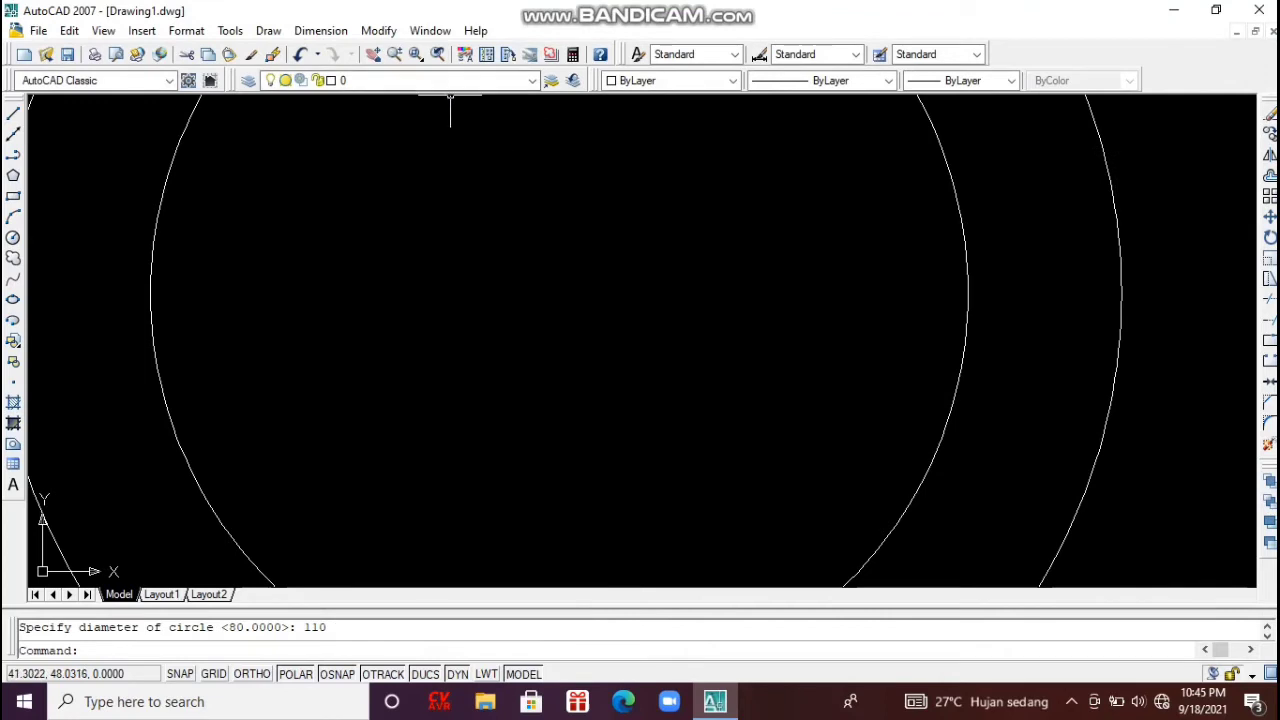
# Draw a circle of diameter 20 centred on the top quadrant point of the inner large circle.
pyautogui.click(394, 54)
pyautogui.moveTo(600, 300); pyautogui.dragTo(600, 455)
pyautogui.press('Escape')
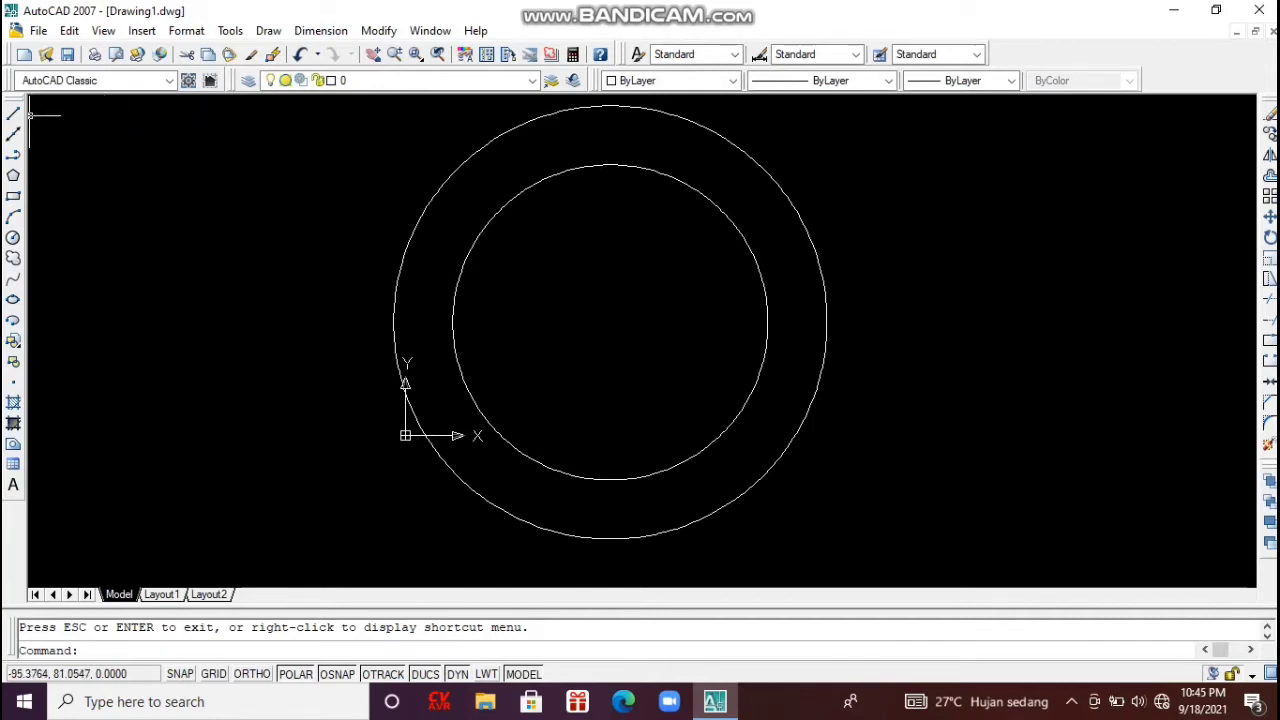
pyautogui.click(13, 237)
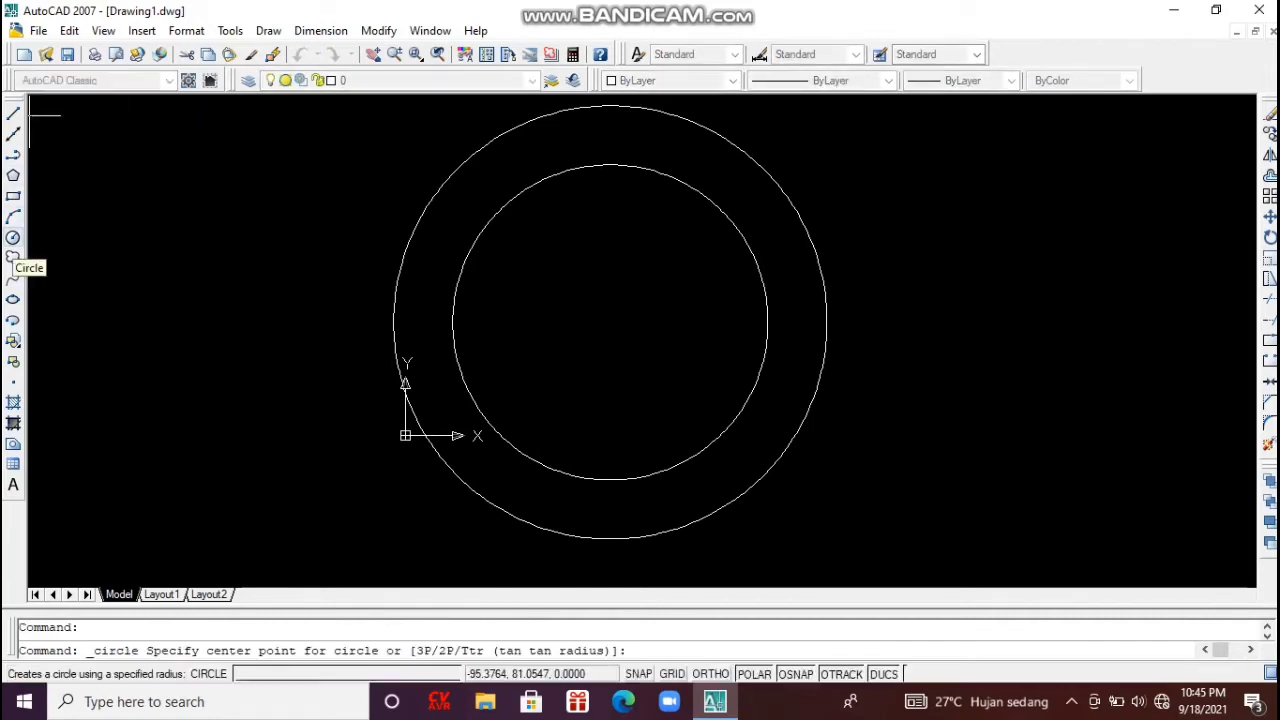
pyautogui.click(608, 163)
pyautogui.write('d')
pyautogui.press('Return')
pyautogui.write('20')
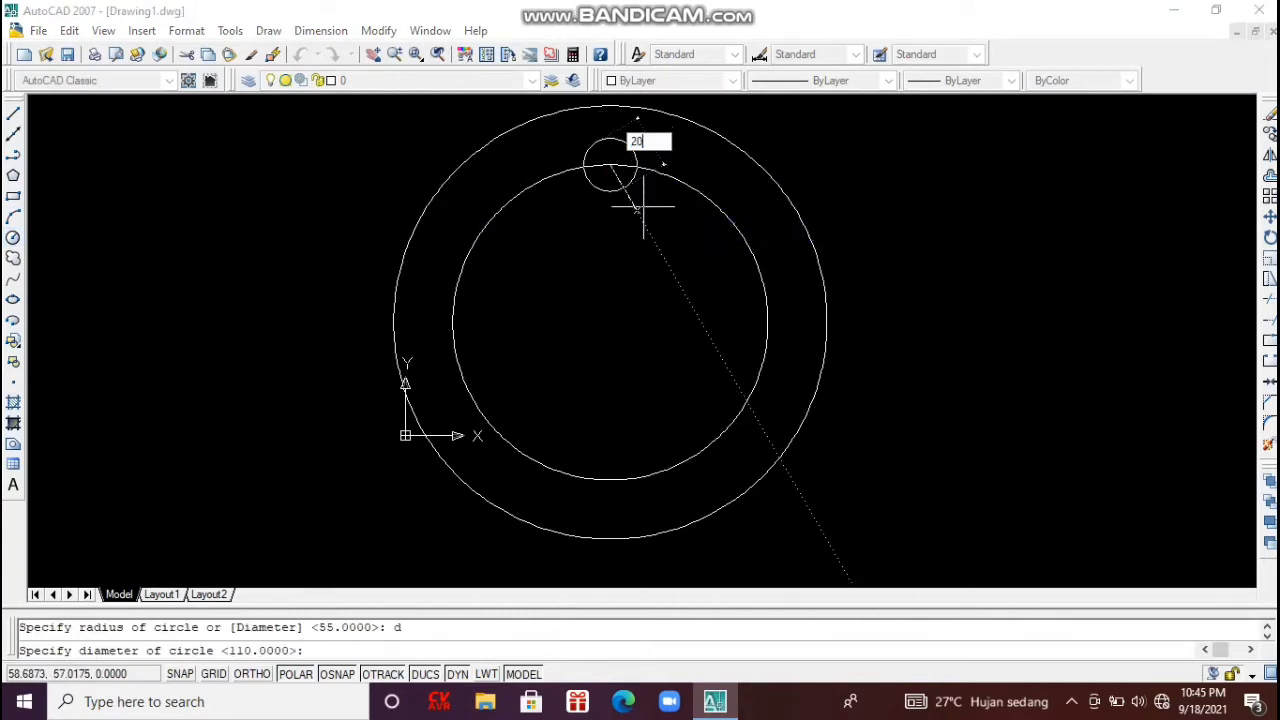
pyautogui.press('Return')
pyautogui.press('Return')
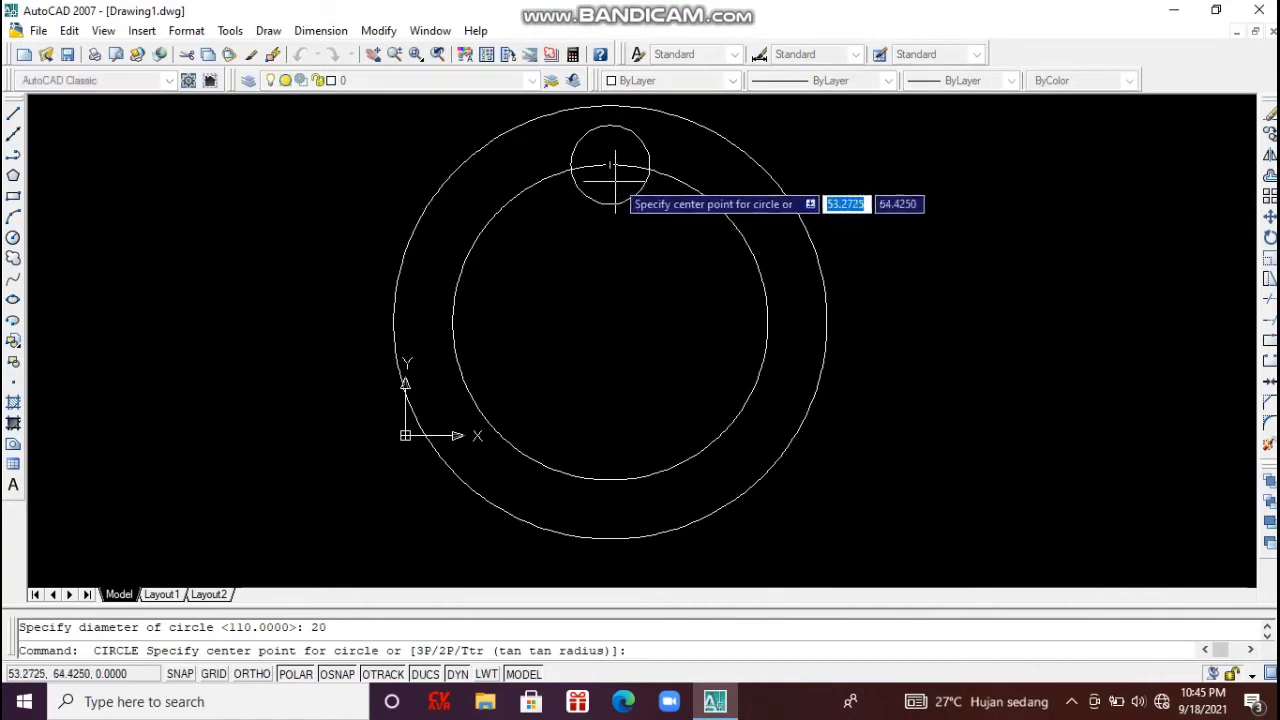
pyautogui.click(610, 163)
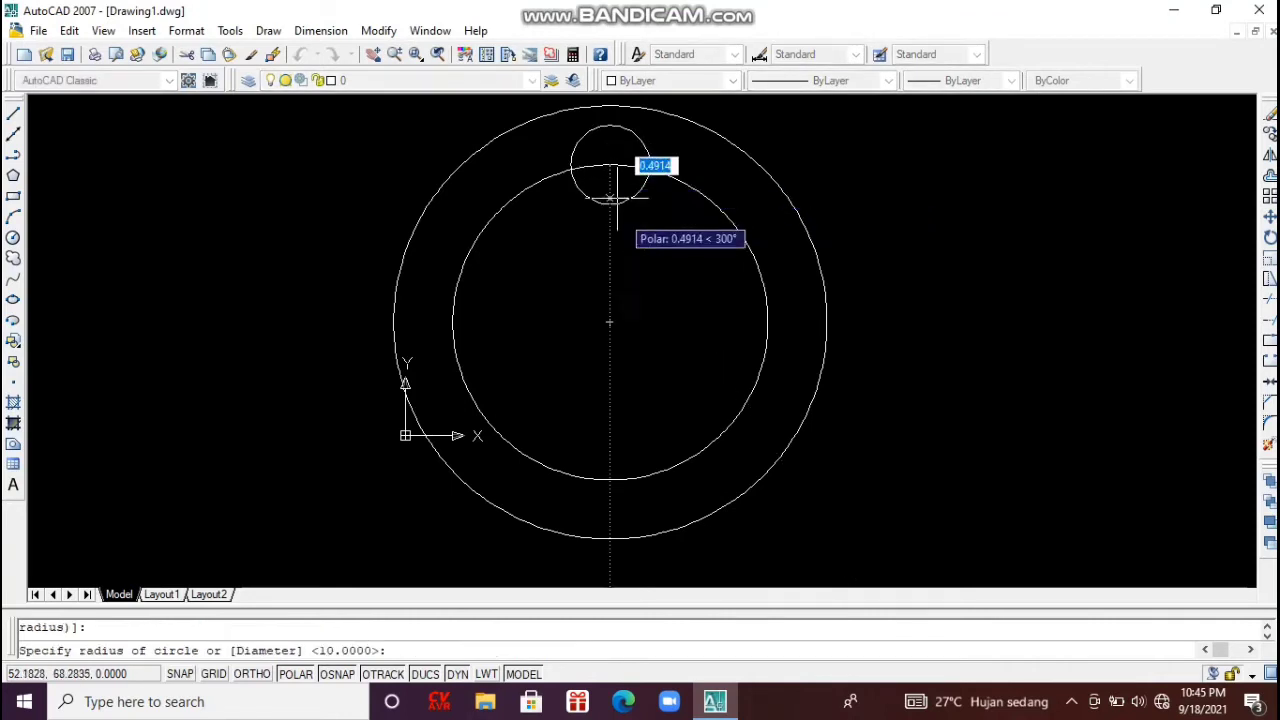
pyautogui.click(623, 231)
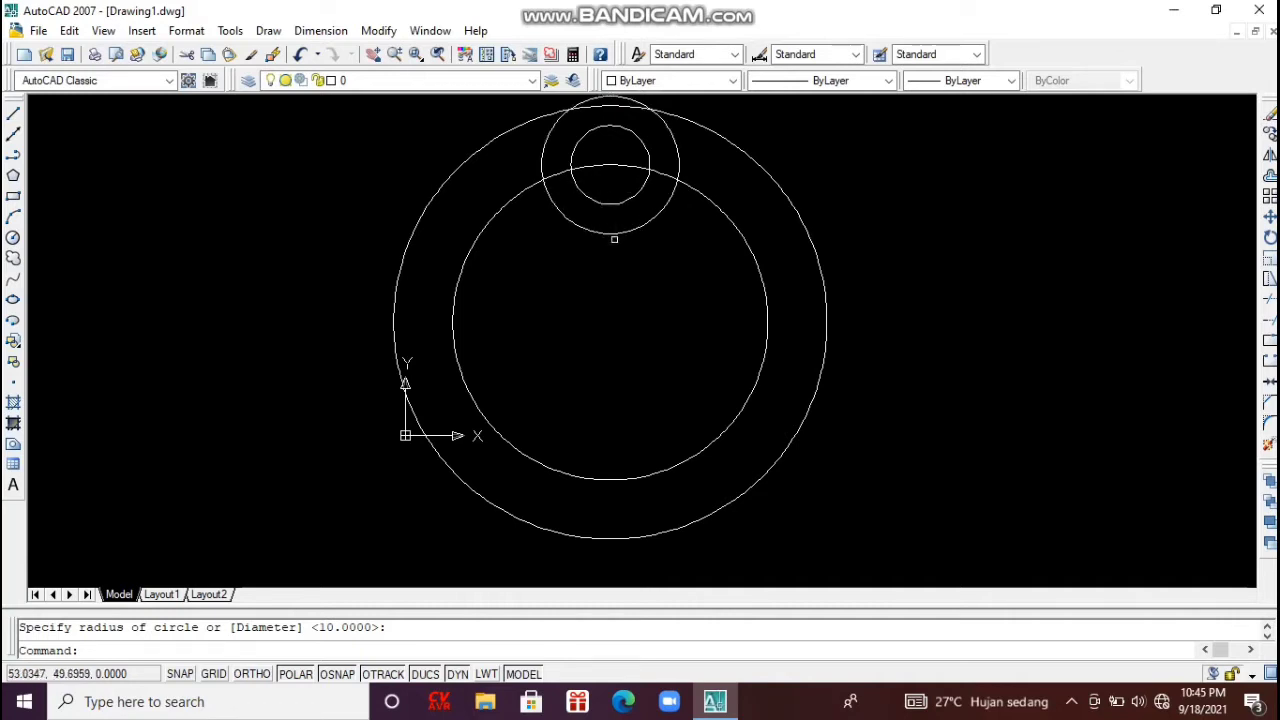
pyautogui.hotkey('ctrl', 'z')
pyautogui.write('c')
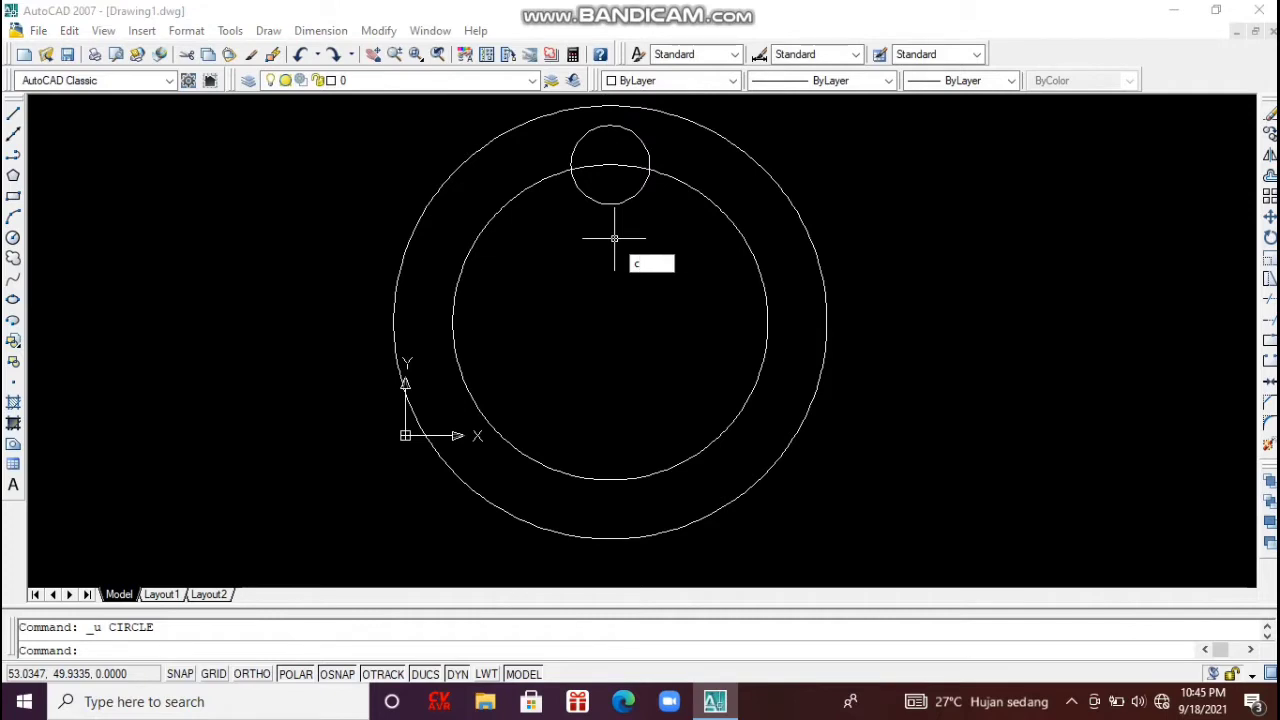
pyautogui.press('Return')
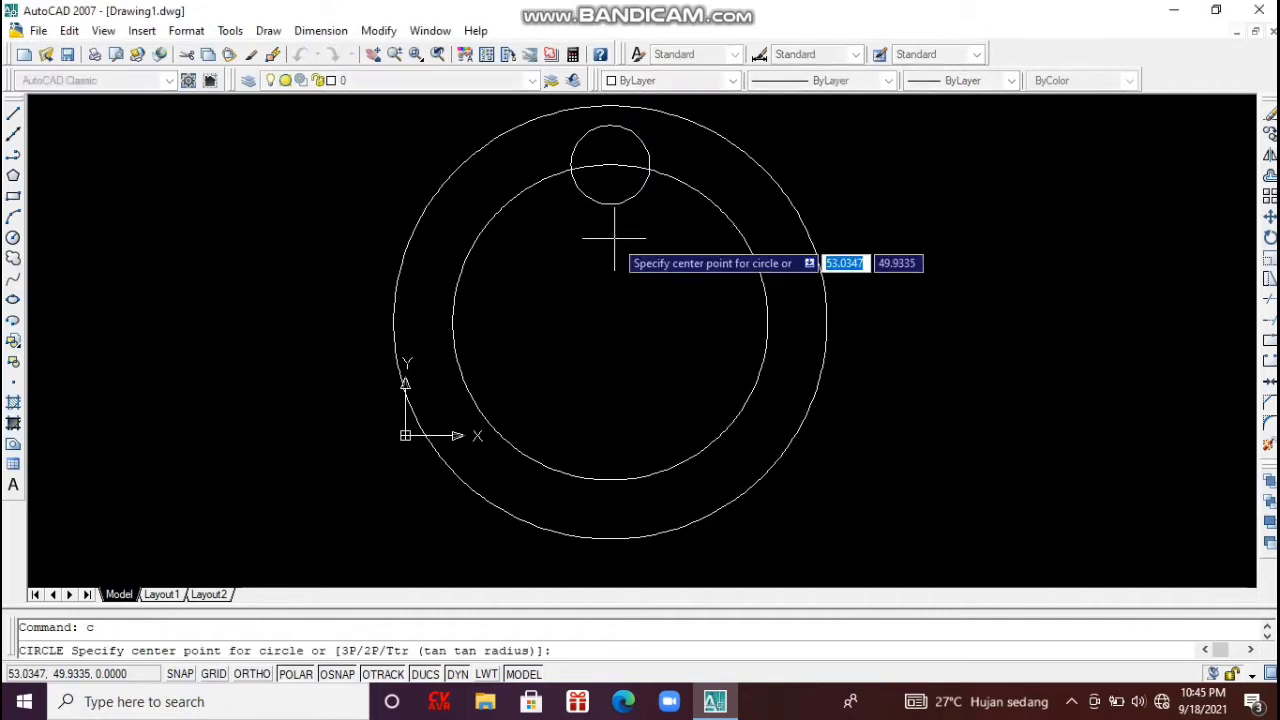
pyautogui.click(609, 164)
pyautogui.click(646, 227)
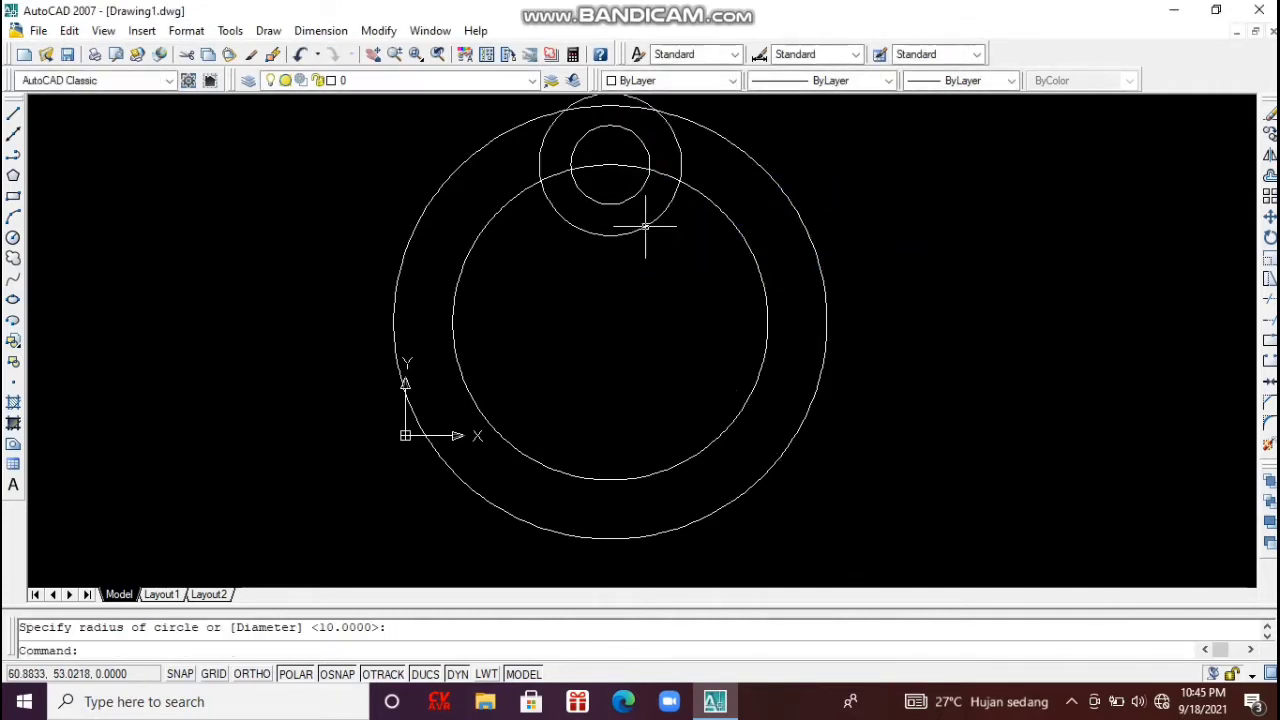
pyautogui.write('20')
pyautogui.press('Return')
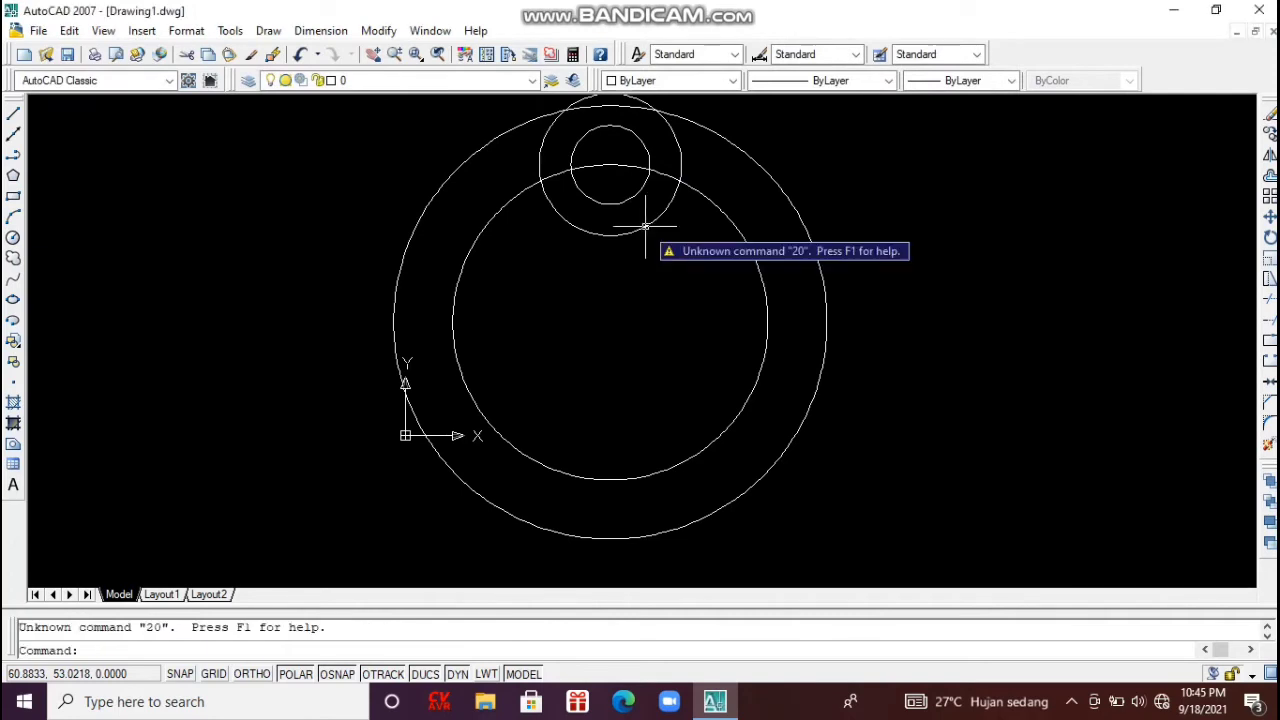
pyautogui.click(566, 223)
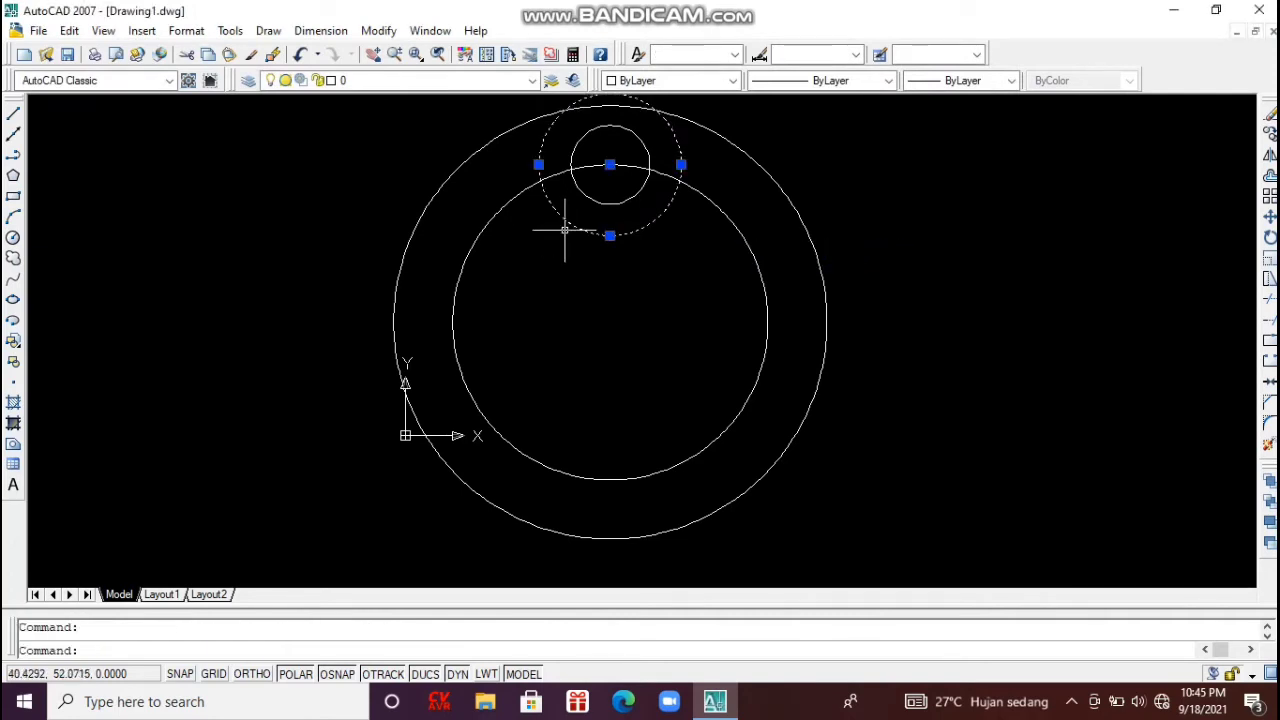
pyautogui.press('Delete')
# Draw a circle of radius 20 concentric with the small circle of diameter 20.
pyautogui.write('c')
pyautogui.press('Return')
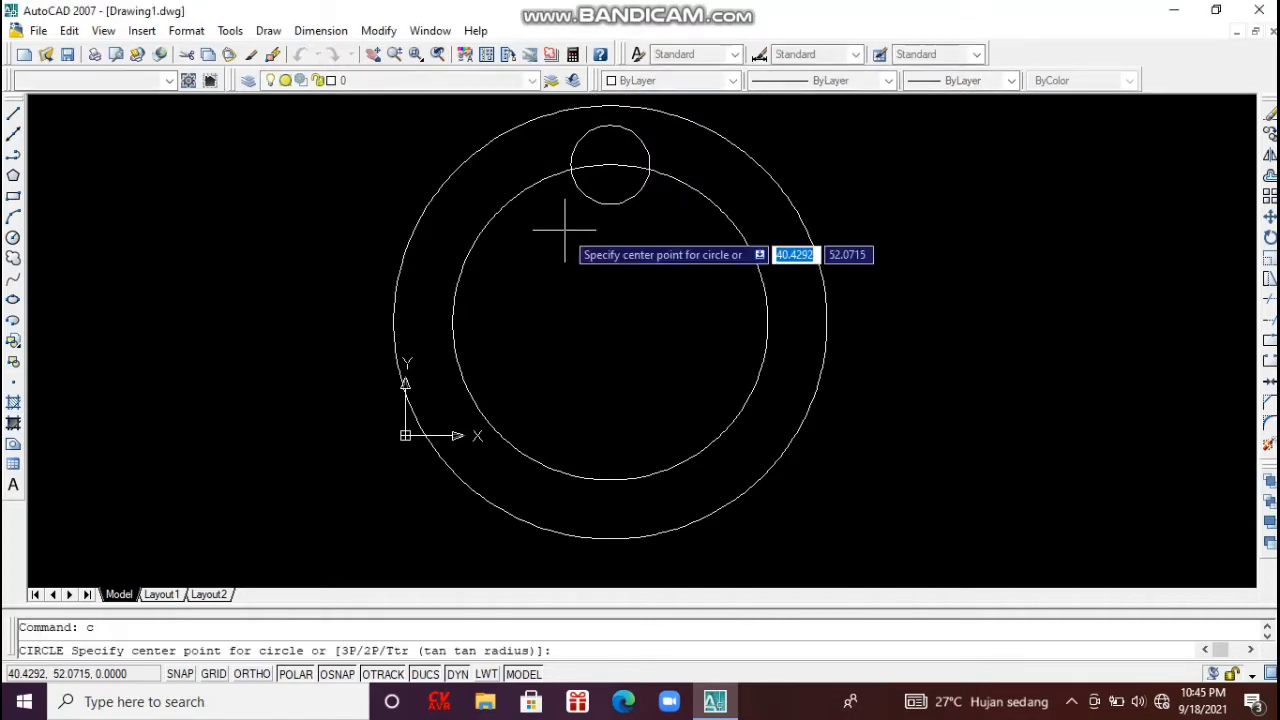
pyautogui.click(609, 165)
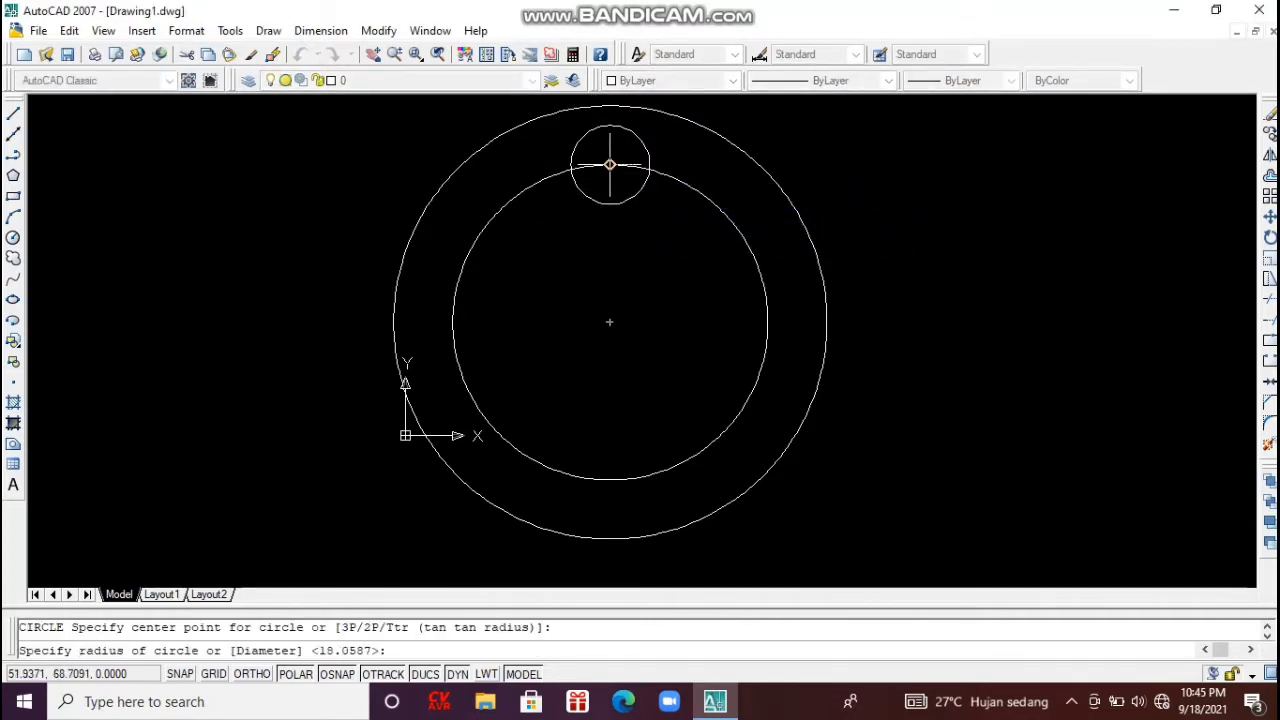
pyautogui.write('20')
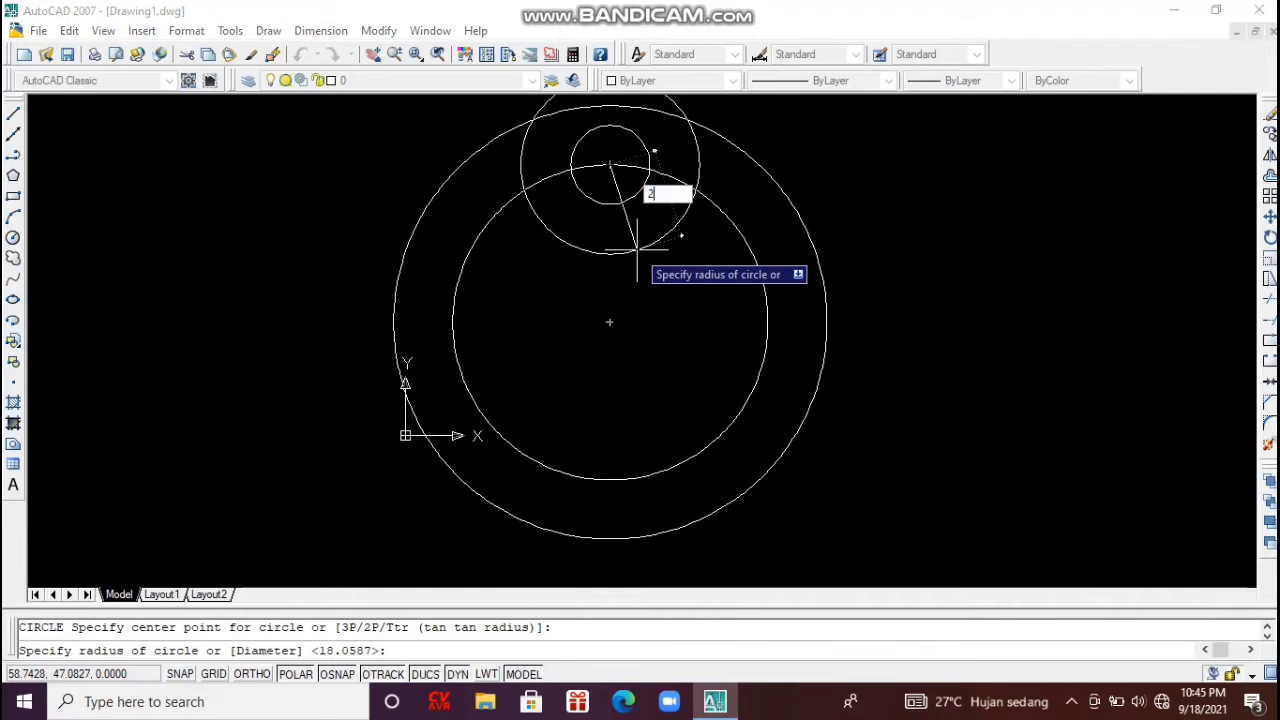
pyautogui.press('Return')
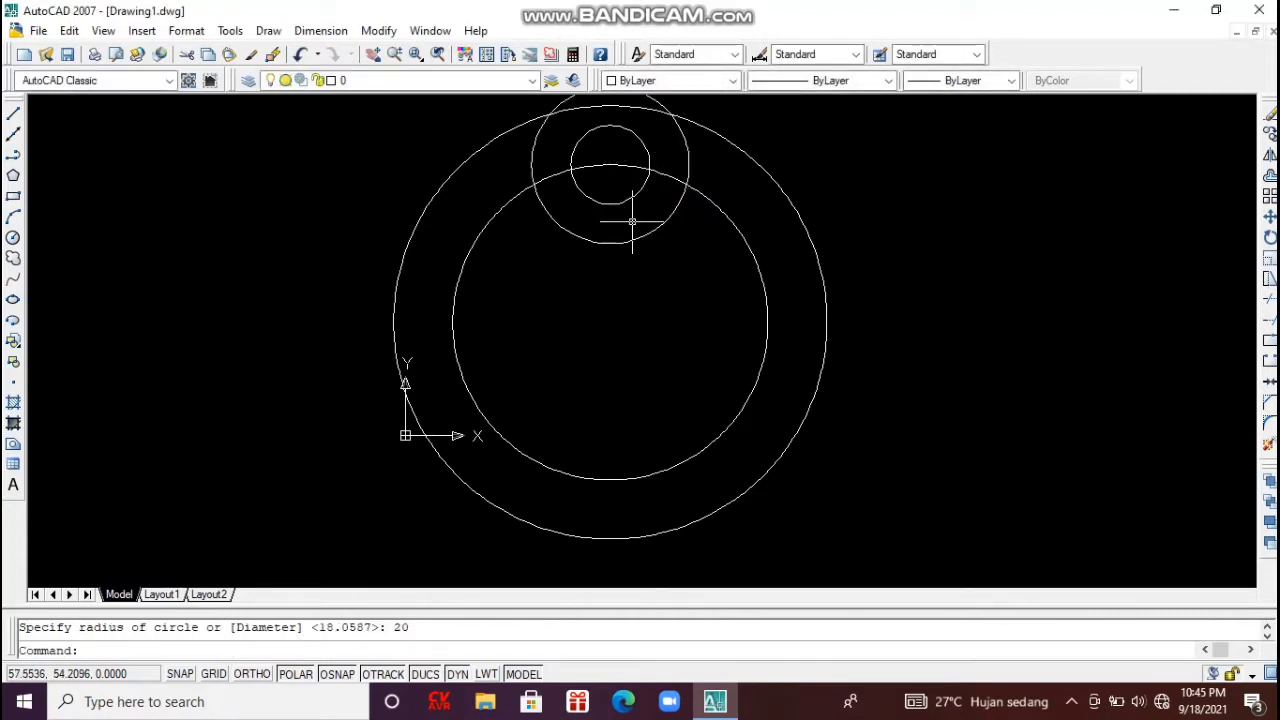
pyautogui.write('tr')
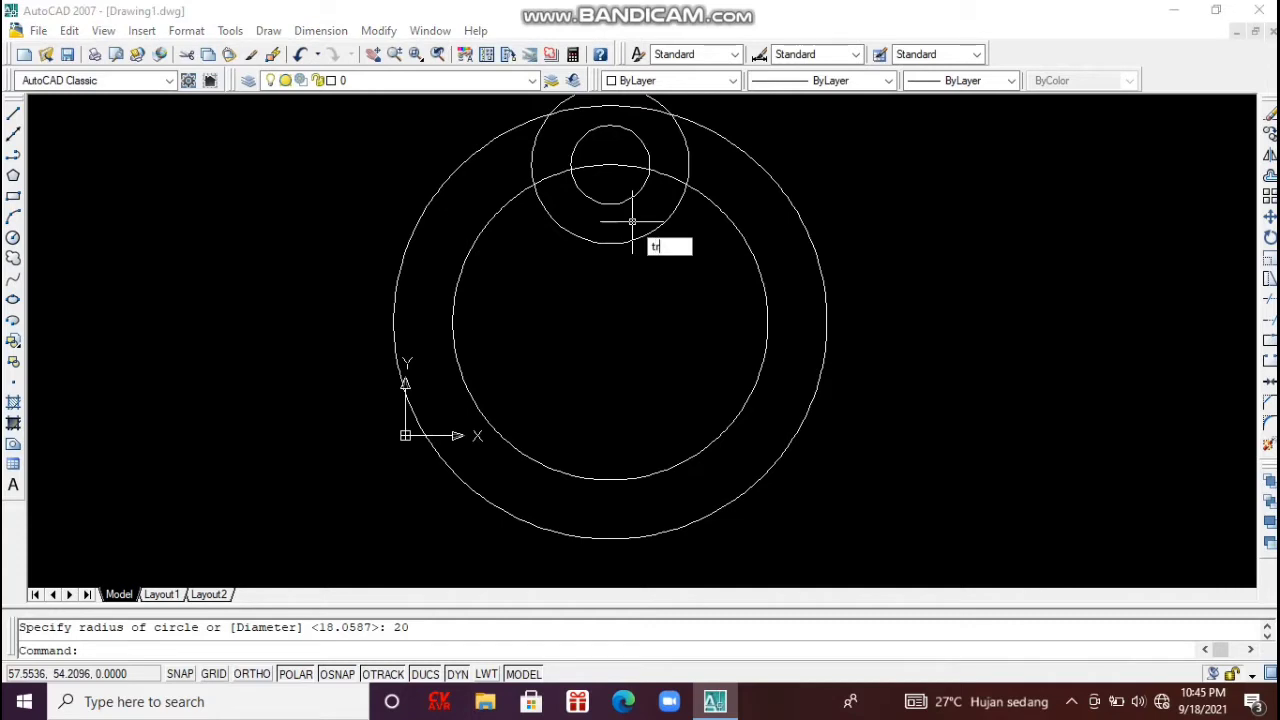
pyautogui.press('Return')
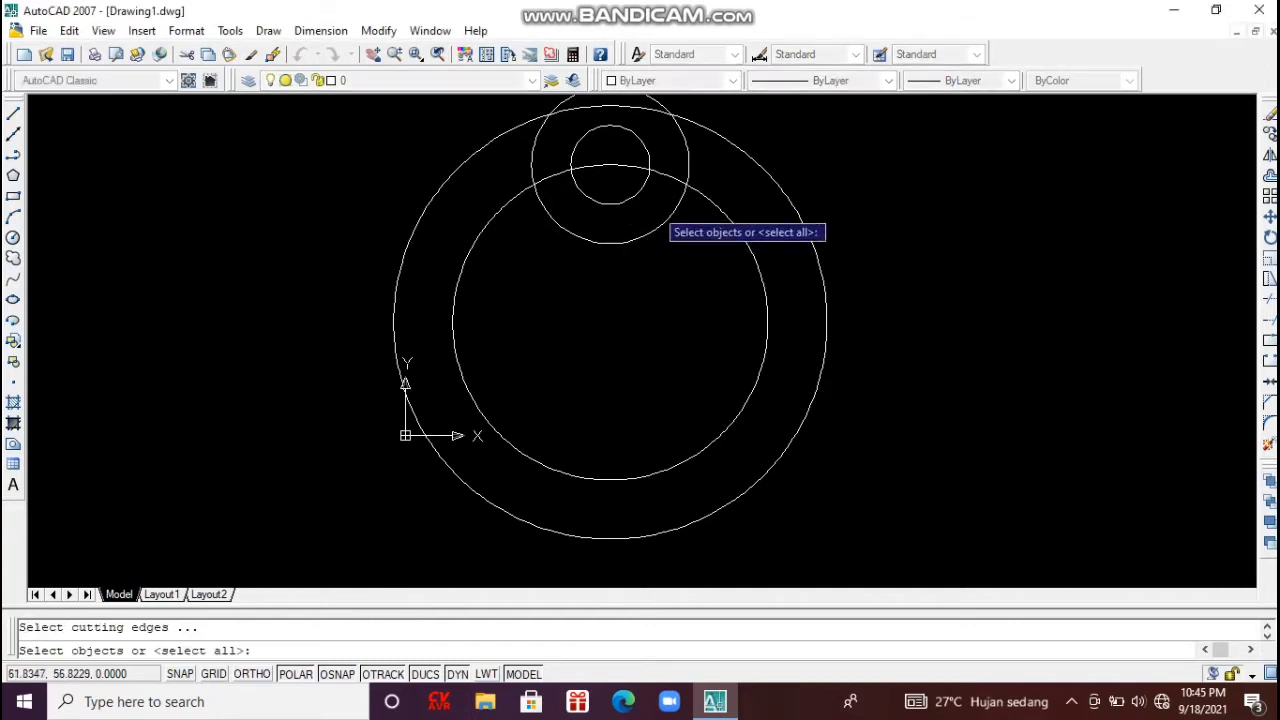
pyautogui.click(687, 160)
pyautogui.press('Escape')
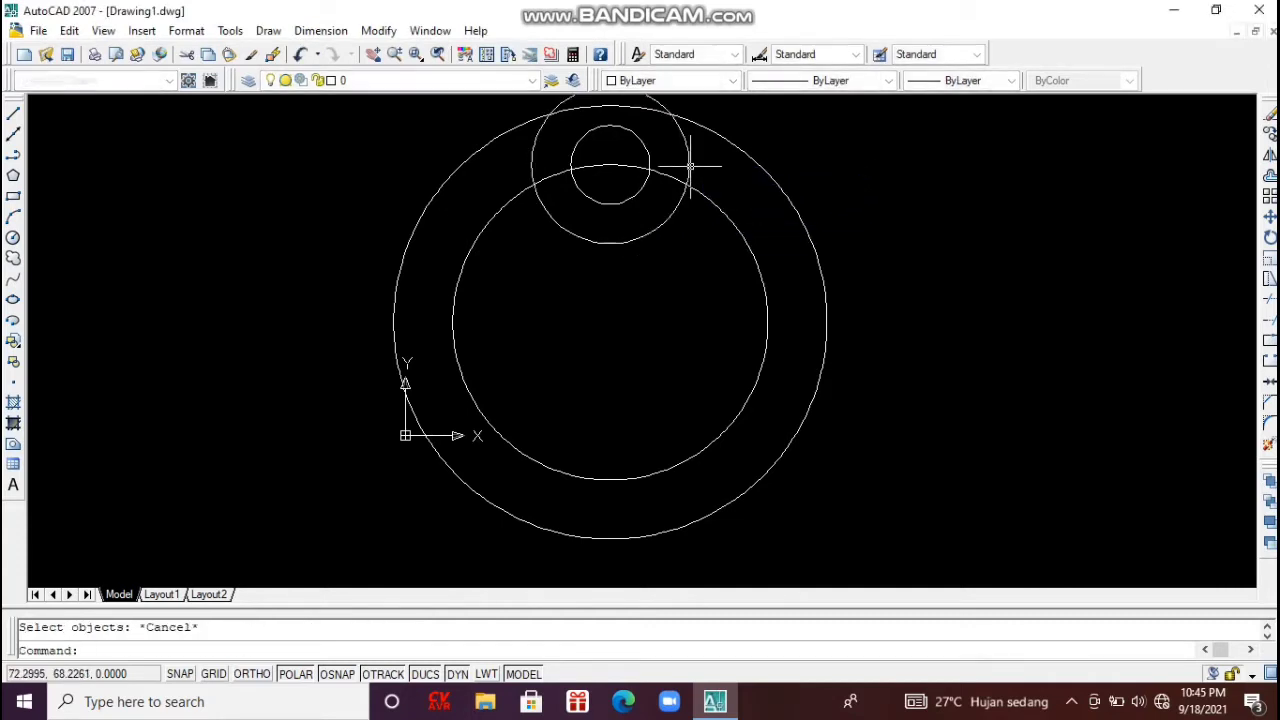
# Trim the radius 20 circle and the inner large circle to form a notch around the small circle, deleting the leftover arcs.
pyautogui.press('Return')
pyautogui.press('Return')
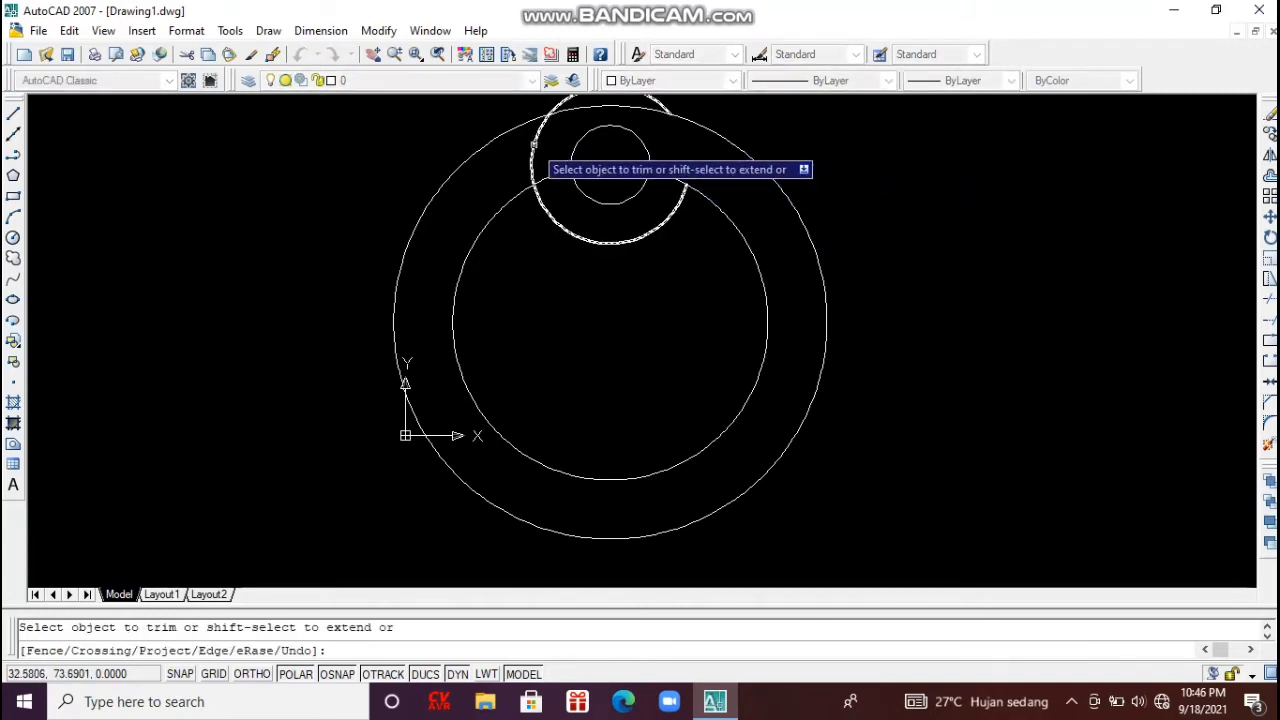
pyautogui.click(547, 177)
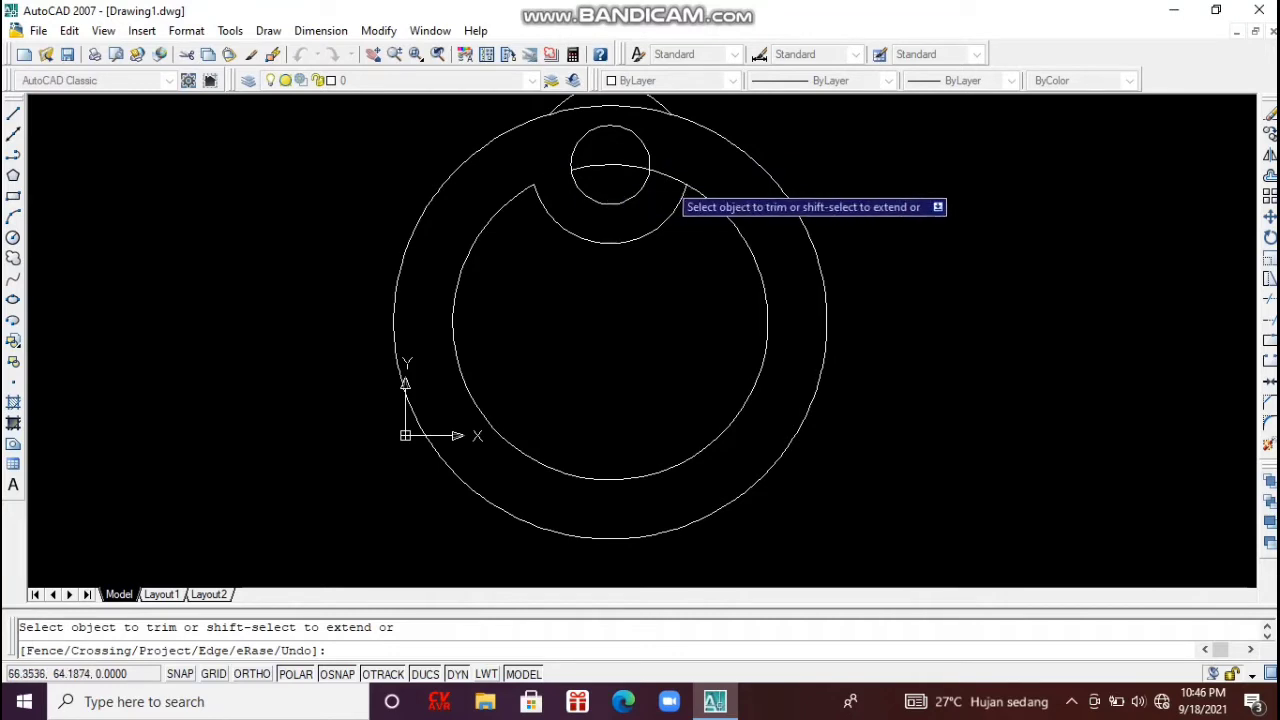
pyautogui.press('Escape')
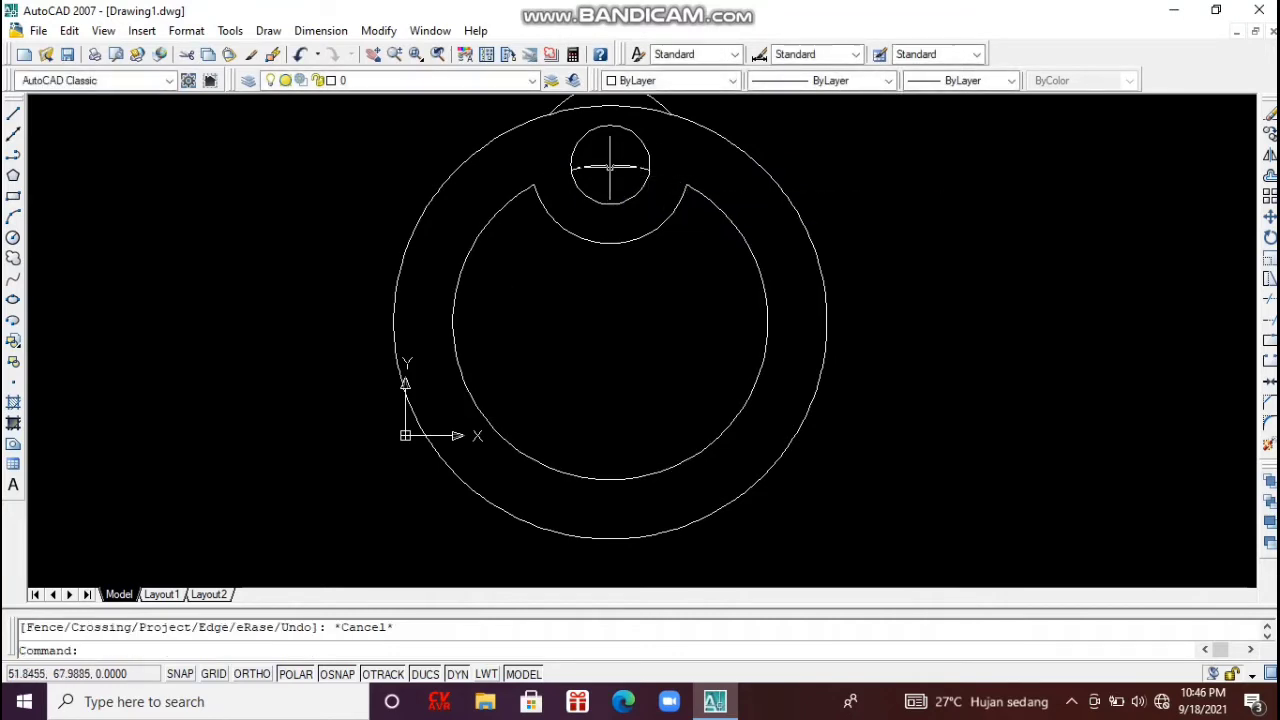
pyautogui.click(609, 165)
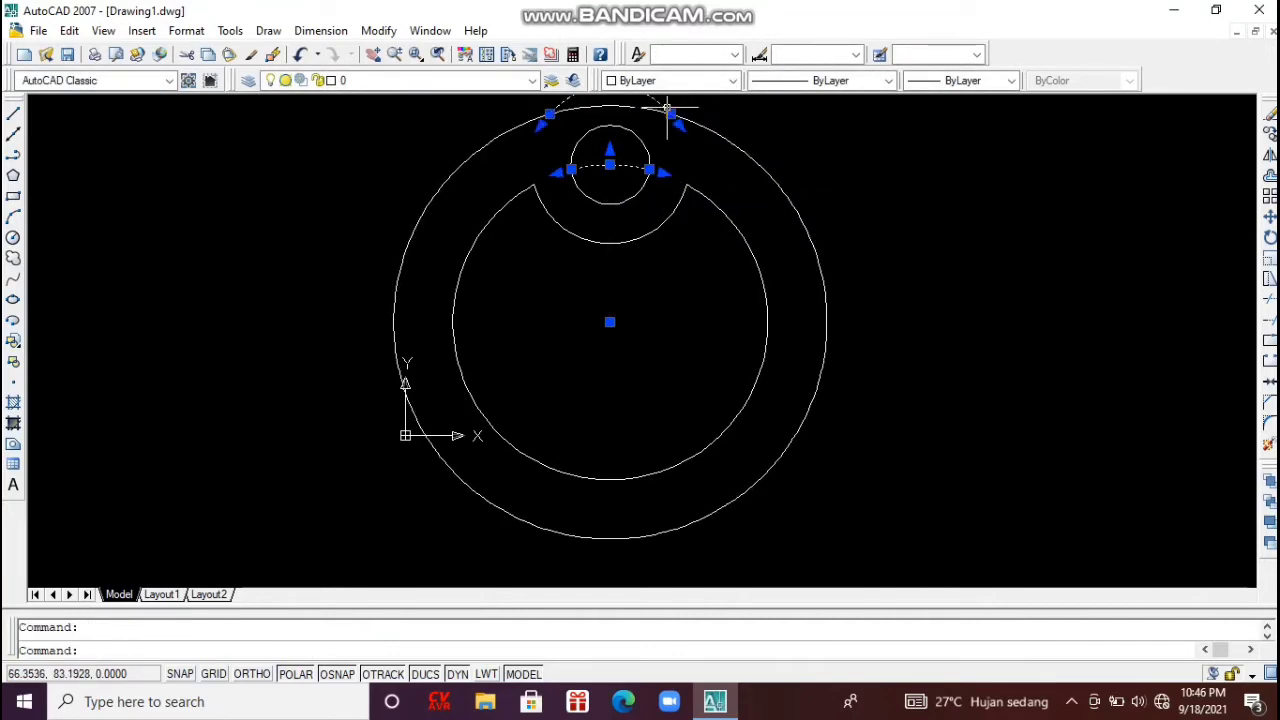
pyautogui.press('Delete')
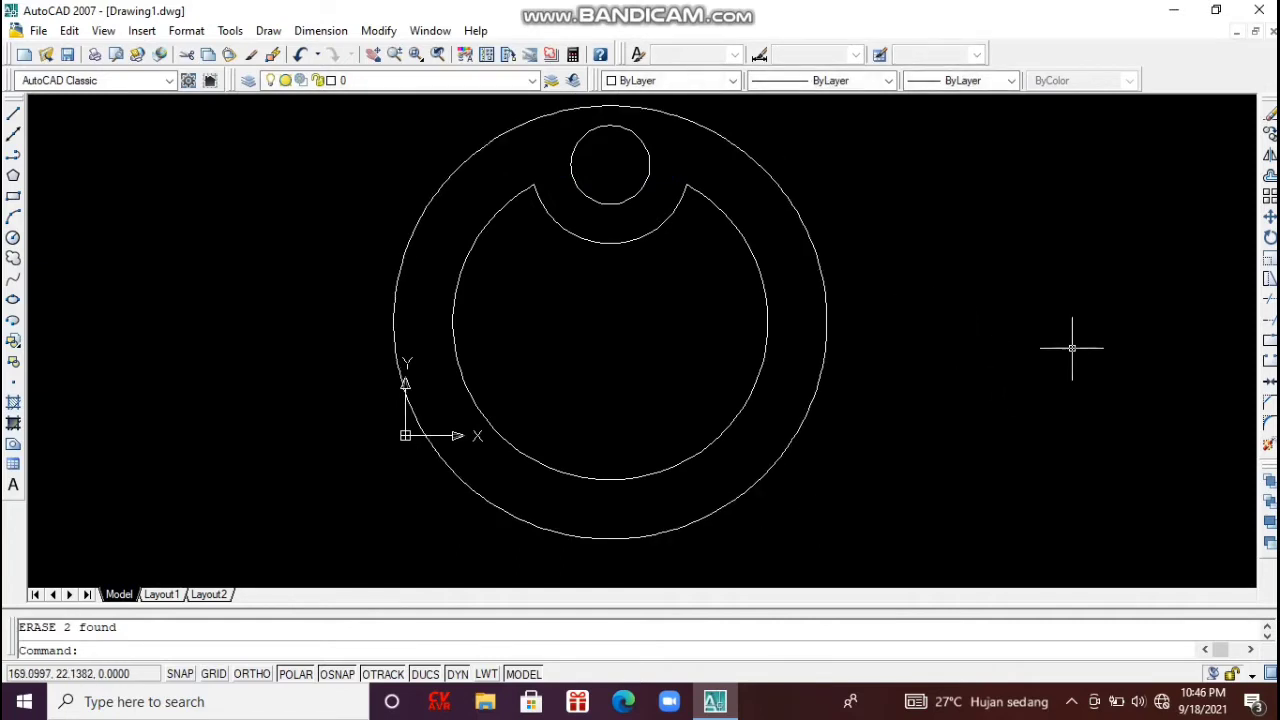
# Polar-array the small circle and its notch arc around the large circles' centre, with 3 items over 360 degrees.
pyautogui.click(662, 260)
pyautogui.click(606, 198)
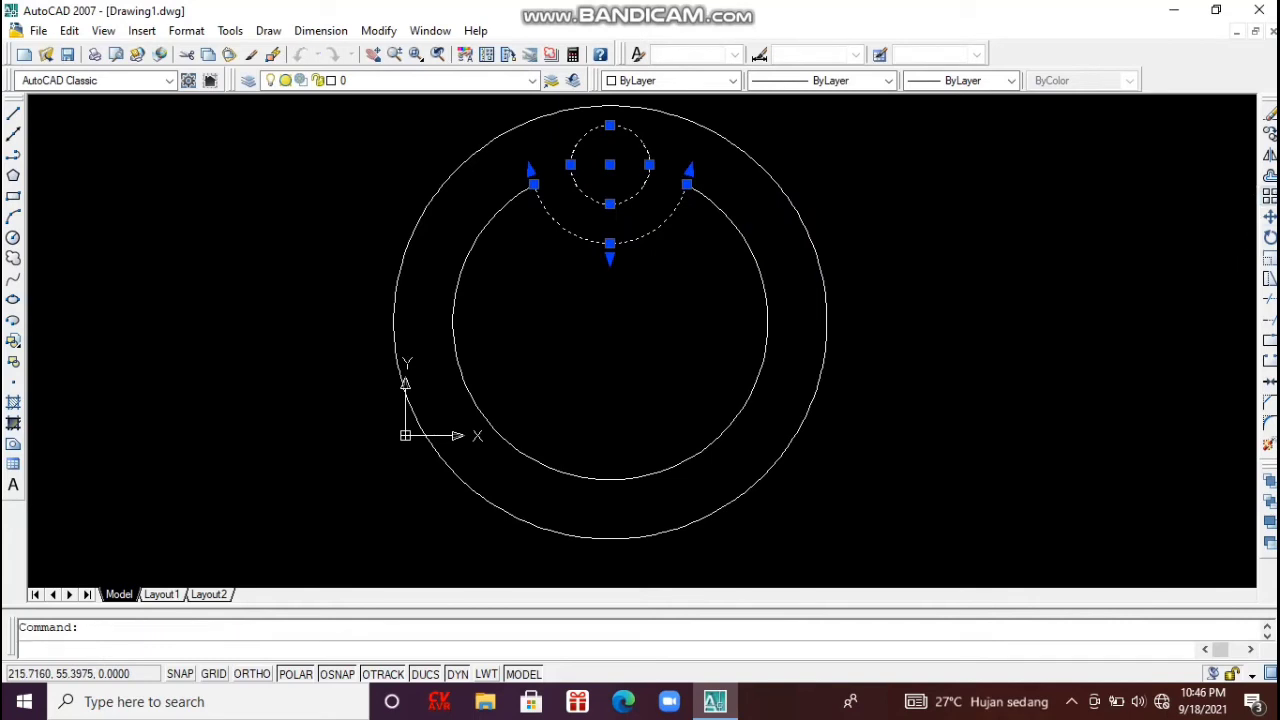
pyautogui.click(1269, 196)
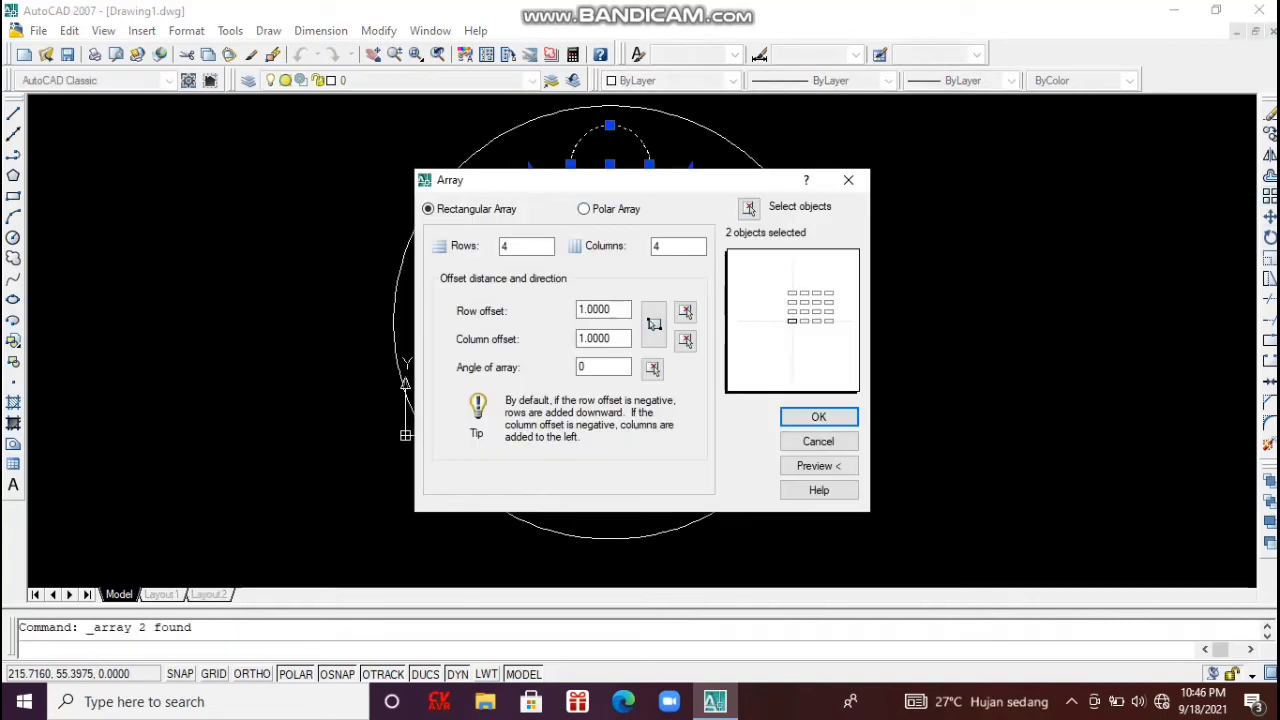
pyautogui.click(584, 209)
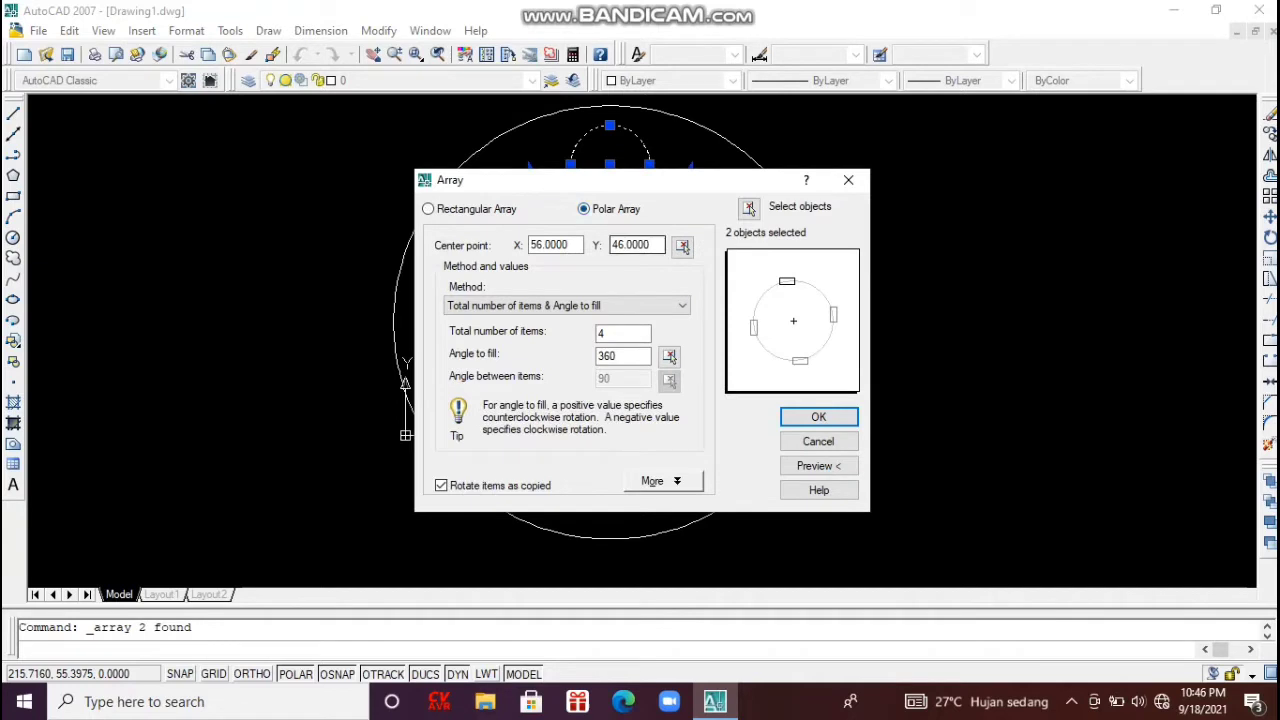
pyautogui.click(682, 245)
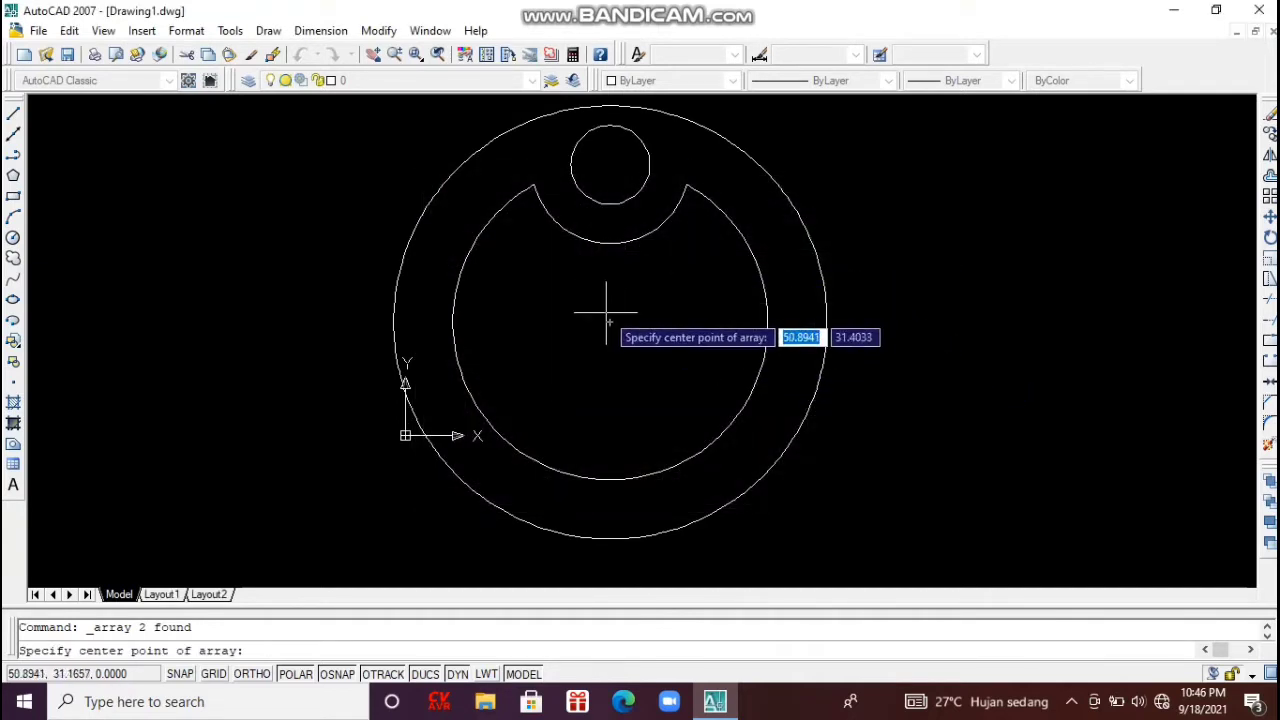
pyautogui.click(610, 322)
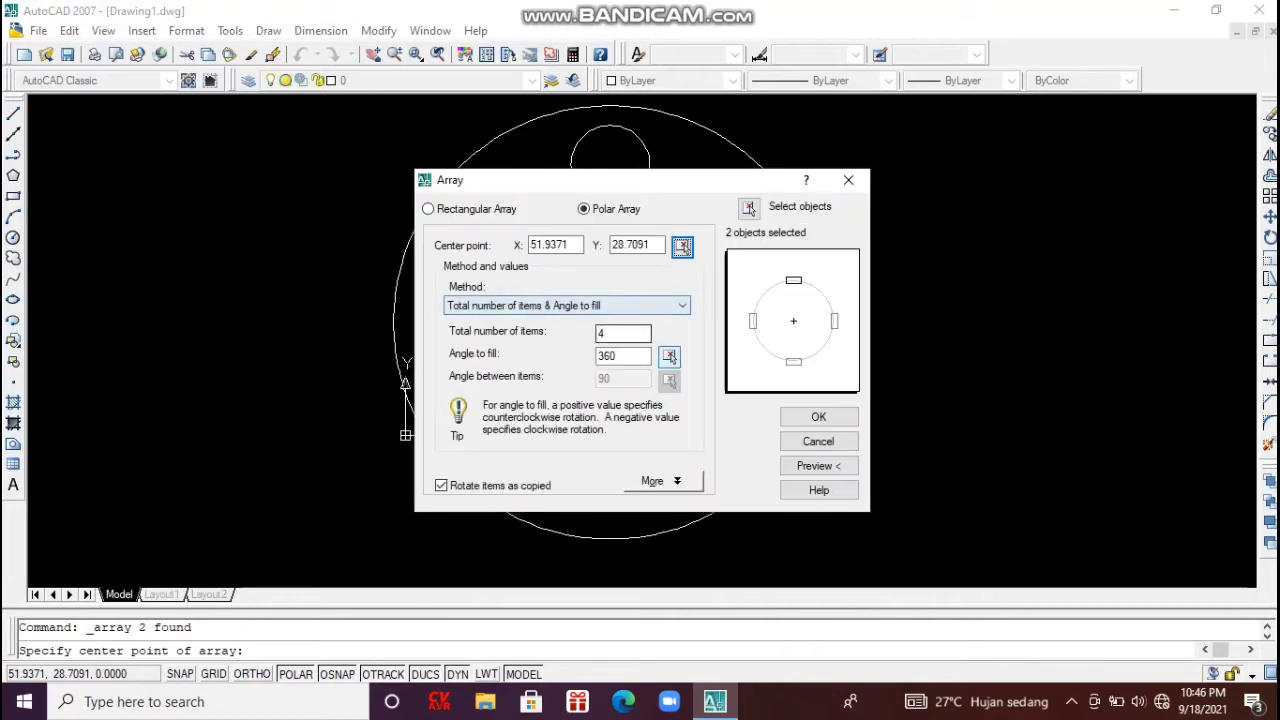
pyautogui.click(669, 356)
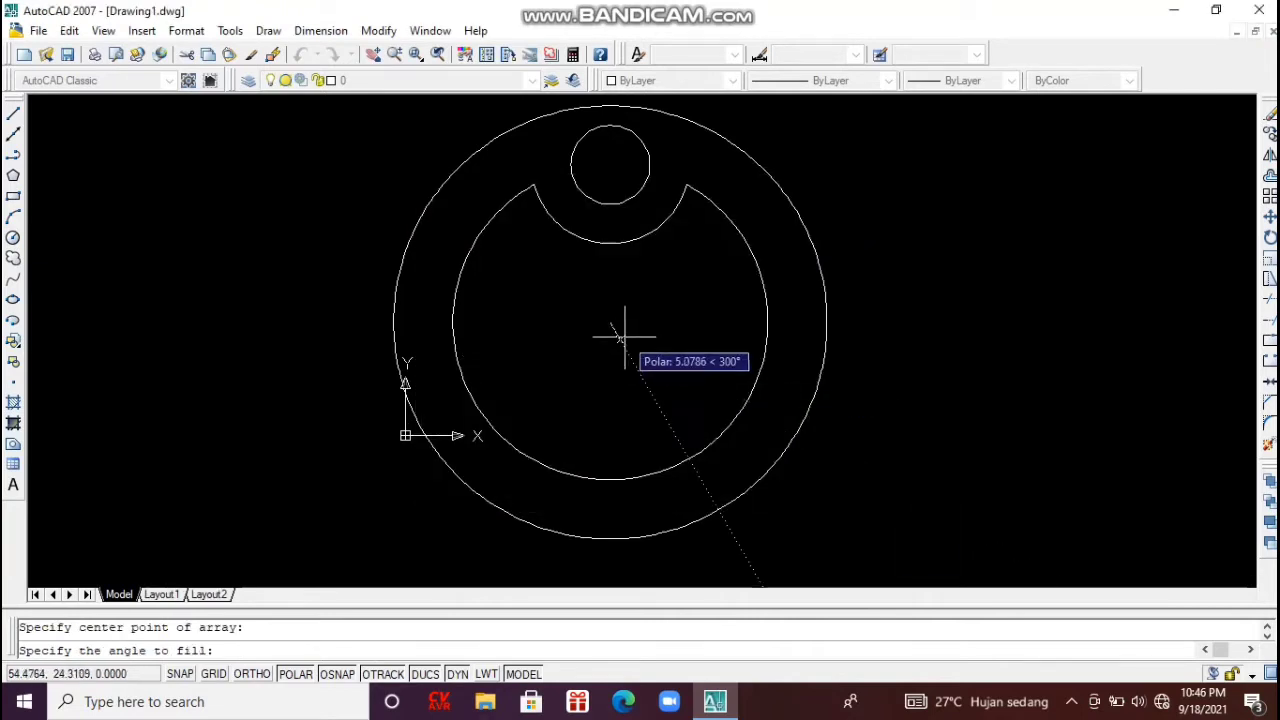
pyautogui.press('Return')
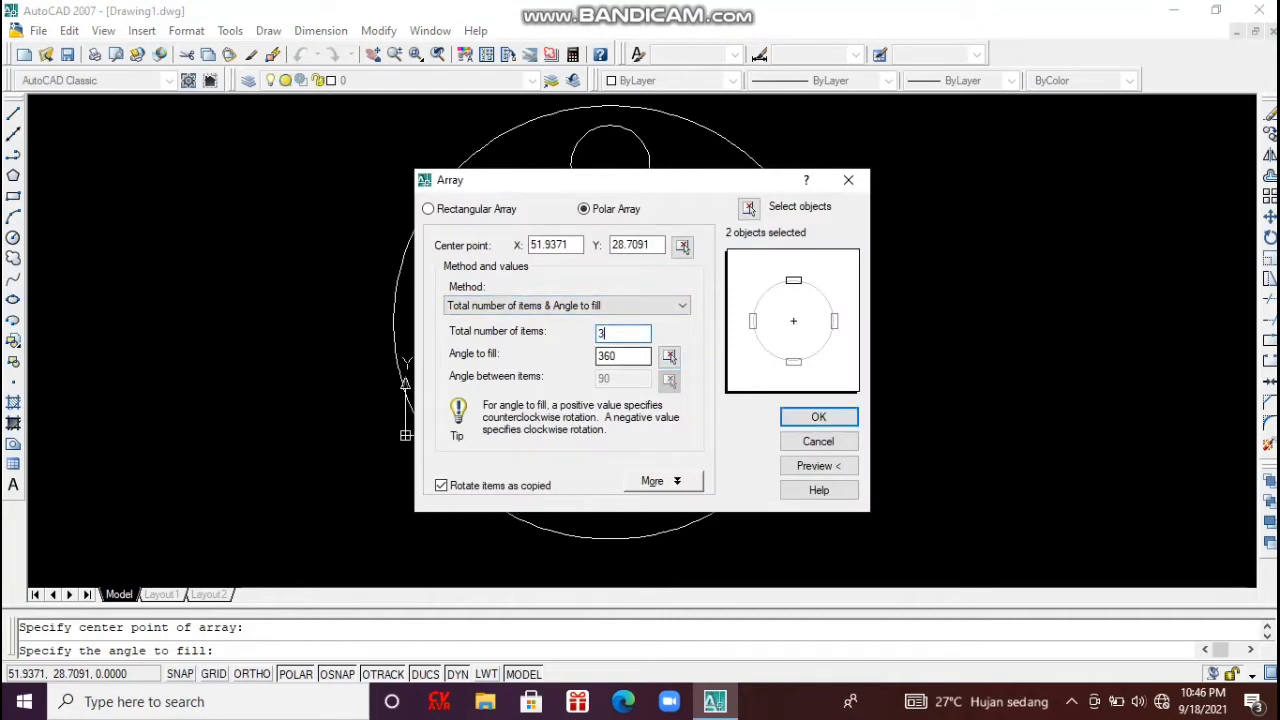
pyautogui.click(816, 417)
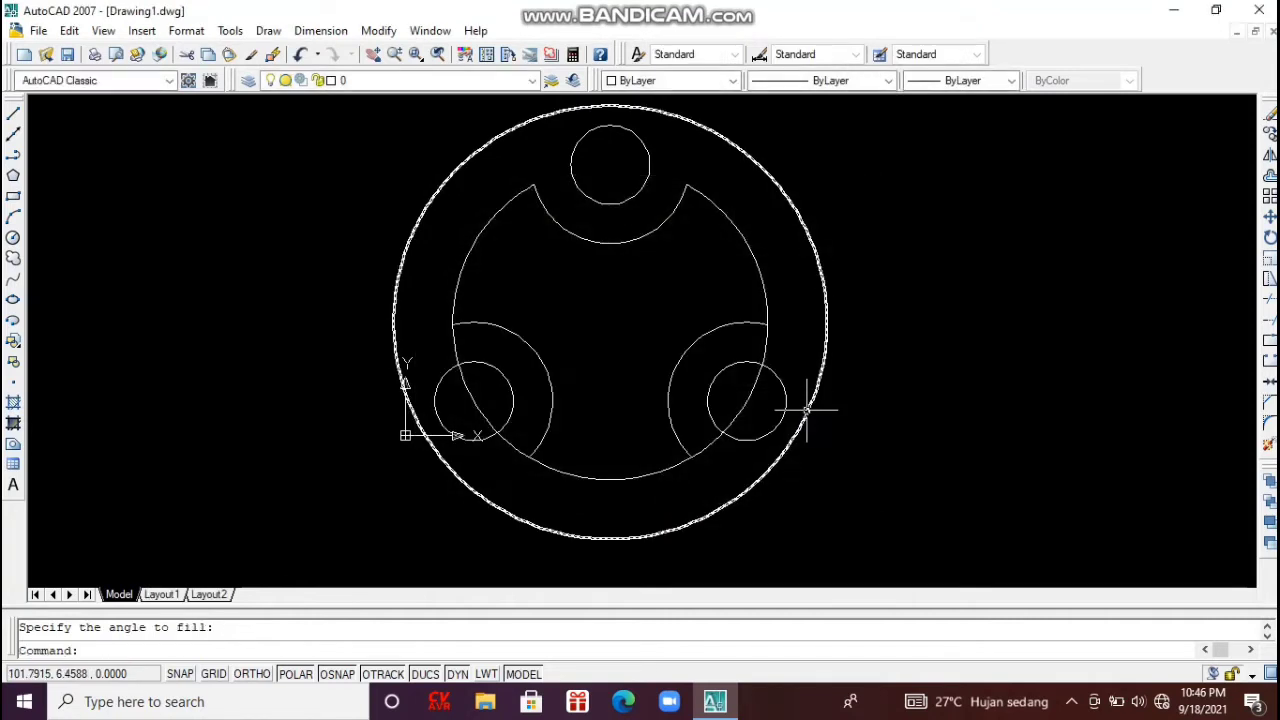
# Trim away the inner large circle's segments that lie behind the two lower notch arcs and cross the small circles.
pyautogui.write('tr')
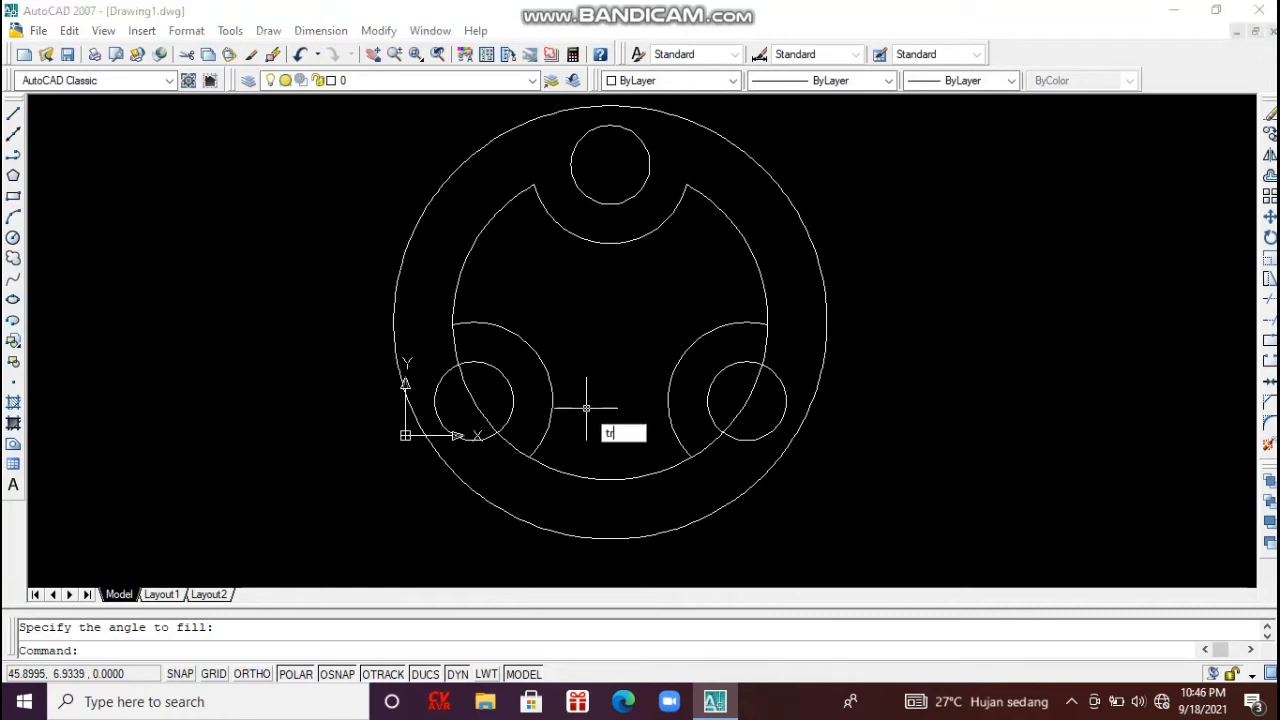
pyautogui.press('Return')
pyautogui.press('Return')
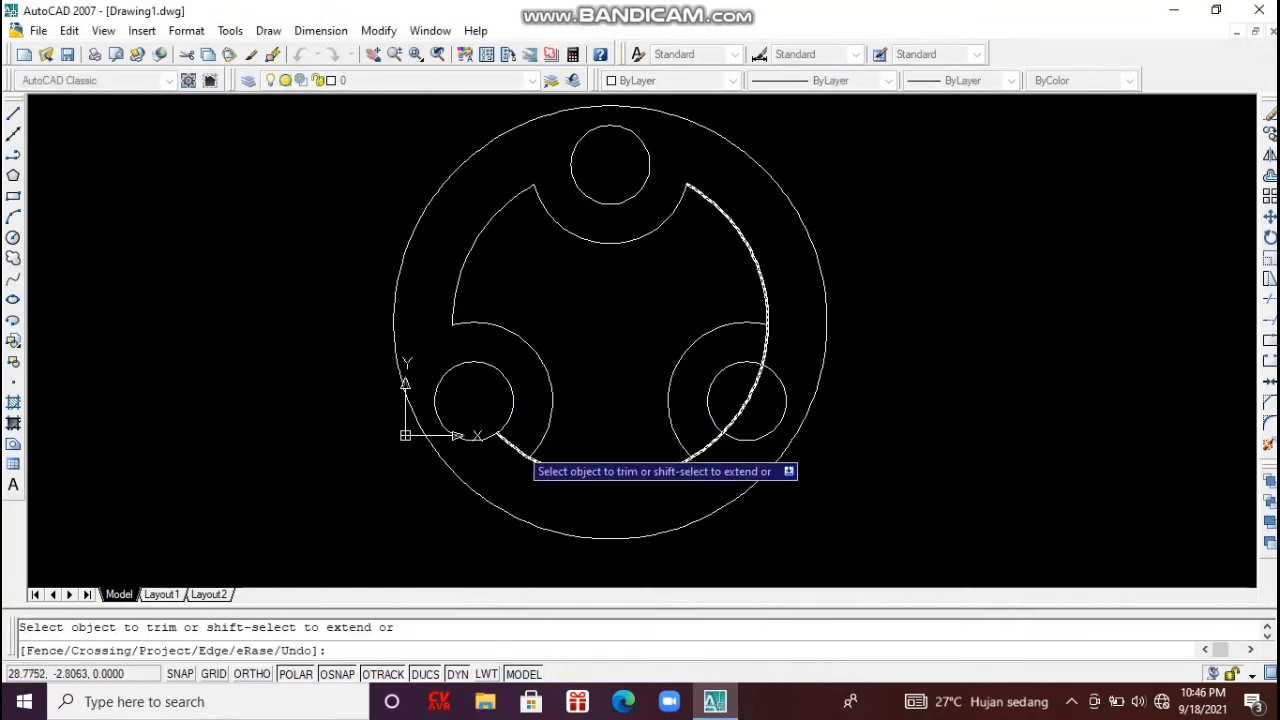
pyautogui.click(712, 432)
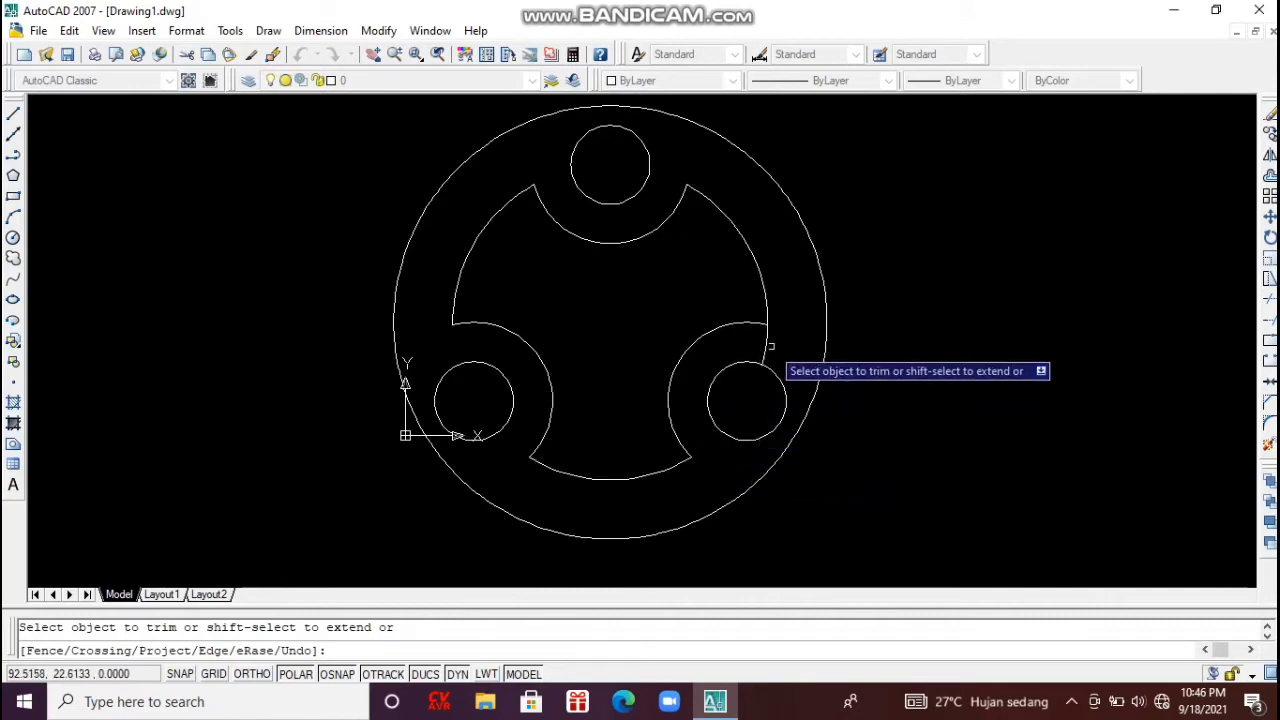
pyautogui.press('Escape')
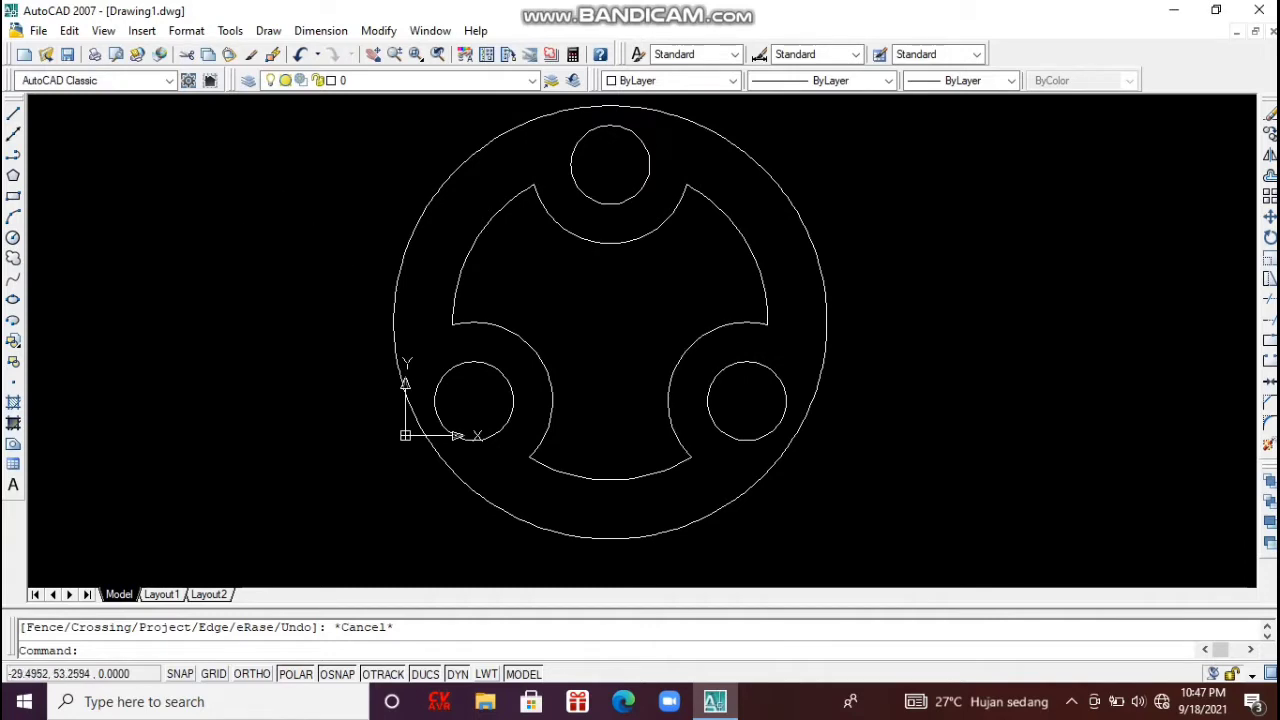
# Draw a vertical line 120 long straight down from the centre of the ring-shaped plate.
pyautogui.click(13, 113)
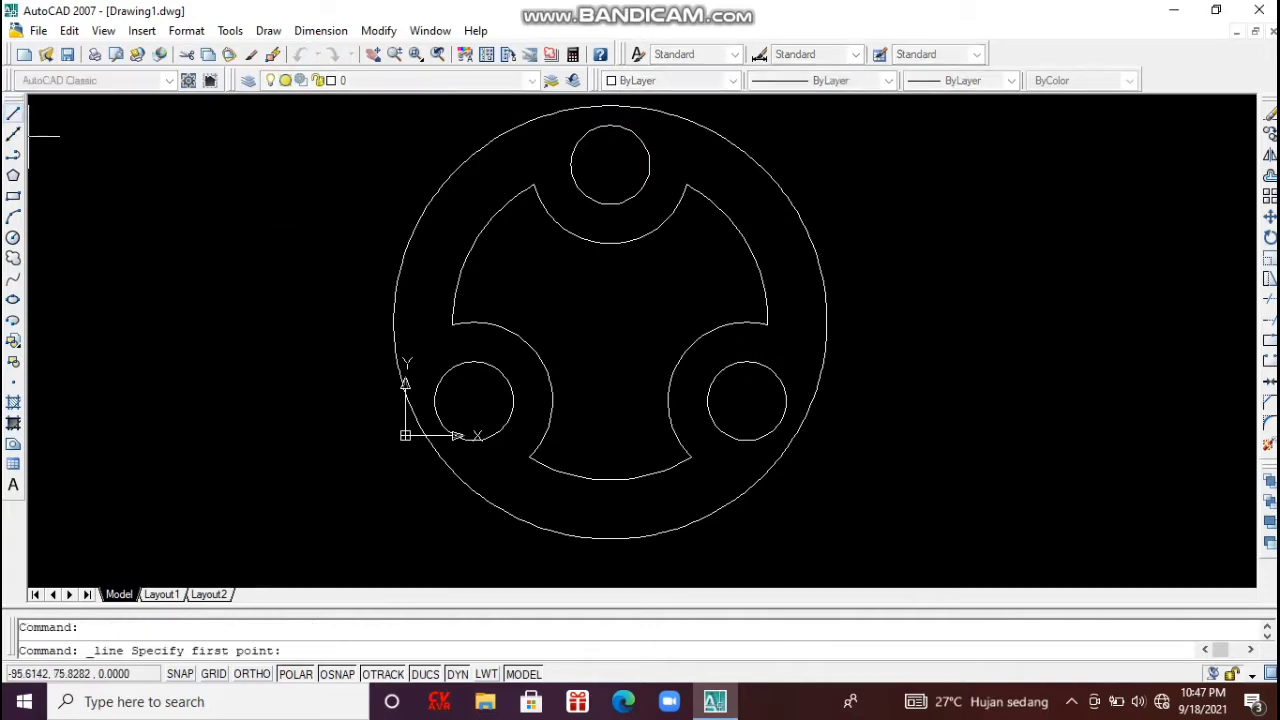
pyautogui.click(610, 322)
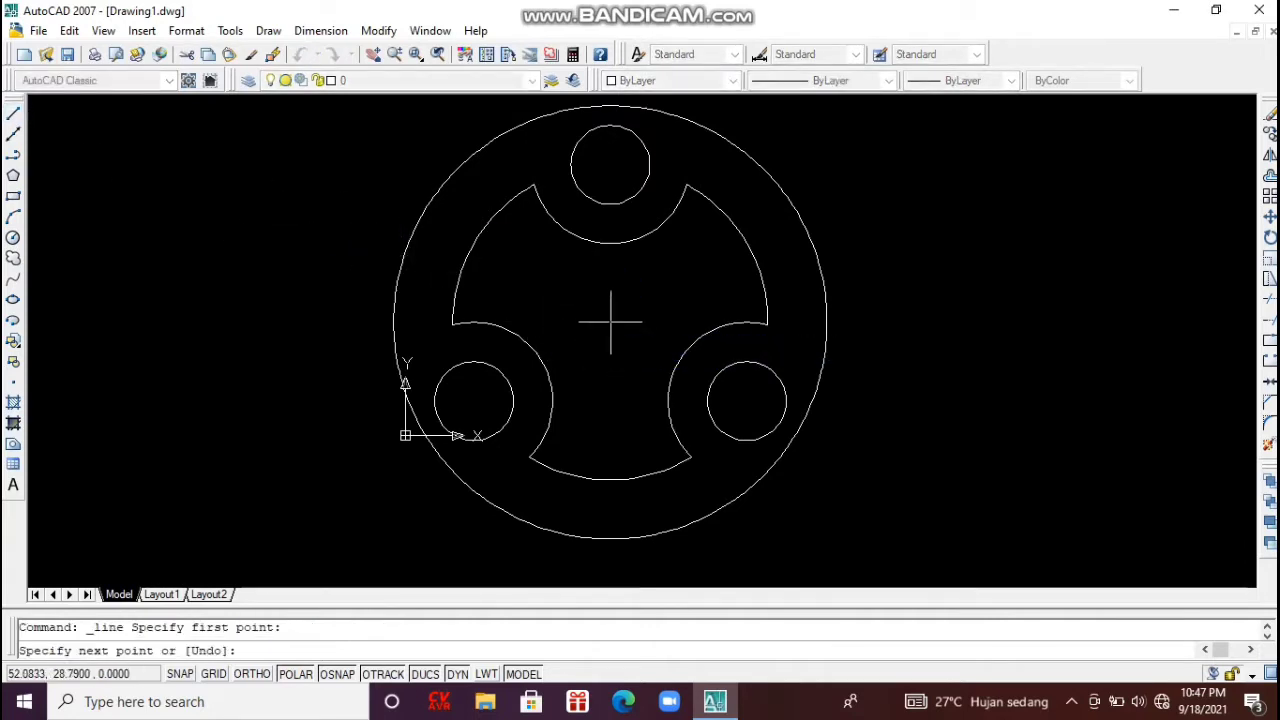
pyautogui.write('120')
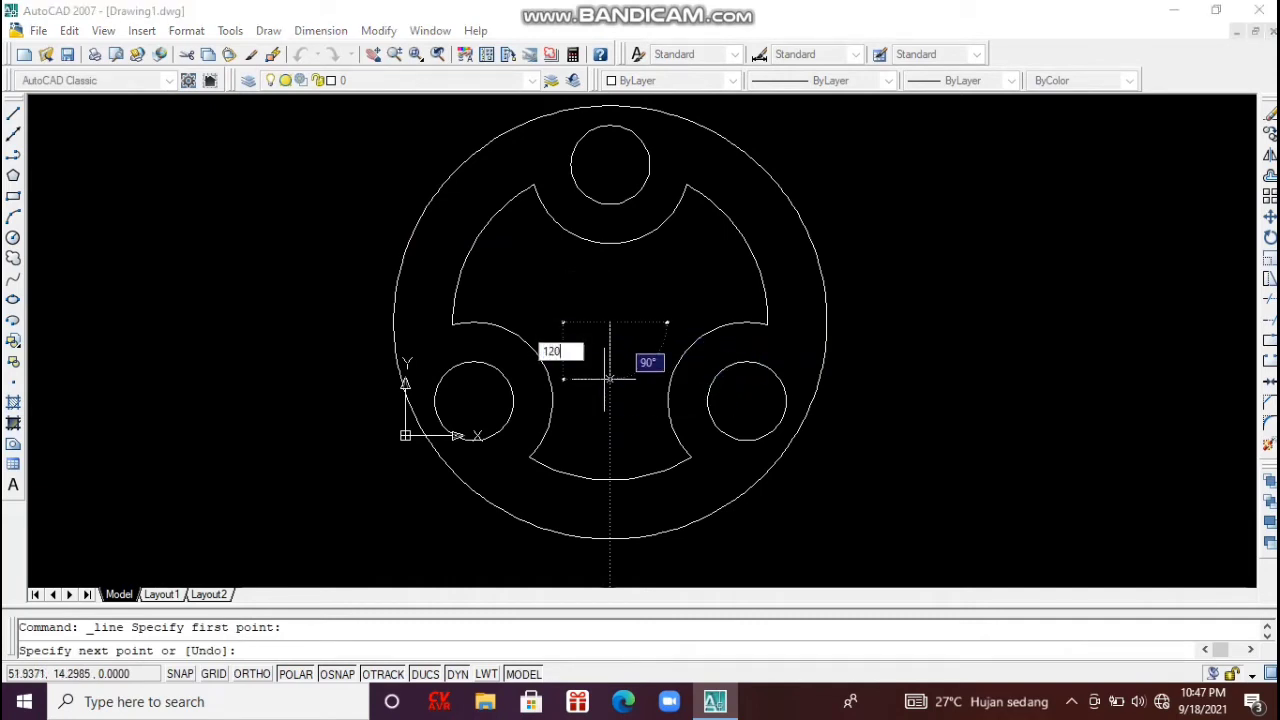
pyautogui.press('Return')
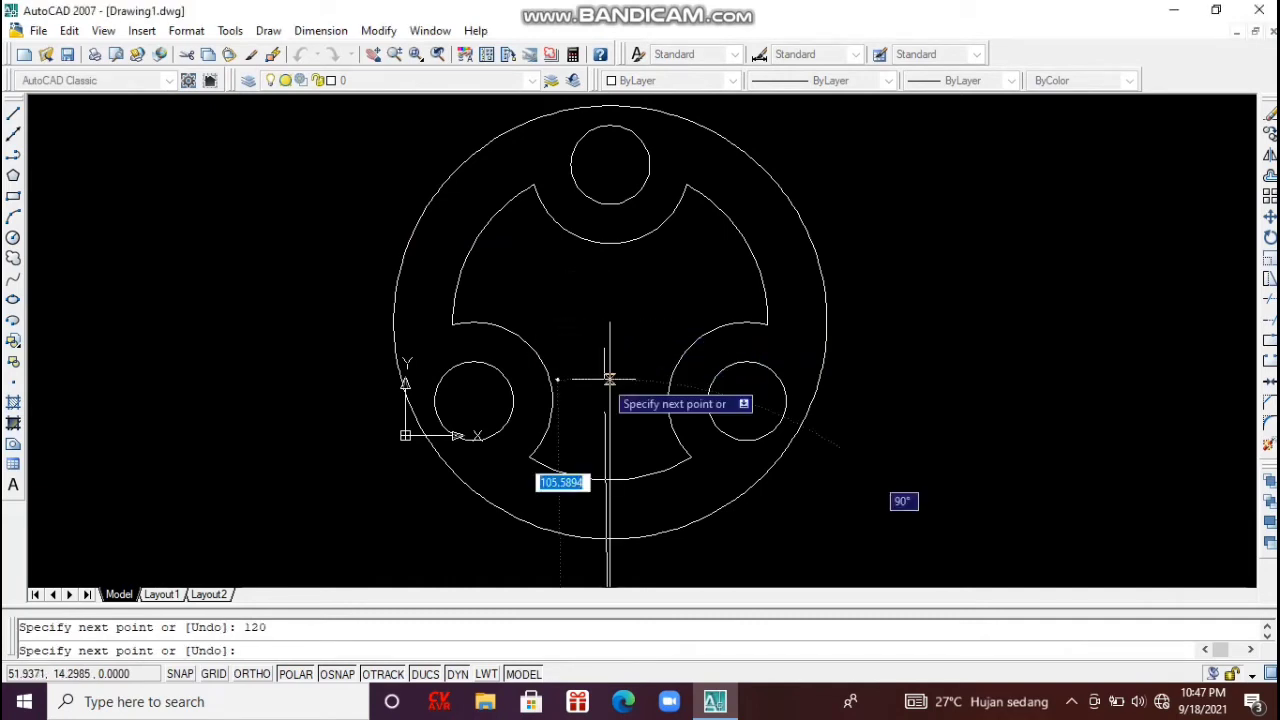
pyautogui.press('Escape')
pyautogui.click(396, 54)
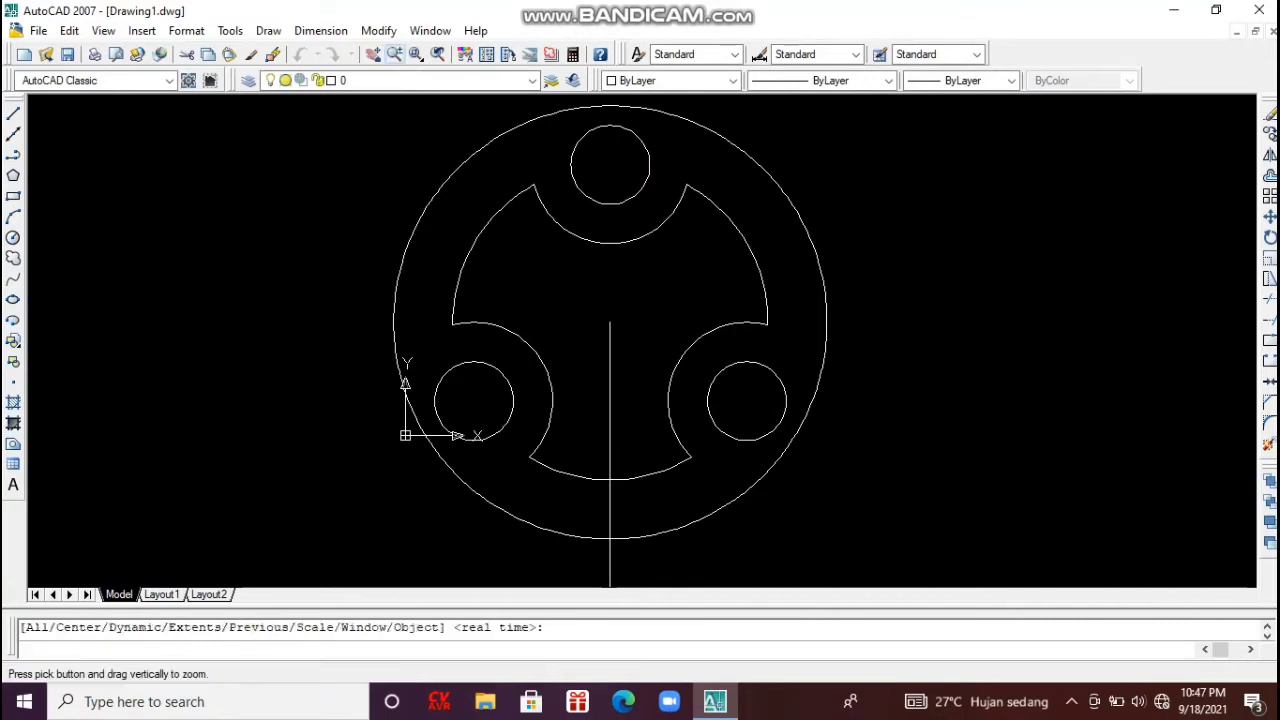
pyautogui.moveTo(480, 200); pyautogui.dragTo(480, 430)
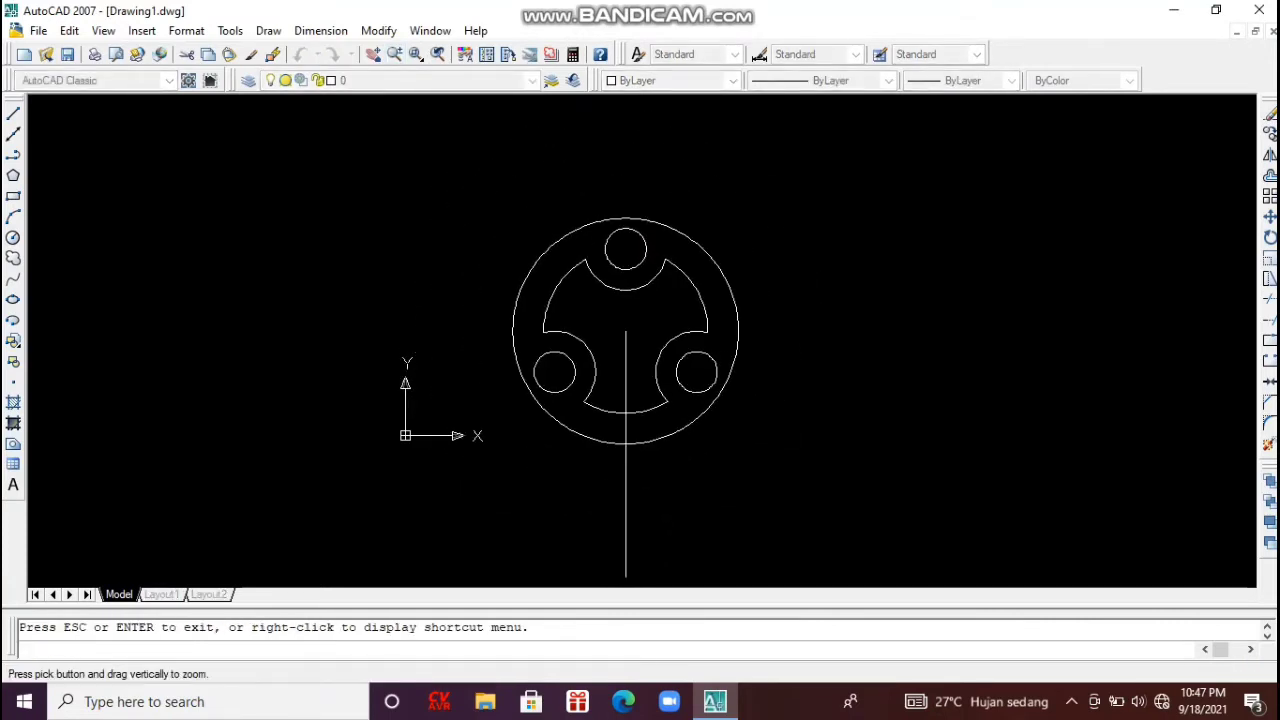
pyautogui.moveTo(480, 373); pyautogui.dragTo(480, 430)
pyautogui.press('Escape')
pyautogui.click(411, 374)
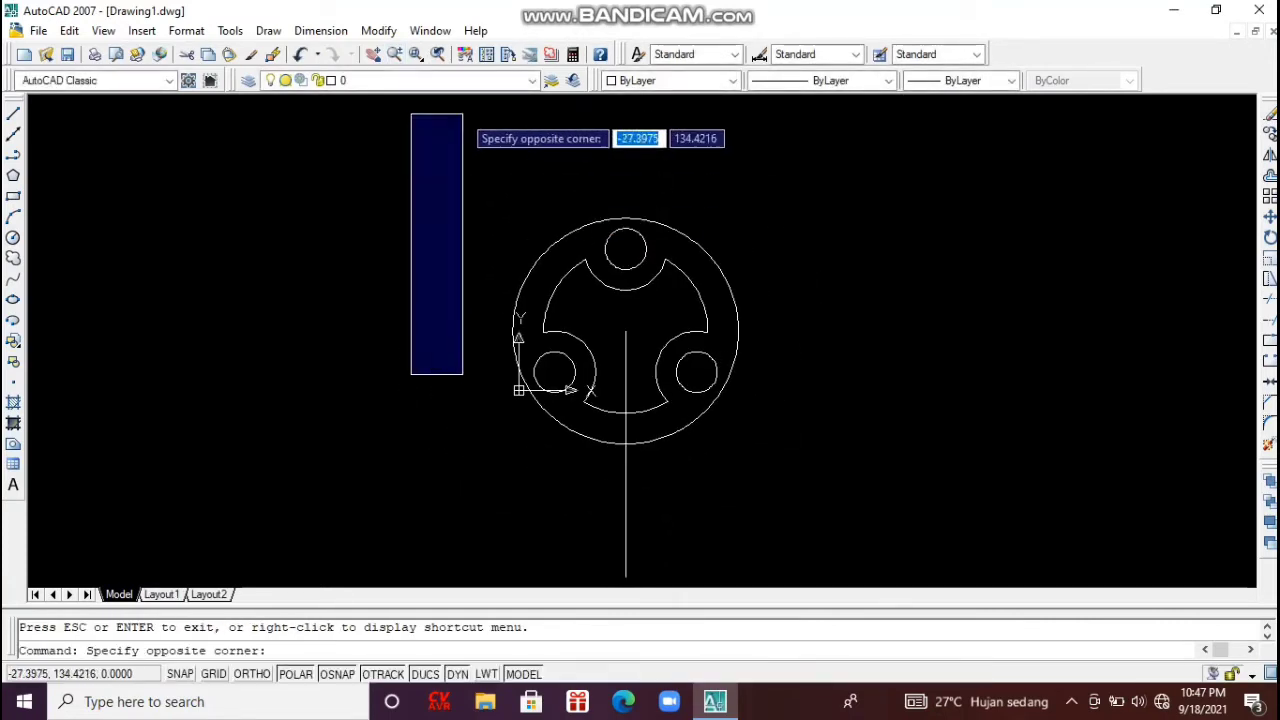
pyautogui.press('Escape')
pyautogui.click(418, 56)
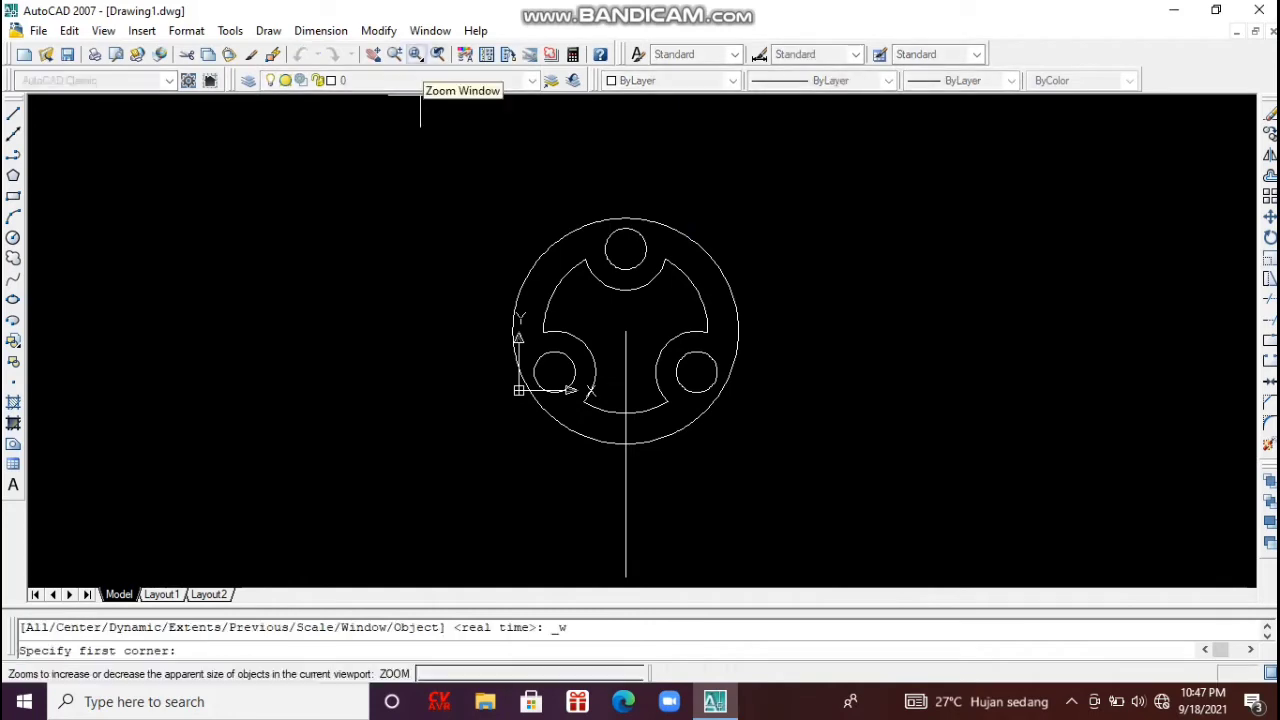
pyautogui.moveTo(418, 56); pyautogui.dragTo(417, 98)
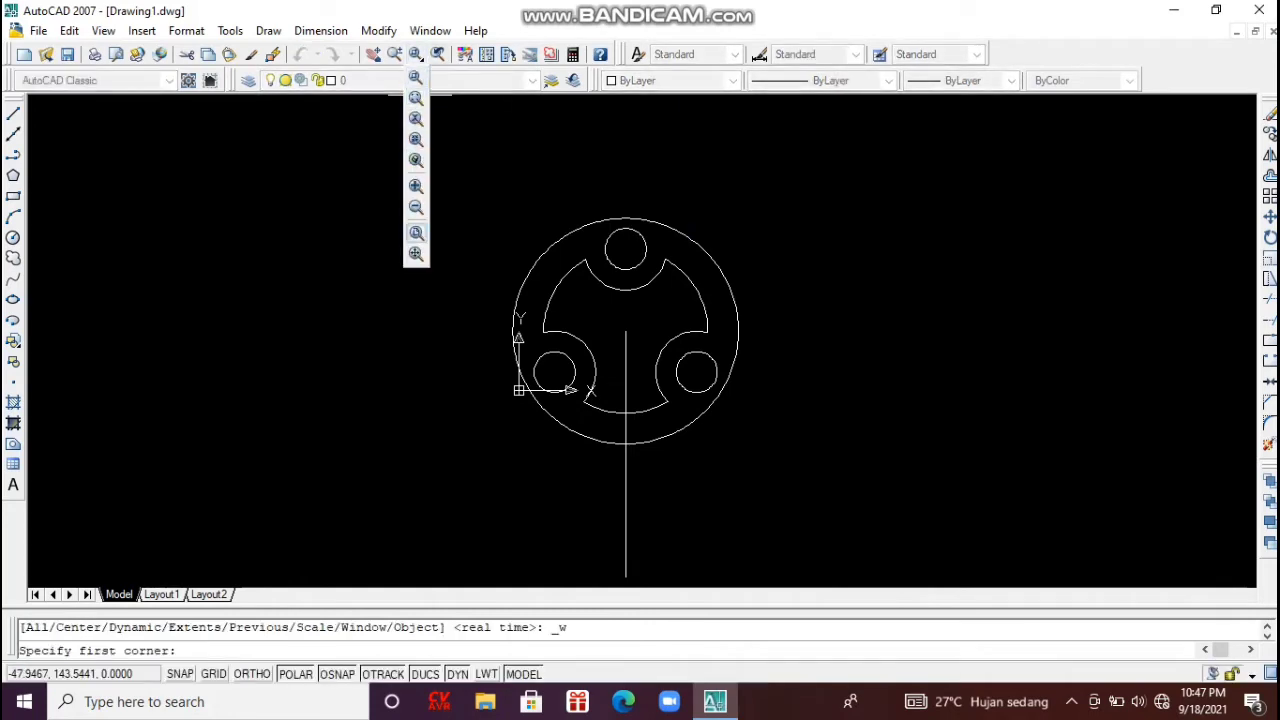
pyautogui.moveTo(416, 232); pyautogui.dragTo(416, 232)
pyautogui.press('Escape')
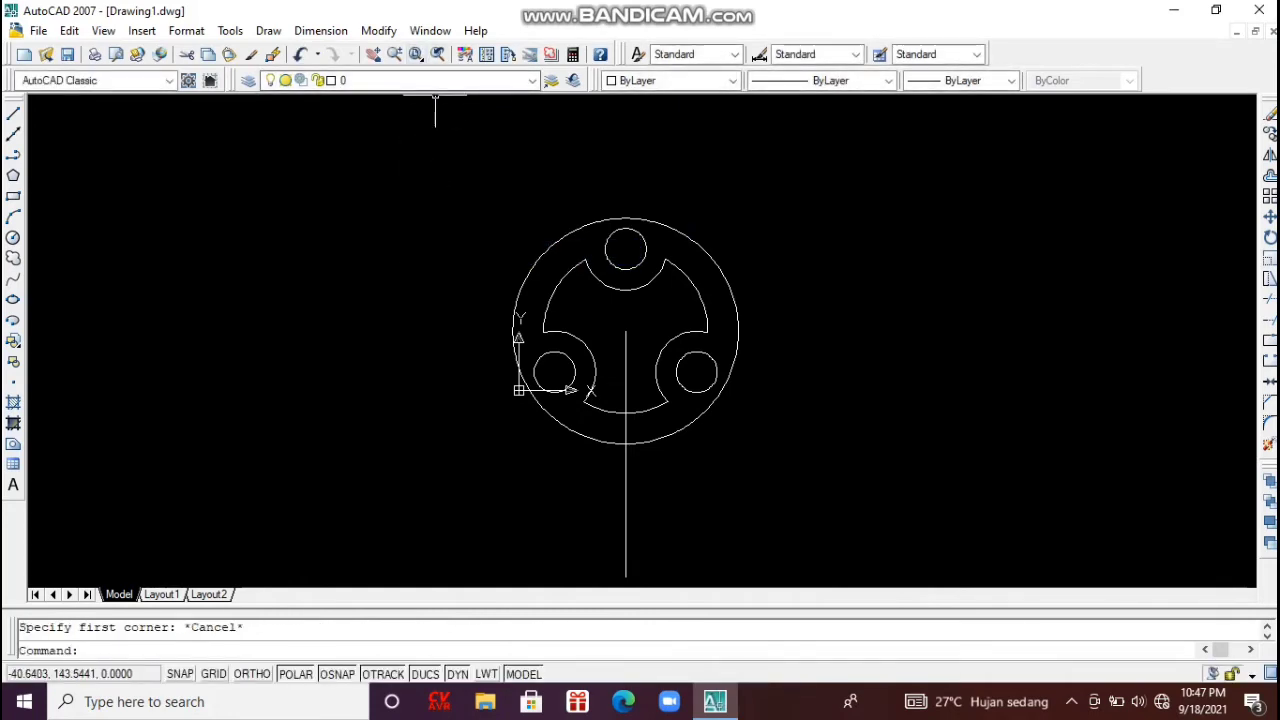
# Draw a 50 by 50 square in the empty area below and left of the ring, beside the vertical line.
pyautogui.moveTo(428, 55); pyautogui.dragTo(428, 52)
pyautogui.click(437, 55)
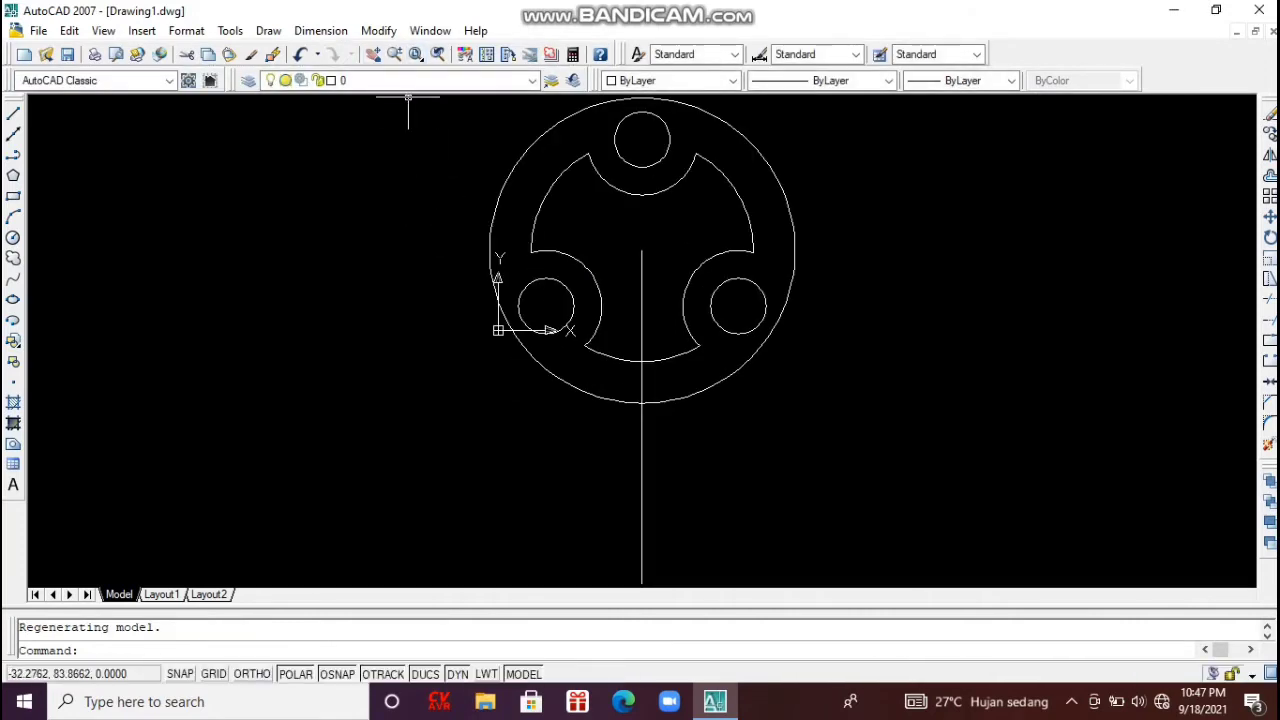
pyautogui.click(373, 55)
pyautogui.moveTo(424, 297); pyautogui.dragTo(400, 105)
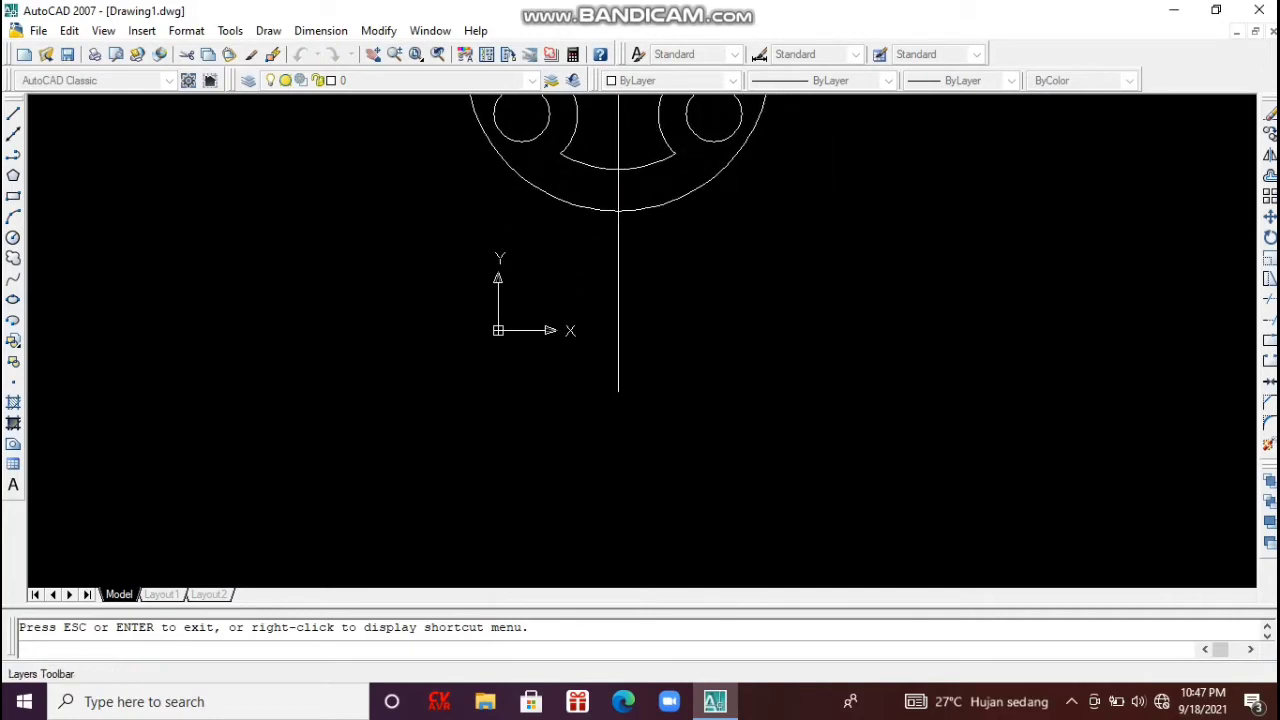
pyautogui.press('Escape')
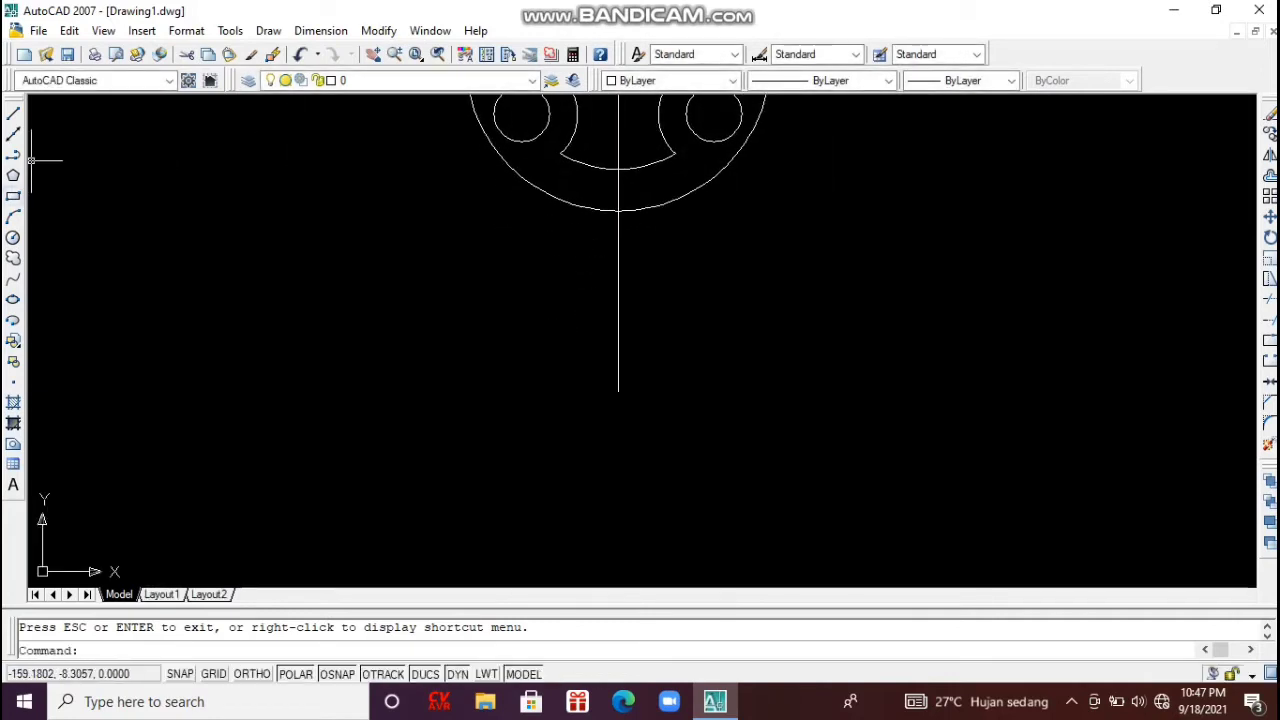
pyautogui.click(13, 196)
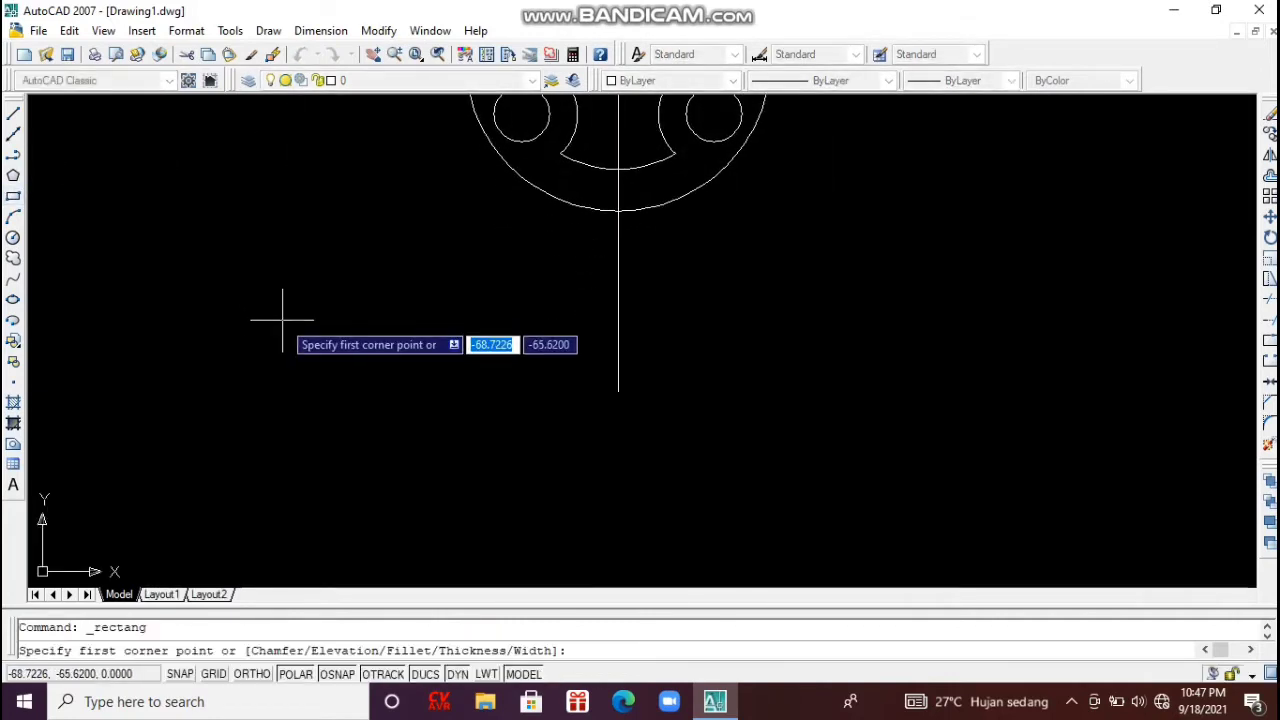
pyautogui.click(309, 375)
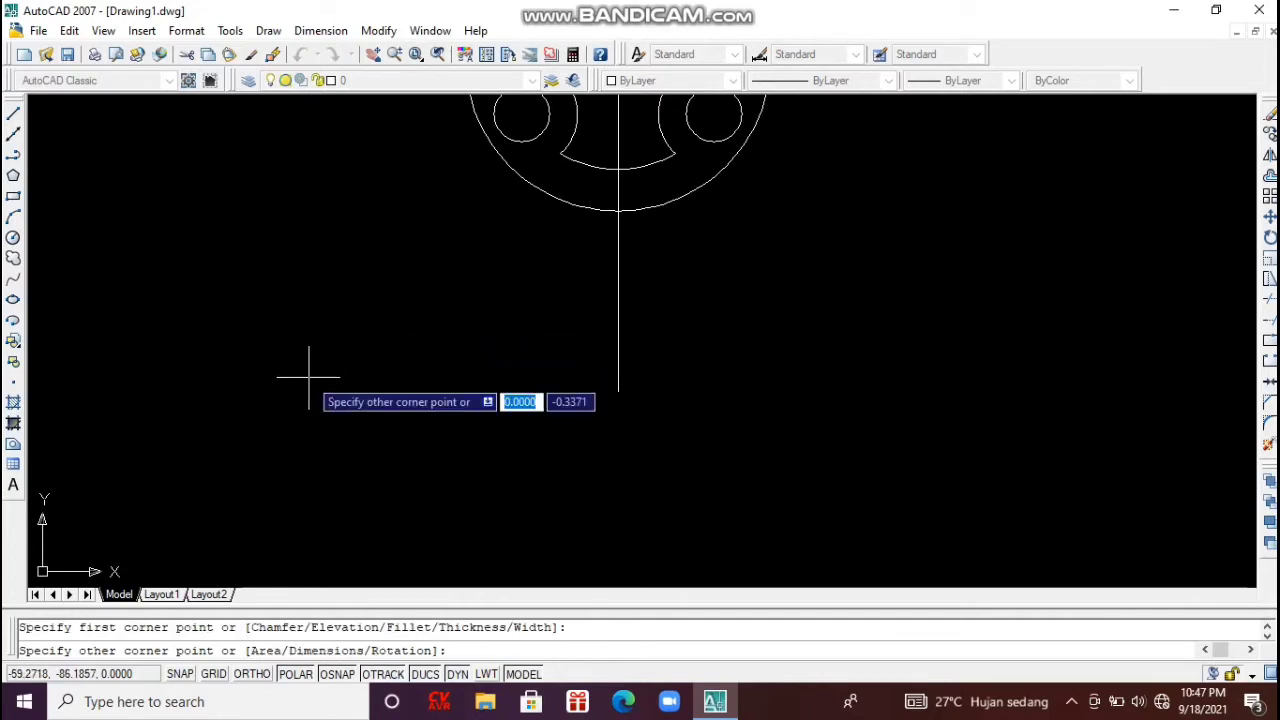
pyautogui.write('50')
pyautogui.press('Tab')
pyautogui.write('5')
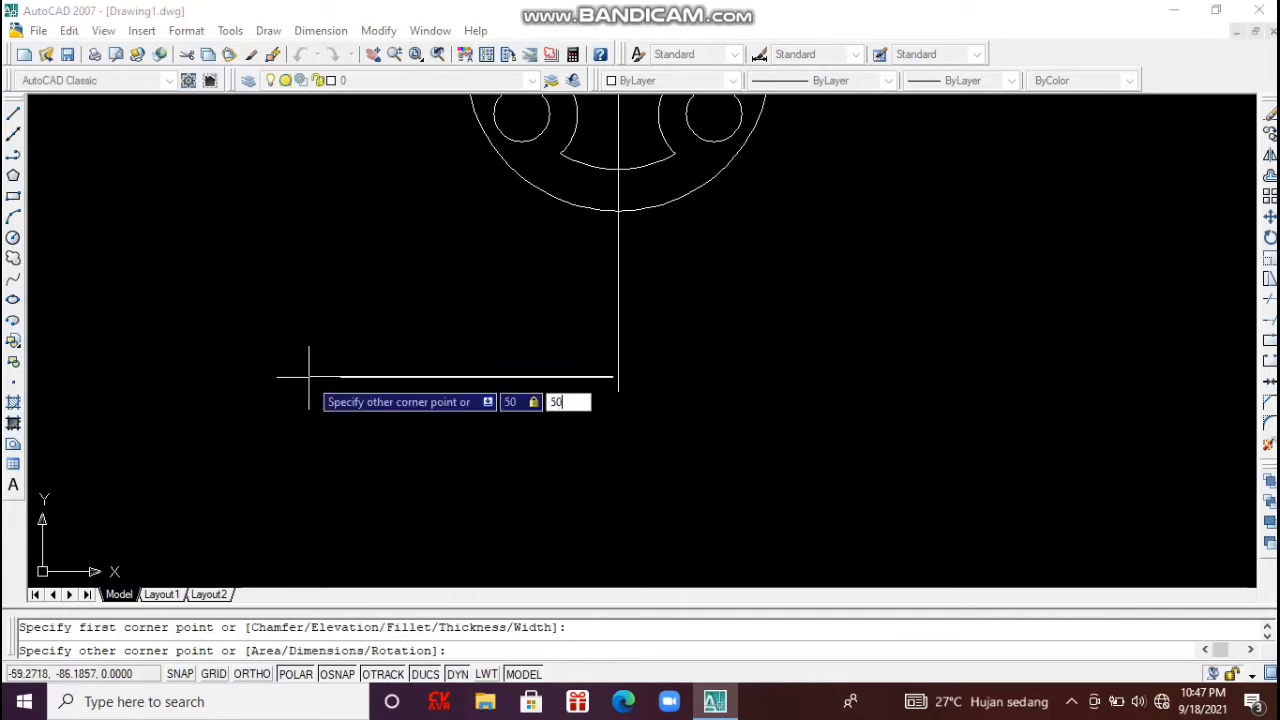
pyautogui.write('0')
pyautogui.press('Return')
pyautogui.press('Escape')
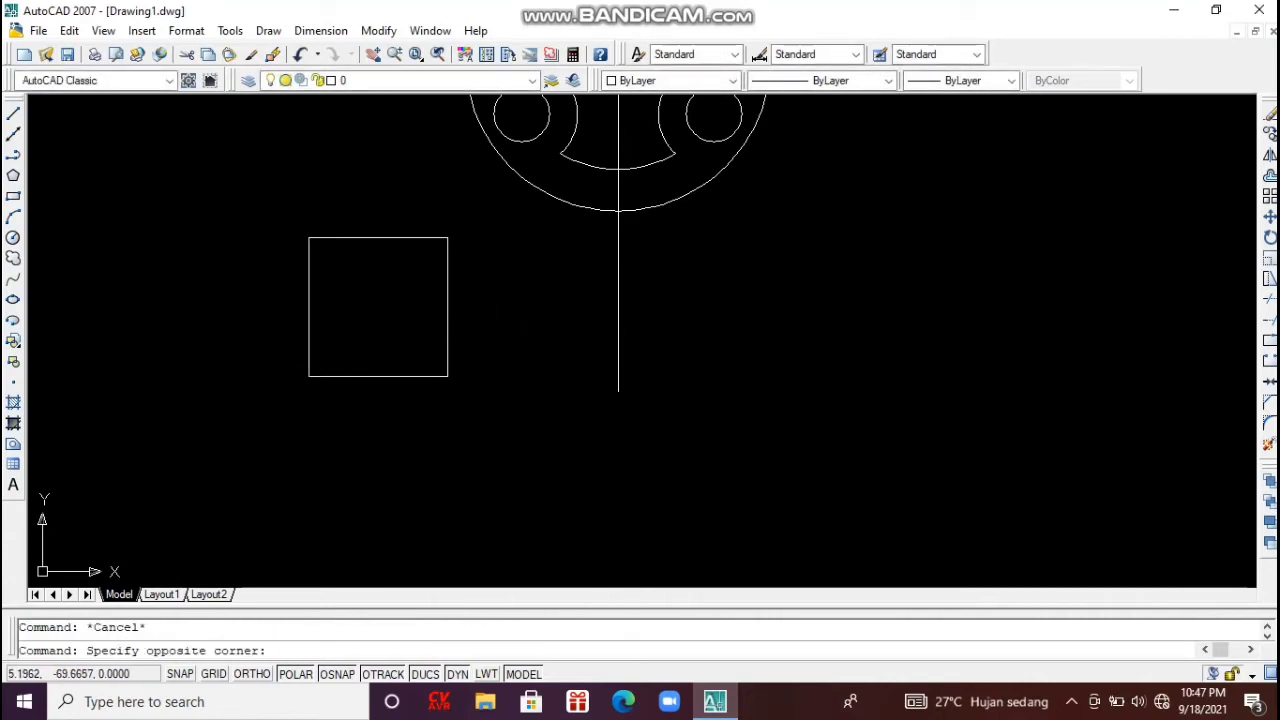
pyautogui.click(430, 226)
pyautogui.write('ro')
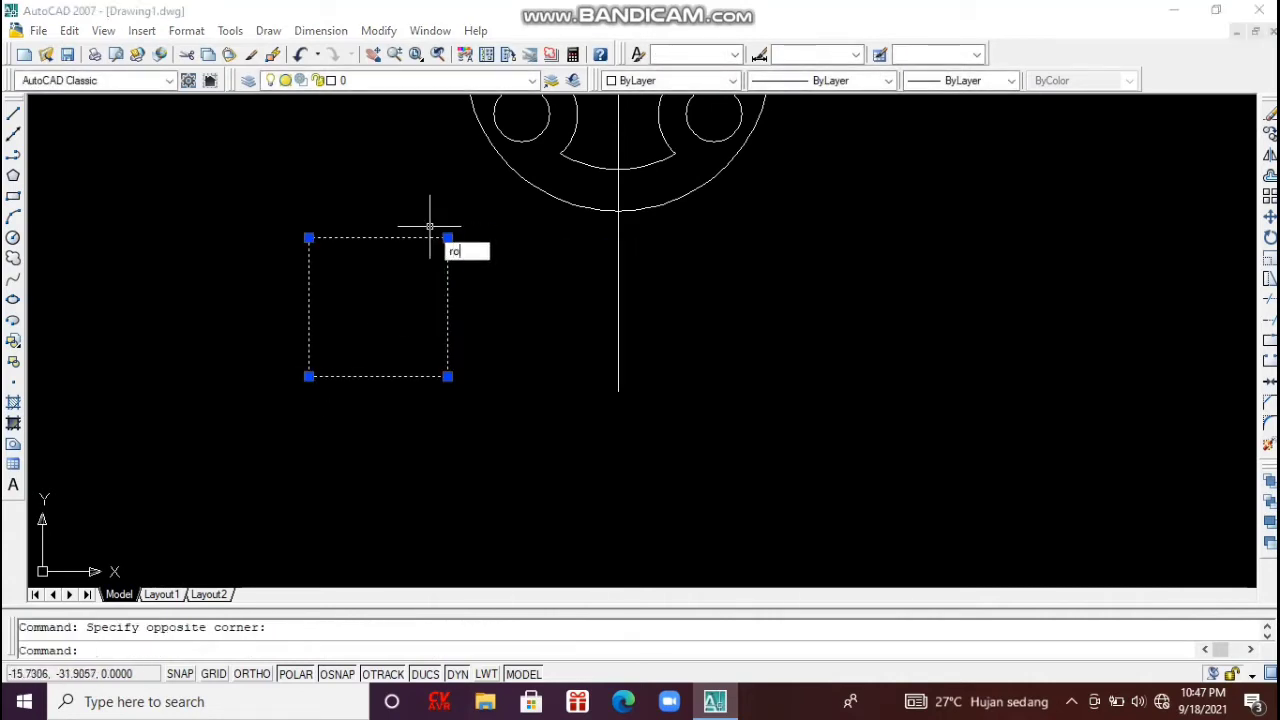
pyautogui.press('Return')
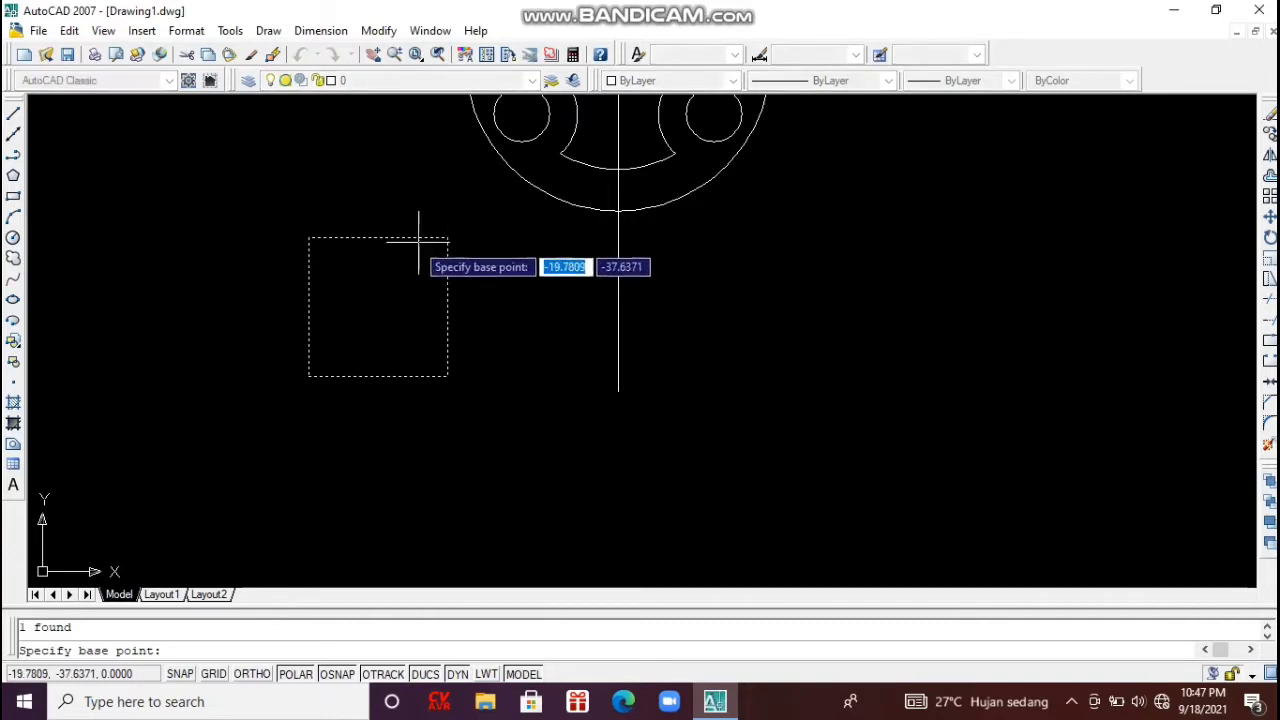
pyautogui.click(308, 376)
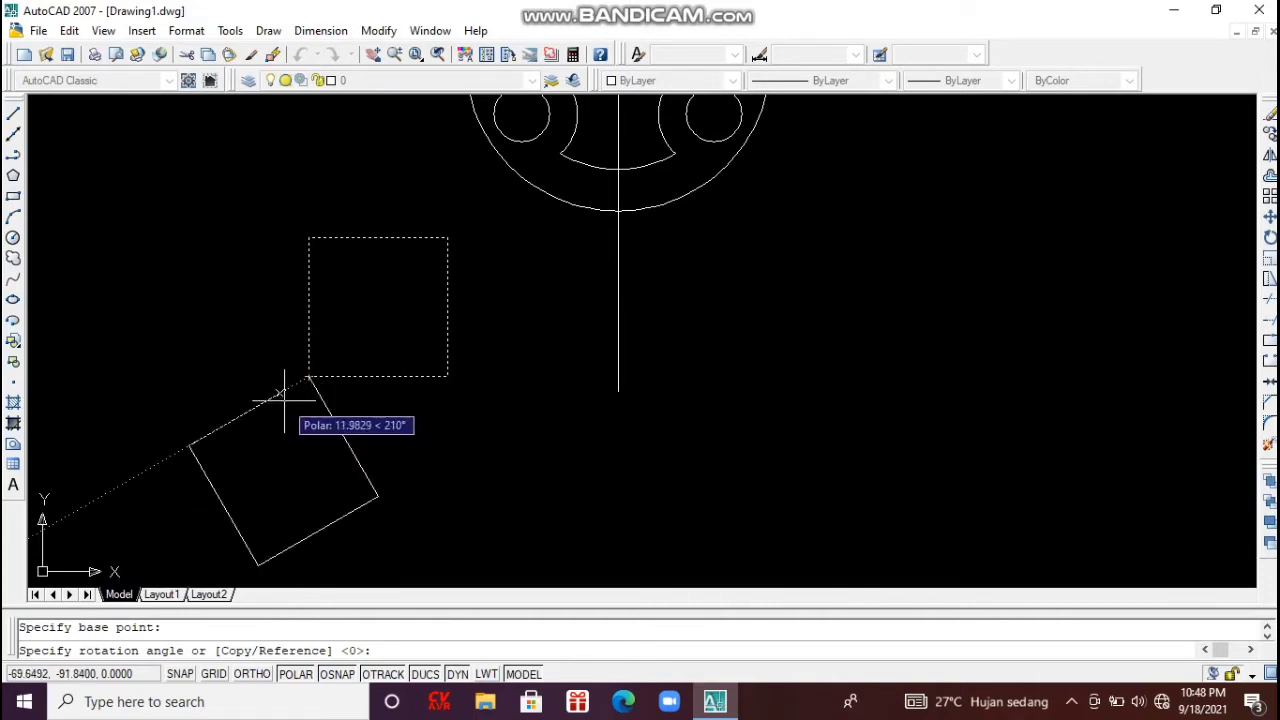
pyautogui.press('Escape')
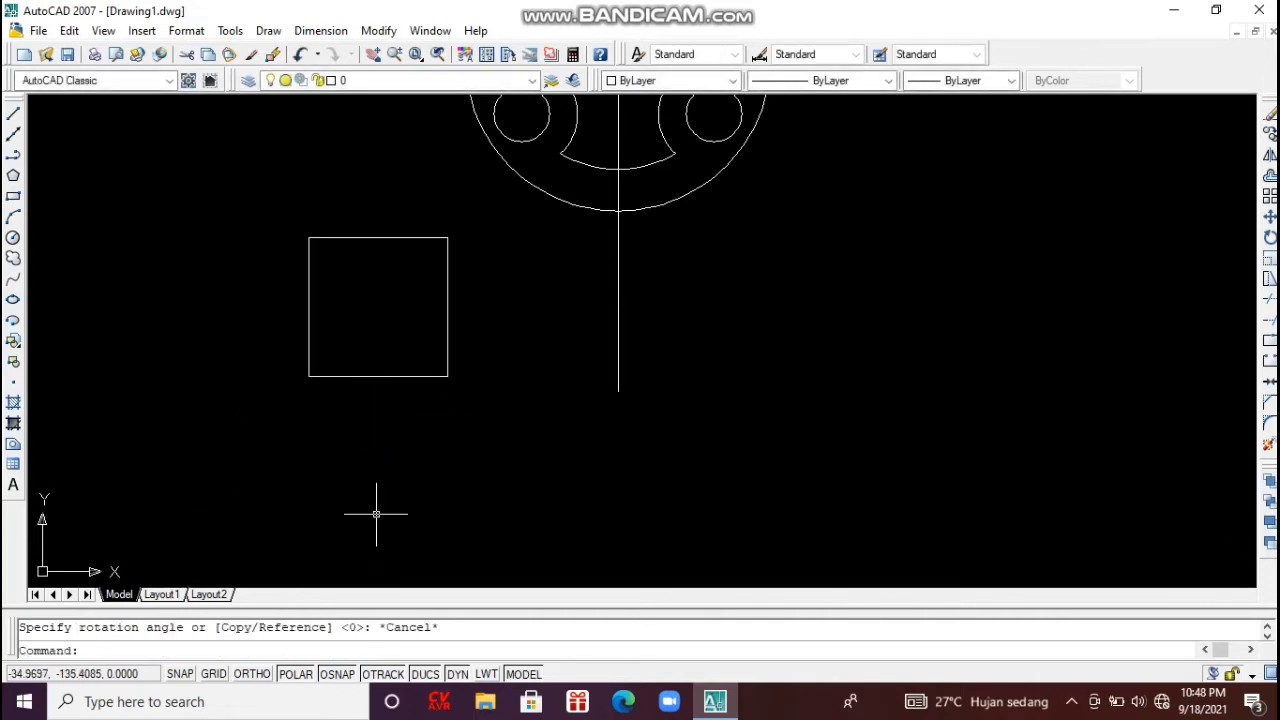
# Set the polar tracking increment angle to 45 degrees in the drafting settings, keeping object snap on.
pyautogui.click(337, 674)
pyautogui.rightClick(340, 674)
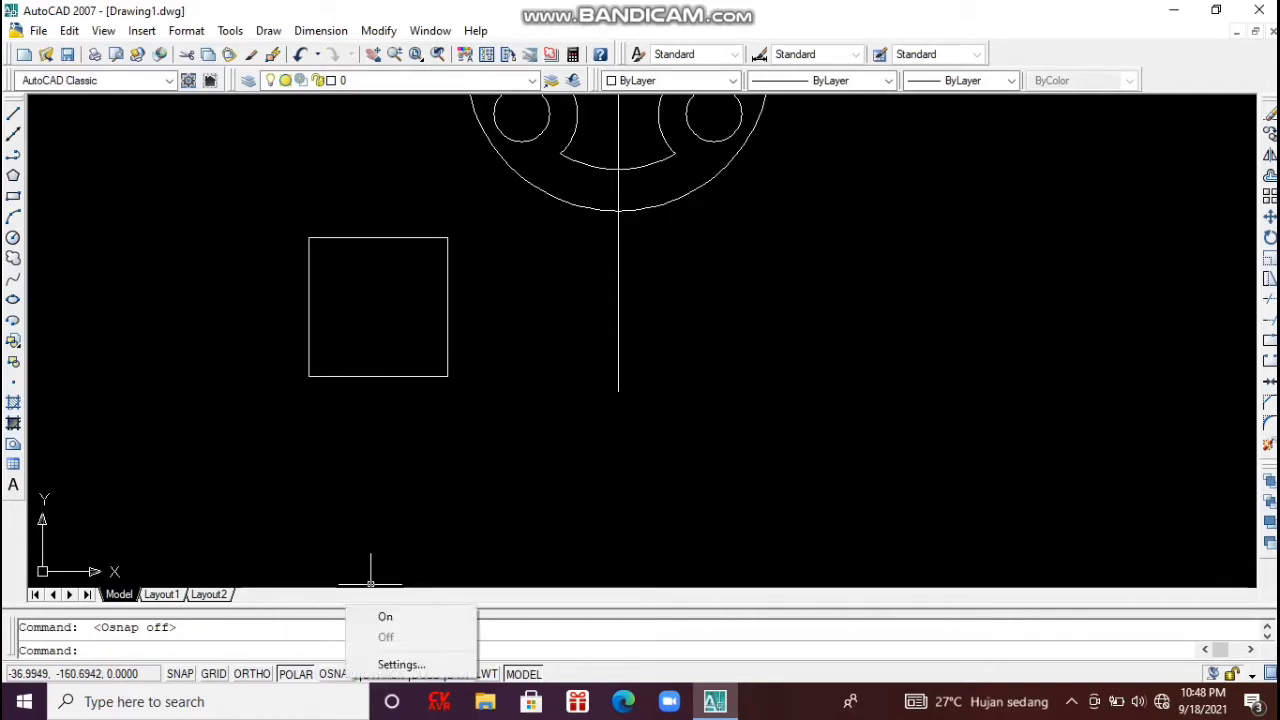
pyautogui.click(385, 616)
pyautogui.rightClick(340, 674)
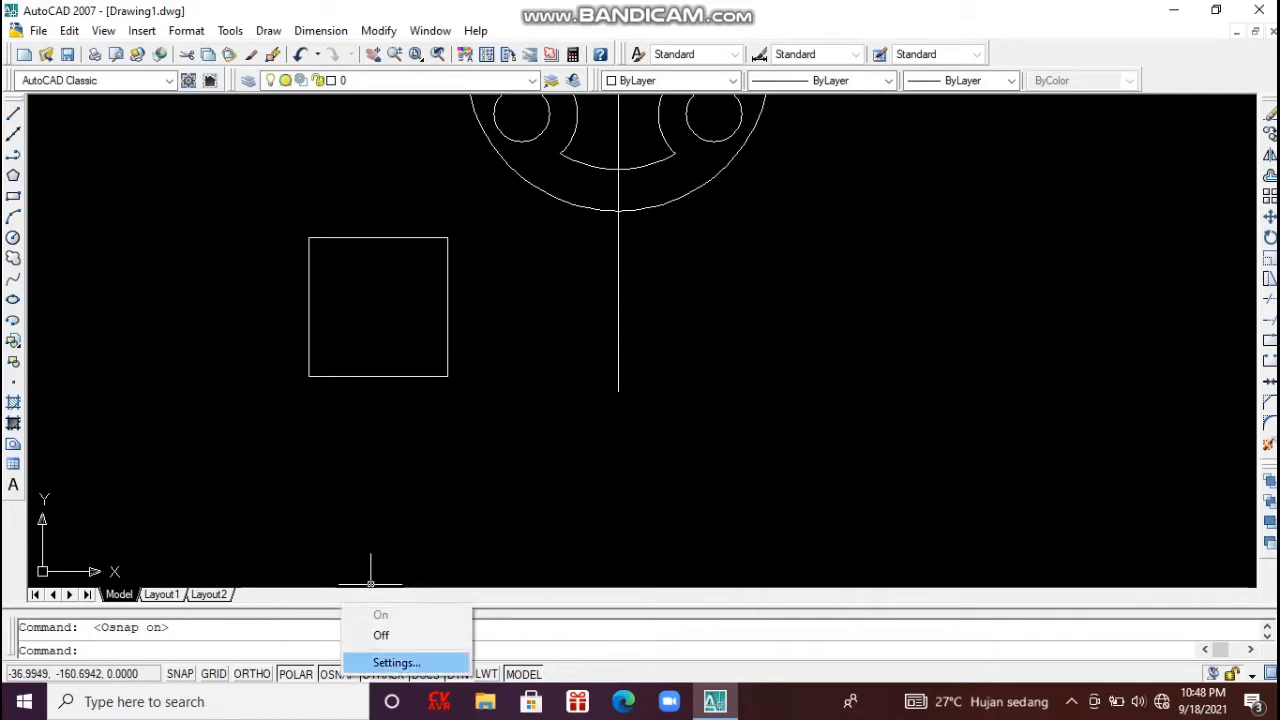
pyautogui.click(400, 663)
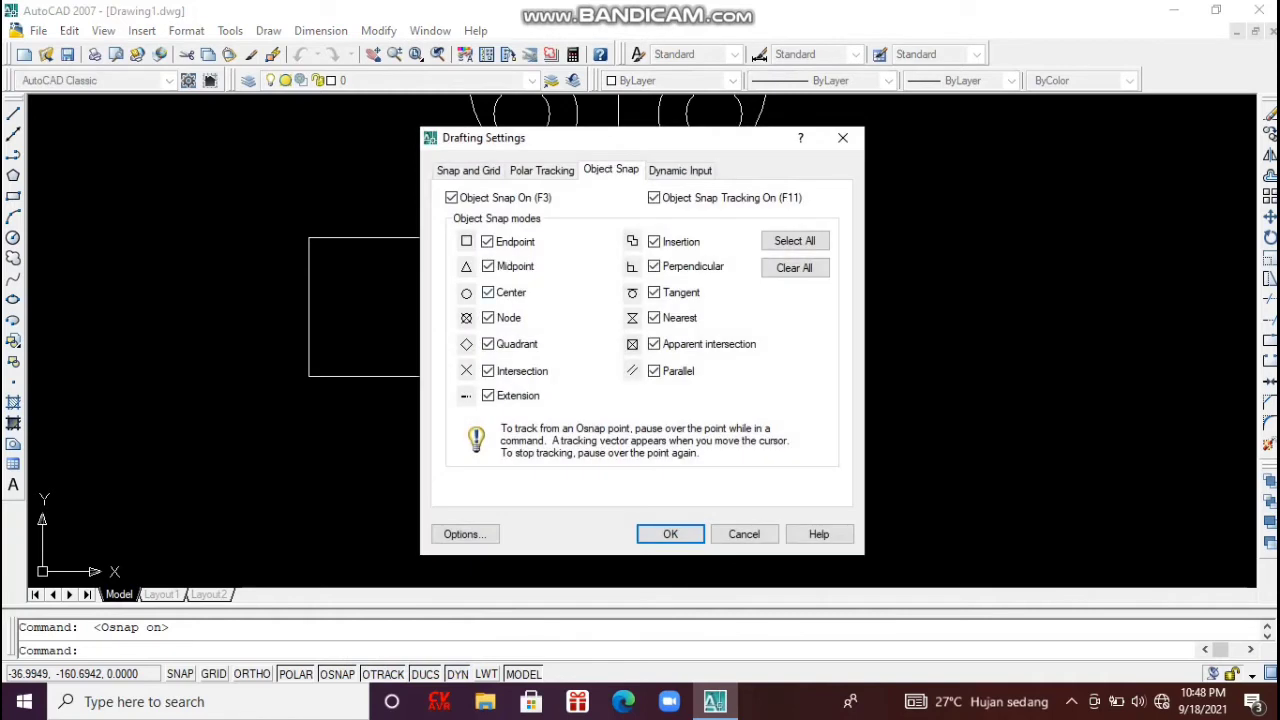
pyautogui.click(542, 171)
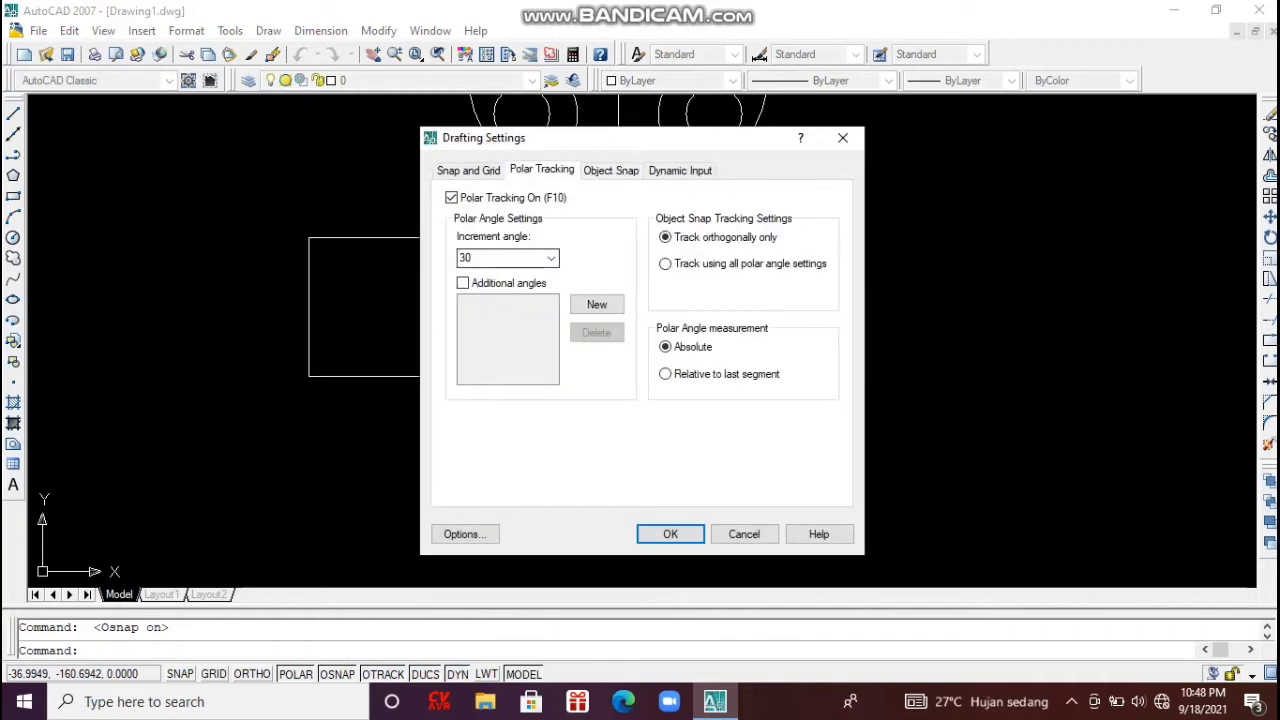
pyautogui.click(551, 258)
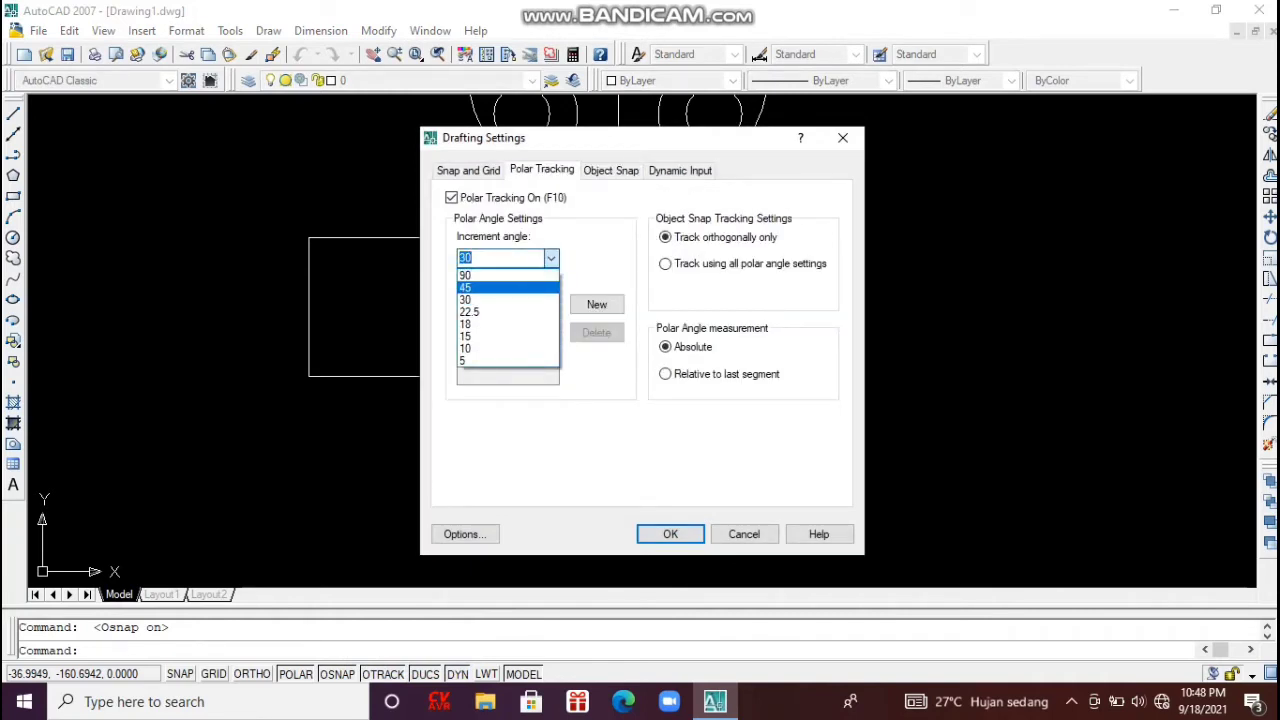
pyautogui.click(520, 288)
pyautogui.click(670, 534)
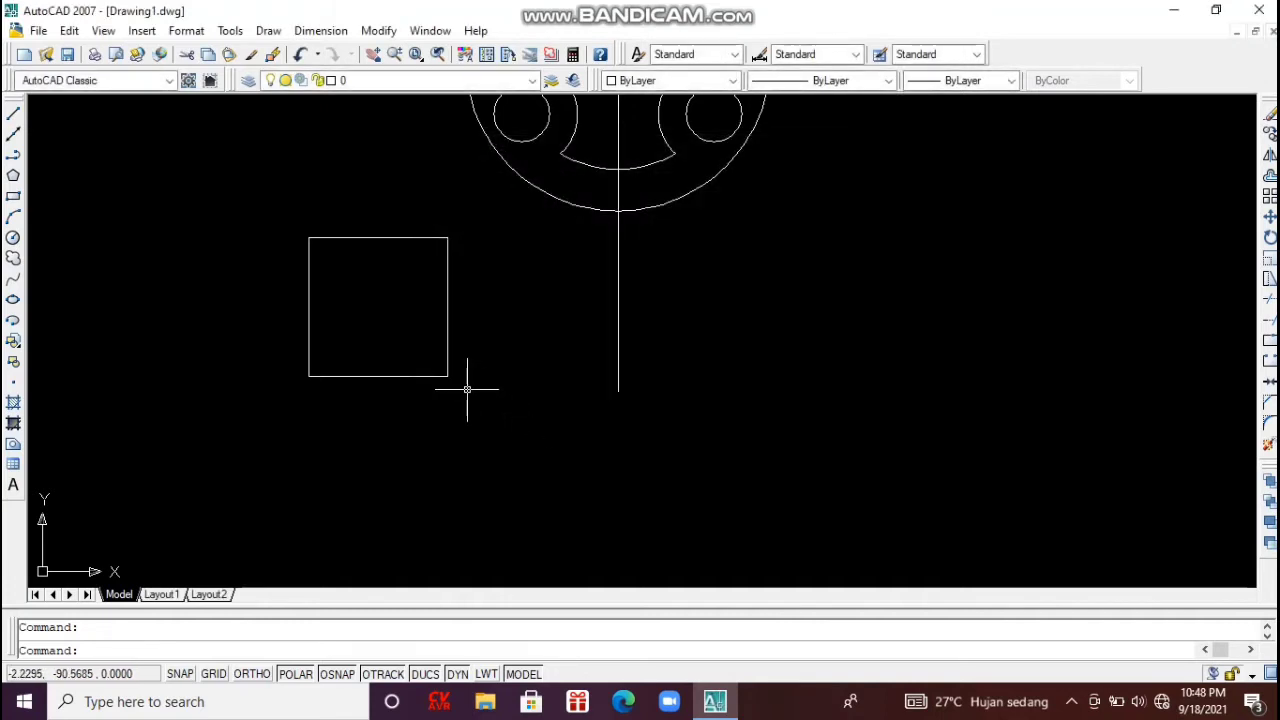
# Rotate the square 45 degrees counterclockwise about its lower-left corner so that it stands as a diamond.
pyautogui.click(466, 380)
pyautogui.click(409, 331)
pyautogui.press('Return')
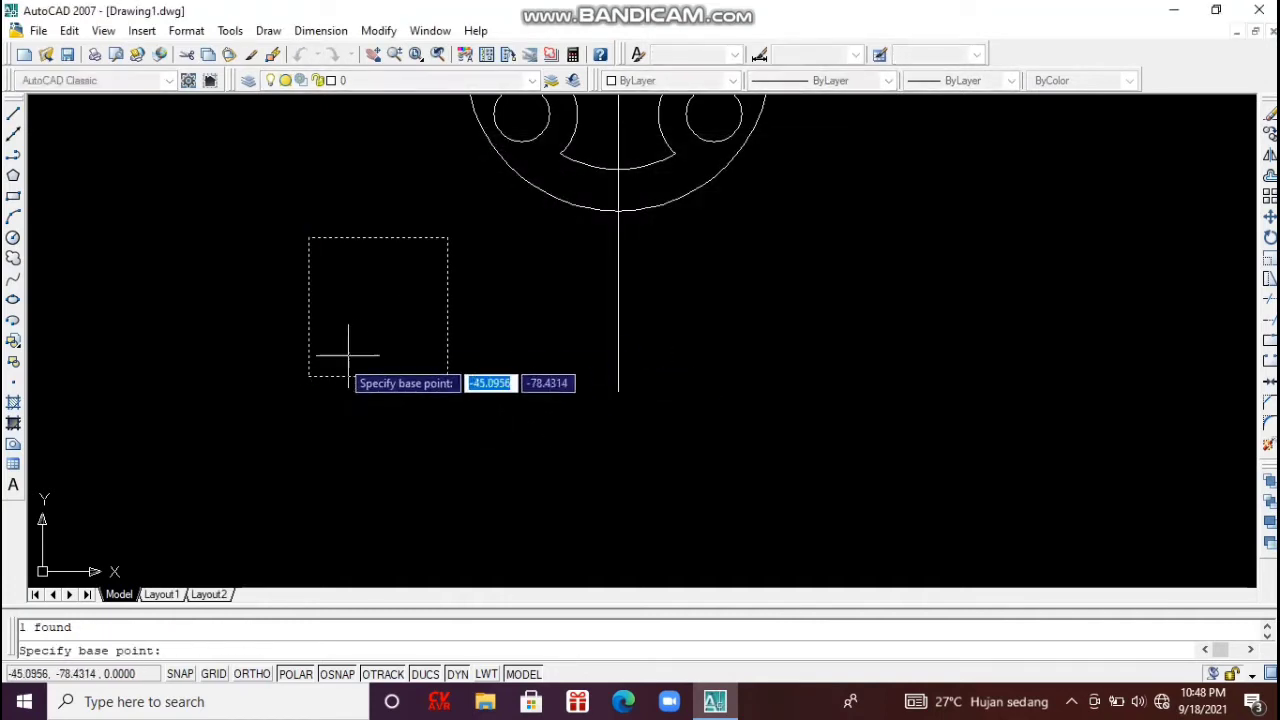
pyautogui.click(309, 376)
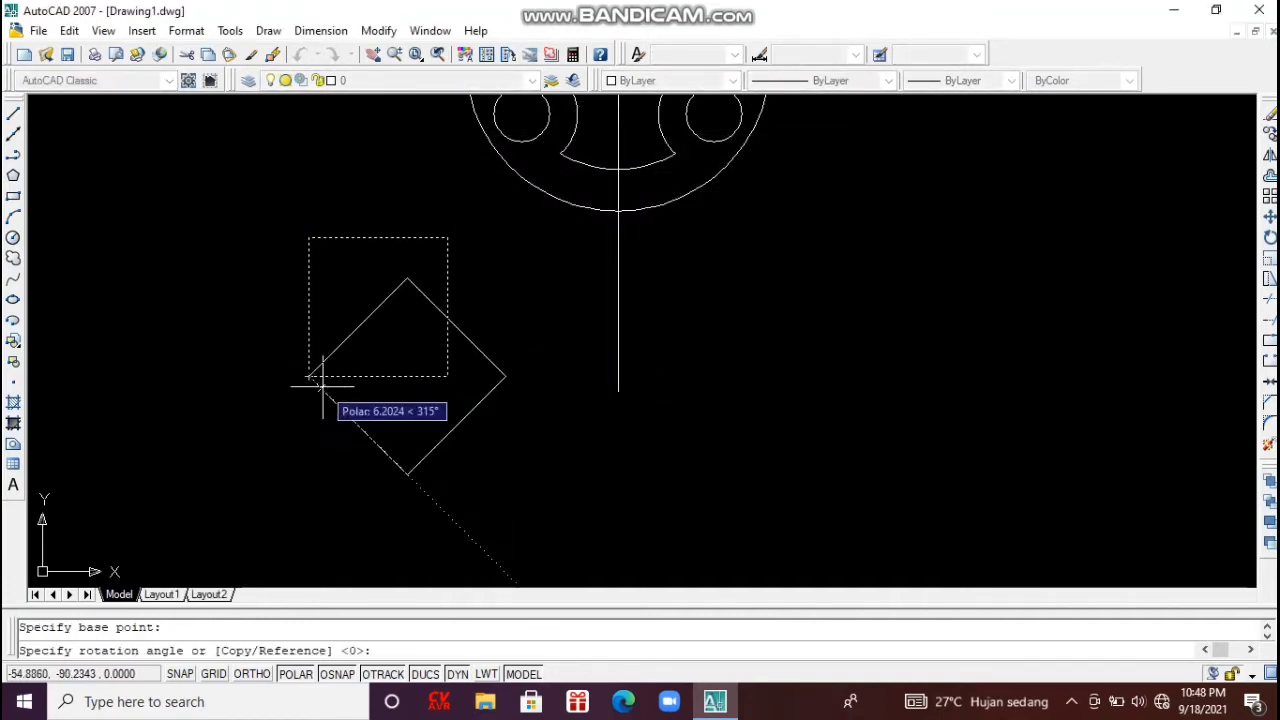
pyautogui.click(335, 344)
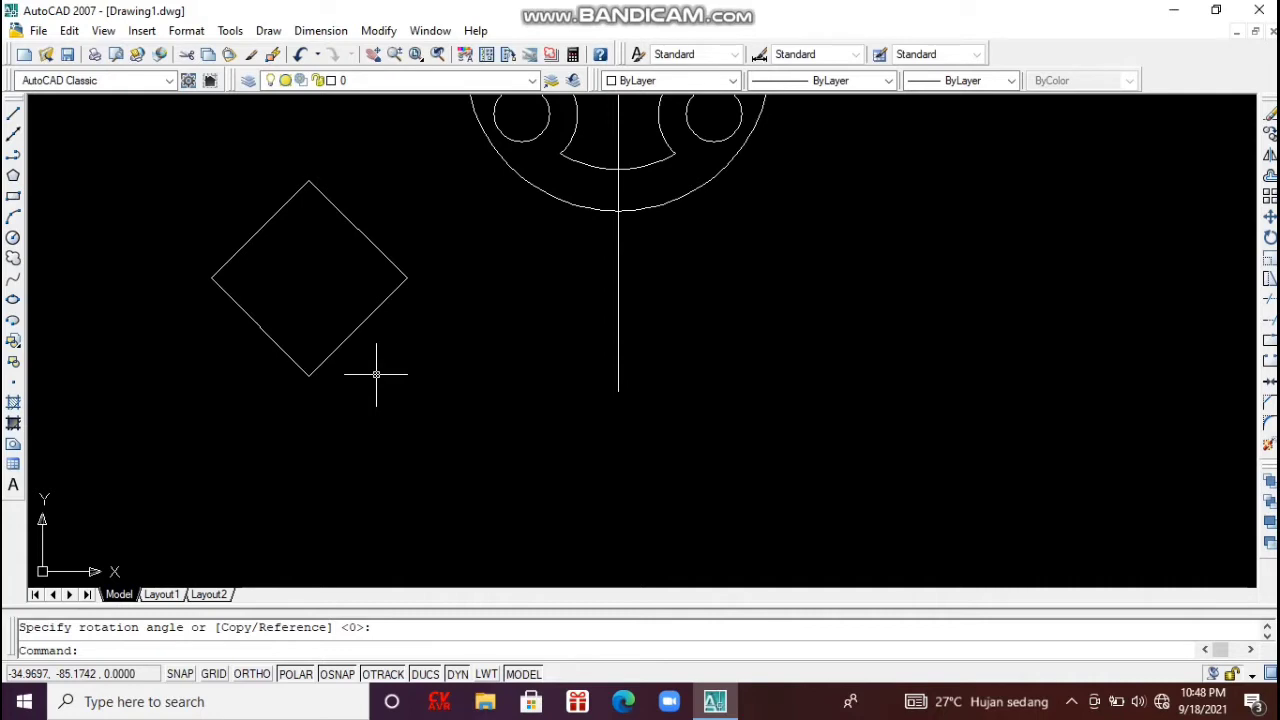
# Fillet the right corner of the rotated square with a radius of 10.
pyautogui.write('f')
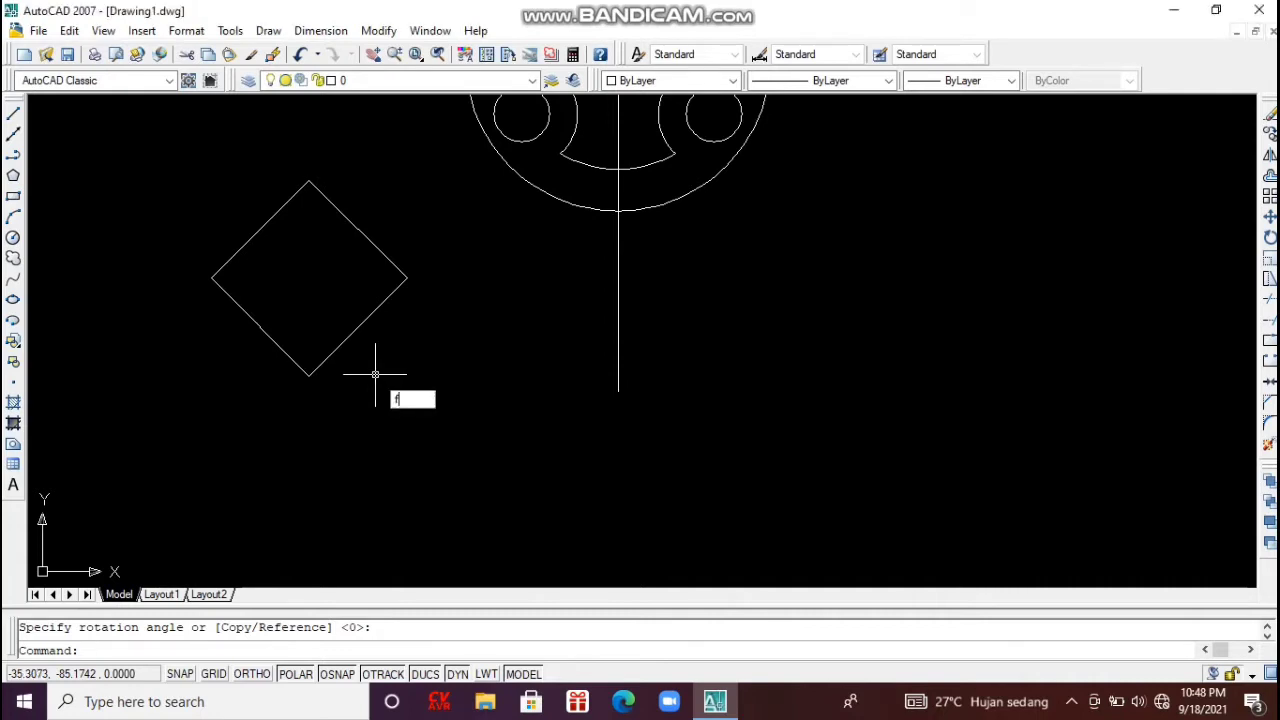
pyautogui.press('Return')
pyautogui.write('r')
pyautogui.press('Return')
pyautogui.write('10')
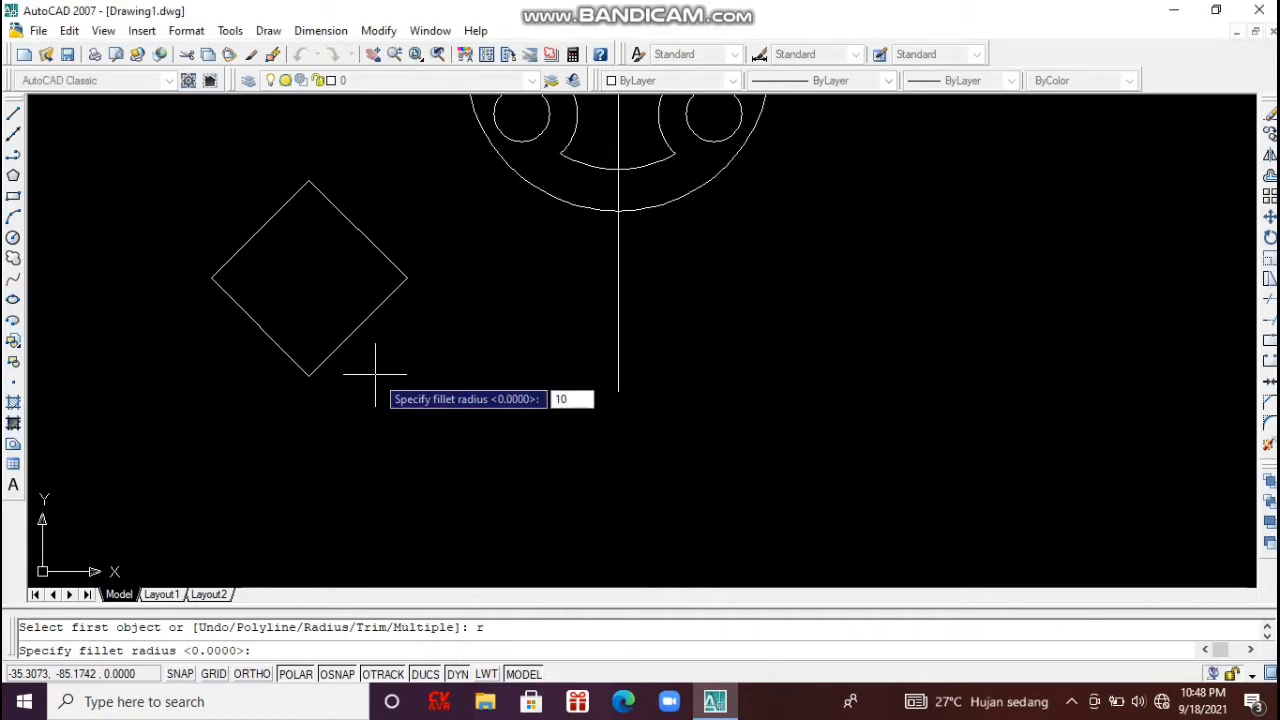
pyautogui.press('Return')
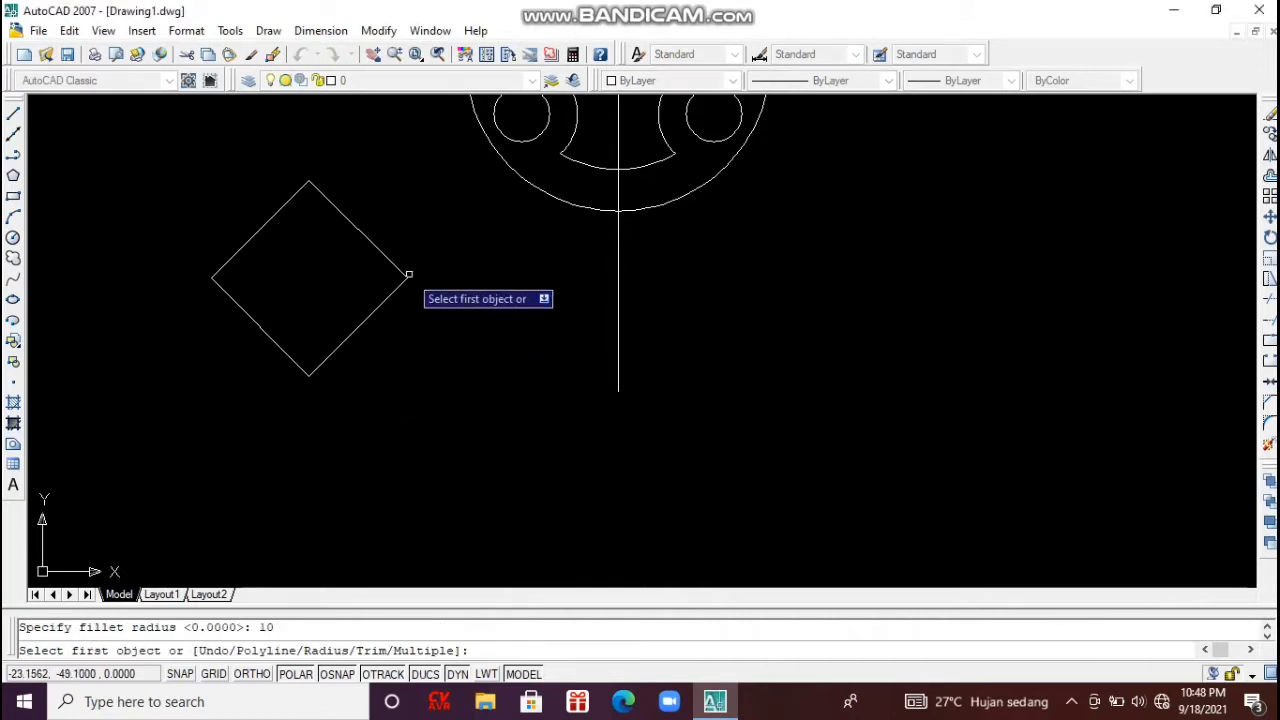
pyautogui.click(403, 277)
pyautogui.click(393, 262)
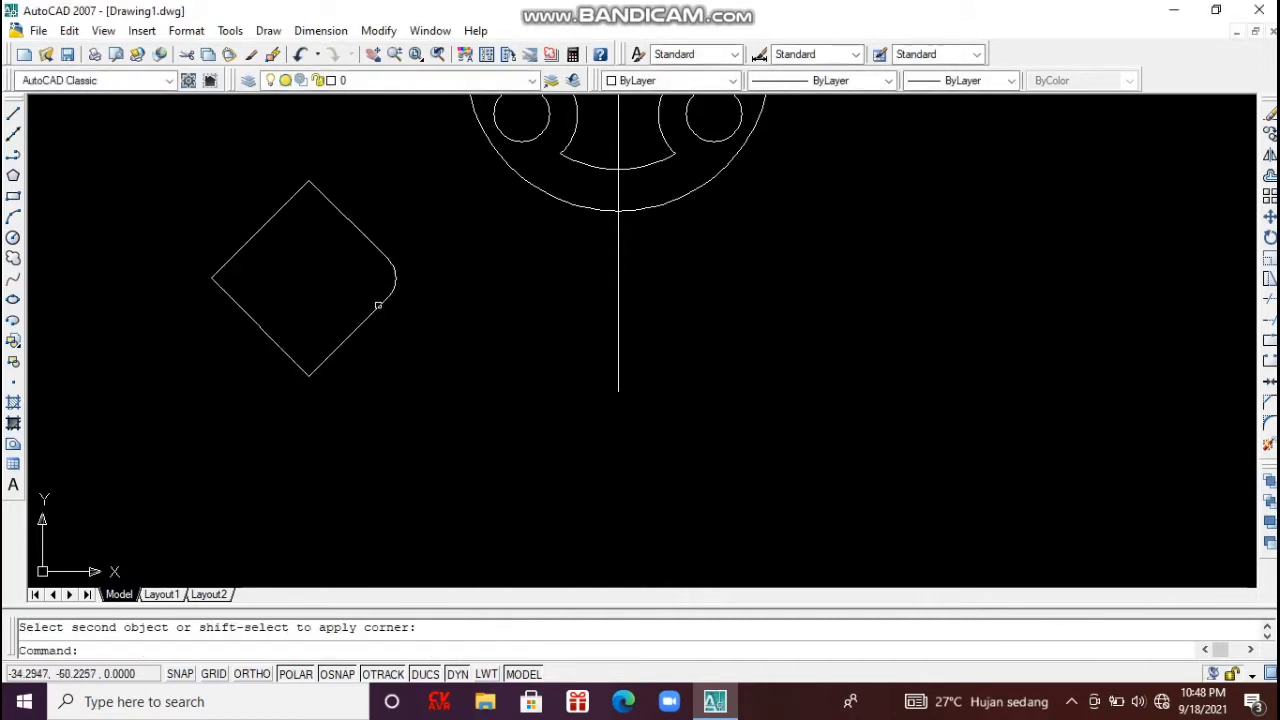
# Fillet the bottom, left and top corners of the rotated square with radius 10 using the Multiple option.
pyautogui.press('Return')
pyautogui.press('Down')
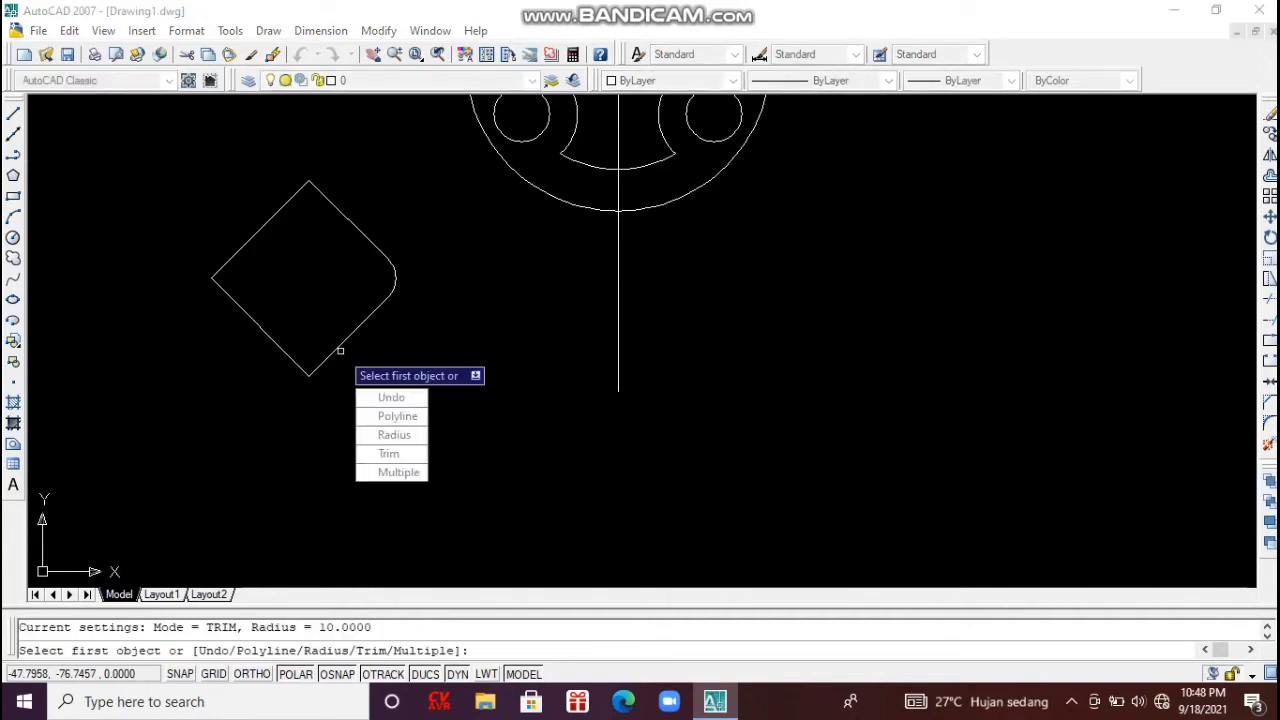
pyautogui.press('Return')
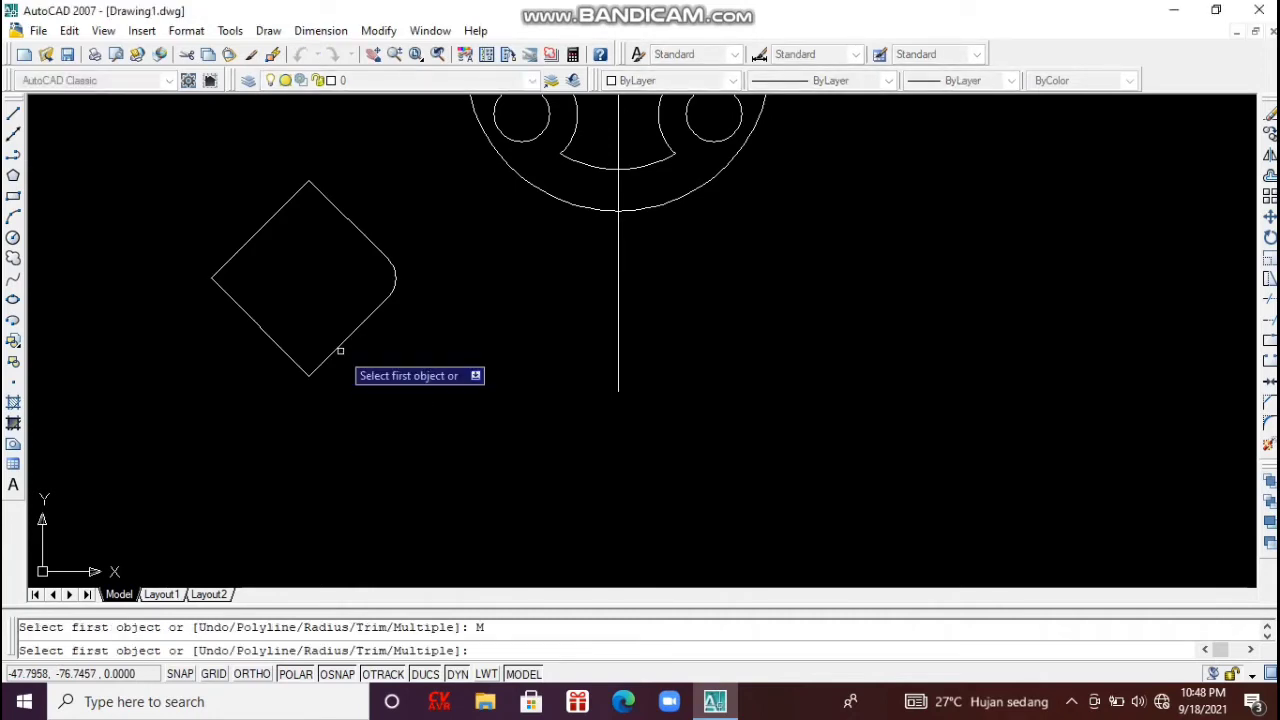
pyautogui.click(313, 369)
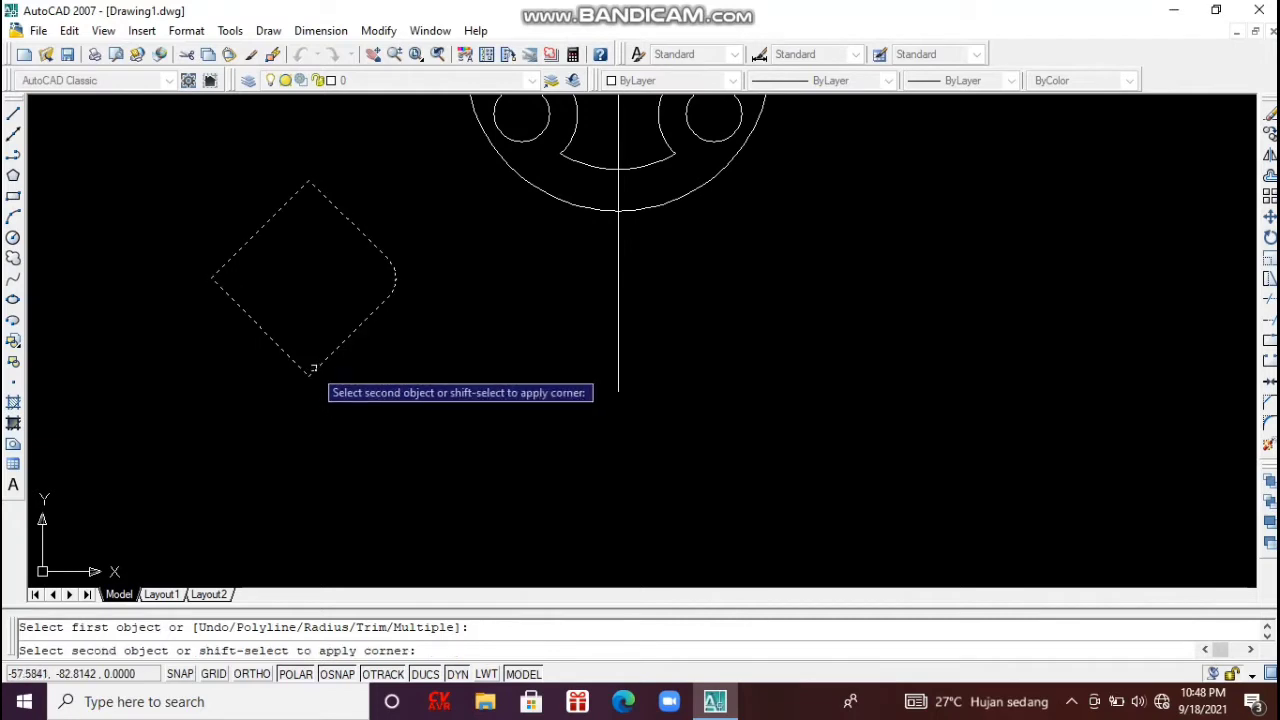
pyautogui.click(307, 368)
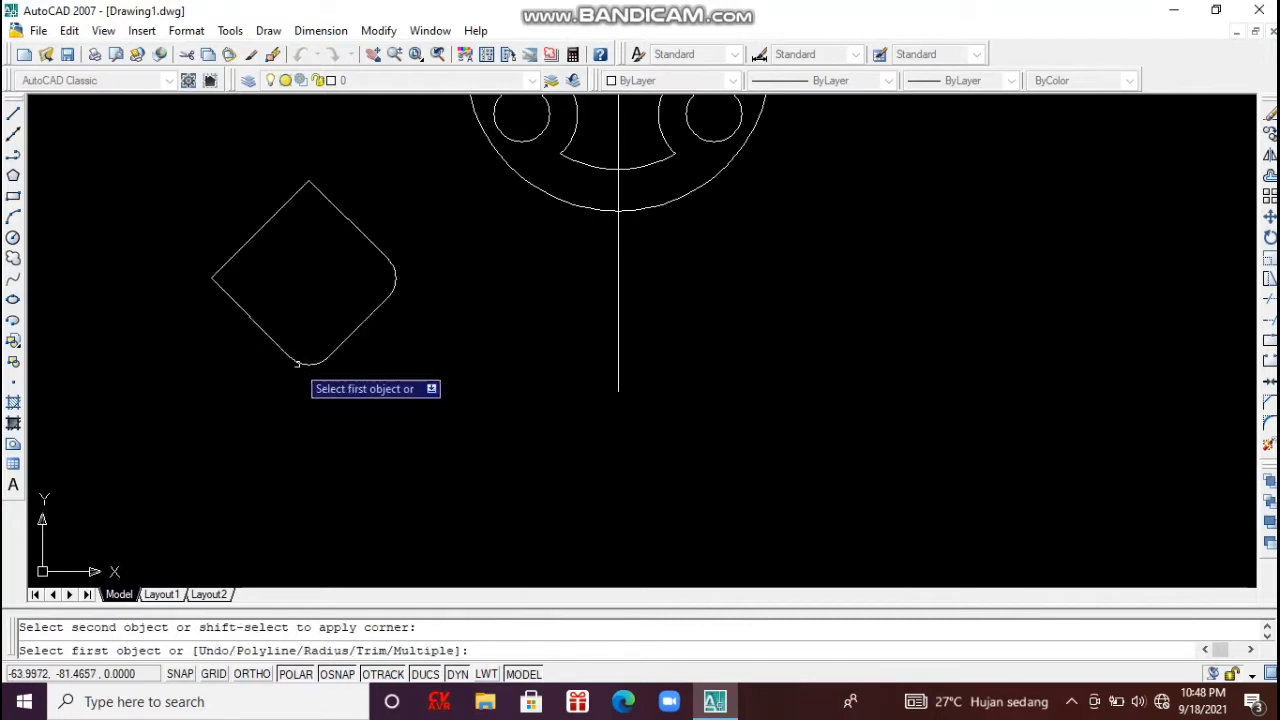
pyautogui.click(216, 282)
pyautogui.click(216, 278)
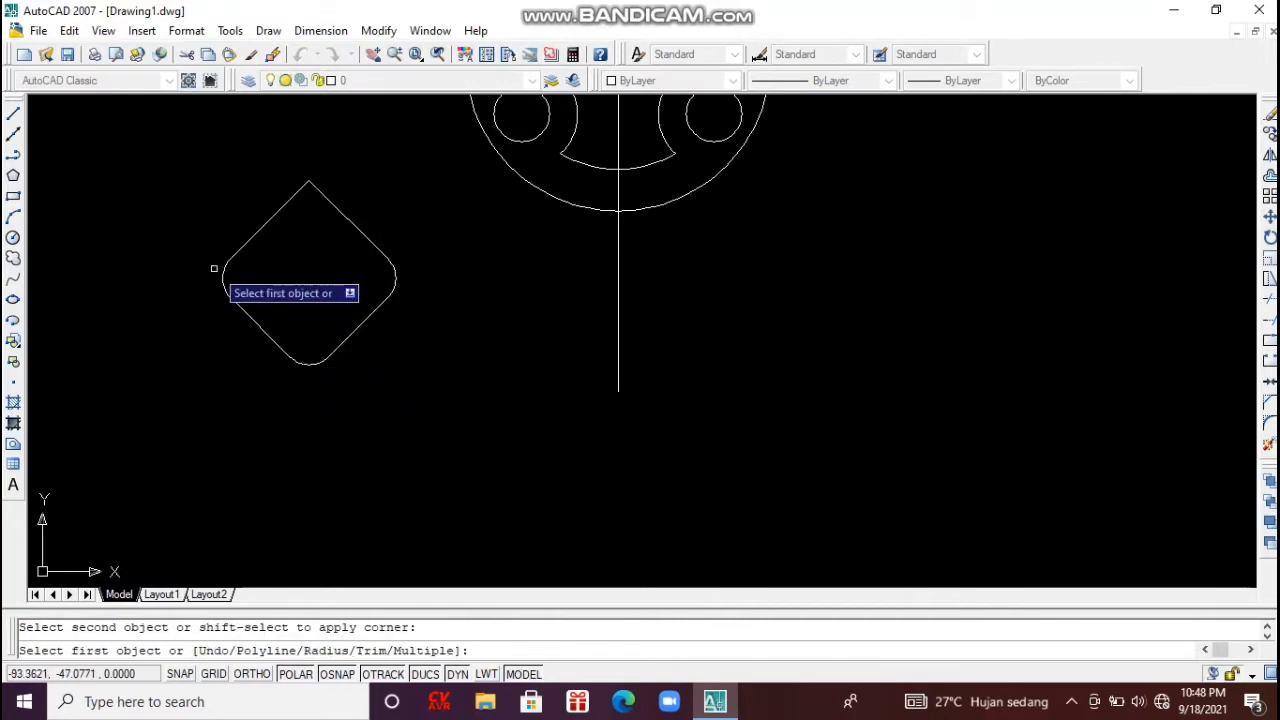
pyautogui.click(296, 192)
pyautogui.click(318, 194)
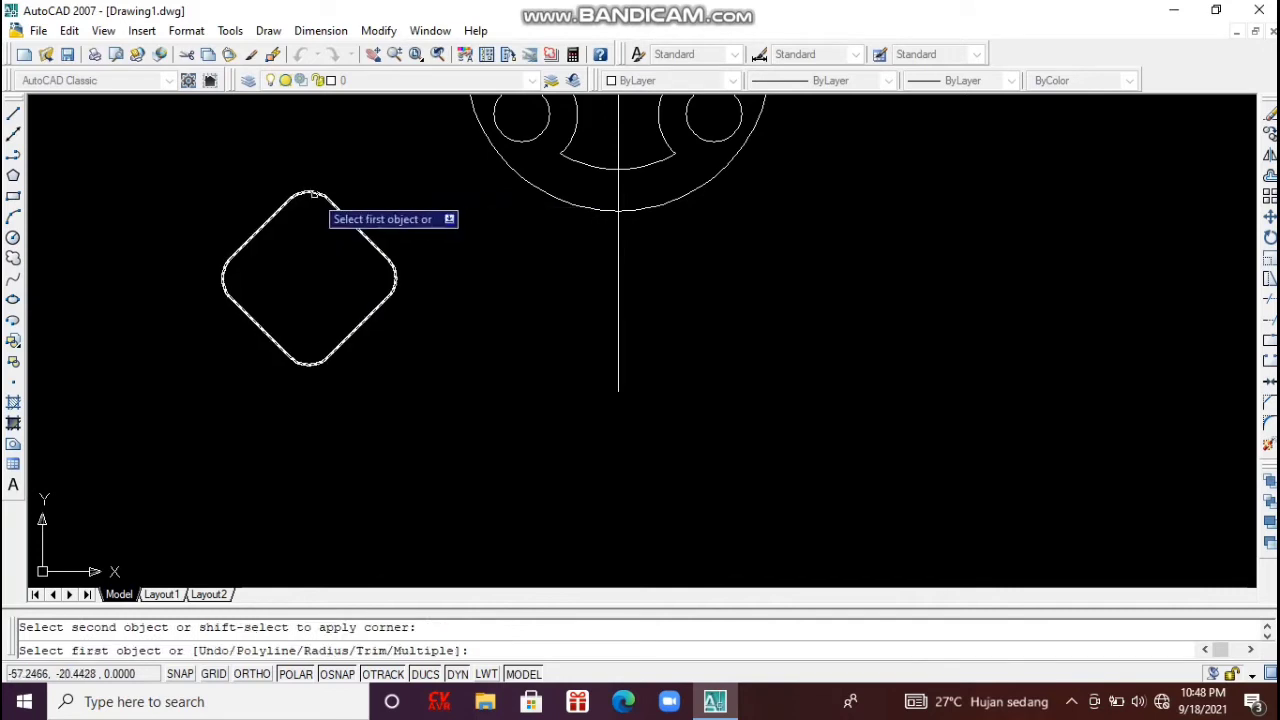
pyautogui.press('Escape')
# Draw a line across the rounded square from the midpoint of its upper-right side to the midpoint of its lower-left side.
pyautogui.write('l')
pyautogui.press('Return')
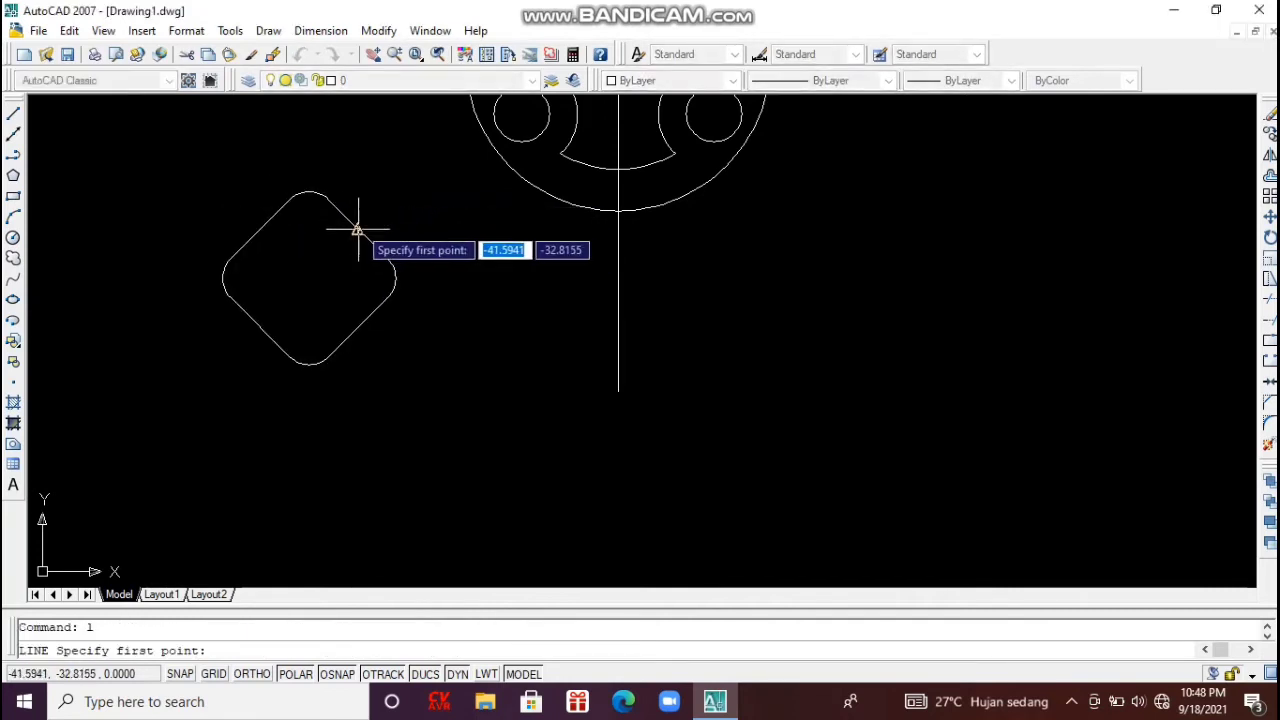
pyautogui.click(357, 230)
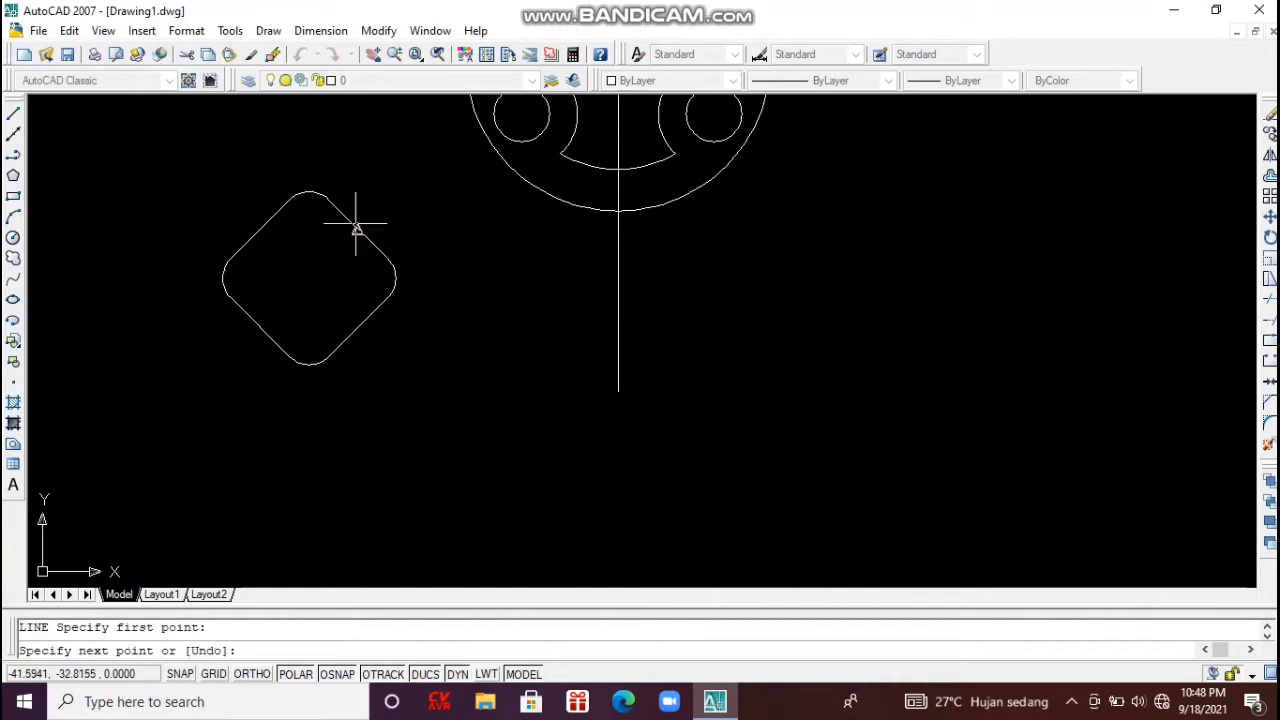
pyautogui.click(260, 327)
pyautogui.press('Escape')
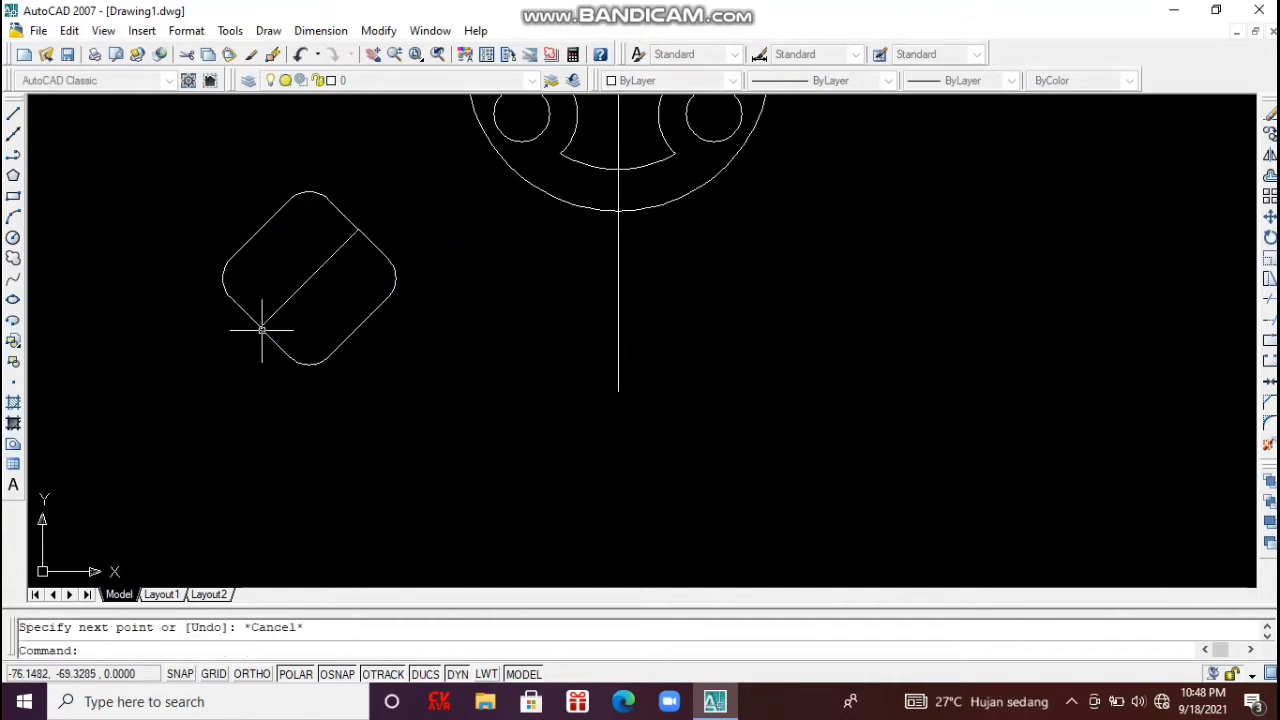
# Move the rounded square and its inner line, gripped at the inner line's midpoint, to just below and left of the vertical line's lower end.
pyautogui.click(377, 421)
pyautogui.click(225, 289)
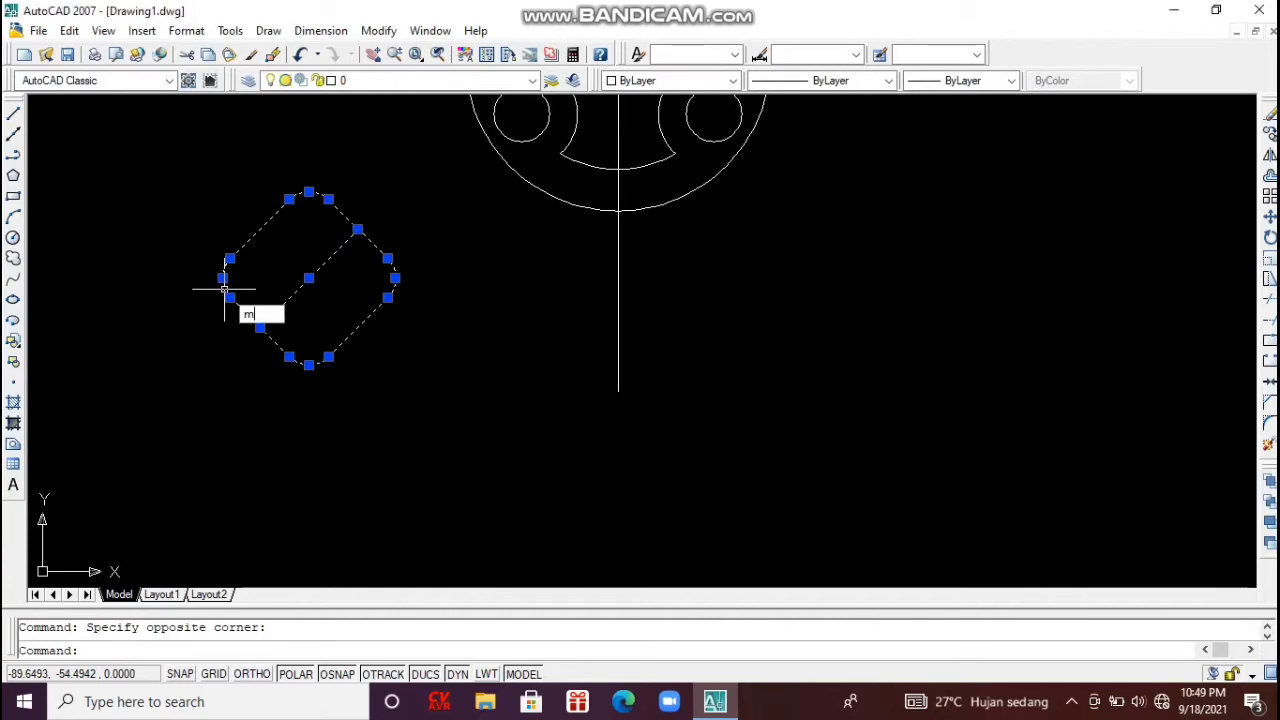
pyautogui.write('m')
pyautogui.press('Return')
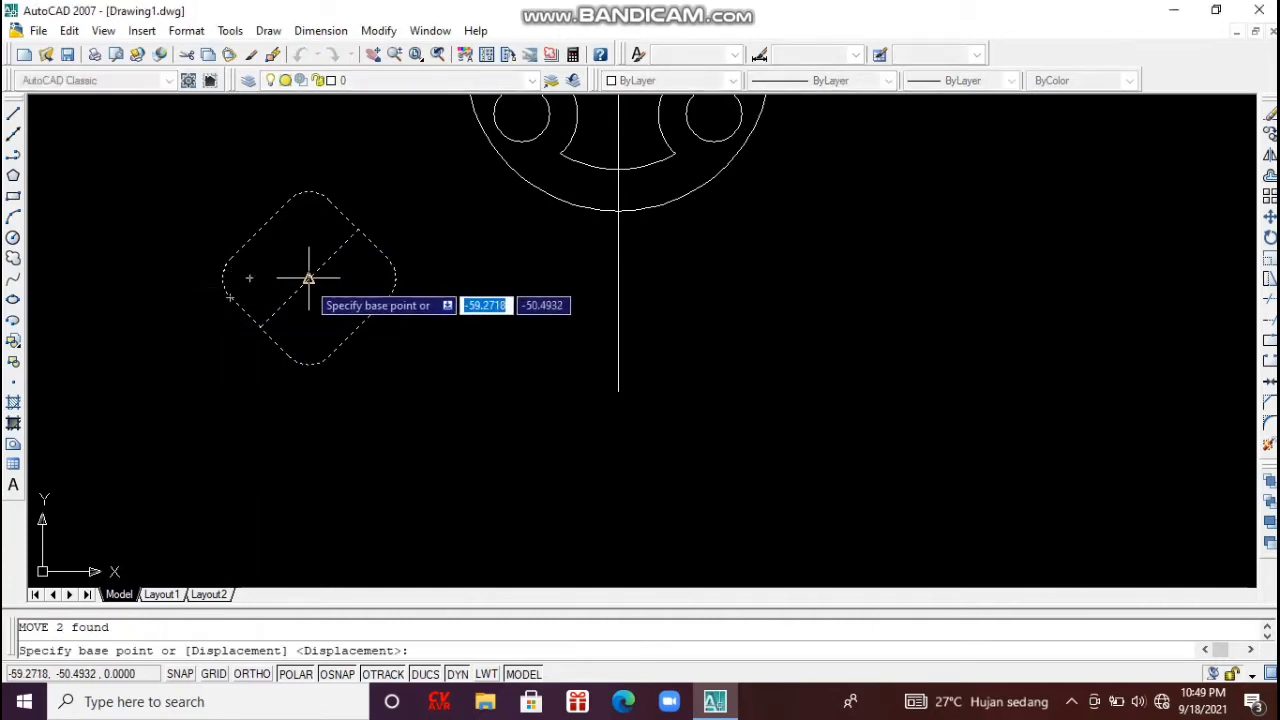
pyautogui.click(309, 278)
pyautogui.click(575, 448)
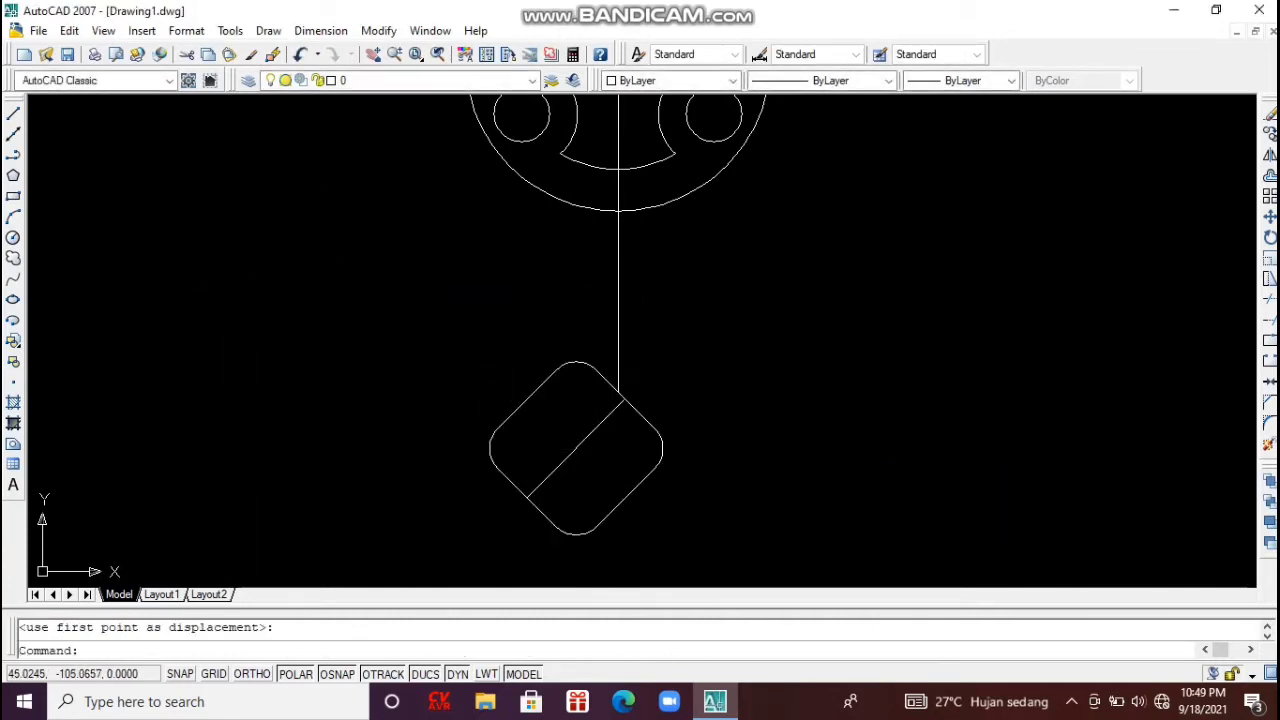
# Move the rounded square and inner line so the inner line's midpoint sits on the vertical line's lower end, and erase the helper line.
pyautogui.click(481, 367)
pyautogui.press('Return')
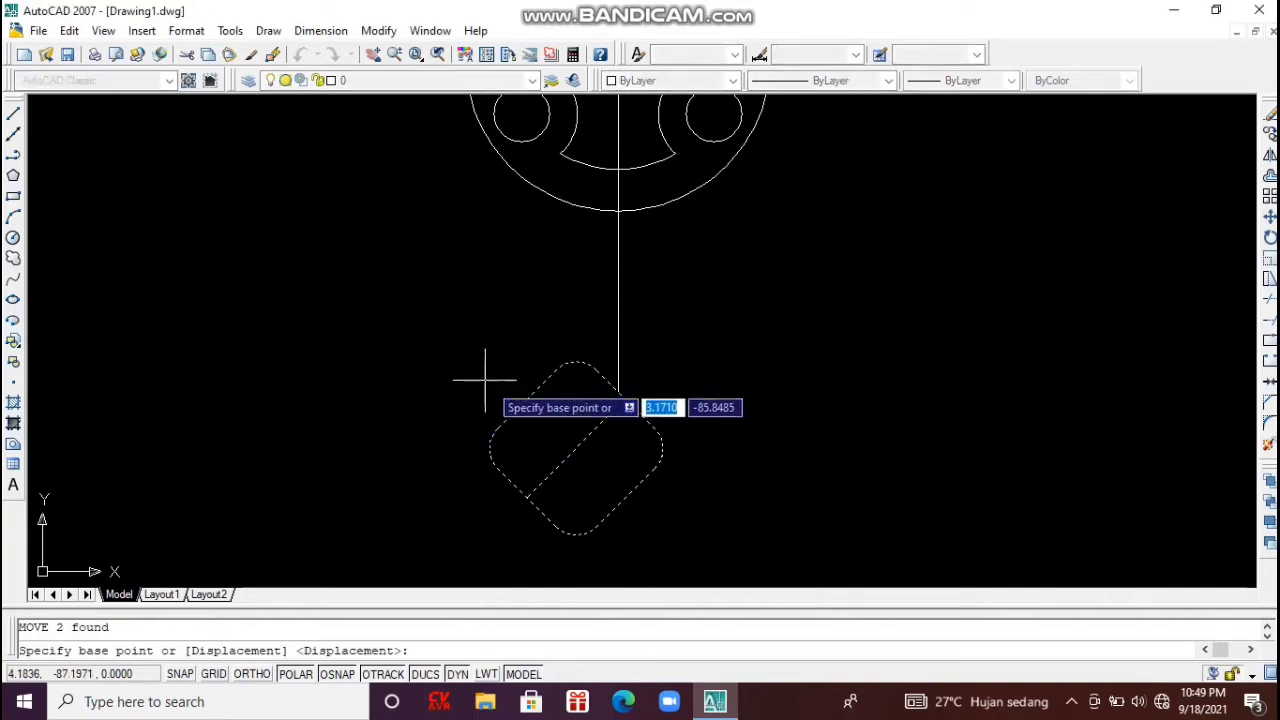
pyautogui.click(575, 448)
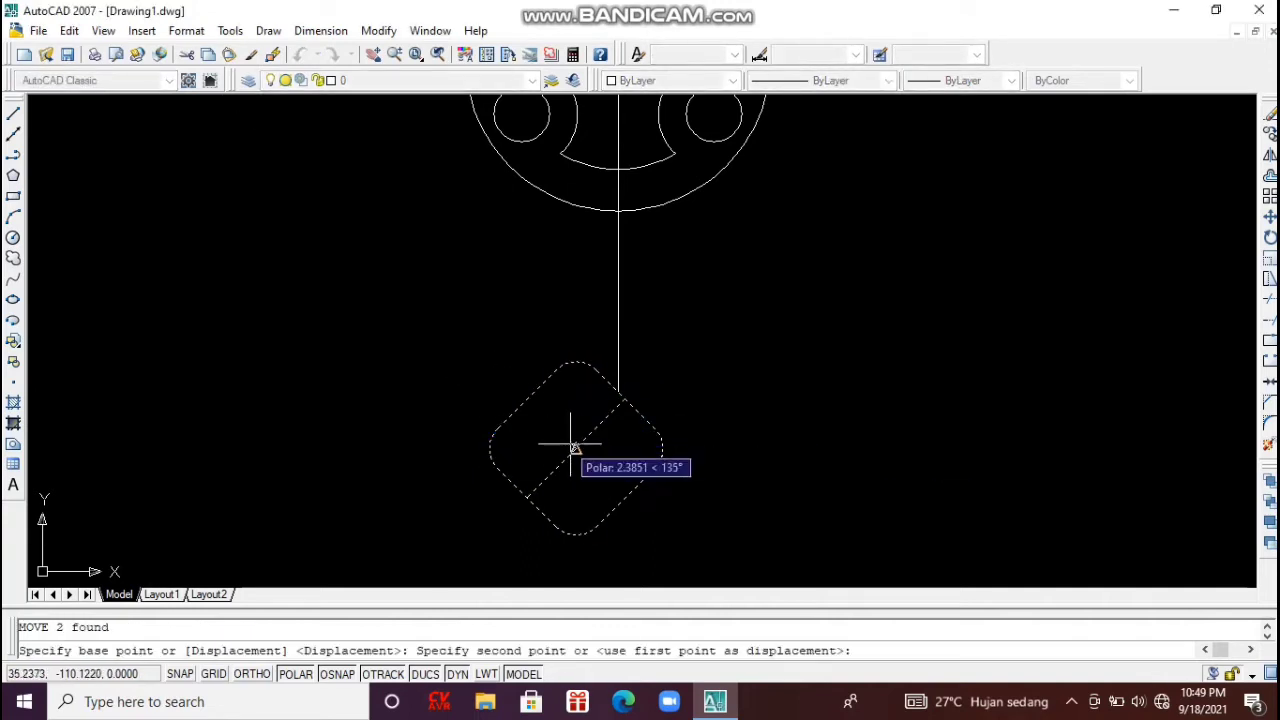
pyautogui.click(617, 391)
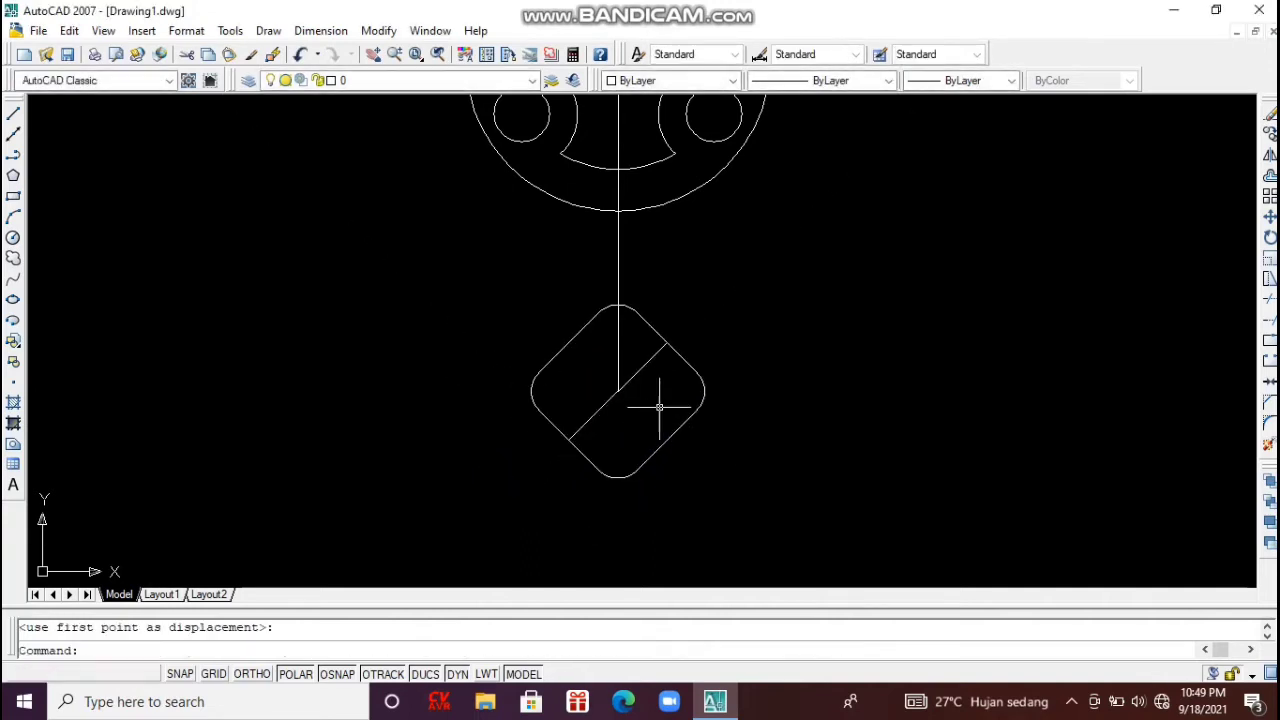
pyautogui.click(636, 356)
pyautogui.press('Delete')
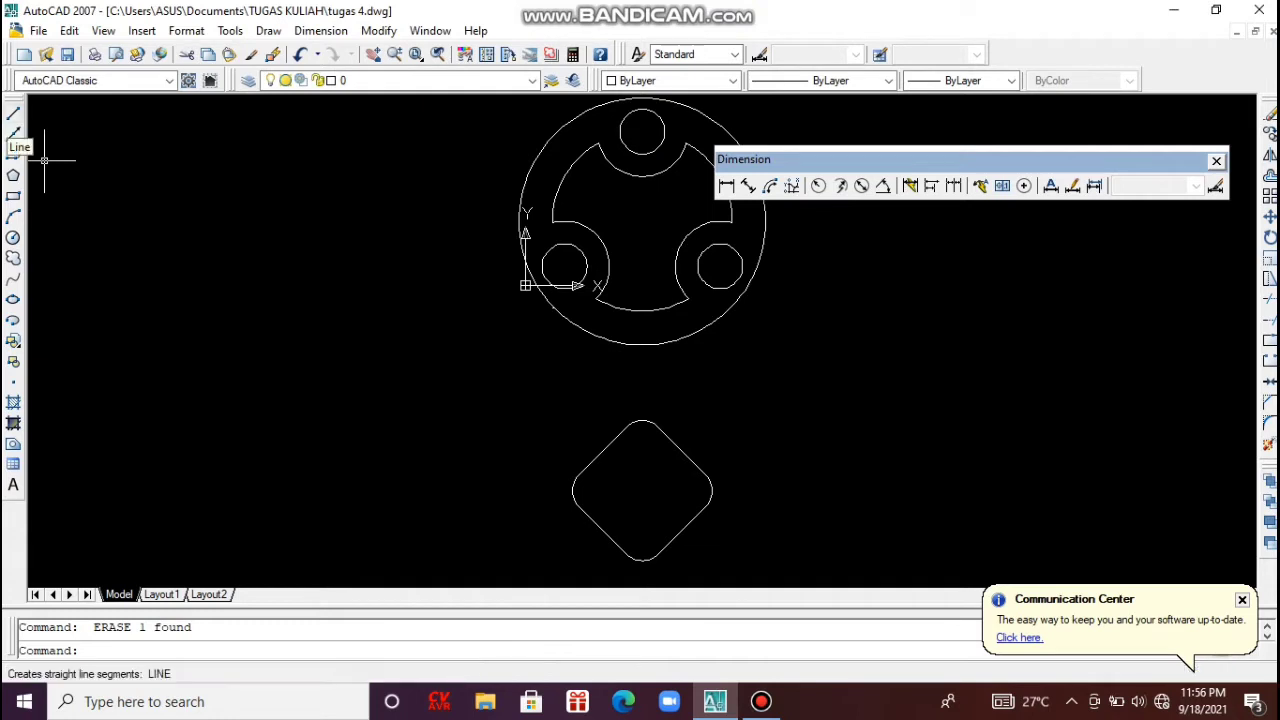
# Draw a horizontal line 140 long in the empty area to the left of the rounded square.
pyautogui.click(13, 113)
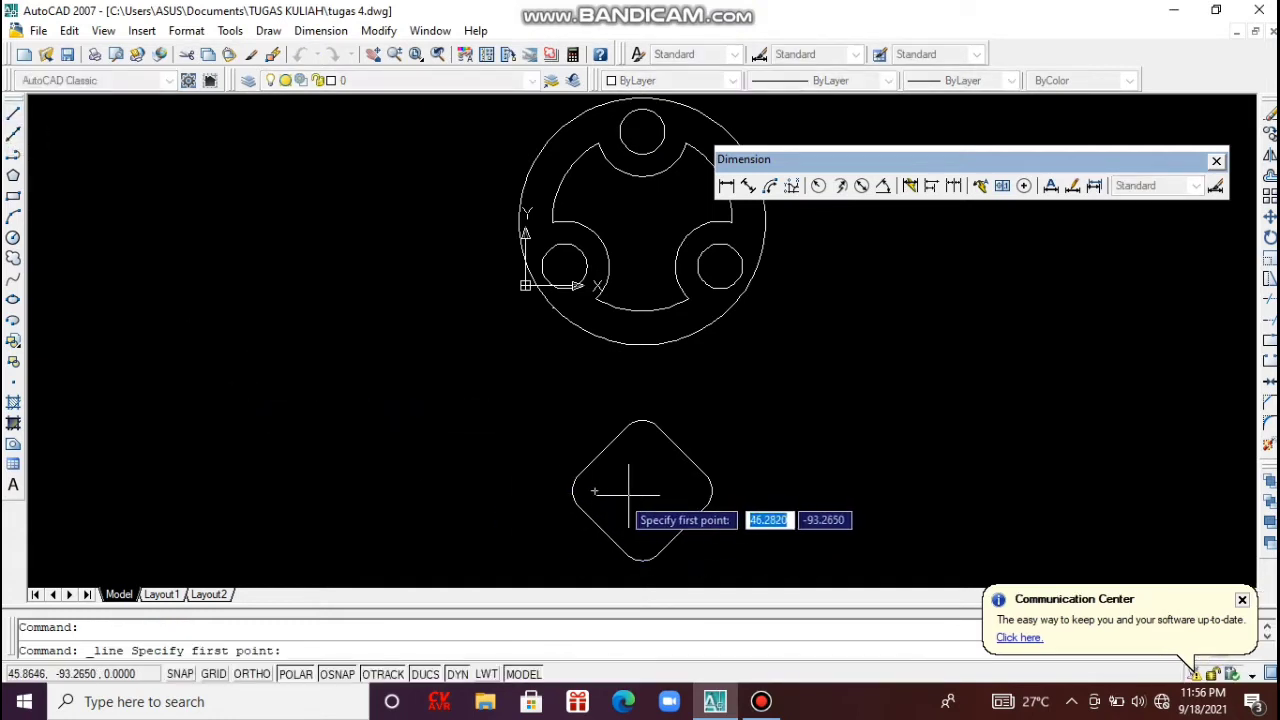
pyautogui.click(245, 420)
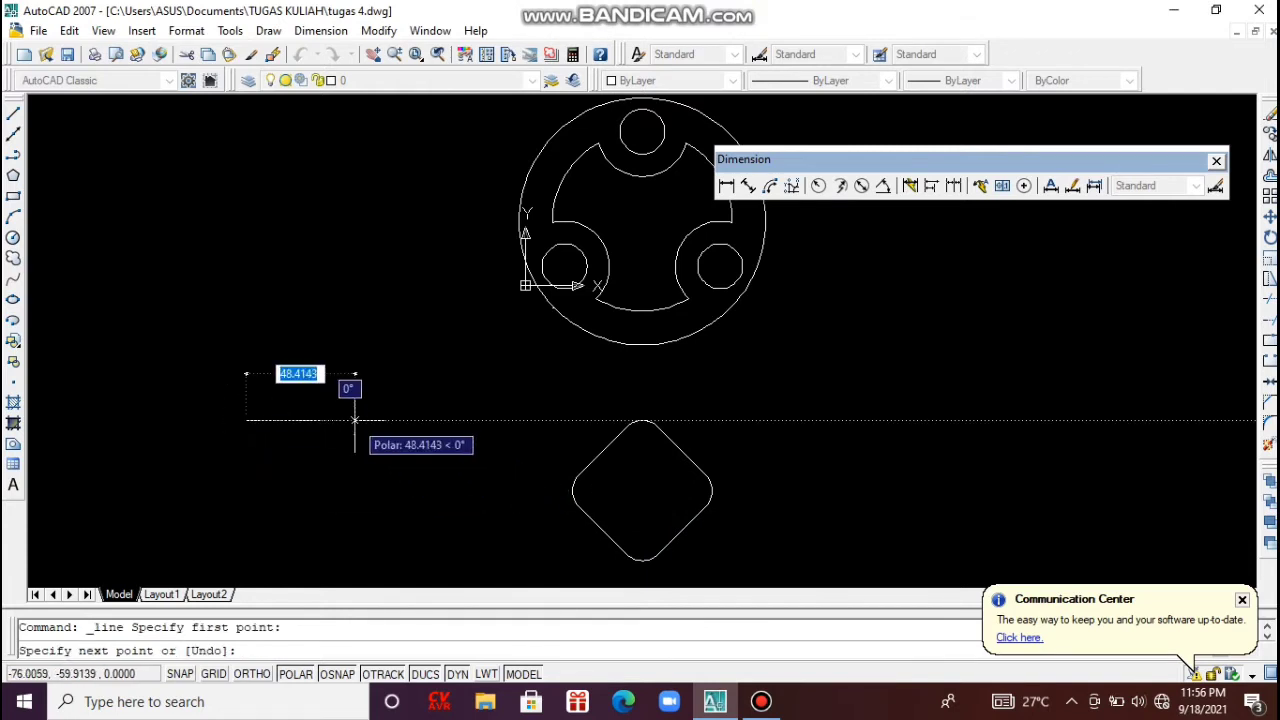
pyautogui.write('140')
pyautogui.press('Return')
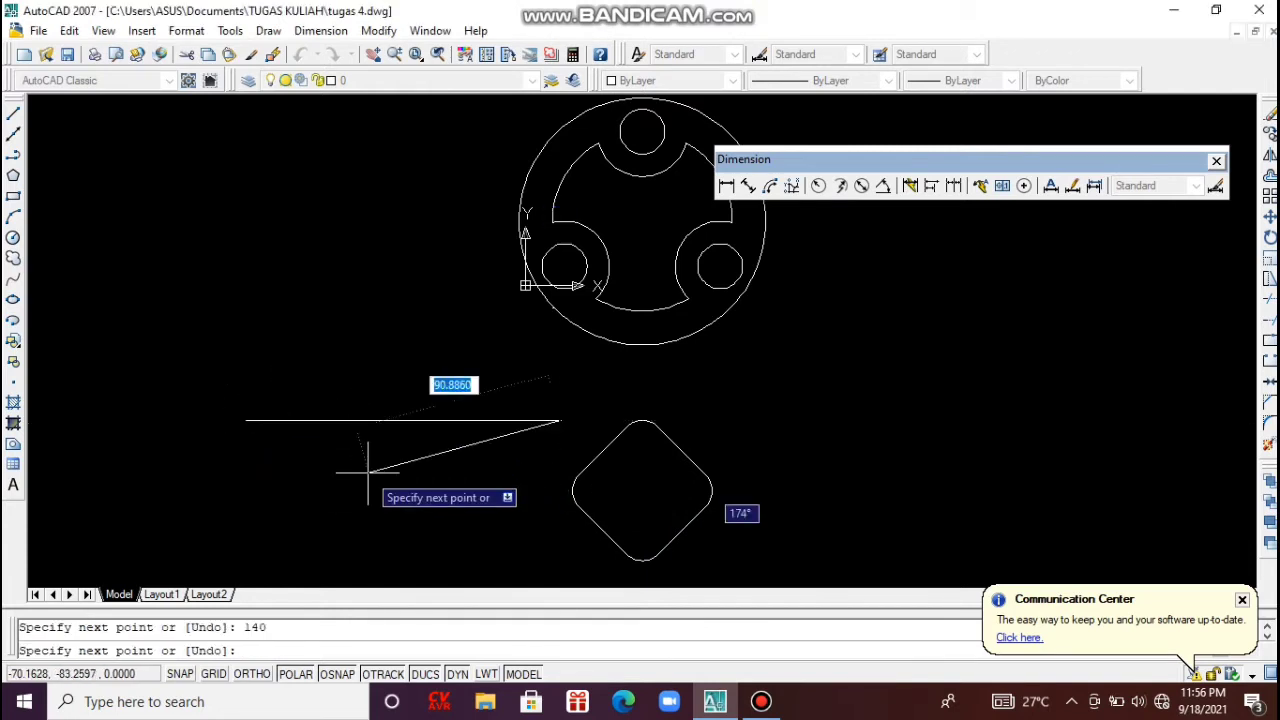
pyautogui.press('Escape')
pyautogui.click(289, 334)
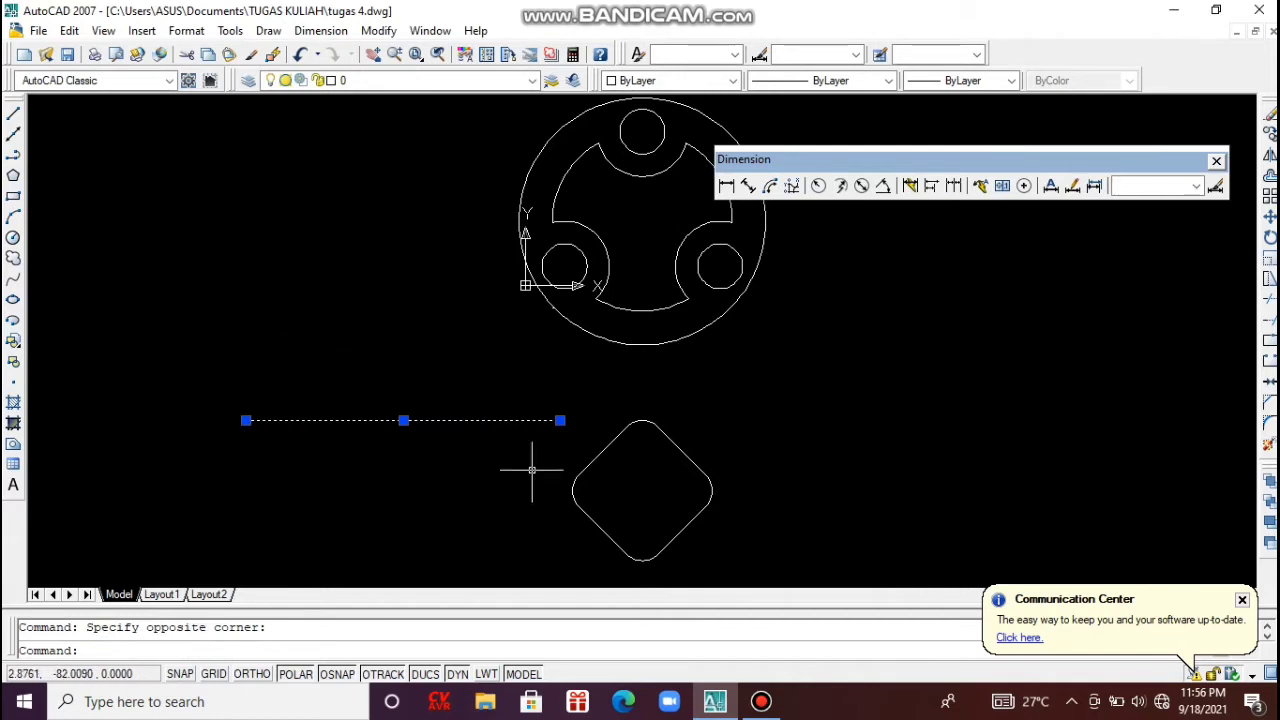
pyautogui.press('Escape')
# Draw a vertical centre line through the rounded square from its top rounded corner to its bottom rounded corner.
pyautogui.write('l')
pyautogui.press('Return')
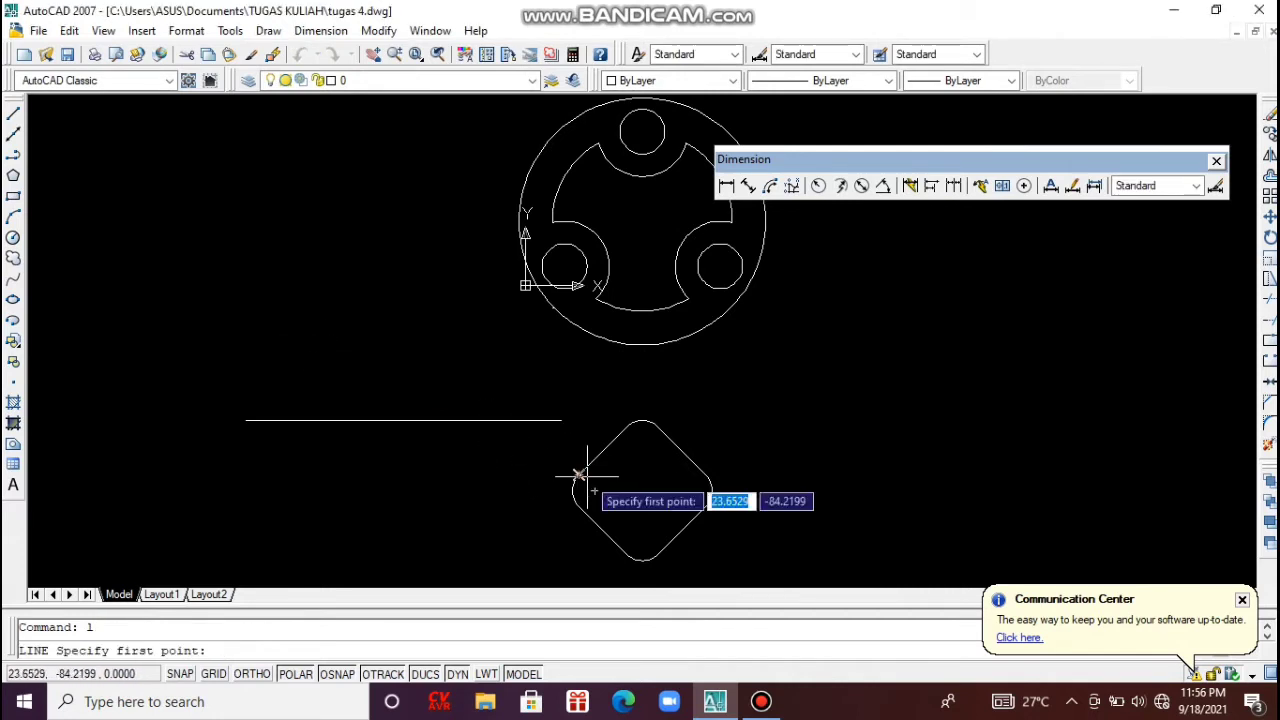
pyautogui.click(643, 423)
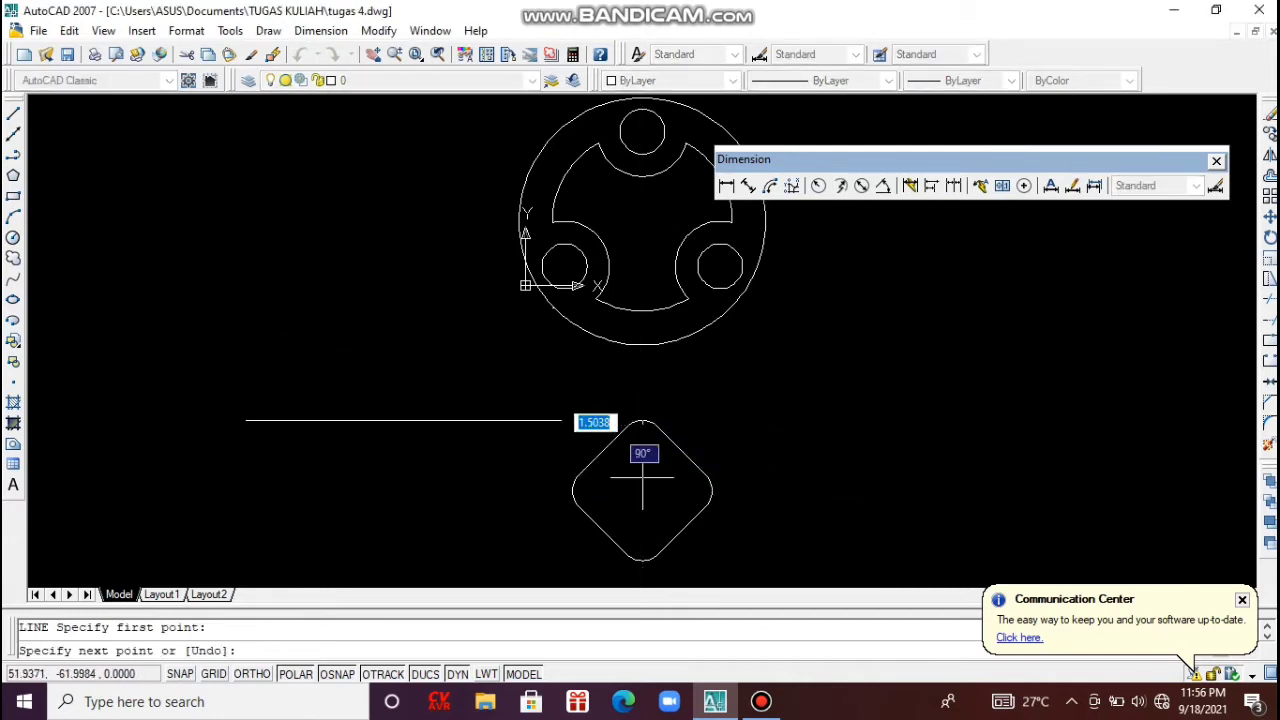
pyautogui.click(643, 560)
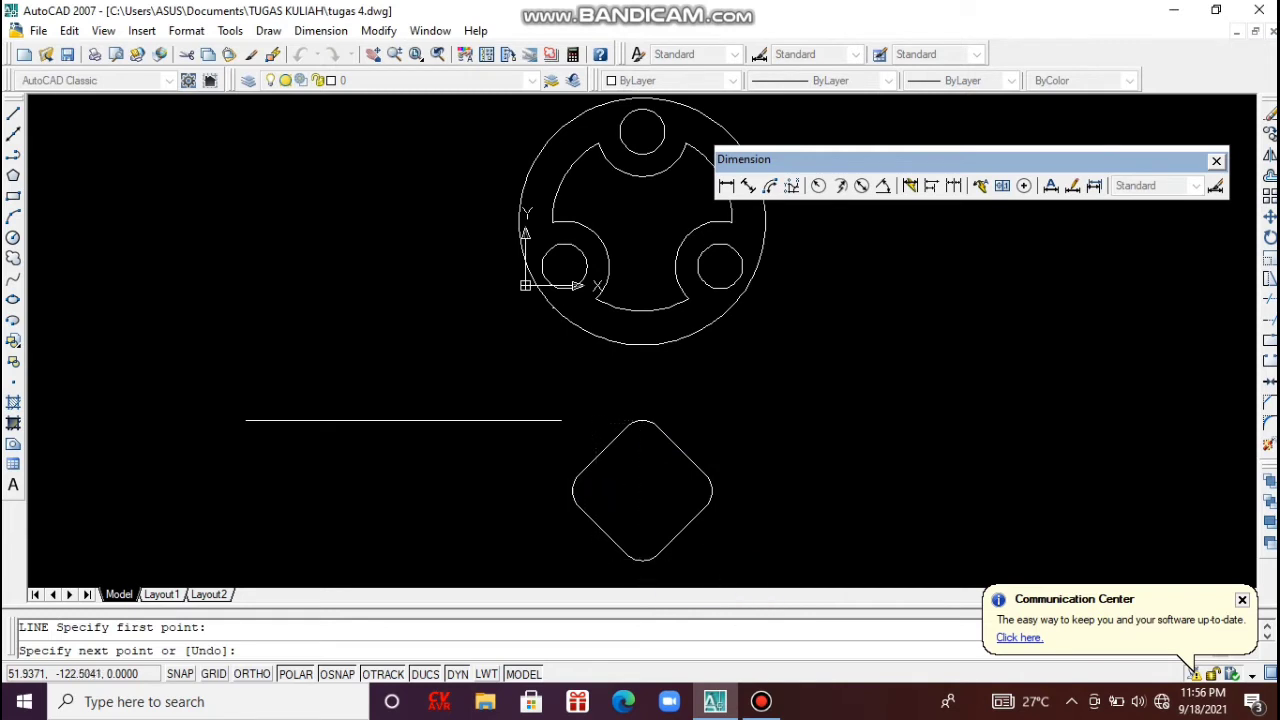
pyautogui.press('Escape')
pyautogui.press('Escape')
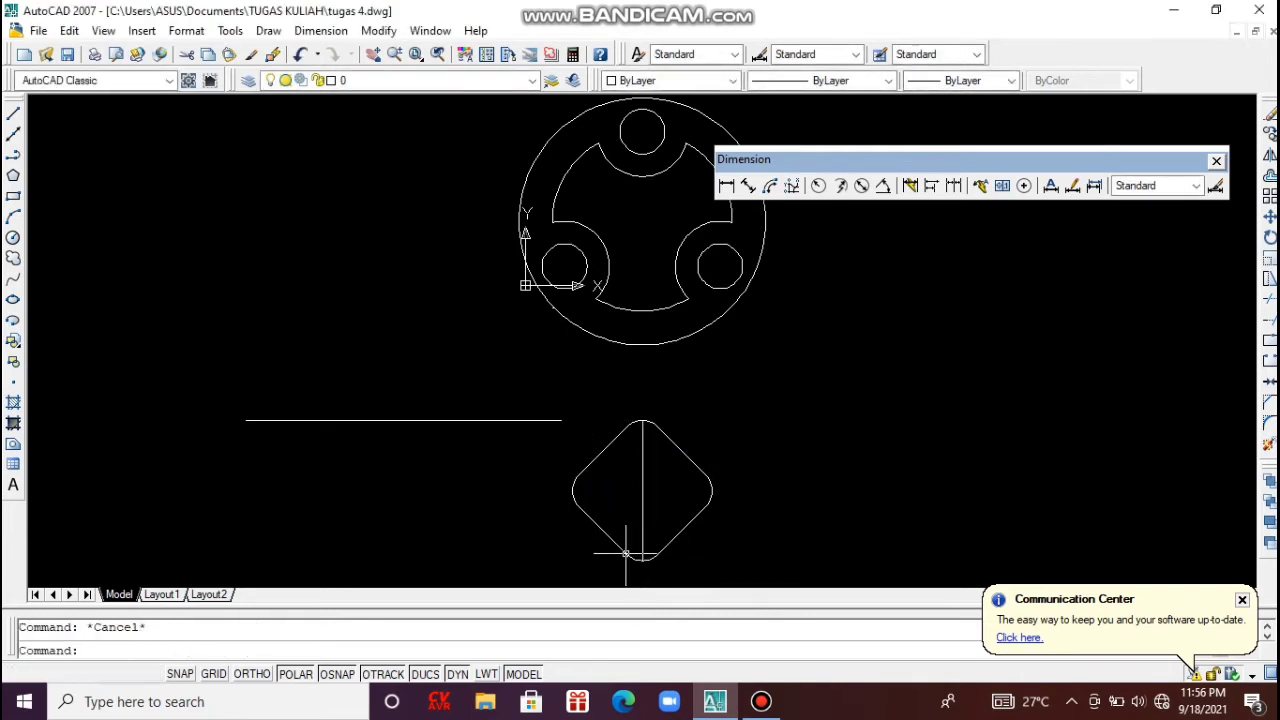
# Move the 140 line by its midpoint onto the midpoint of the vertical line at the rounded square's centre.
pyautogui.click(425, 463)
pyautogui.click(323, 351)
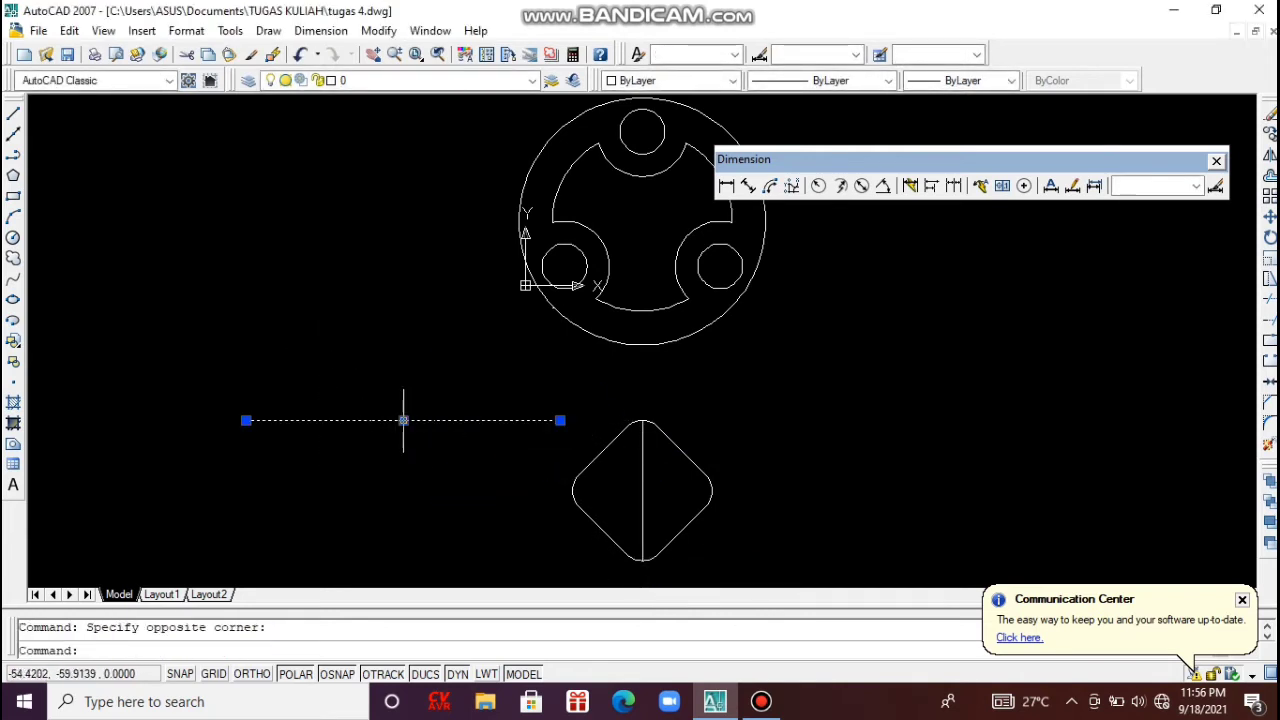
pyautogui.click(403, 420)
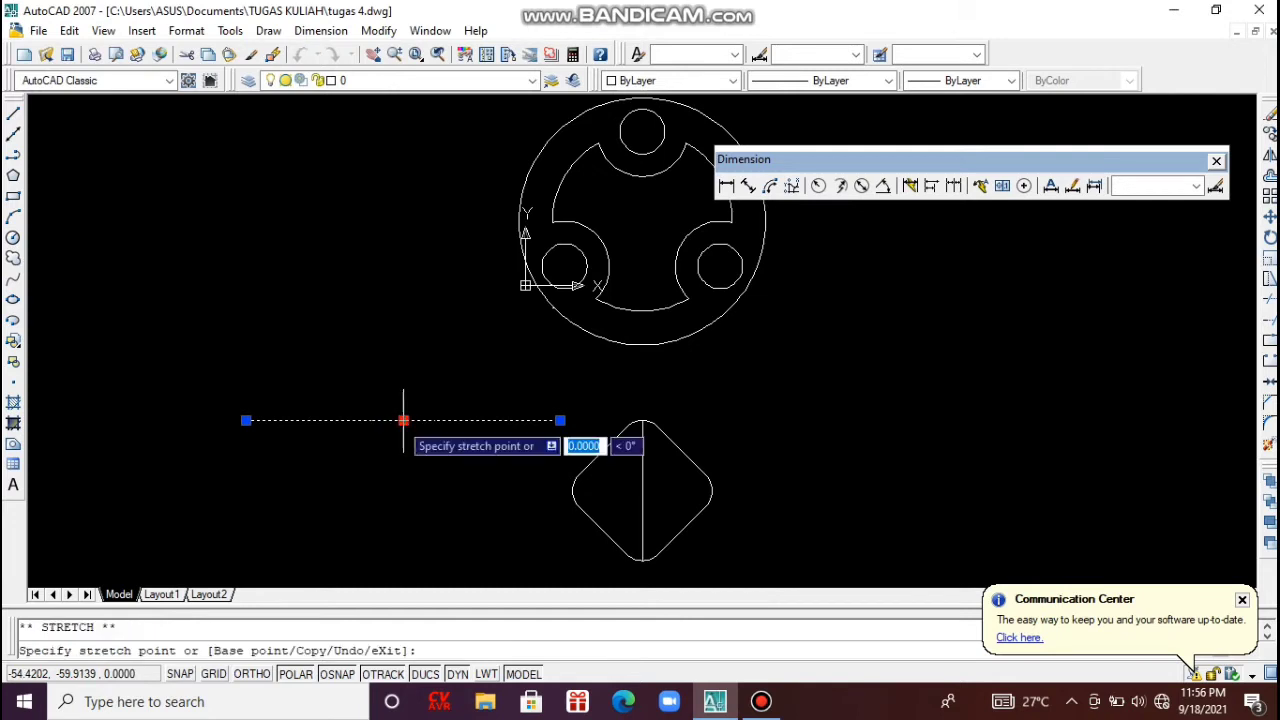
pyautogui.click(642, 490)
pyautogui.press('Escape')
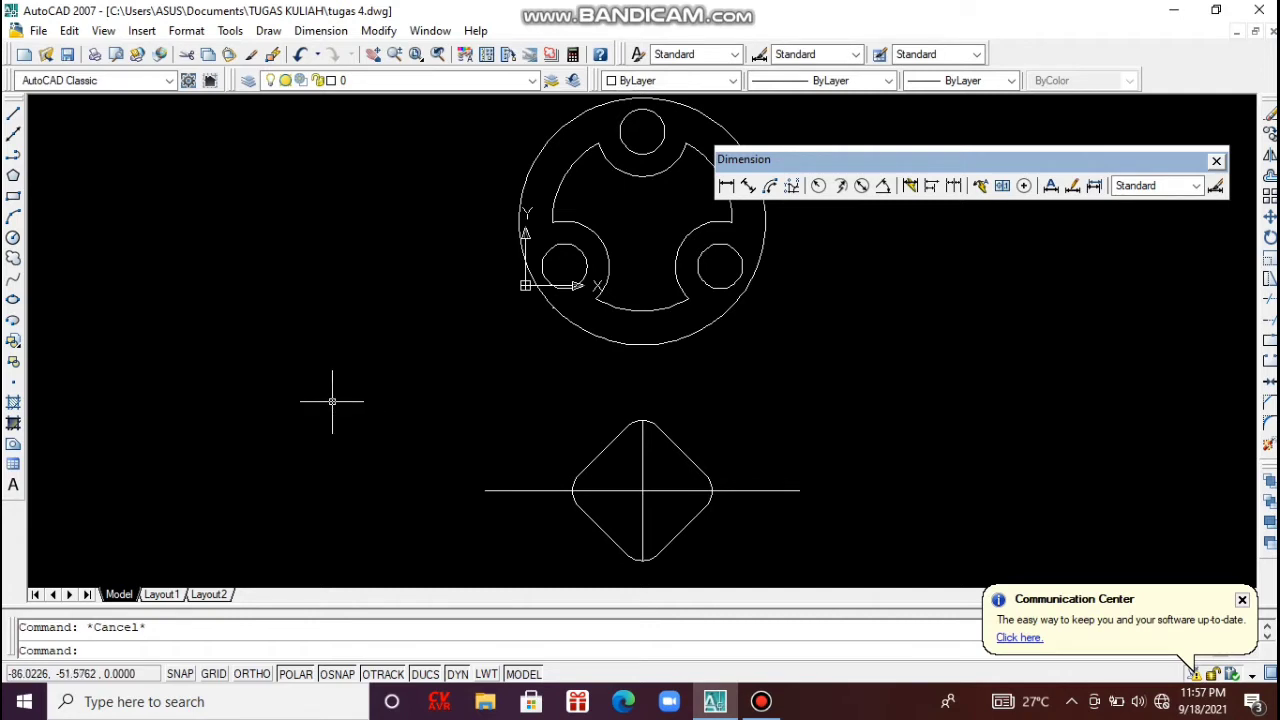
# Draw a trial circle centred on the left end of the 140 line and erase it.
pyautogui.write('c')
pyautogui.press('Return')
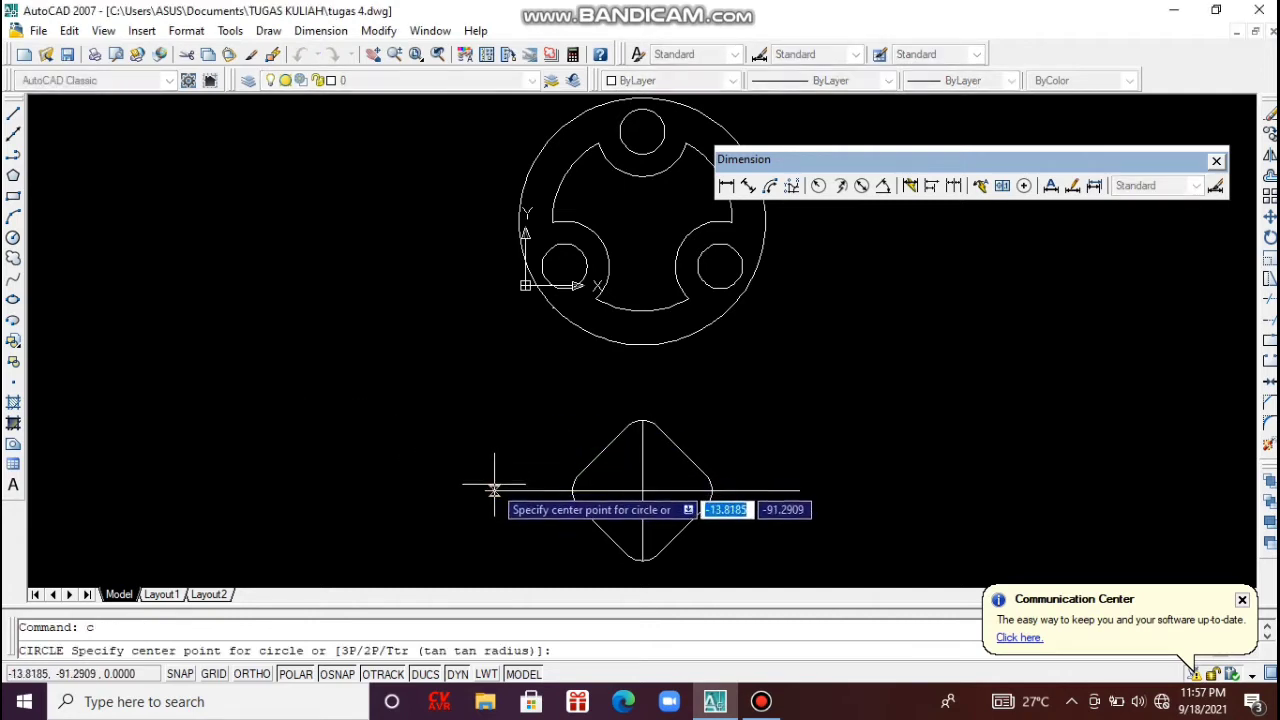
pyautogui.click(485, 490)
pyautogui.click(516, 444)
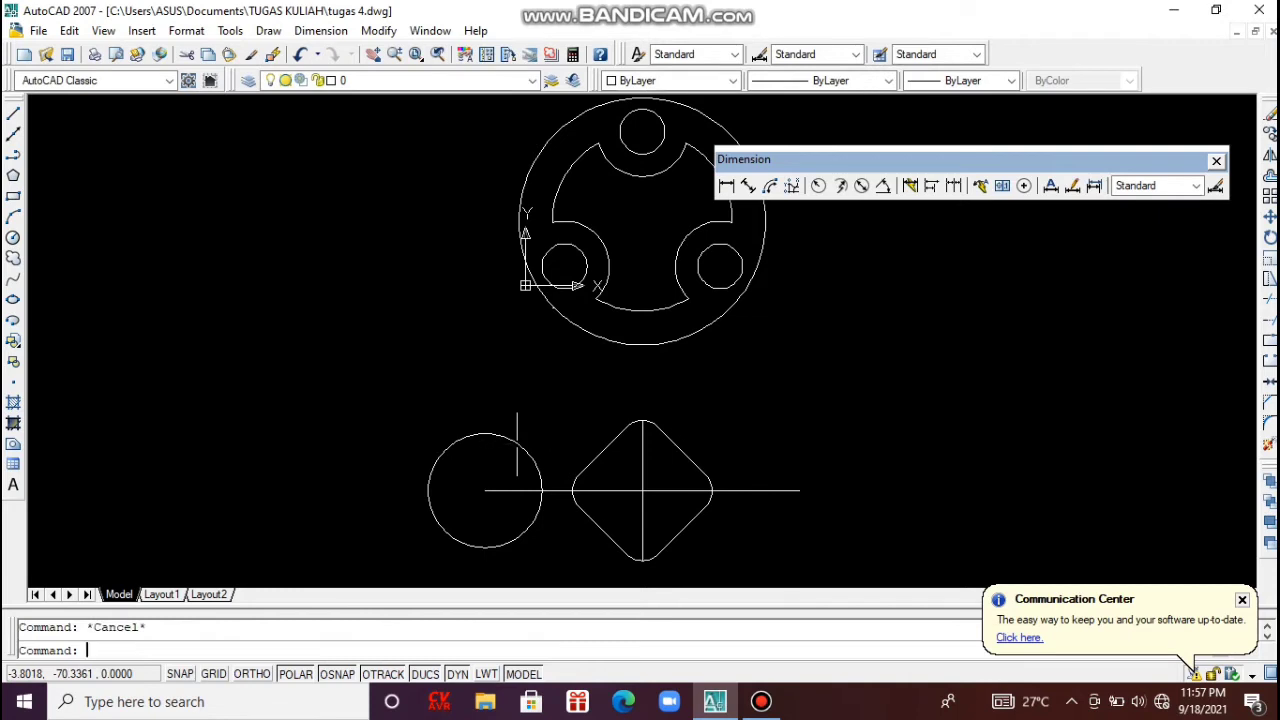
pyautogui.click(443, 446)
pyautogui.click(408, 423)
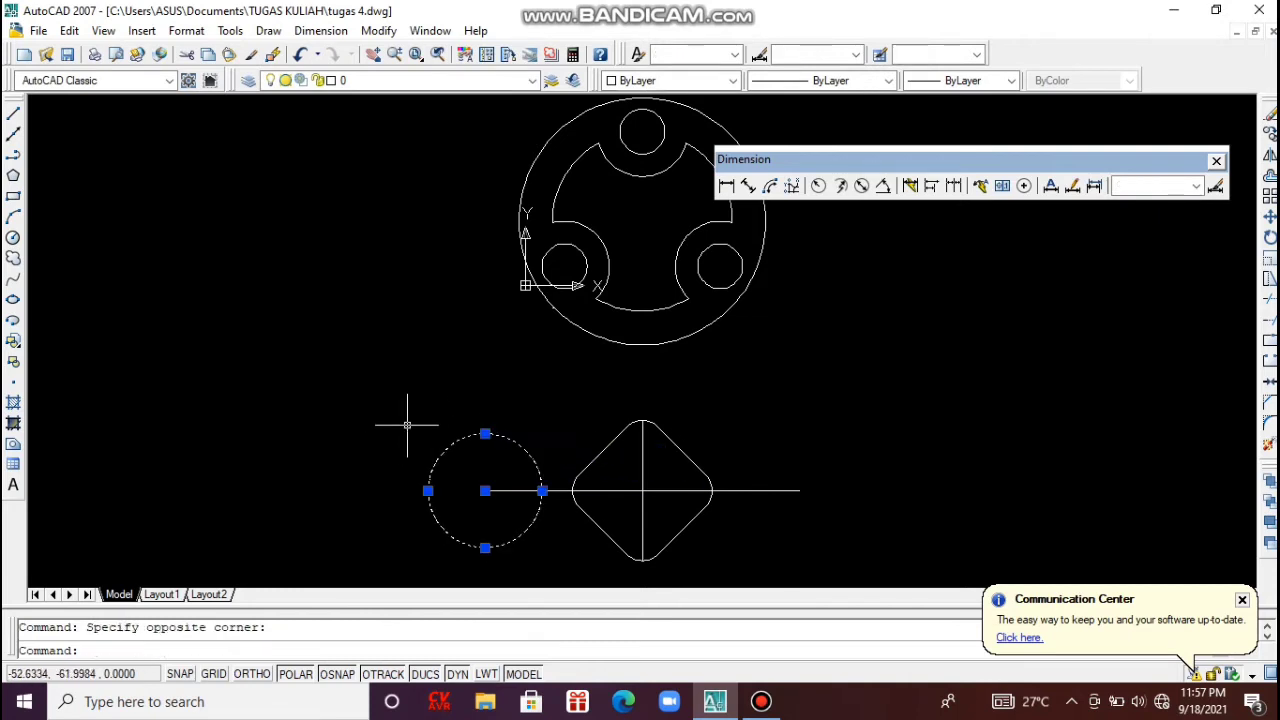
pyautogui.press('Delete')
# Draw a two-point circle of diameter 50 extending inward along the 140 line from its left end.
pyautogui.write('c')
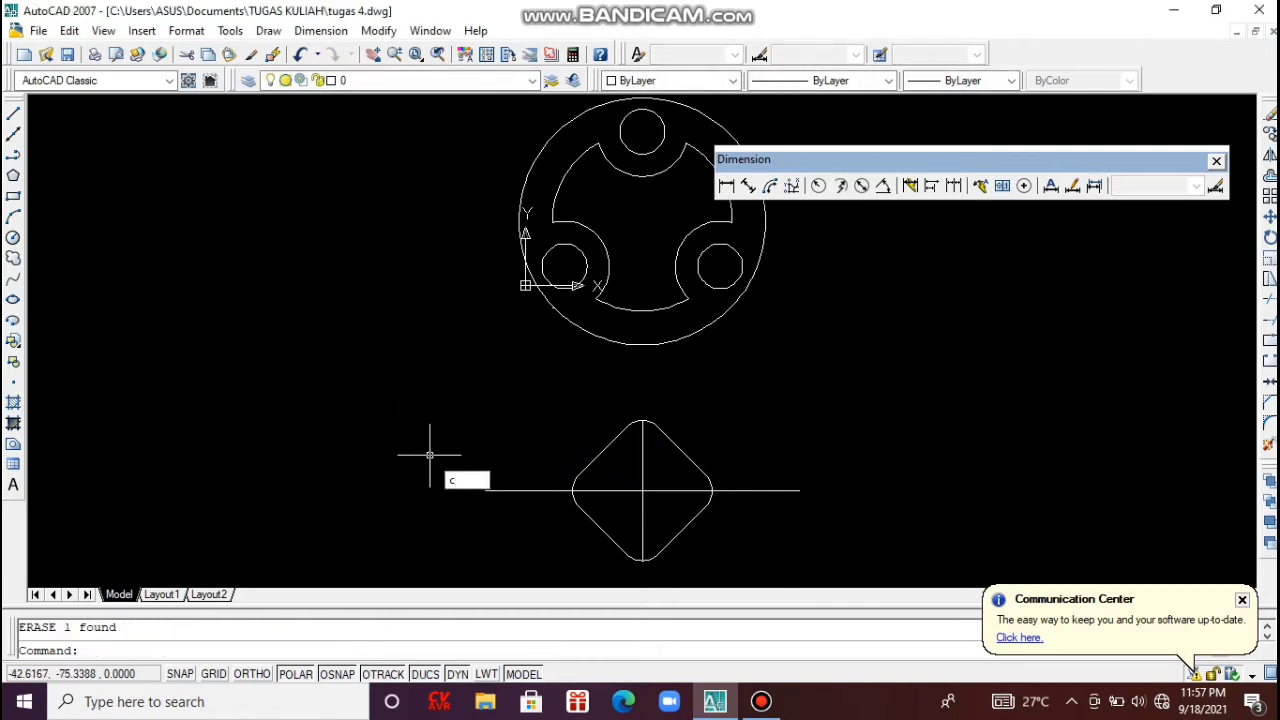
pyautogui.press('Return')
pyautogui.press('Down')
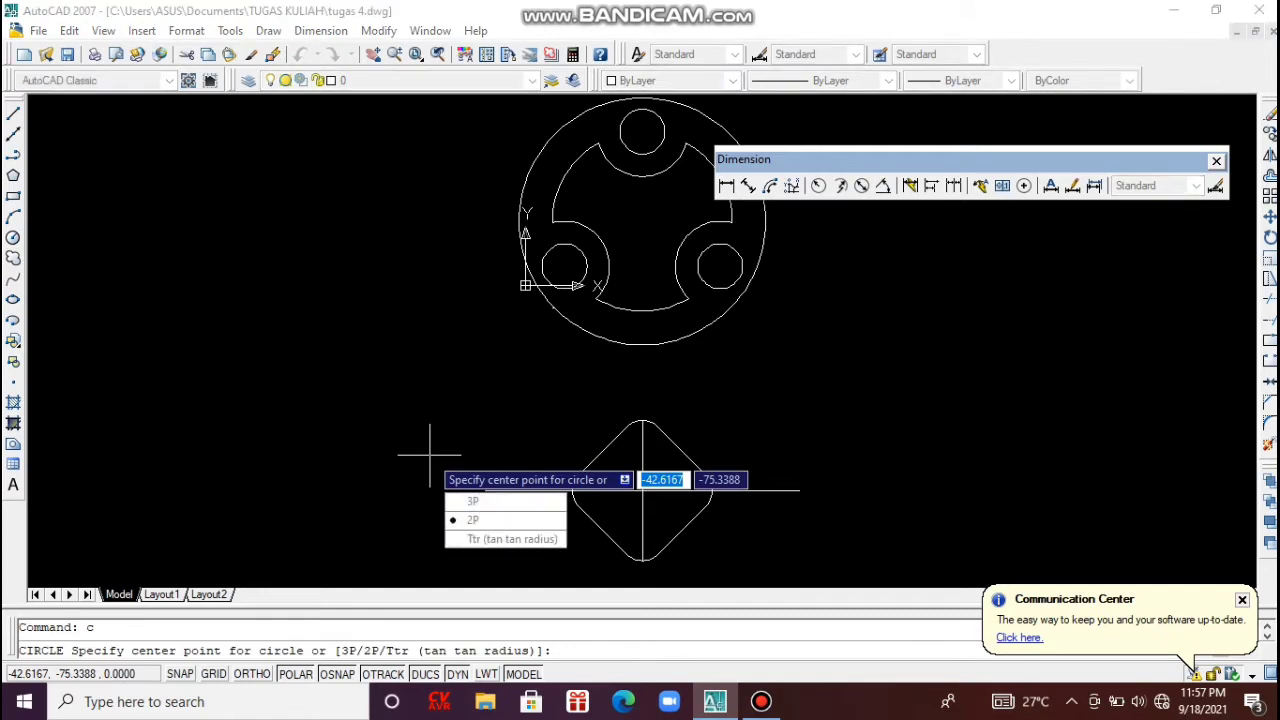
pyautogui.press('Return')
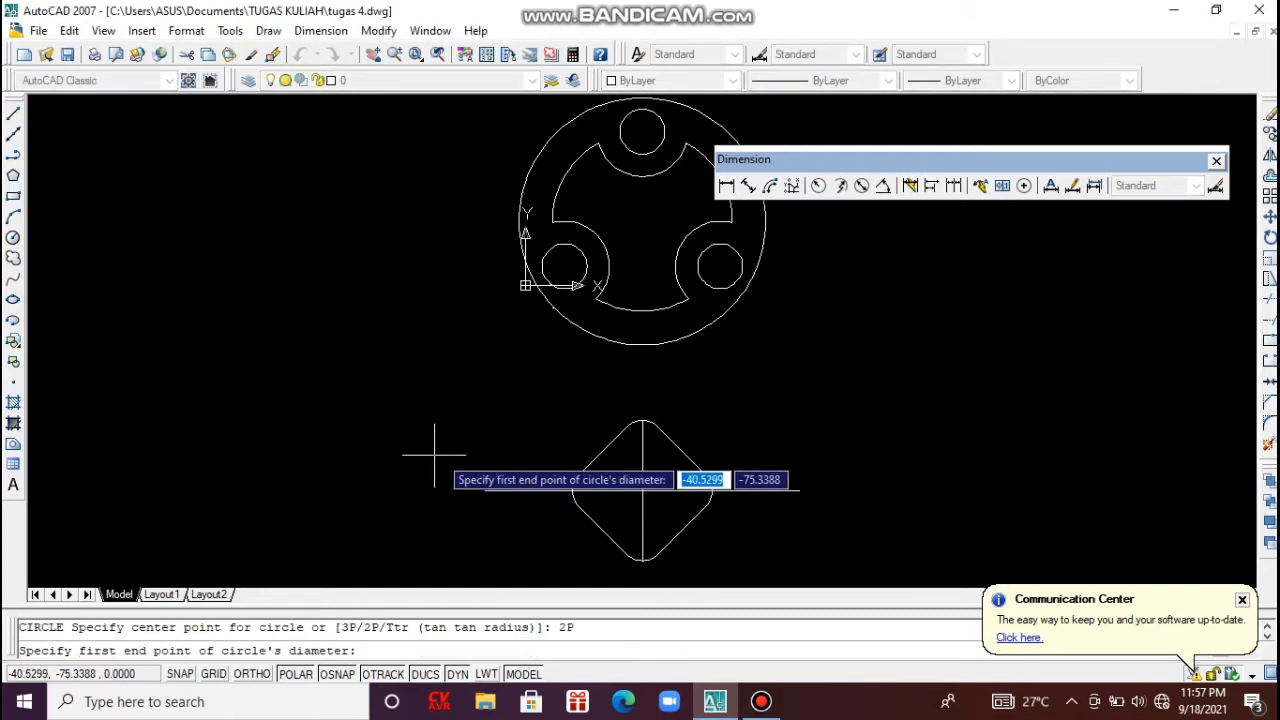
pyautogui.click(485, 490)
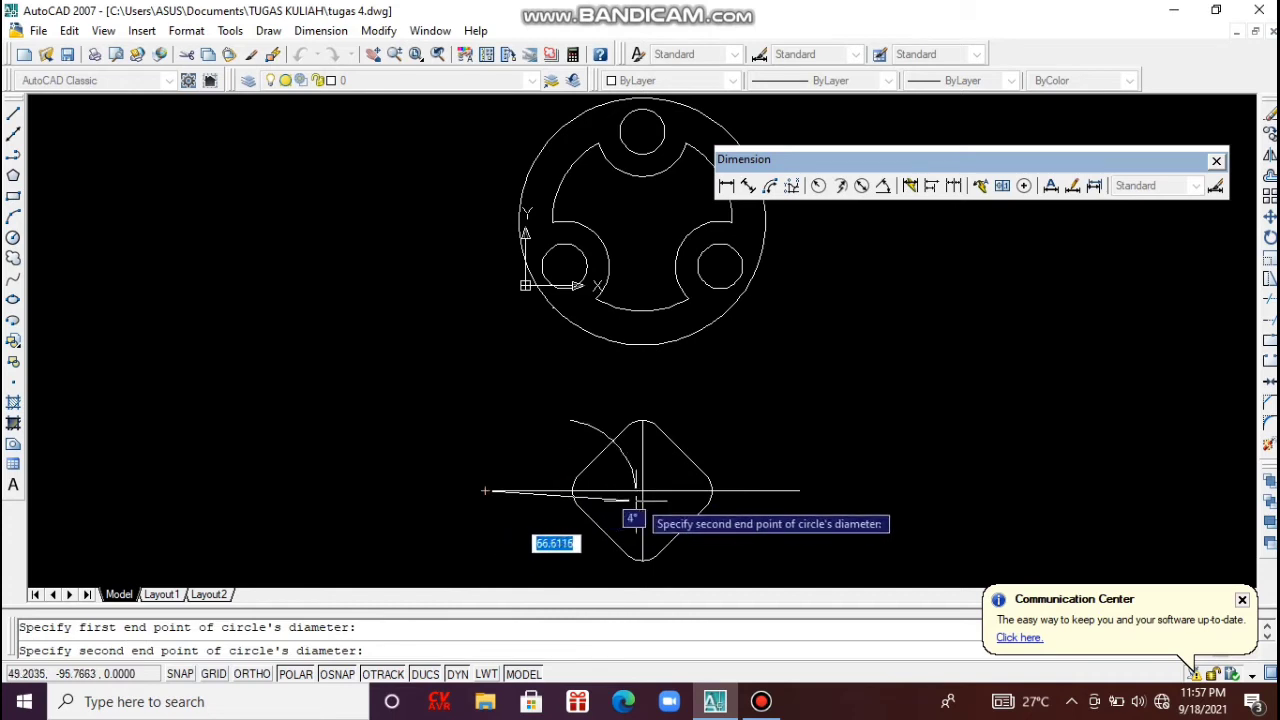
pyautogui.write('d')
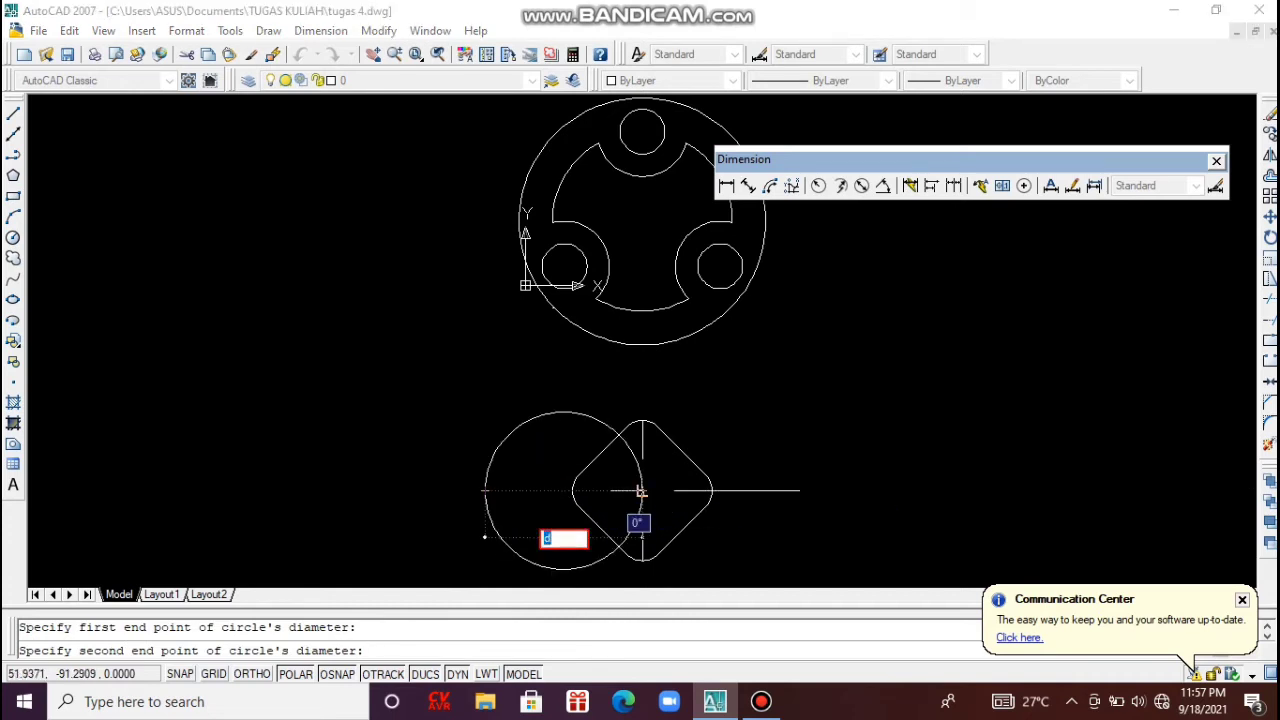
pyautogui.press('BackSpace')
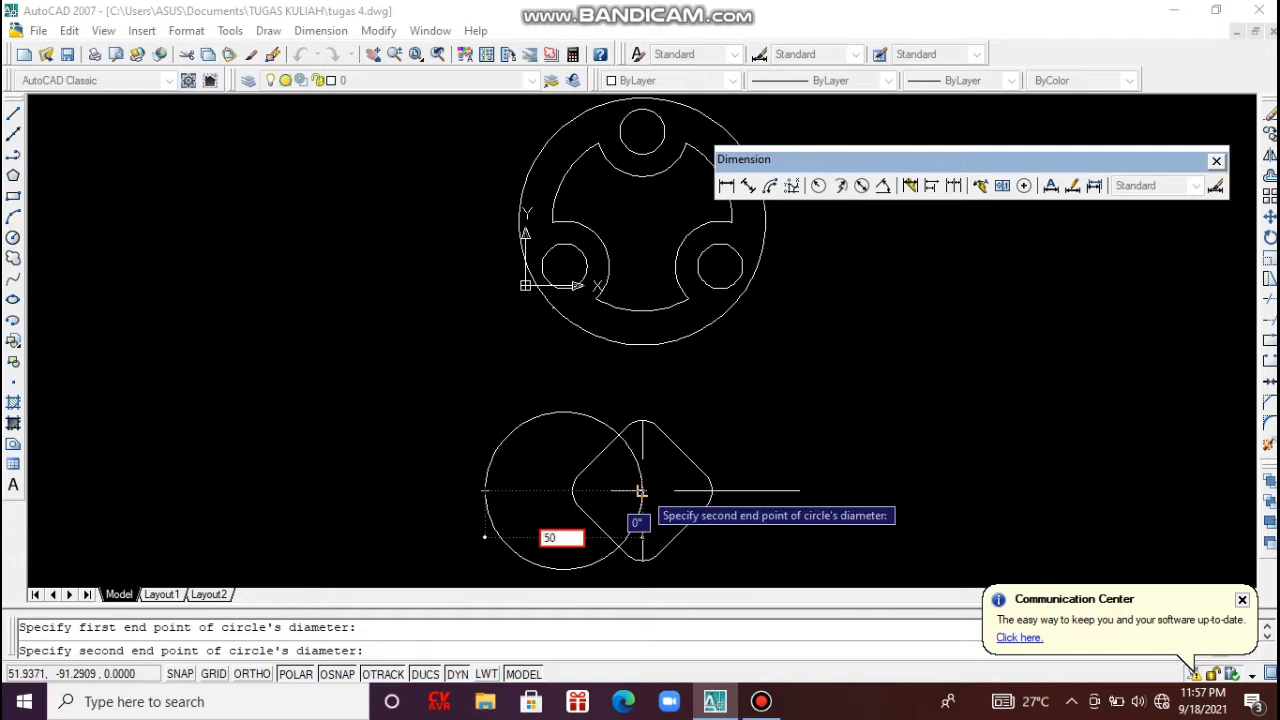
pyautogui.press('Return')
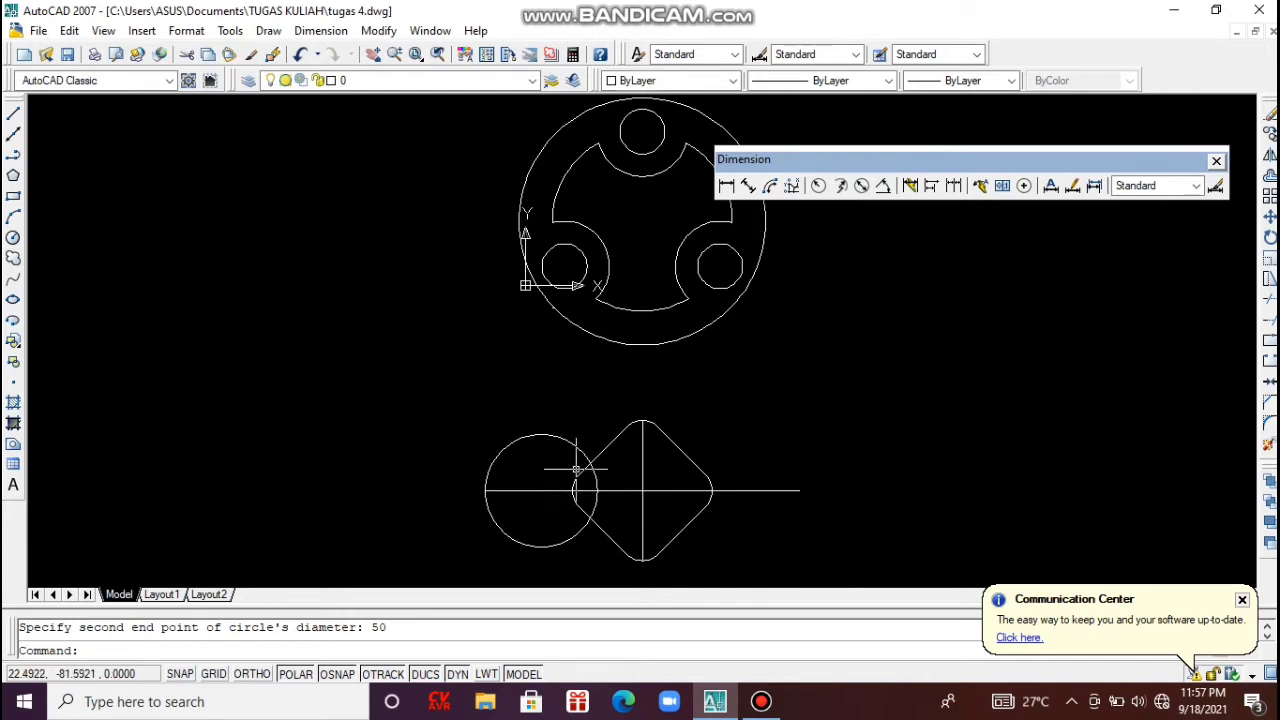
# Mirror the diameter 50 circle about the vertical centre line of the rounded square, keeping the original.
pyautogui.click(478, 403)
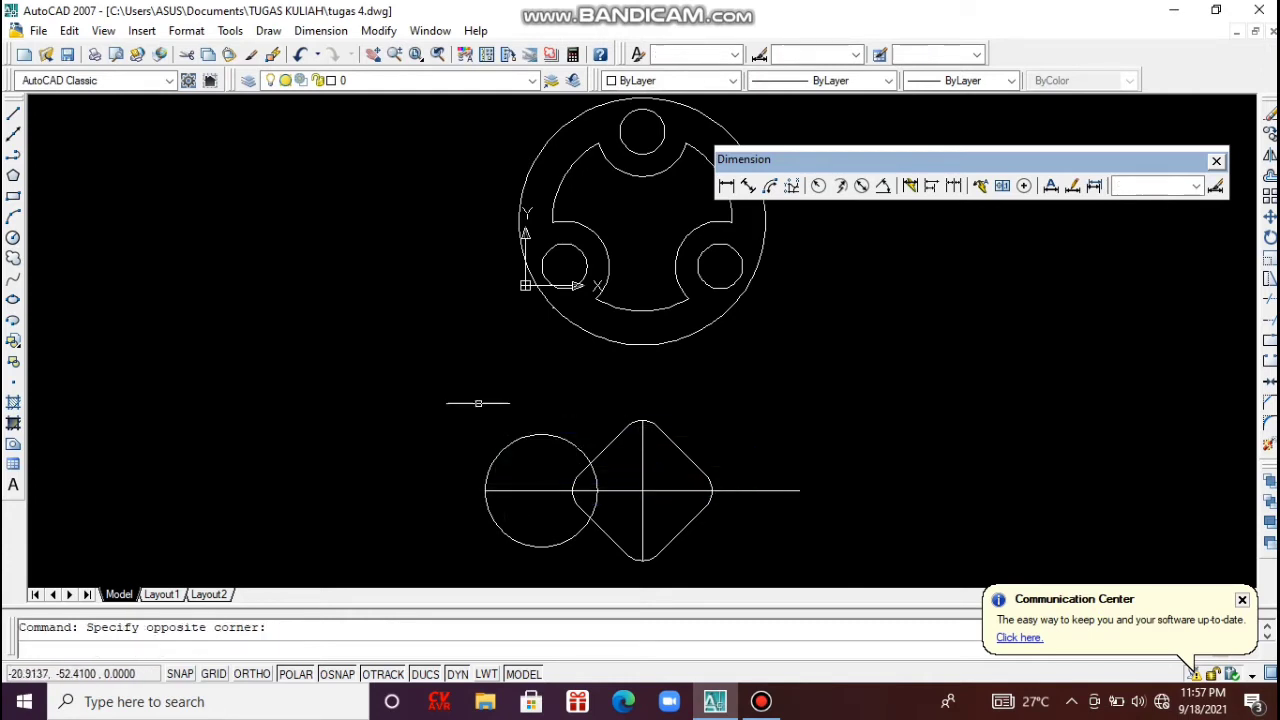
pyautogui.write('mi')
pyautogui.press('Return')
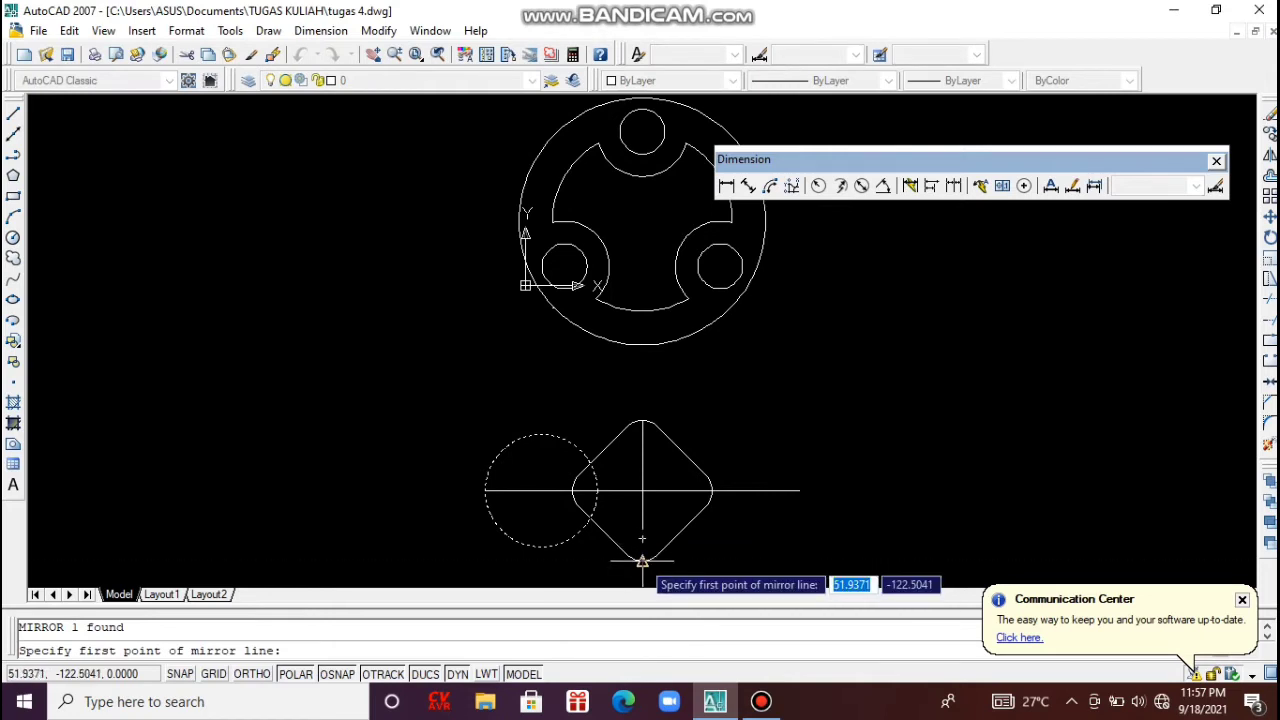
pyautogui.click(641, 560)
pyautogui.click(641, 575)
pyautogui.press('Return')
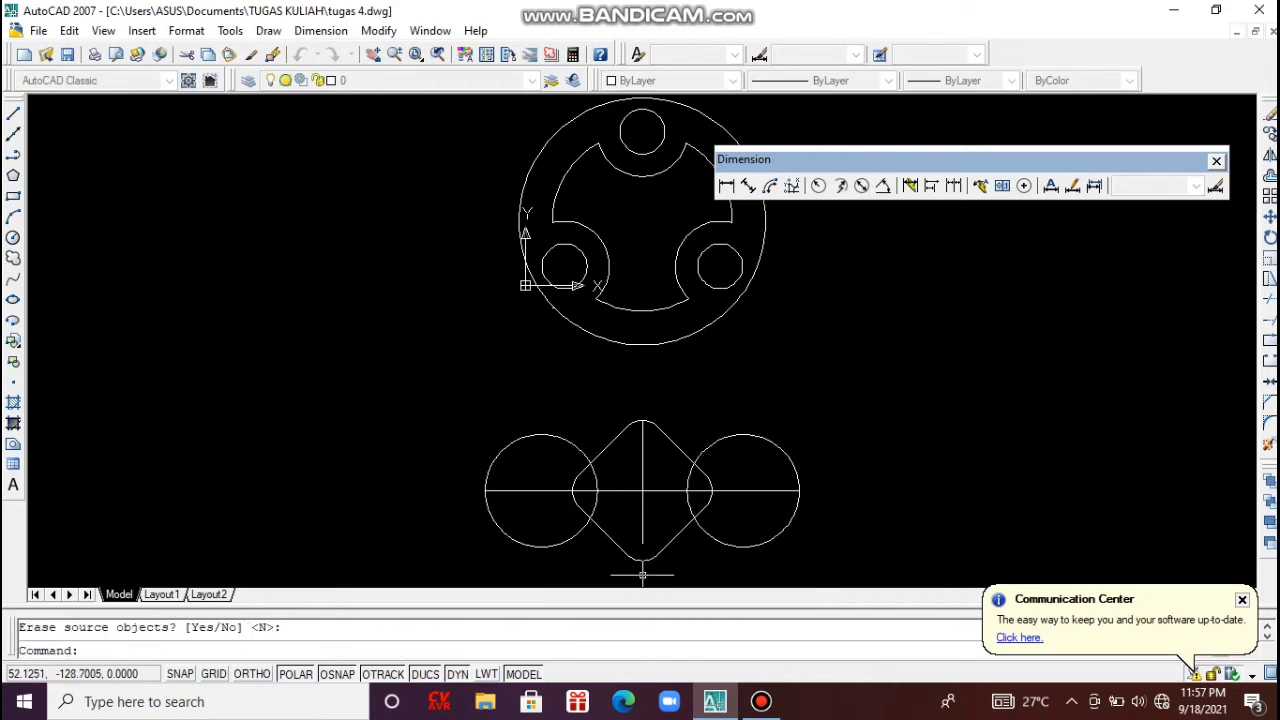
# Draw a circle of radius 95 centred in the empty area to the right of the rounded square.
pyautogui.write('c')
pyautogui.press('Return')
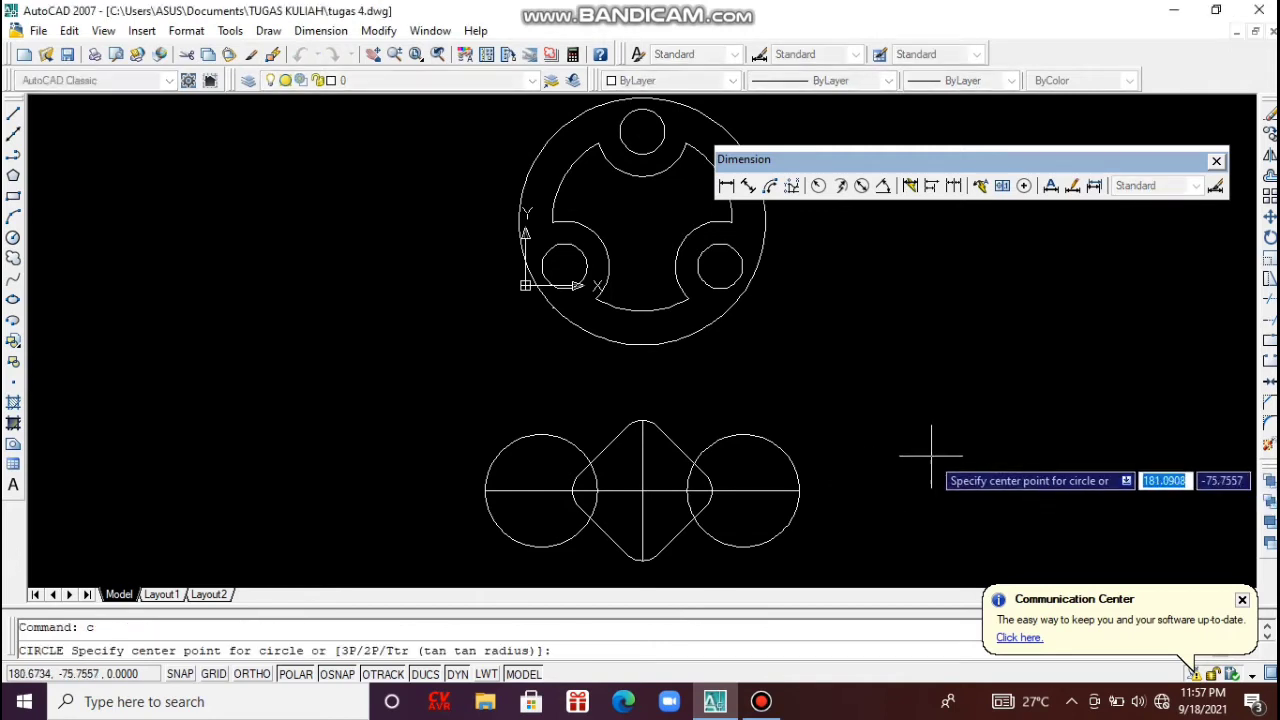
pyautogui.click(929, 453)
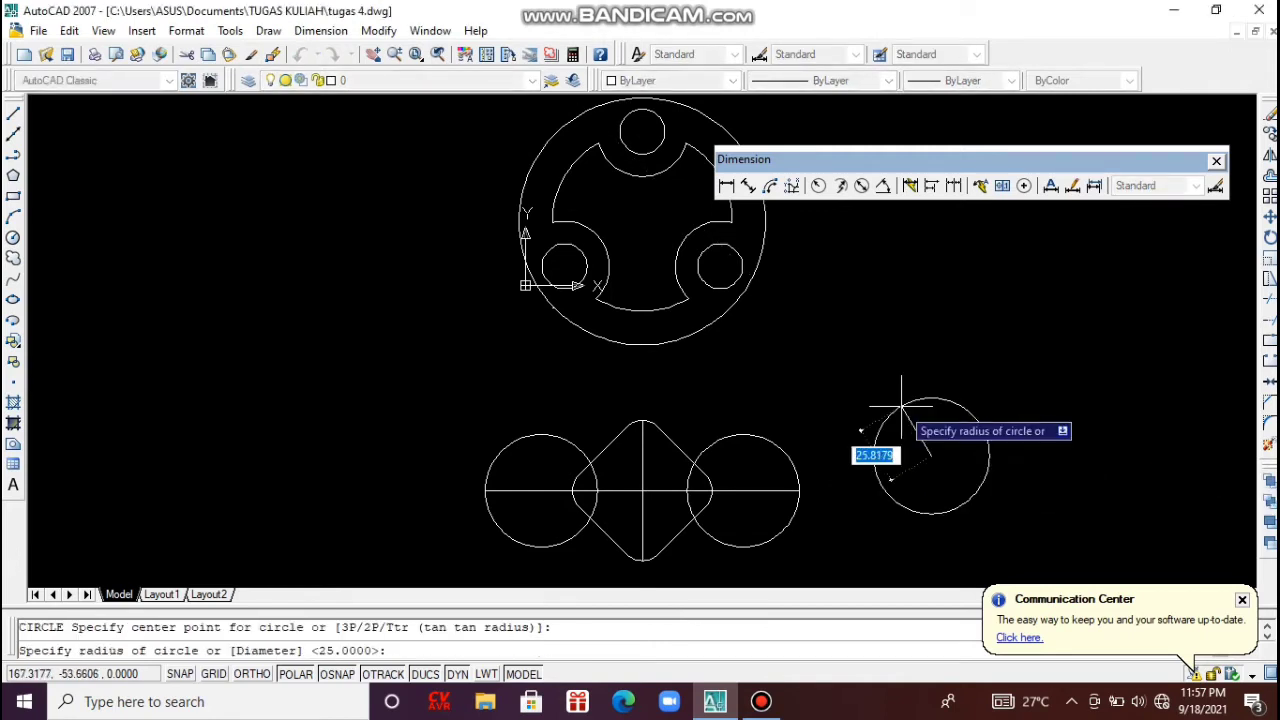
pyautogui.write('95')
pyautogui.press('Return')
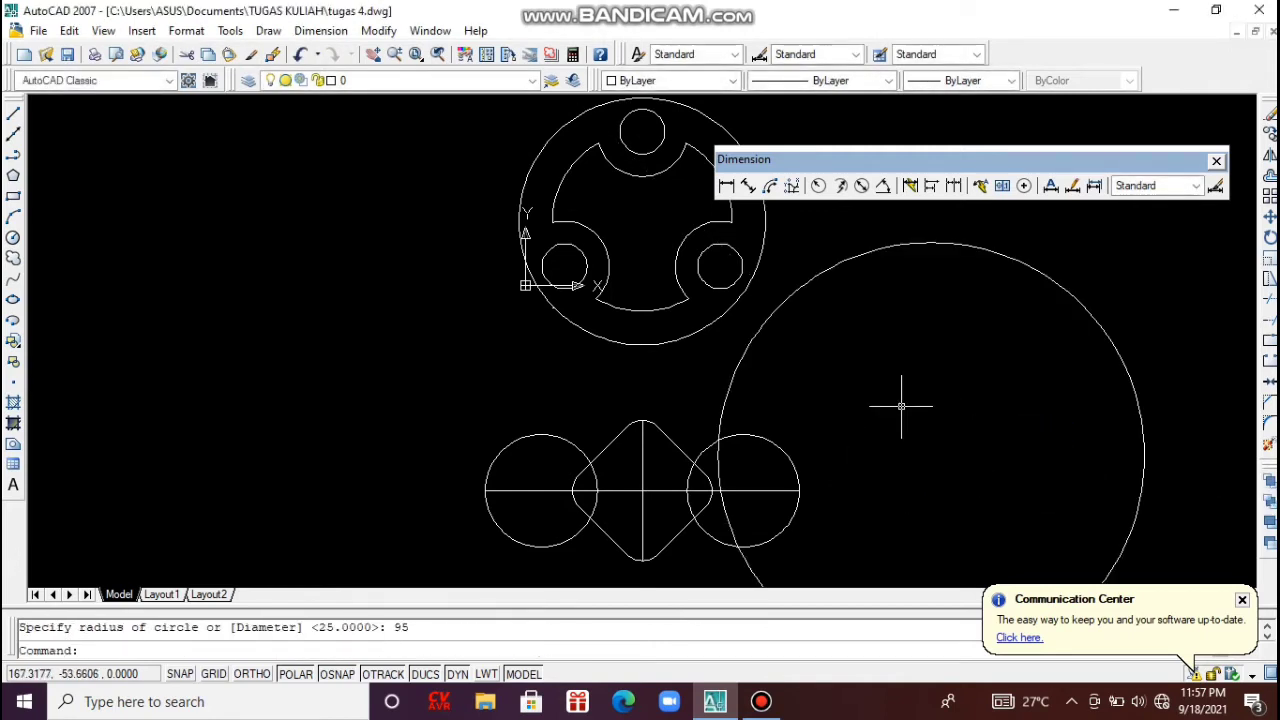
# Move the radius 95 circle by its centre onto the midpoint of the 140 line.
pyautogui.click(1160, 470)
pyautogui.click(1060, 400)
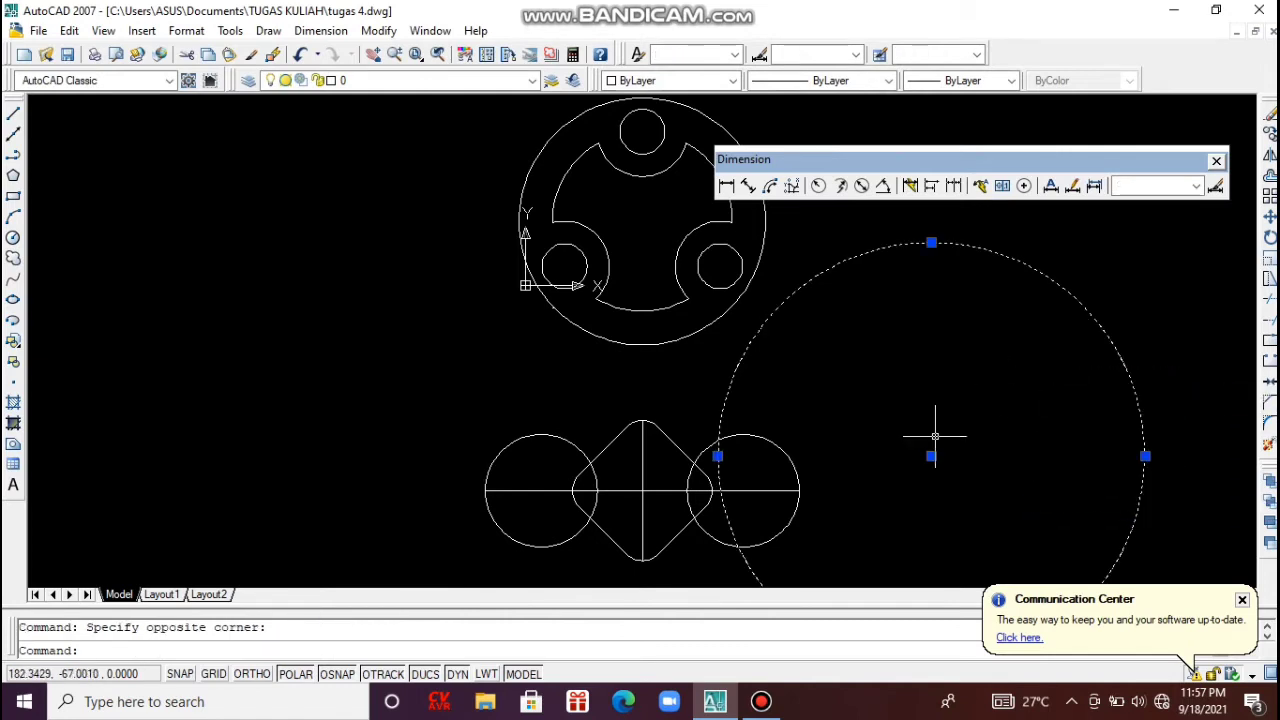
pyautogui.click(931, 456)
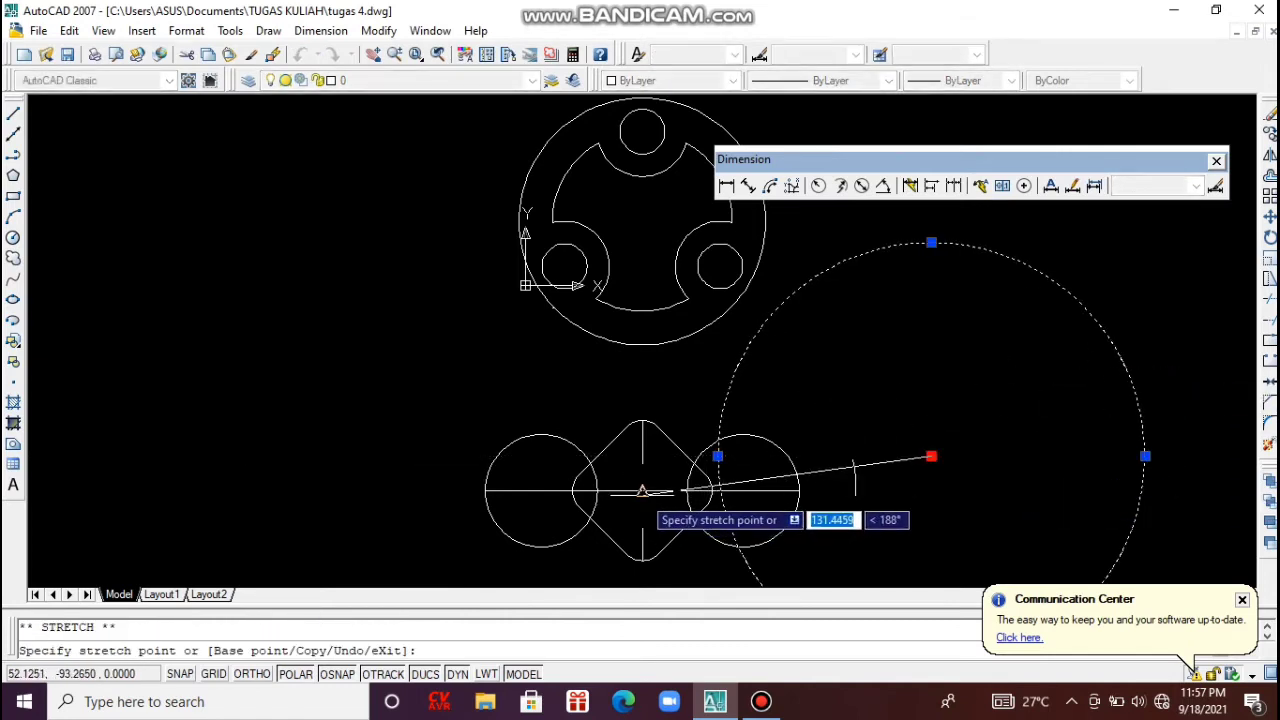
pyautogui.click(642, 490)
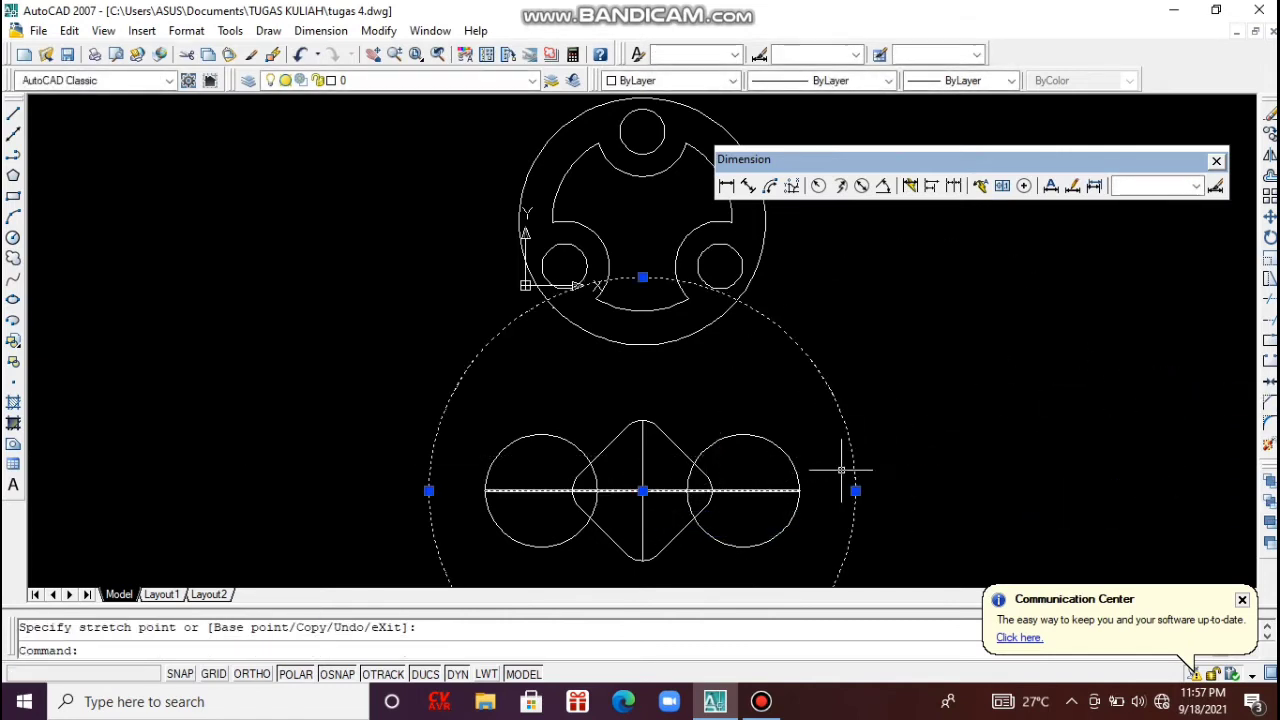
# Try moving the radius 95 circle straight up by about 53.47 from the rounded square's centre.
pyautogui.click(642, 490)
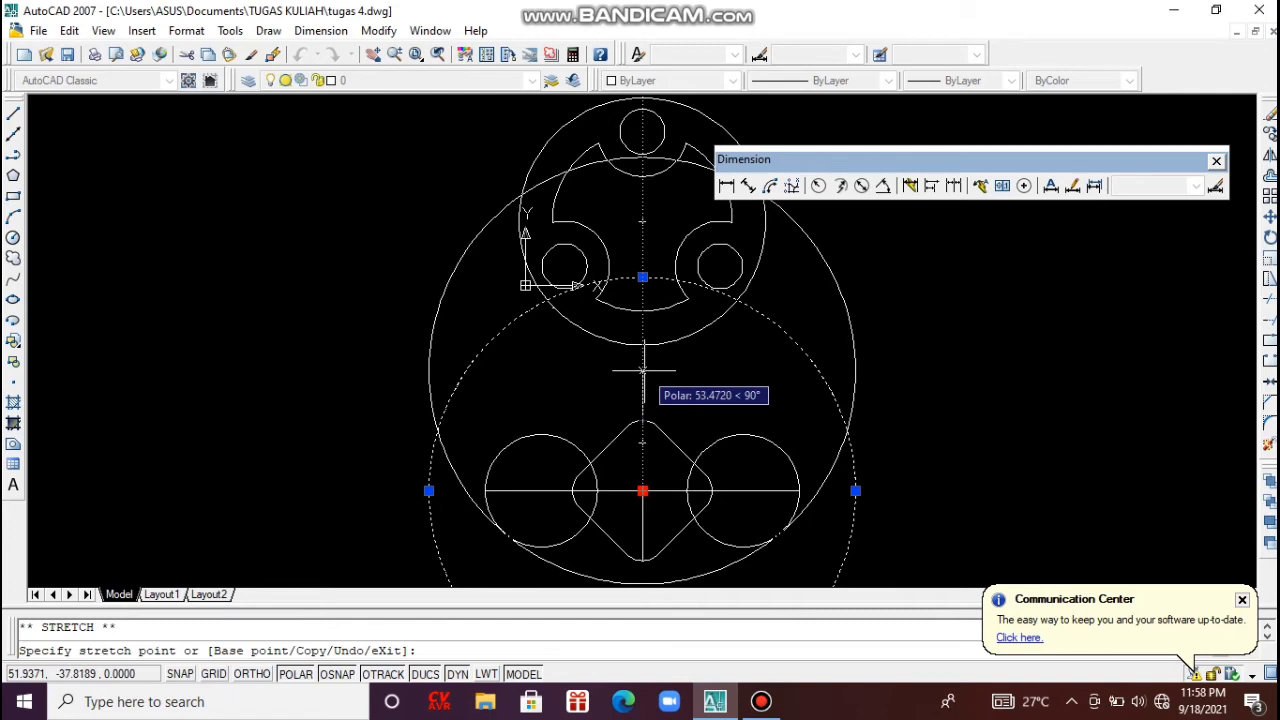
pyautogui.click(643, 370)
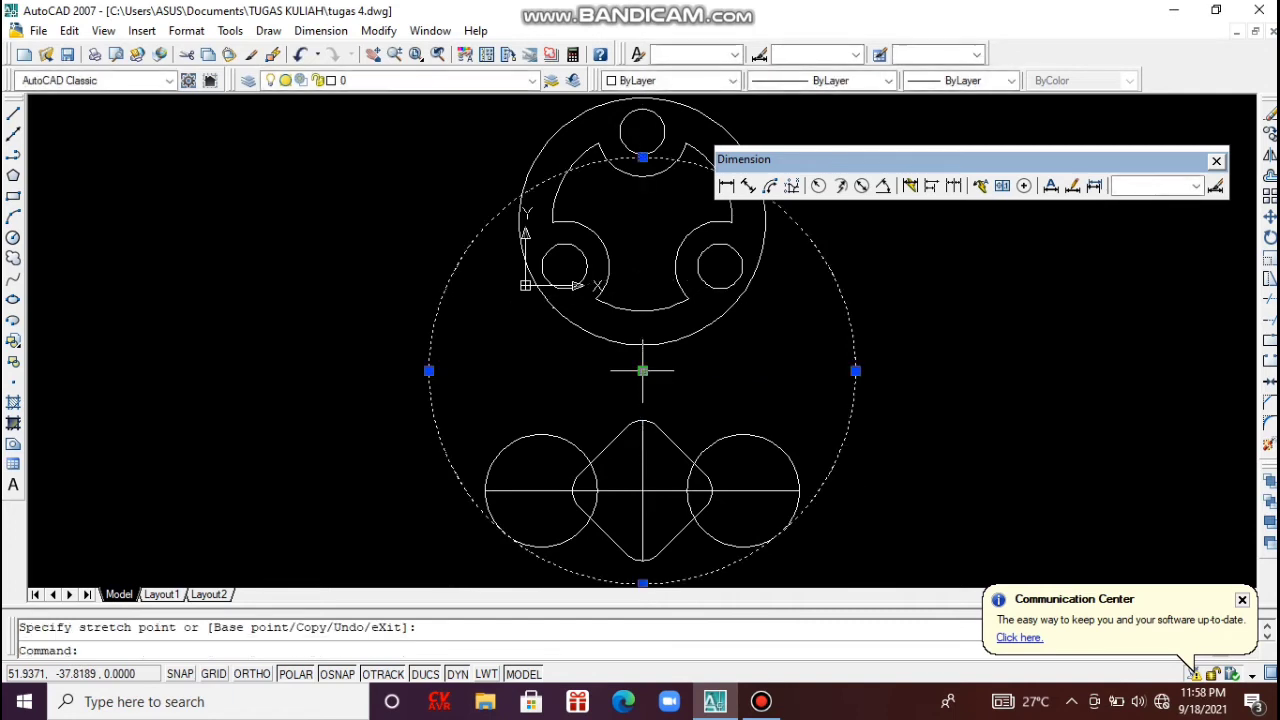
pyautogui.press('Escape')
# Try trimming the left side of the radius 95 circle, and undo back to before its upward move.
pyautogui.write('tr')
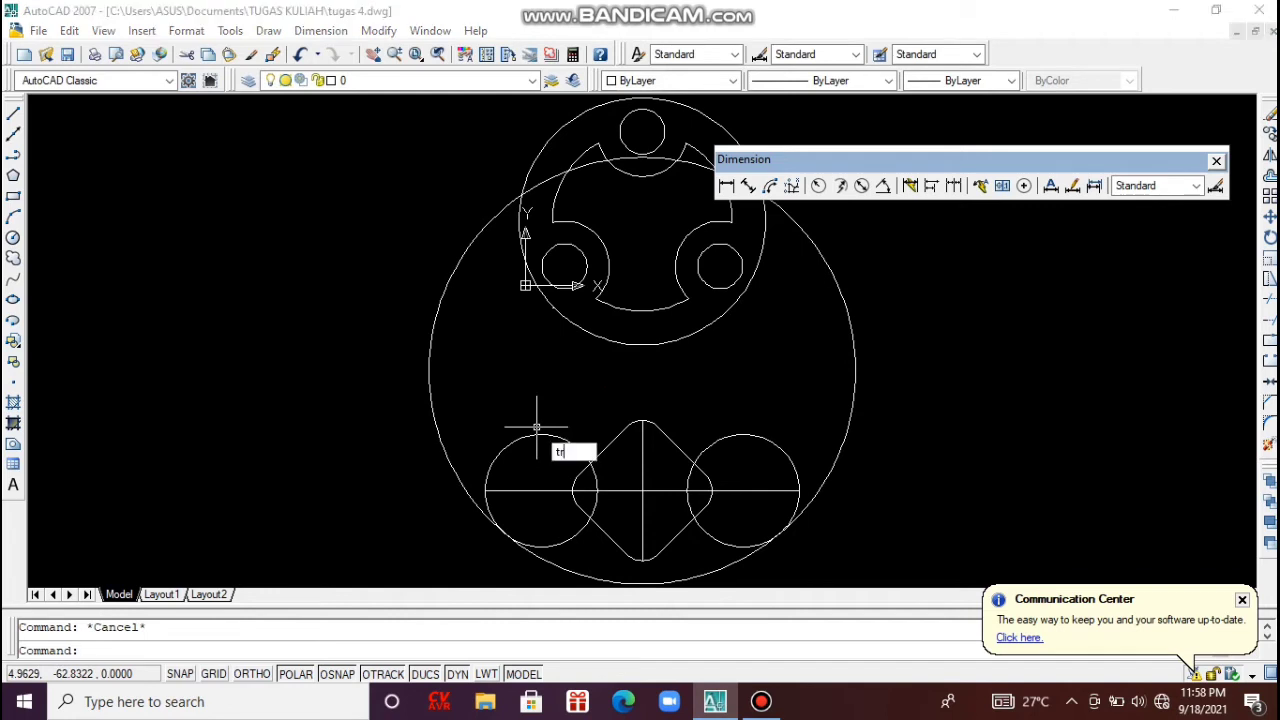
pyautogui.press('Return')
pyautogui.press('Return')
pyautogui.click(469, 360)
pyautogui.click(366, 274)
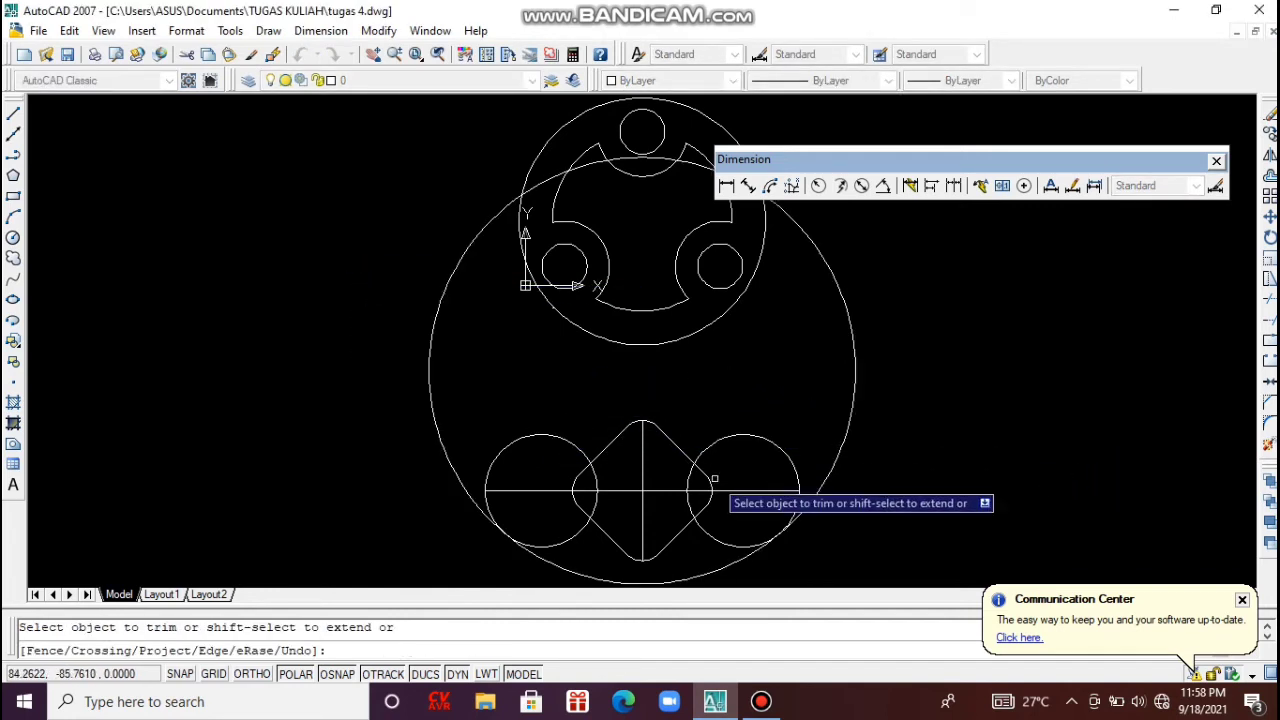
pyautogui.press('Escape')
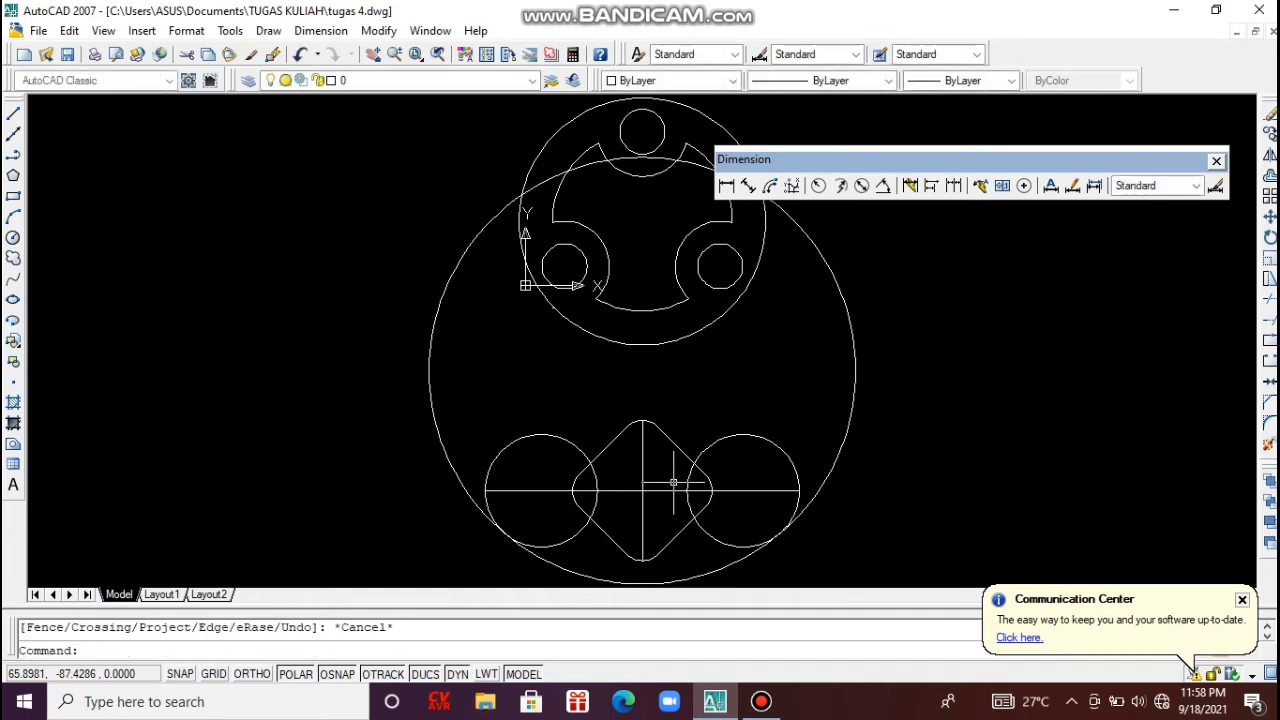
pyautogui.hotkey('ctrl', 'z')
pyautogui.hotkey('ctrl', 'z')
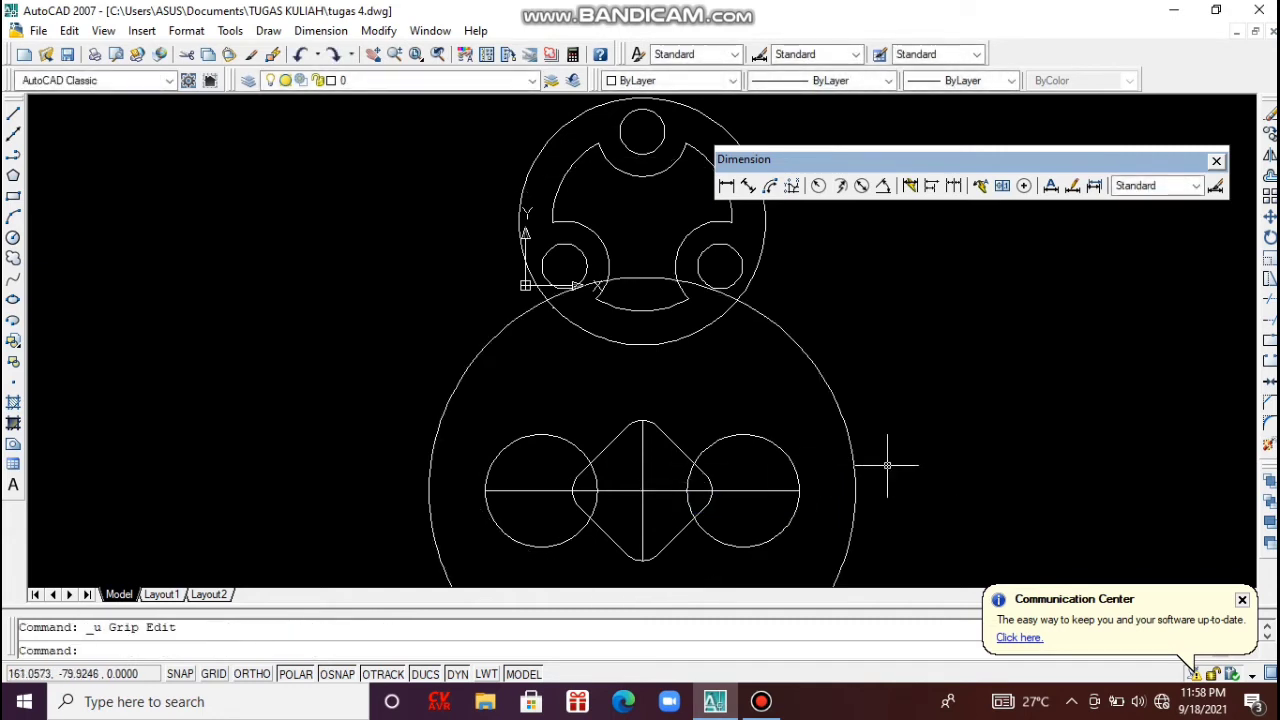
# Move the radius 95 circle vertically upward so its centre lies between the ring plate and the rounded square.
pyautogui.click(887, 465)
pyautogui.click(817, 412)
pyautogui.click(642, 490)
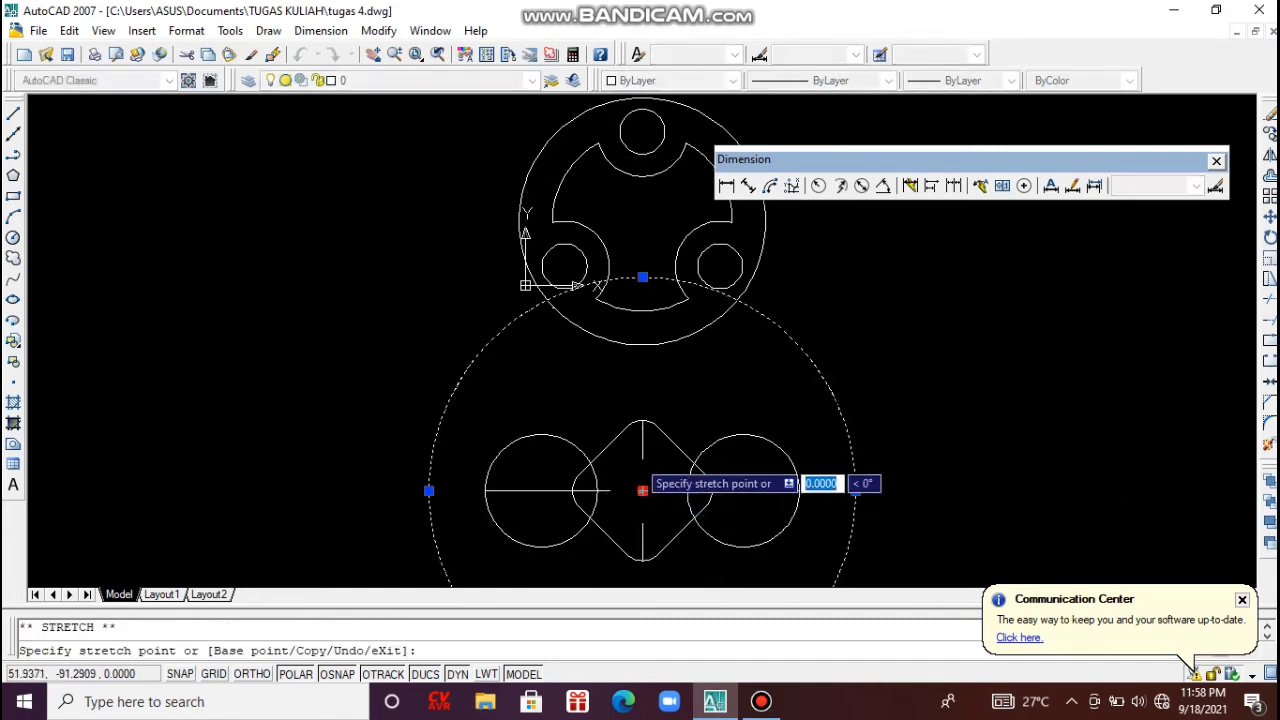
pyautogui.click(643, 370)
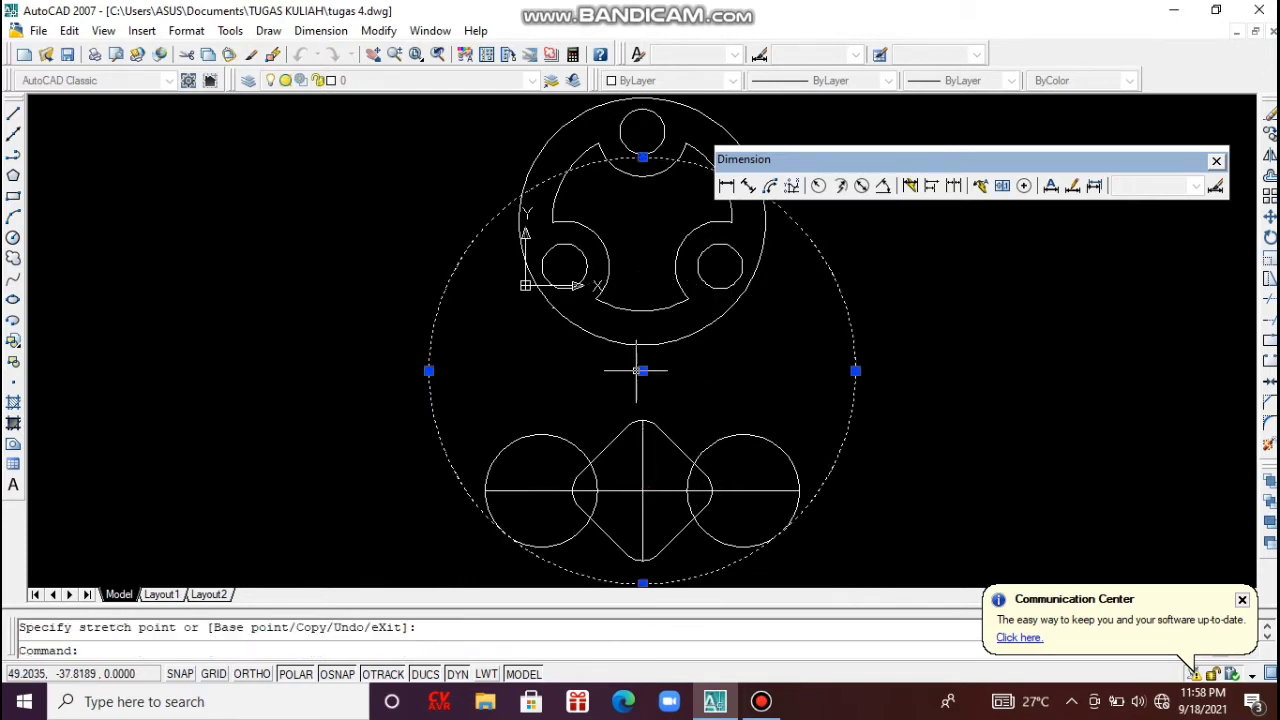
pyautogui.press('Escape')
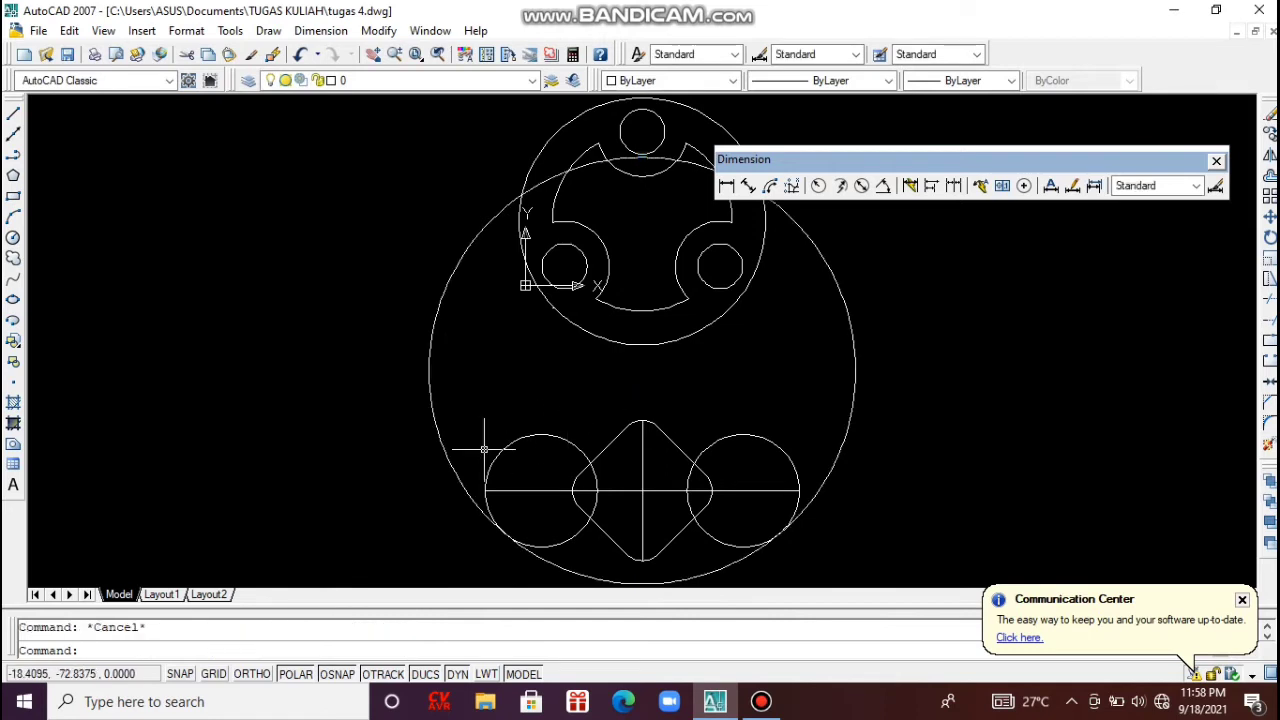
# Try trimming the radius 95 circle outside the ring plate, and undo both the trim and the upward move.
pyautogui.write('tr')
pyautogui.press('Return')
pyautogui.press('Return')
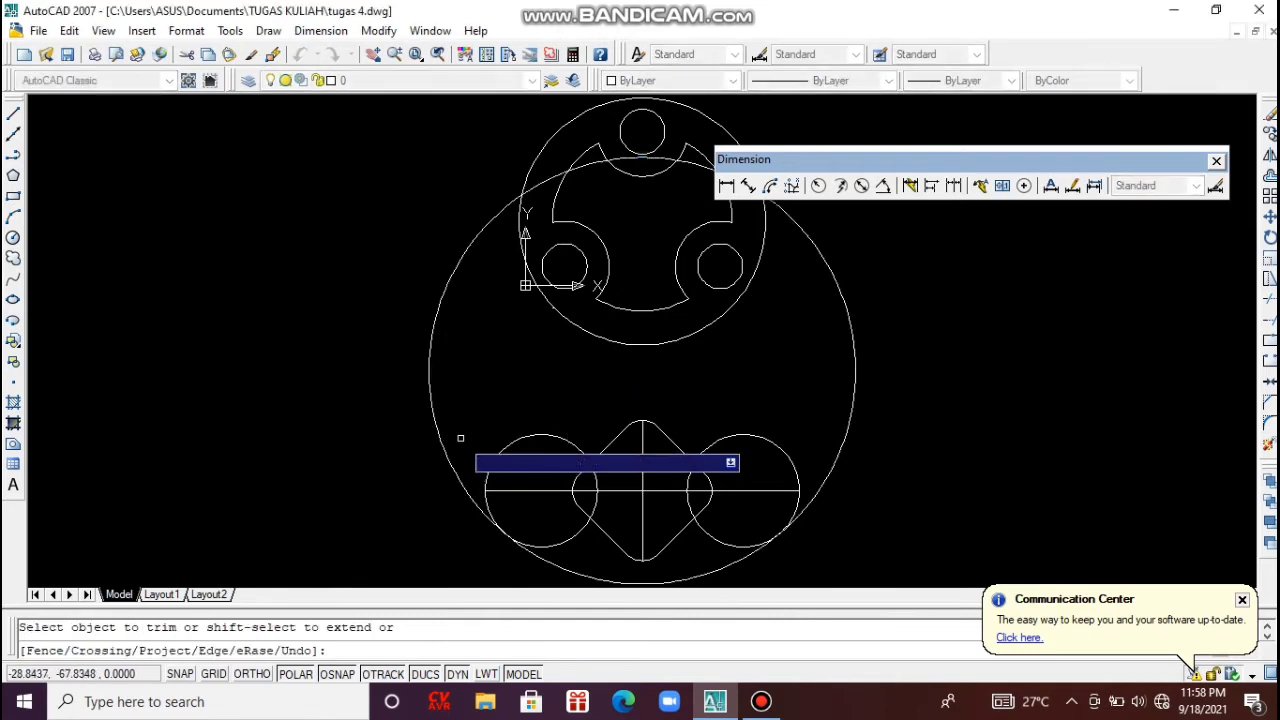
pyautogui.click(440, 436)
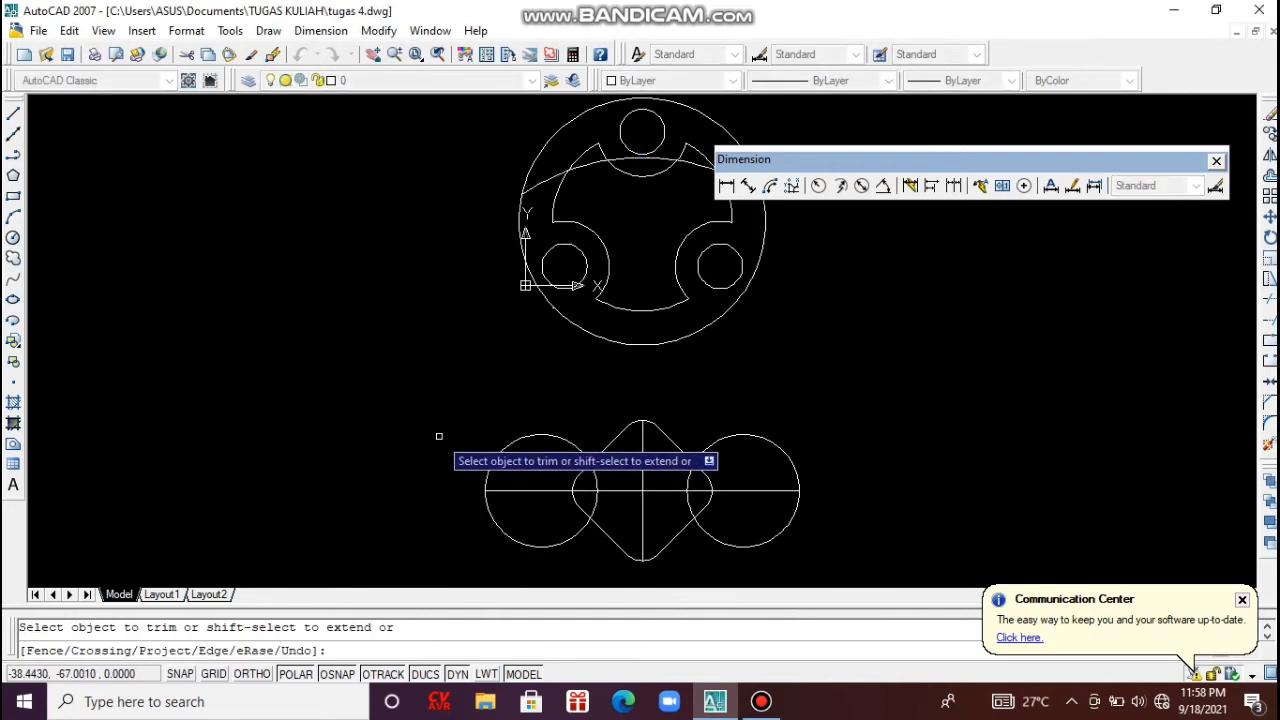
pyautogui.hotkey('ctrl', 'z')
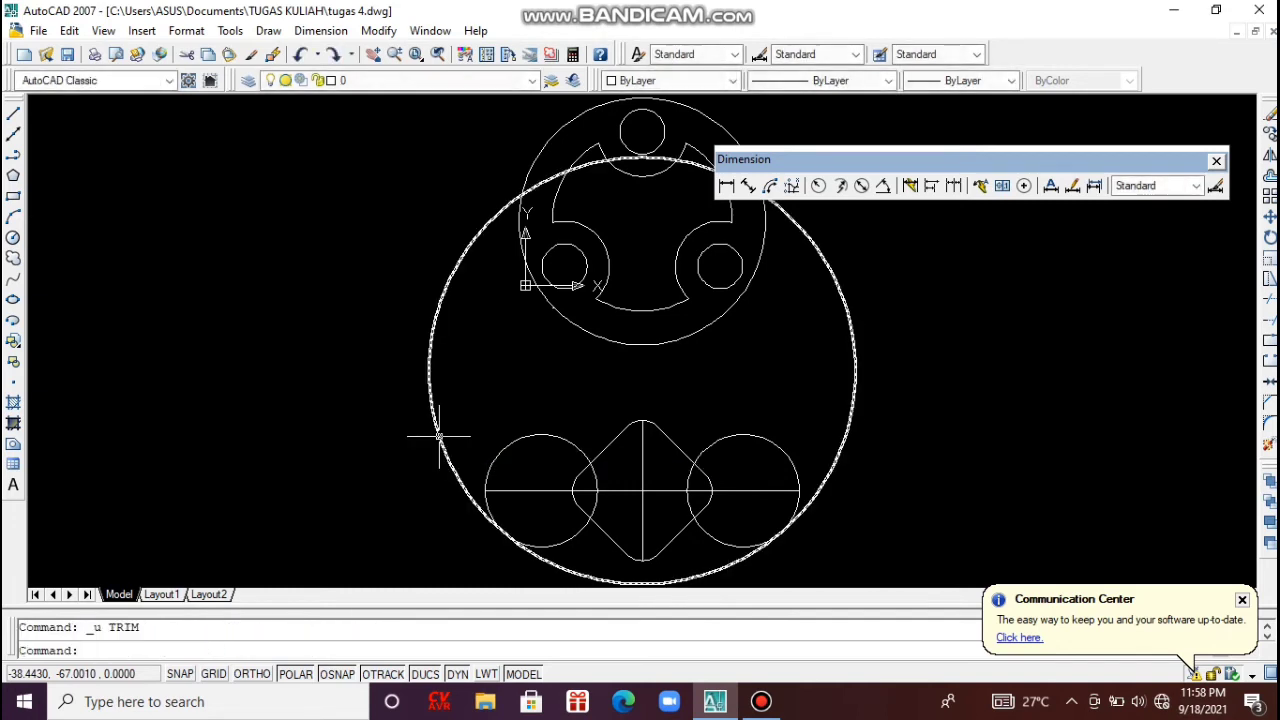
pyautogui.hotkey('ctrl', 'z')
# Try moving the radius 95 circle about 53.47 straight up once more, and undo the move.
pyautogui.click(480, 429)
pyautogui.click(408, 347)
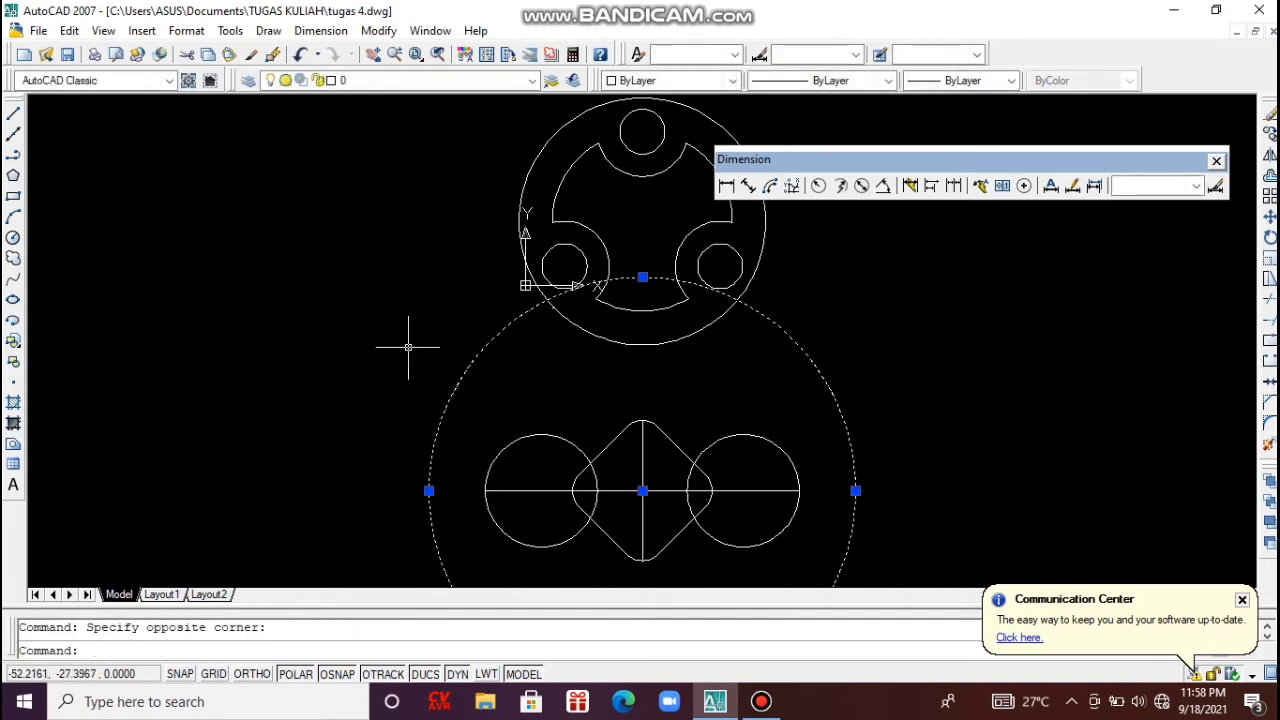
pyautogui.click(643, 491)
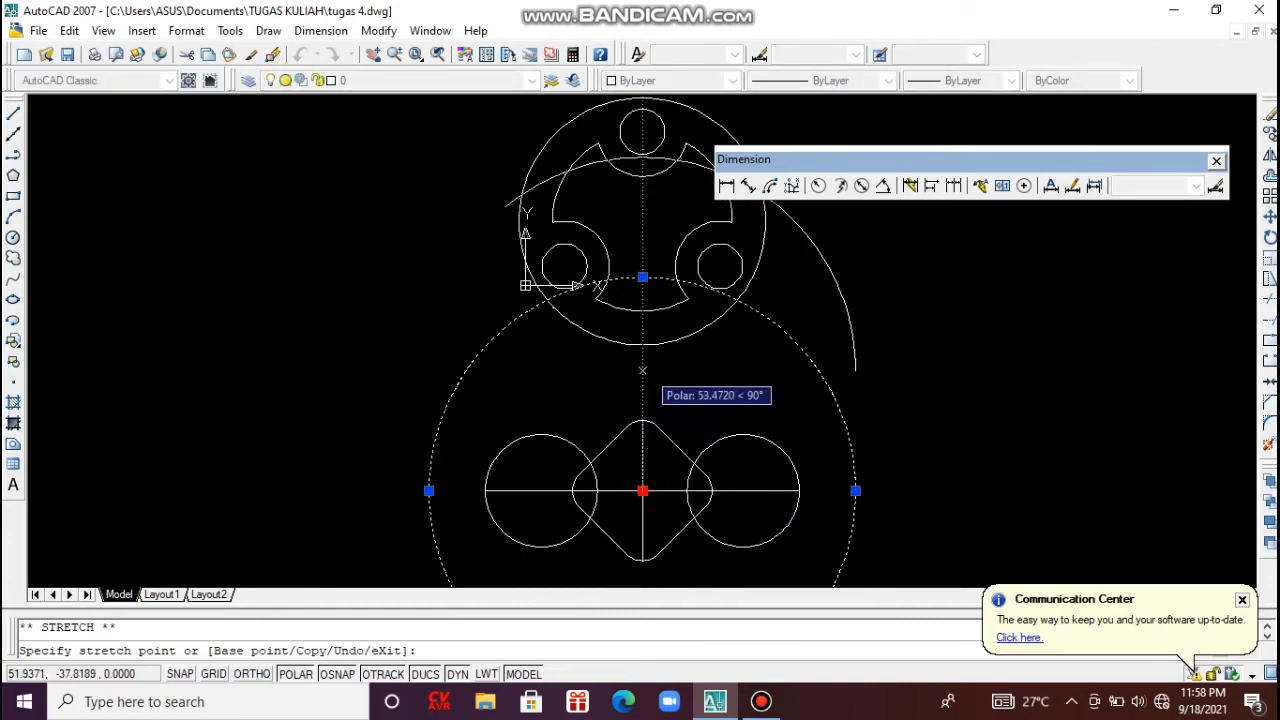
pyautogui.click(643, 371)
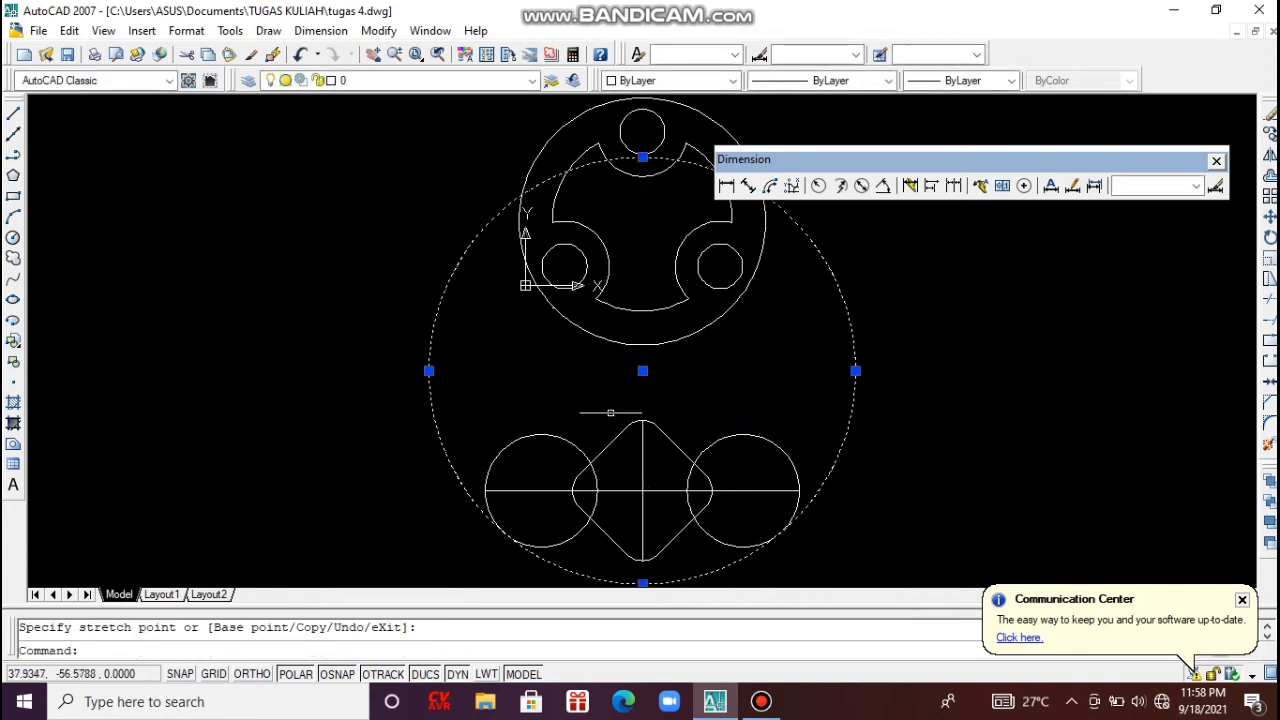
pyautogui.hotkey('ctrl', 'z')
pyautogui.click(912, 497)
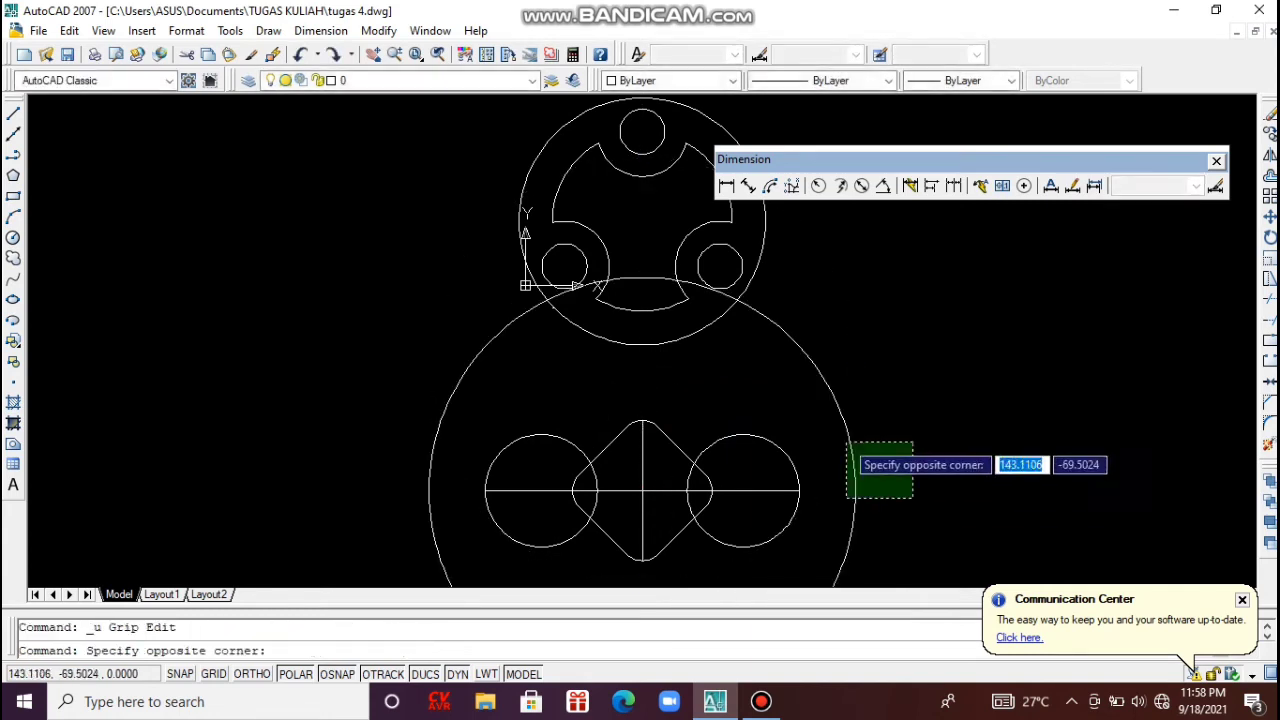
pyautogui.click(849, 445)
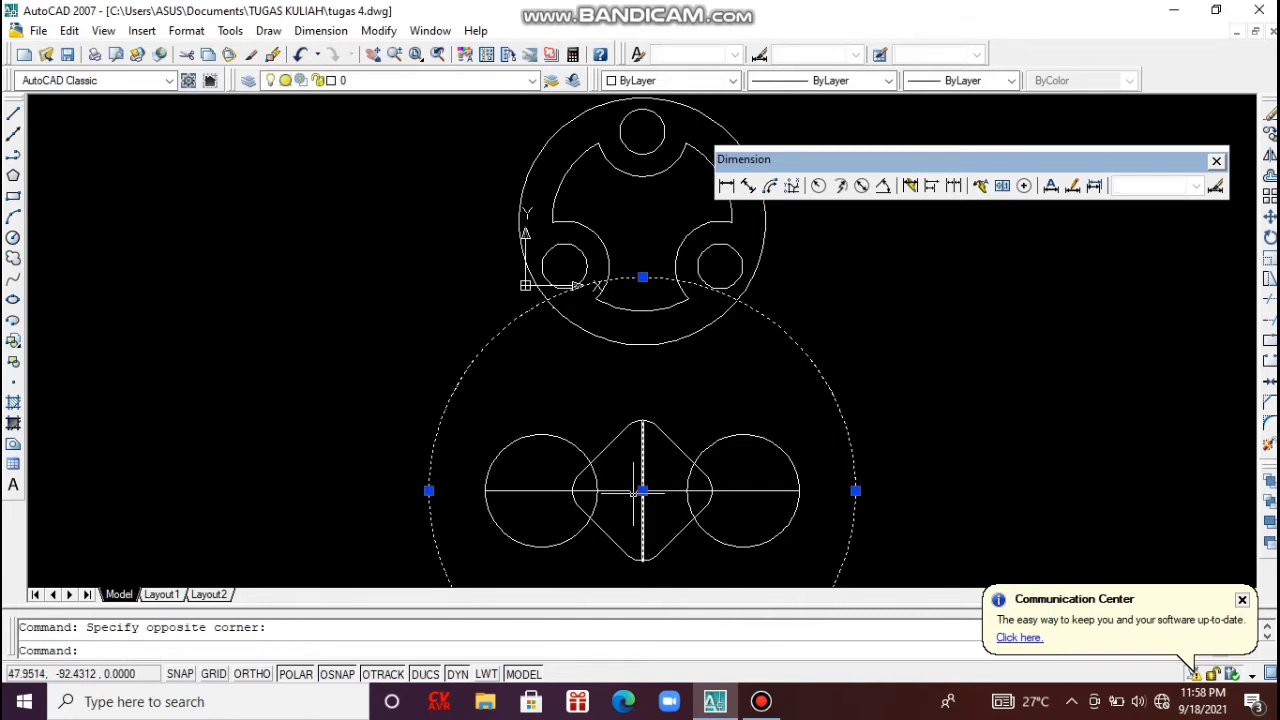
pyautogui.press('Escape')
pyautogui.click(531, 427)
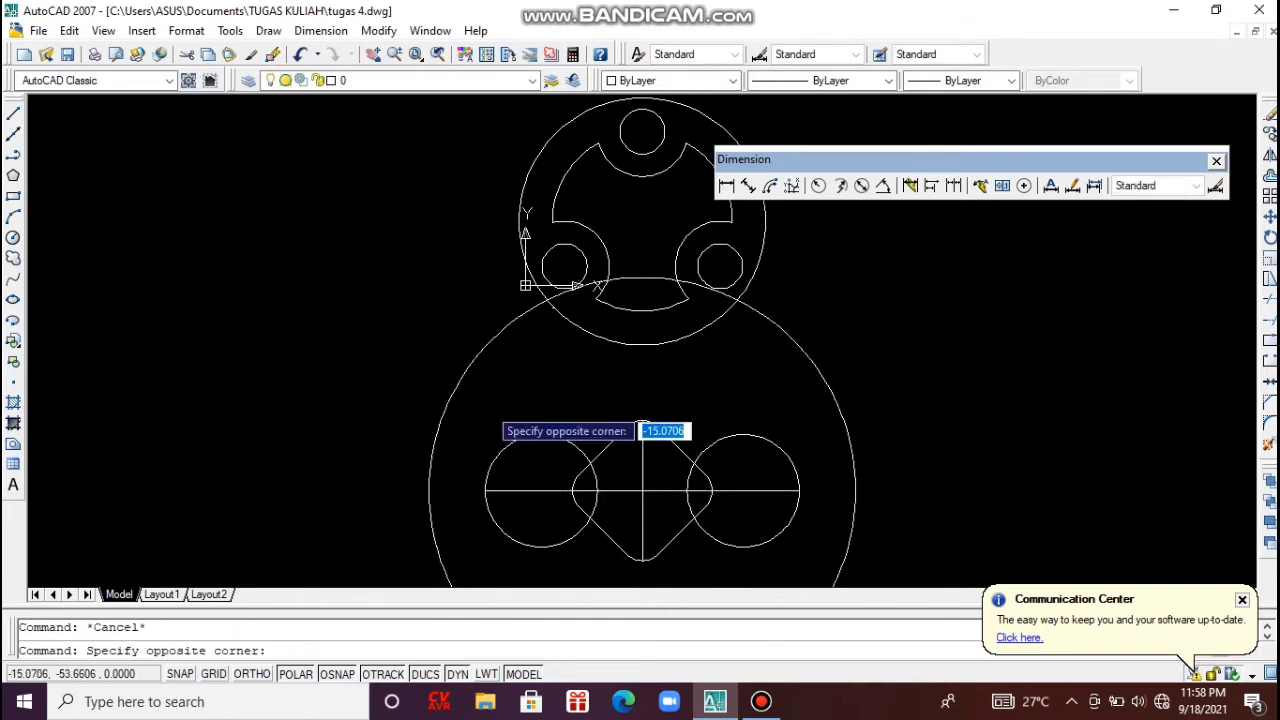
pyautogui.click(448, 361)
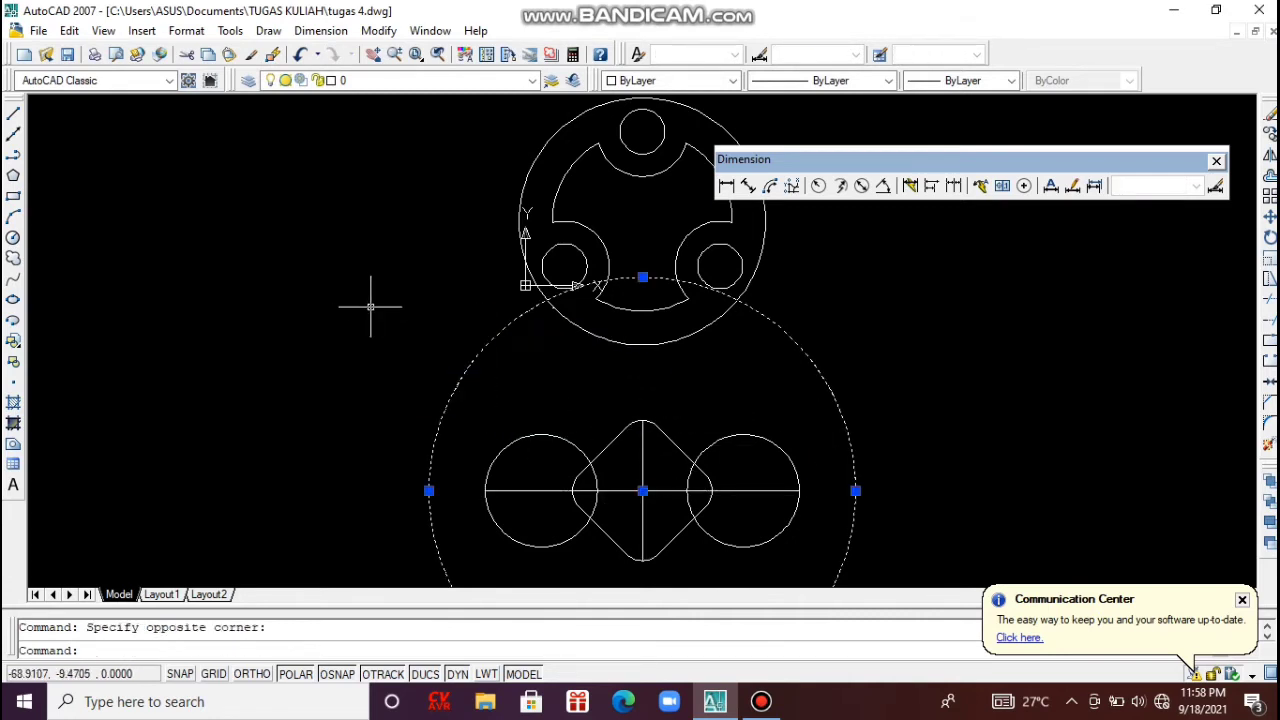
pyautogui.click(645, 490)
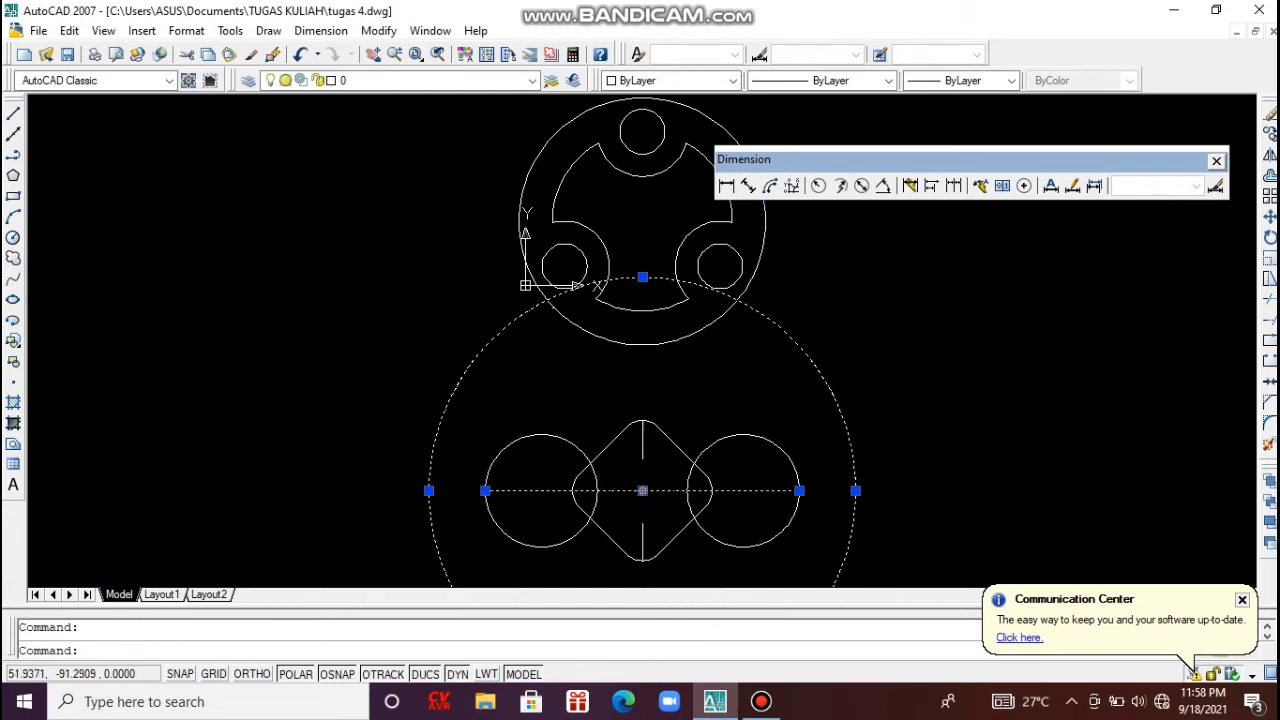
pyautogui.press('Escape')
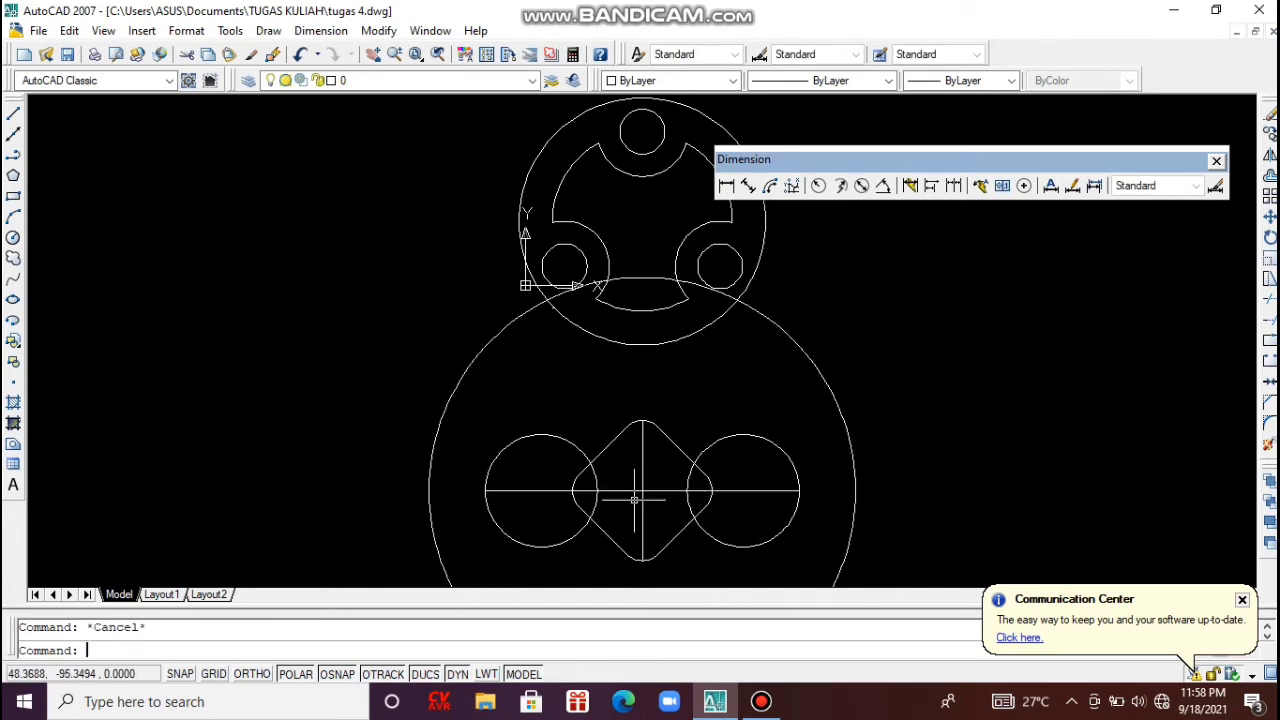
# Try moving the radius 95 circle vertically upward by its centre, and undo the move.
pyautogui.click(468, 396)
pyautogui.click(391, 330)
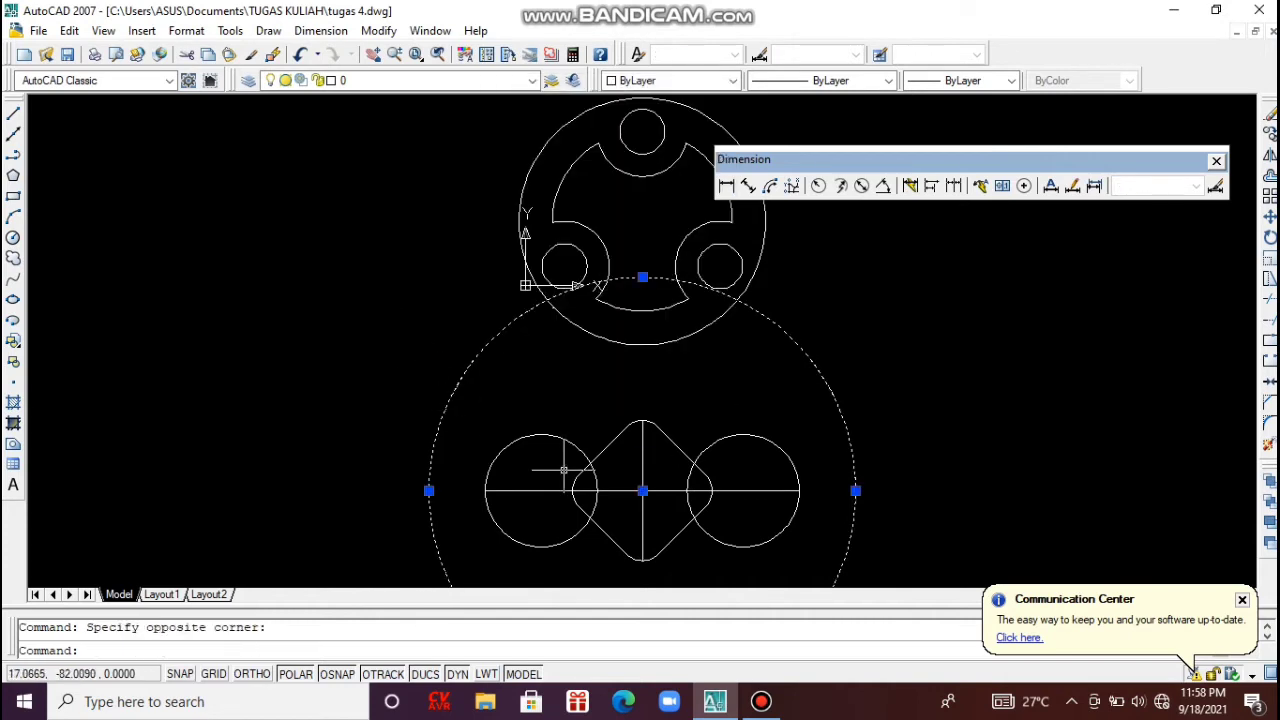
pyautogui.click(643, 490)
pyautogui.click(642, 490)
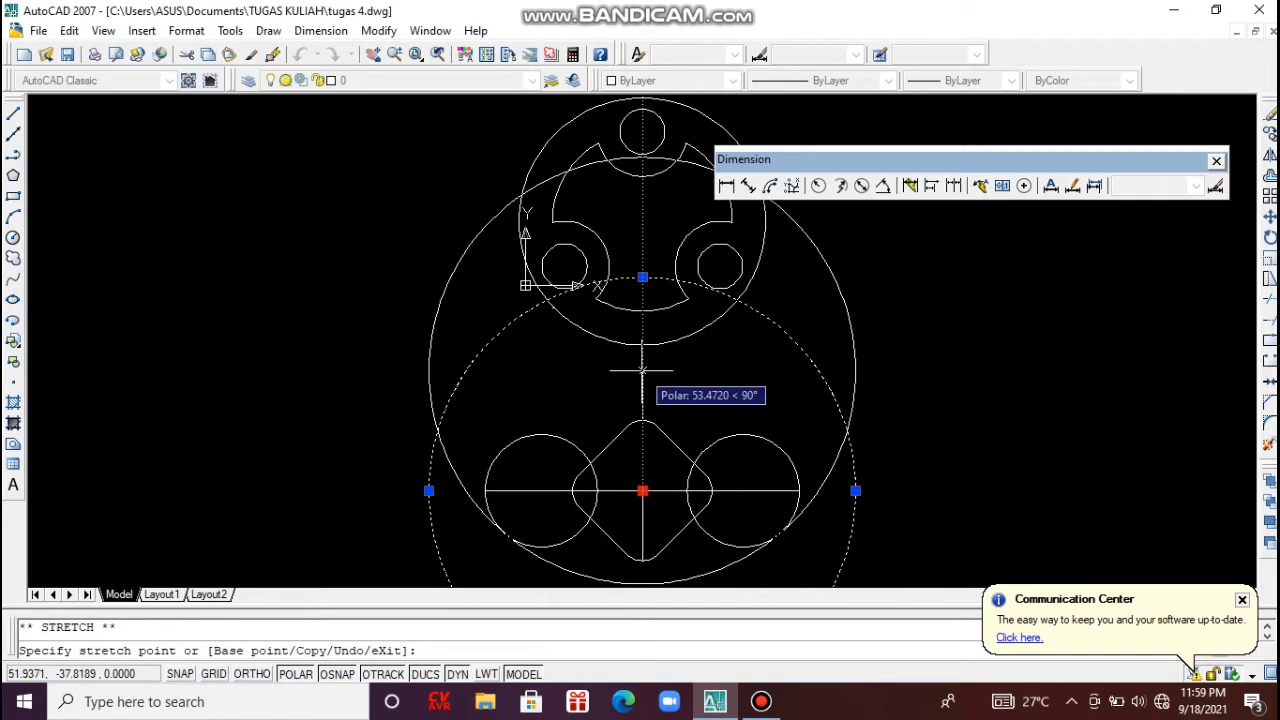
pyautogui.press('Escape')
pyautogui.press('Escape')
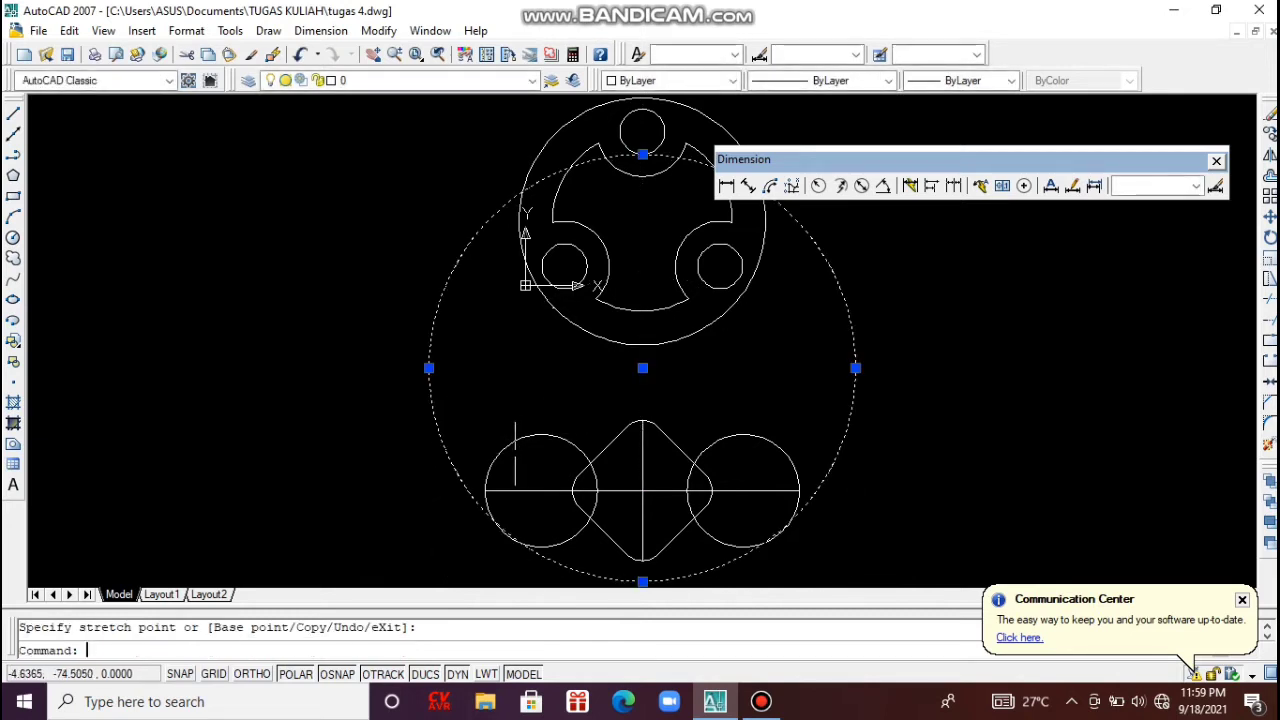
pyautogui.hotkey('ctrl', 'z')
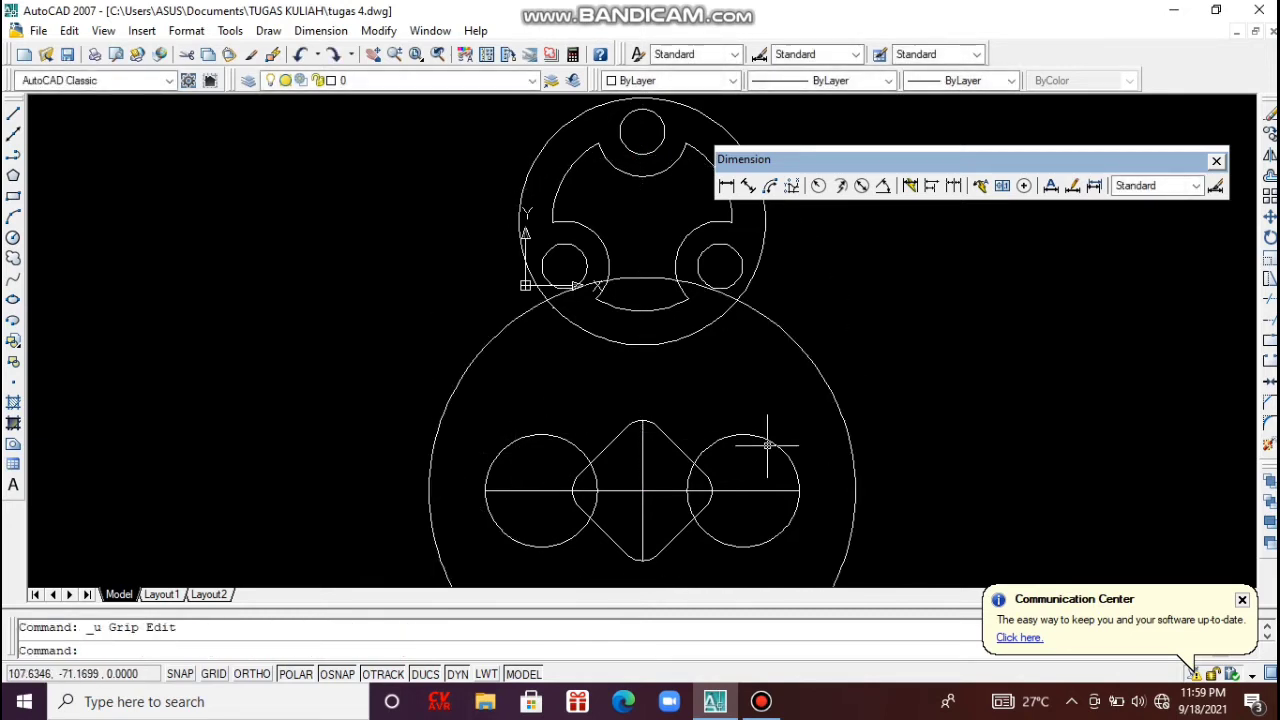
# Move the radius 95 circle about 53.47 straight up from the centre of the rounded square.
pyautogui.click(849, 453)
pyautogui.click(846, 429)
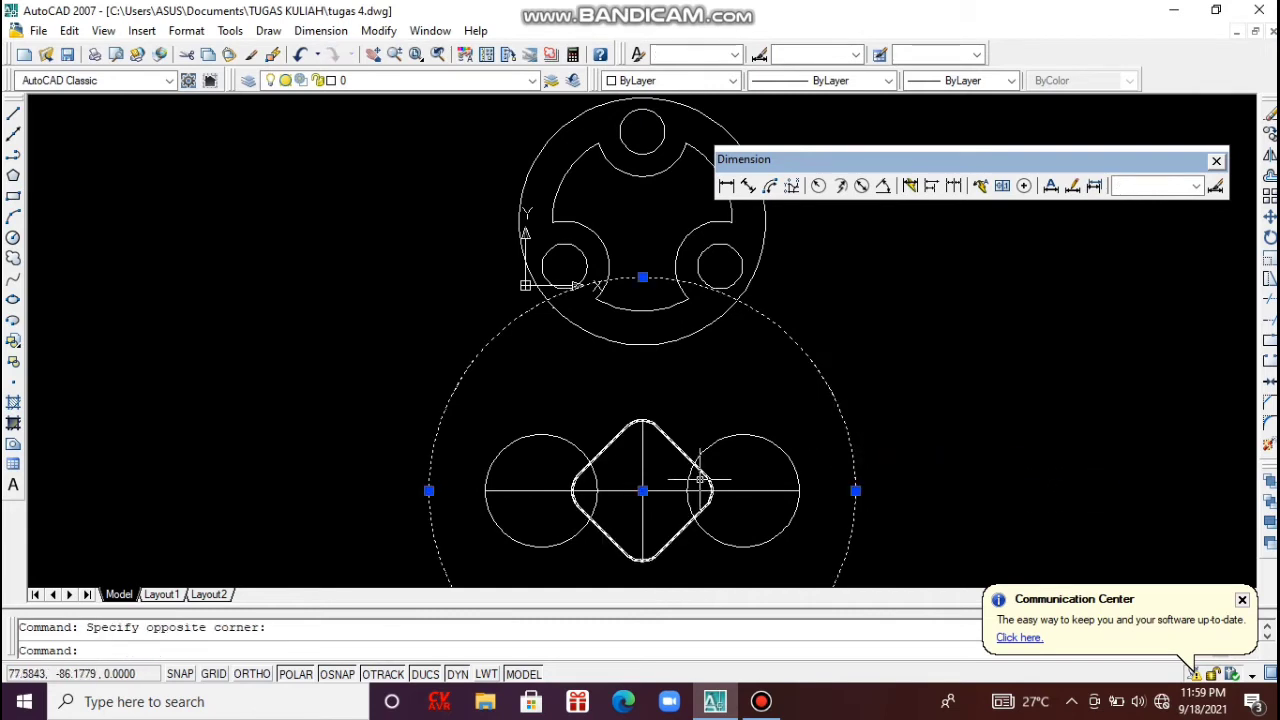
pyautogui.click(642, 490)
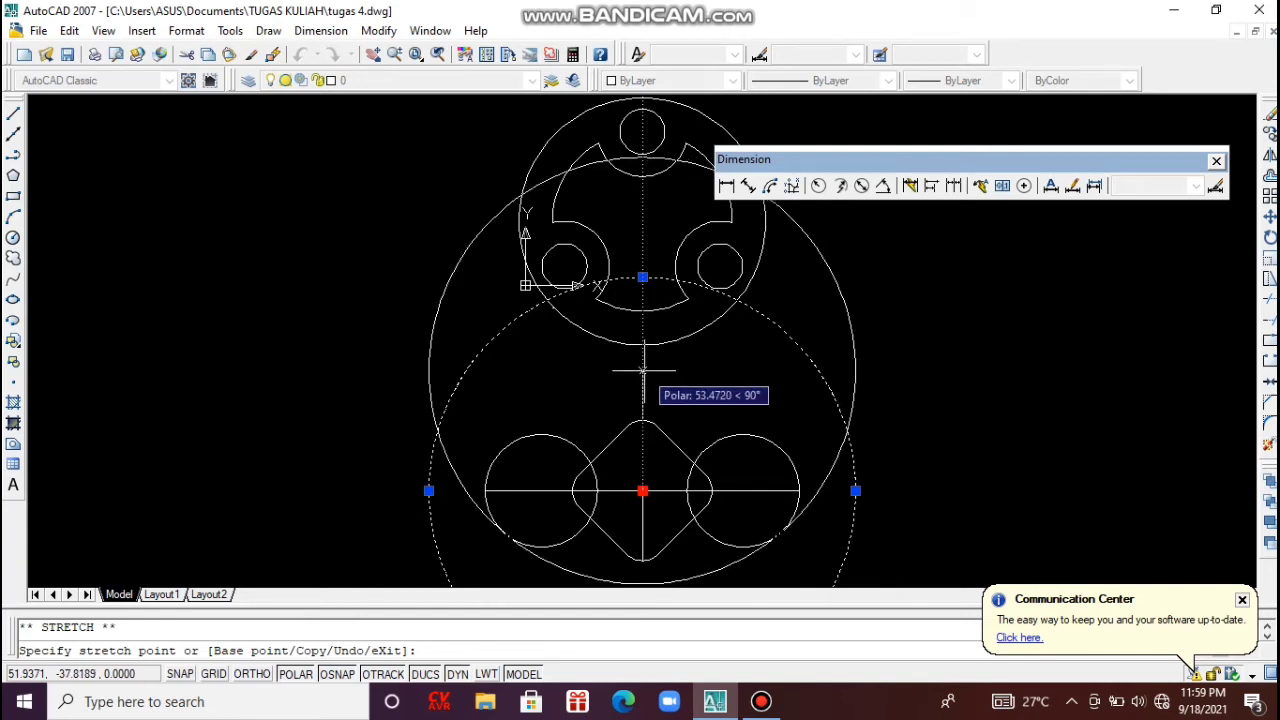
pyautogui.press('space')
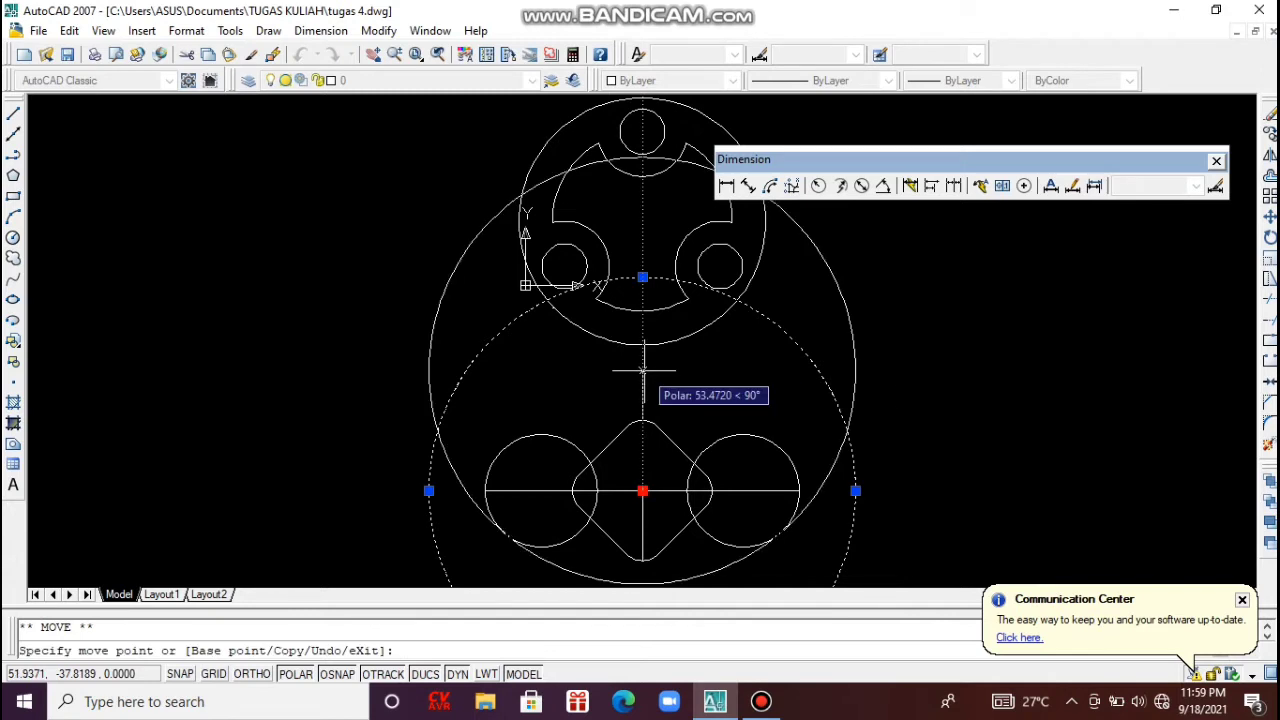
pyautogui.press('Escape')
pyautogui.press('Escape')
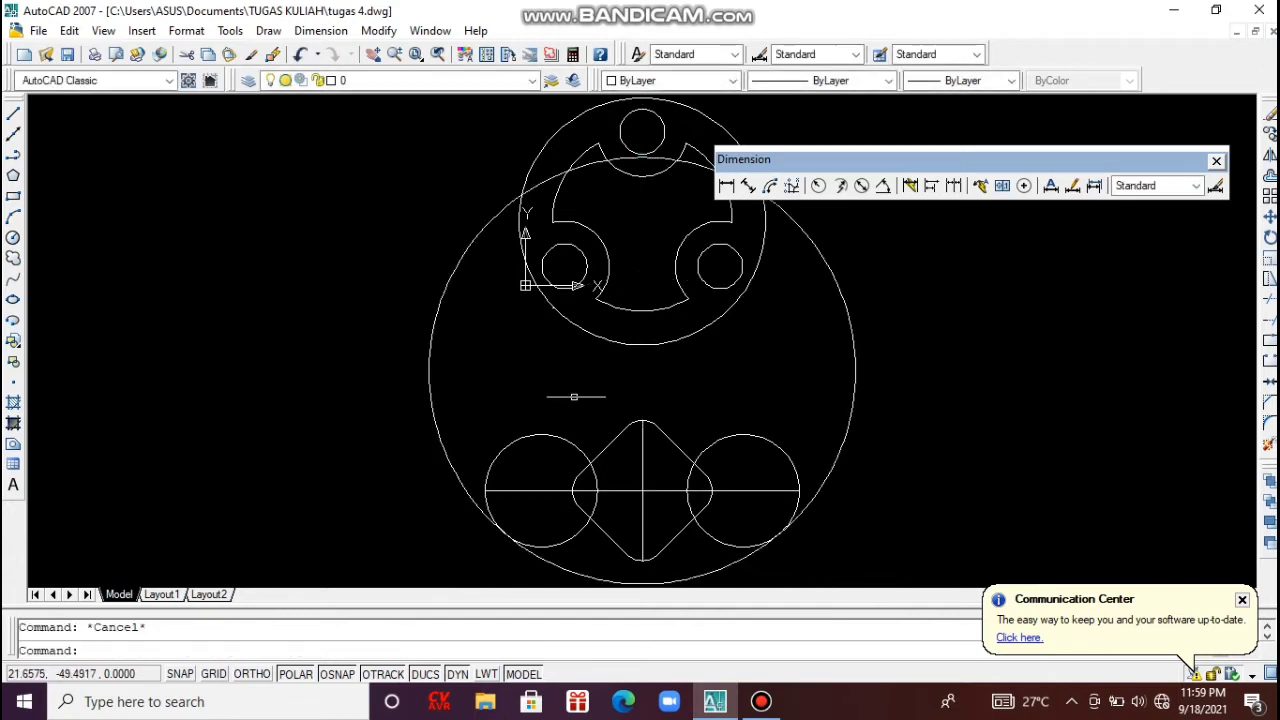
# Try trimming the right side of the radius 95 circle with both diameter 50 circles as cutting edges.
pyautogui.write('tr')
pyautogui.press('Return')
pyautogui.click(576, 552)
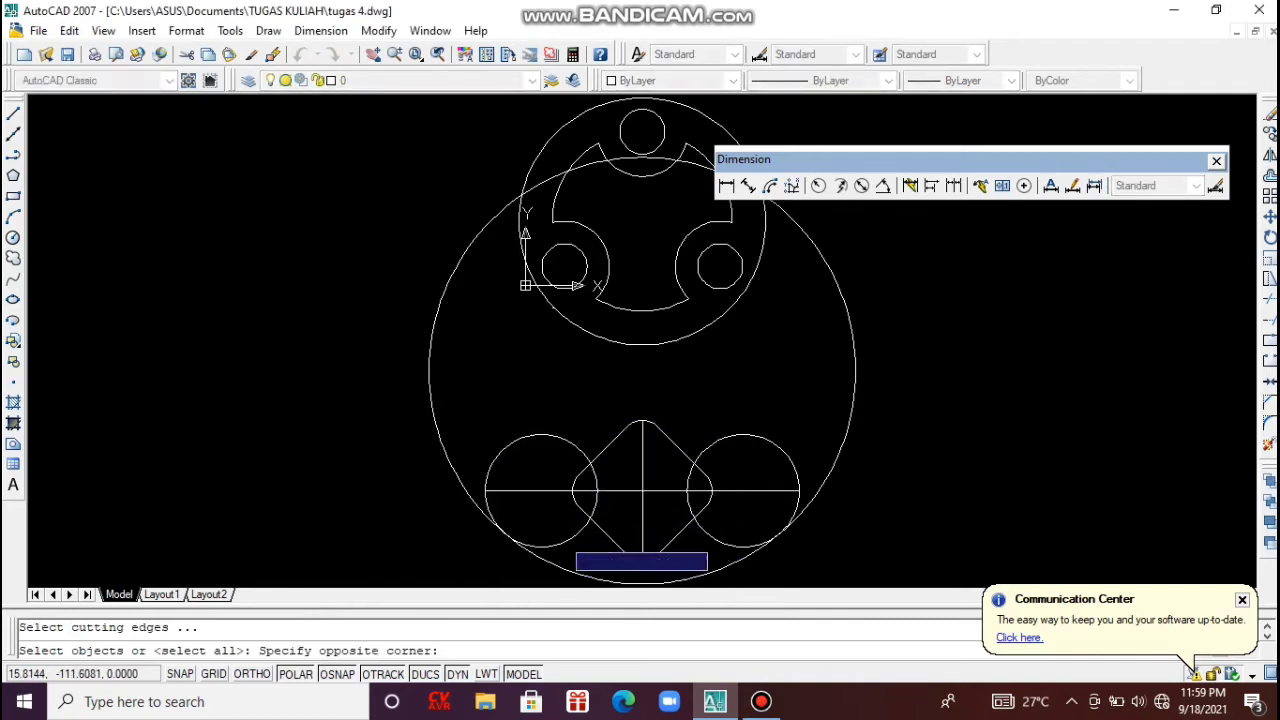
pyautogui.click(551, 542)
pyautogui.click(563, 549)
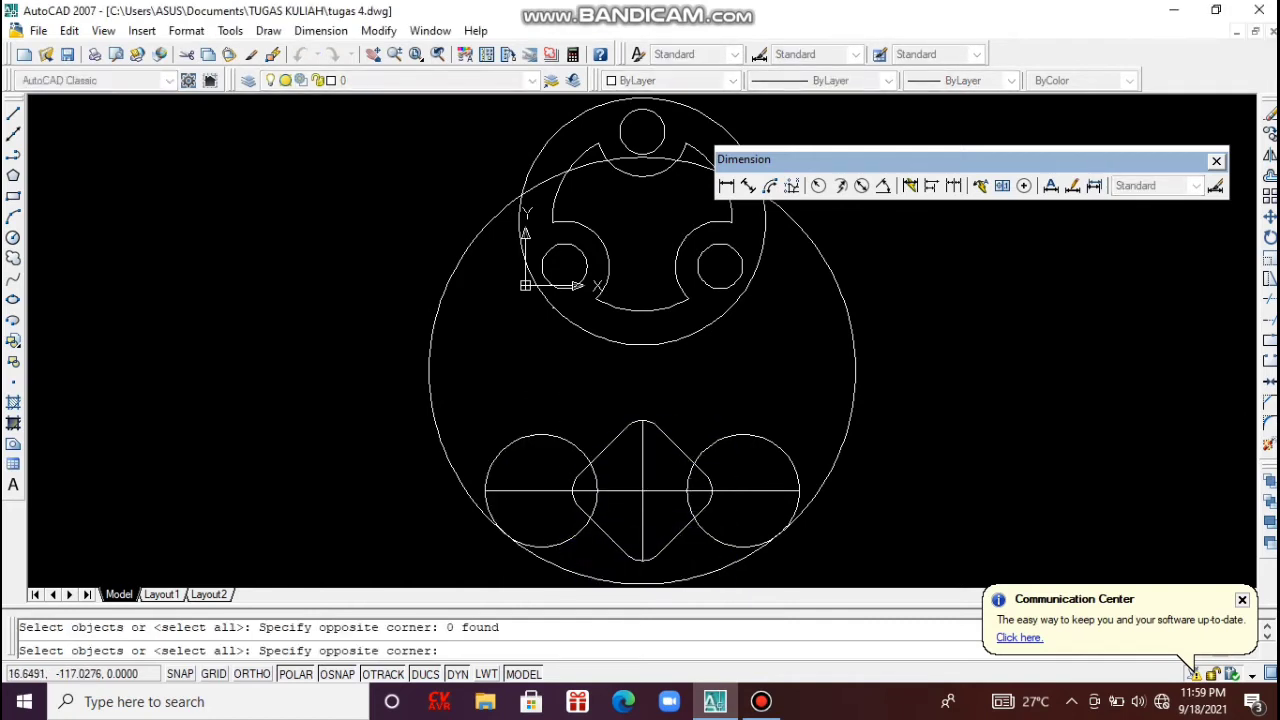
pyautogui.click(558, 547)
pyautogui.click(741, 548)
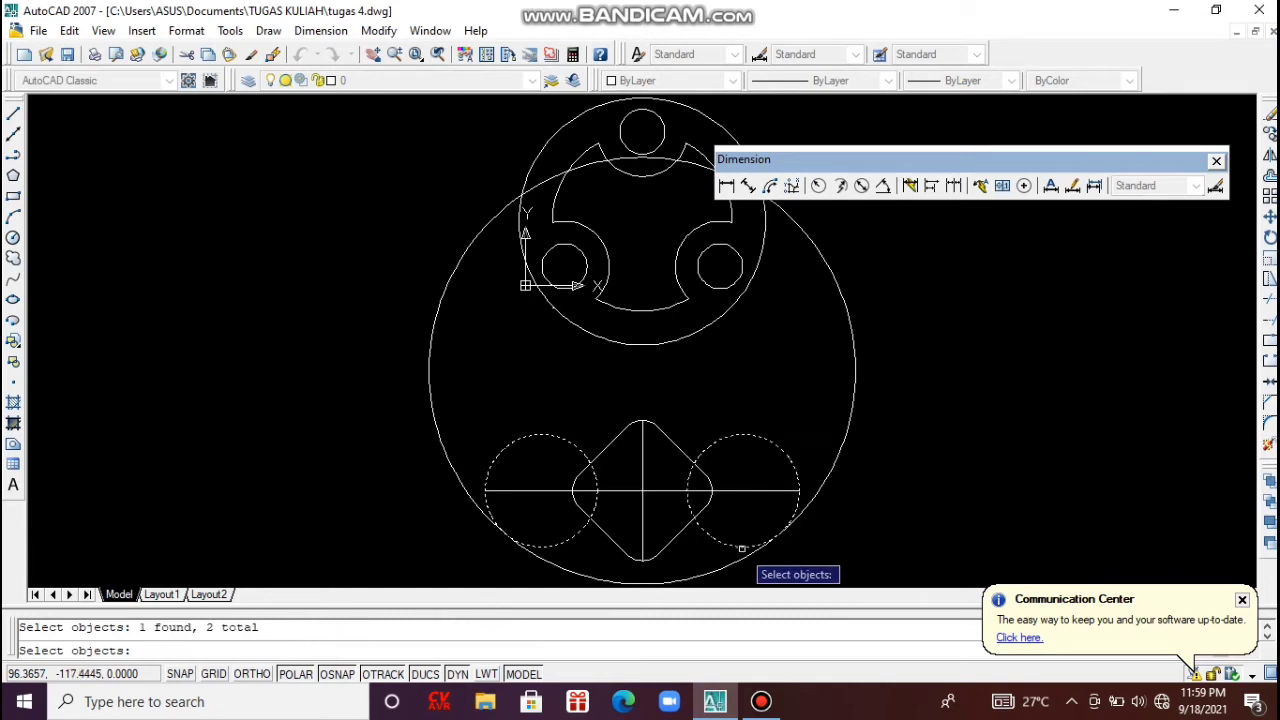
pyautogui.press('Return')
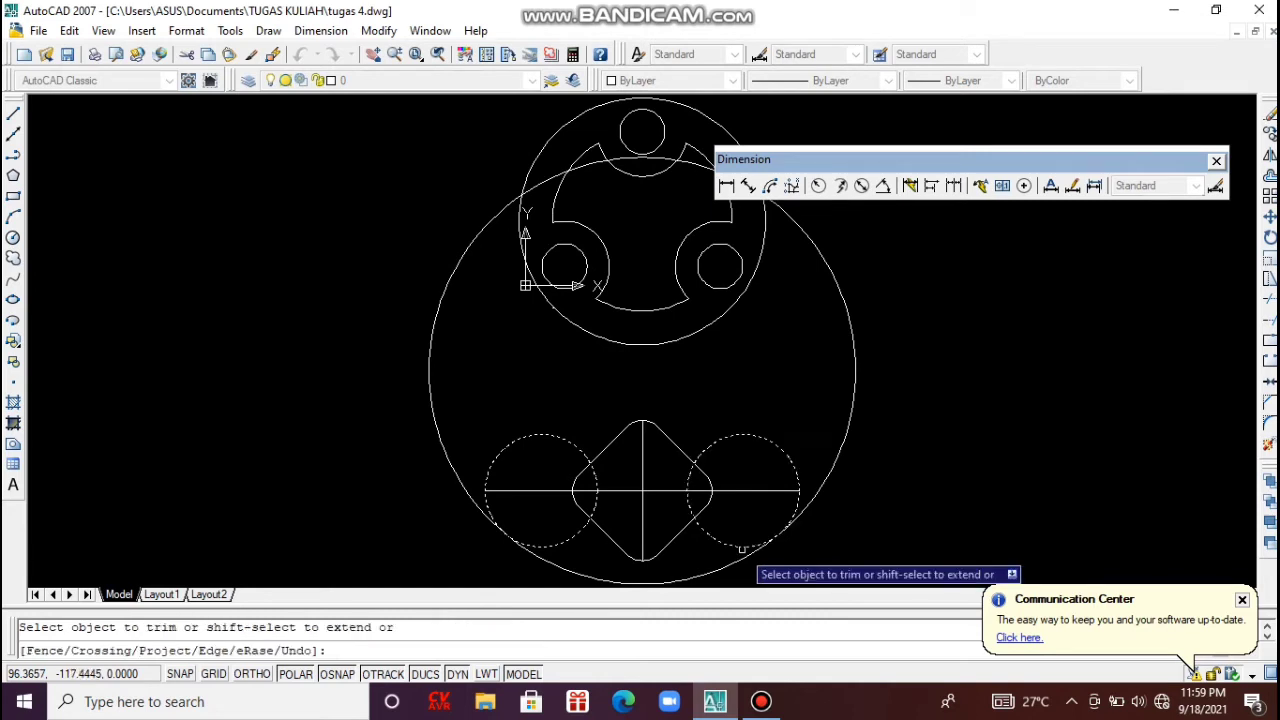
pyautogui.click(835, 480)
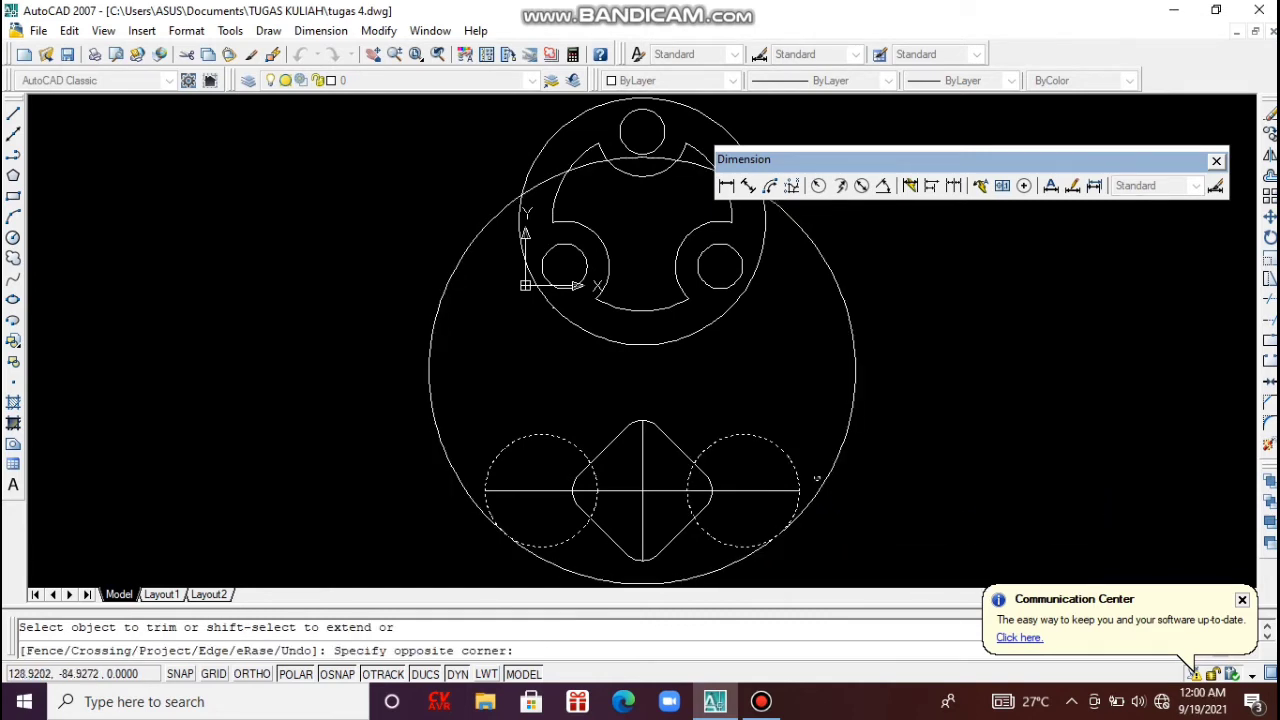
pyautogui.click(855, 469)
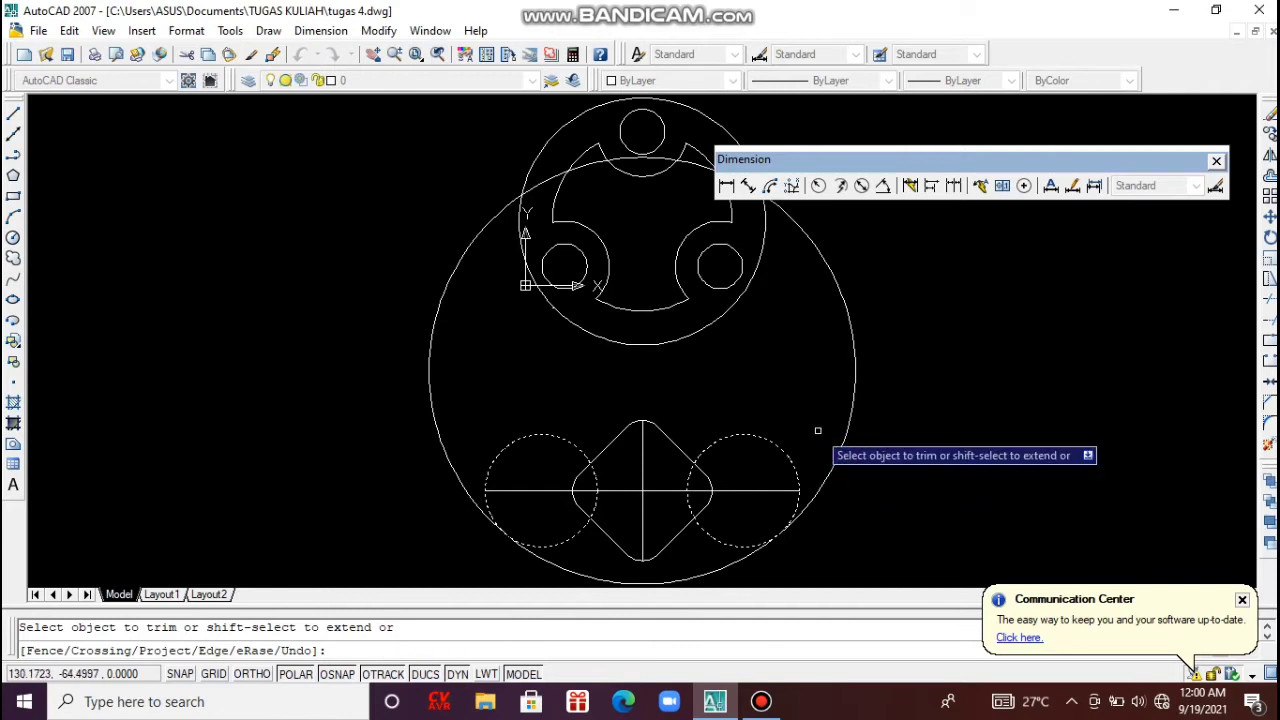
pyautogui.press('Escape')
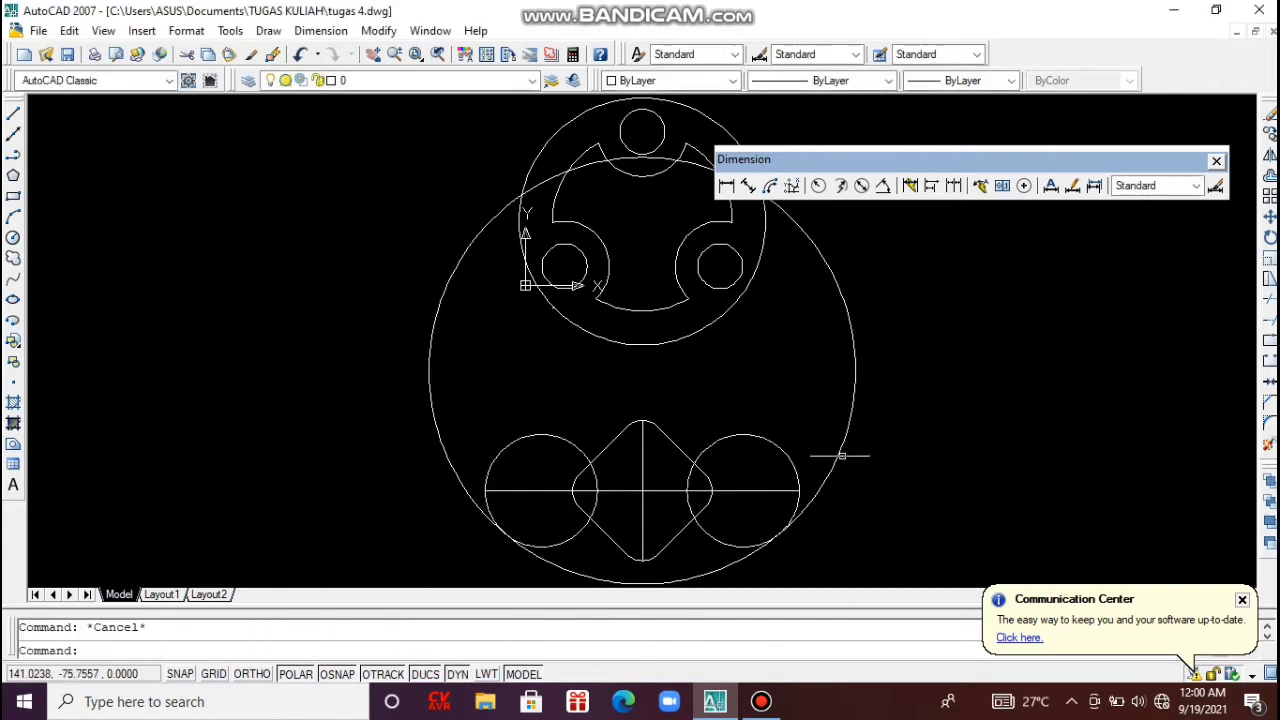
# Try shifting the radius 95 circle slightly up and further down along its vertical axis, and return its centre to the starting point.
pyautogui.click(855, 469)
pyautogui.click(814, 428)
pyautogui.click(642, 371)
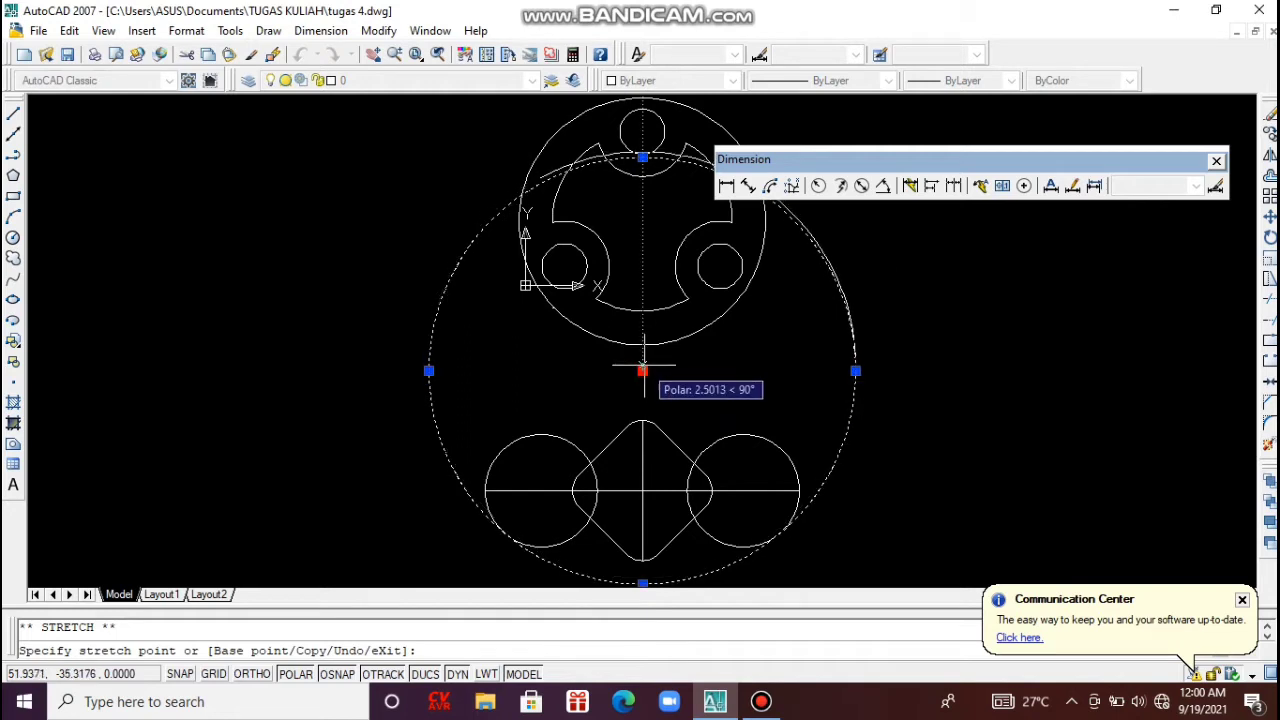
pyautogui.click(642, 361)
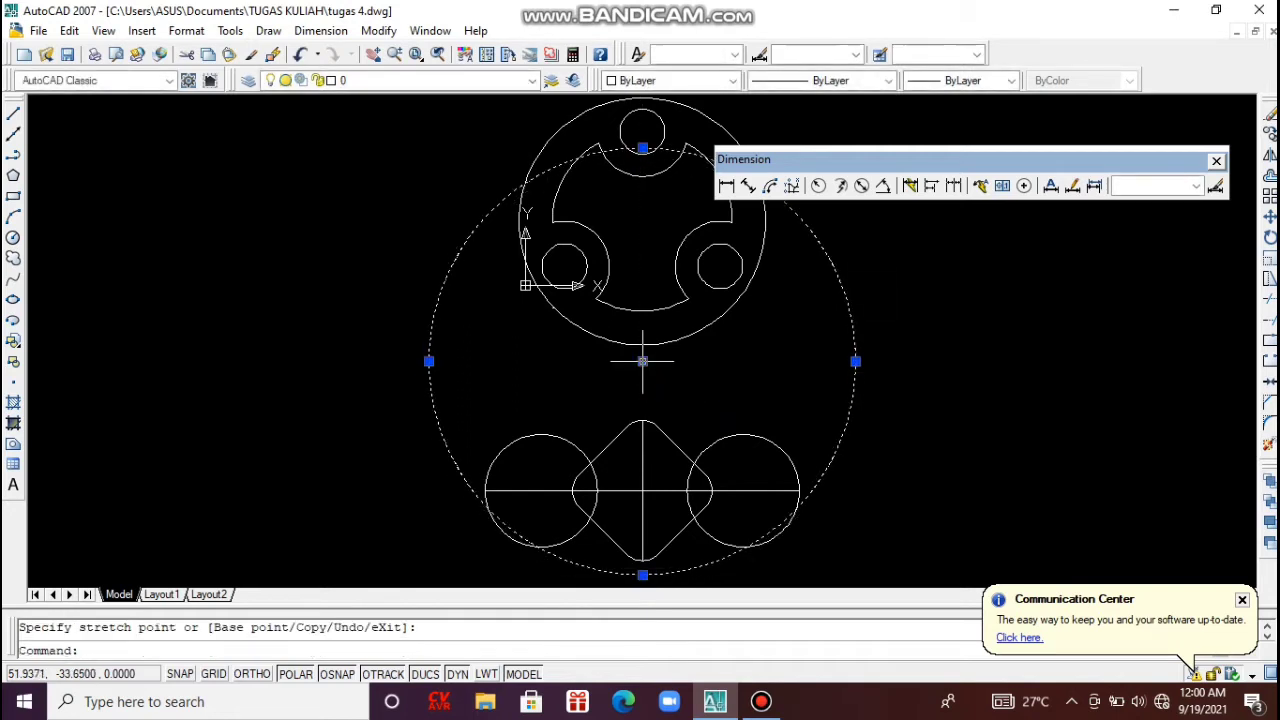
pyautogui.click(642, 361)
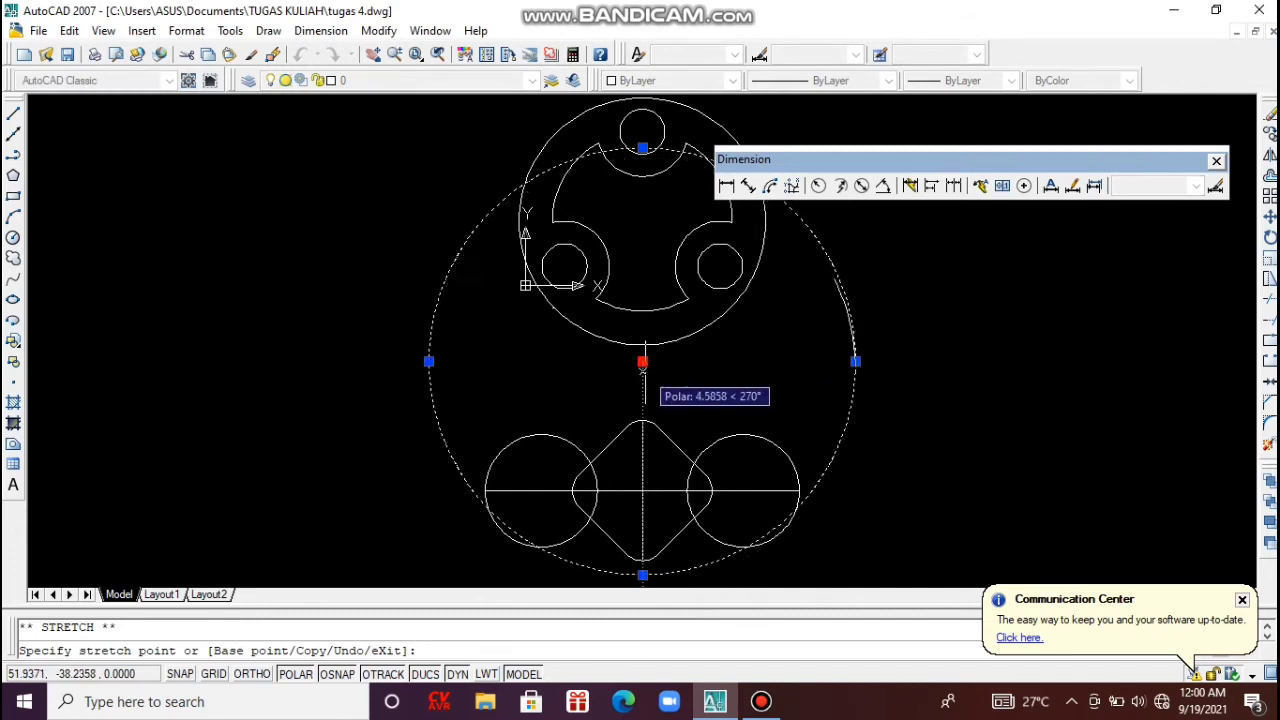
pyautogui.click(642, 416)
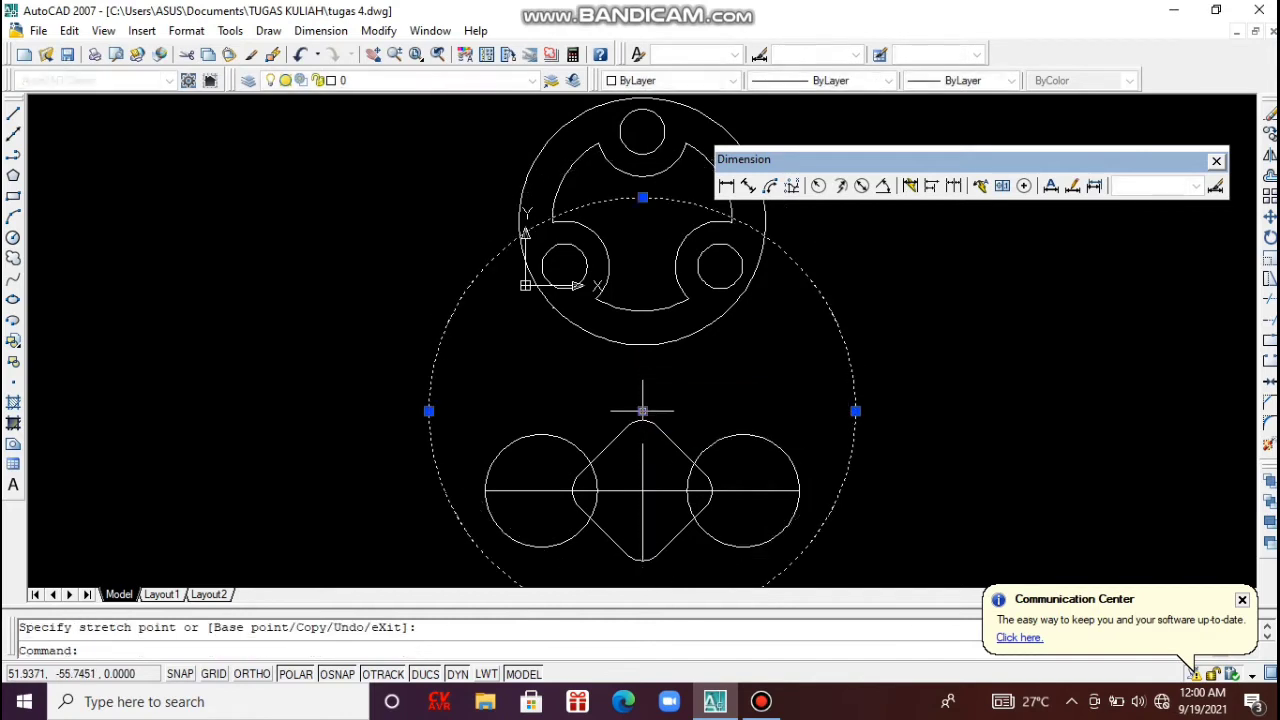
pyautogui.click(643, 409)
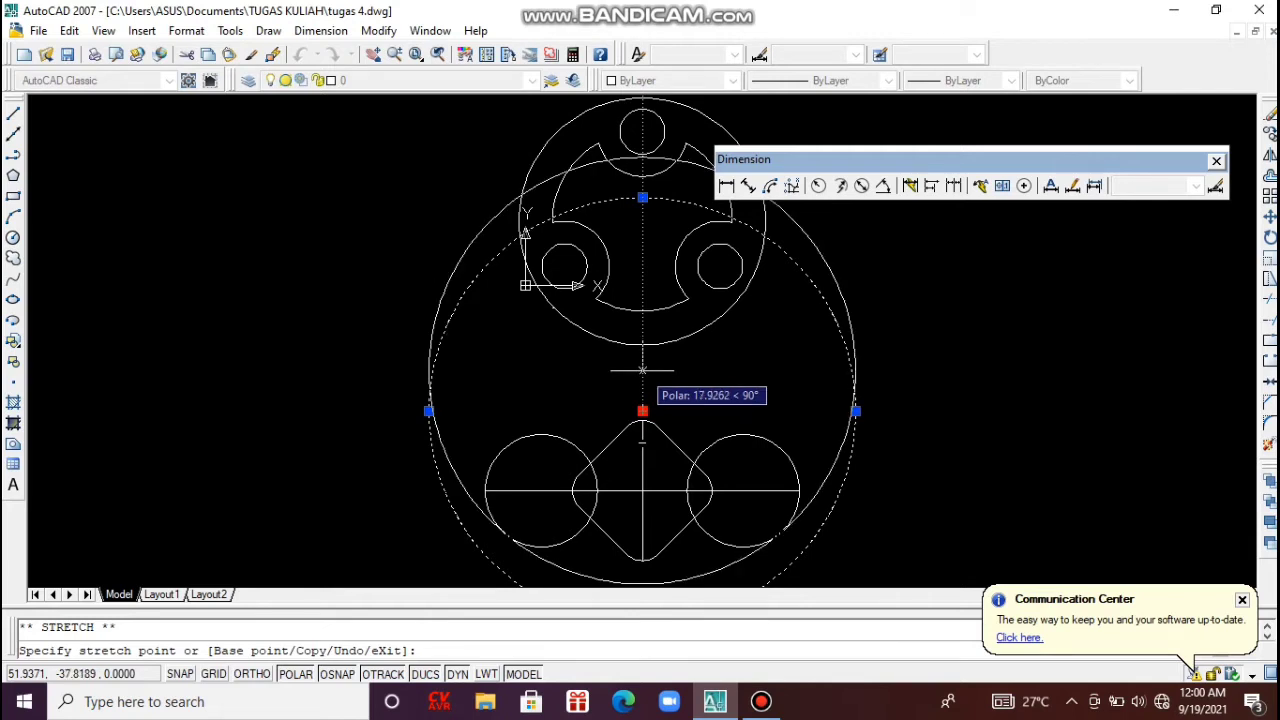
pyautogui.click(642, 370)
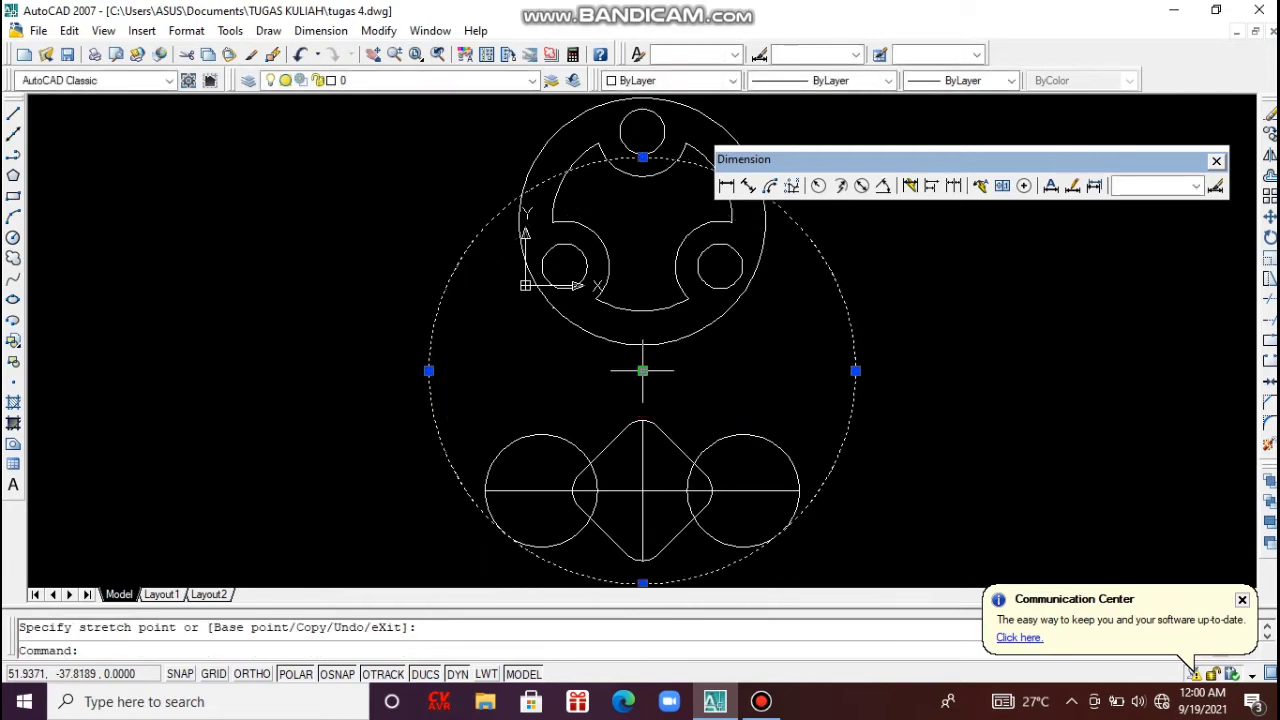
pyautogui.press('Escape')
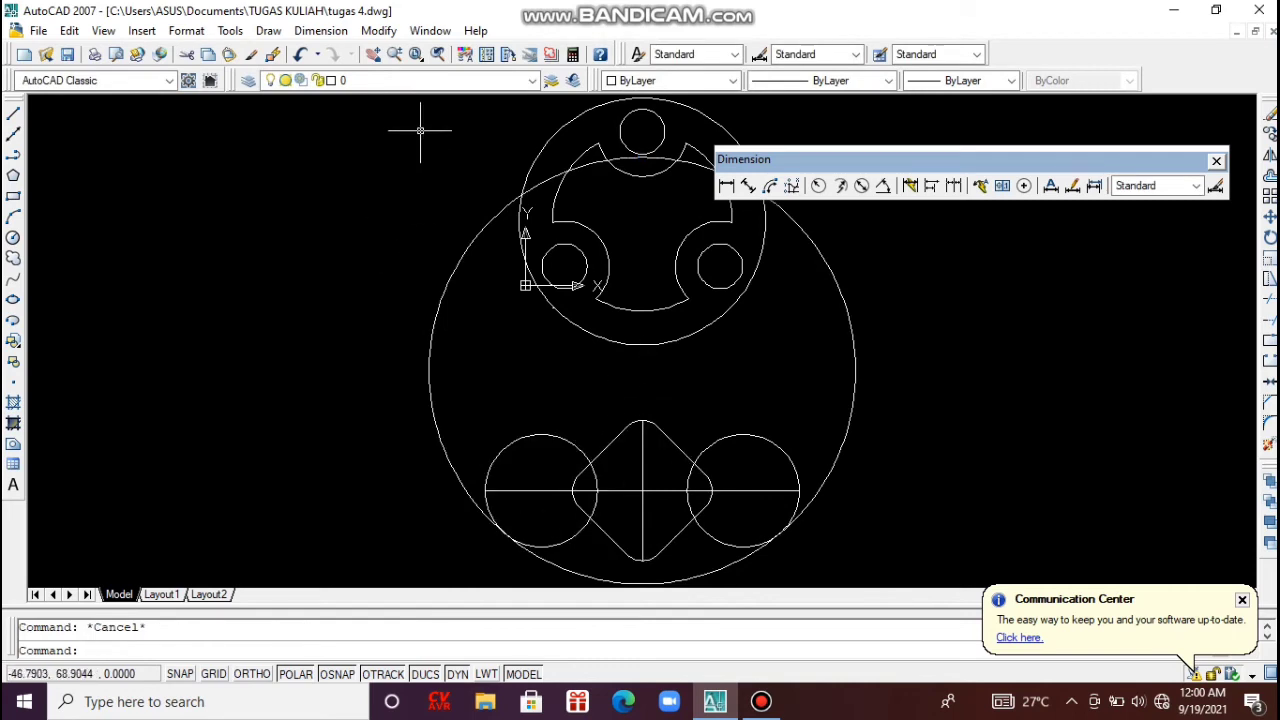
# Move the radius 95 circle 0.0003 straight up, checking its contact with the lower left of the left diameter 50 circle.
pyautogui.click(416, 54)
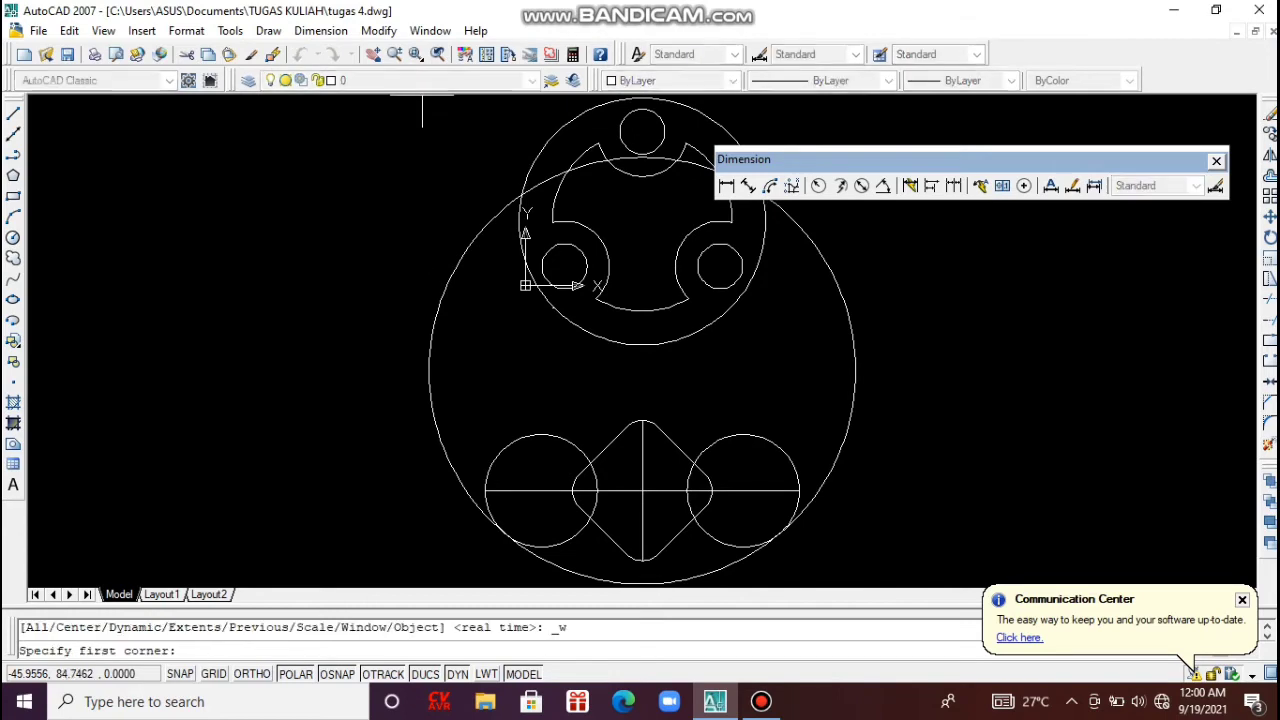
pyautogui.click(437, 503)
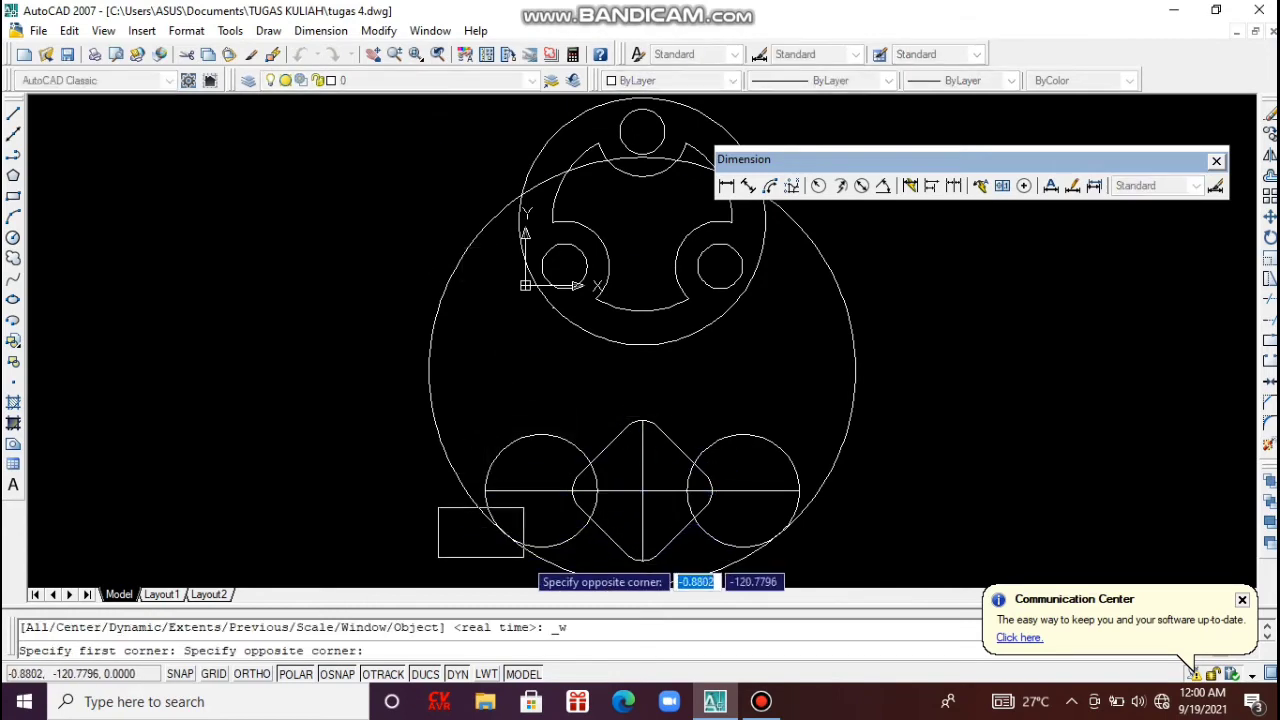
pyautogui.click(544, 551)
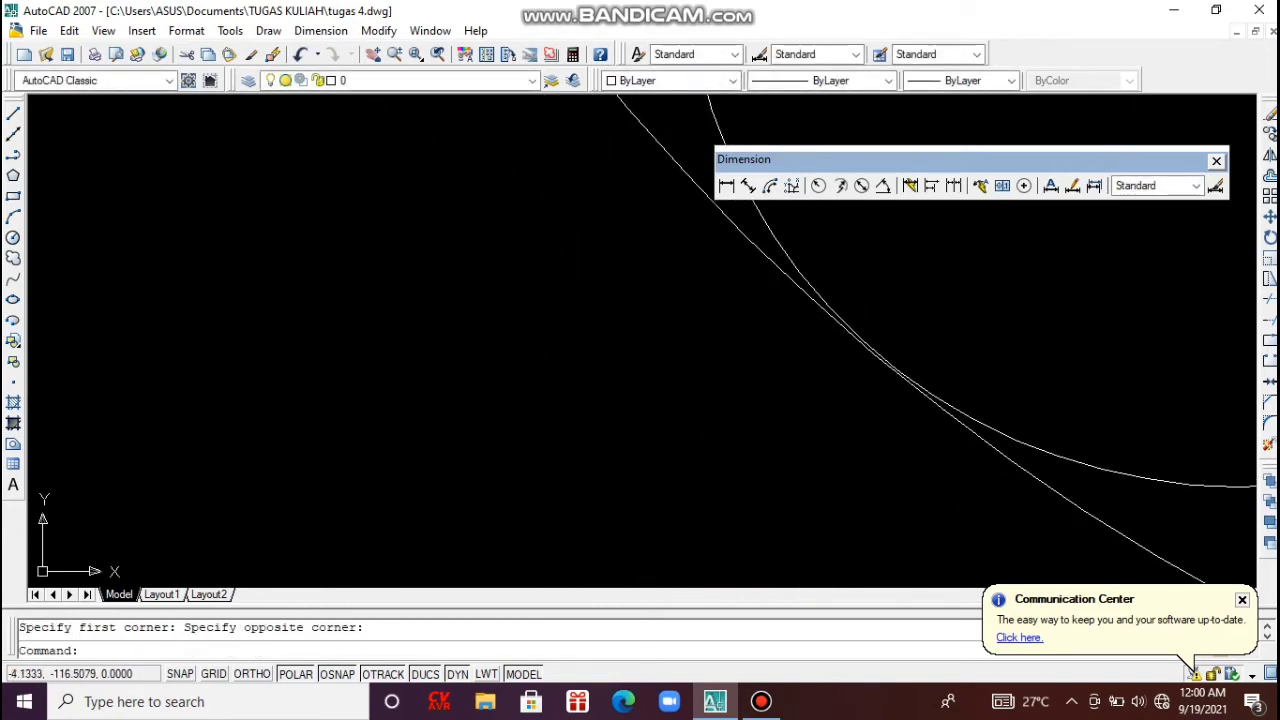
pyautogui.write('m')
pyautogui.press('Return')
pyautogui.click(396, 421)
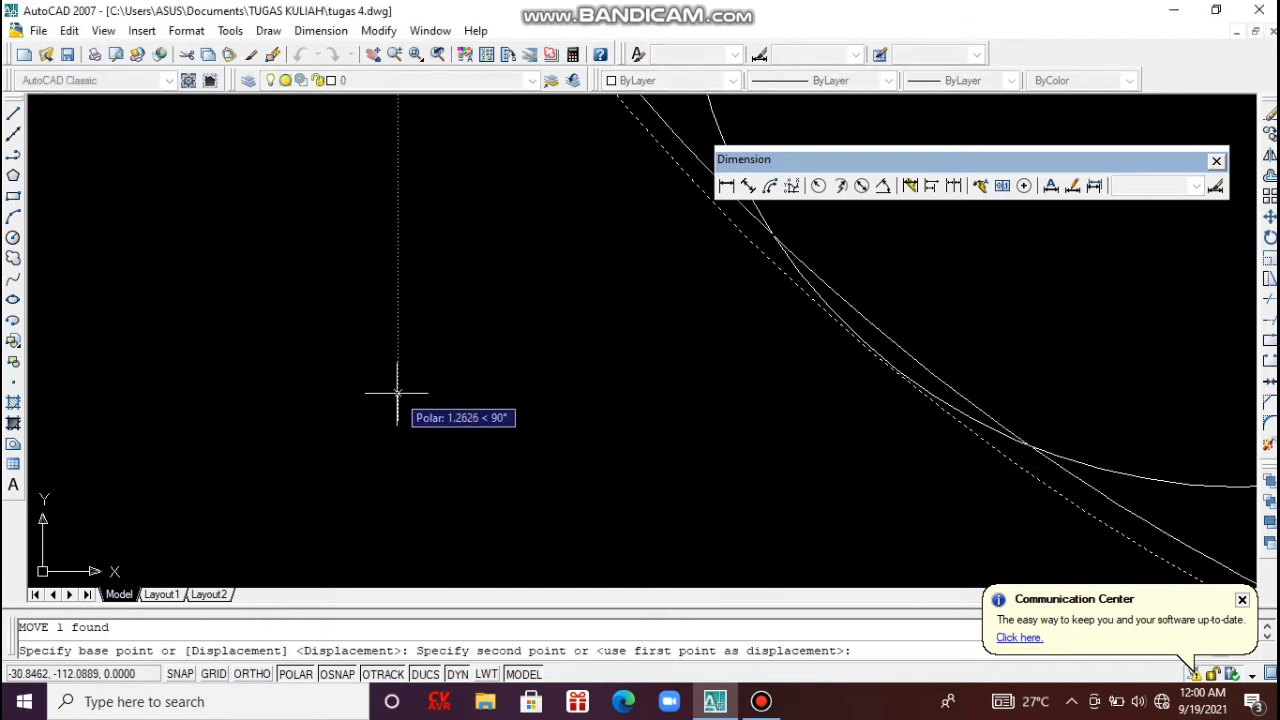
pyautogui.write('0.000')
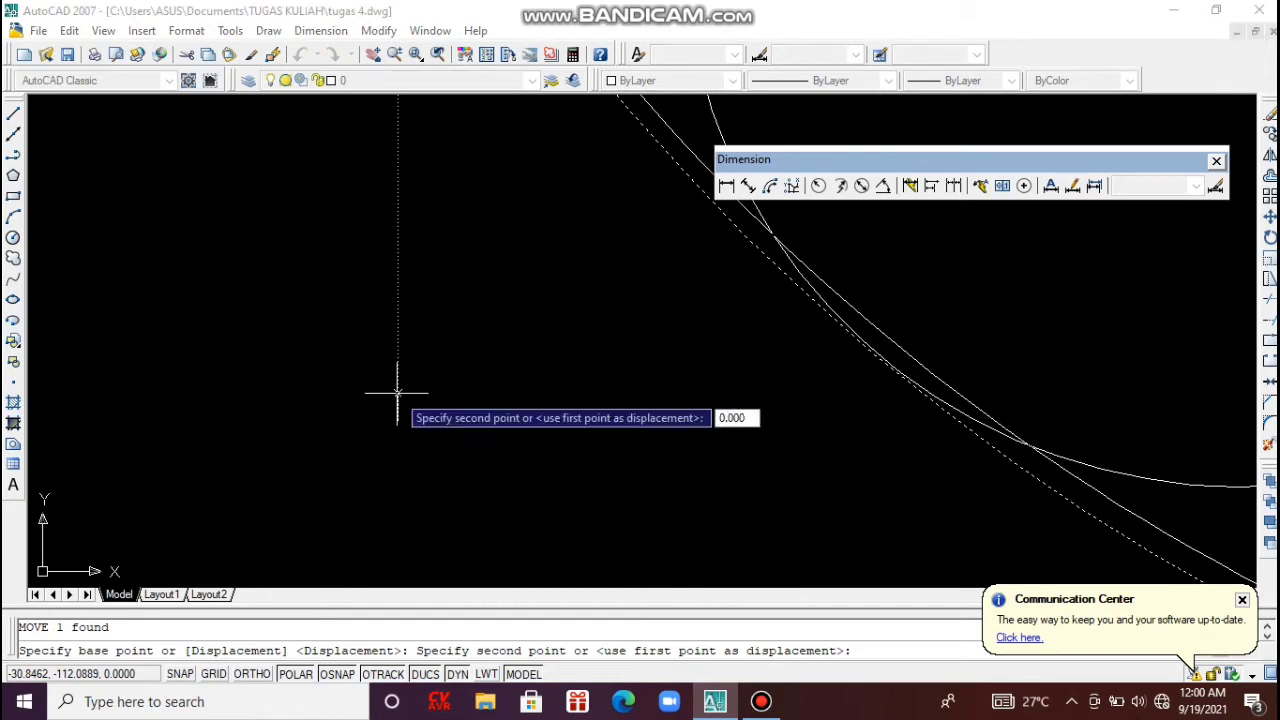
pyautogui.write('3')
pyautogui.press('Return')
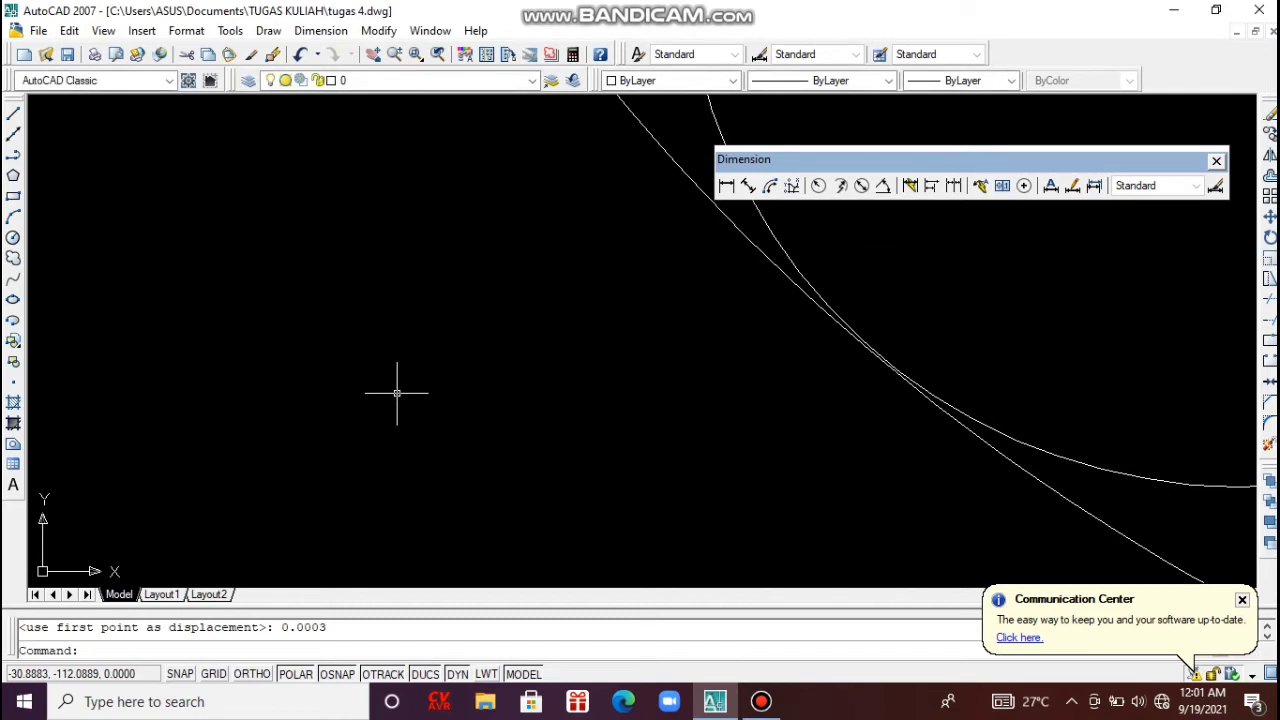
# Move the radius 95 circle 0.0045 straight up towards the left diameter 50 circle.
pyautogui.click(708, 302)
pyautogui.click(643, 180)
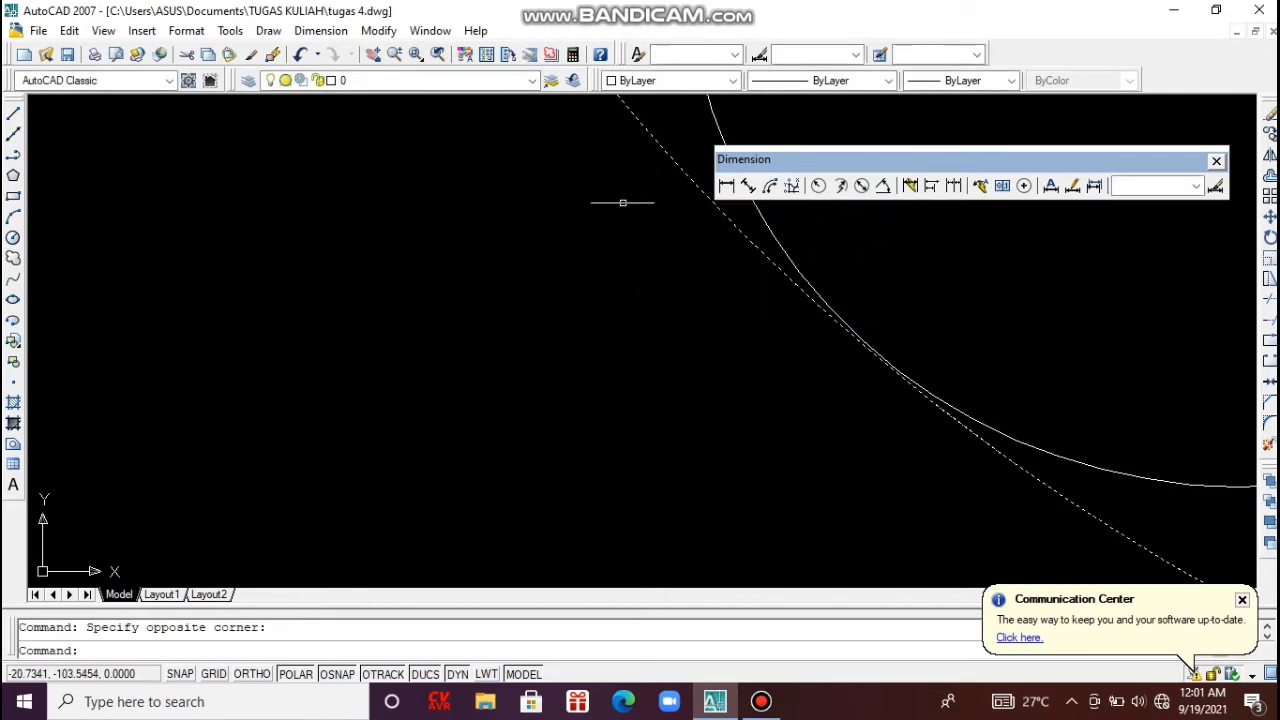
pyautogui.write('m')
pyautogui.press('Return')
pyautogui.click(527, 322)
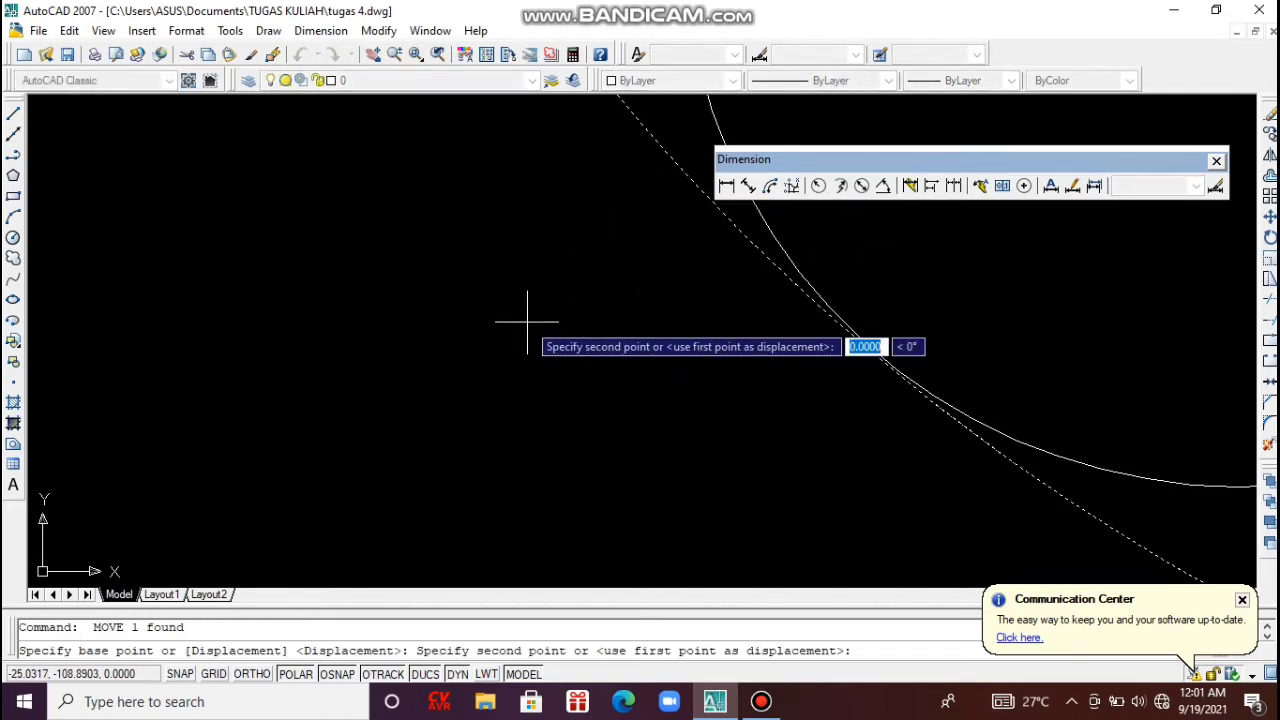
pyautogui.write('0.')
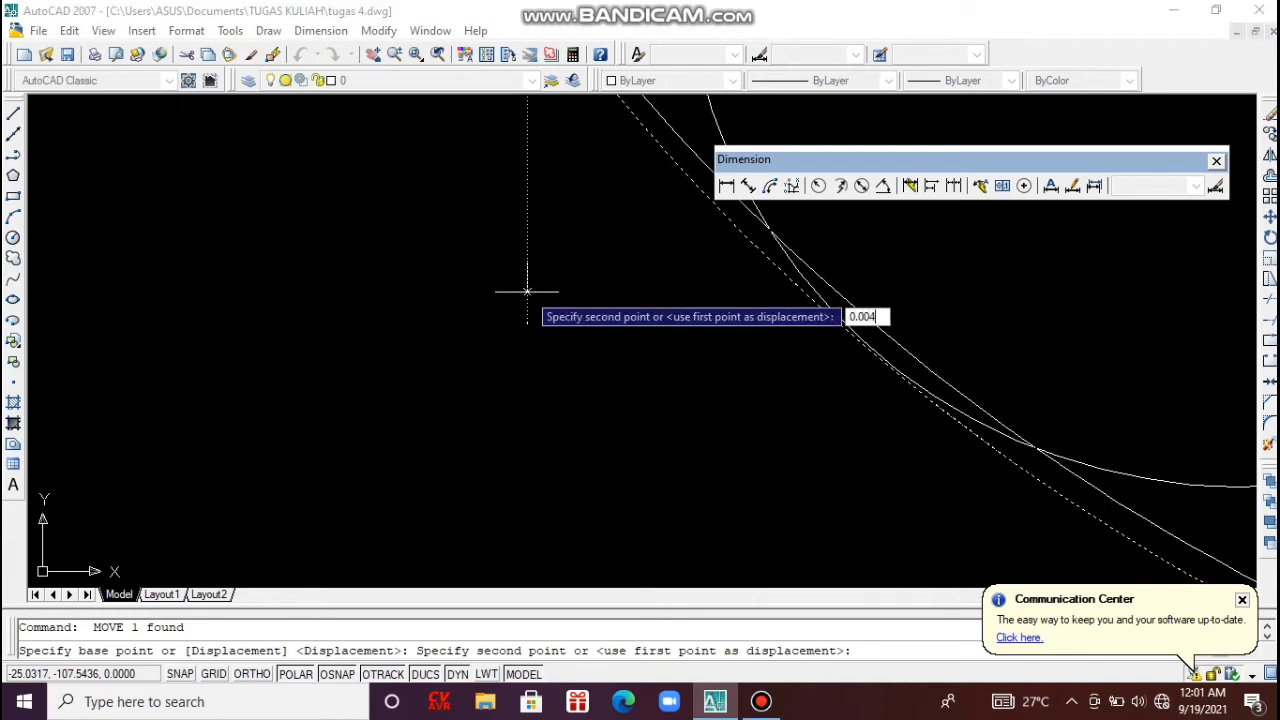
pyautogui.press('Return')
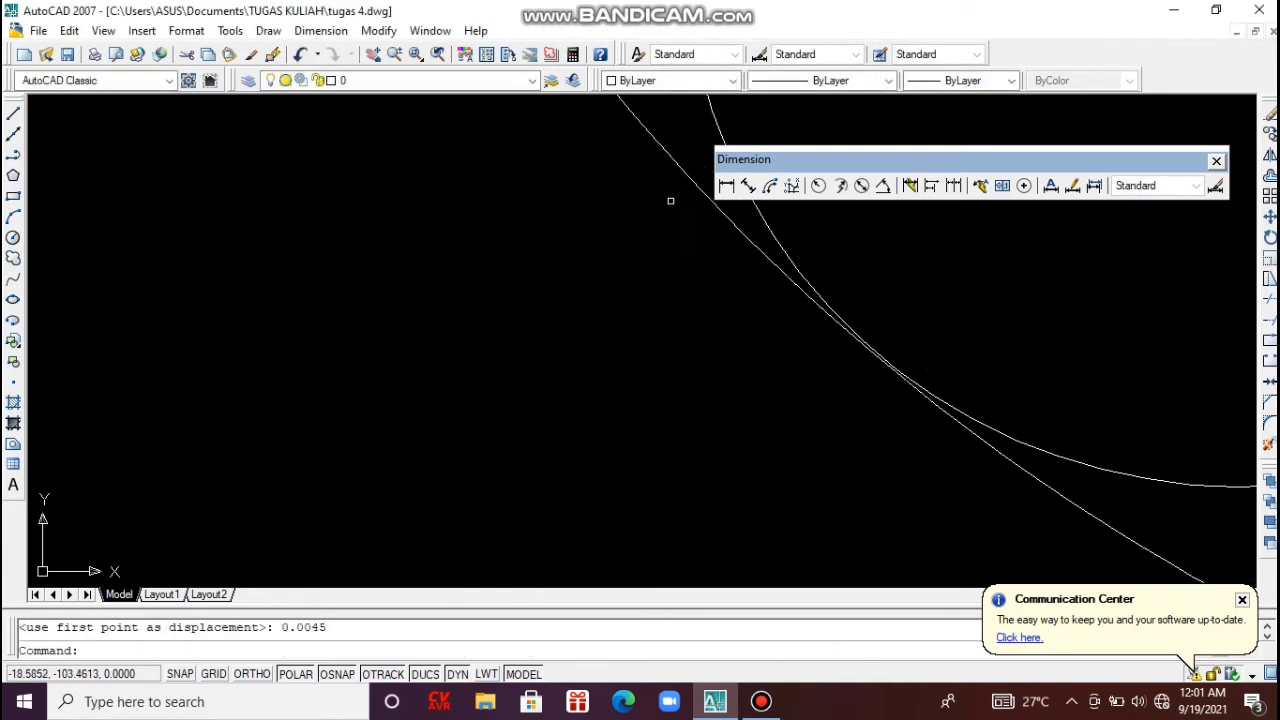
# Move the radius 95 circle a further 0.01 straight up.
pyautogui.click(670, 201)
pyautogui.click(634, 129)
pyautogui.press('Return')
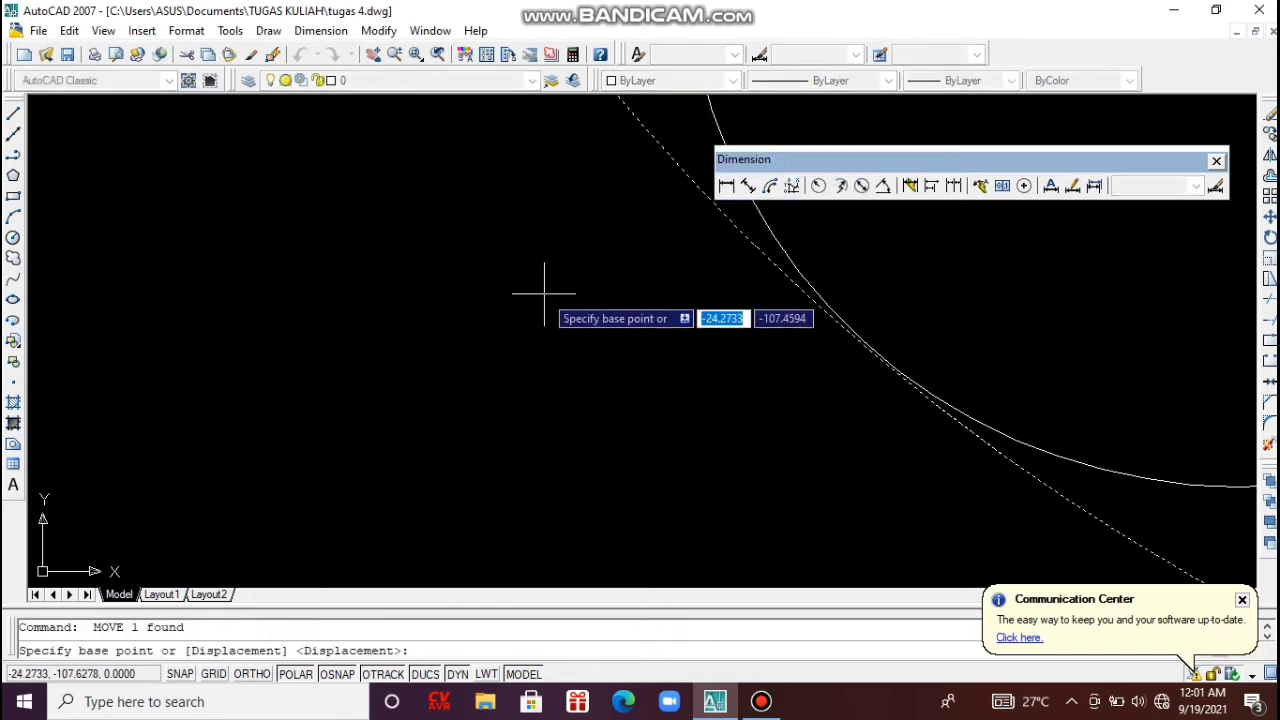
pyautogui.click(513, 328)
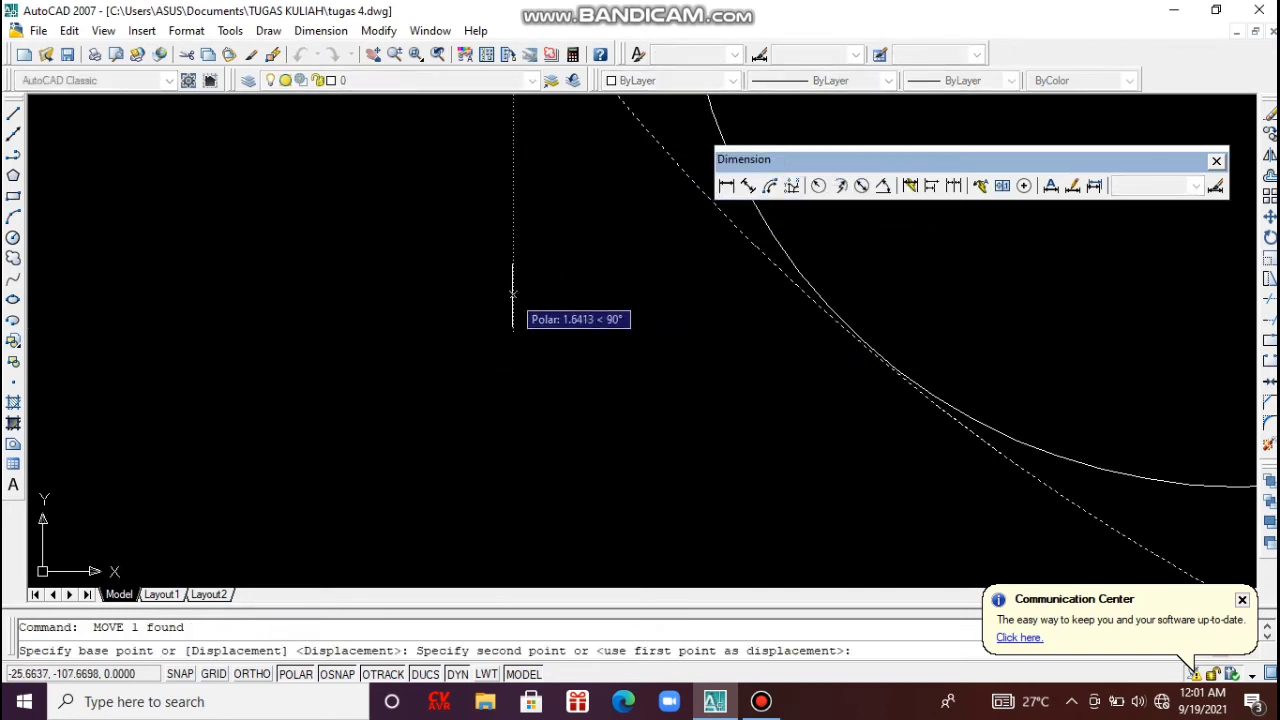
pyautogui.write('0')
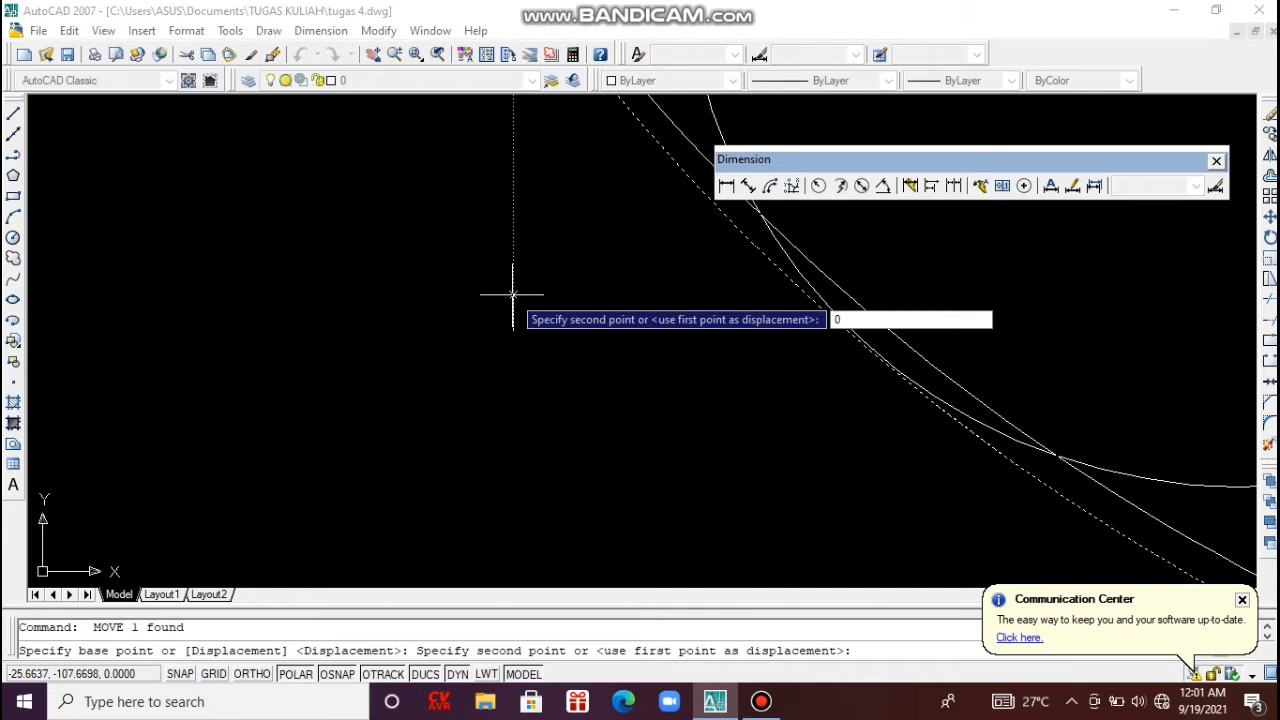
pyautogui.write(',')
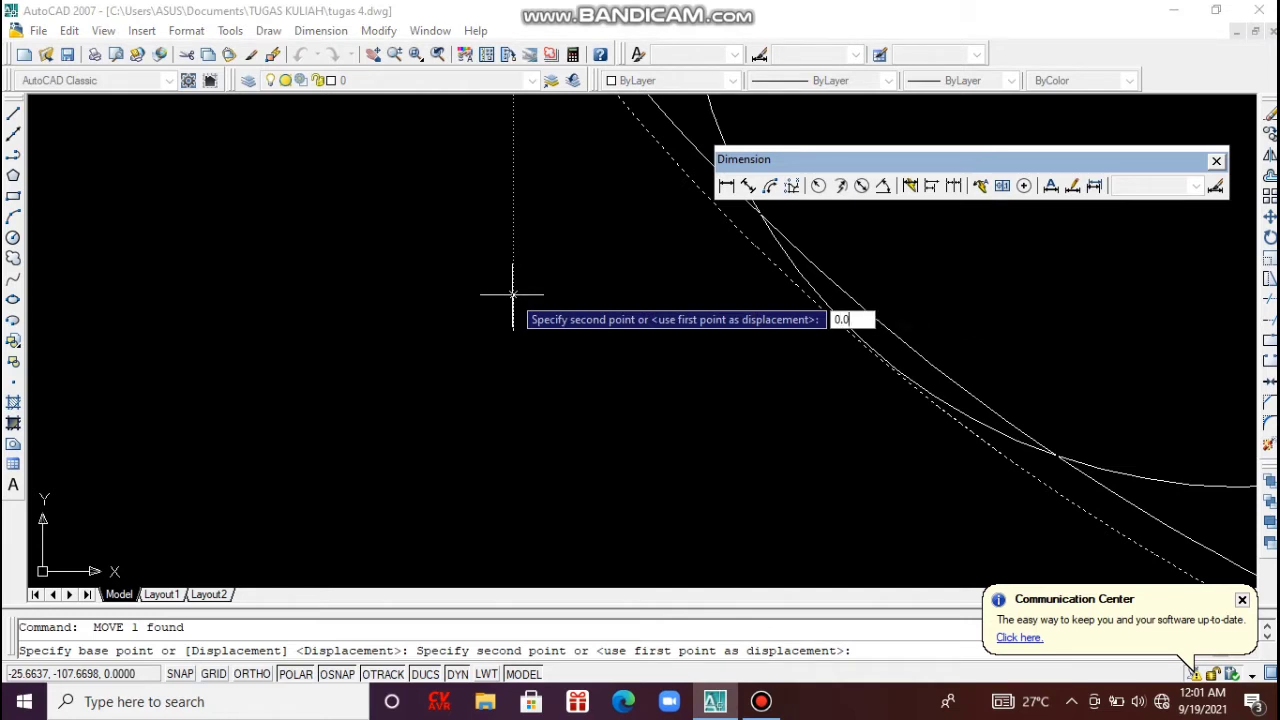
pyautogui.write('01')
pyautogui.press('Return')
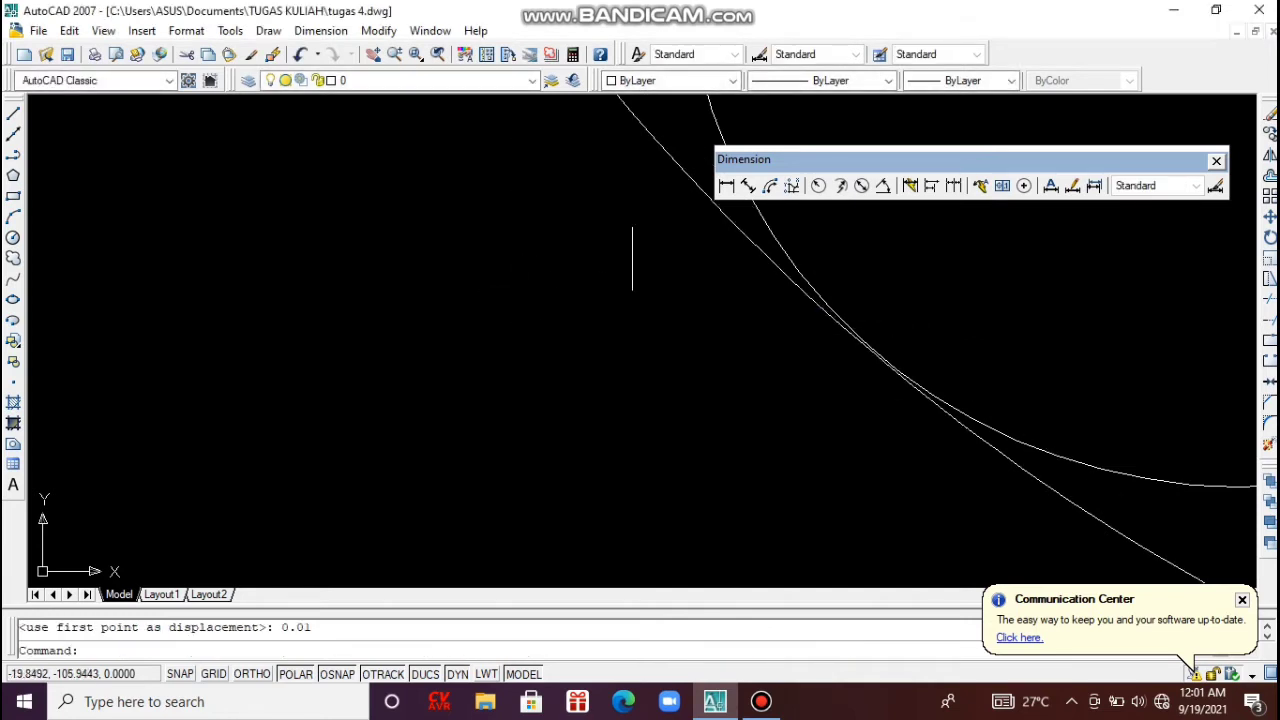
# Raise the radius 95 circle by another 0.1 vertically so it meets the lower left of the diameter 50 circle.
pyautogui.click(673, 215)
pyautogui.click(618, 183)
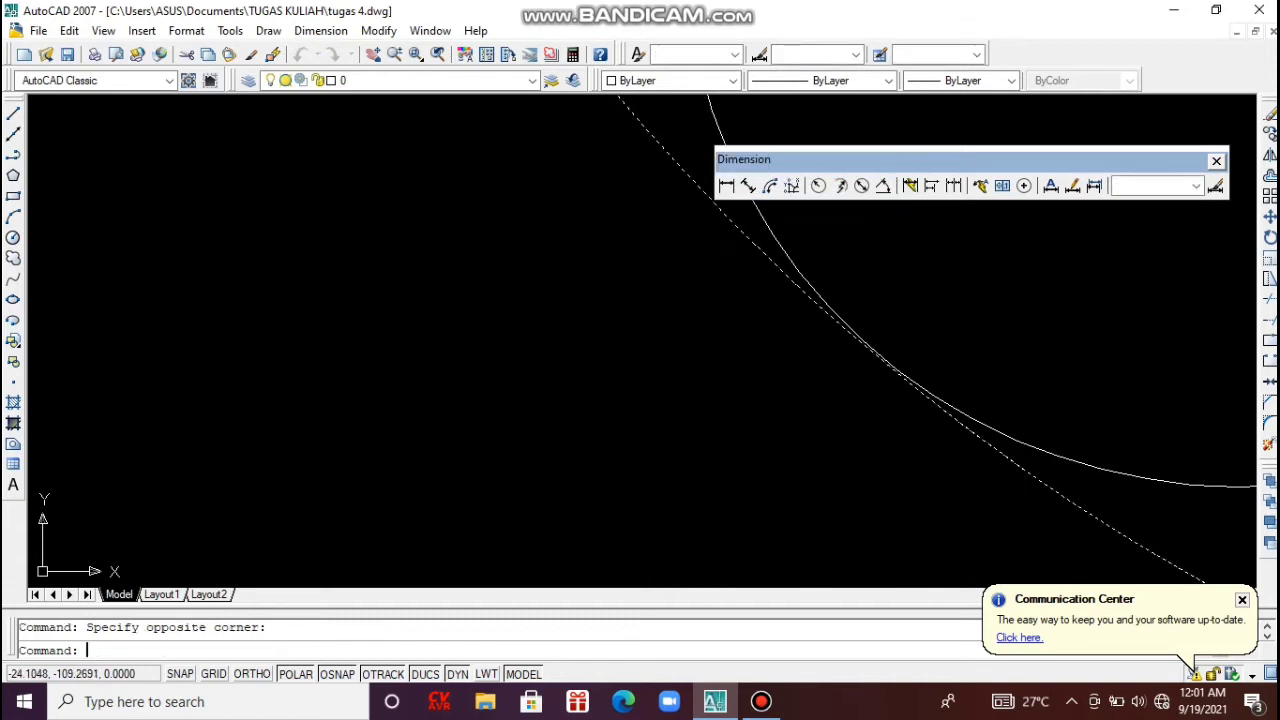
pyautogui.write('m')
pyautogui.press('Return')
pyautogui.click(480, 376)
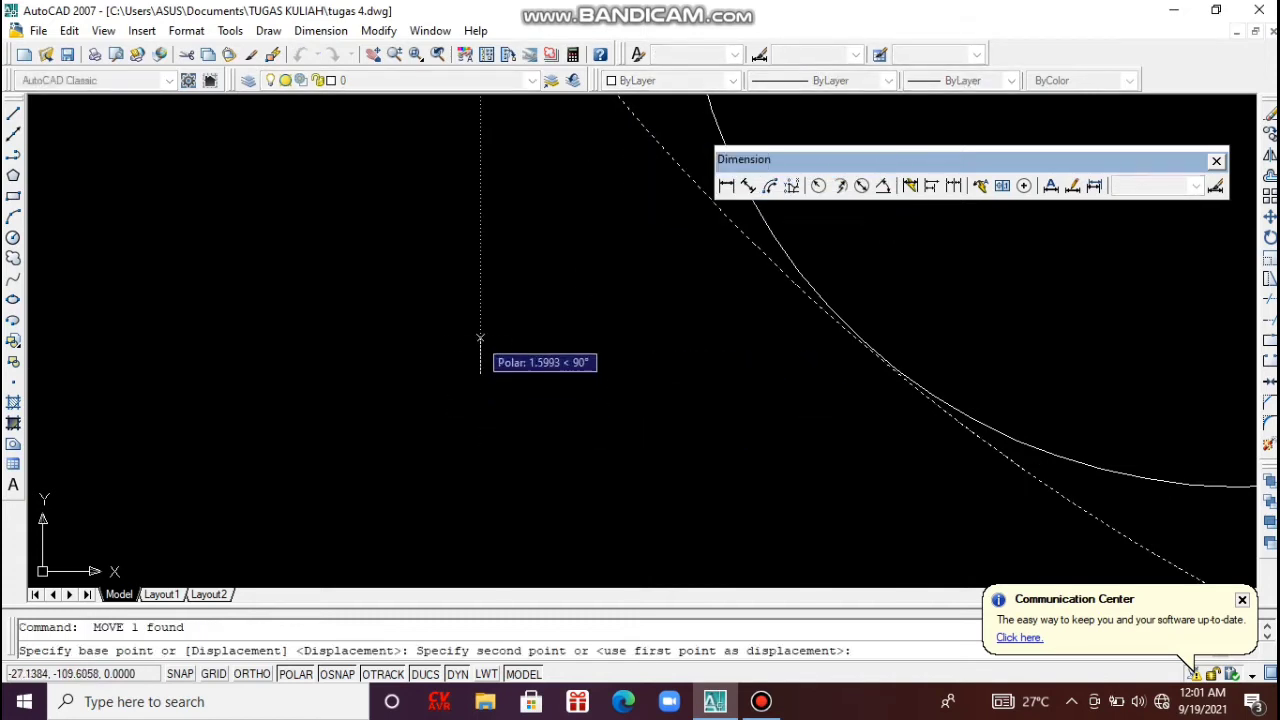
pyautogui.write('0.1')
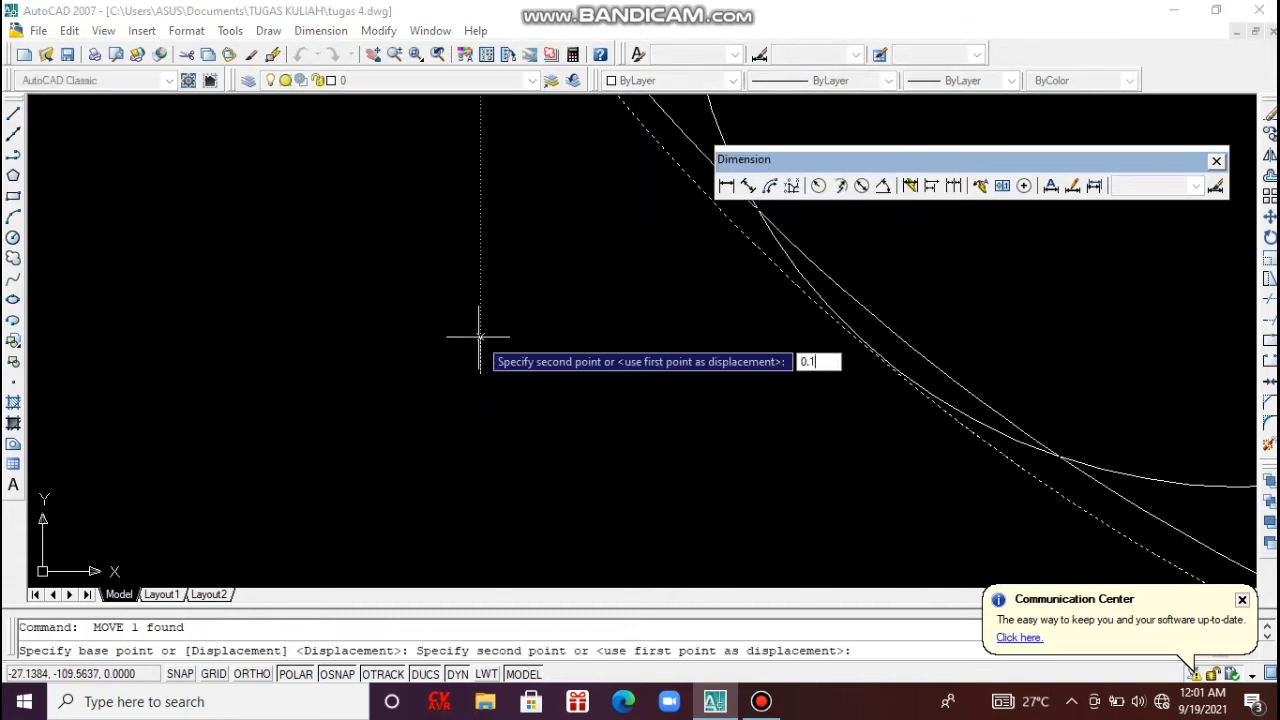
pyautogui.press('Return')
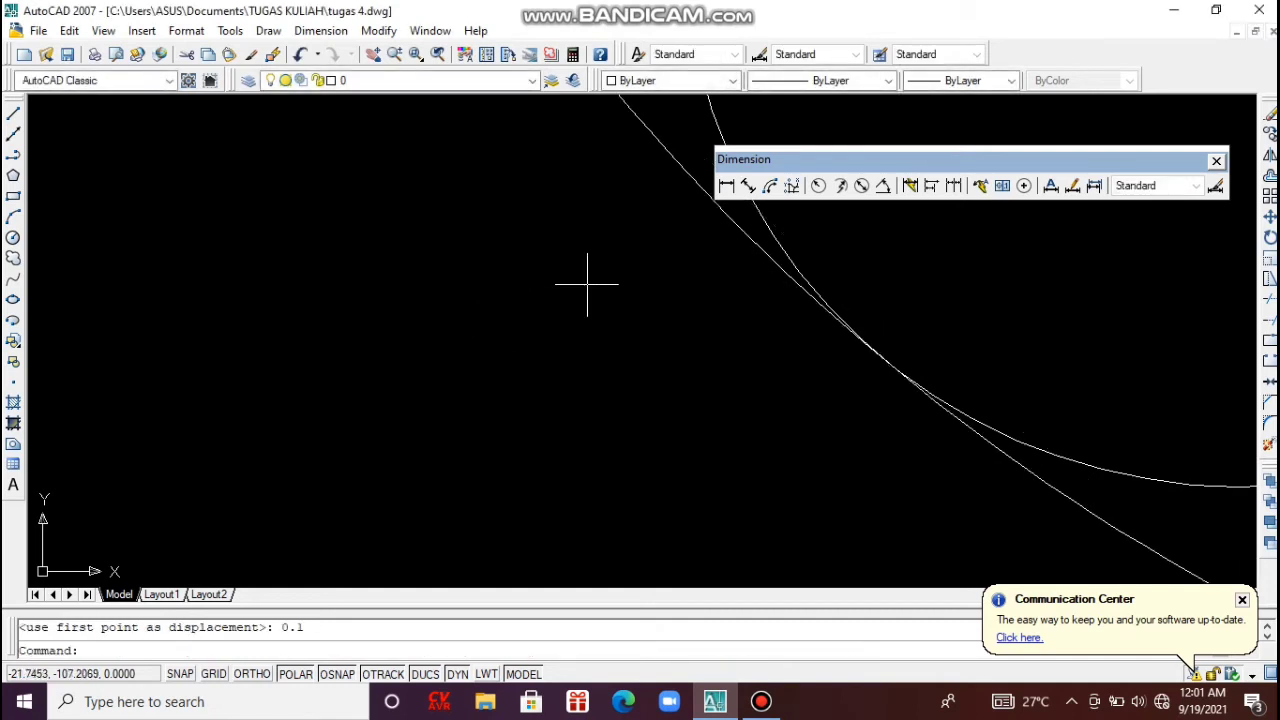
pyautogui.write('tr')
pyautogui.press('Return')
pyautogui.press('Return')
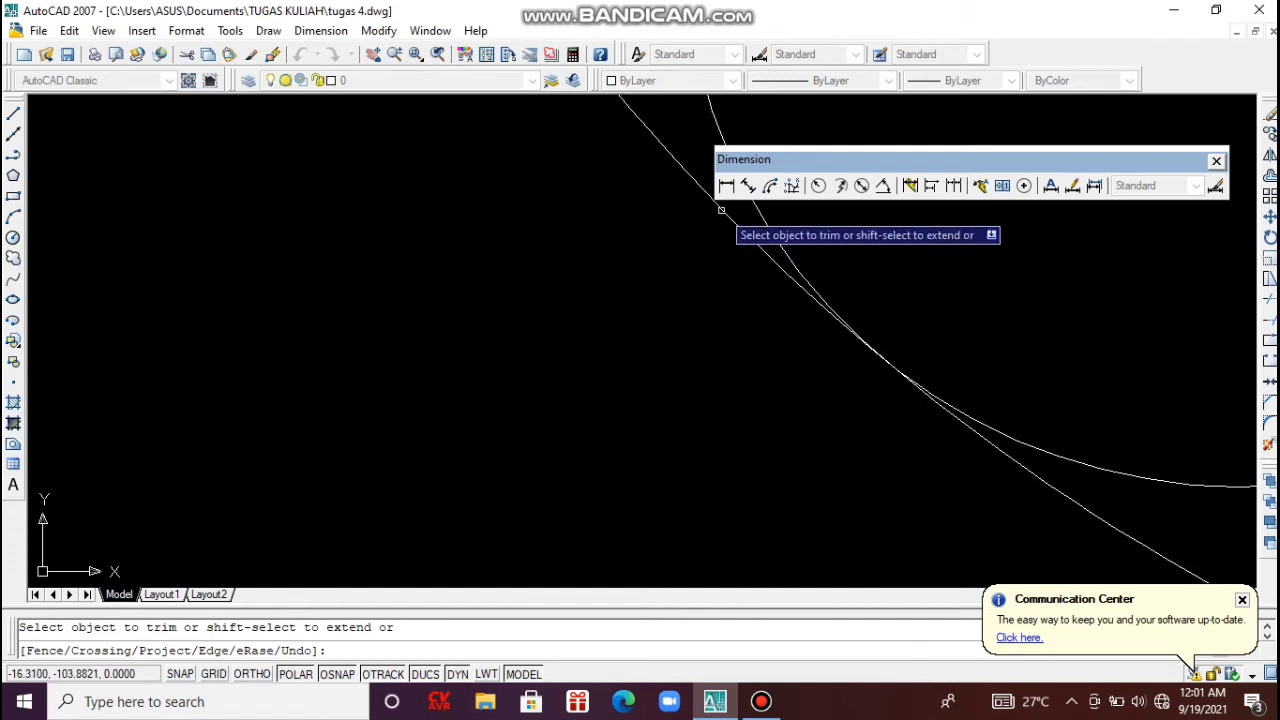
pyautogui.press('Escape')
# Move the radius 95 circle 0.001 straight up.
pyautogui.click(694, 232)
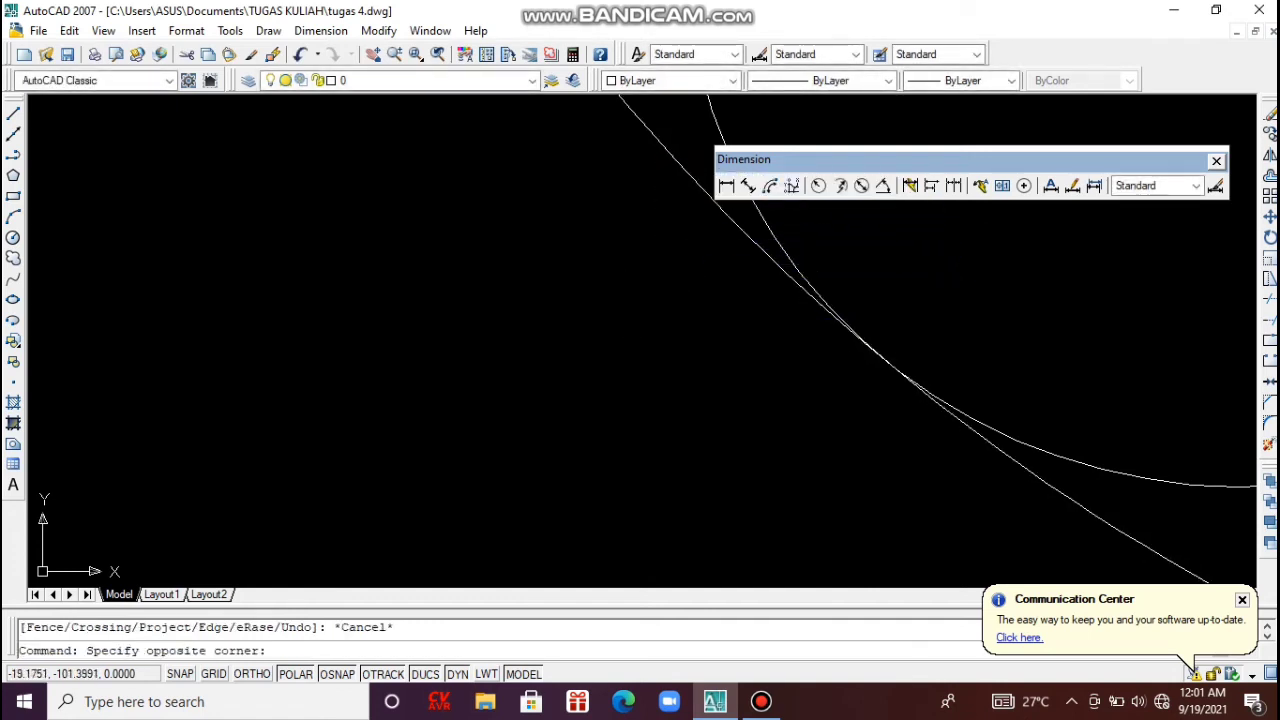
pyautogui.click(639, 172)
pyautogui.write('m')
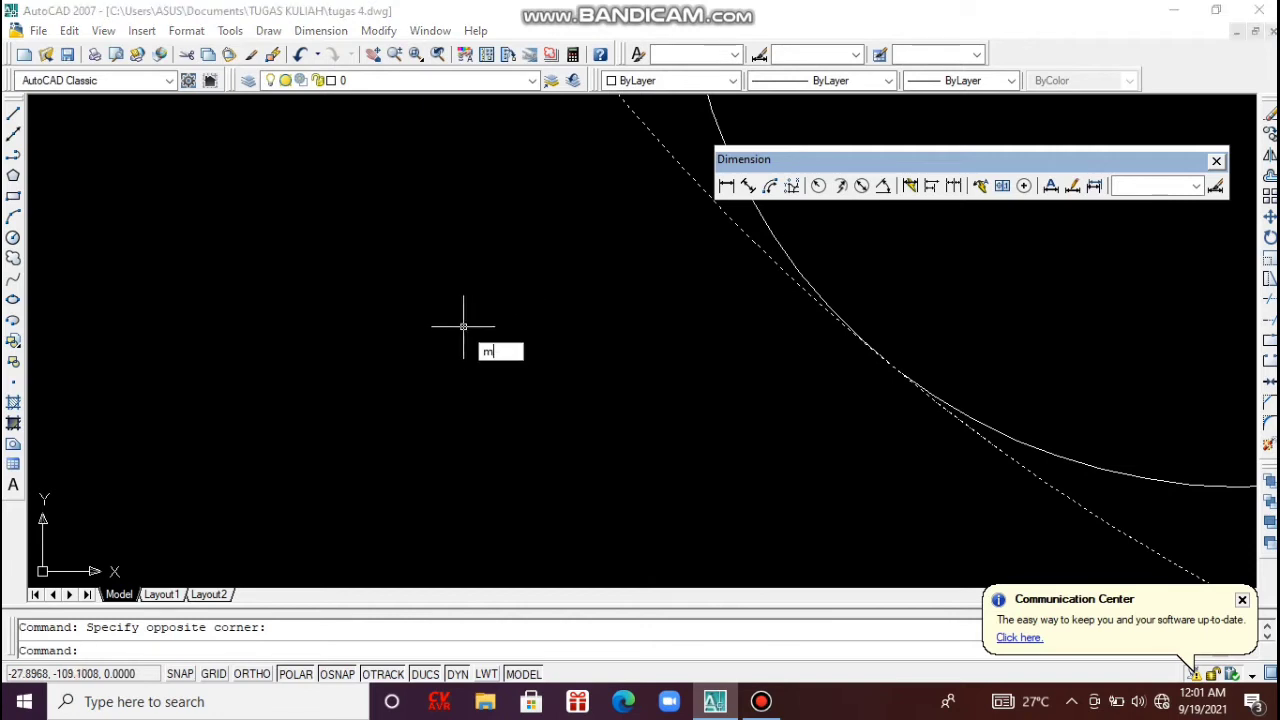
pyautogui.press('Return')
pyautogui.click(448, 375)
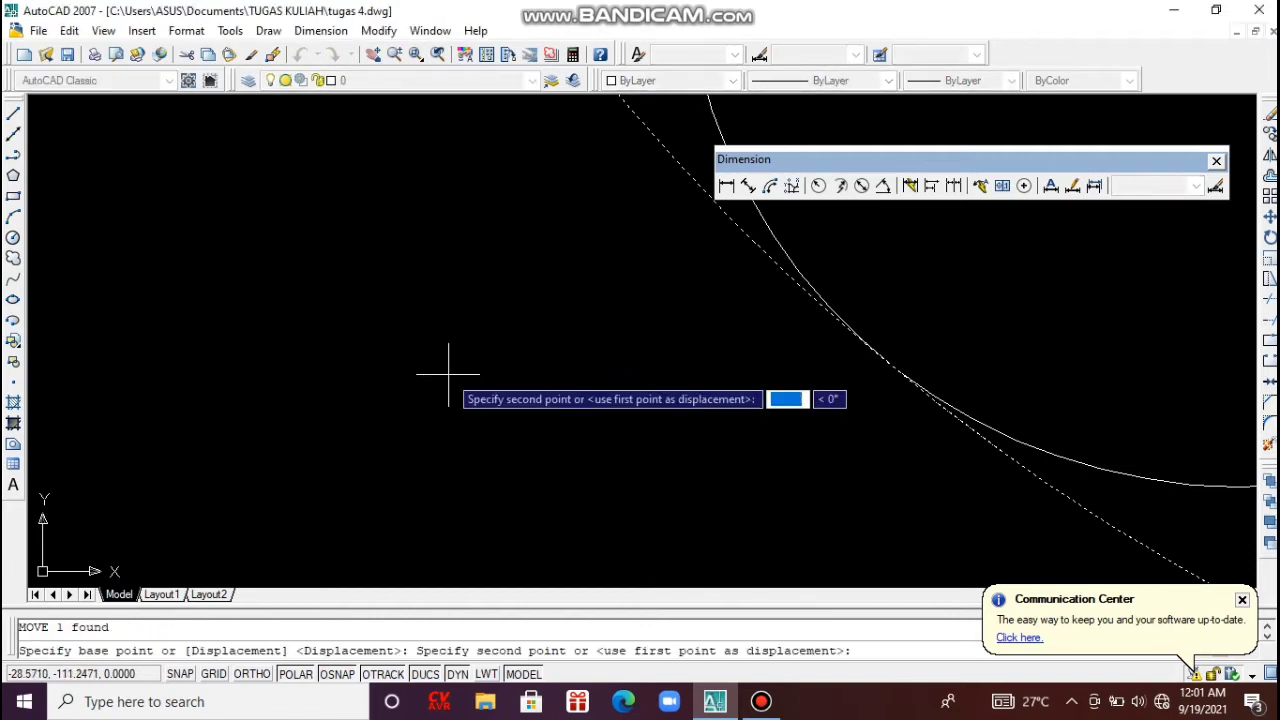
pyautogui.write('0.0')
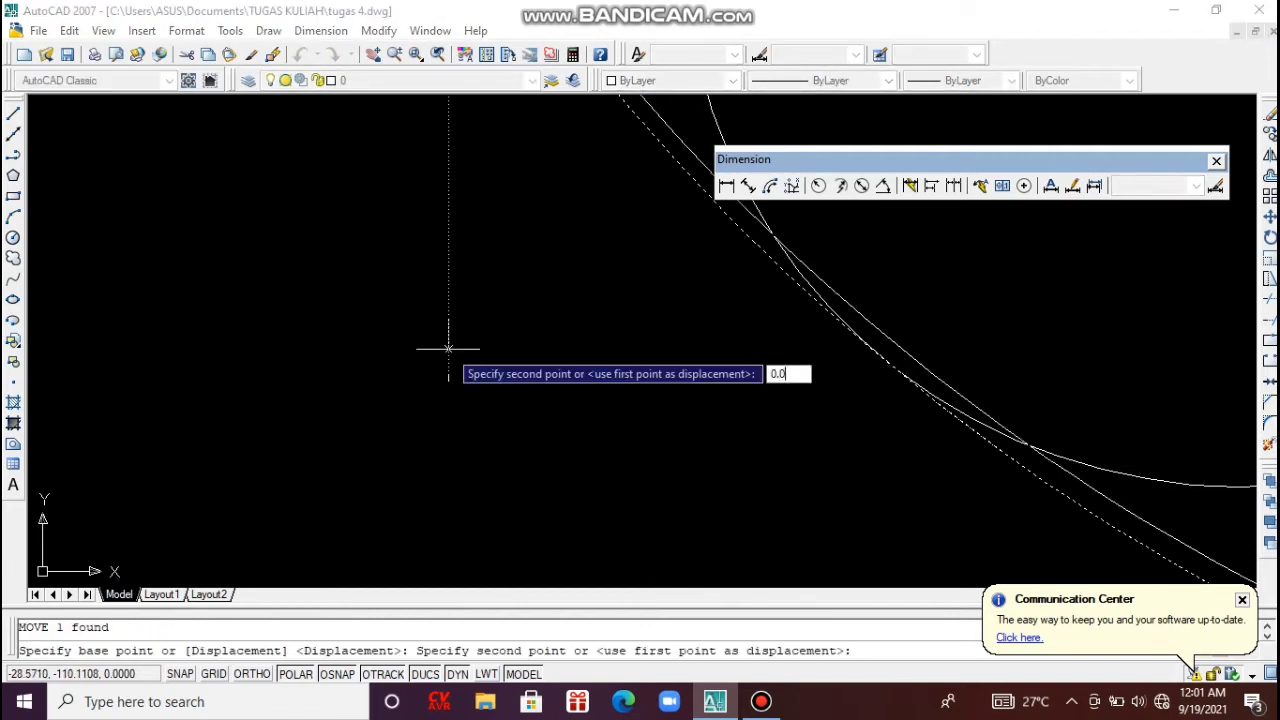
pyautogui.write('01')
pyautogui.press('Return')
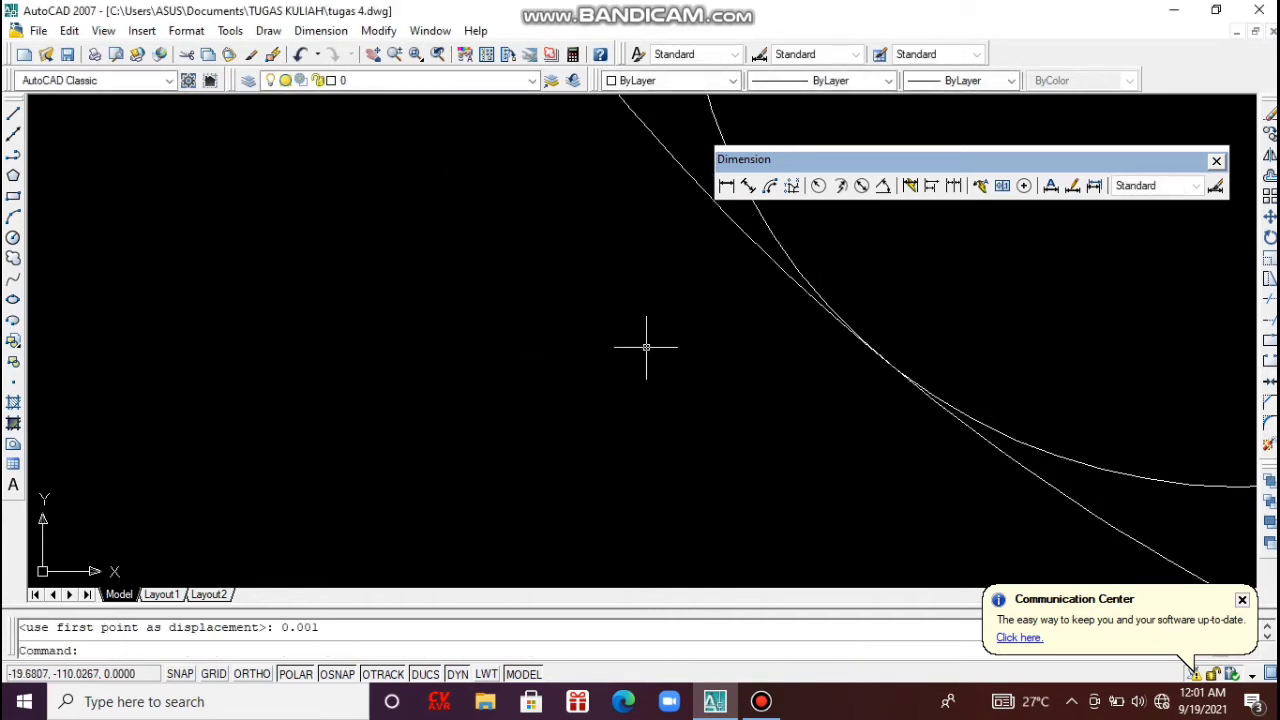
pyautogui.write('tr')
pyautogui.press('Return')
pyautogui.press('Return')
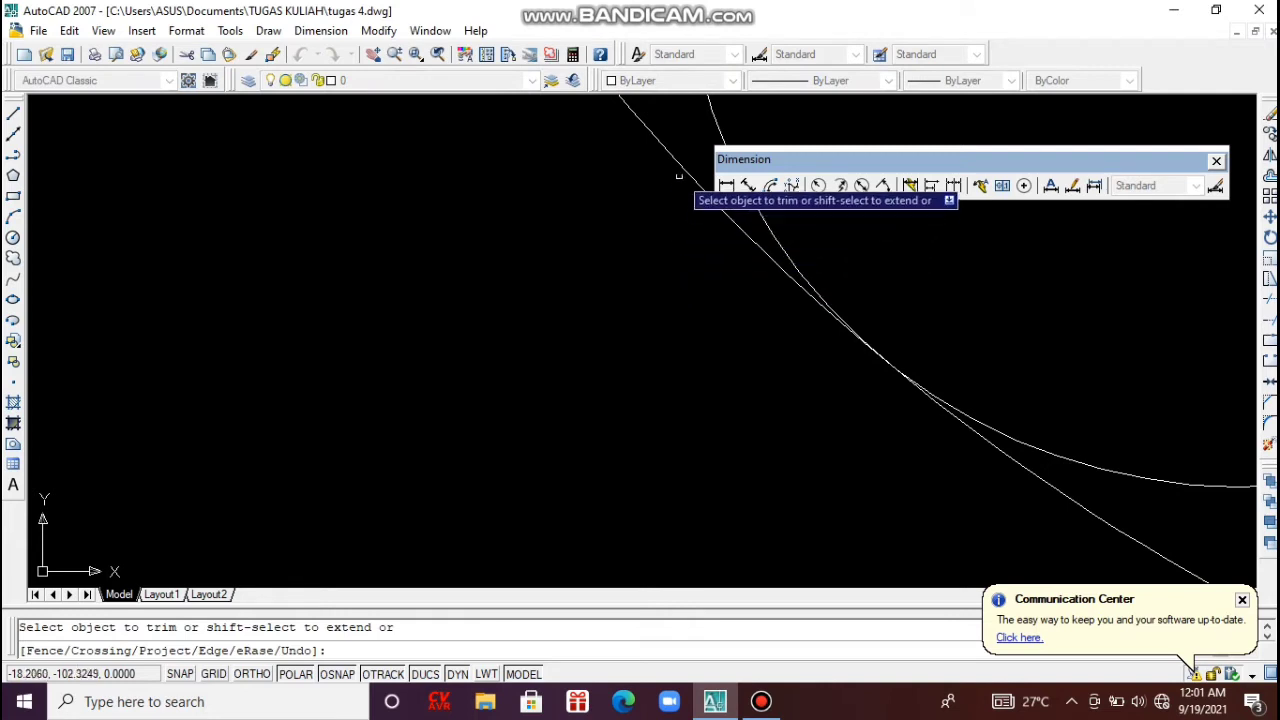
pyautogui.press('Escape')
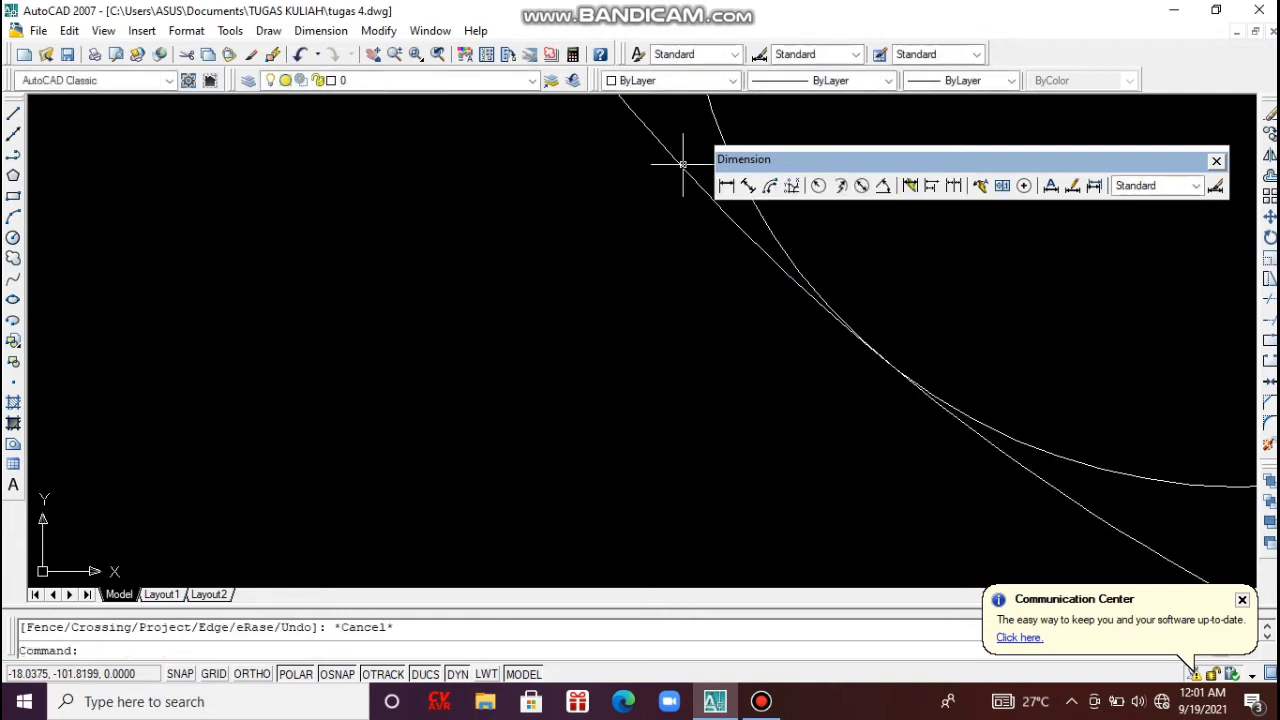
# Move the radius 95 circle 0.1 straight up so it crosses the lower left of the left diameter 50 circle.
pyautogui.click(693, 182)
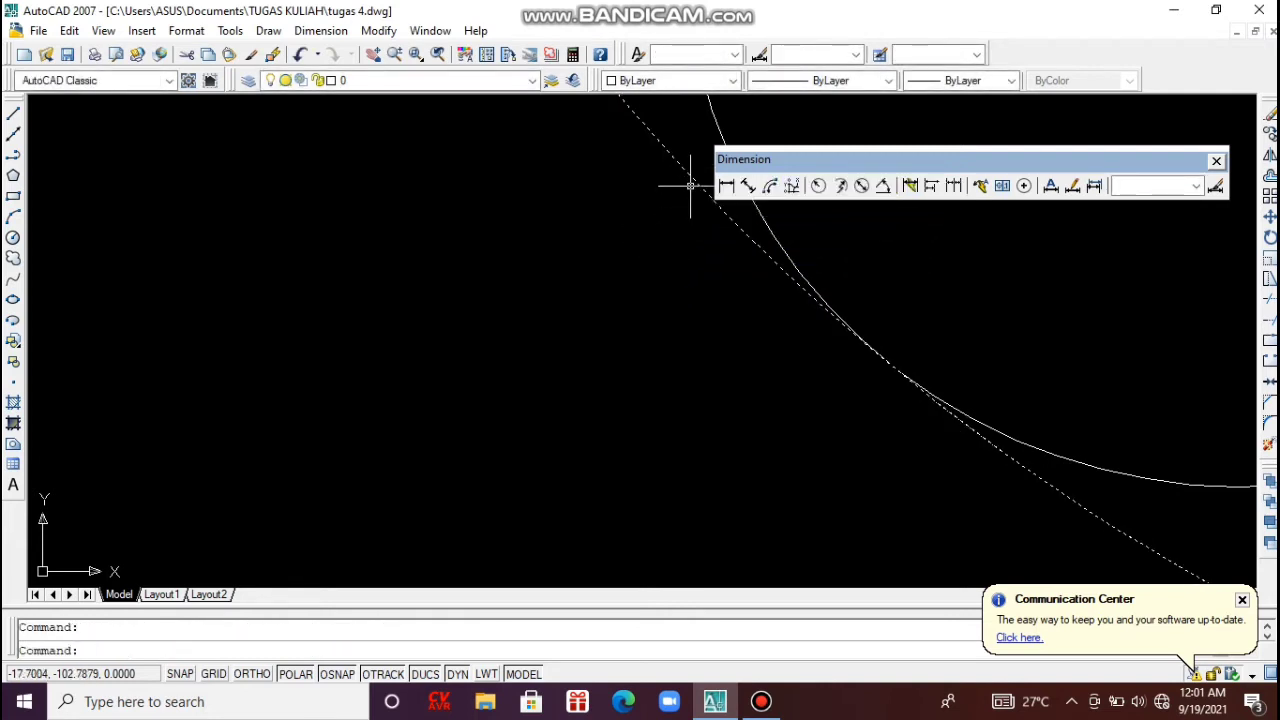
pyautogui.write('m')
pyautogui.press('Return')
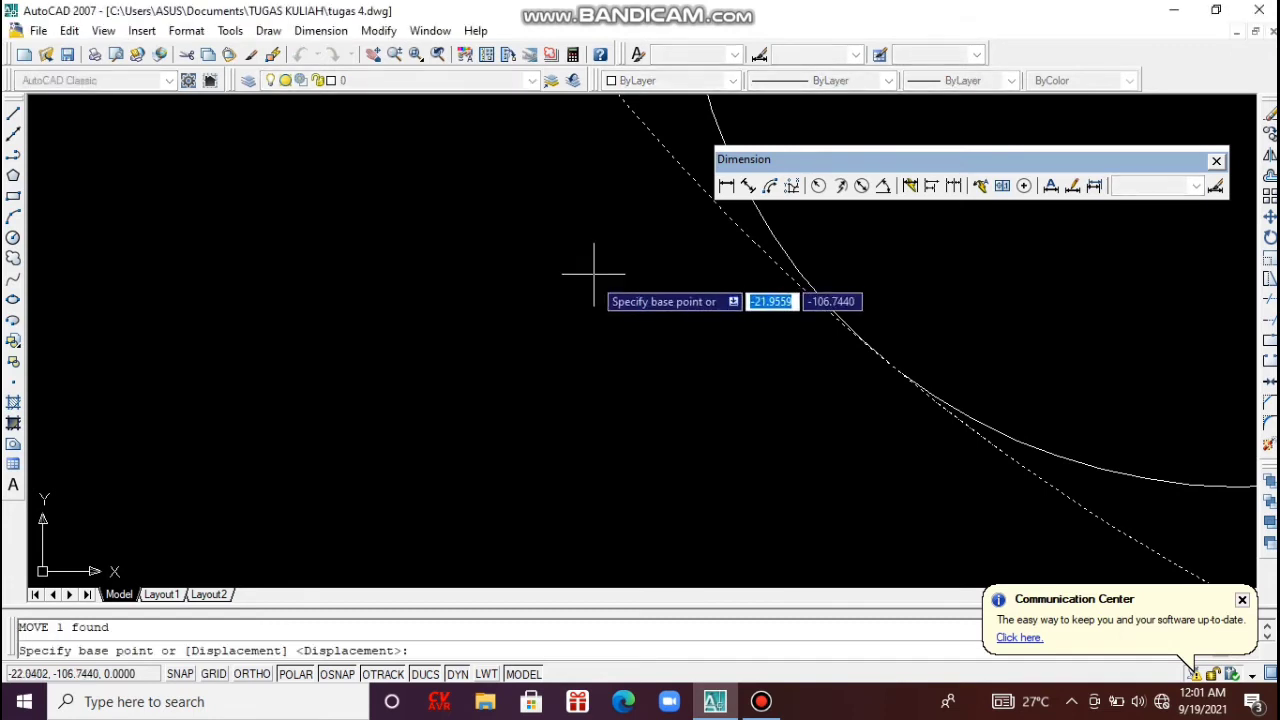
pyautogui.click(574, 328)
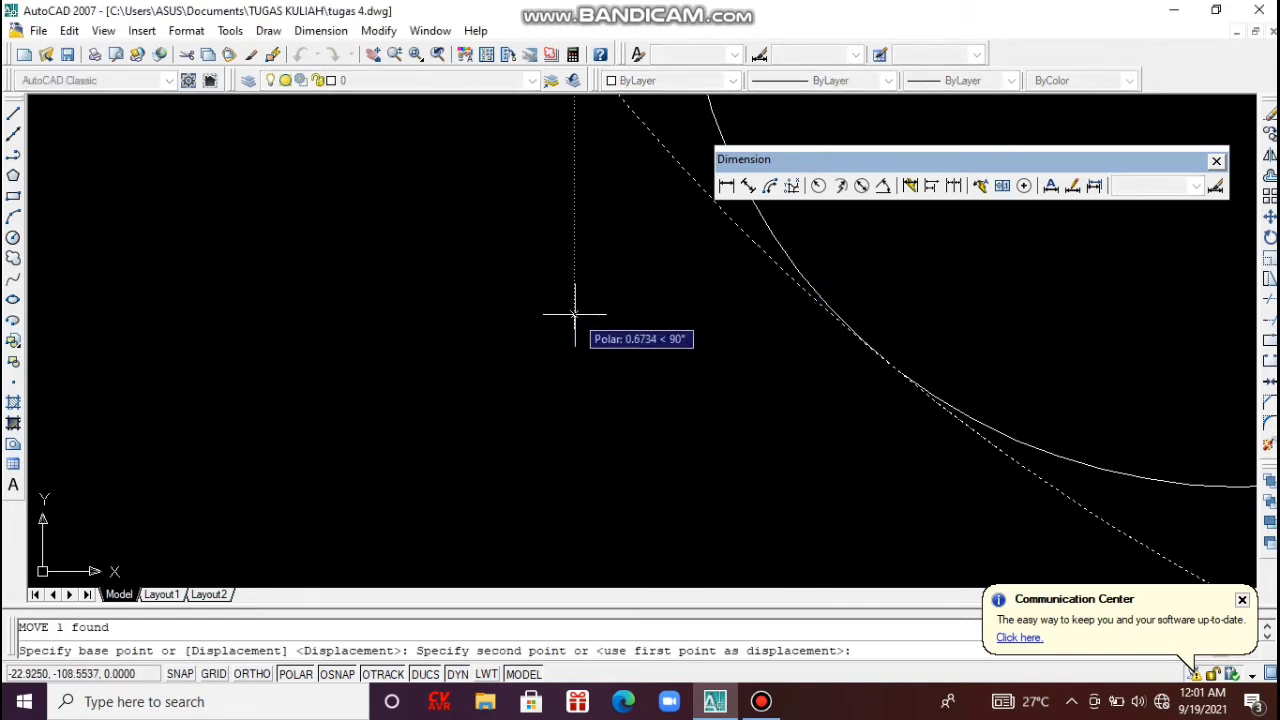
pyautogui.write('0.1')
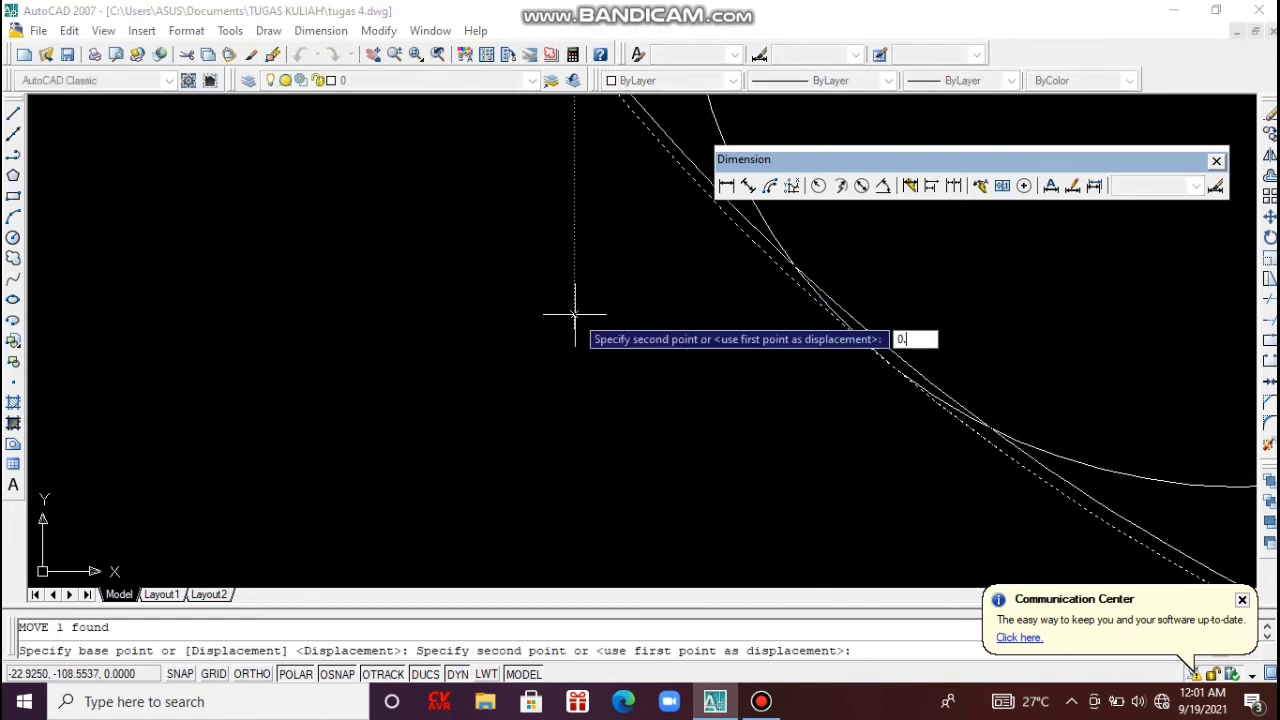
pyautogui.press('Return')
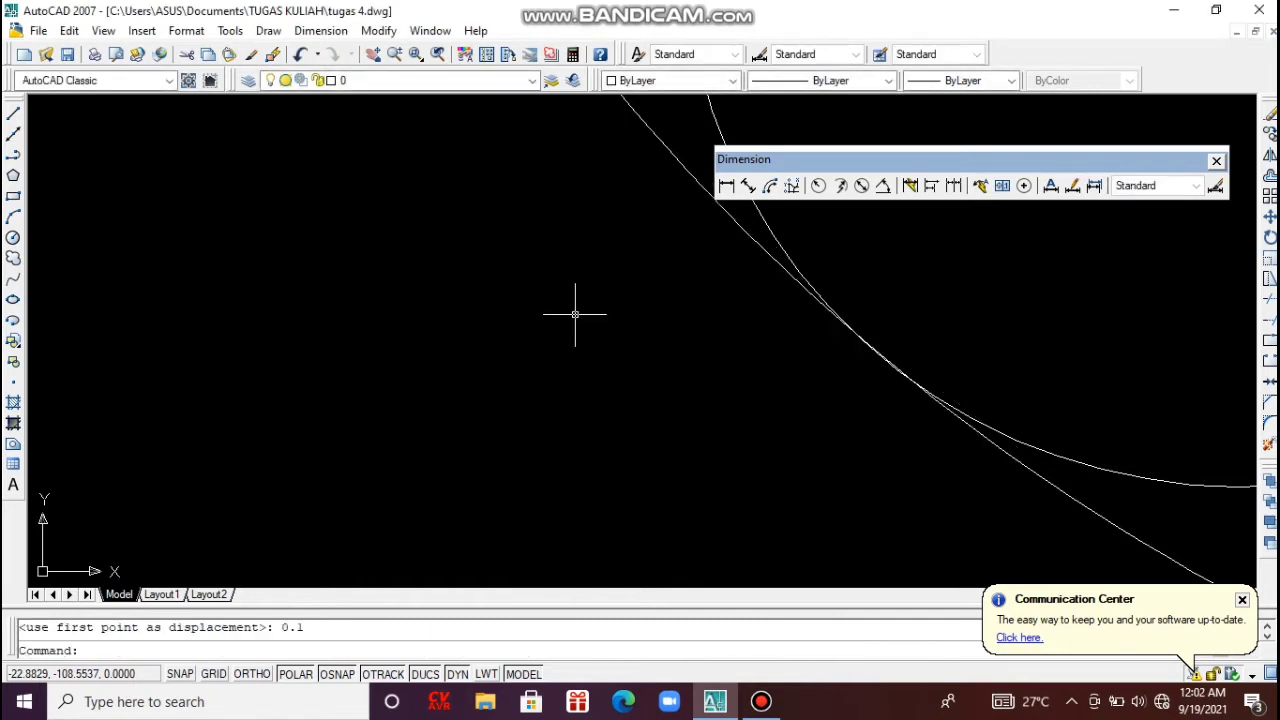
# Try trimming the radius 95 circle beyond its crossing with the left diameter 50 circle, and undo the trim.
pyautogui.write('tr')
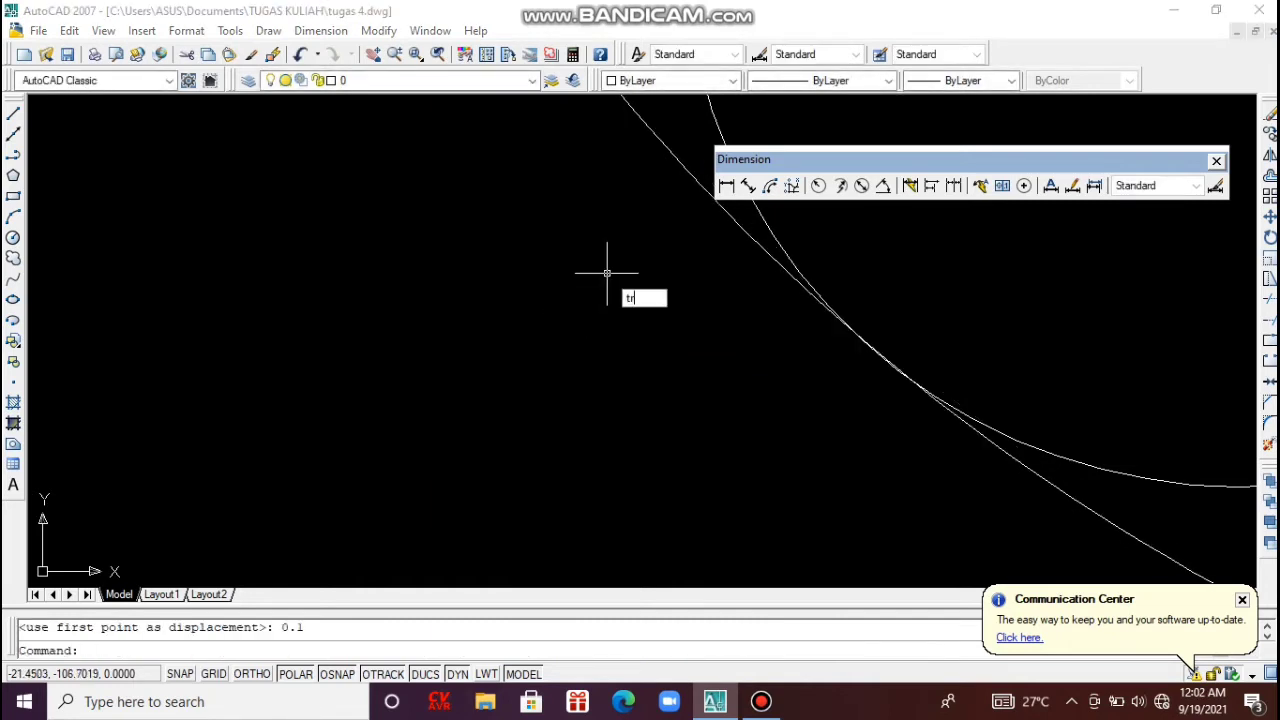
pyautogui.press('Return')
pyautogui.press('Return')
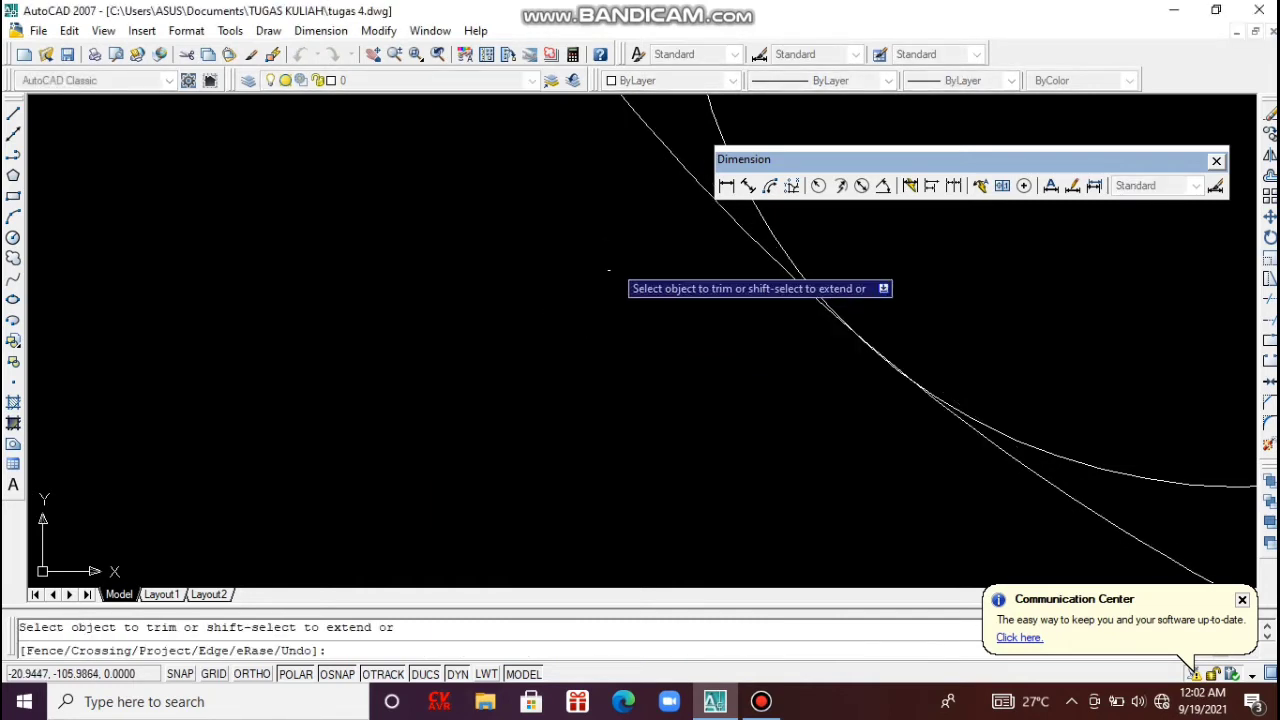
pyautogui.click(678, 159)
pyautogui.press('Escape')
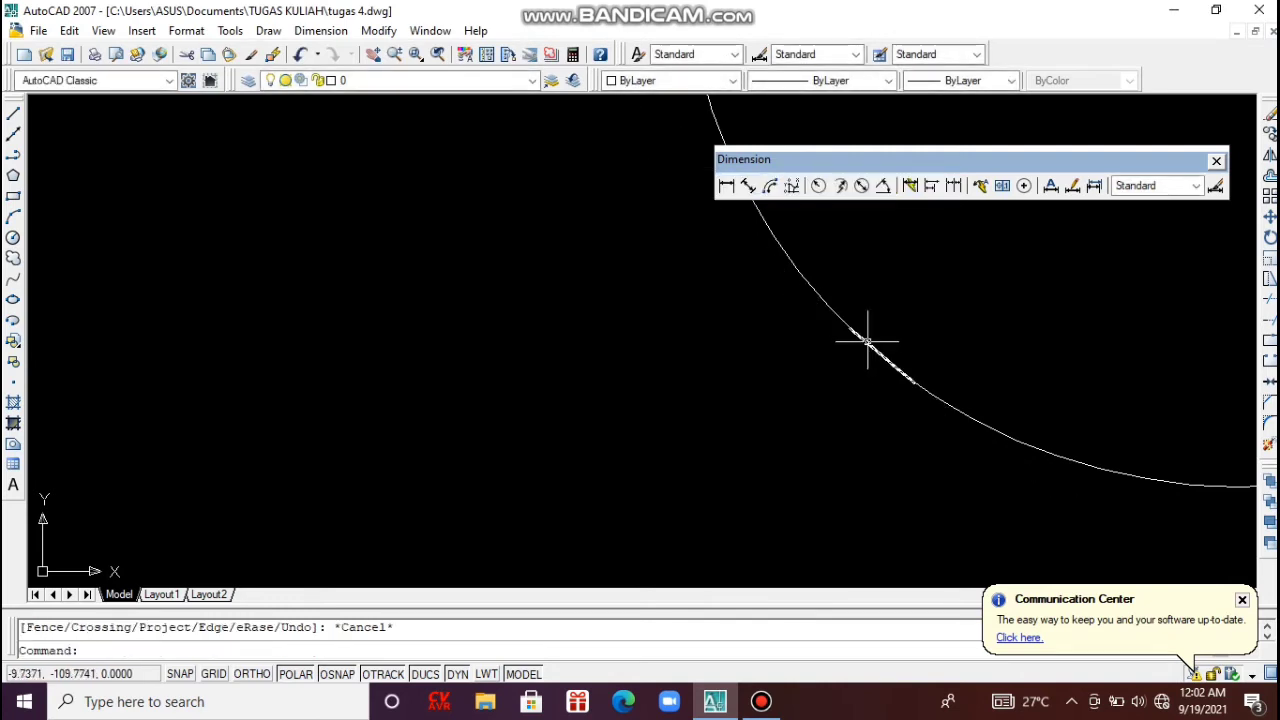
pyautogui.hotkey('ctrl', 'z')
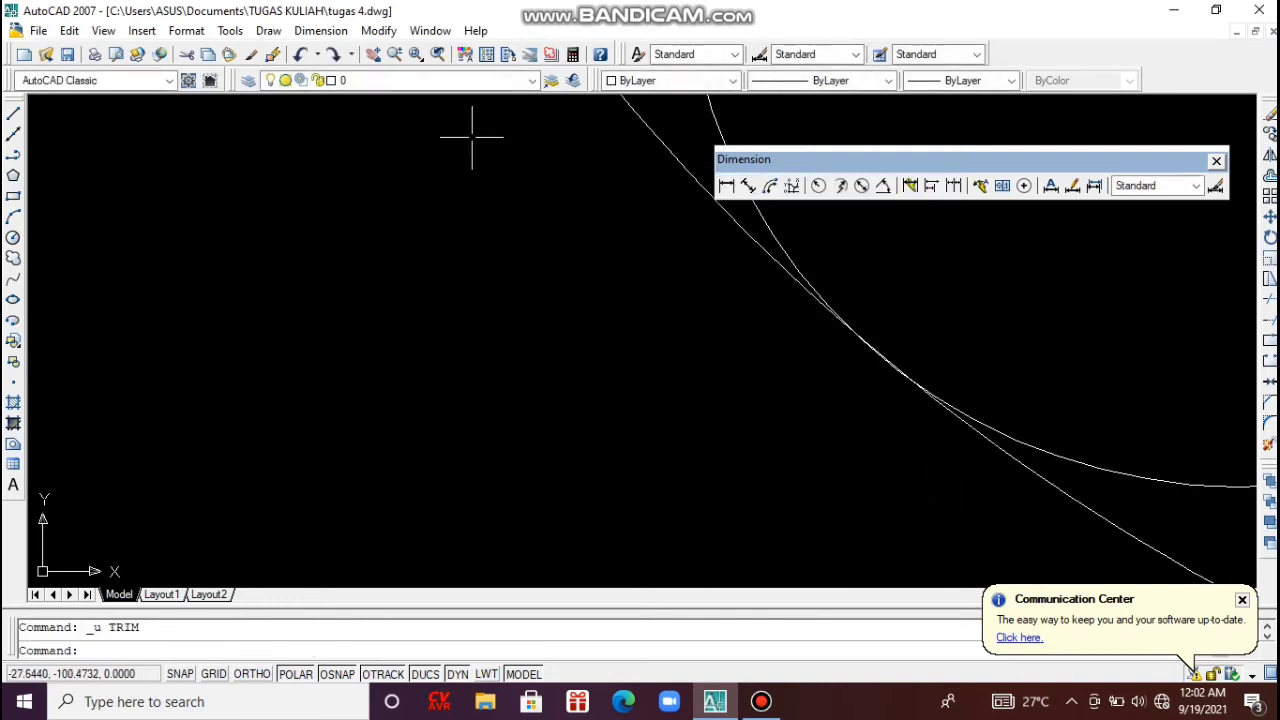
# Trim away the left and right sides of the radius 95 circle between the upper ring plate and the diameter 50 circles.
pyautogui.click(416, 54)
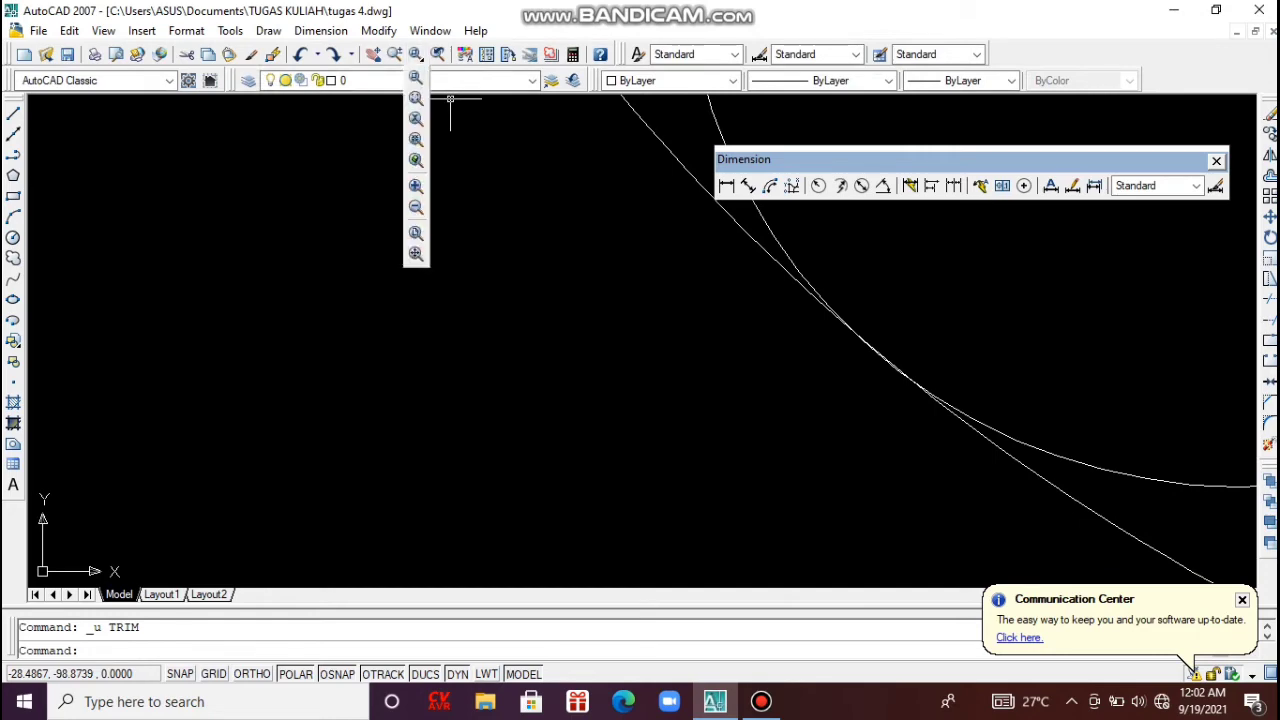
pyautogui.moveTo(450, 100); pyautogui.dragTo(416, 232)
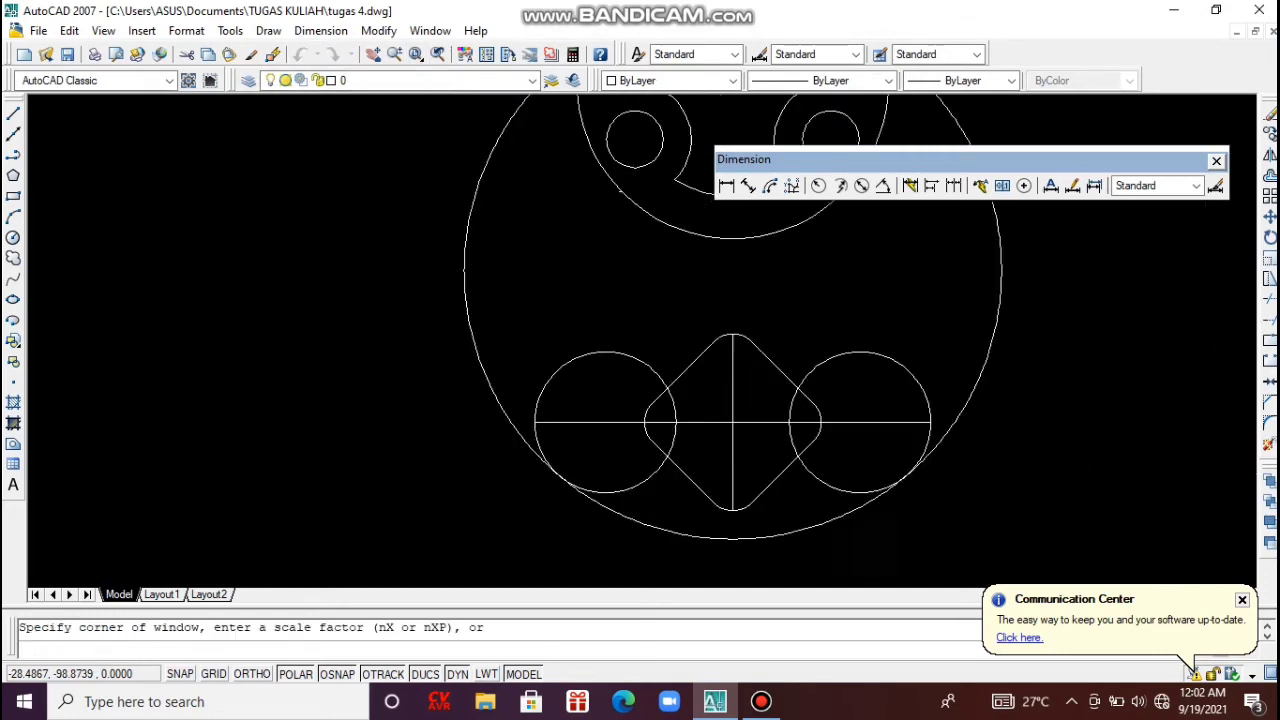
pyautogui.write('tr')
pyautogui.press('Return')
pyautogui.press('Return')
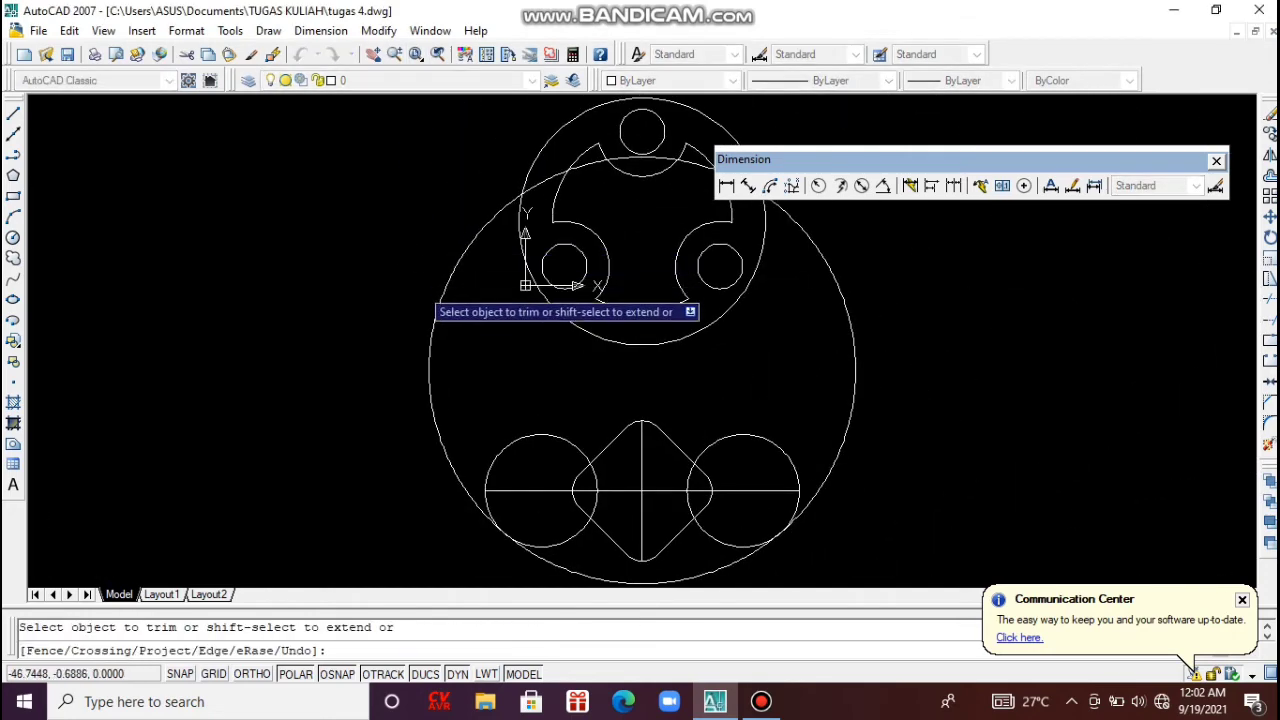
pyautogui.click(432, 318)
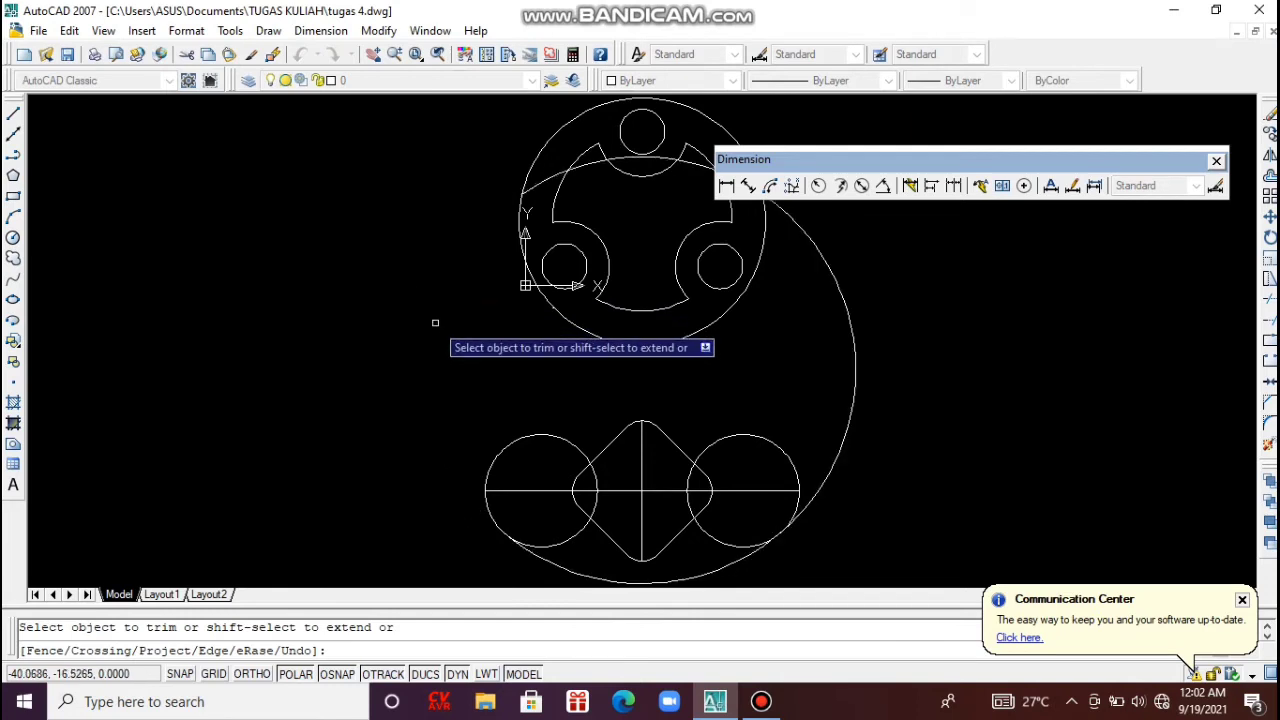
pyautogui.click(857, 375)
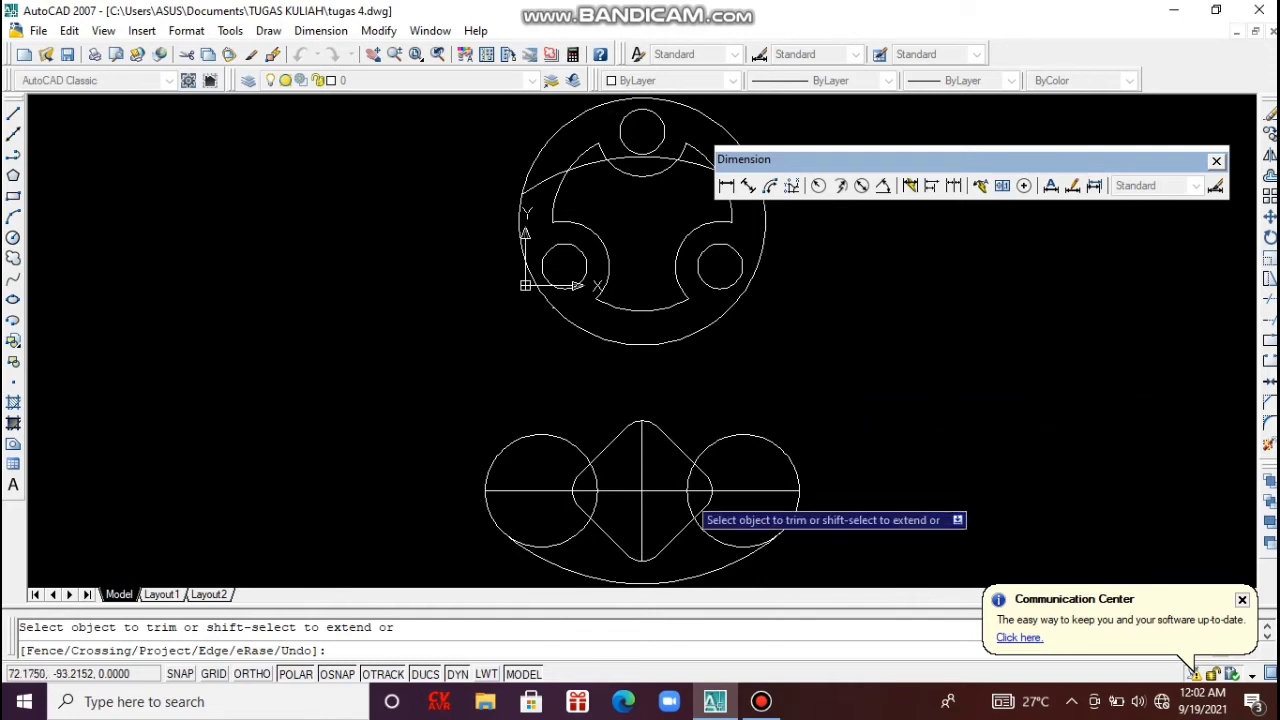
# Trim away the lower arcs of both diameter 50 circles between the rounded square and the lower radius 95 arc.
pyautogui.click(544, 547)
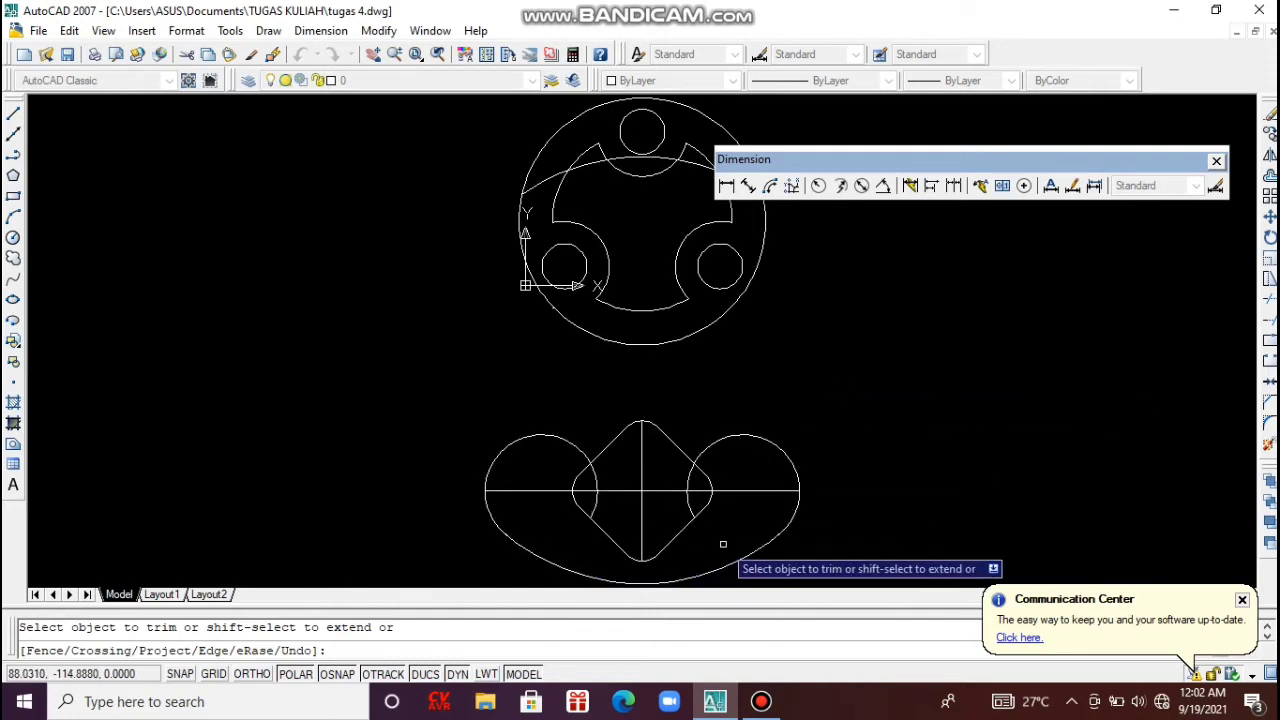
pyautogui.press('Escape')
# Mirror the lower radius 95 arc across the horizontal centerline, keeping the original arc.
pyautogui.click(728, 562)
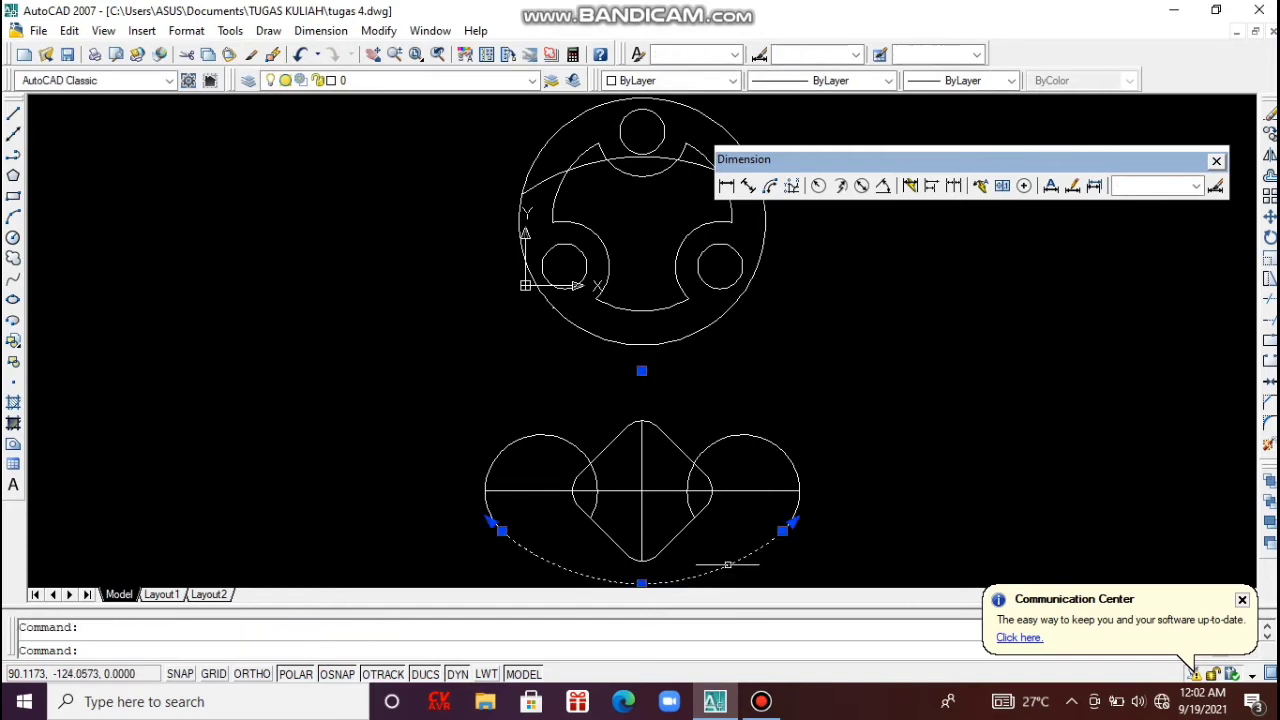
pyautogui.write('mi')
pyautogui.press('Return')
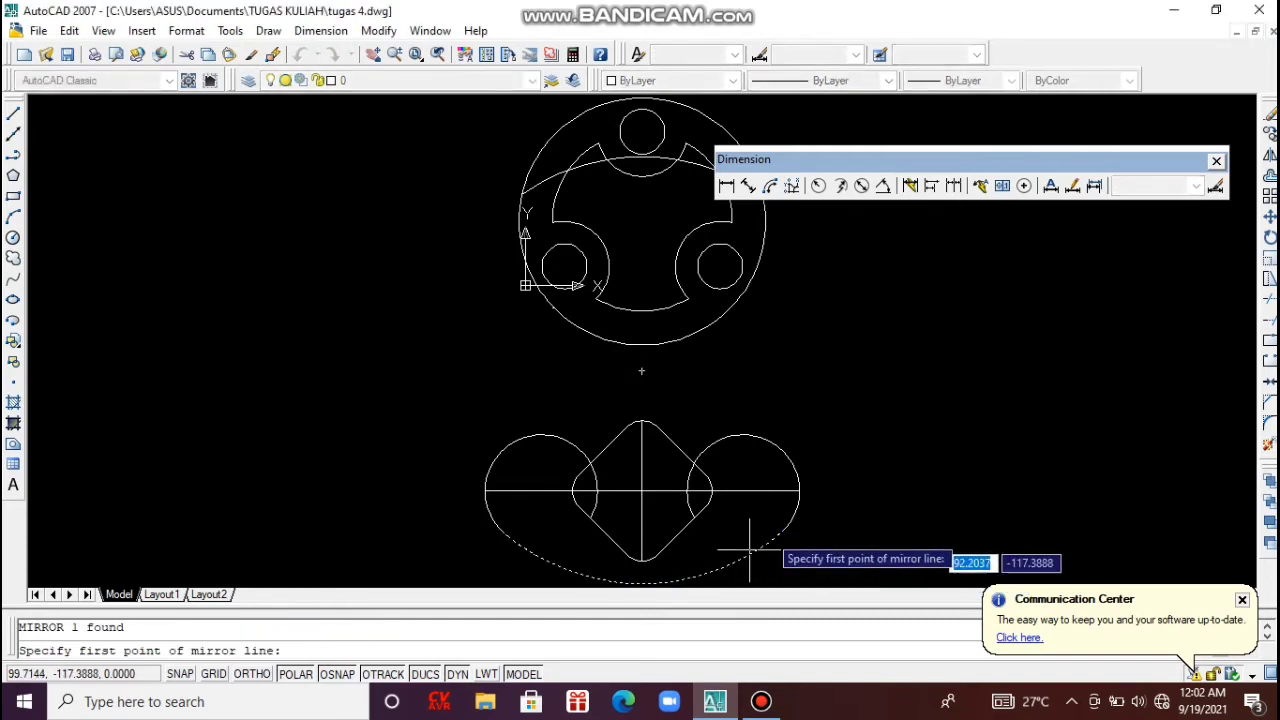
pyautogui.click(799, 490)
pyautogui.click(834, 489)
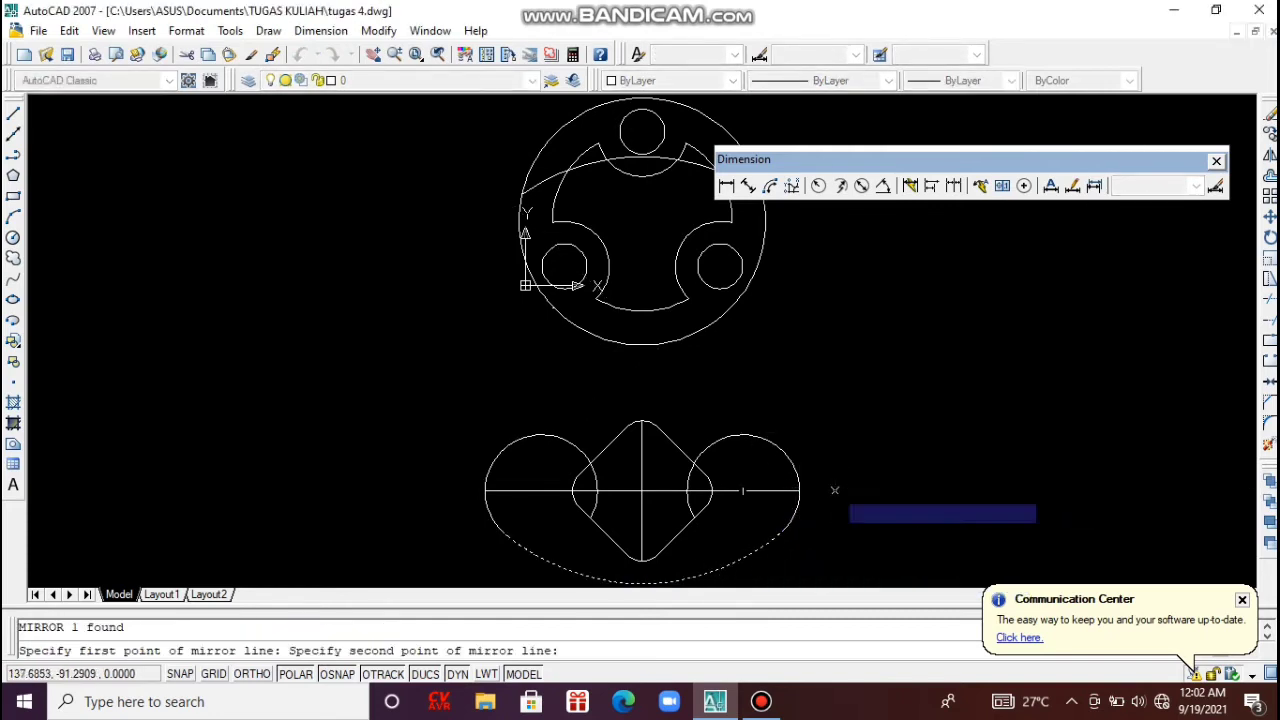
pyautogui.press('Return')
# Trim away the upper arcs of both diameter 50 circles between the rounded square and the mirrored arc.
pyautogui.write('tr')
pyautogui.press('Return')
pyautogui.press('Return')
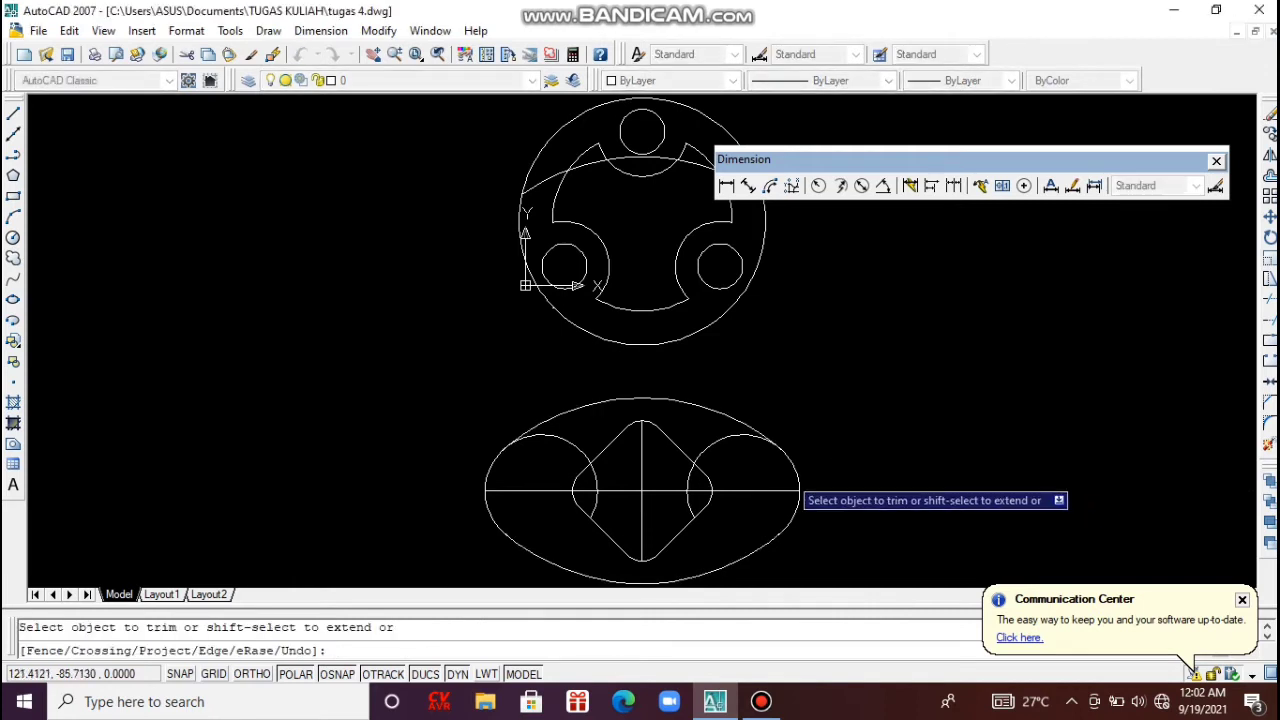
pyautogui.click(708, 451)
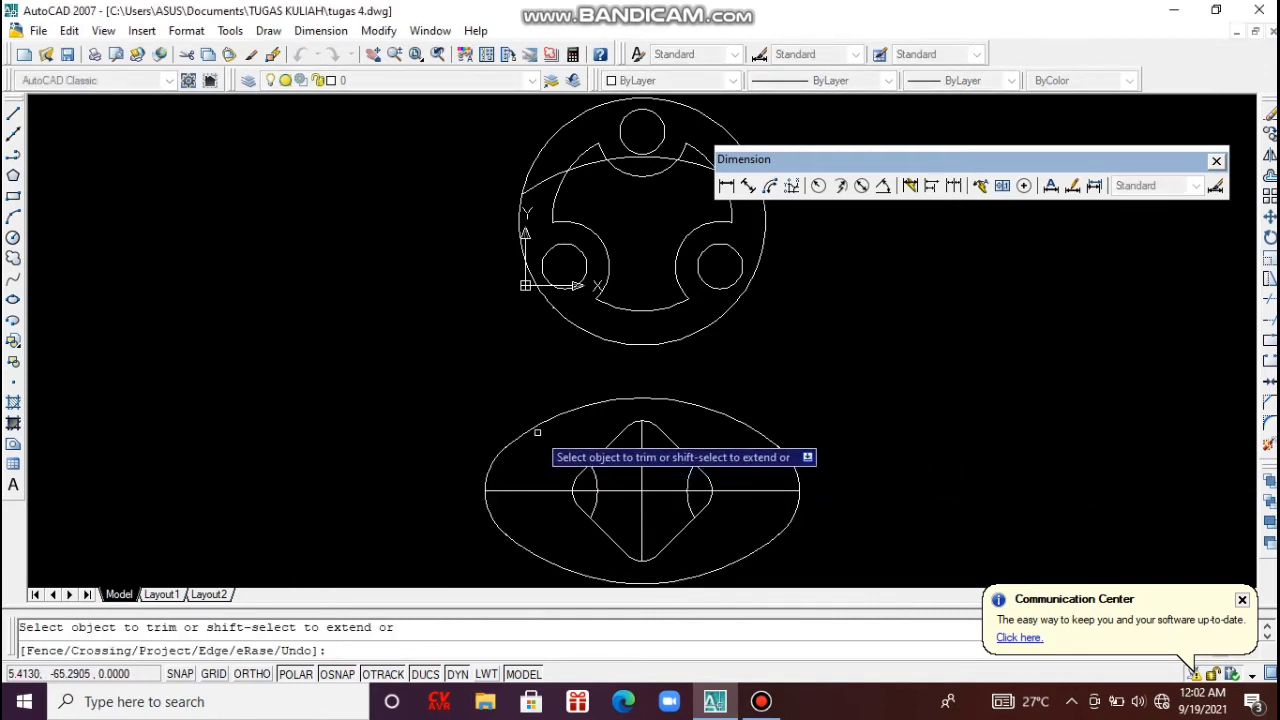
pyautogui.press('Escape')
# Erase the two leftover circle arcs inside the rounded square and the horizontal centerline.
pyautogui.click(590, 478)
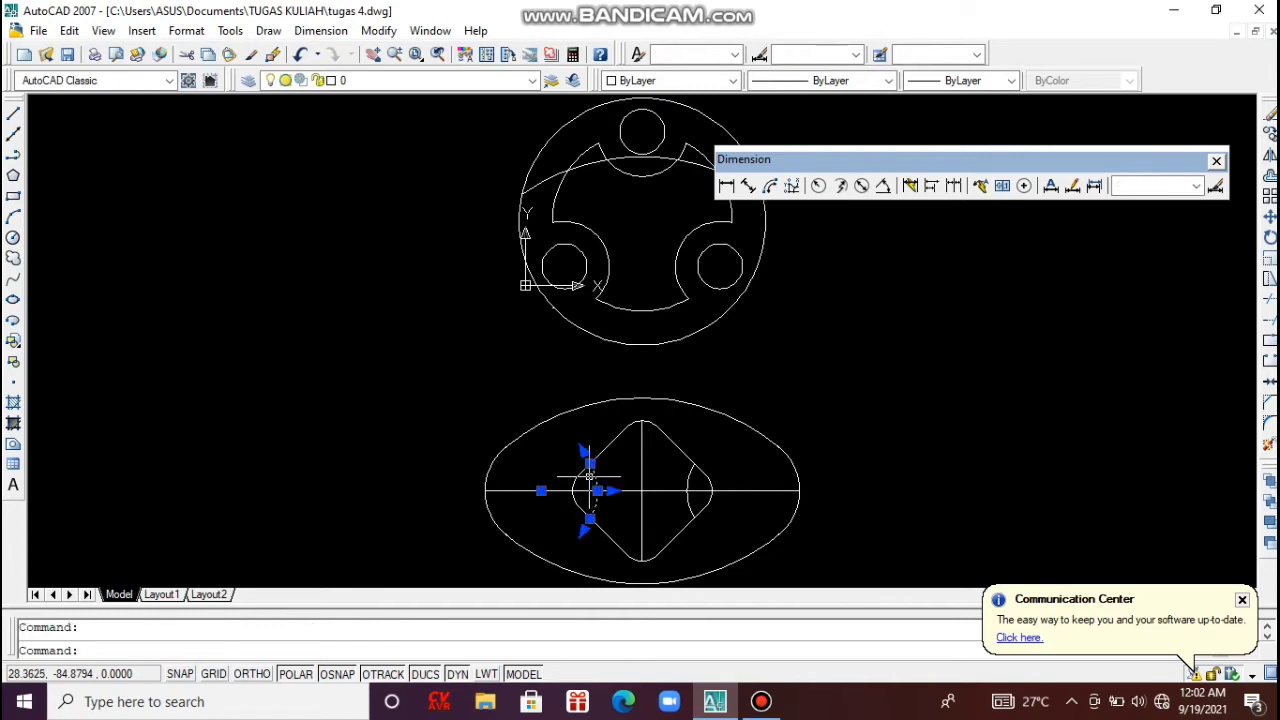
pyautogui.press('Delete')
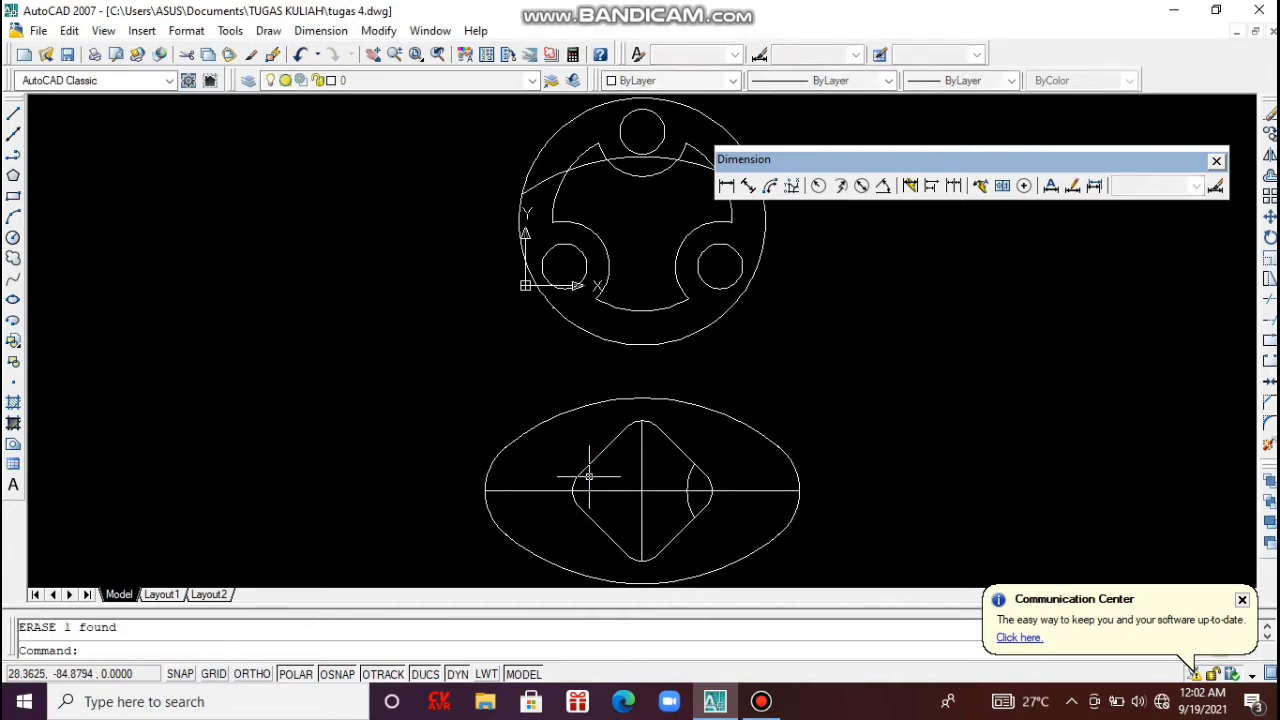
pyautogui.click(686, 480)
pyautogui.press('Delete')
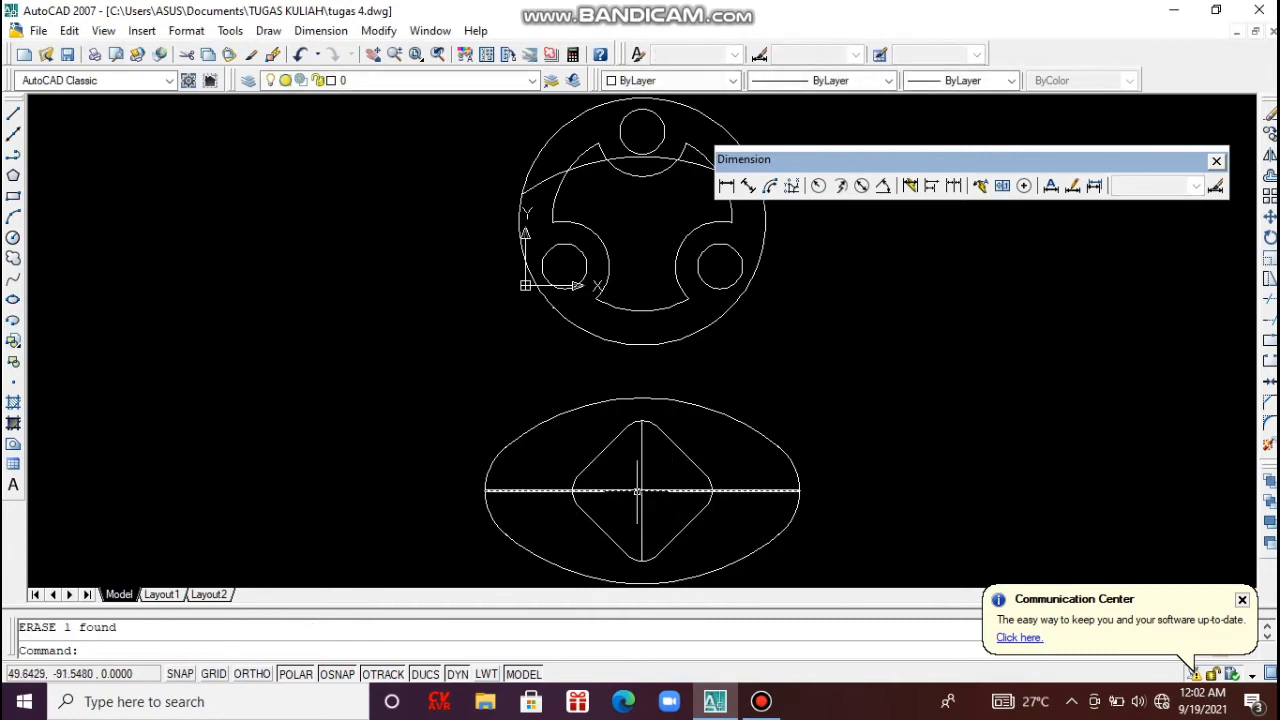
pyautogui.click(660, 500)
pyautogui.click(645, 488)
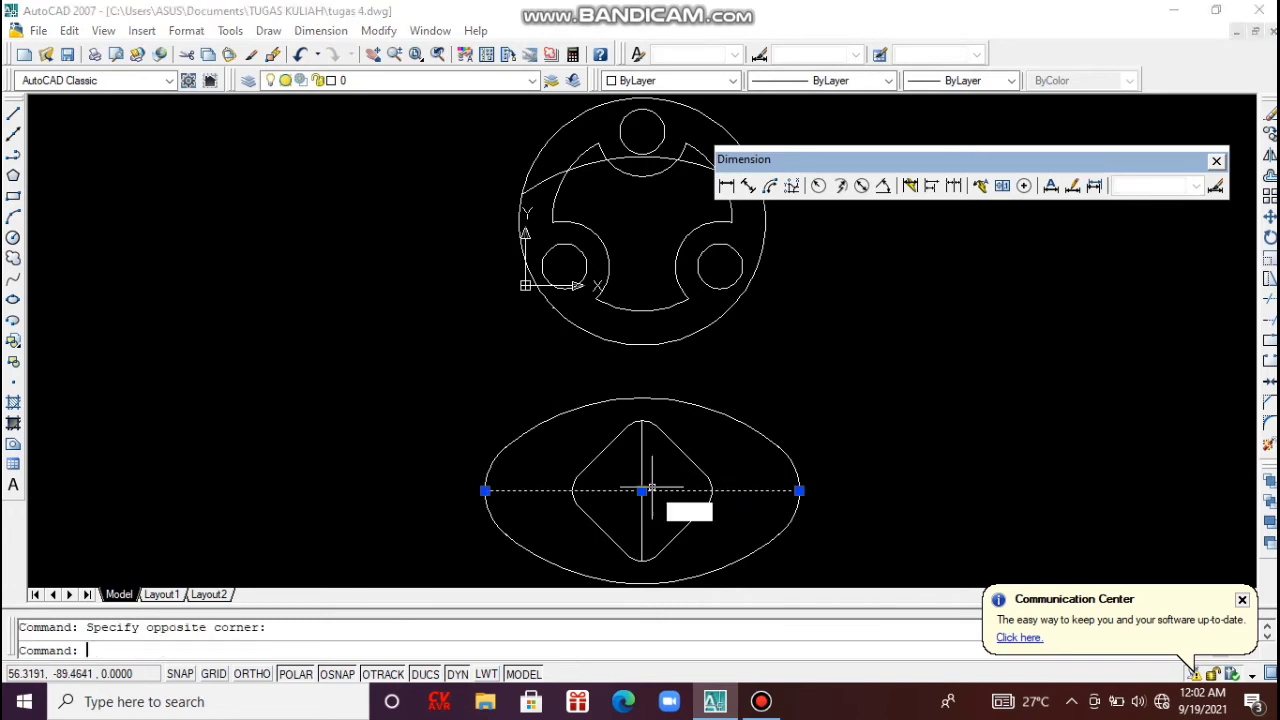
pyautogui.press('Delete')
pyautogui.write('l')
pyautogui.press('Return')
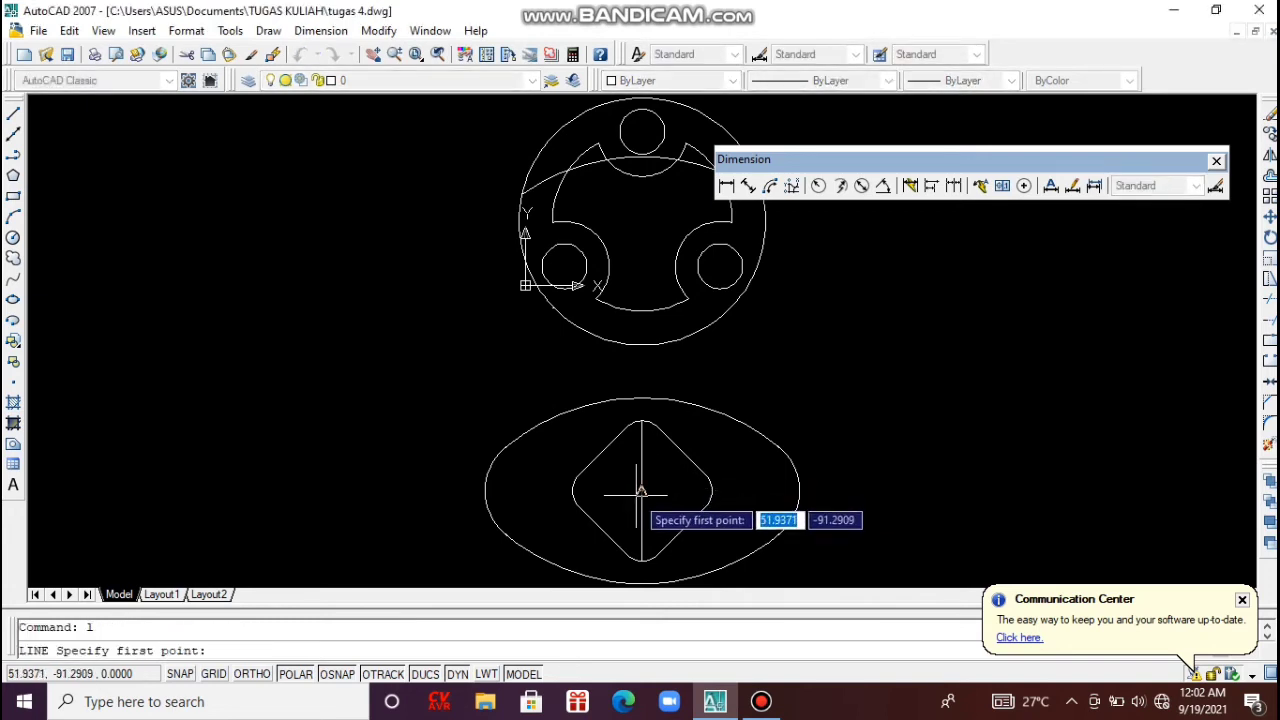
pyautogui.click(641, 490)
pyautogui.press('Escape')
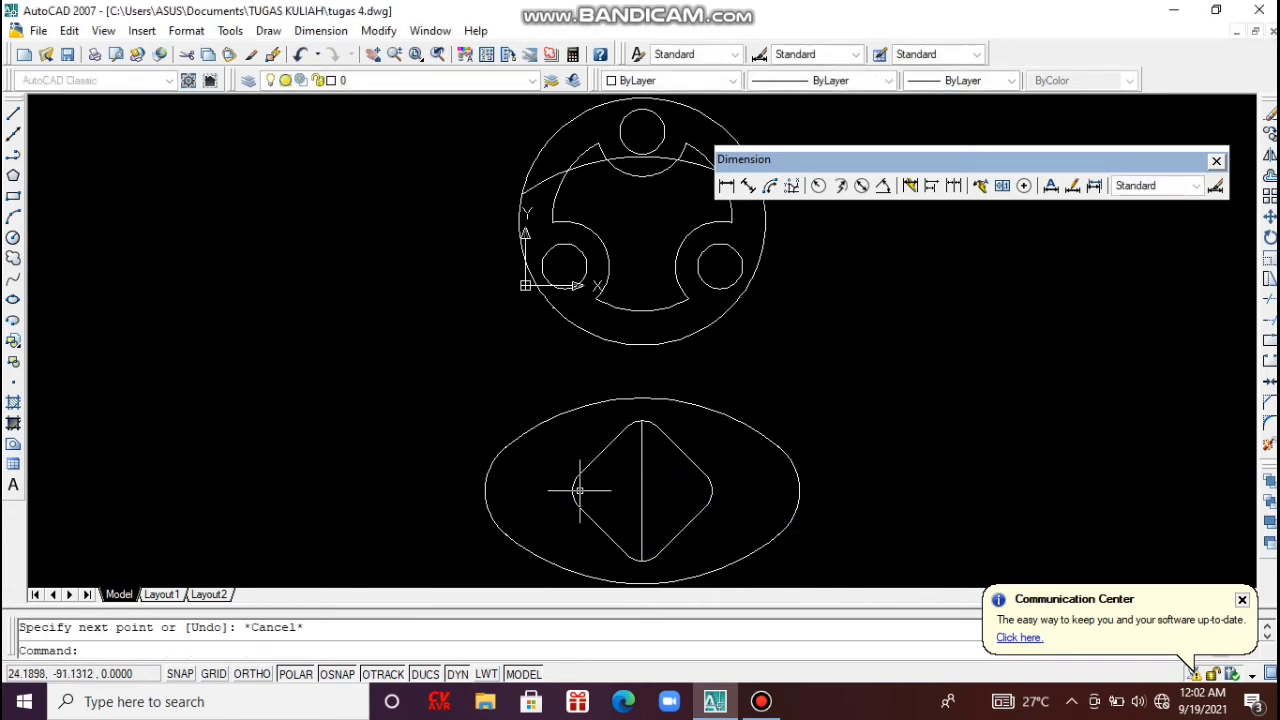
# Fillet the left side of the mirrored arc to the ring plate's outer circle with a radius of 24.
pyautogui.write('f')
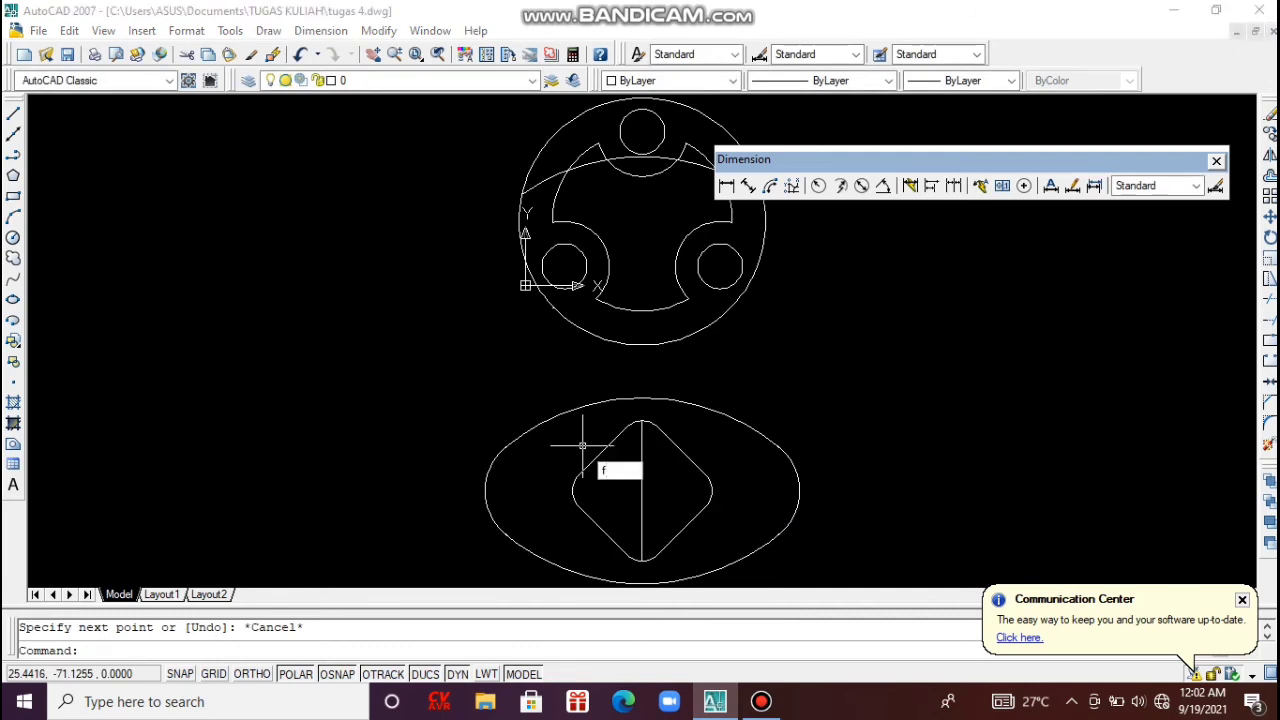
pyautogui.press('Return')
pyautogui.write('r')
pyautogui.press('Return')
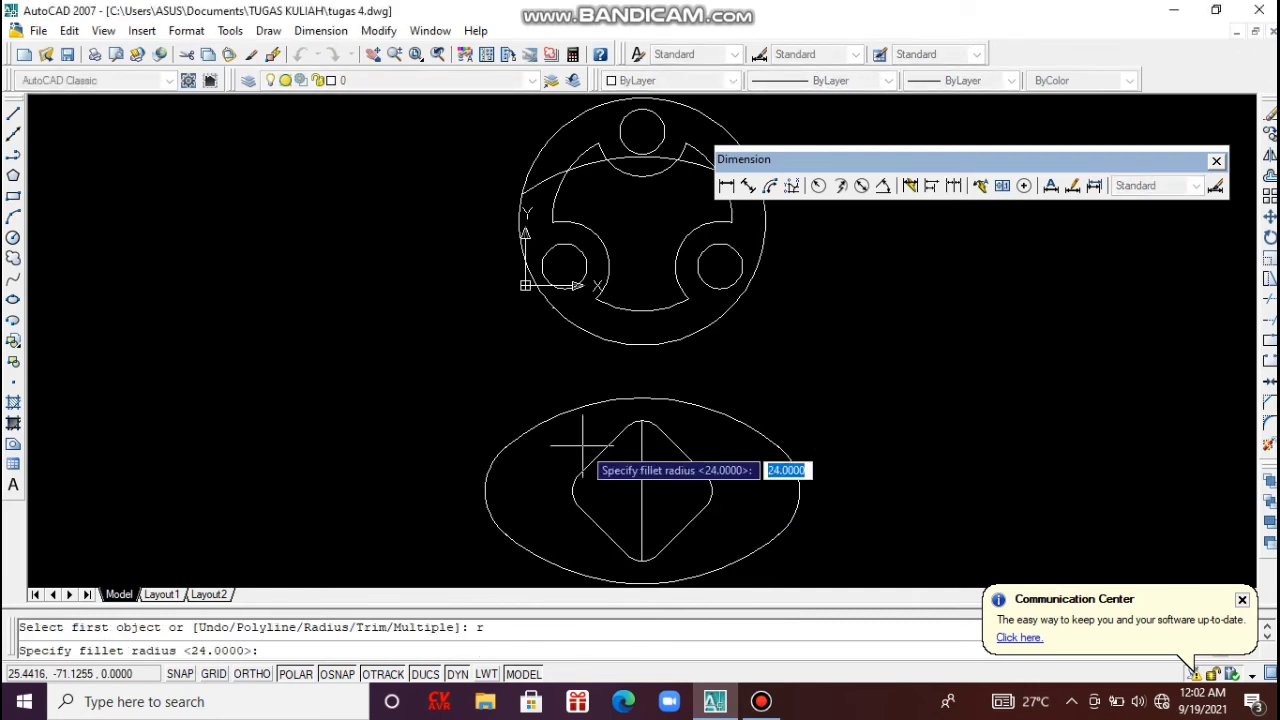
pyautogui.press('Return')
pyautogui.click(578, 405)
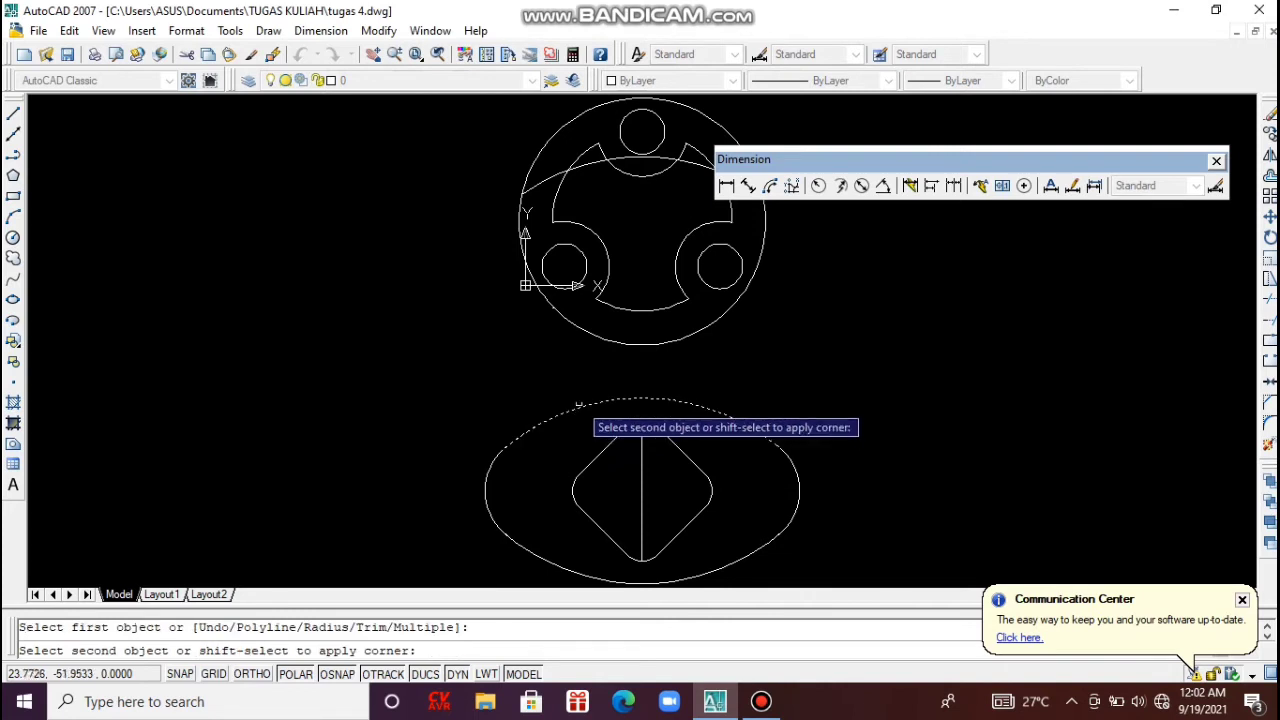
pyautogui.click(586, 330)
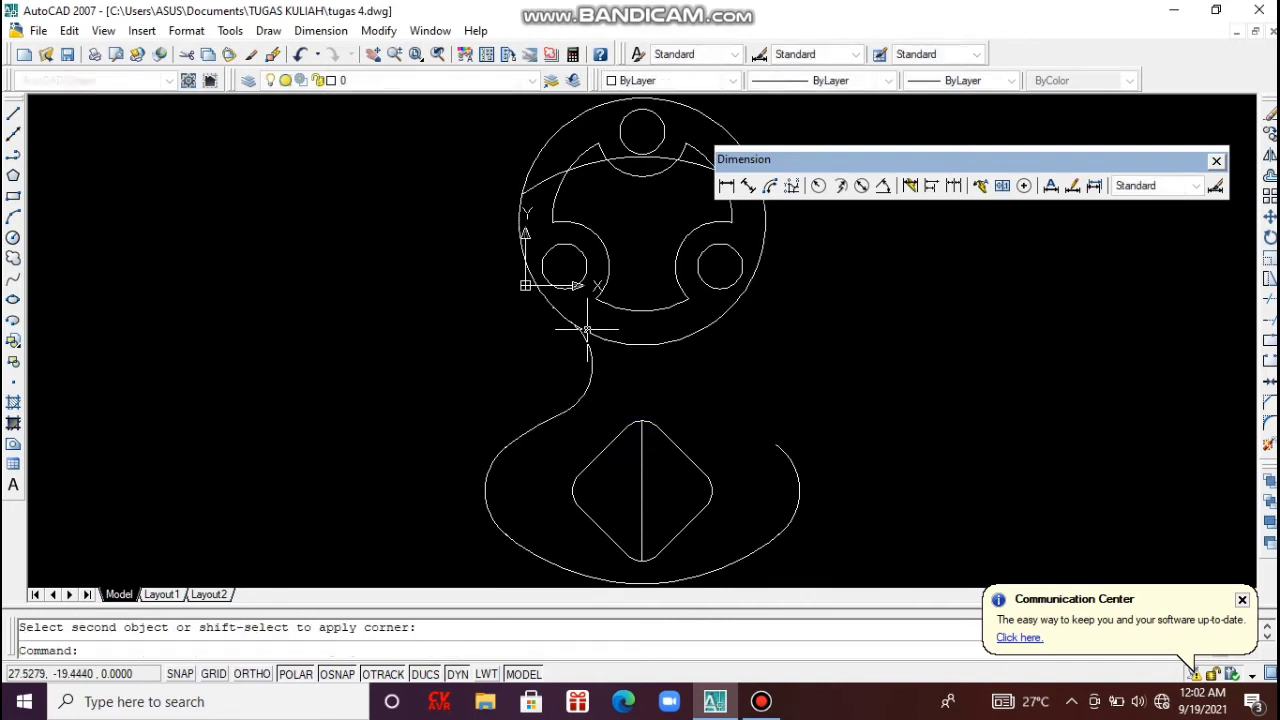
# Mirror the radius 24 fillet and the shortened arc below it across the rounded square's vertical centerline, keeping the originals.
pyautogui.click(629, 397)
pyautogui.click(565, 353)
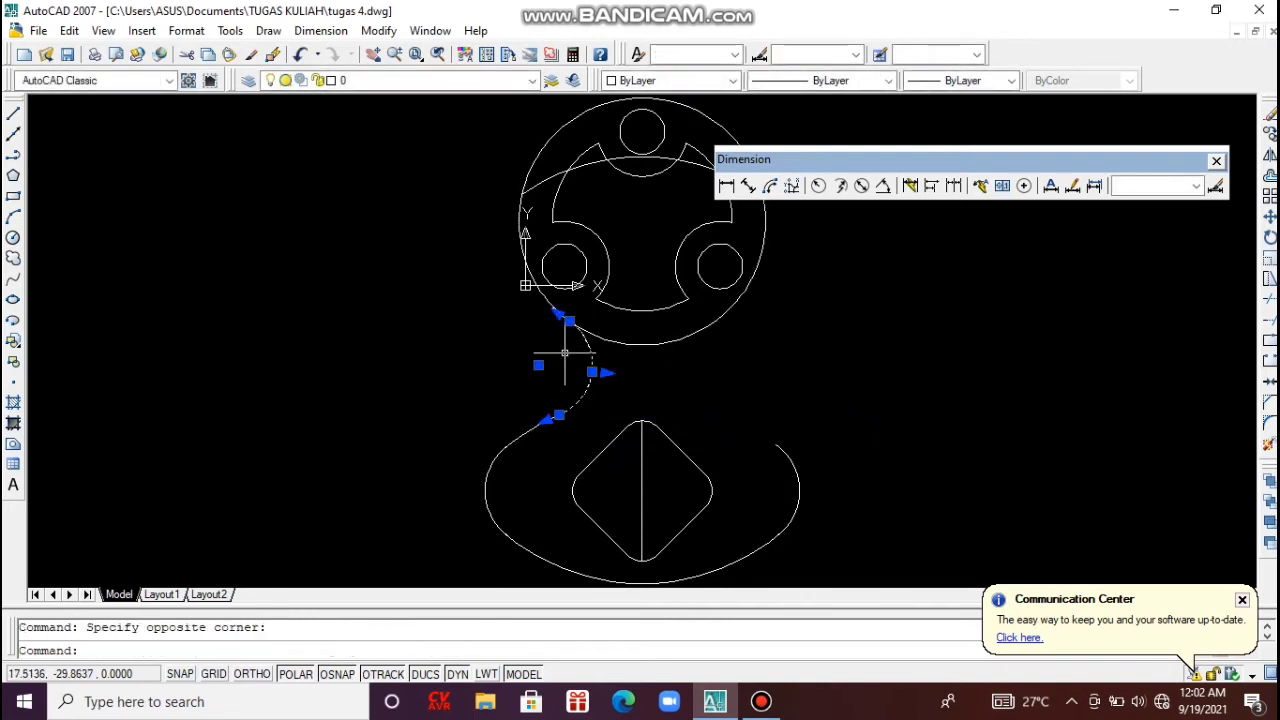
pyautogui.rightClick(538, 435)
pyautogui.click(538, 435)
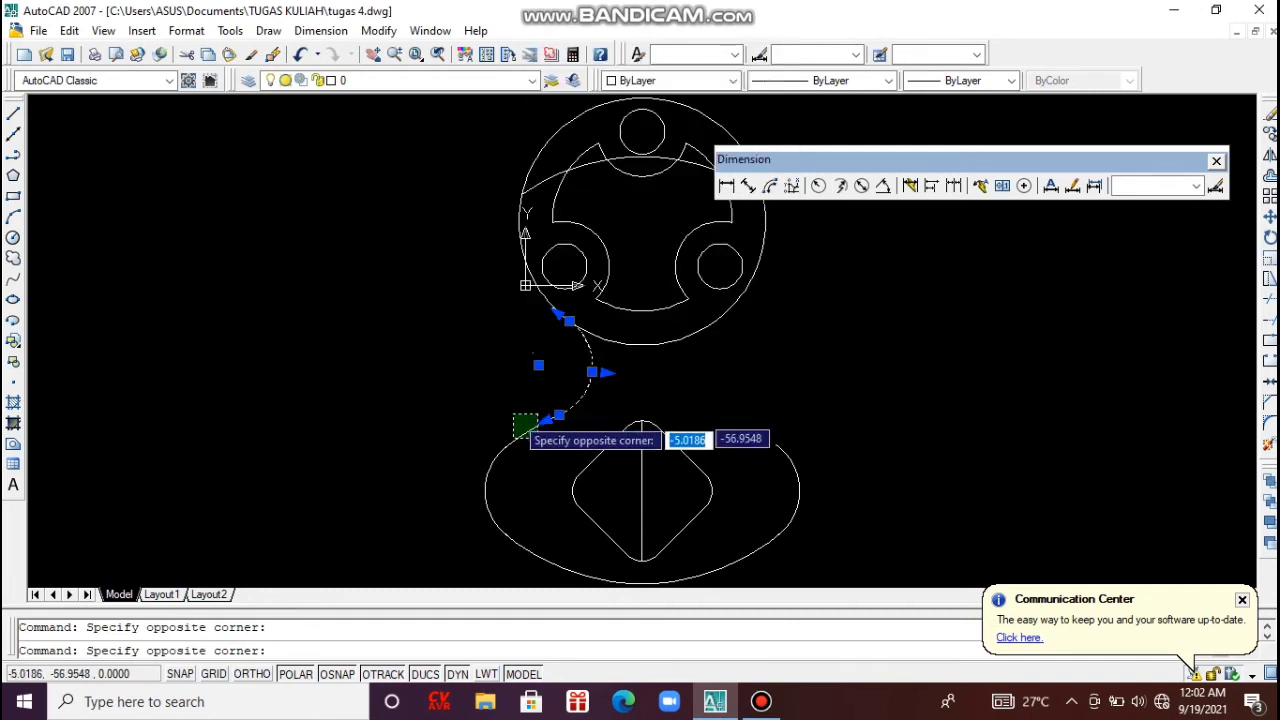
pyautogui.press('Escape')
pyautogui.click(541, 435)
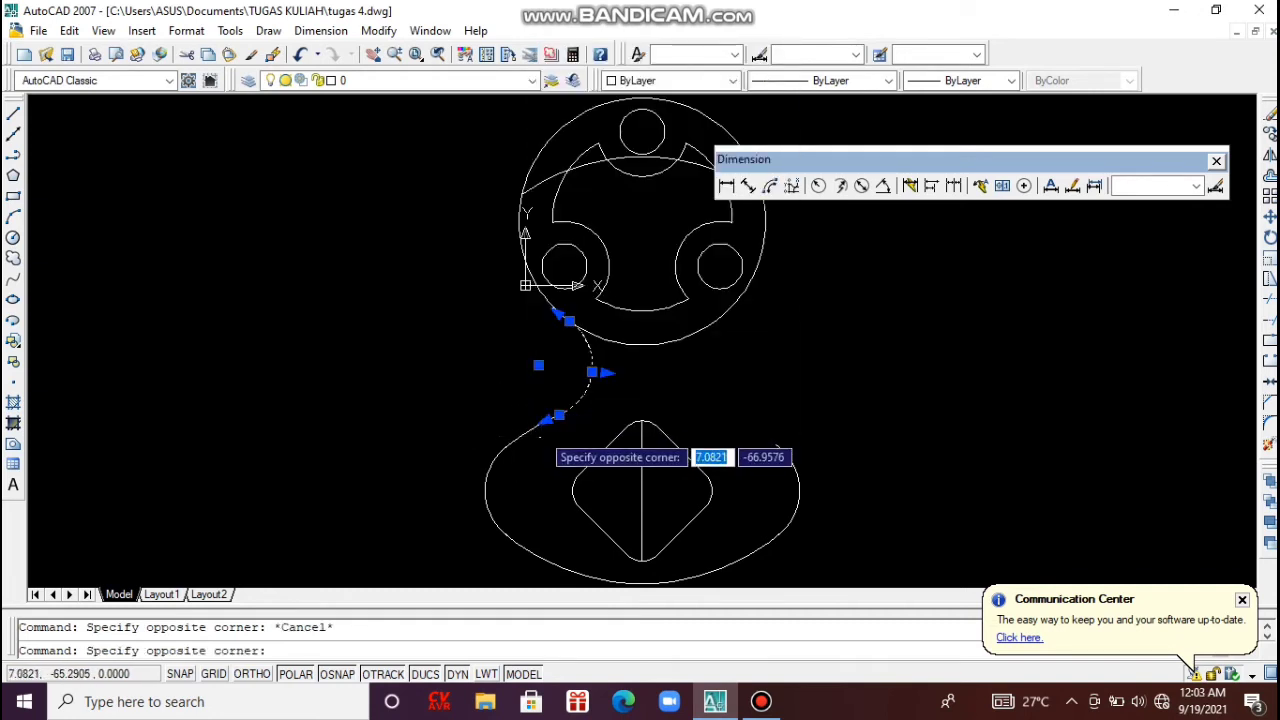
pyautogui.write('mi')
pyautogui.press('Return')
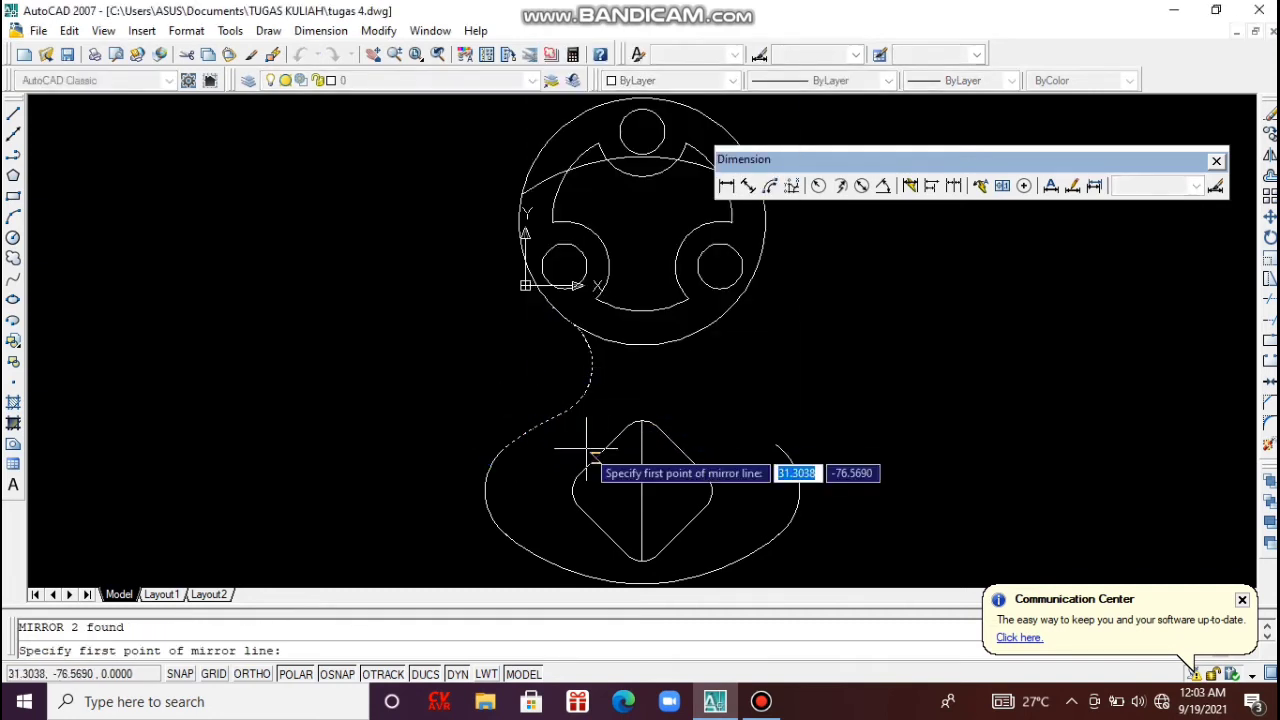
pyautogui.click(641, 490)
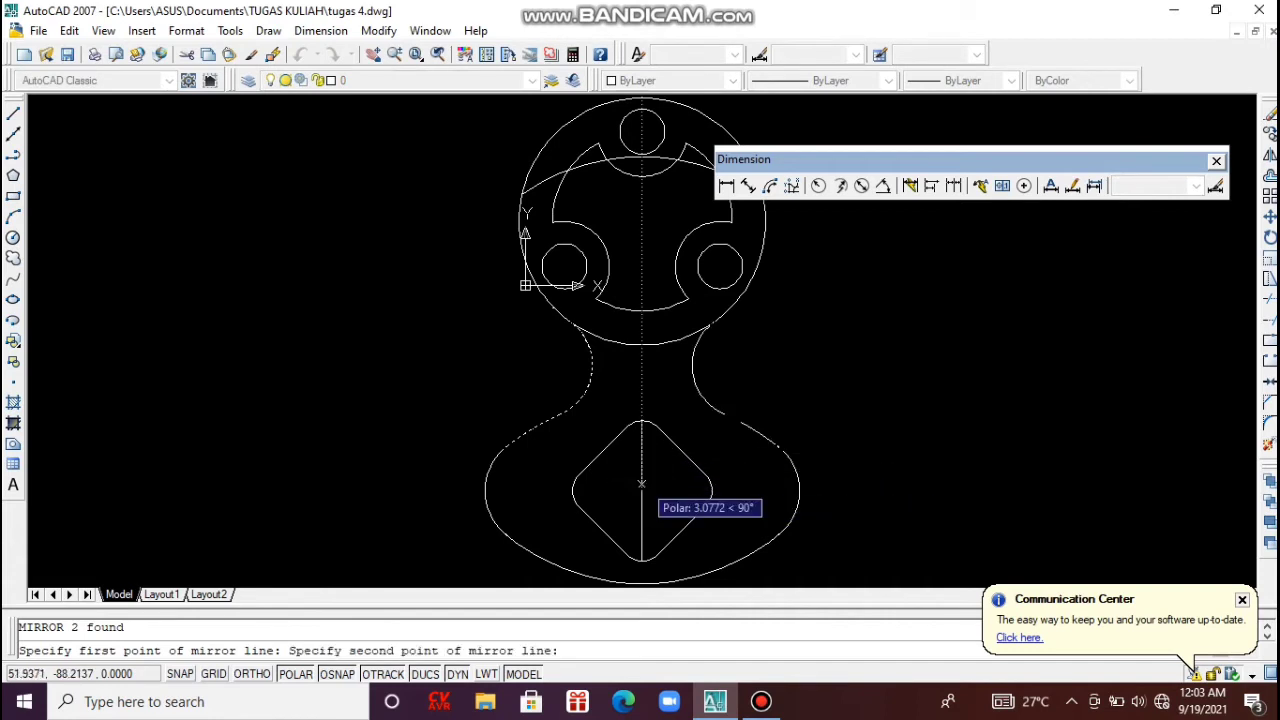
pyautogui.click(641, 397)
pyautogui.press('Return')
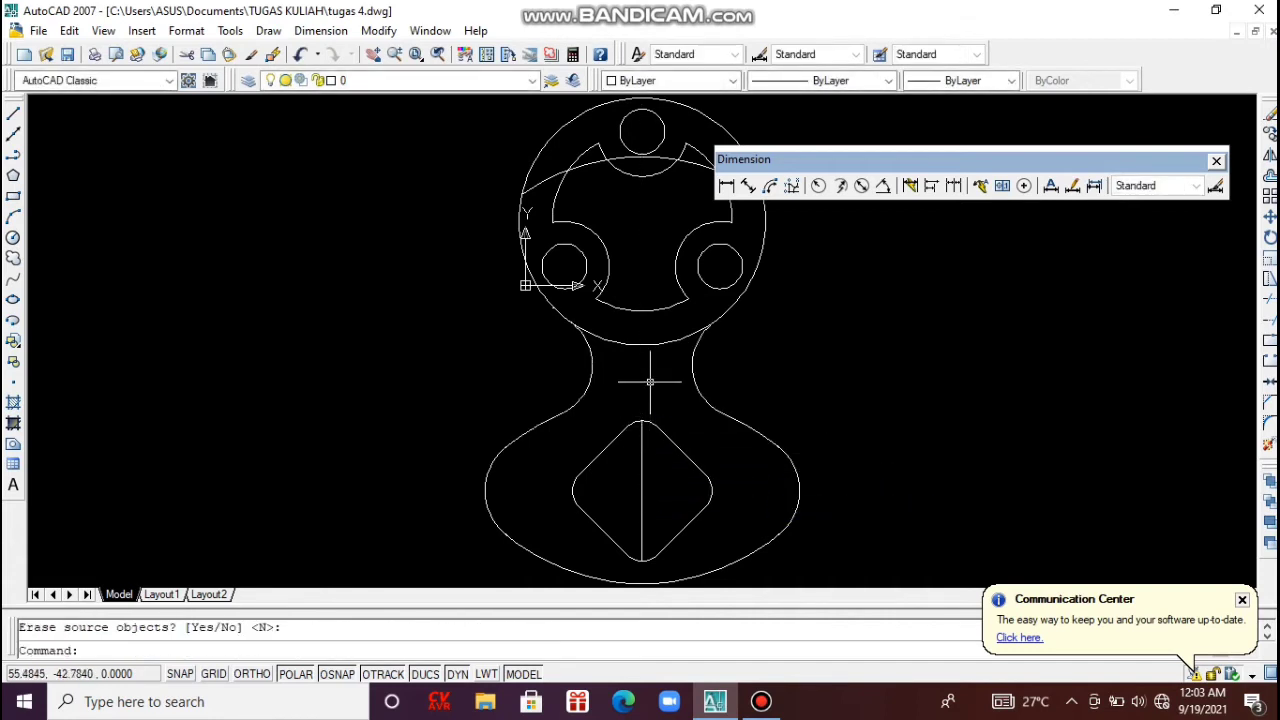
# Trim away the bottom of the ring plate's outer circle between the two radius 24 fillets.
pyautogui.write('tr')
pyautogui.press('Return')
pyautogui.press('Return')
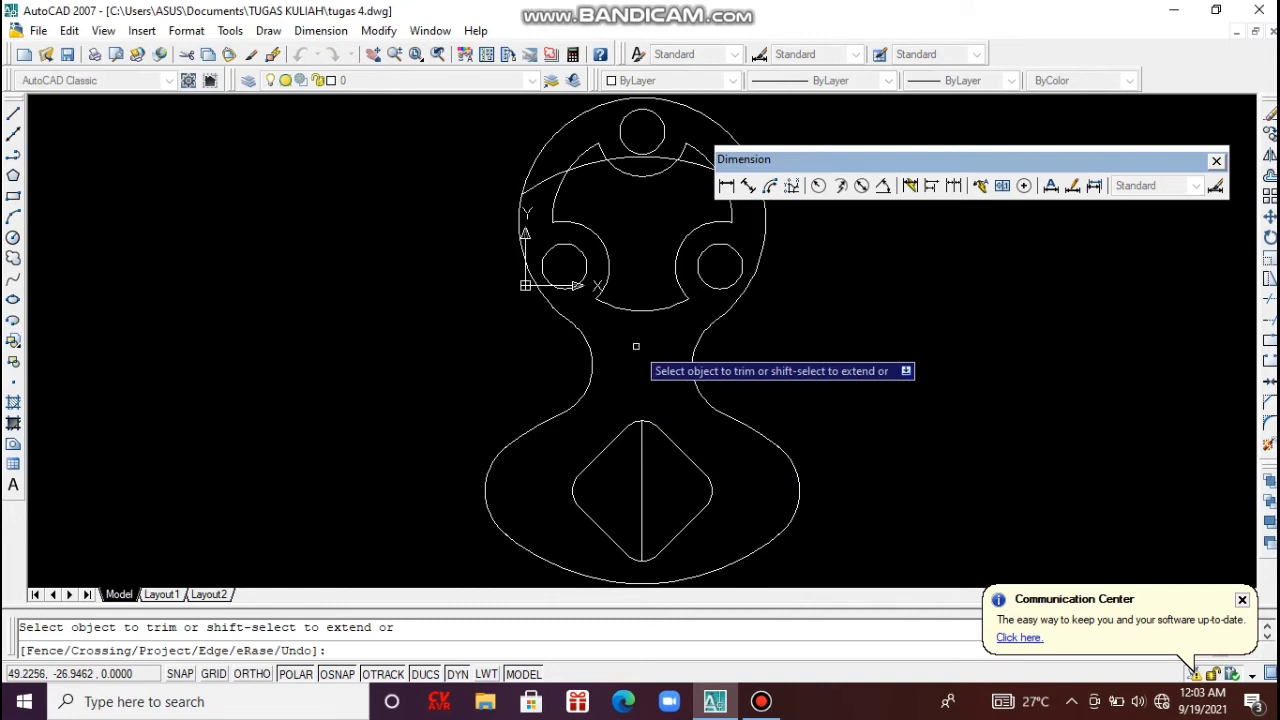
pyautogui.press('Escape')
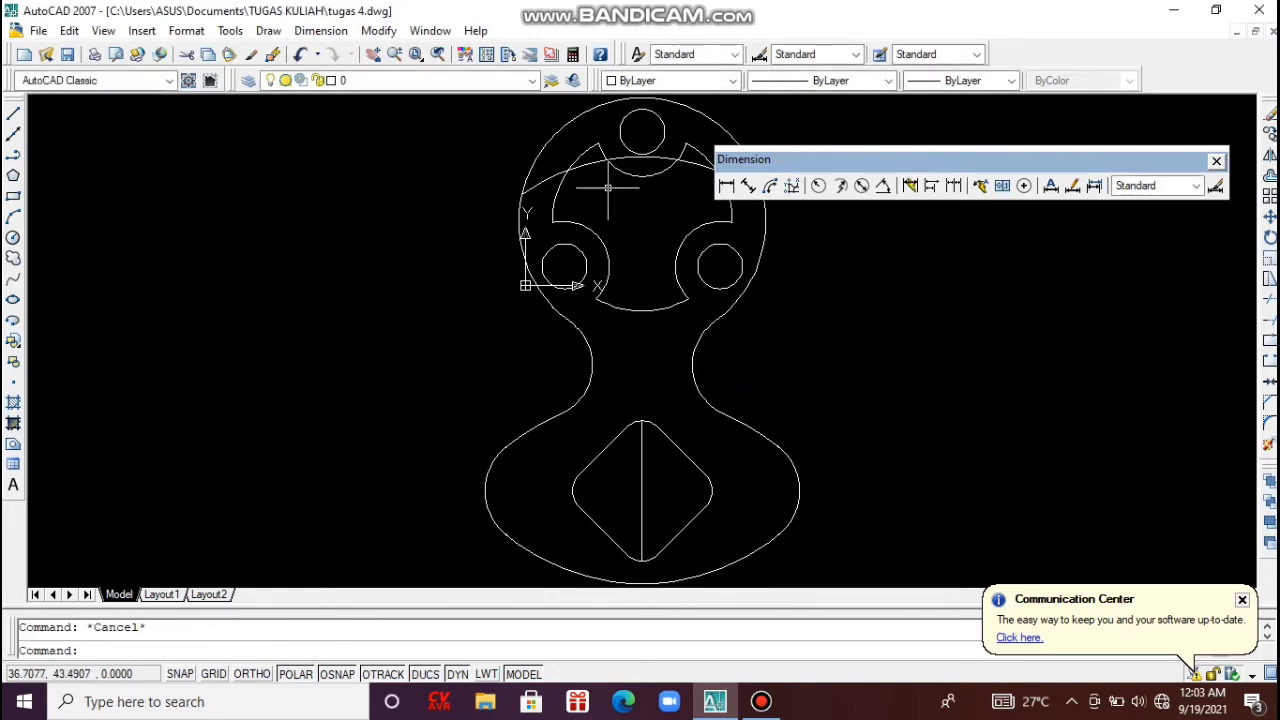
# Erase the leftover radius 95 arc crossing the ring plate and the rounded square's vertical centerline, and save the drawing.
pyautogui.click(590, 160)
pyautogui.press('Delete')
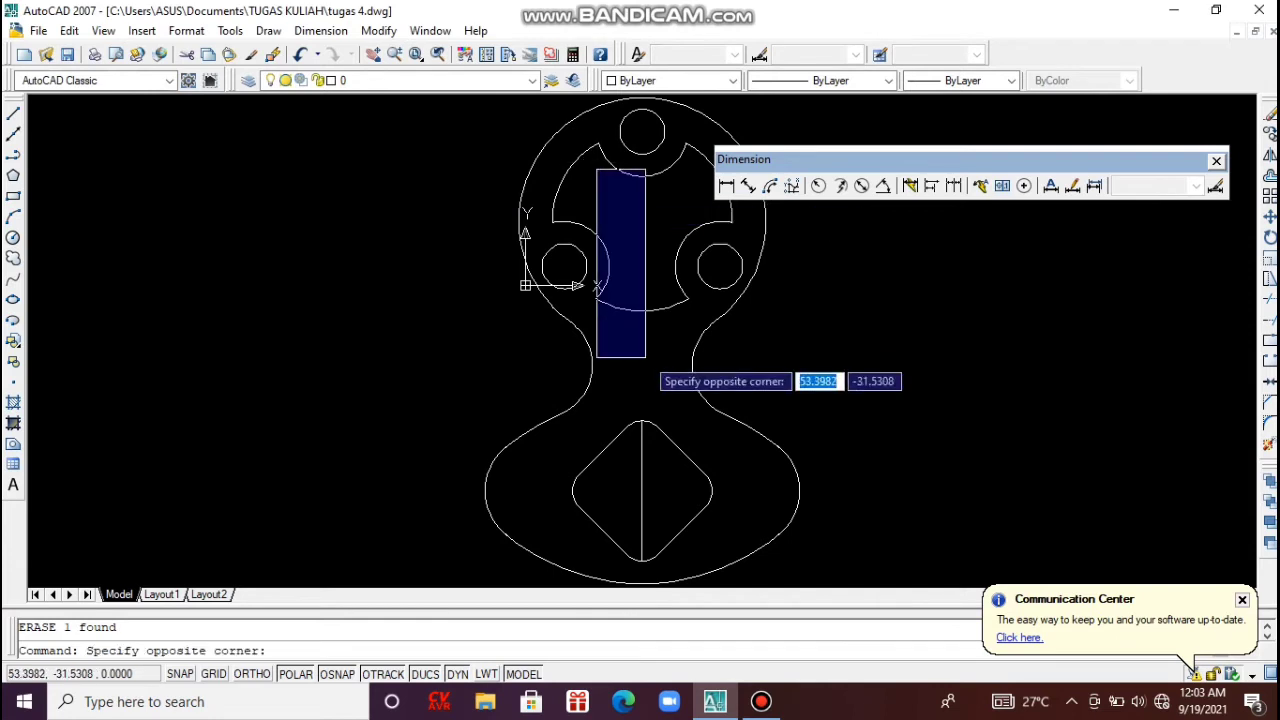
pyautogui.press('Escape')
pyautogui.click(642, 510)
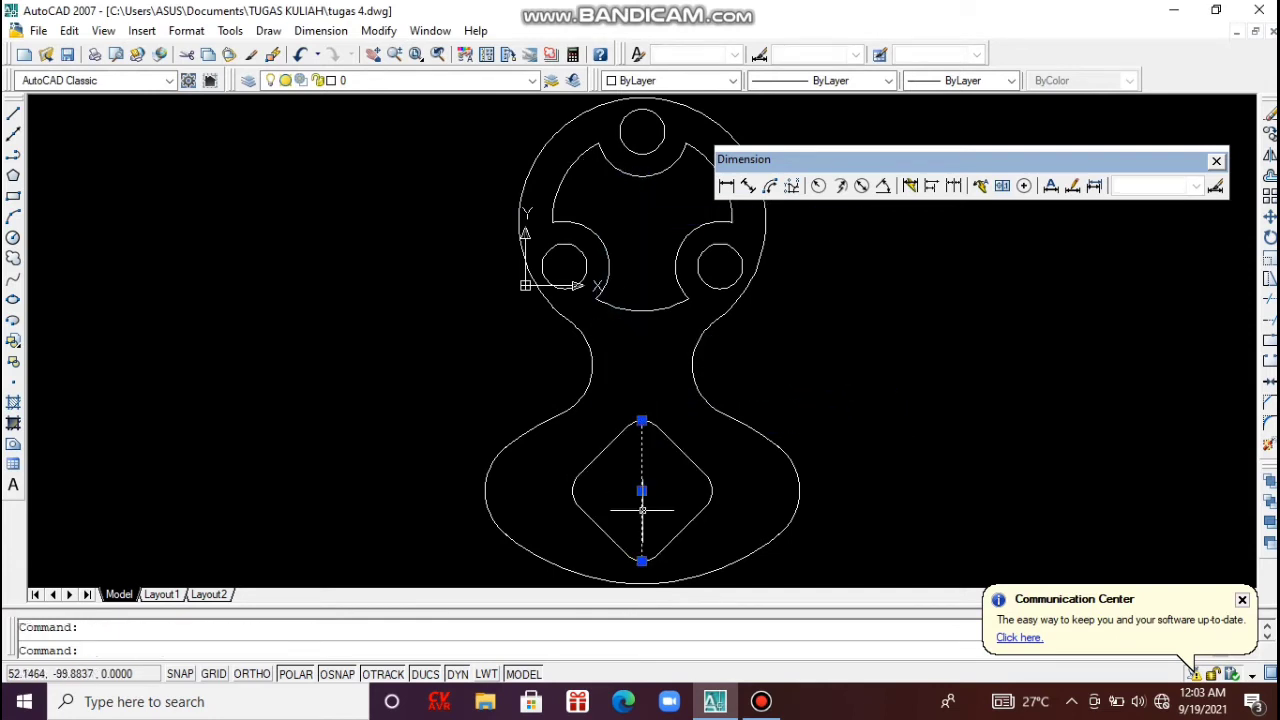
pyautogui.press('Delete')
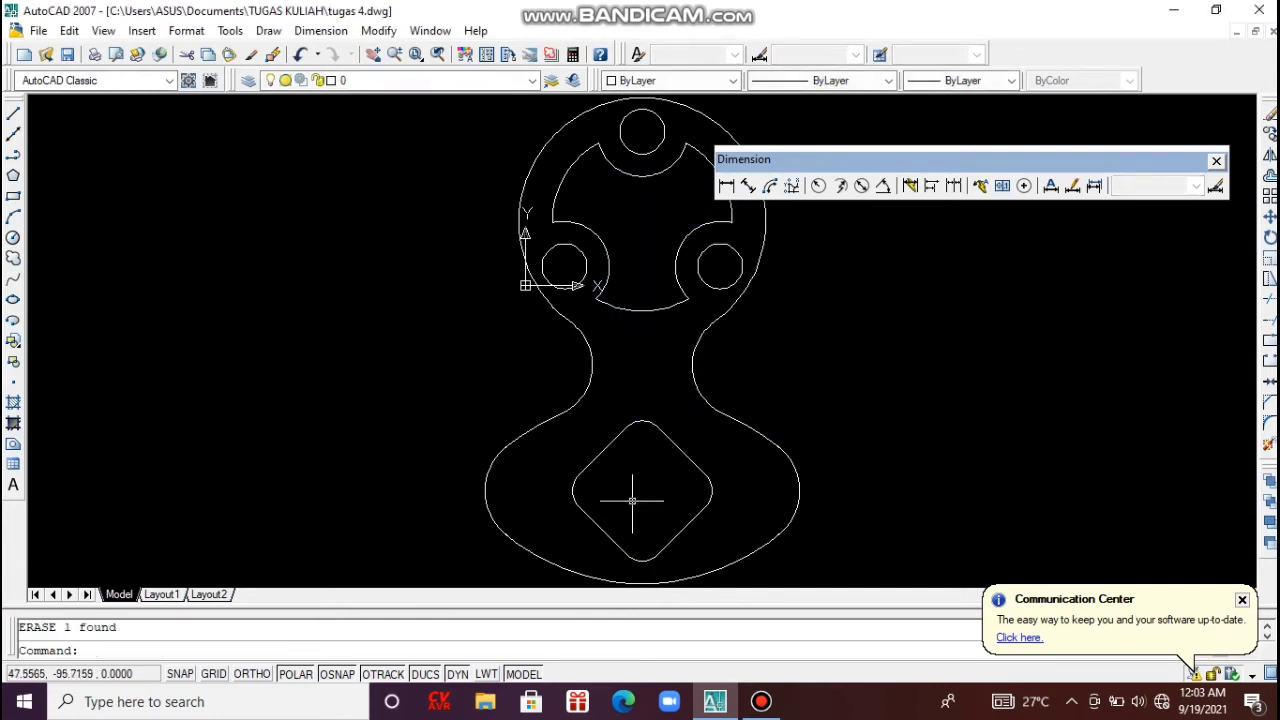
pyautogui.click(67, 54)
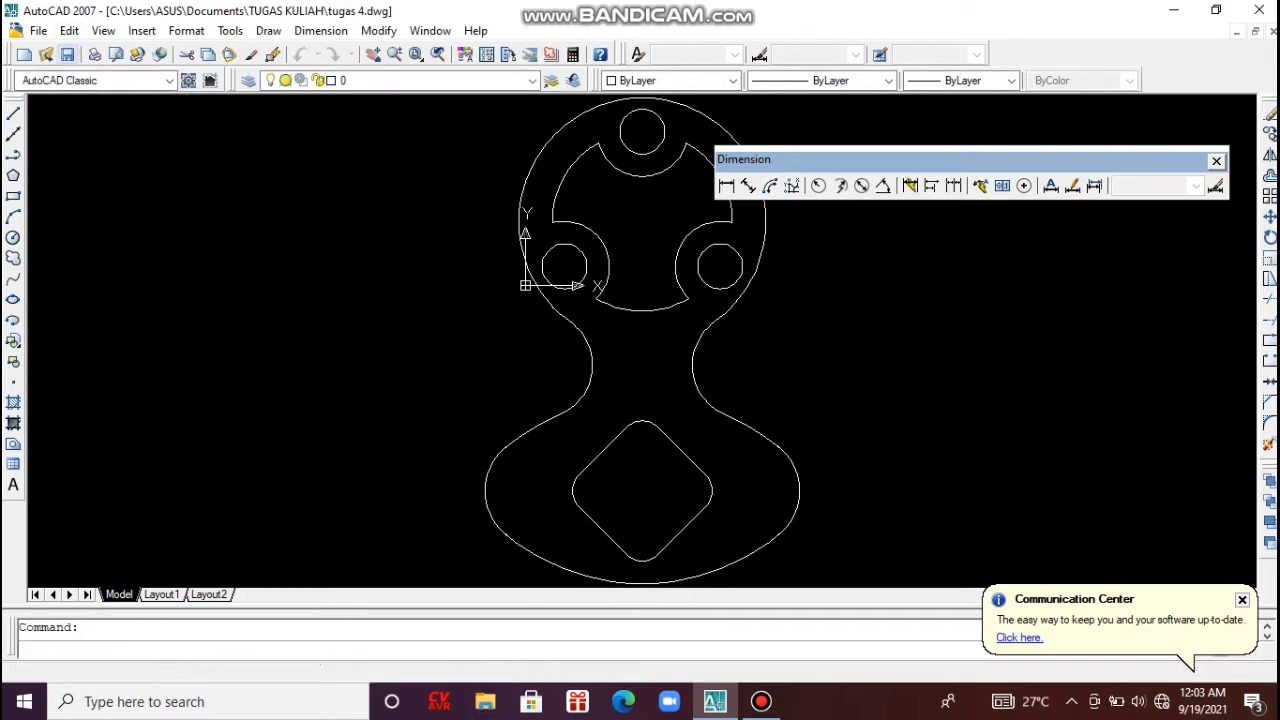
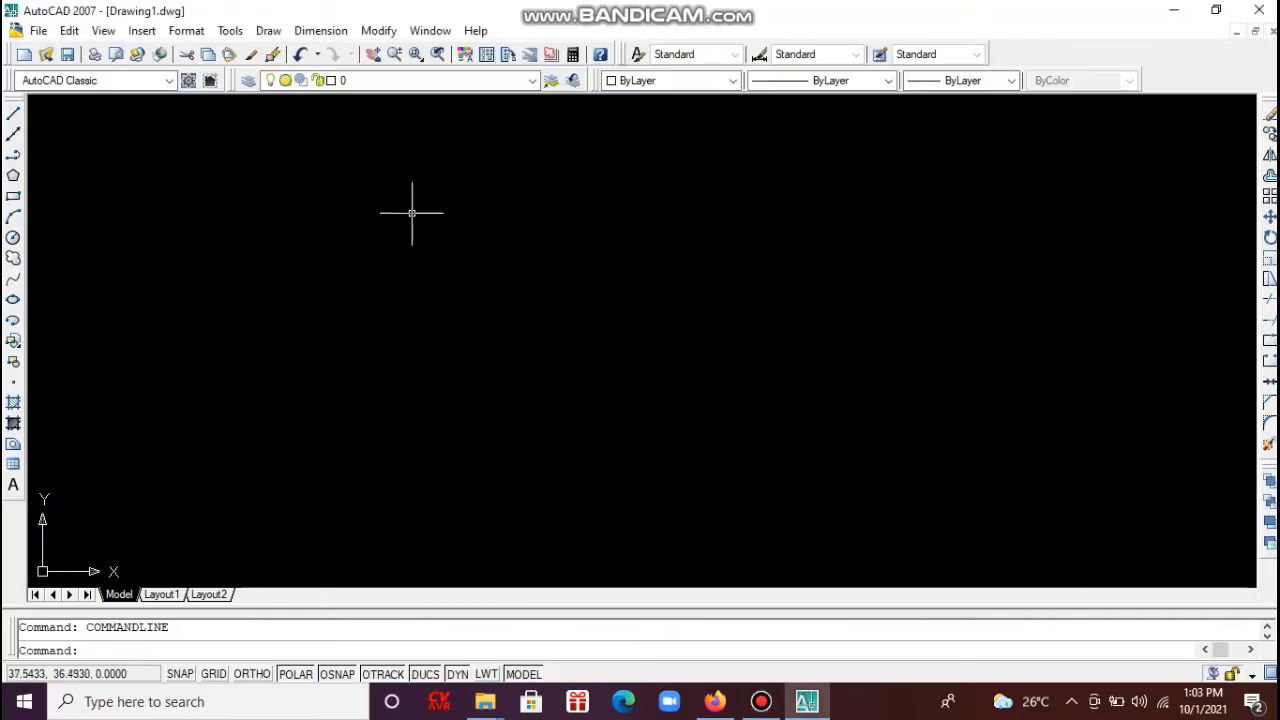
# Draw a radius 40 circle centered at about (51, 33) in the empty Drawing1.dwg.
pyautogui.click(13, 237)
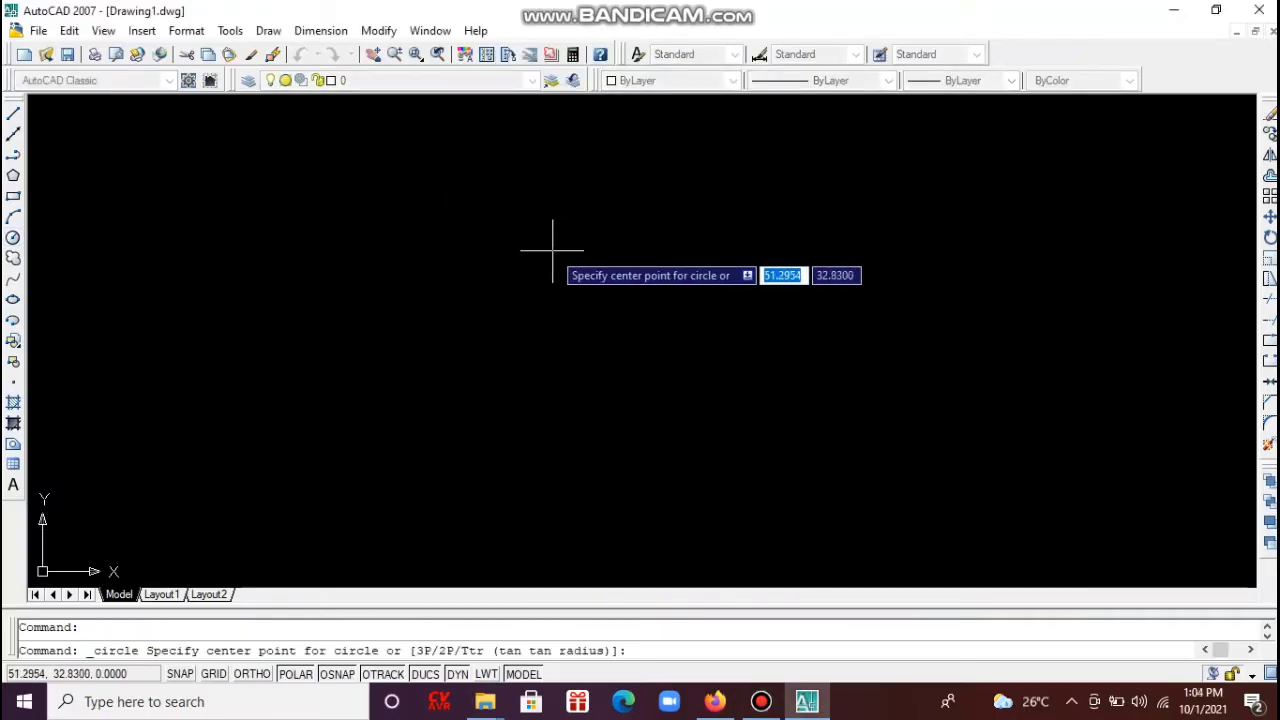
pyautogui.click(553, 251)
pyautogui.write('4')
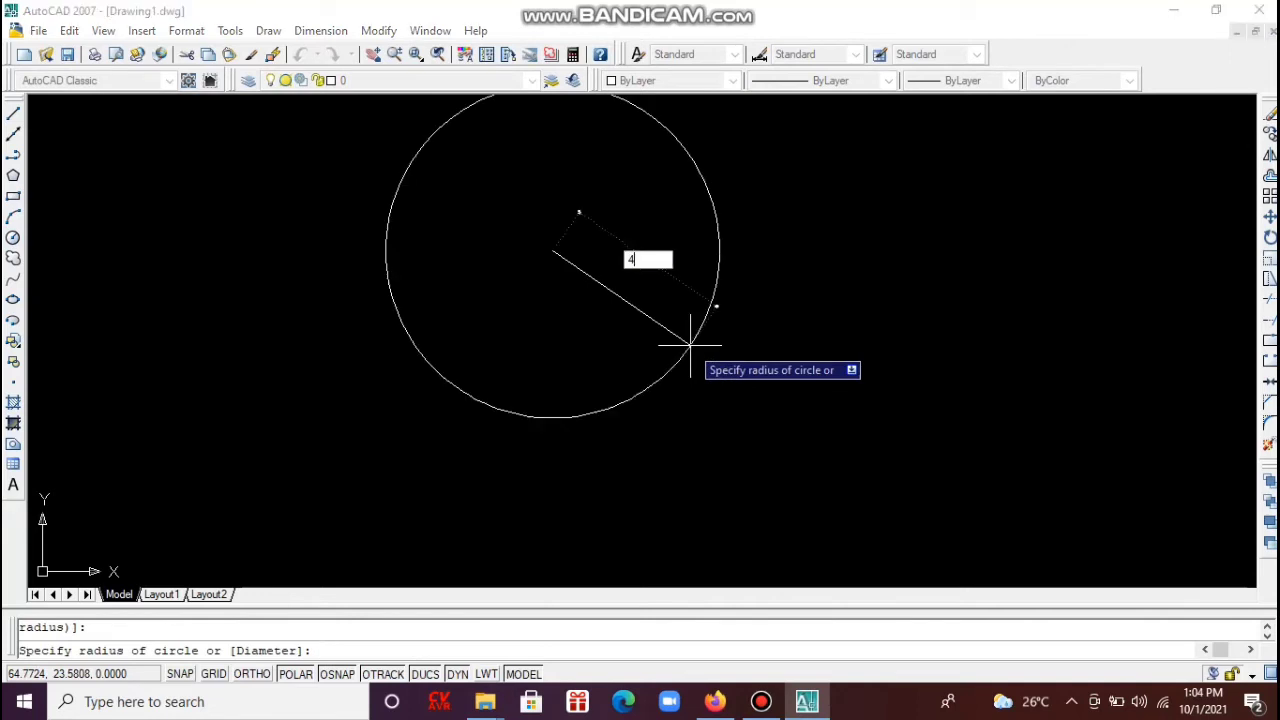
pyautogui.write('0')
pyautogui.press('Return')
pyautogui.press('Escape')
pyautogui.scroll(-5, 403, 134)
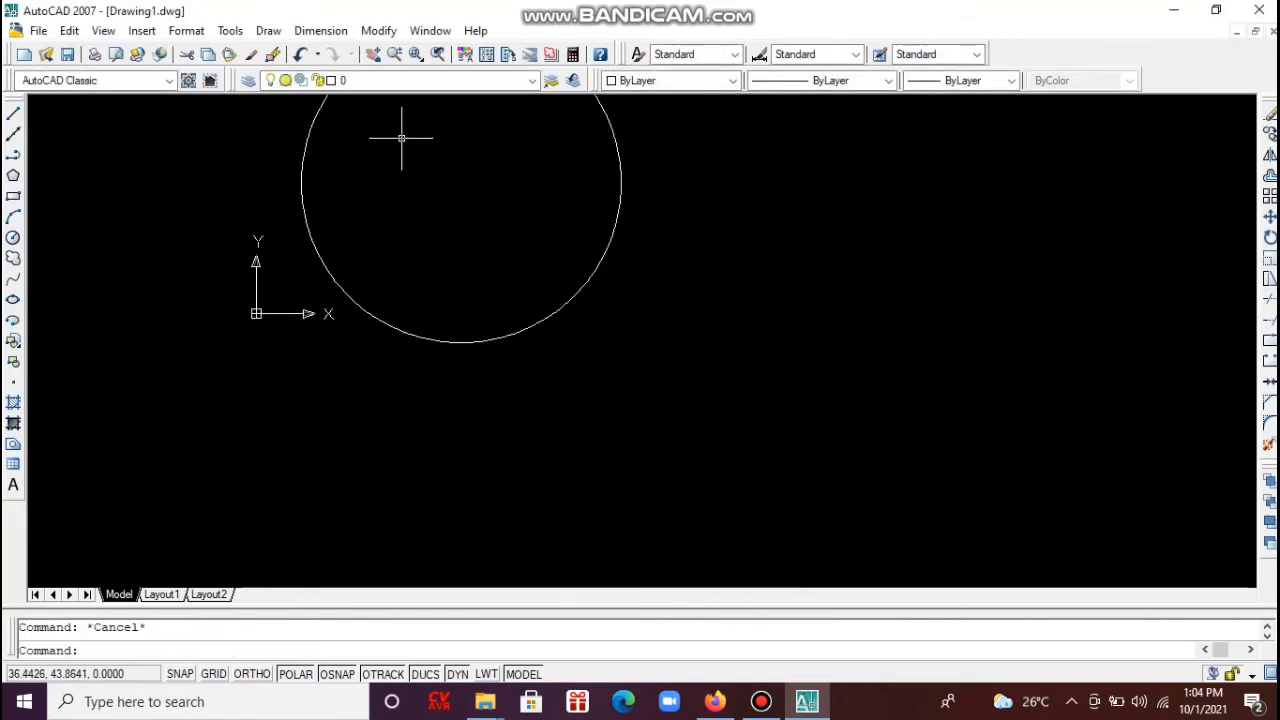
pyautogui.click(372, 54)
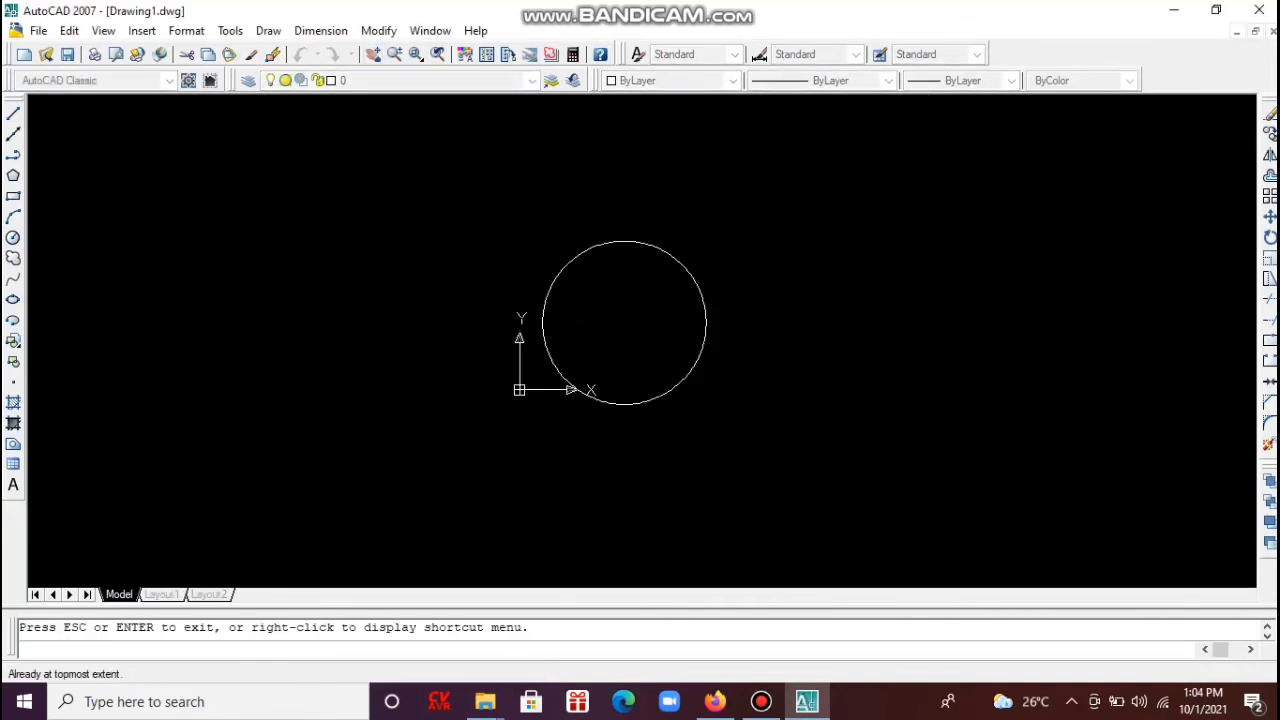
pyautogui.press('Escape')
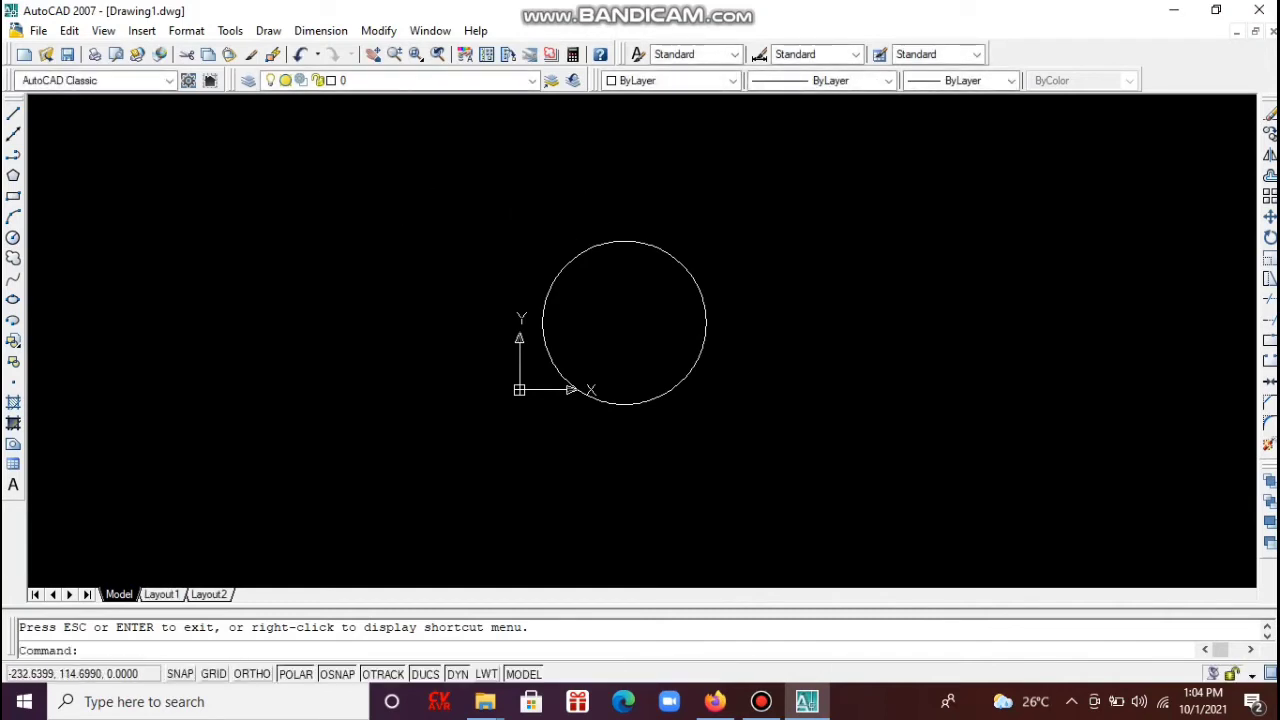
# Draw a horizontal line about 142 long from the circle's center outward to the right, past the circle.
pyautogui.click(13, 113)
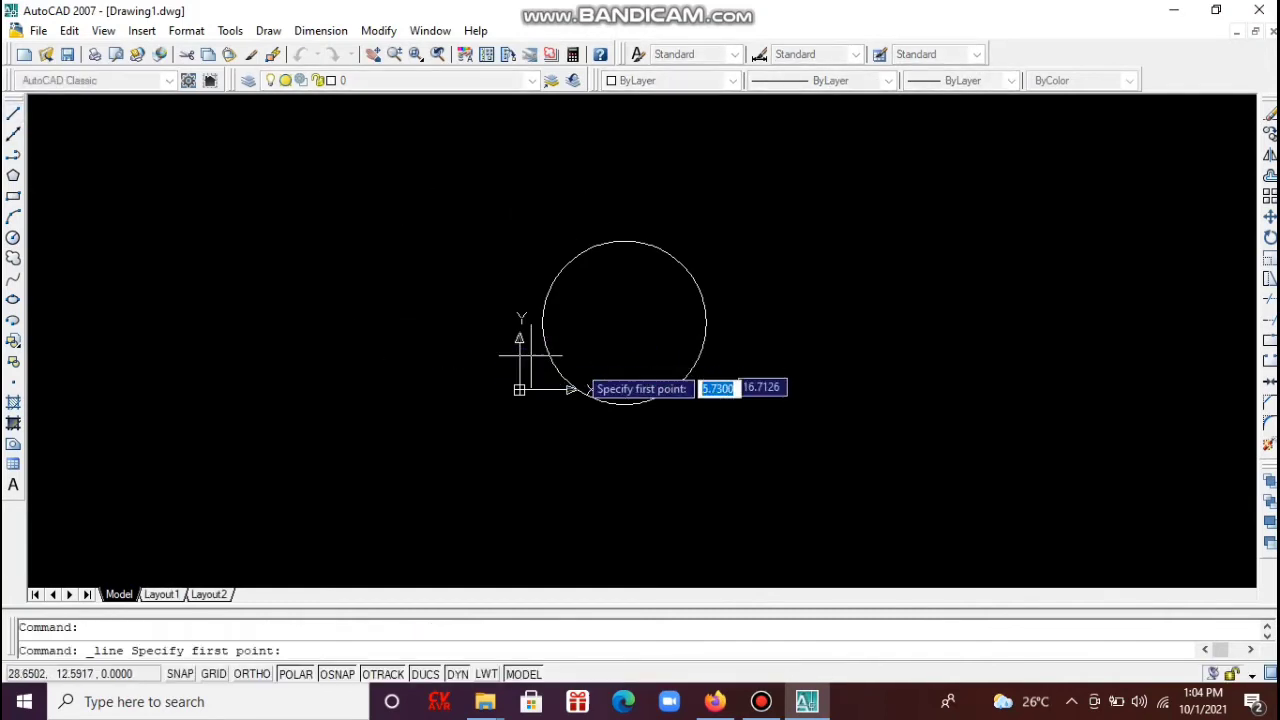
pyautogui.click(624, 325)
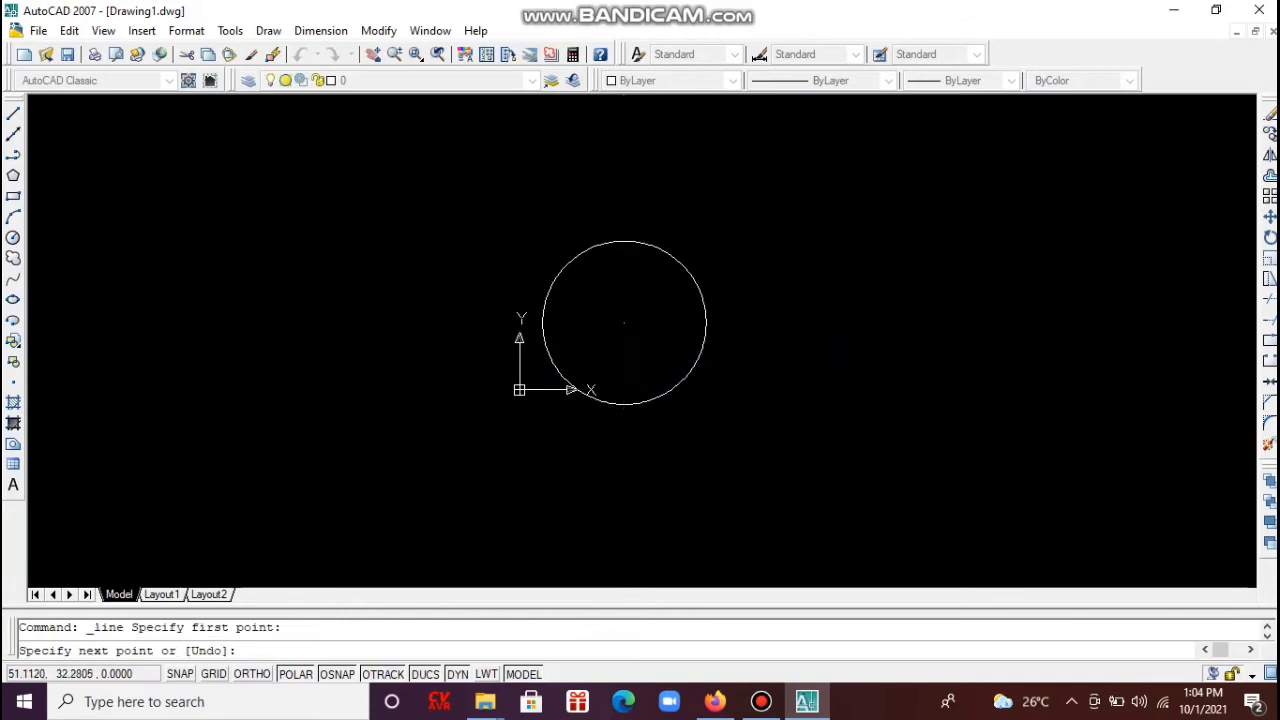
pyautogui.click(914, 322)
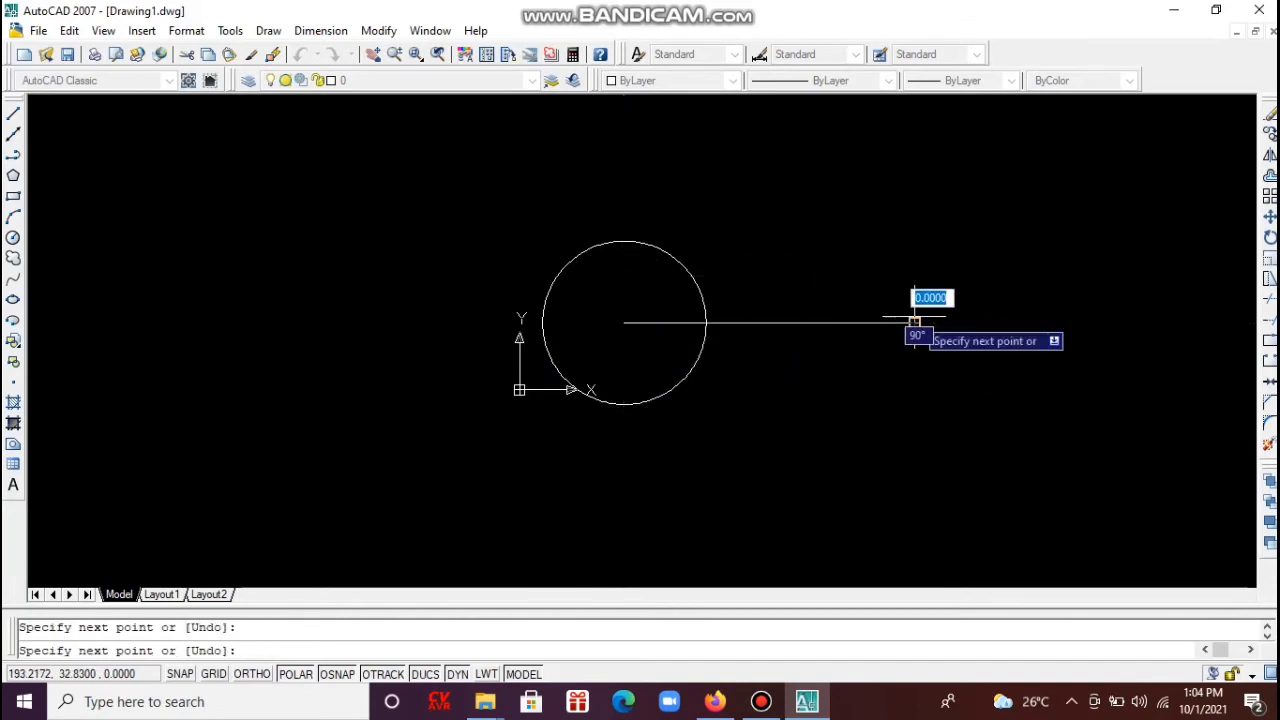
pyautogui.press('Escape')
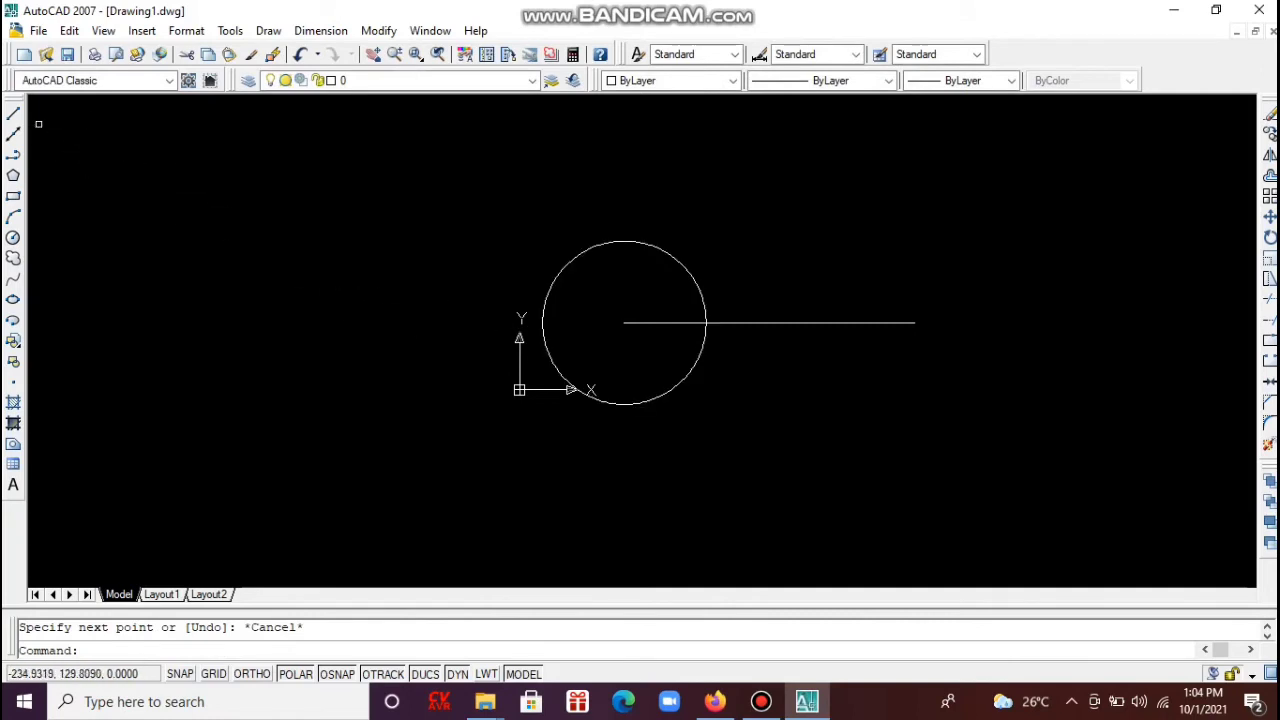
# Draw a second line from the circle's center up to the right at 45°, extending beyond the circle.
pyautogui.click(13, 113)
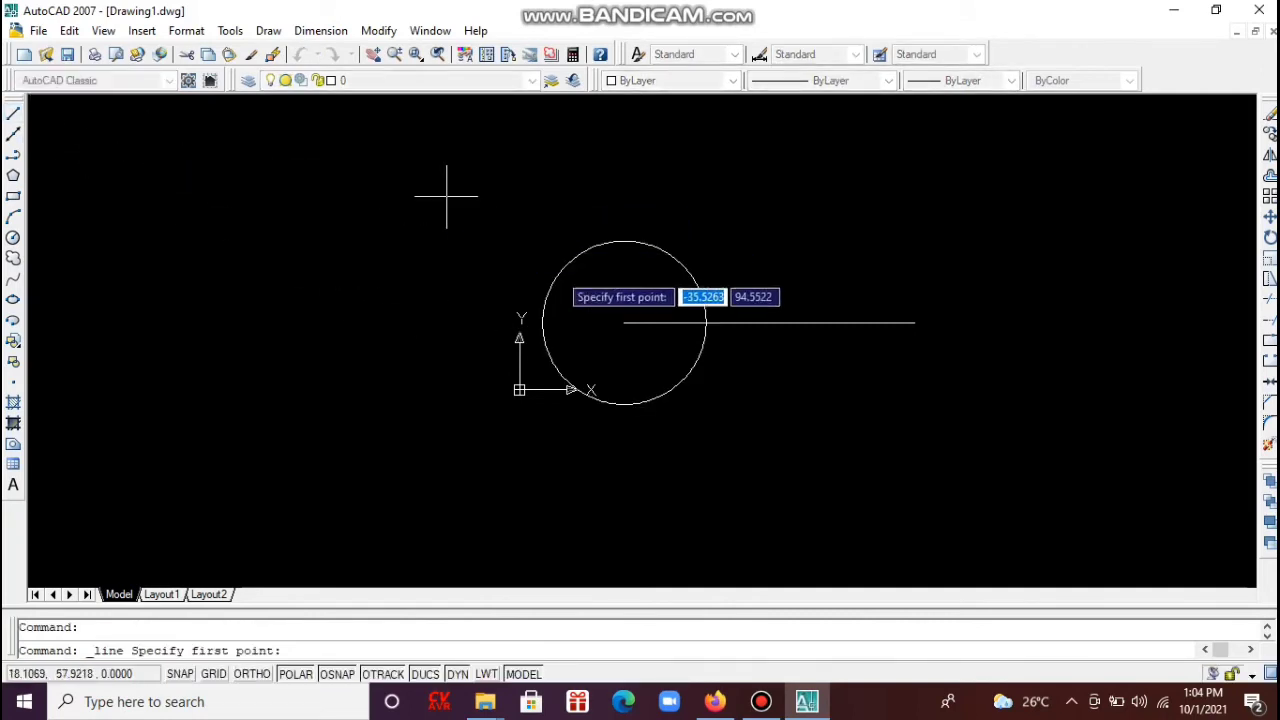
pyautogui.click(624, 322)
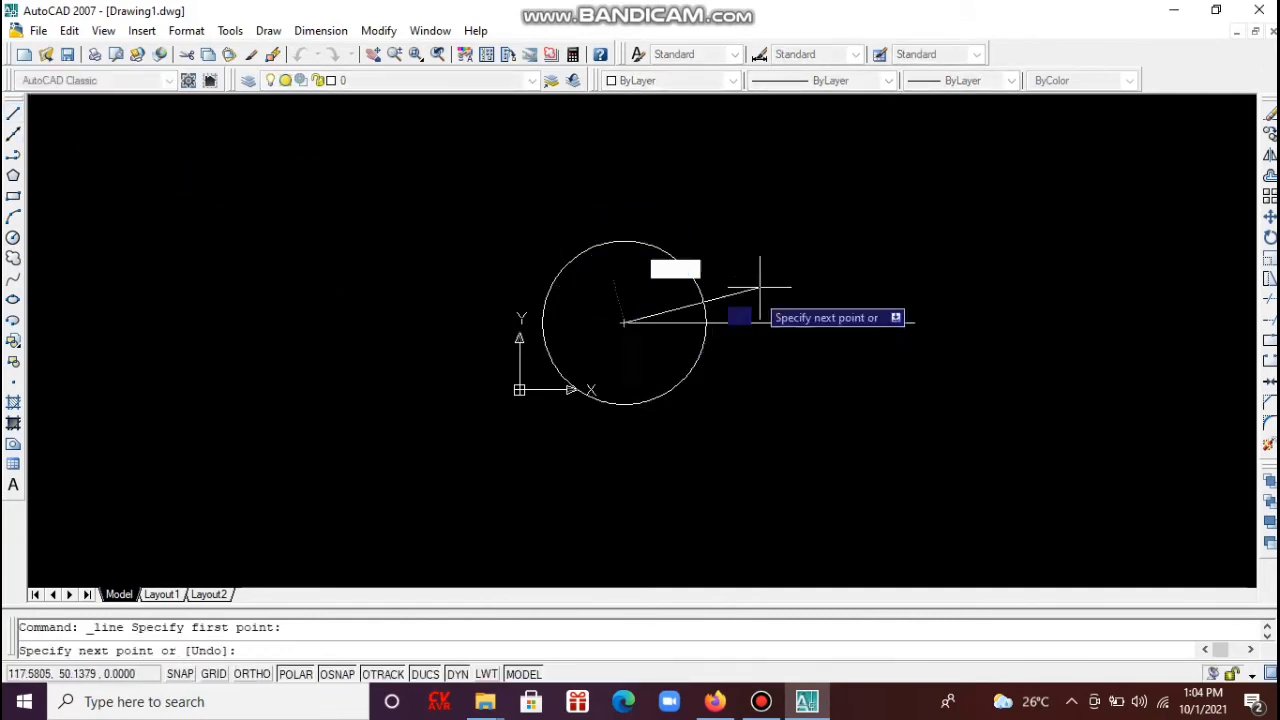
pyautogui.click(753, 191)
pyautogui.press('Escape')
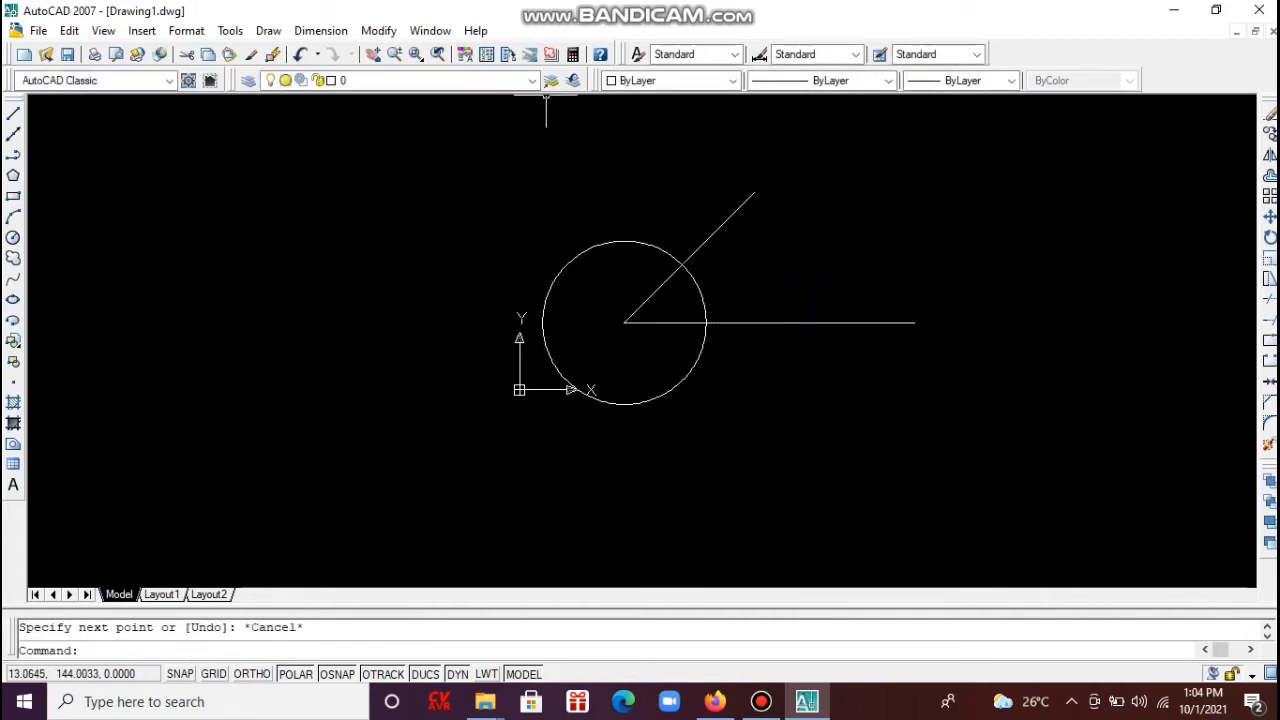
# Add an angular dimension between the inclined and horizontal lines, placing its arc just inside the circle.
pyautogui.click(320, 30)
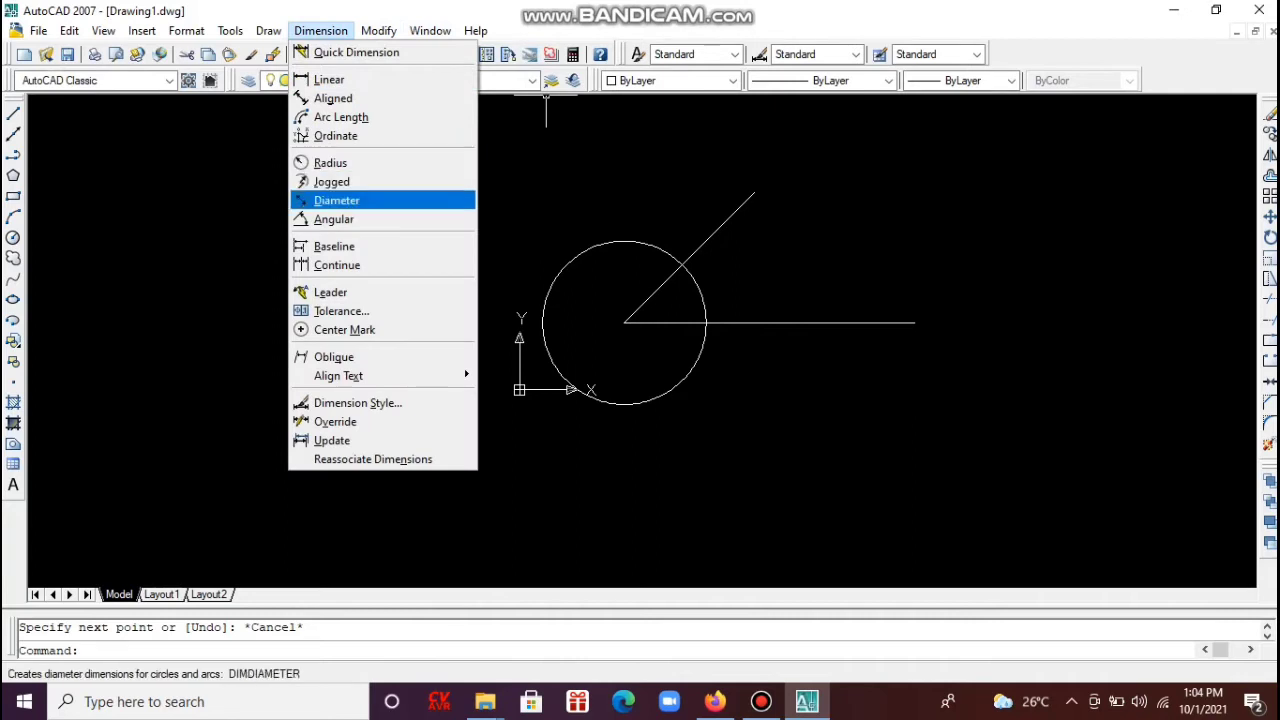
pyautogui.click(334, 219)
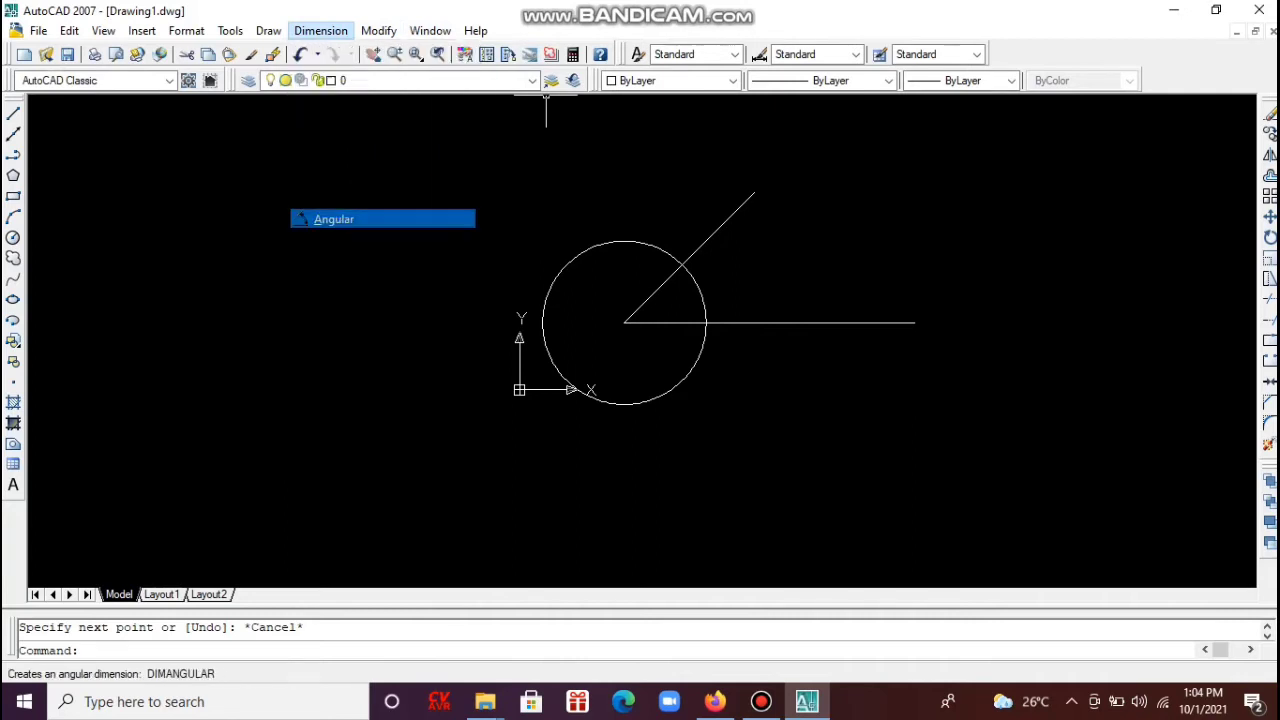
pyautogui.click(660, 288)
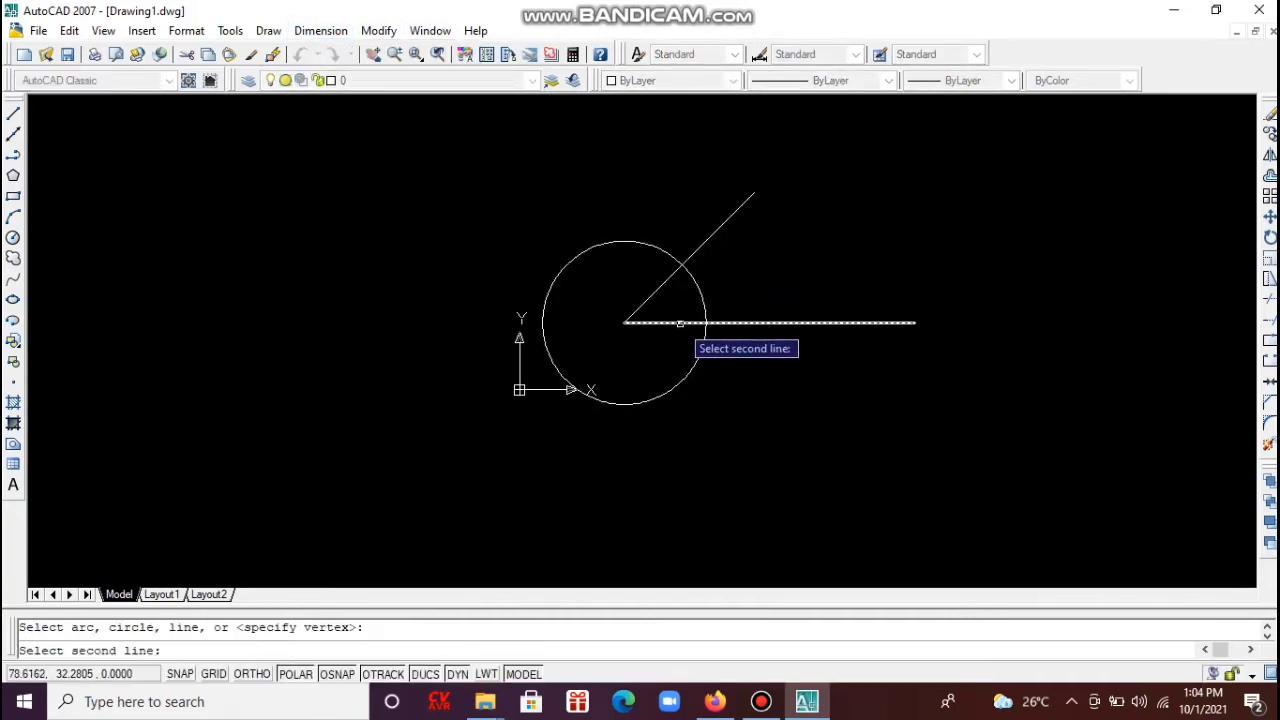
pyautogui.click(684, 322)
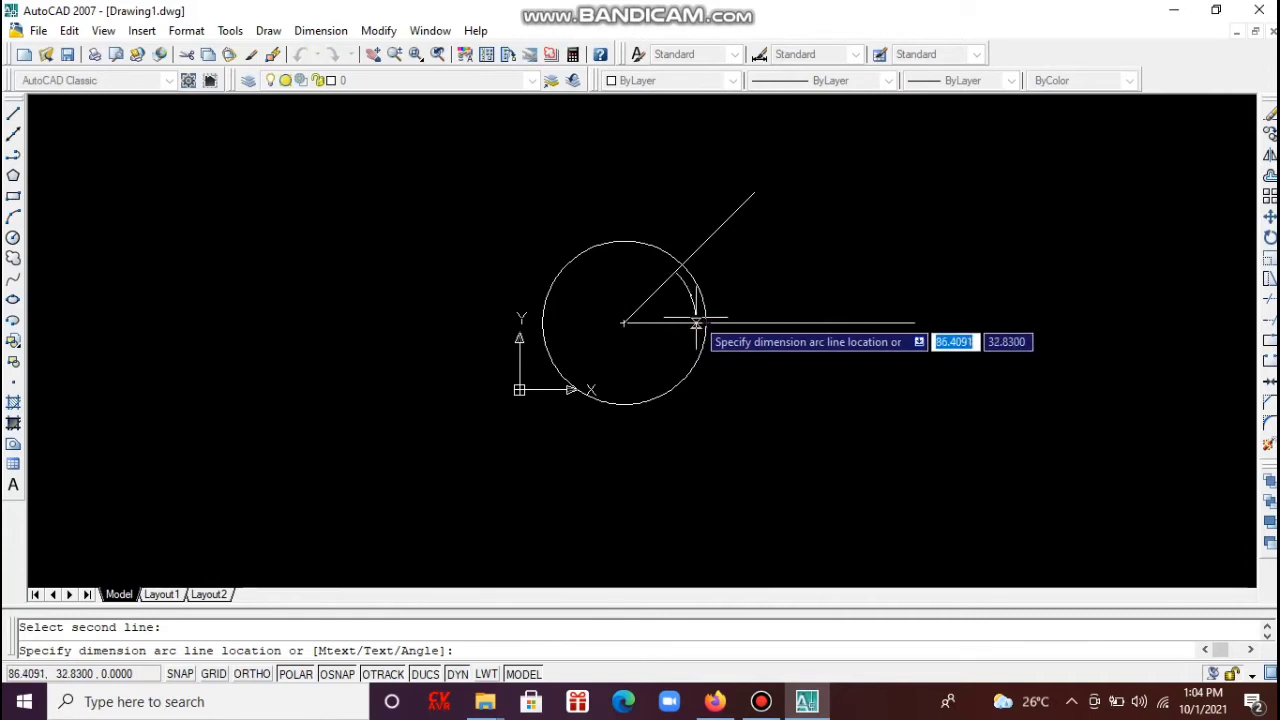
pyautogui.click(693, 305)
pyautogui.press('Escape')
pyautogui.scroll(3, 727, 283)
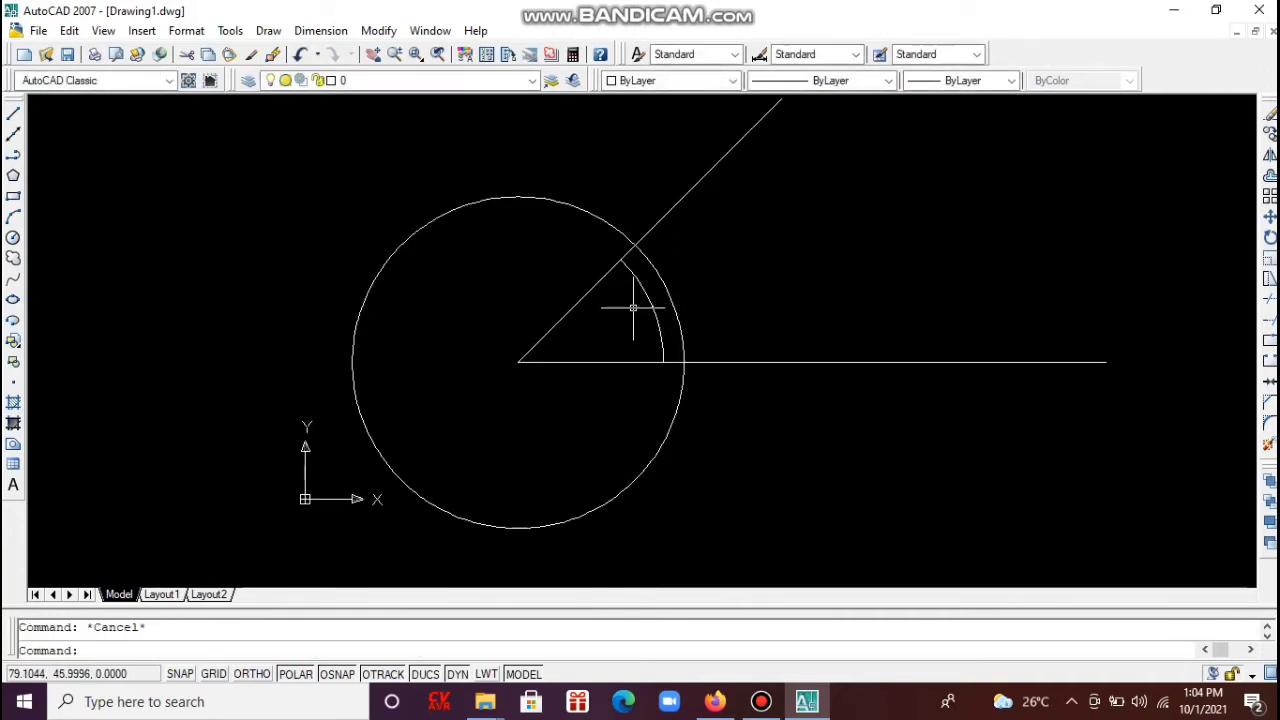
# Increase the text height of the Standard dimension style so the angle text is readable.
pyautogui.write('dimsty')
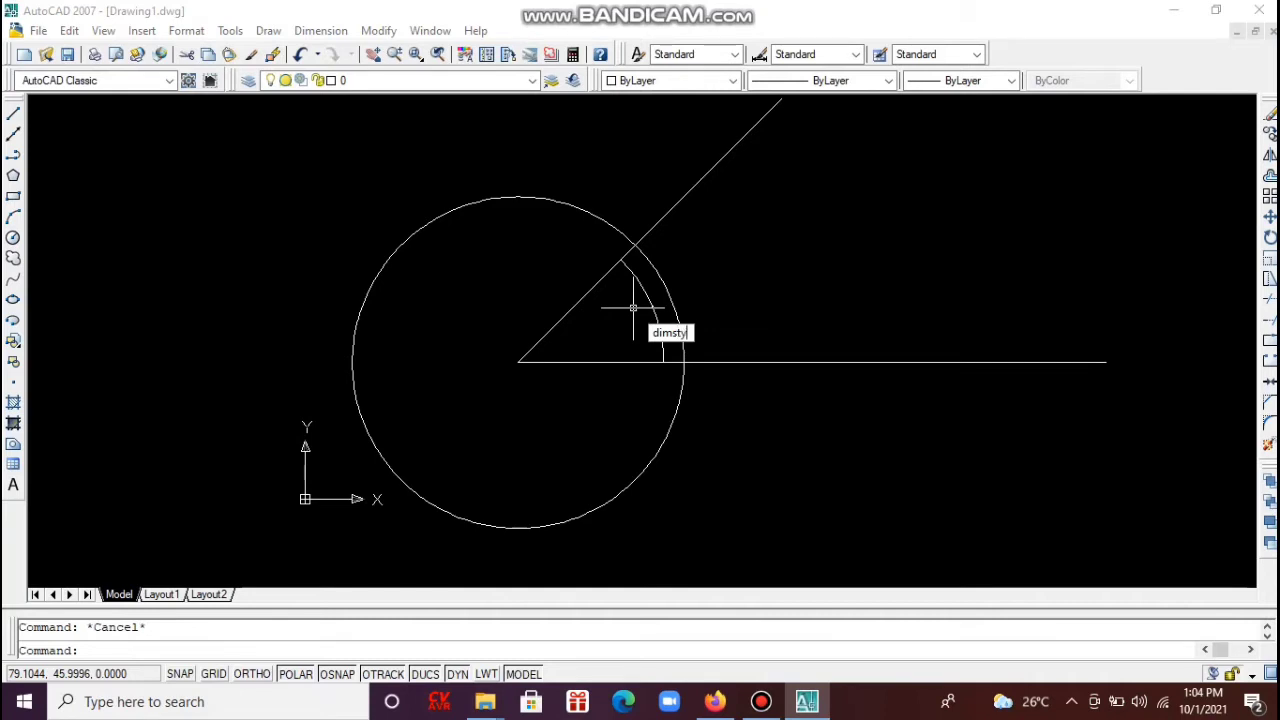
pyautogui.press('Return')
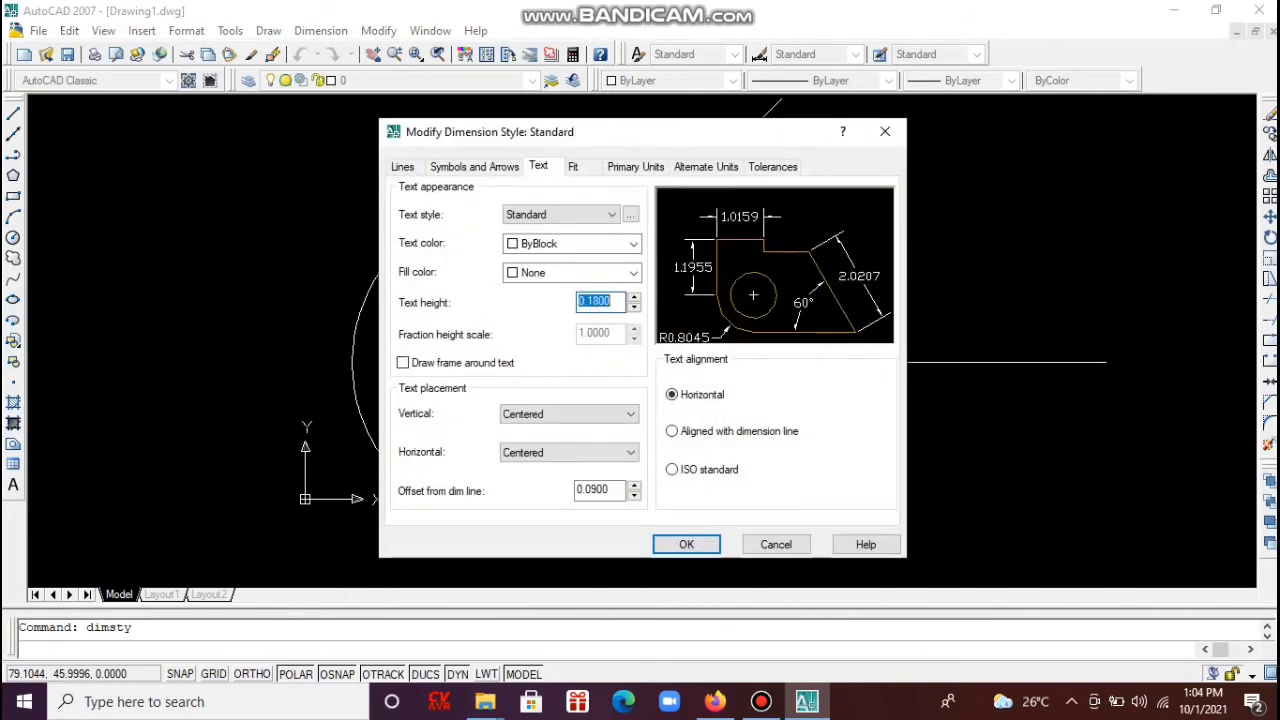
pyautogui.press('Return')
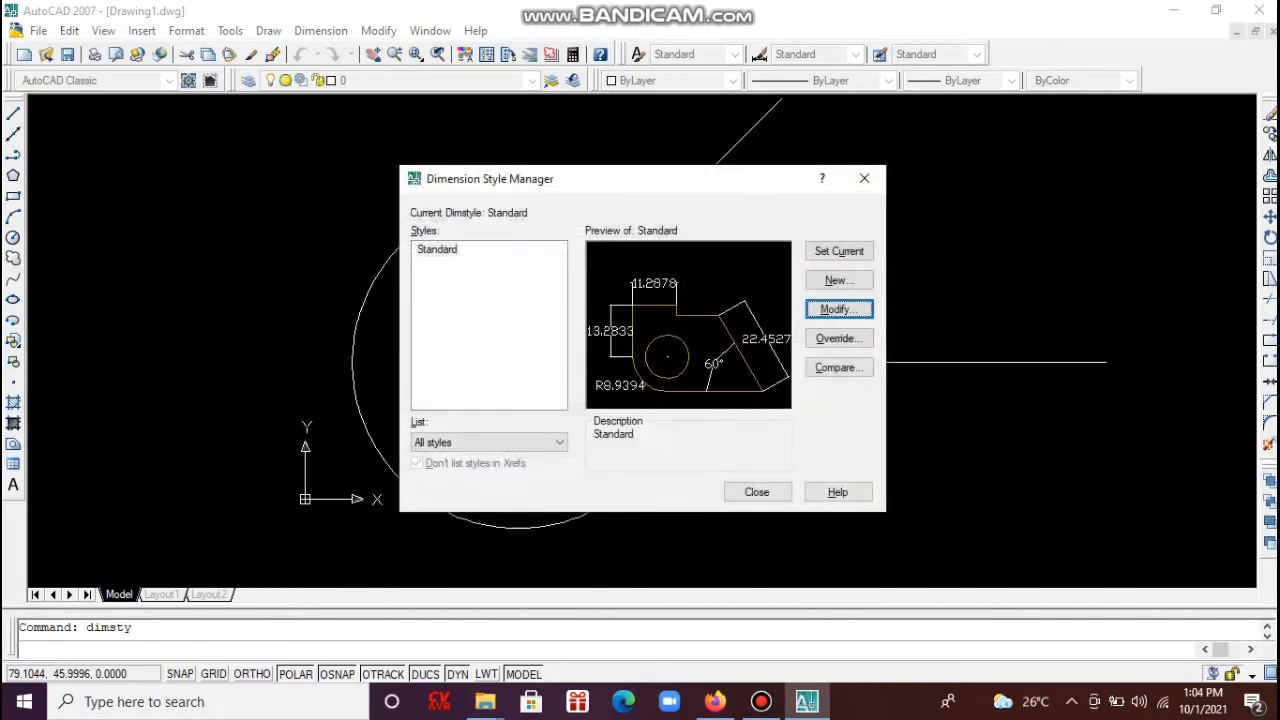
pyautogui.click(736, 490)
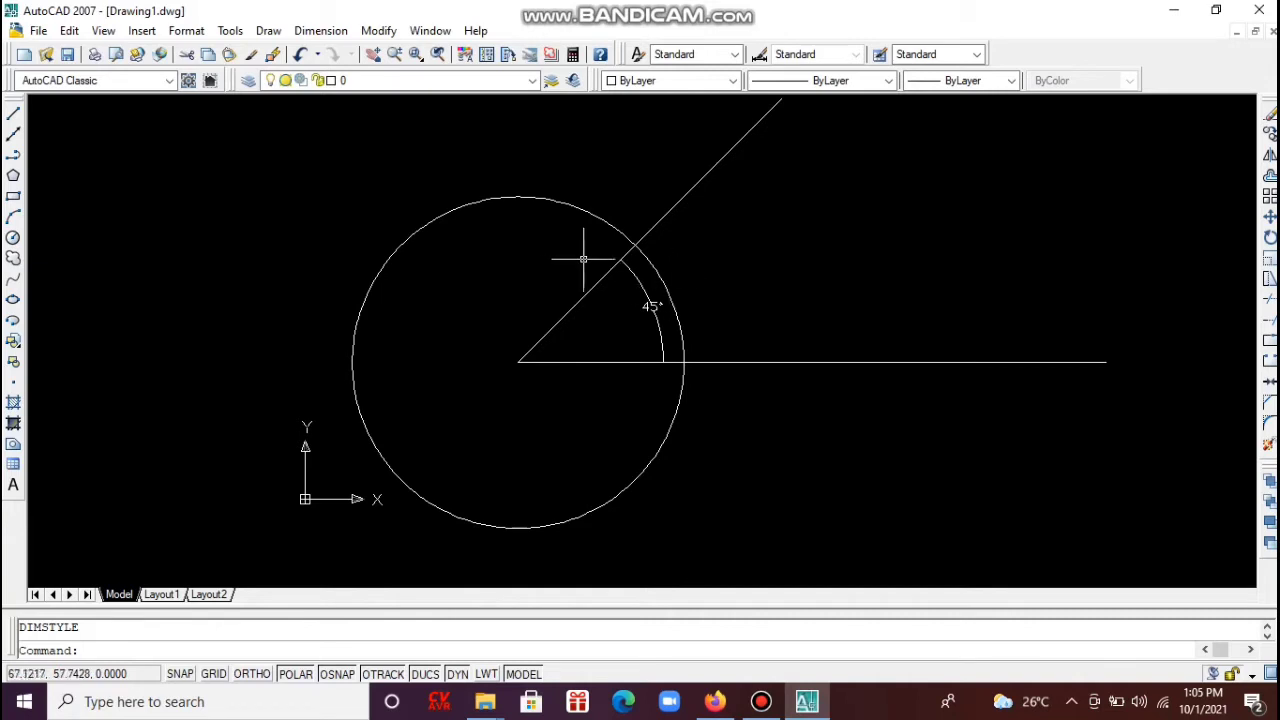
# Rotate the inclined line by 15° about the circle's center.
pyautogui.write('ro')
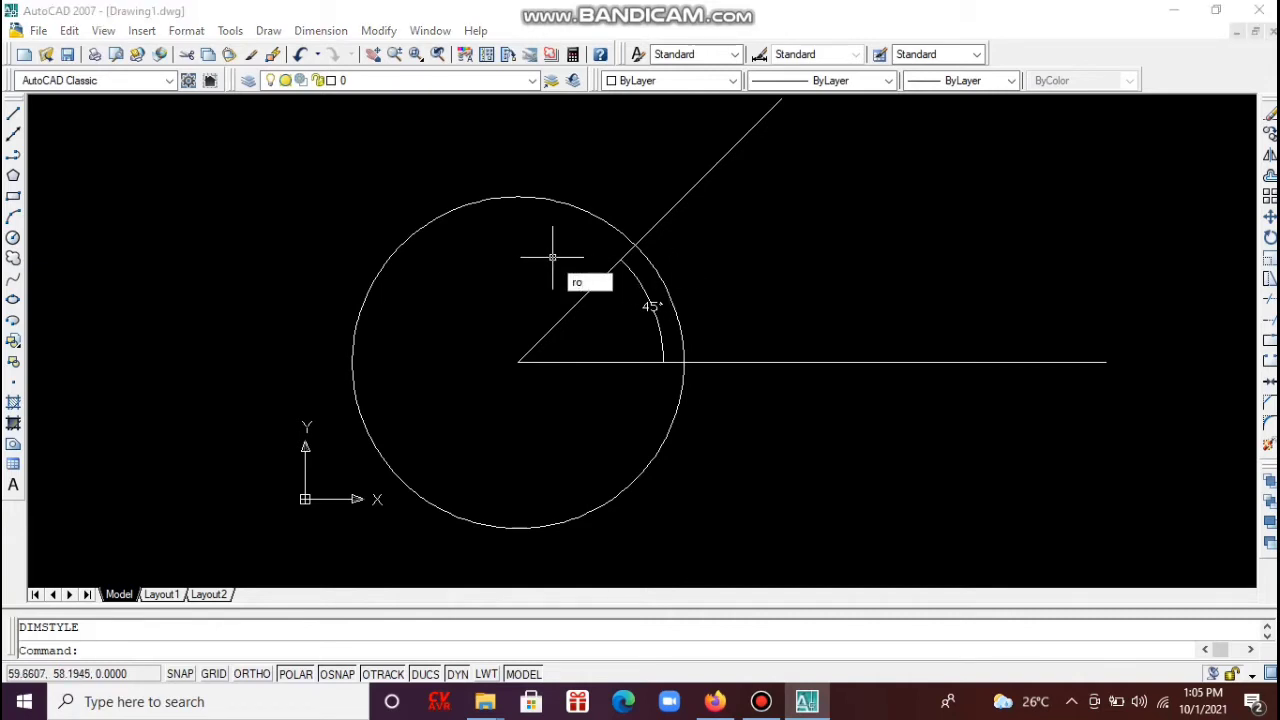
pyautogui.press('Return')
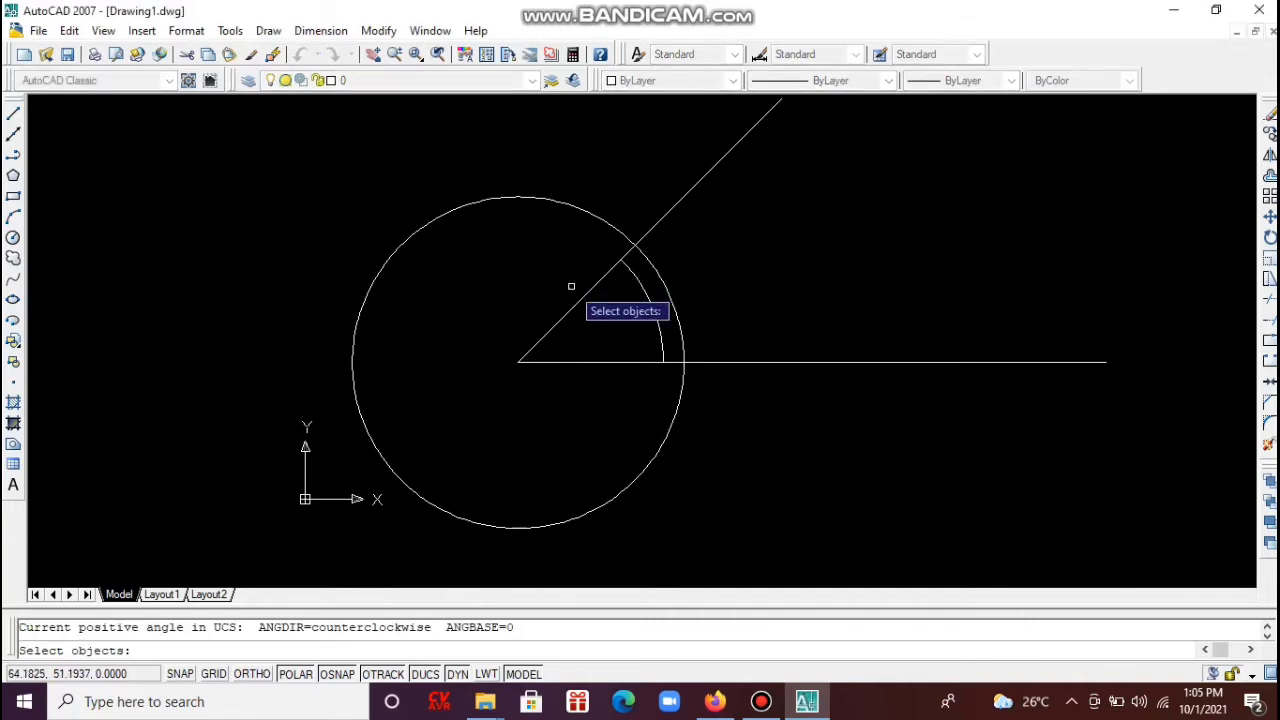
pyautogui.click(578, 295)
pyautogui.press('Return')
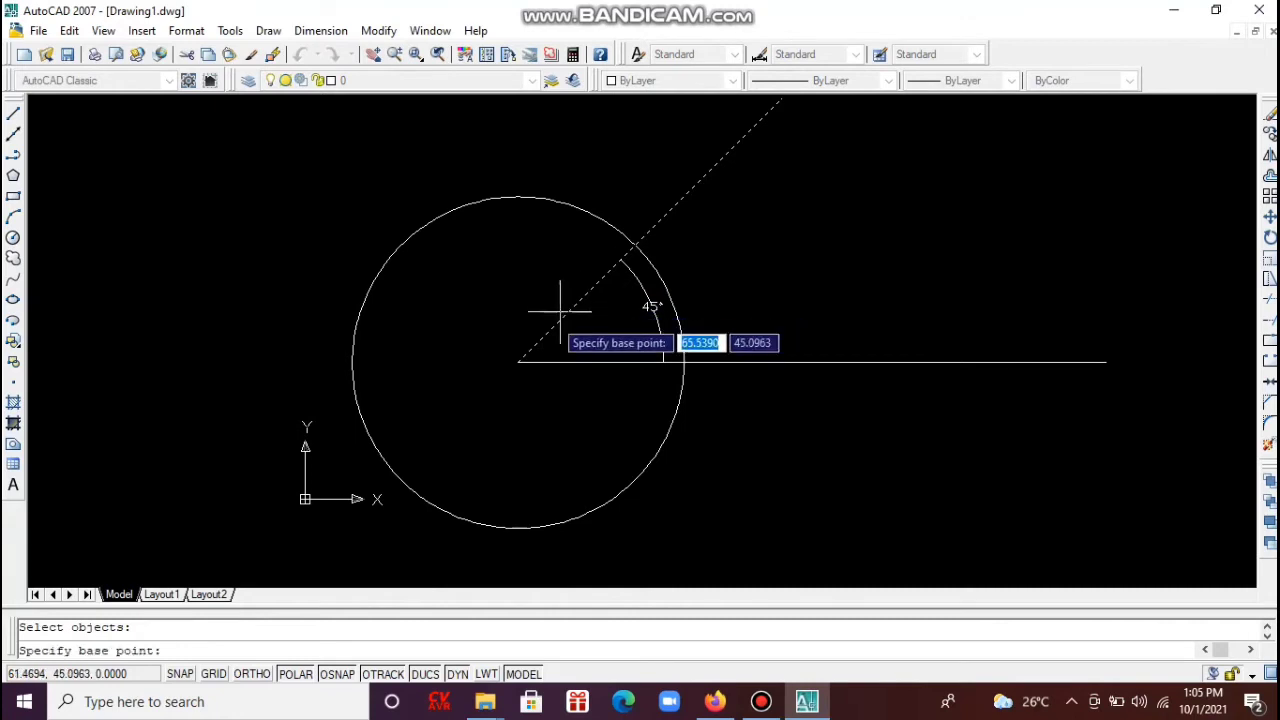
pyautogui.click(516, 356)
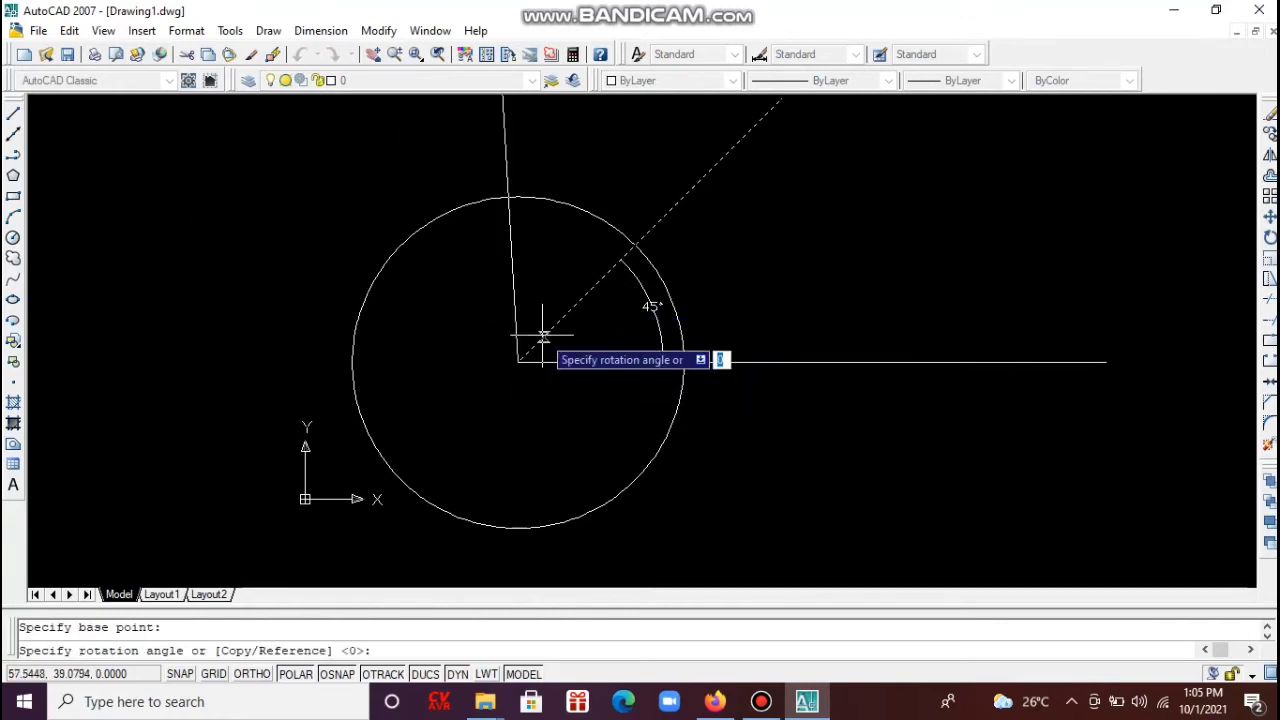
pyautogui.press('Return')
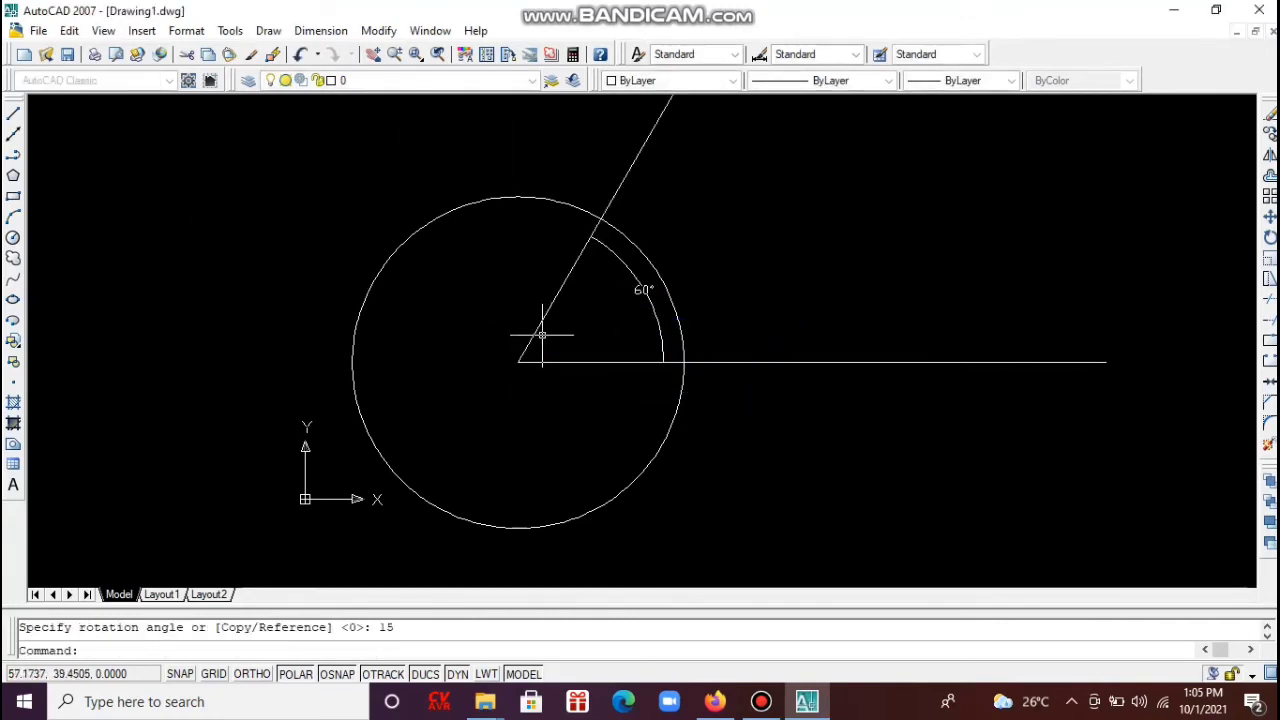
pyautogui.press('Escape')
# Draw a circle centered where the inclined line crosses the first circle, passing through the horizontal line's crossing with that circle.
pyautogui.scroll(-2, 749, 287)
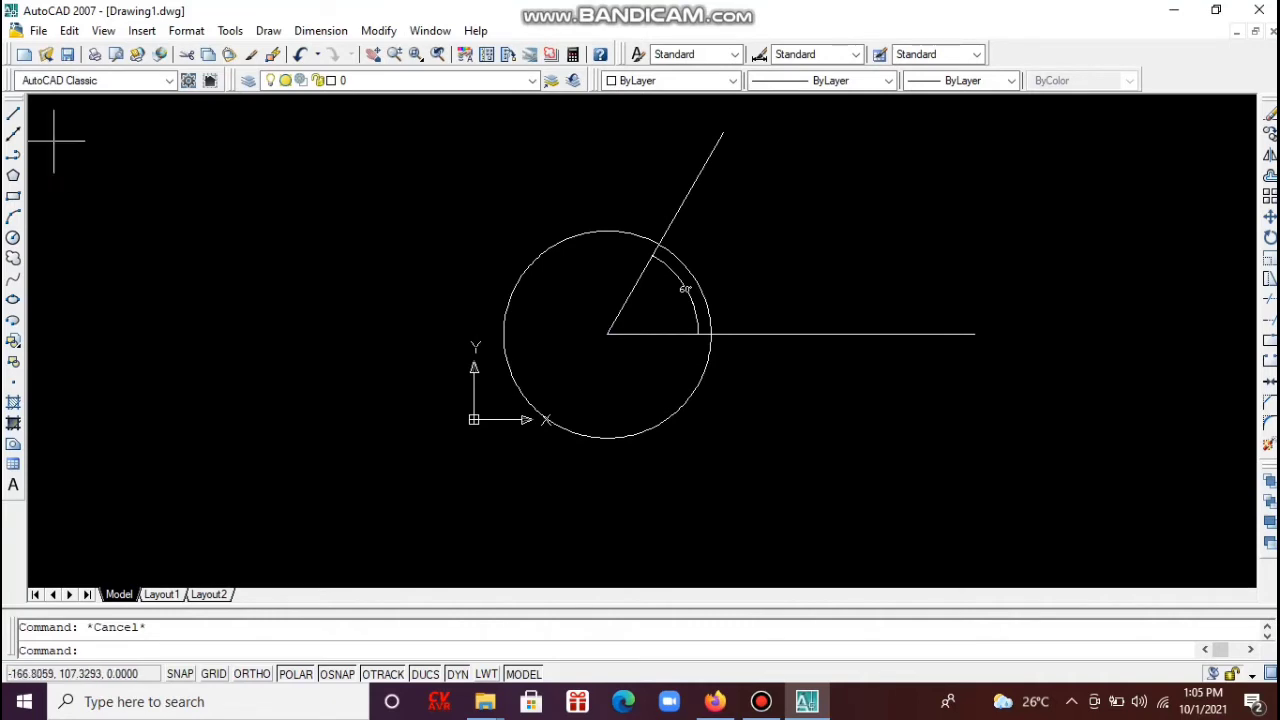
pyautogui.click(13, 237)
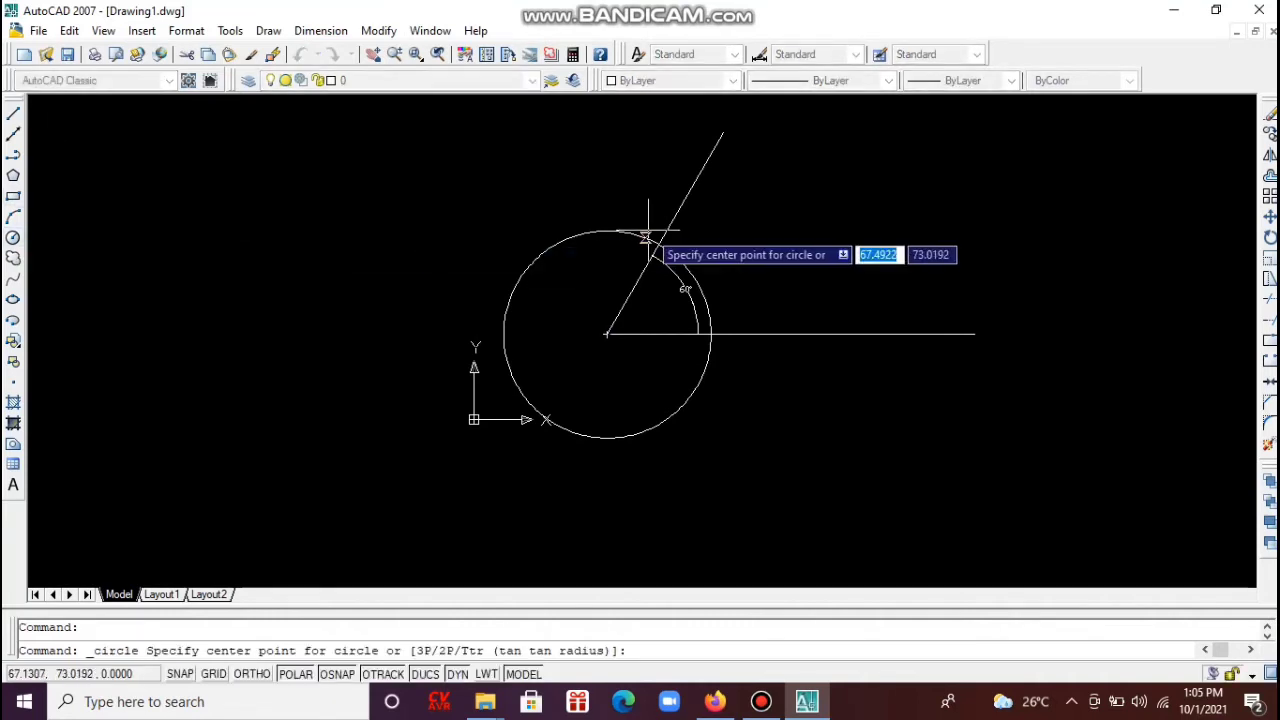
pyautogui.scroll(3, 659, 243)
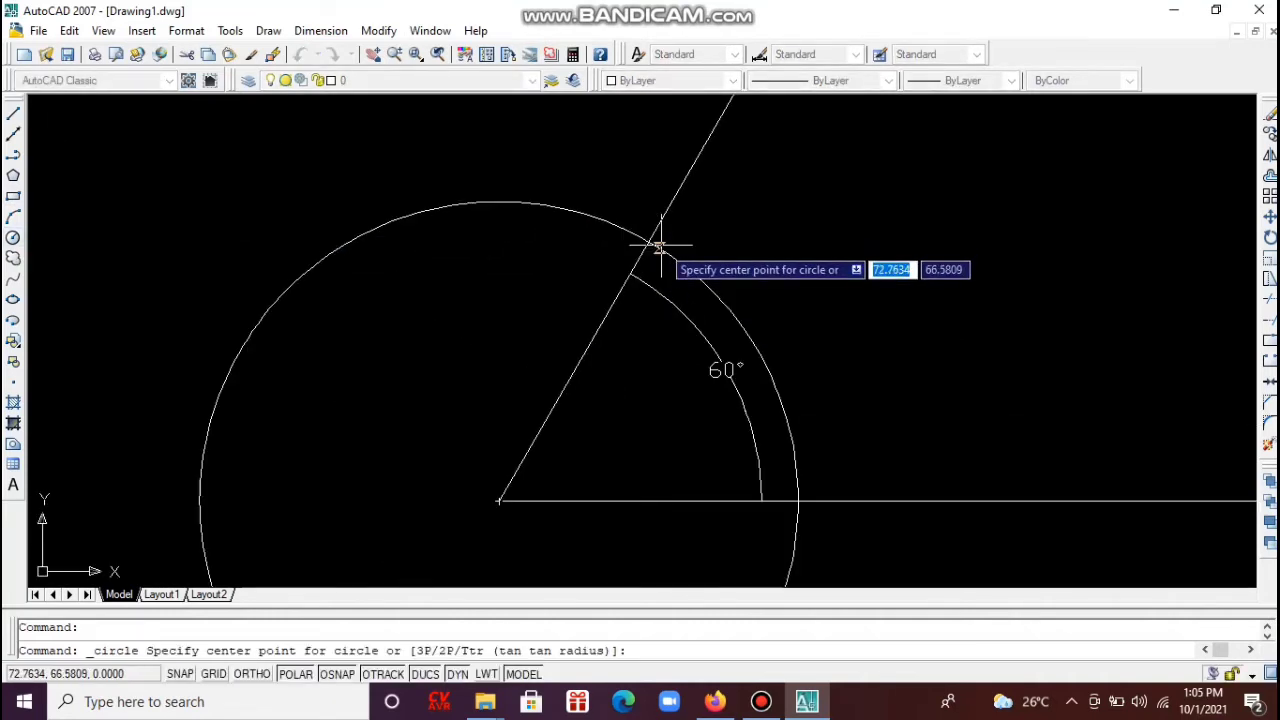
pyautogui.scroll(2, 638, 255)
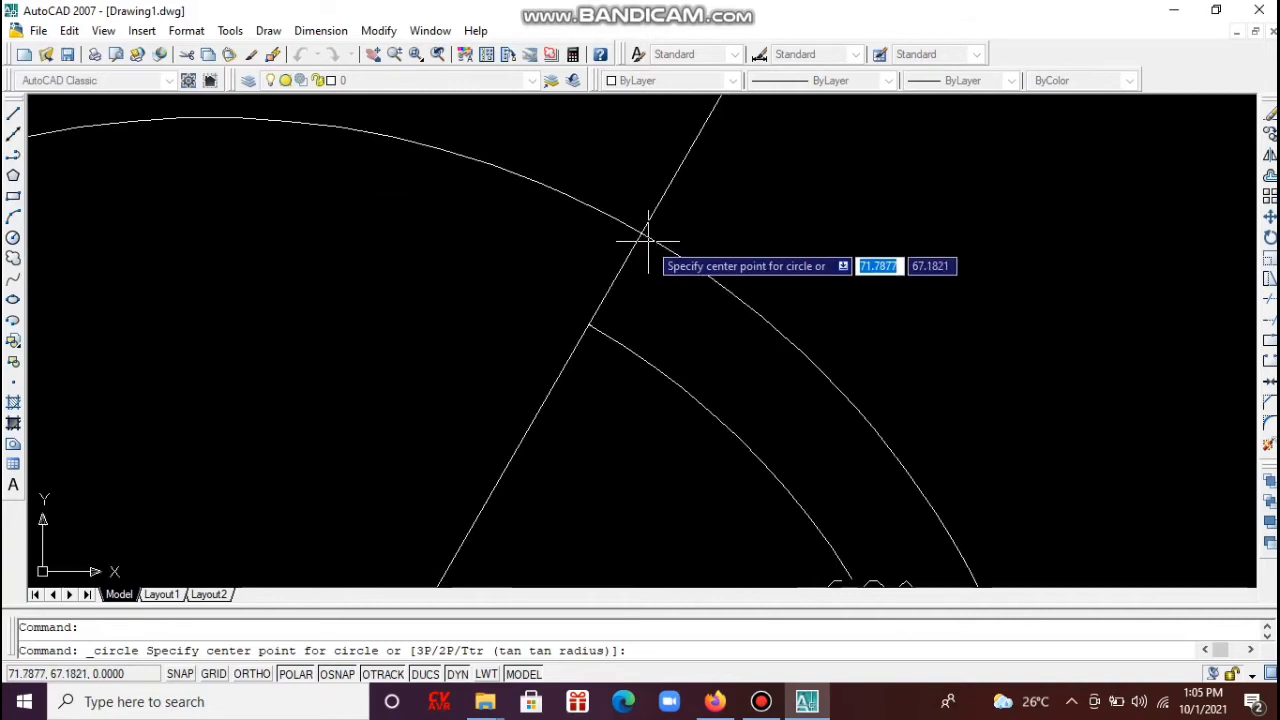
pyautogui.click(643, 232)
pyautogui.scroll(-2, 673, 290)
pyautogui.scroll(-2, 673, 290)
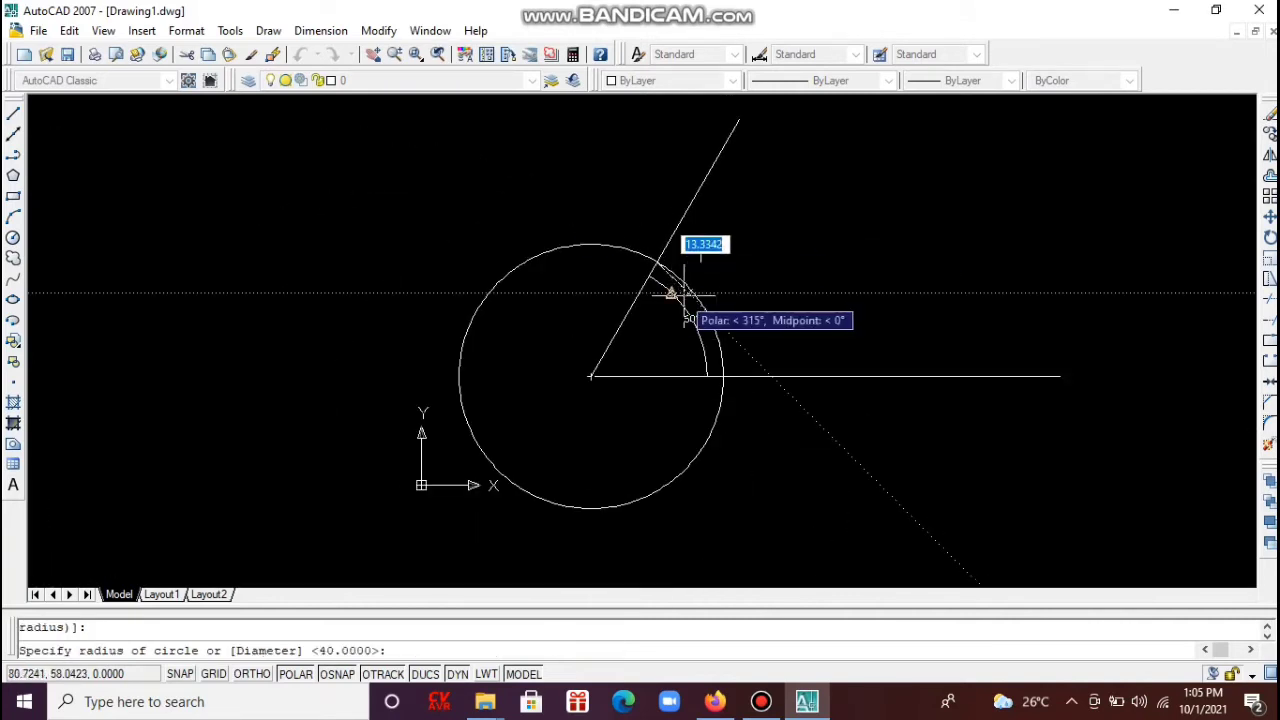
pyautogui.click(722, 376)
pyautogui.press('Escape')
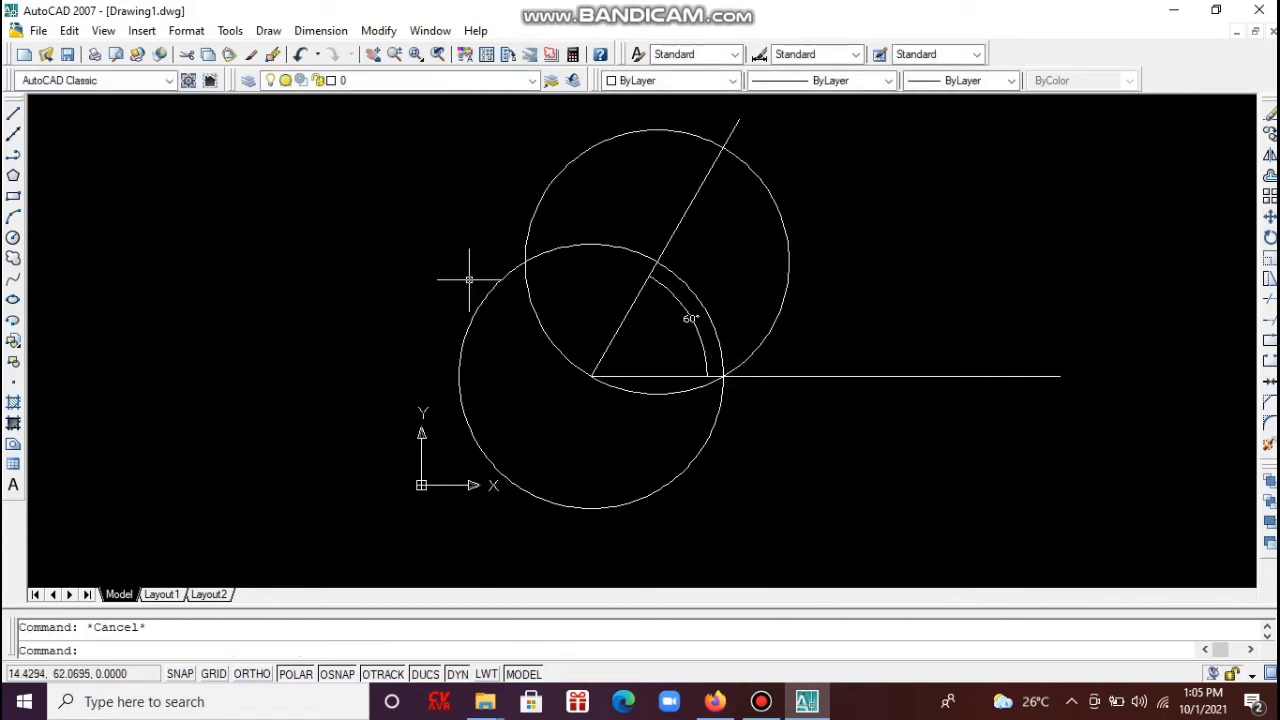
# Trim the second circle's parts outside the first circle and the inclined line's segment between the two circles.
pyautogui.write('tr')
pyautogui.press('Return')
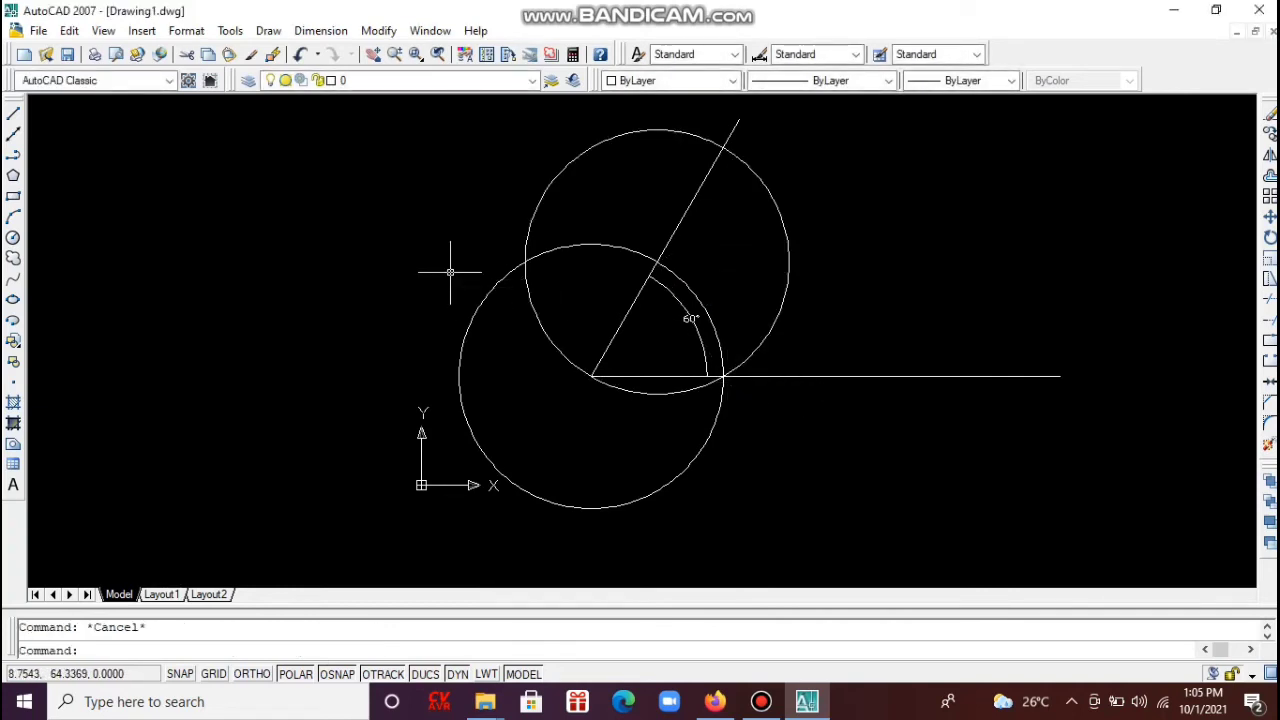
pyautogui.press('Return')
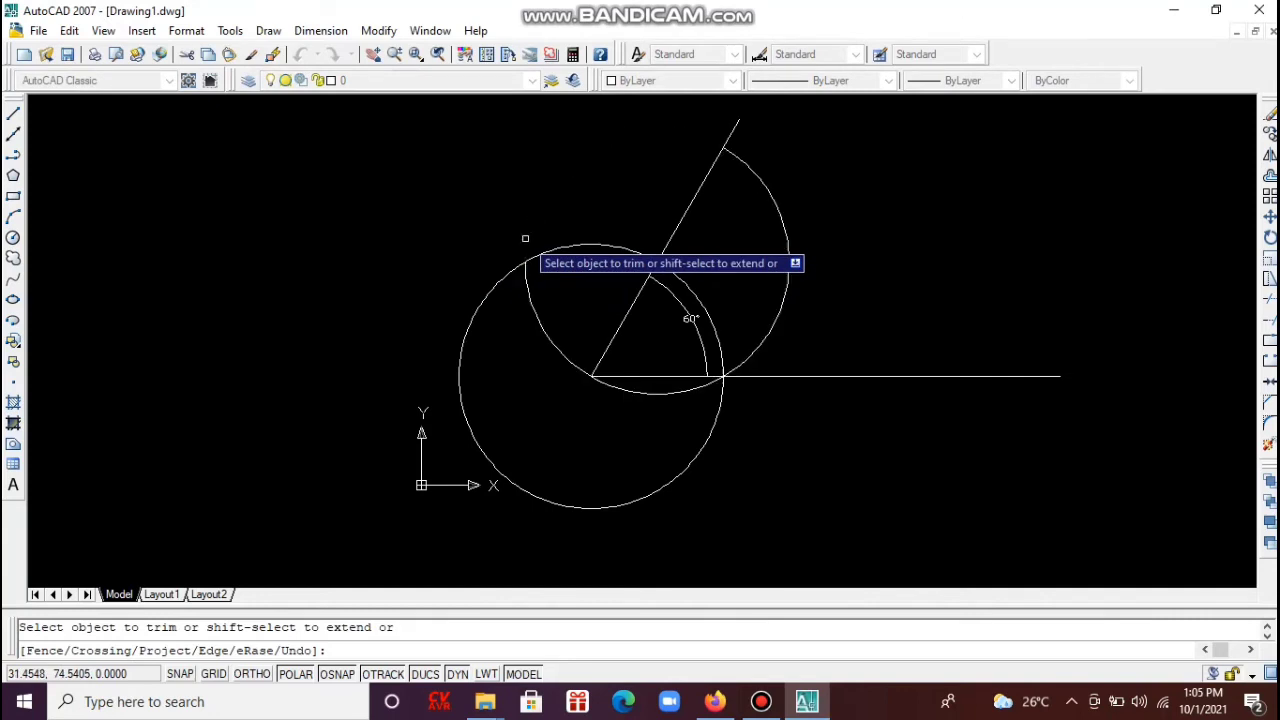
pyautogui.click(523, 240)
pyautogui.click(675, 230)
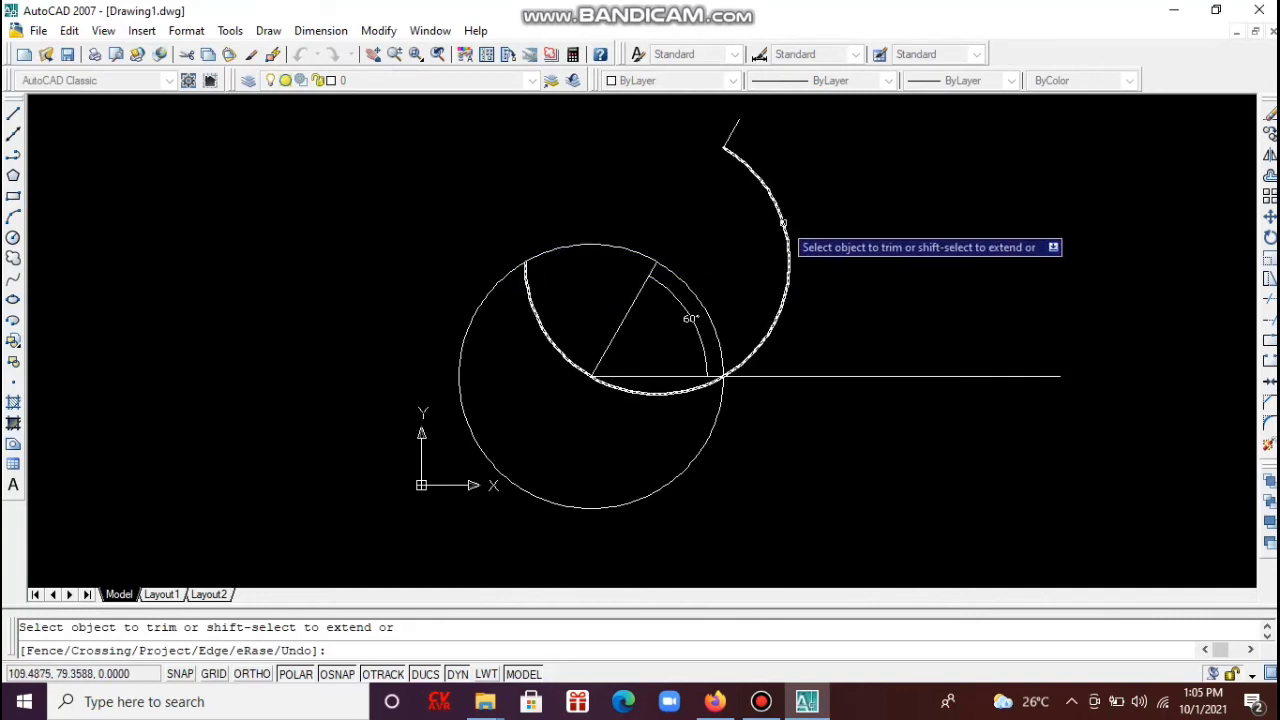
pyautogui.click(781, 227)
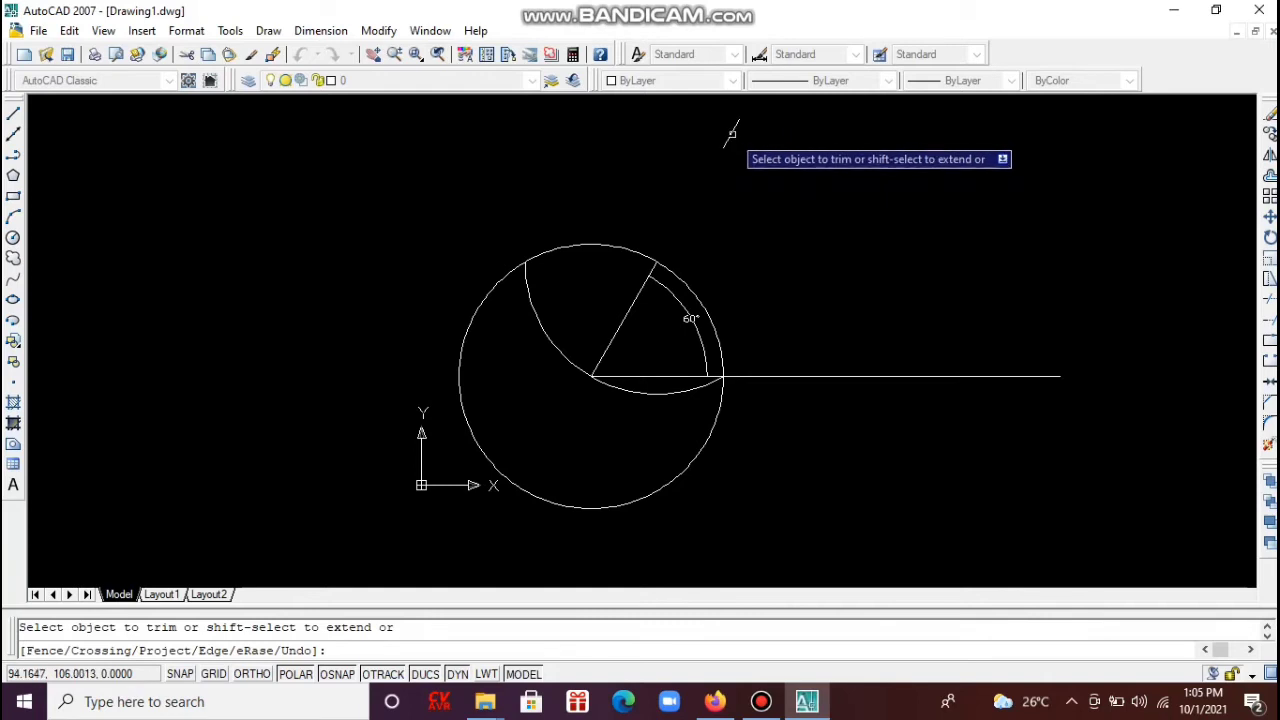
pyautogui.press('Escape')
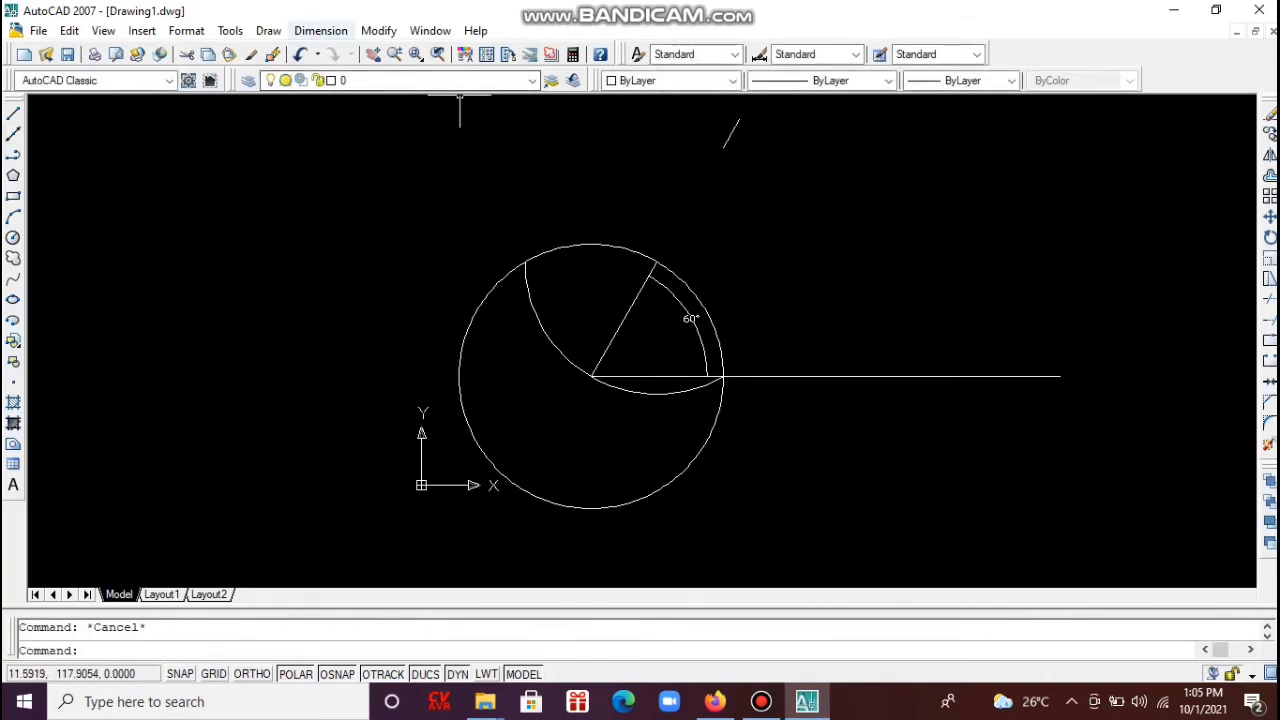
# Add a vertical linear dimension of 34 running upward from the first circle's center, placed to the left of the center.
pyautogui.click(320, 30)
pyautogui.click(318, 77)
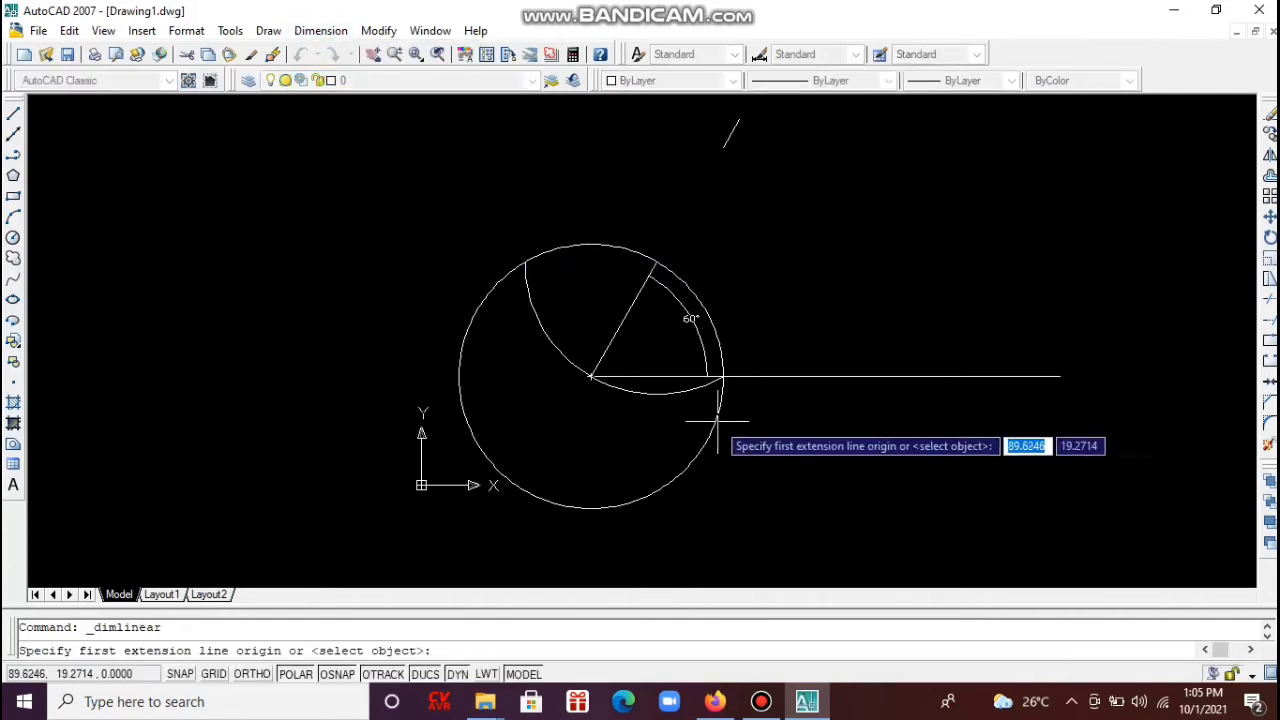
pyautogui.scroll(3, 591, 377)
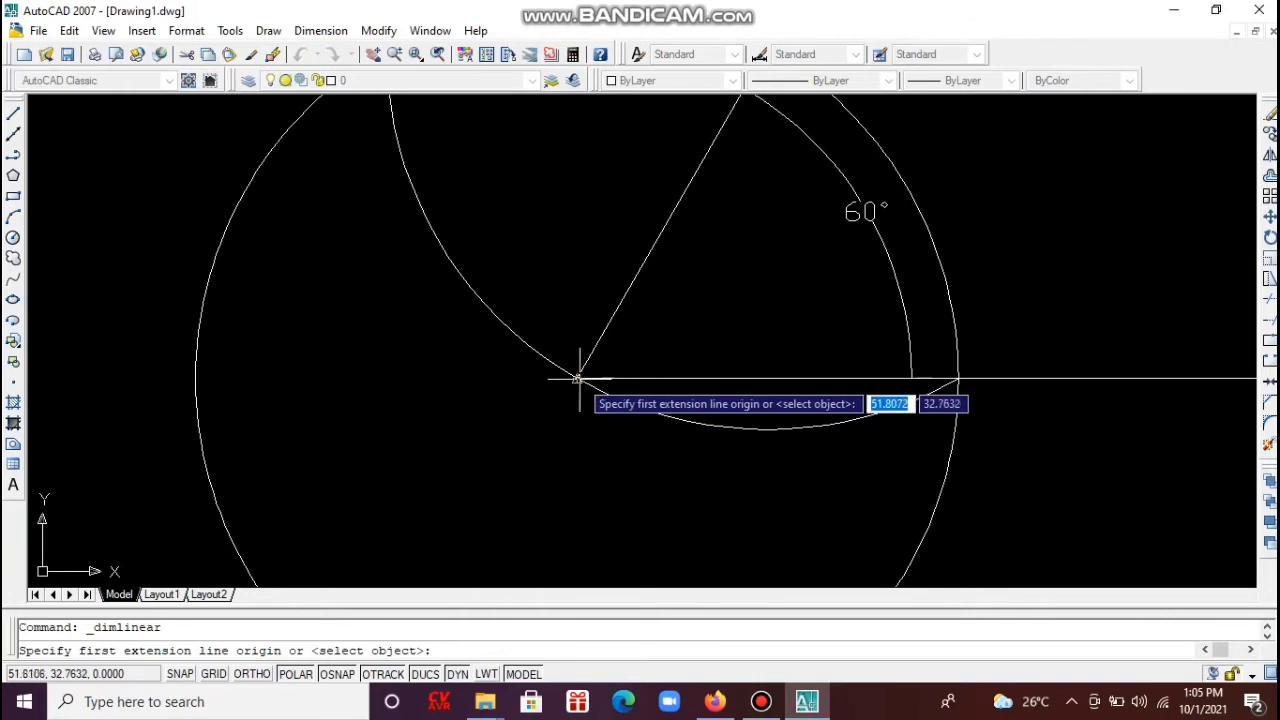
pyautogui.click(578, 377)
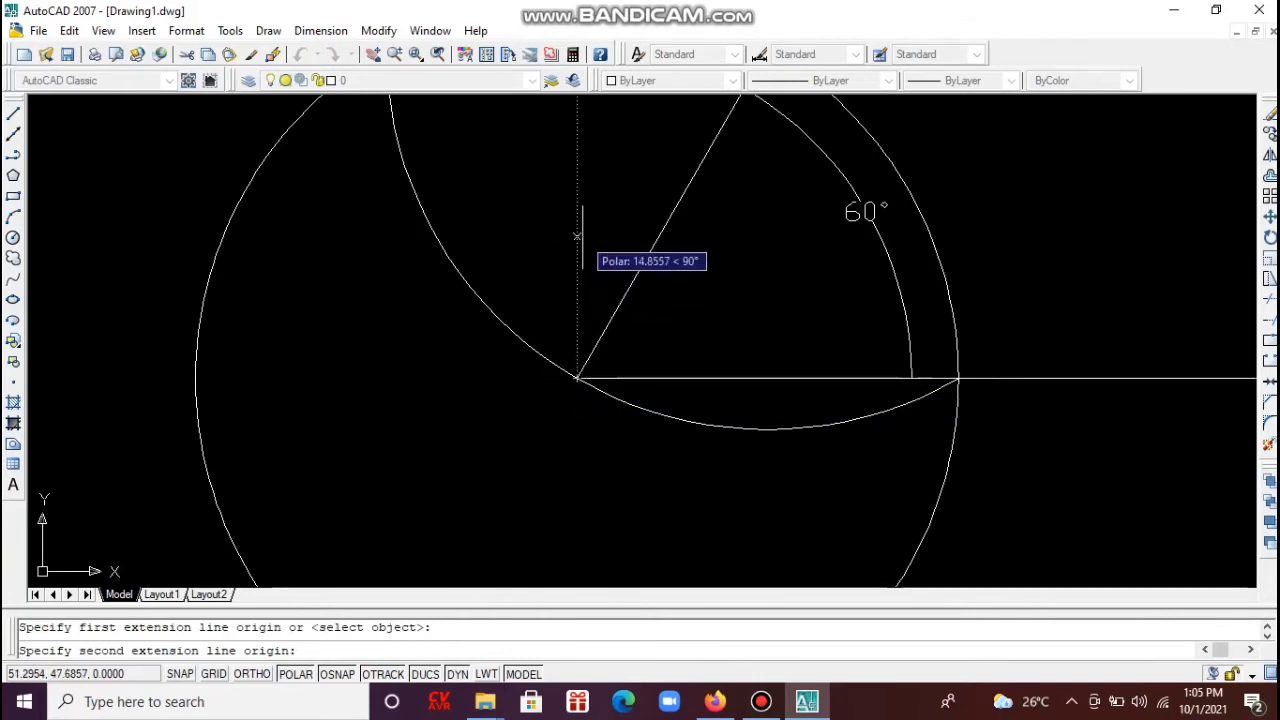
pyautogui.write('34')
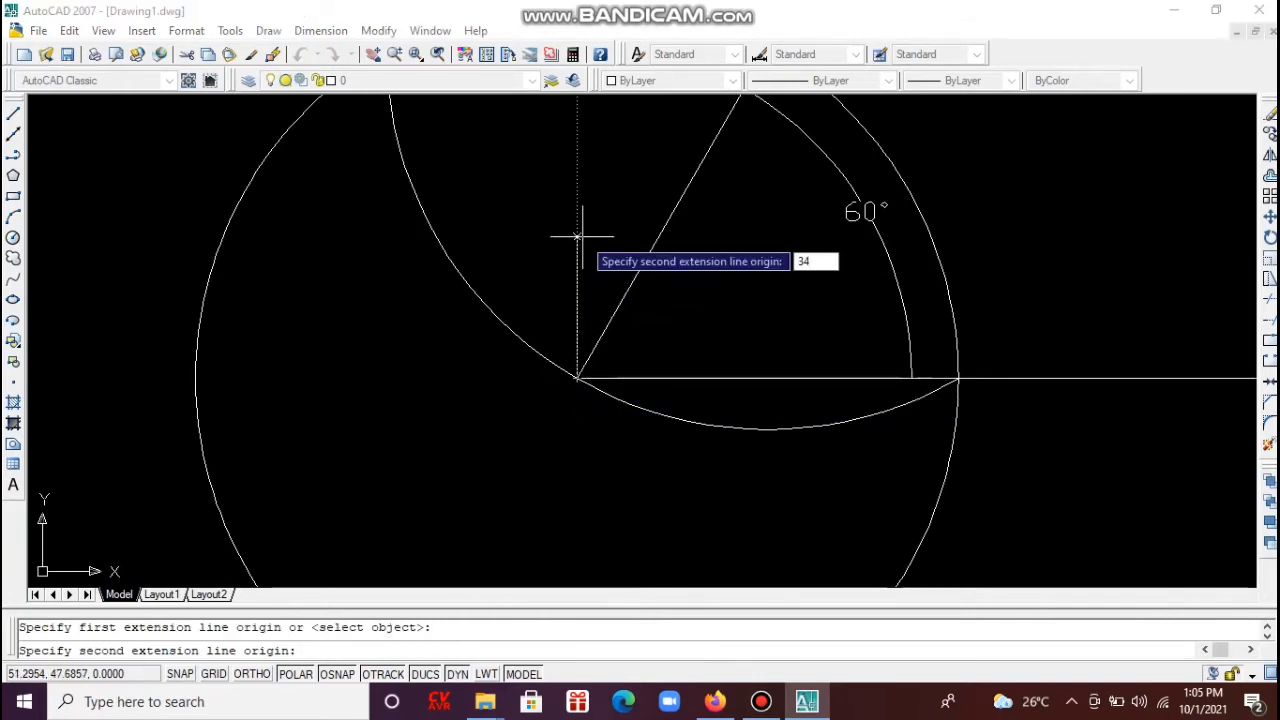
pyautogui.press('Return')
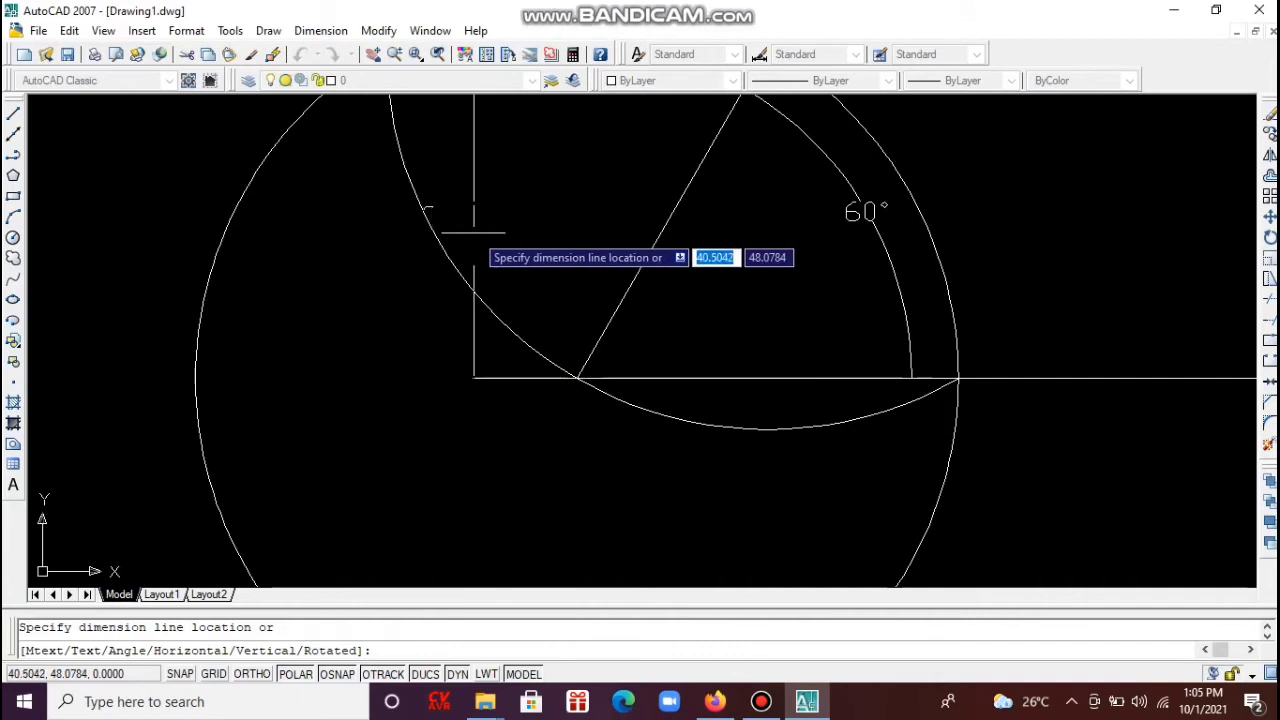
pyautogui.click(476, 228)
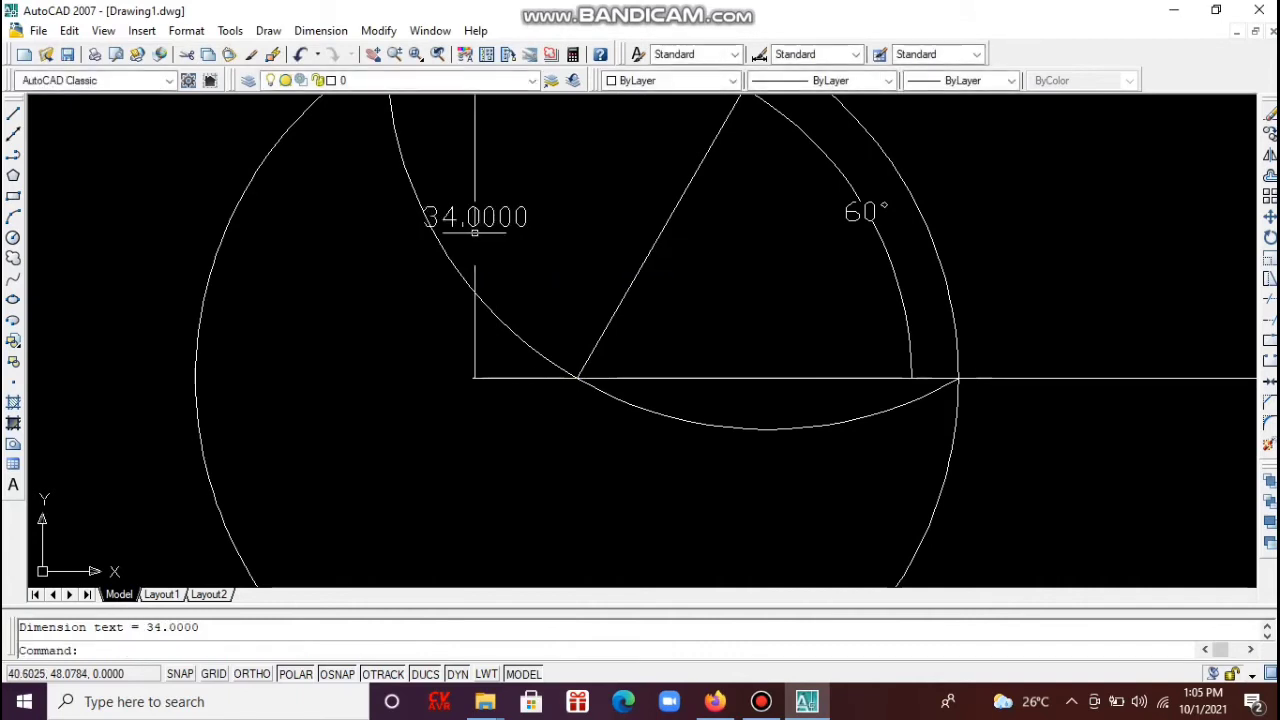
# Add a horizontal linear dimension of 30.70 running left from the large circle's center, with its dimension line below the center line.
pyautogui.press('Escape')
pyautogui.scroll(-4, 476, 228)
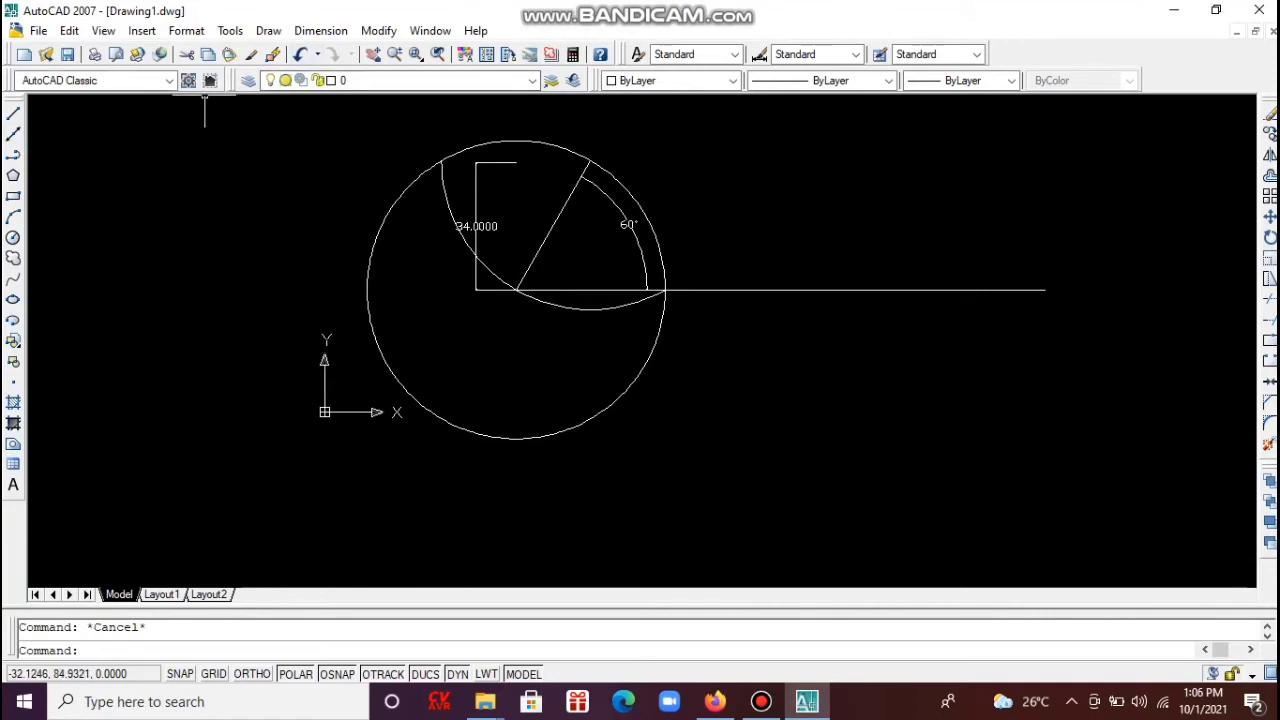
pyautogui.click(320, 30)
pyautogui.click(330, 78)
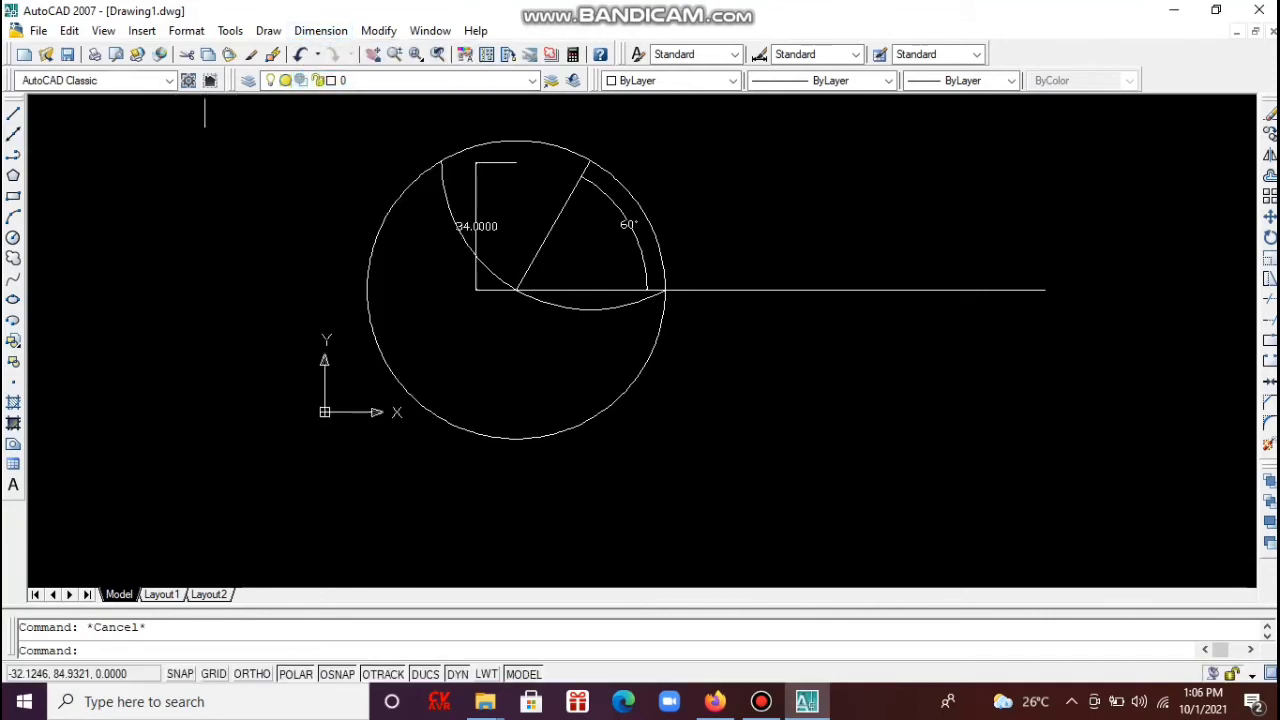
pyautogui.click(515, 289)
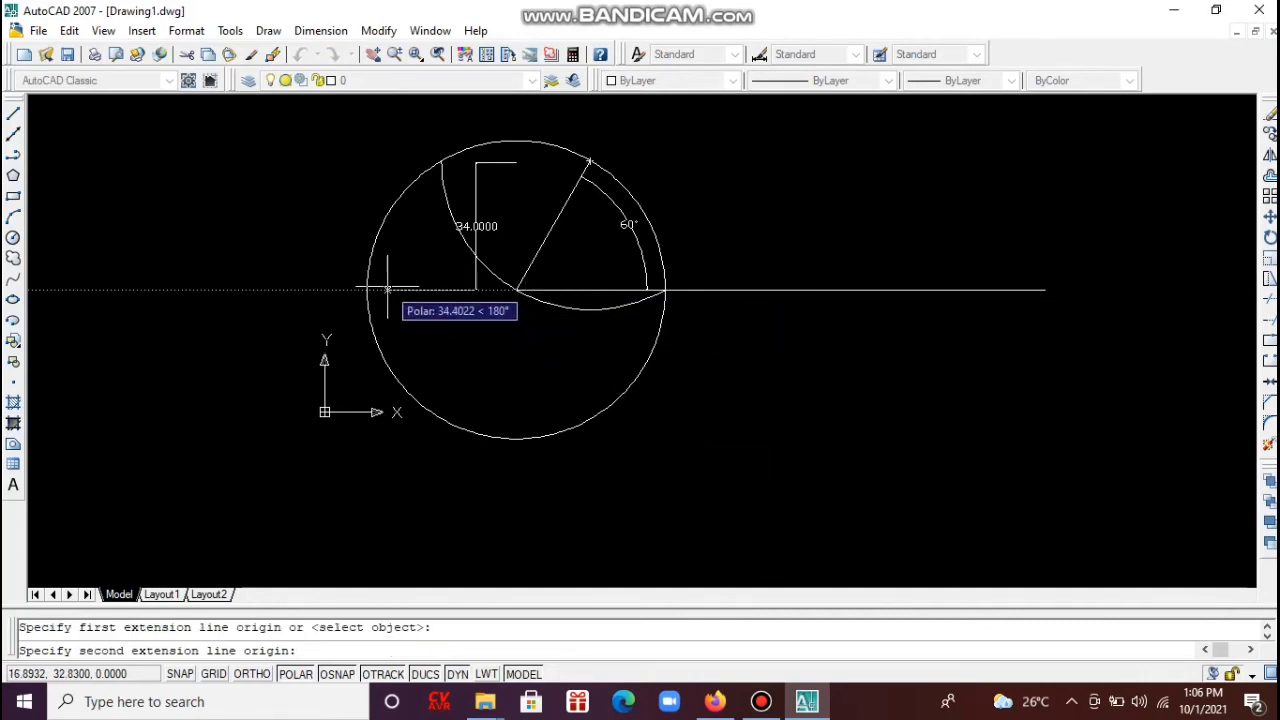
pyautogui.write('30.70')
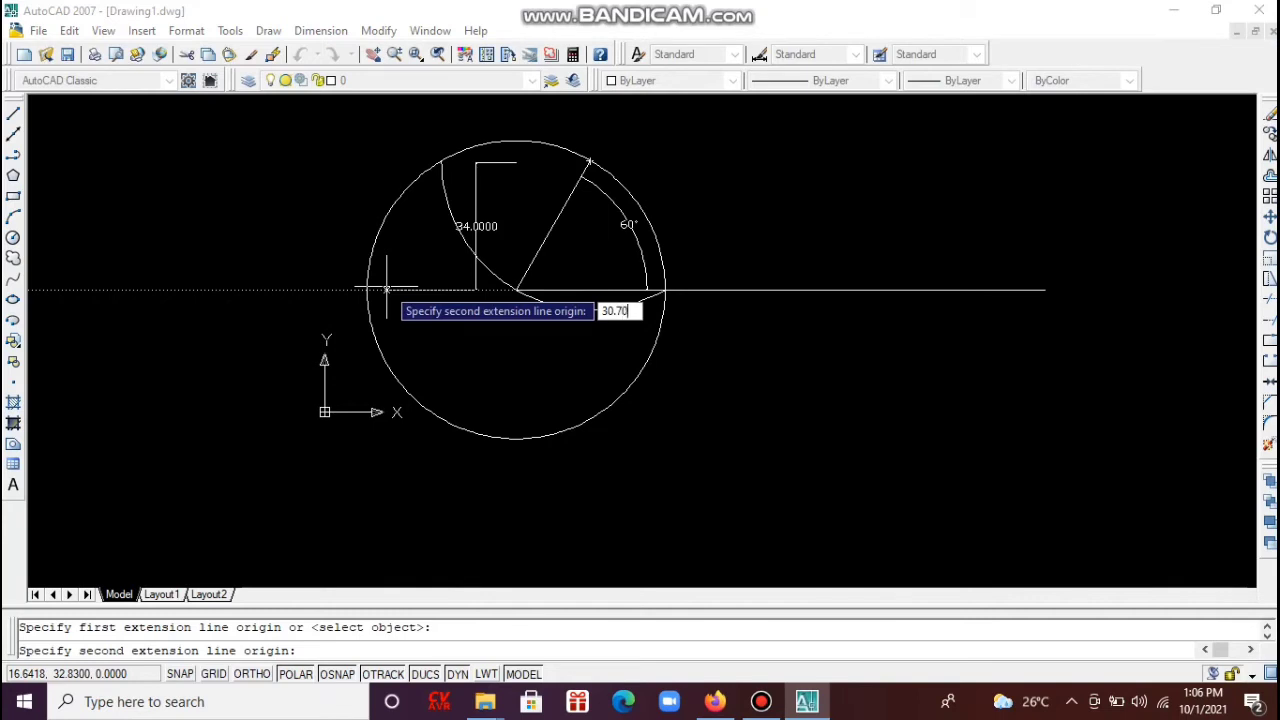
pyautogui.press('Return')
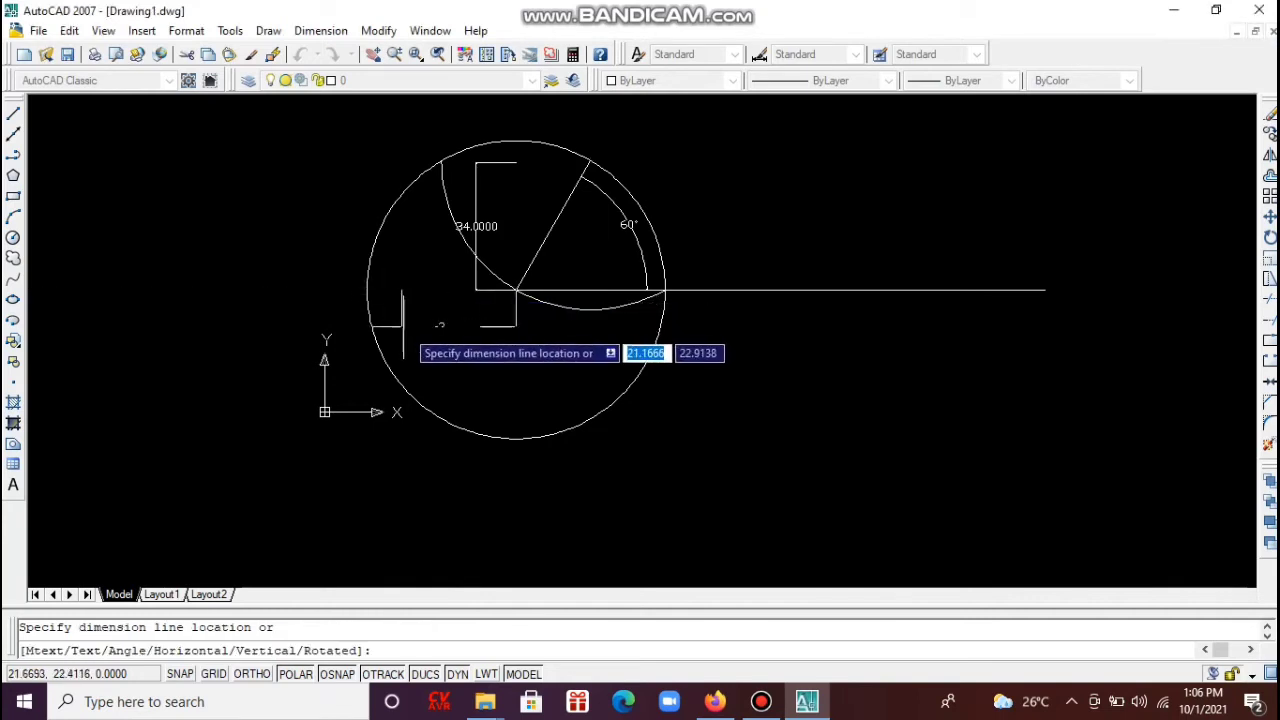
pyautogui.press('Escape')
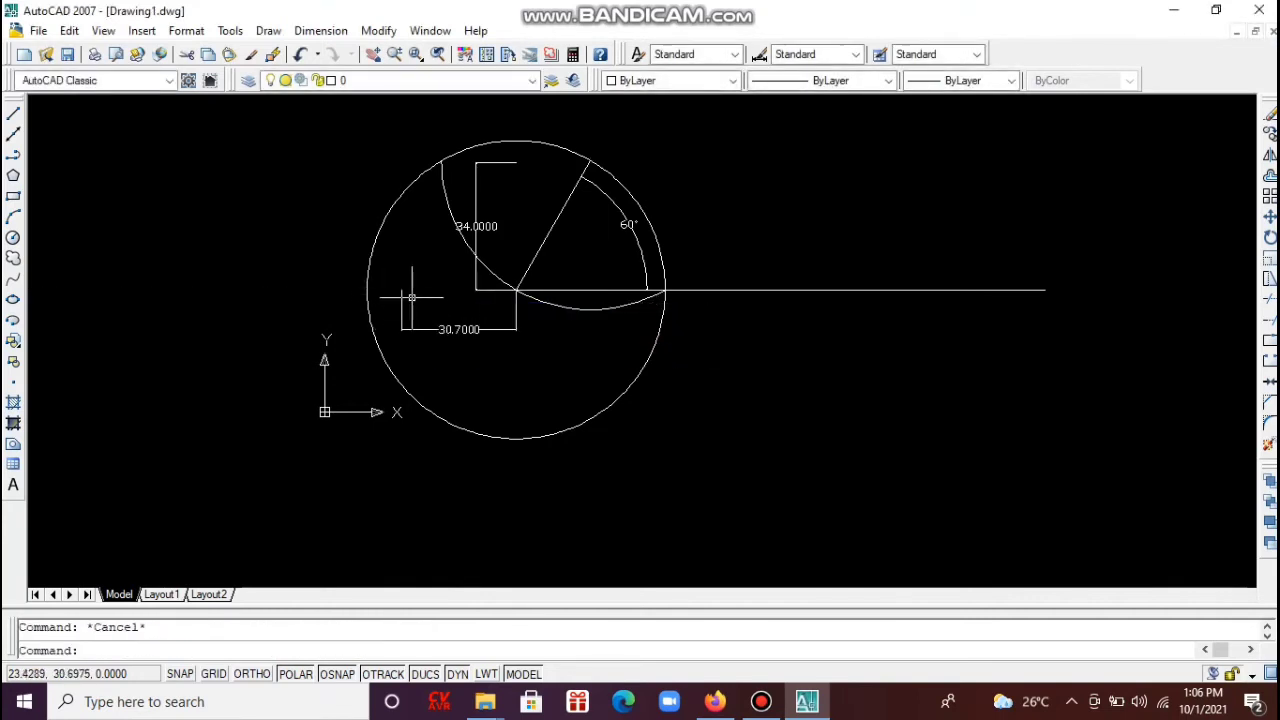
# Stretch the 30.7 dimension's left extension line up past the 34 height and move the 34 dimension line onto it.
pyautogui.click(401, 290)
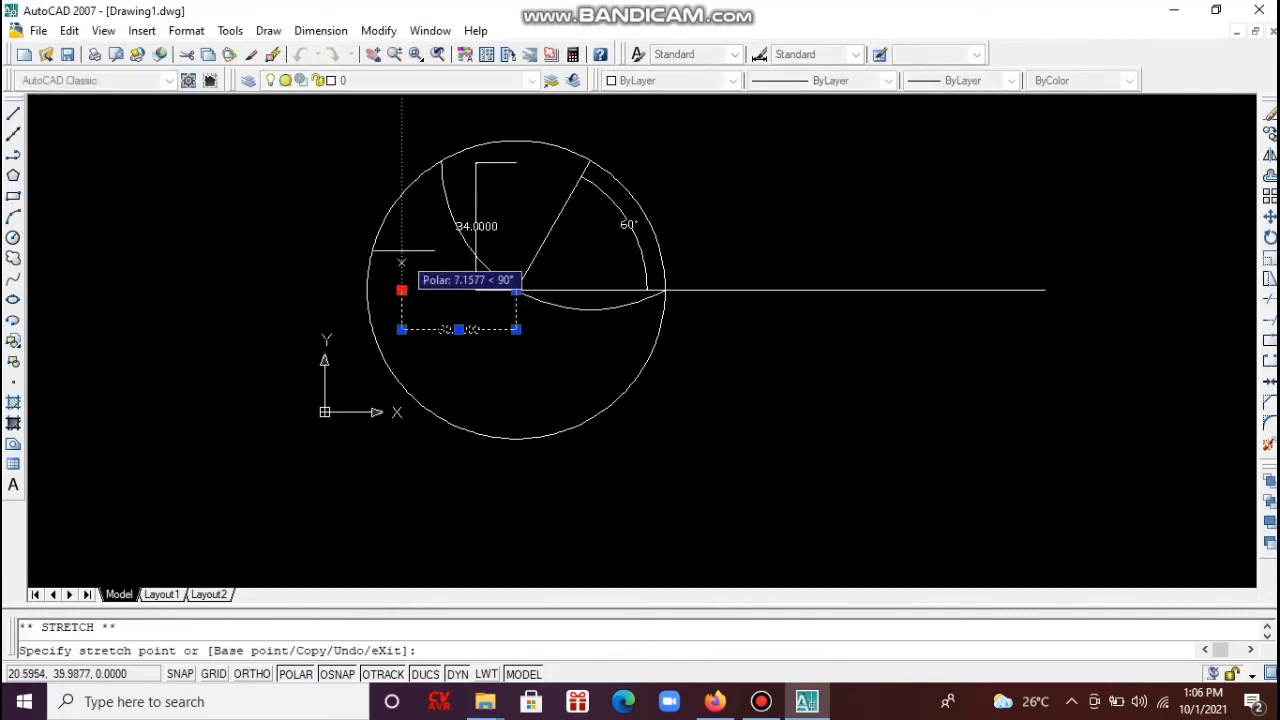
pyautogui.click(401, 157)
pyautogui.press('Escape')
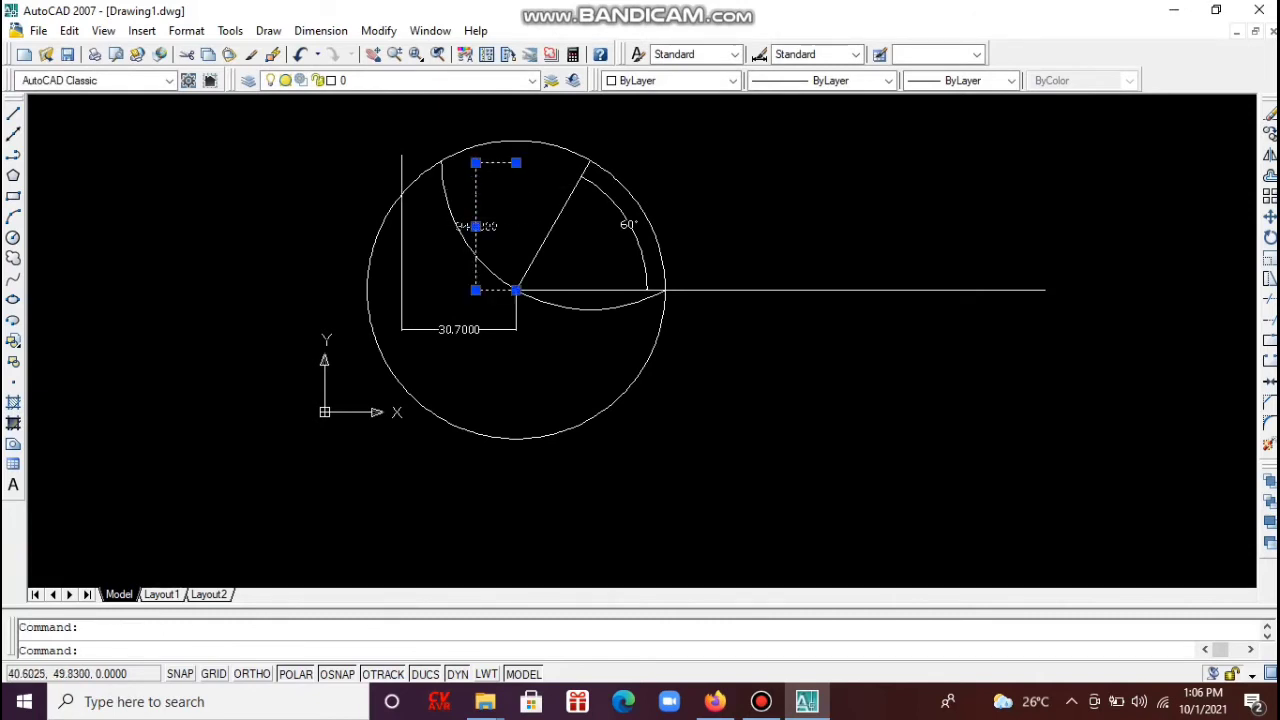
pyautogui.click(476, 226)
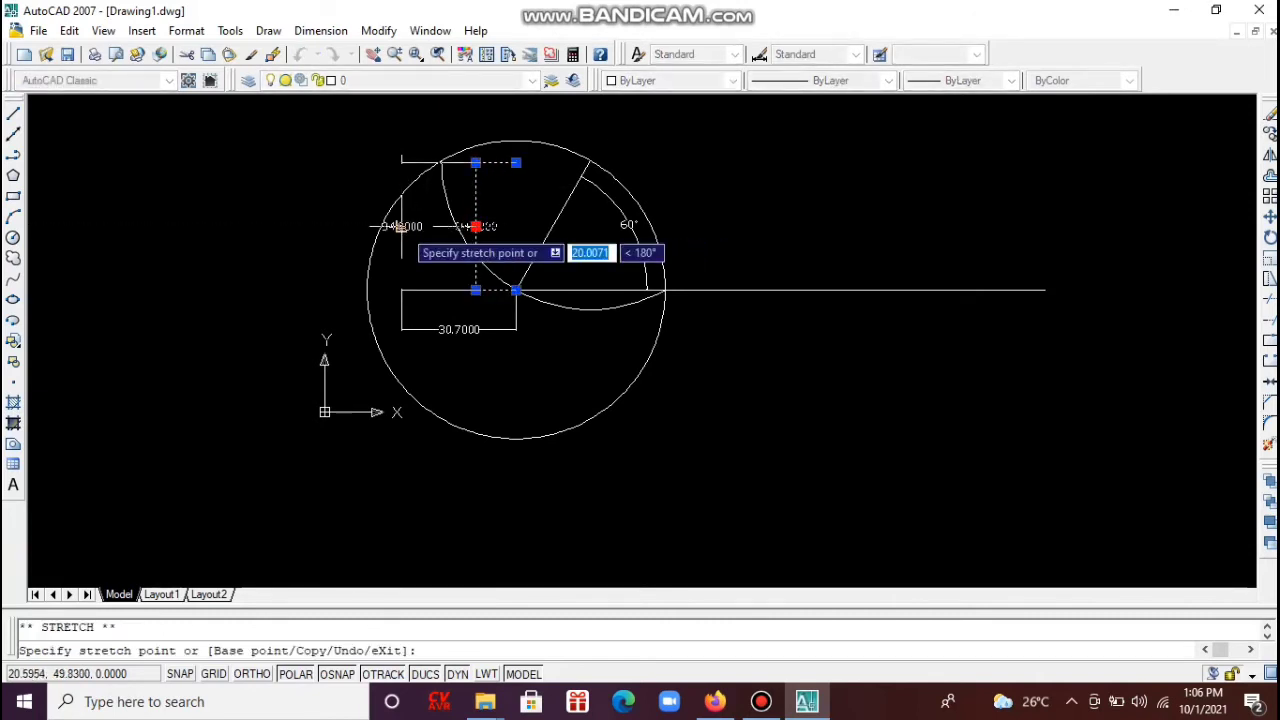
pyautogui.click(402, 226)
pyautogui.press('Escape')
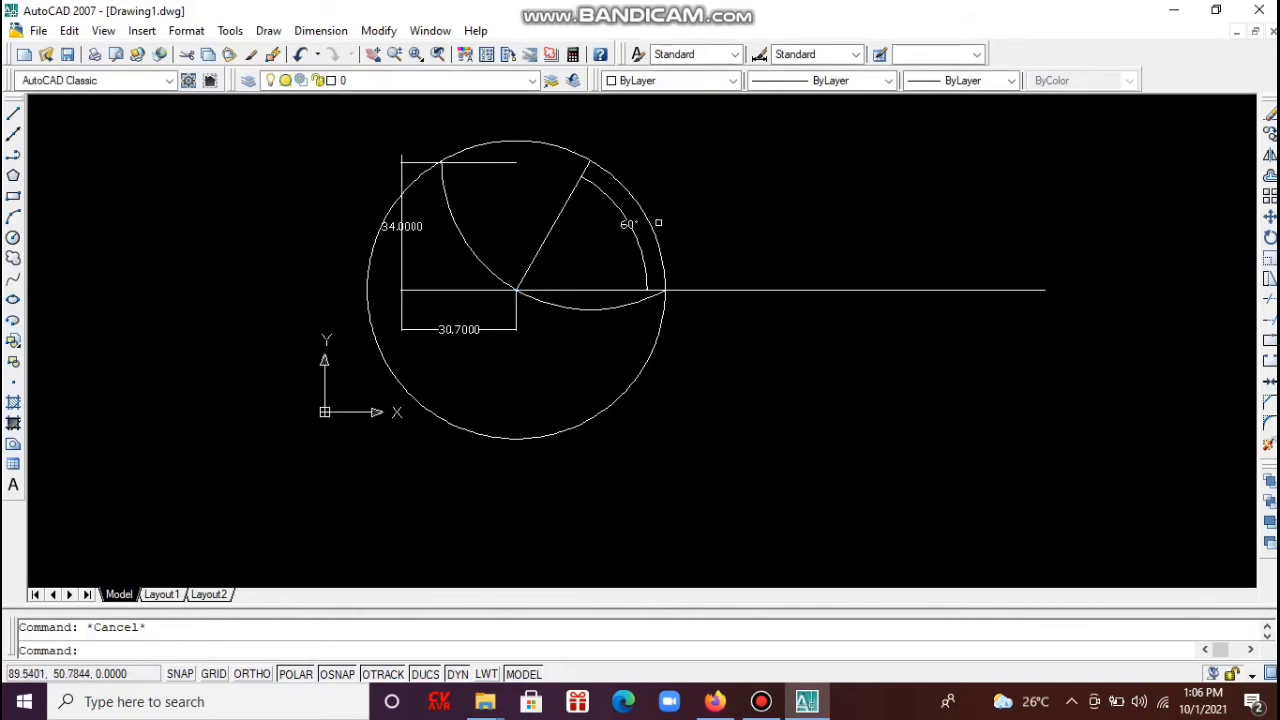
# Draw a circle of radius 40 centered where the 34 dimension's upper end meets the 30.7 dimension's extension line.
pyautogui.write('c')
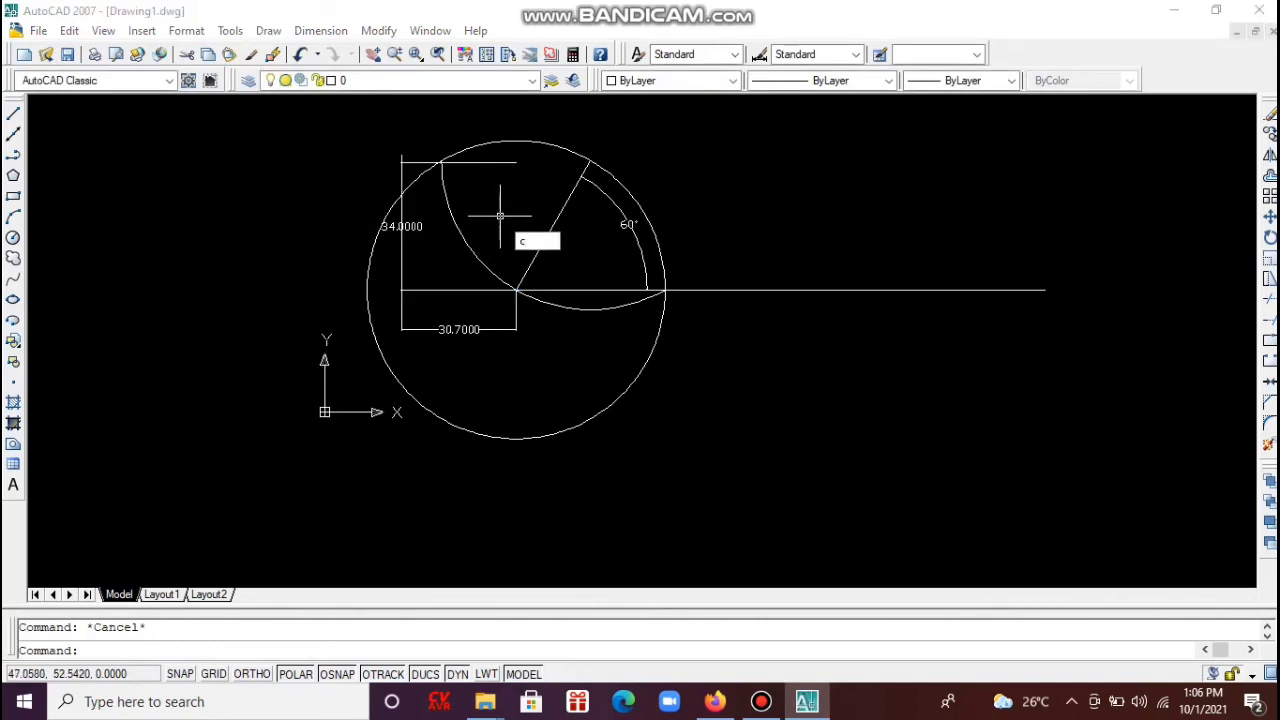
pyautogui.press('Return')
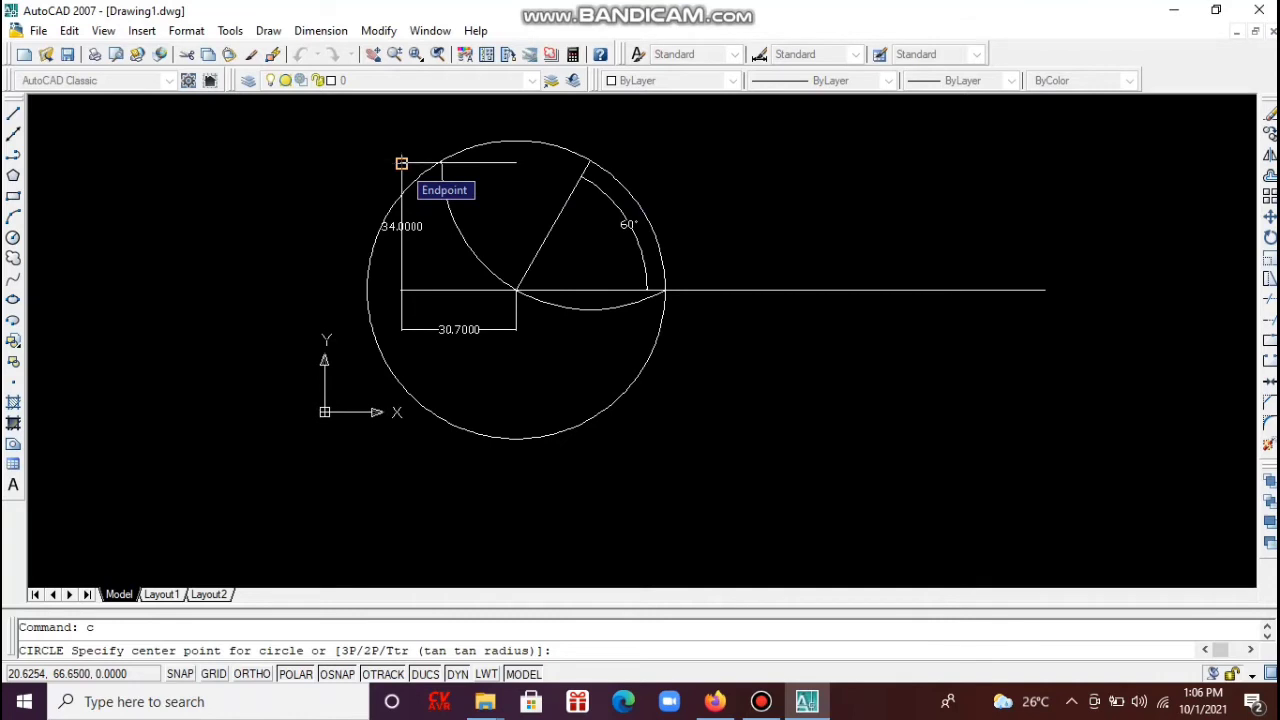
pyautogui.click(401, 163)
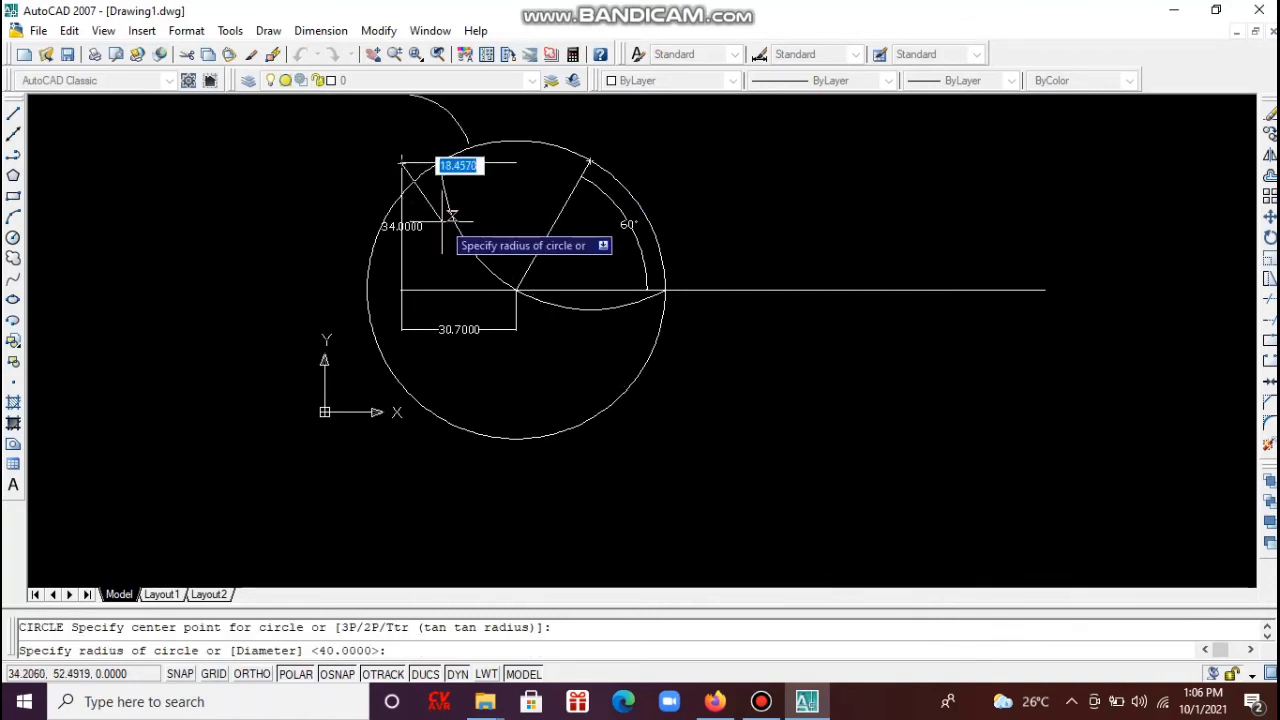
pyautogui.write('40')
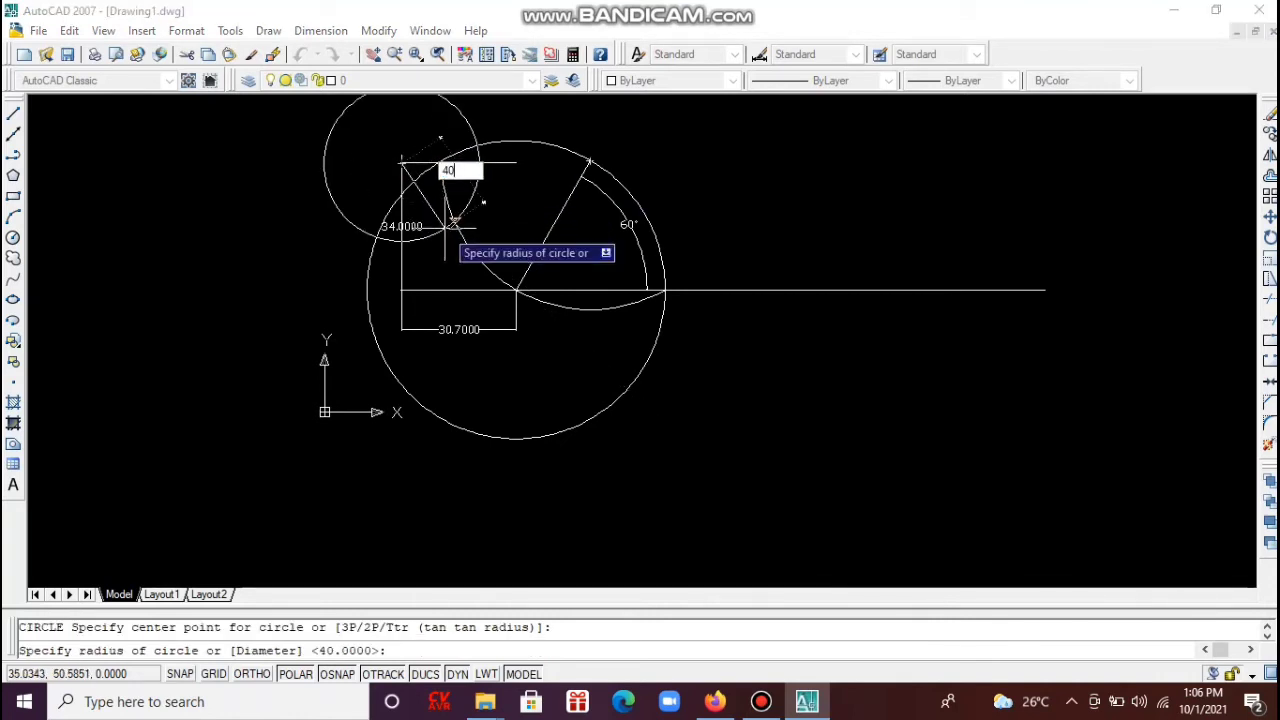
pyautogui.press('Return')
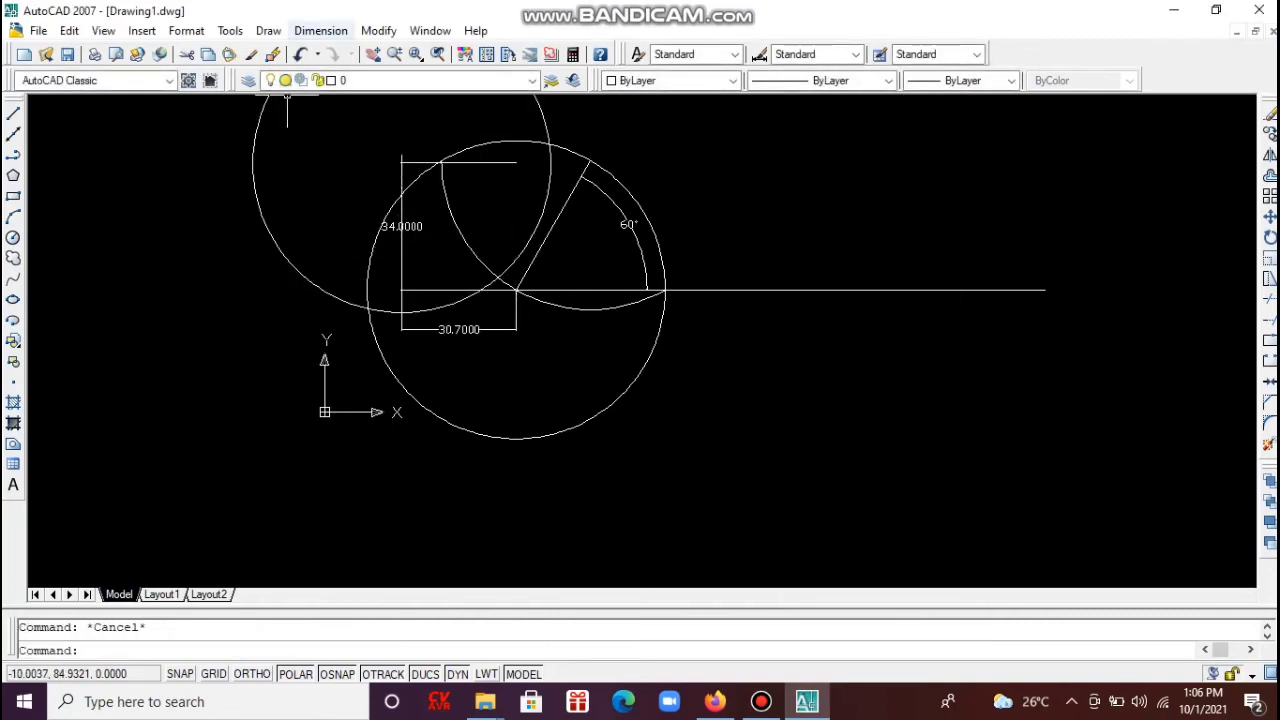
# Add a vertical linear dimension of 20 going up from the original circle's center, with its dimension line left of the center.
pyautogui.click(320, 30)
pyautogui.click(345, 77)
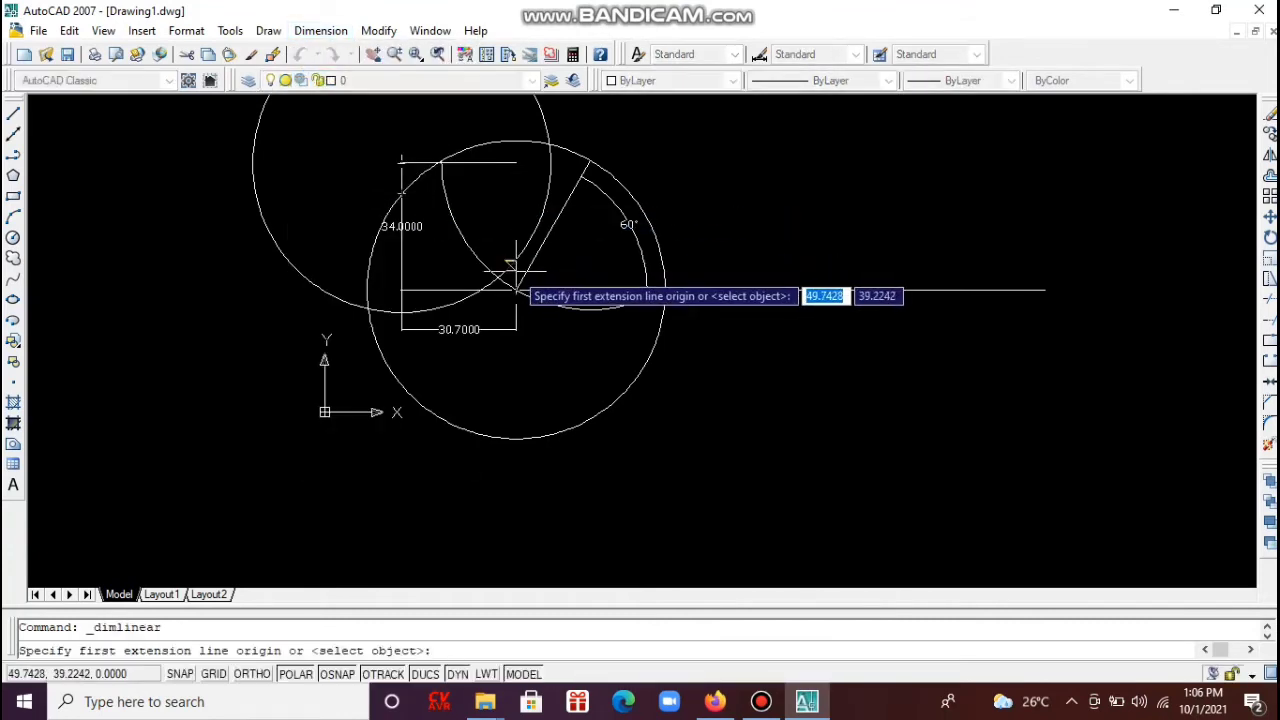
pyautogui.scroll(2, 518, 290)
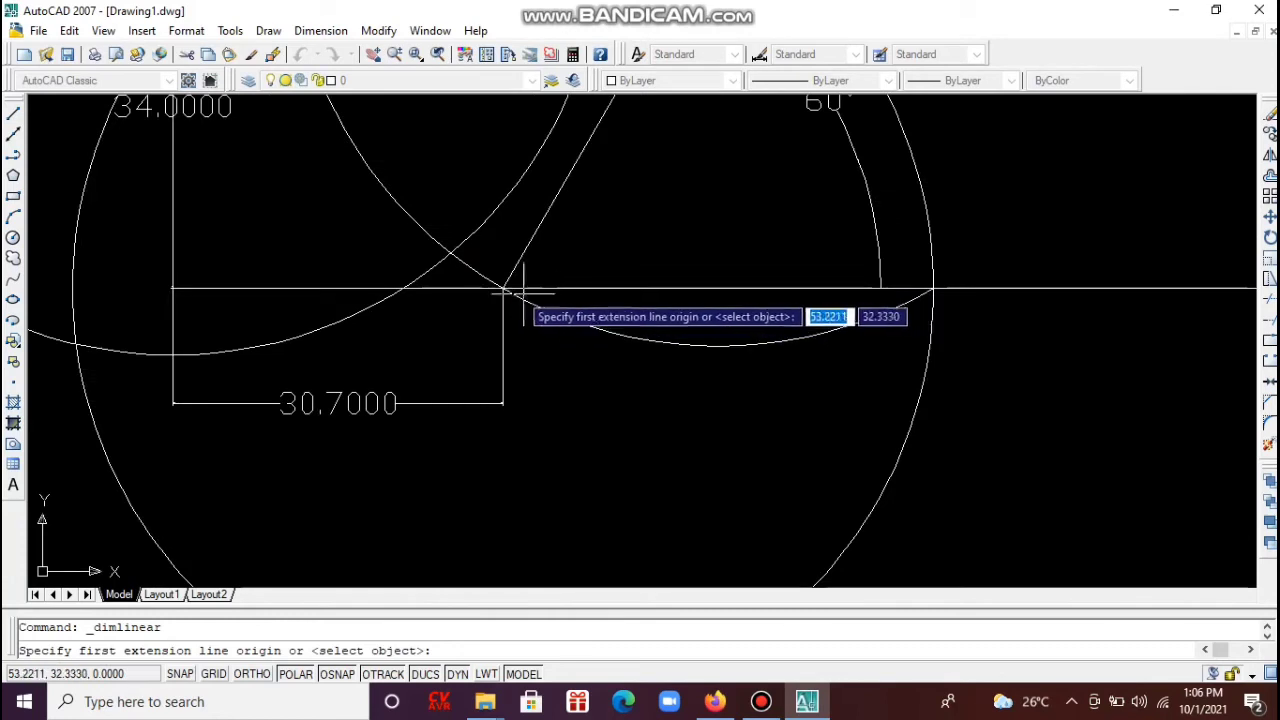
pyautogui.scroll(3, 502, 289)
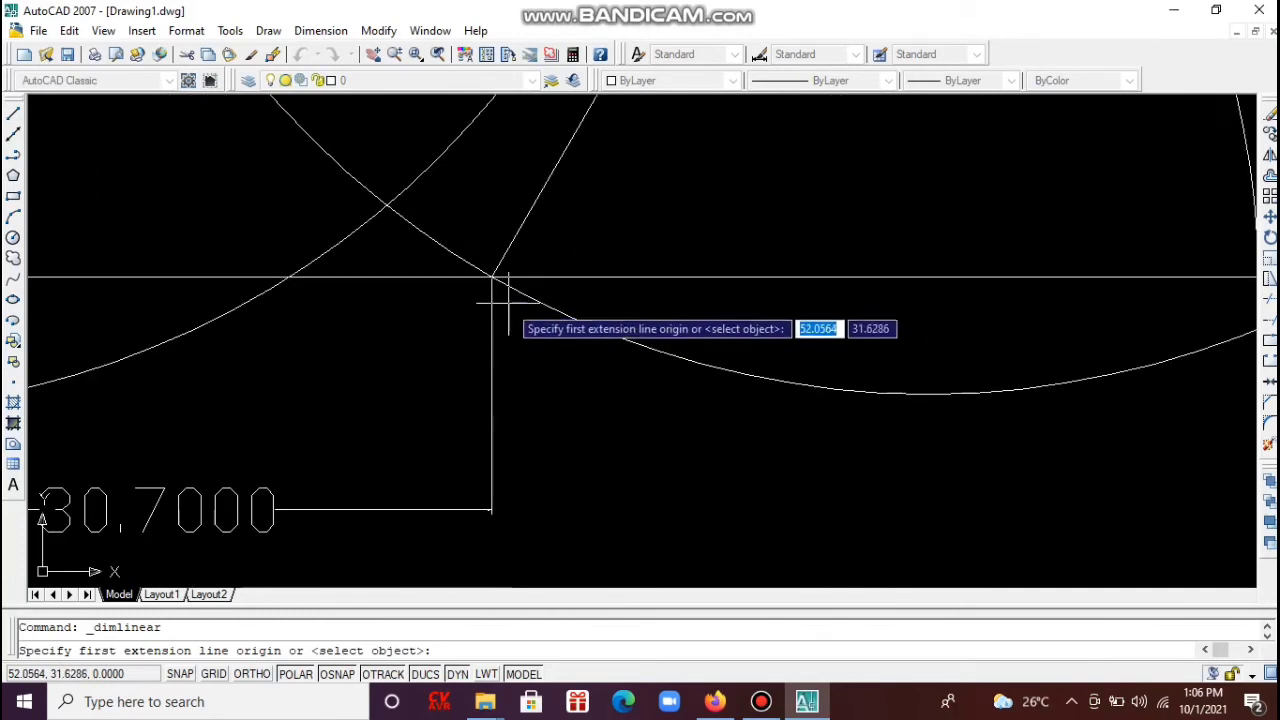
pyautogui.click(491, 277)
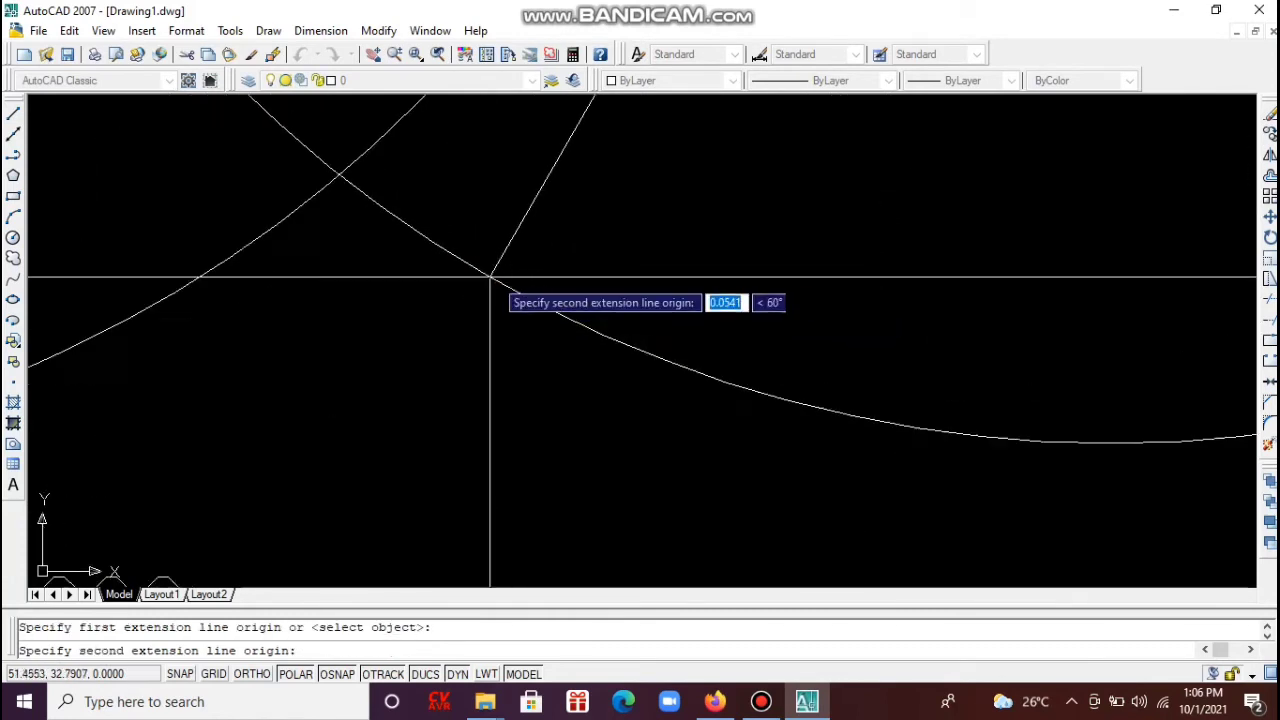
pyautogui.scroll(-5, 492, 277)
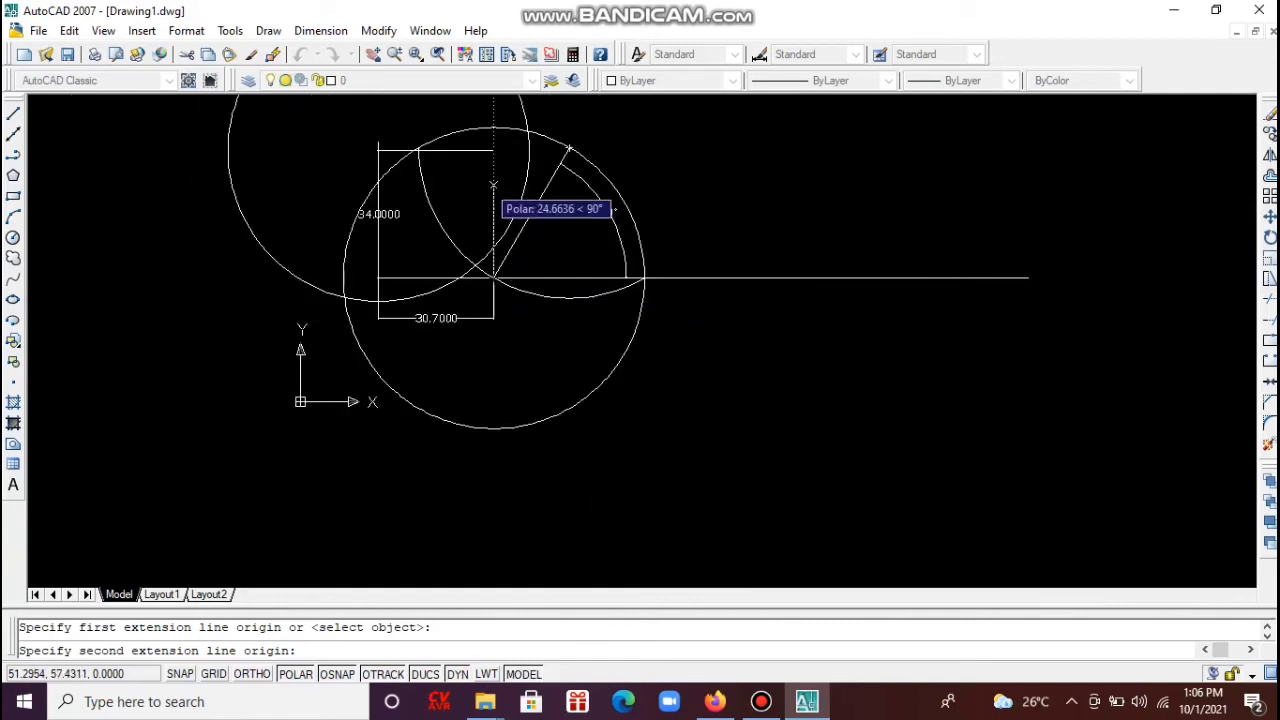
pyautogui.write('2')
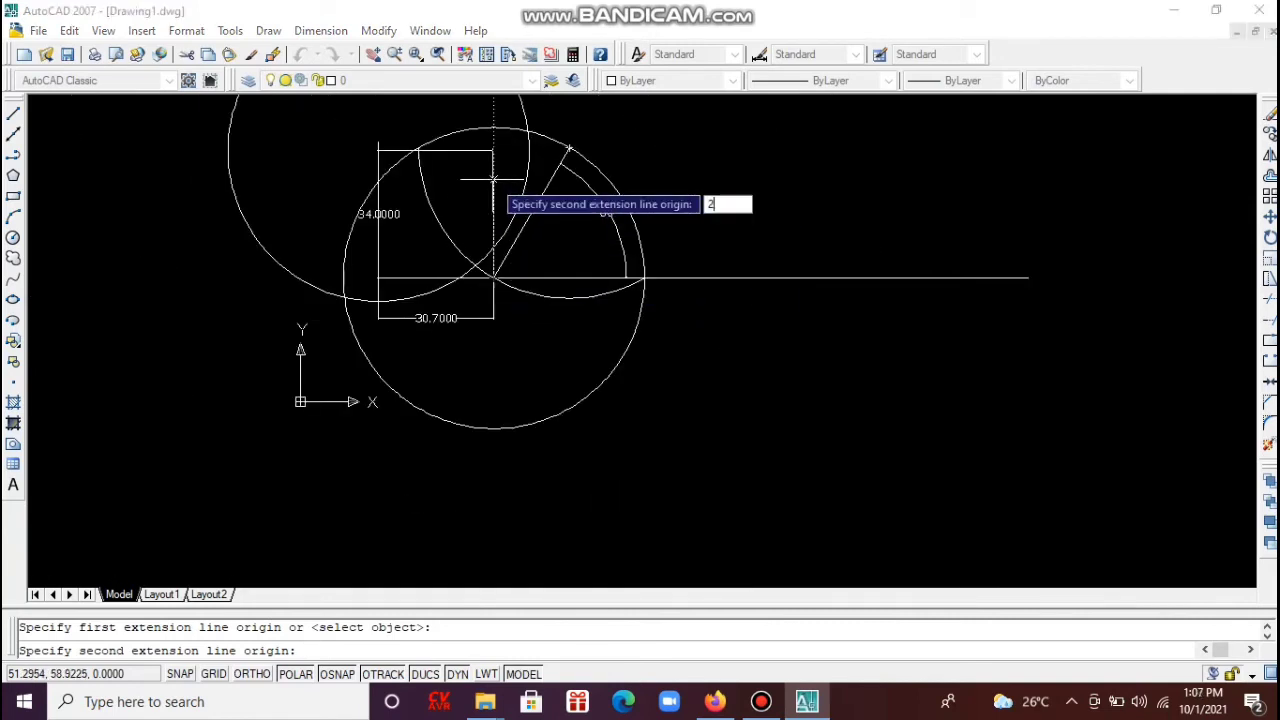
pyautogui.write('0')
pyautogui.press('Return')
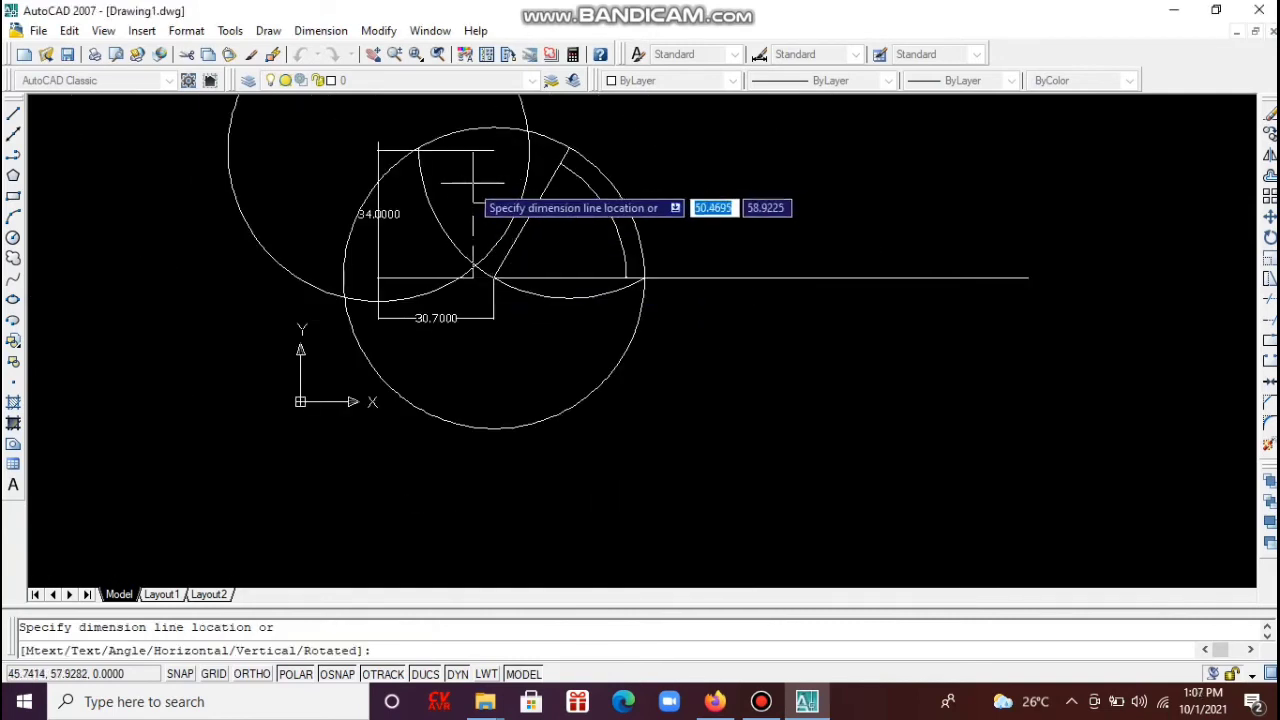
pyautogui.click(456, 190)
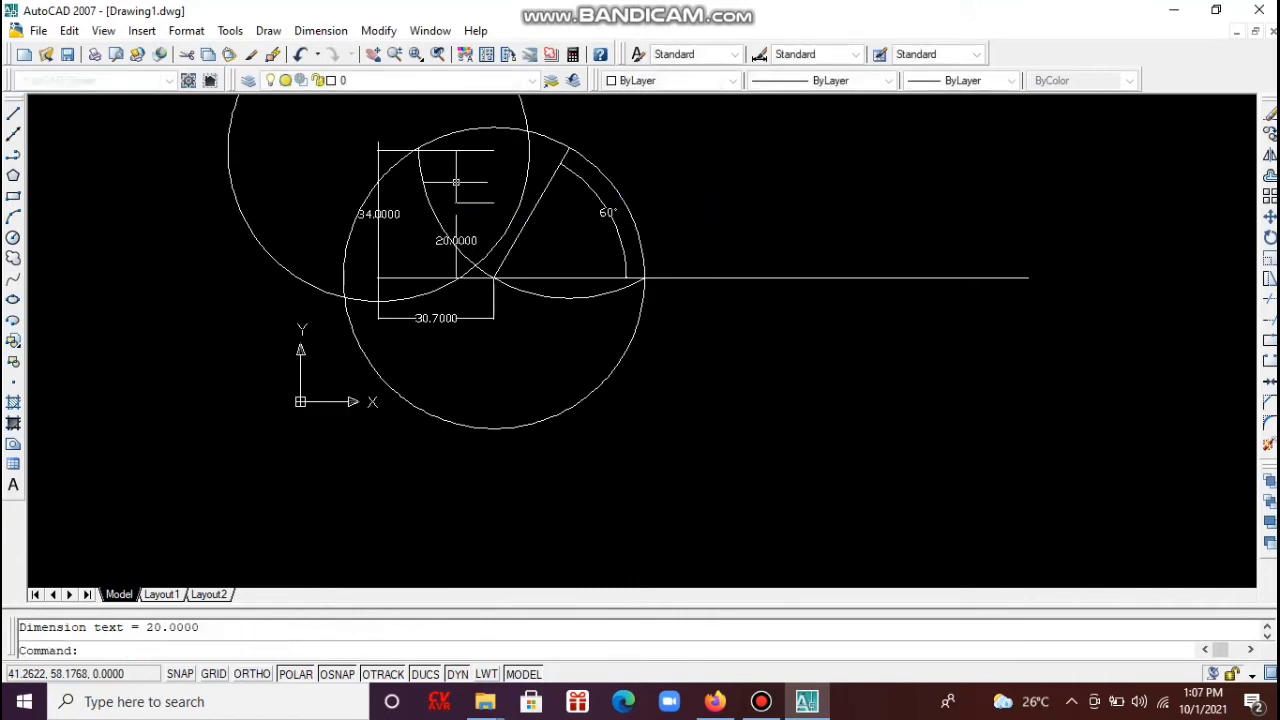
pyautogui.press('Escape')
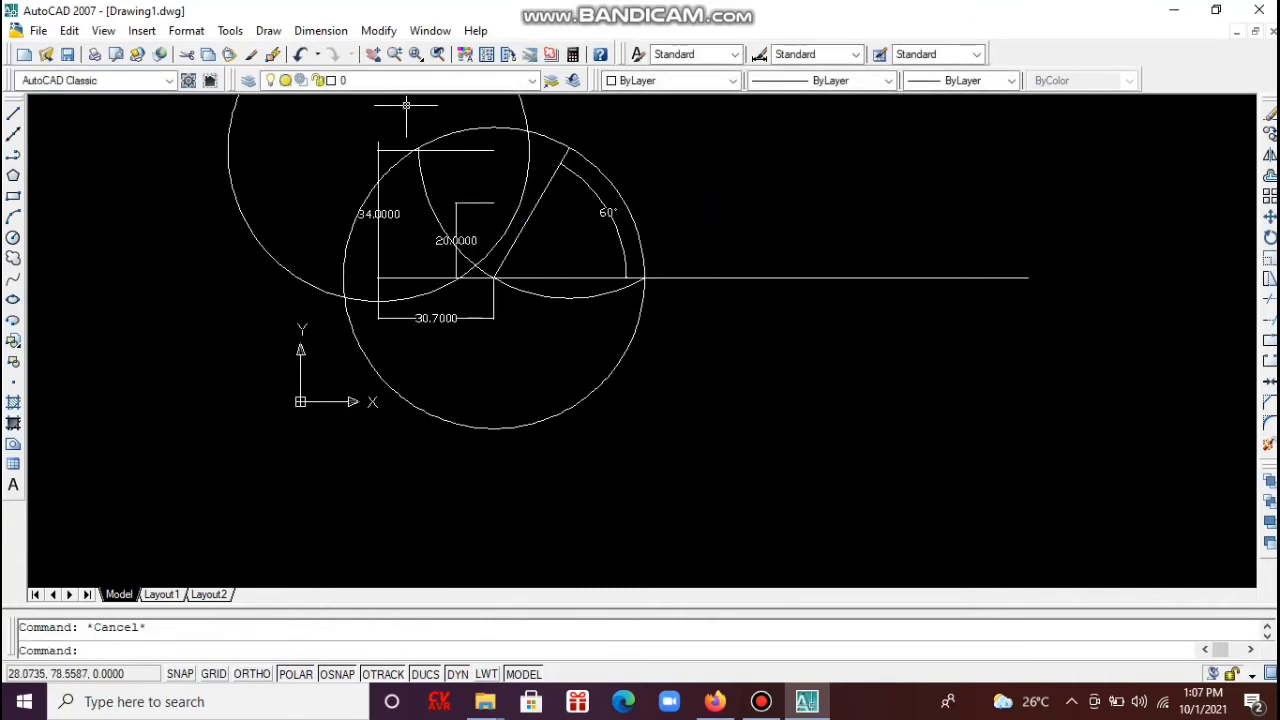
# Add a horizontal linear dimension of 22.50 running left from the original circle's center, placed just above the 30.7 dimension.
pyautogui.click(320, 30)
pyautogui.click(330, 77)
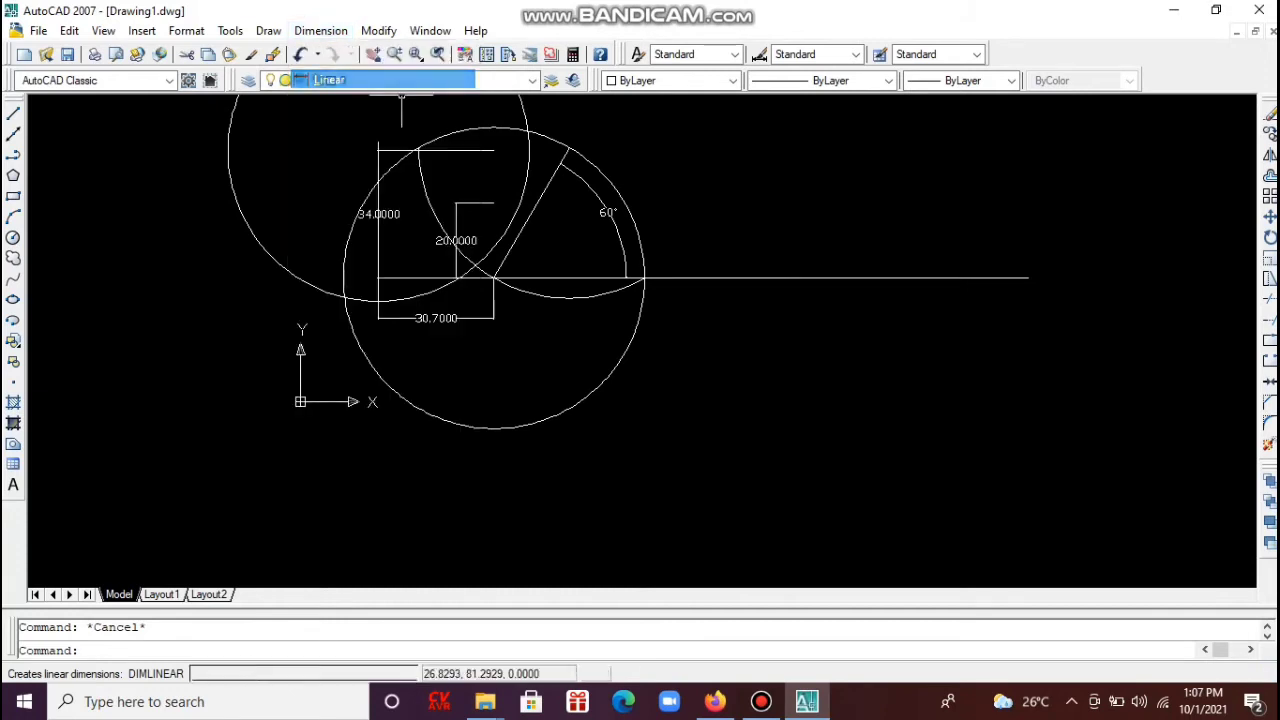
pyautogui.click(493, 277)
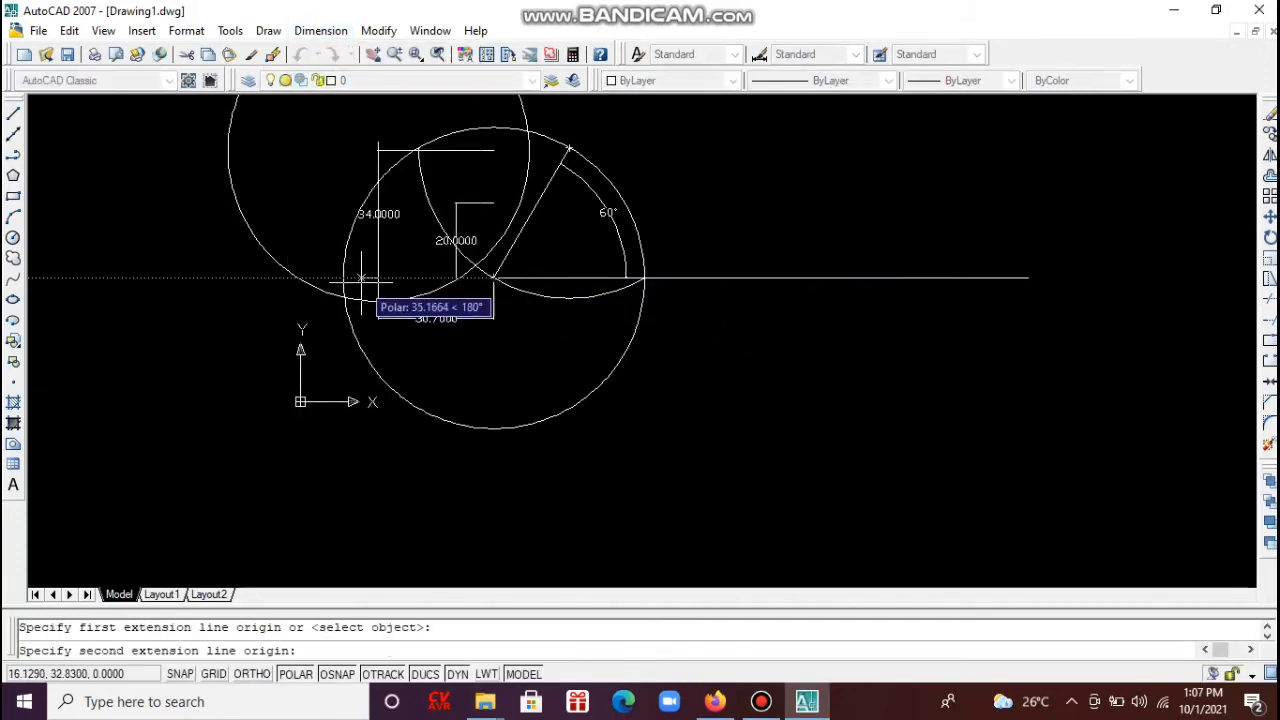
pyautogui.write('22.50')
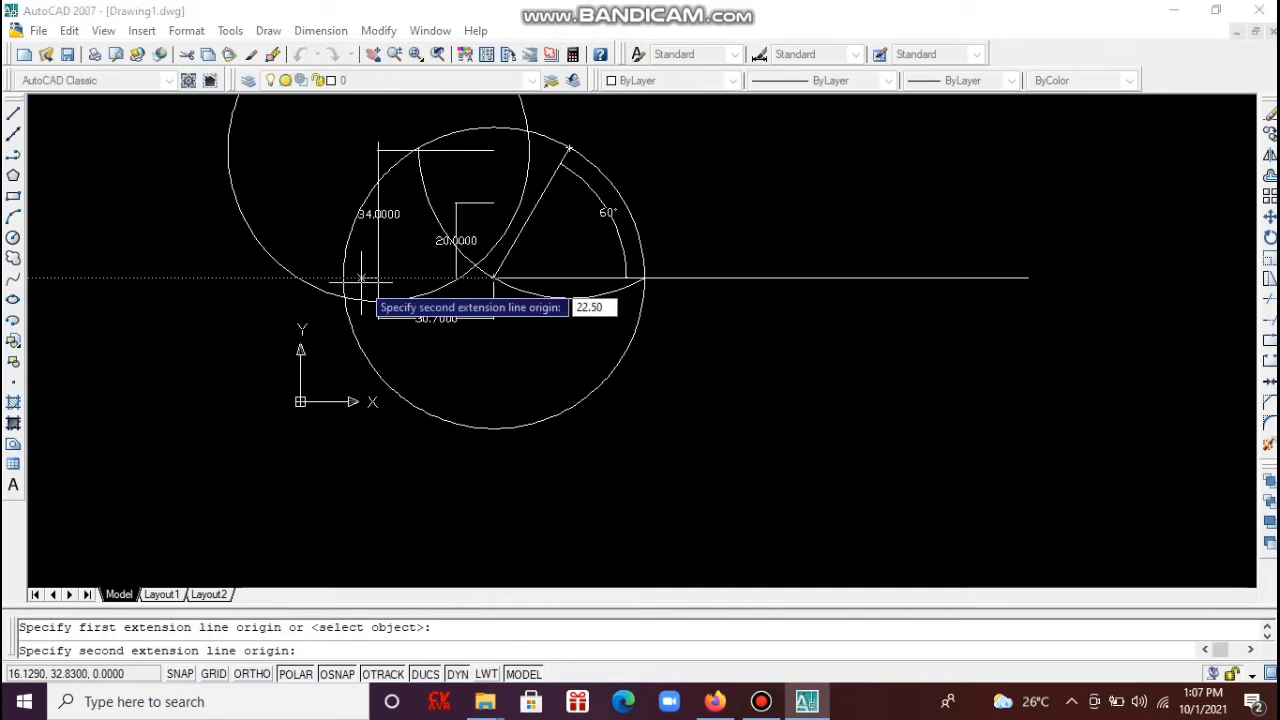
pyautogui.press('Return')
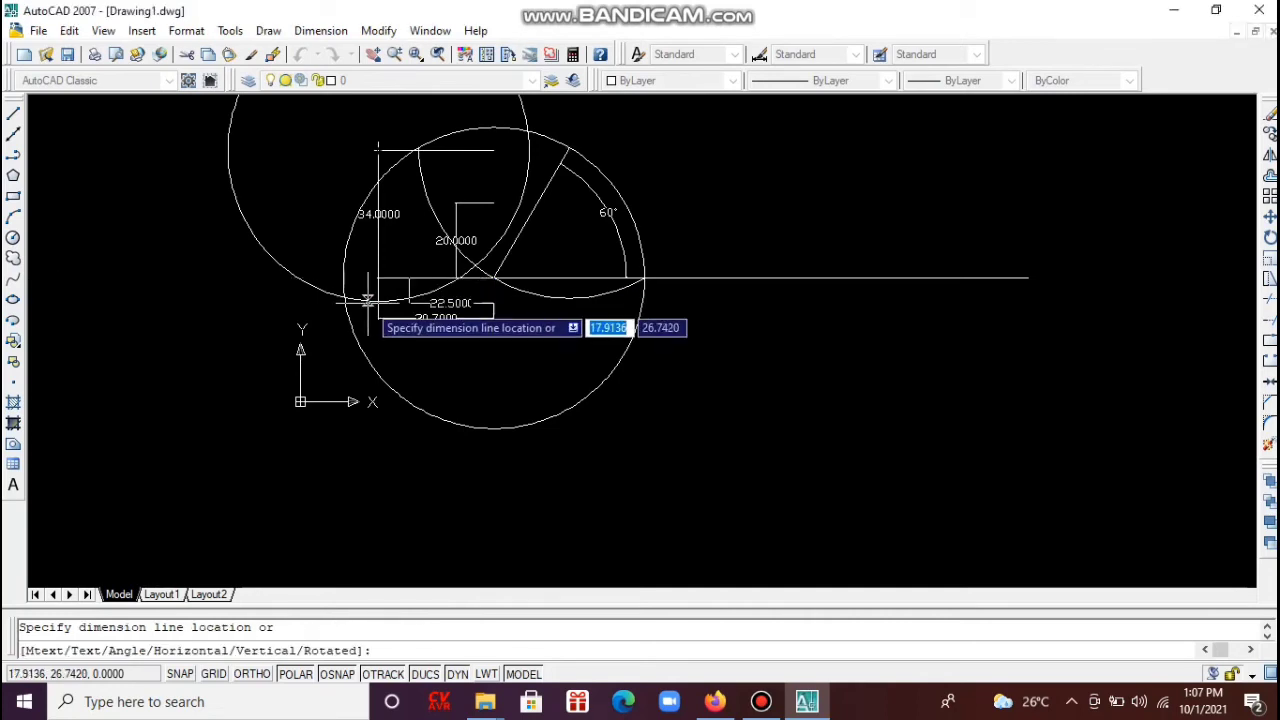
pyautogui.click(367, 300)
pyautogui.press('Escape')
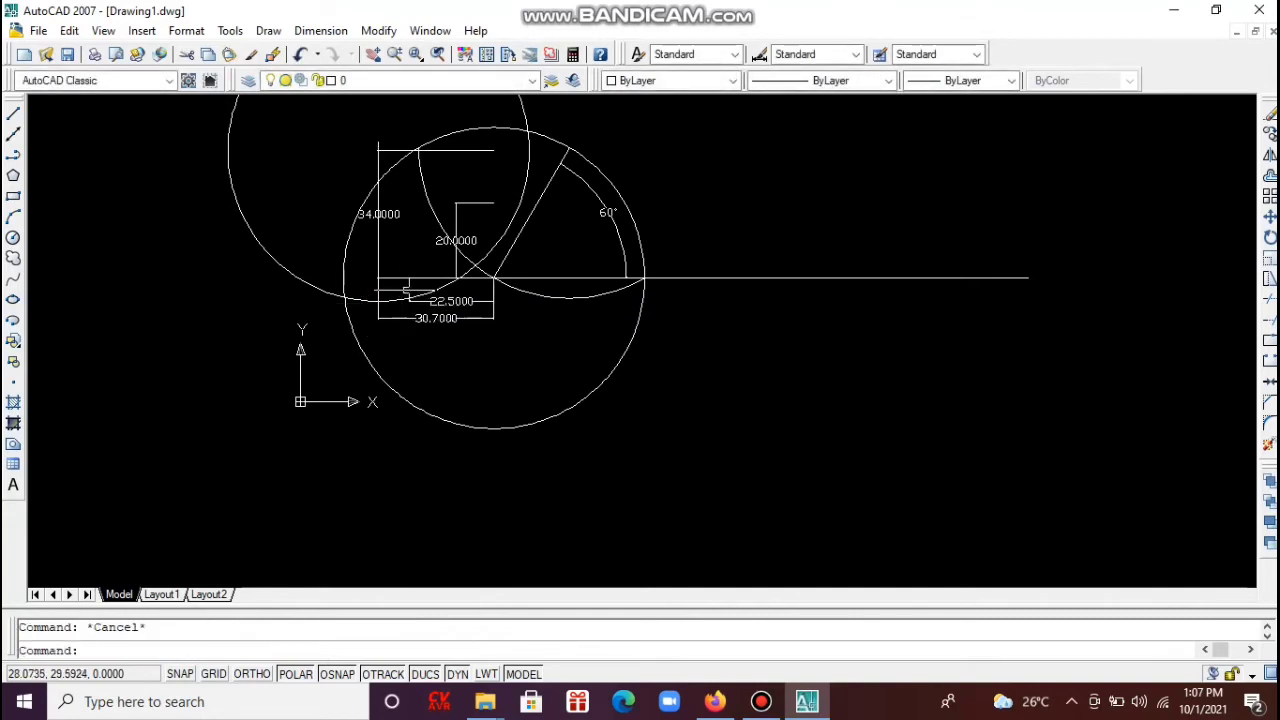
# Stretch the 22.5 dimension's left extension line up past the 20 height and move the 20 dimension line onto it.
pyautogui.click(409, 278)
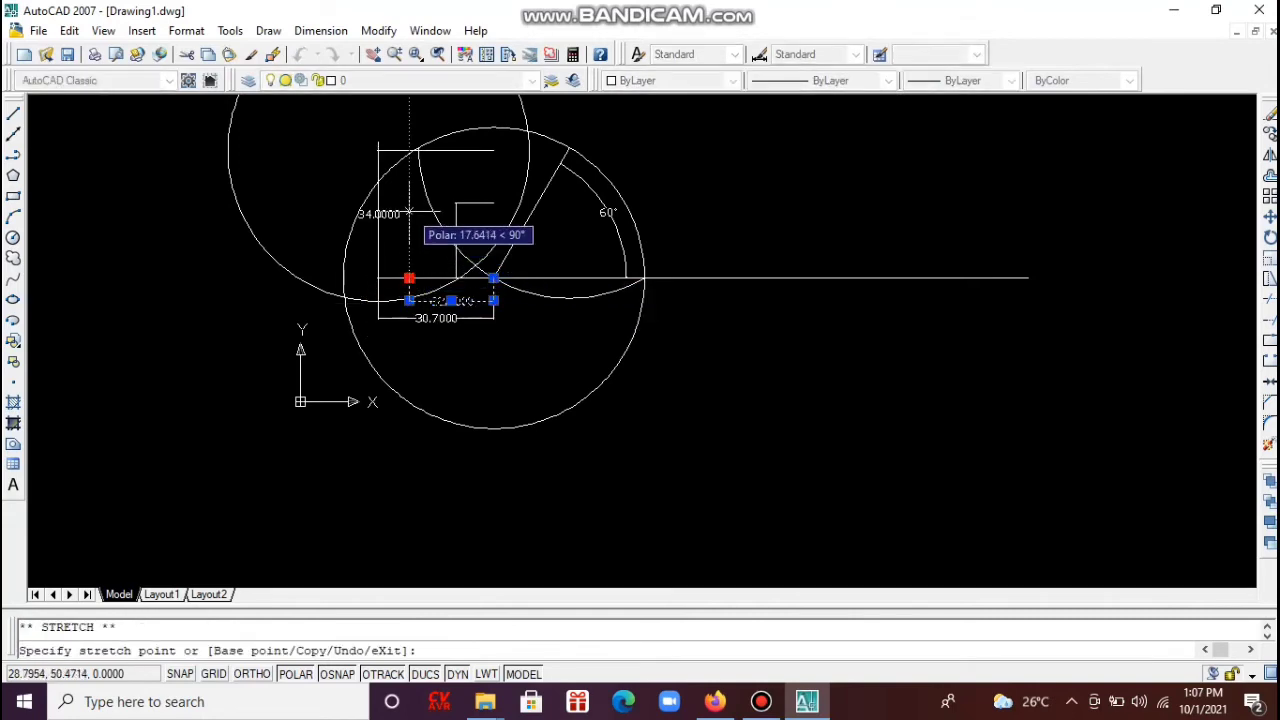
pyautogui.press('Escape')
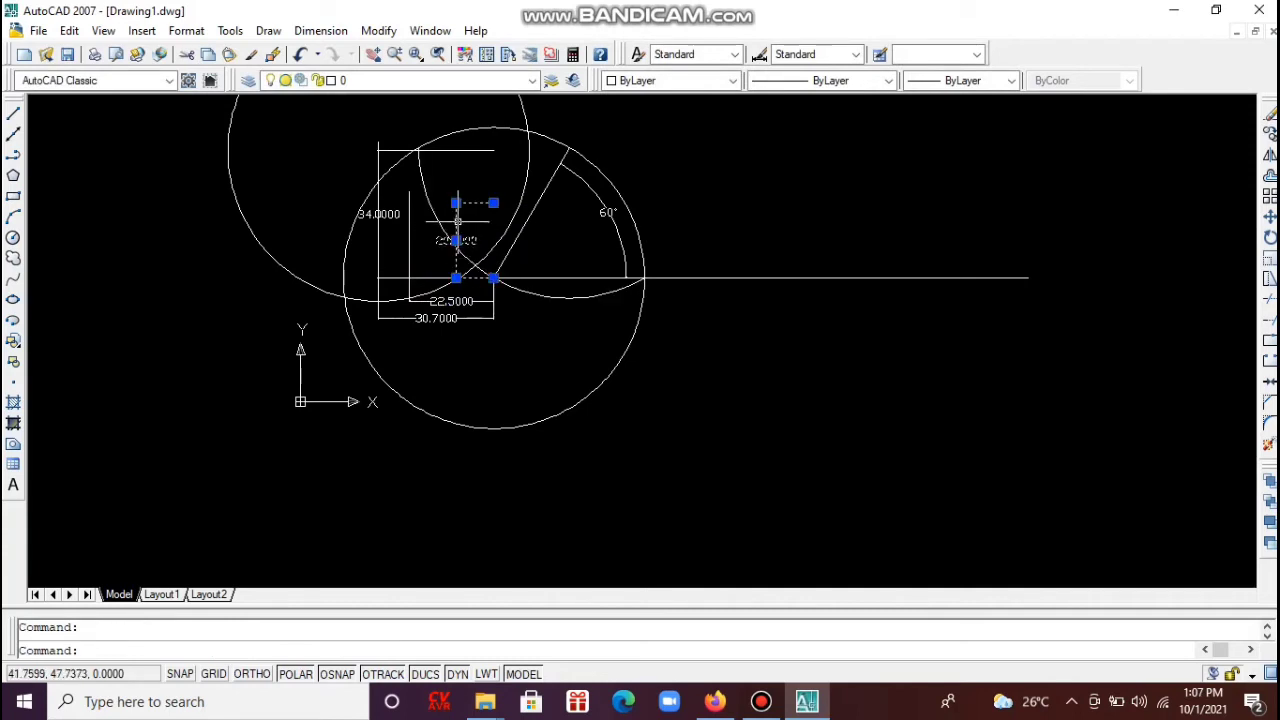
pyautogui.click(456, 240)
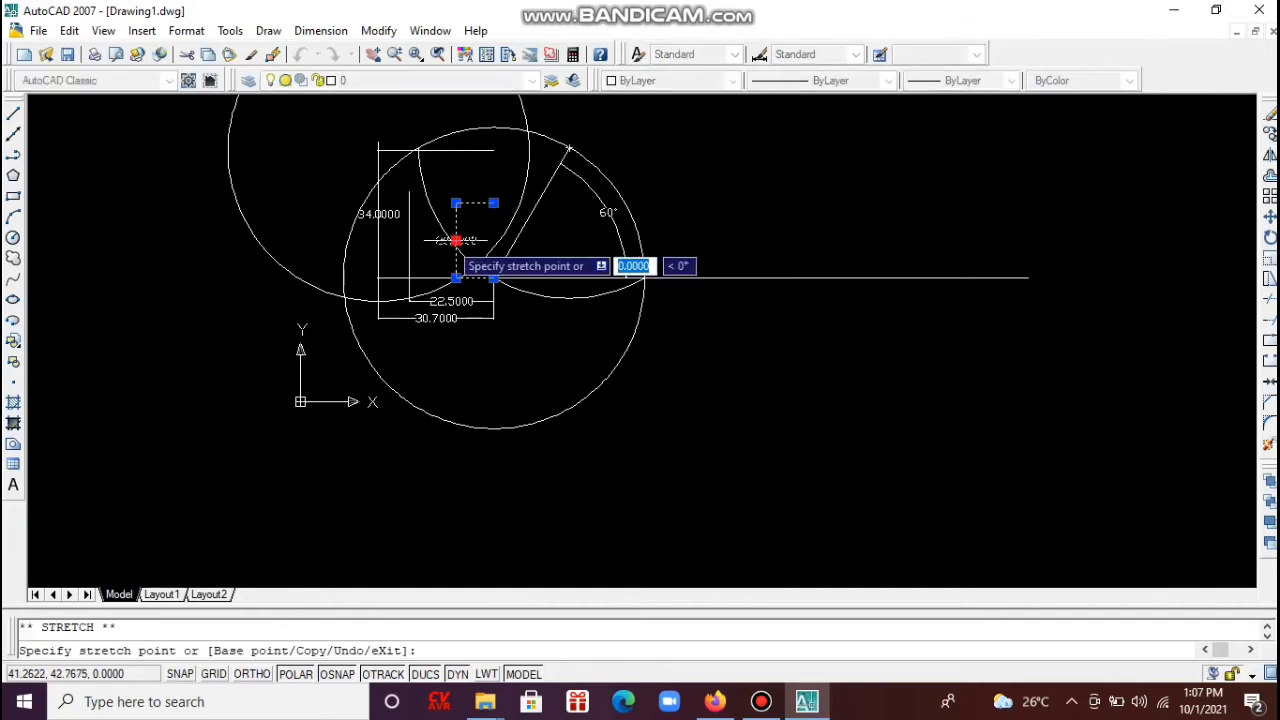
pyautogui.press('Escape')
pyautogui.press('Escape')
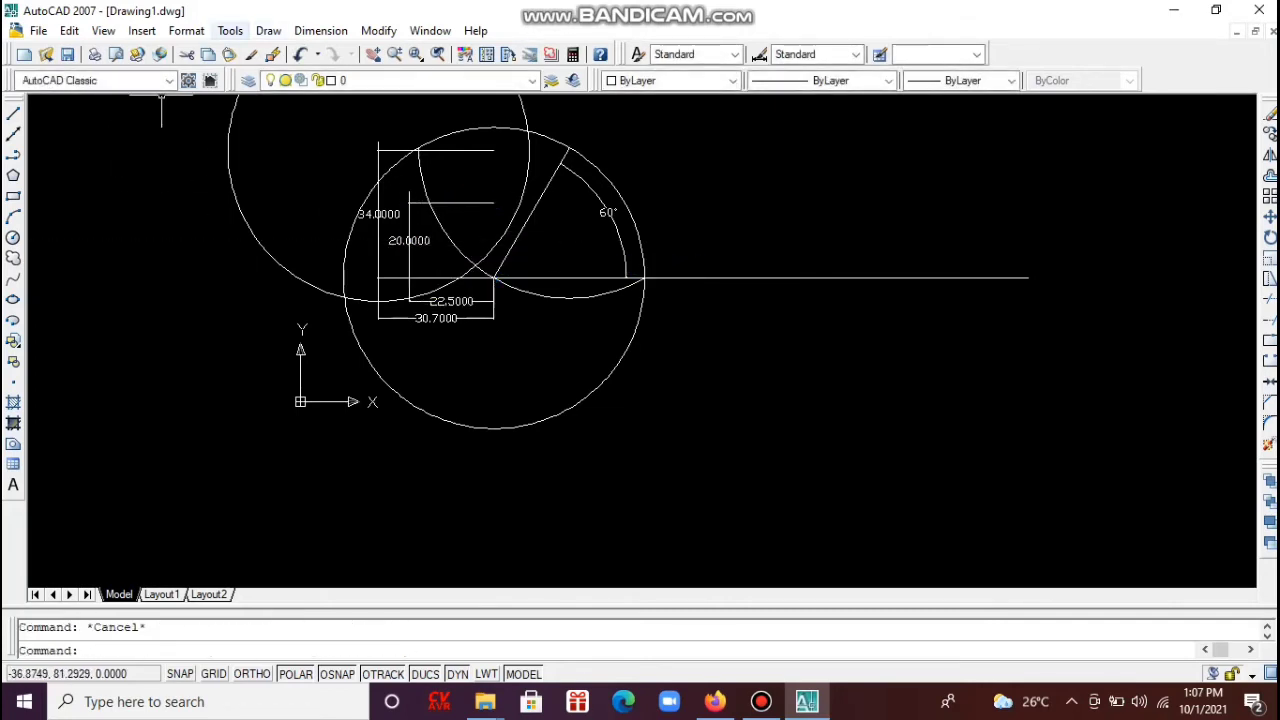
# Draw a circle of radius 40 centered at the upper end of the 20 dimension line.
pyautogui.click(230, 30)
pyautogui.click(230, 30)
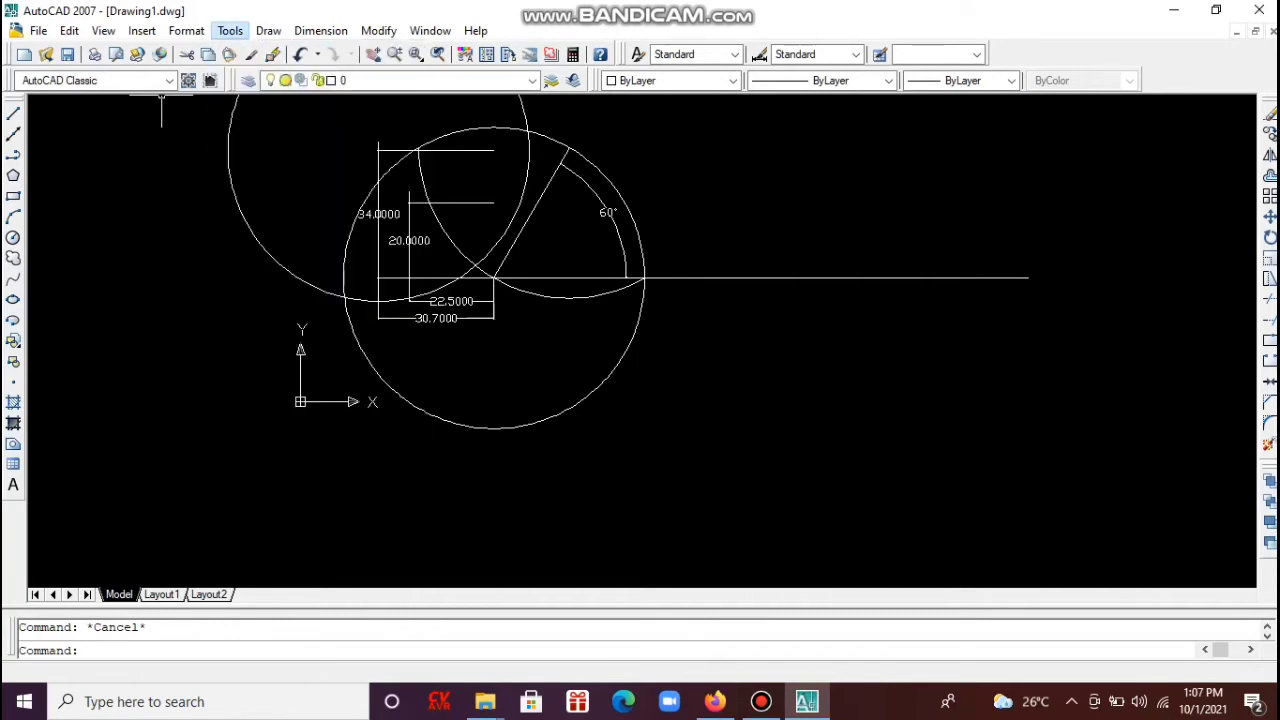
pyautogui.click(13, 237)
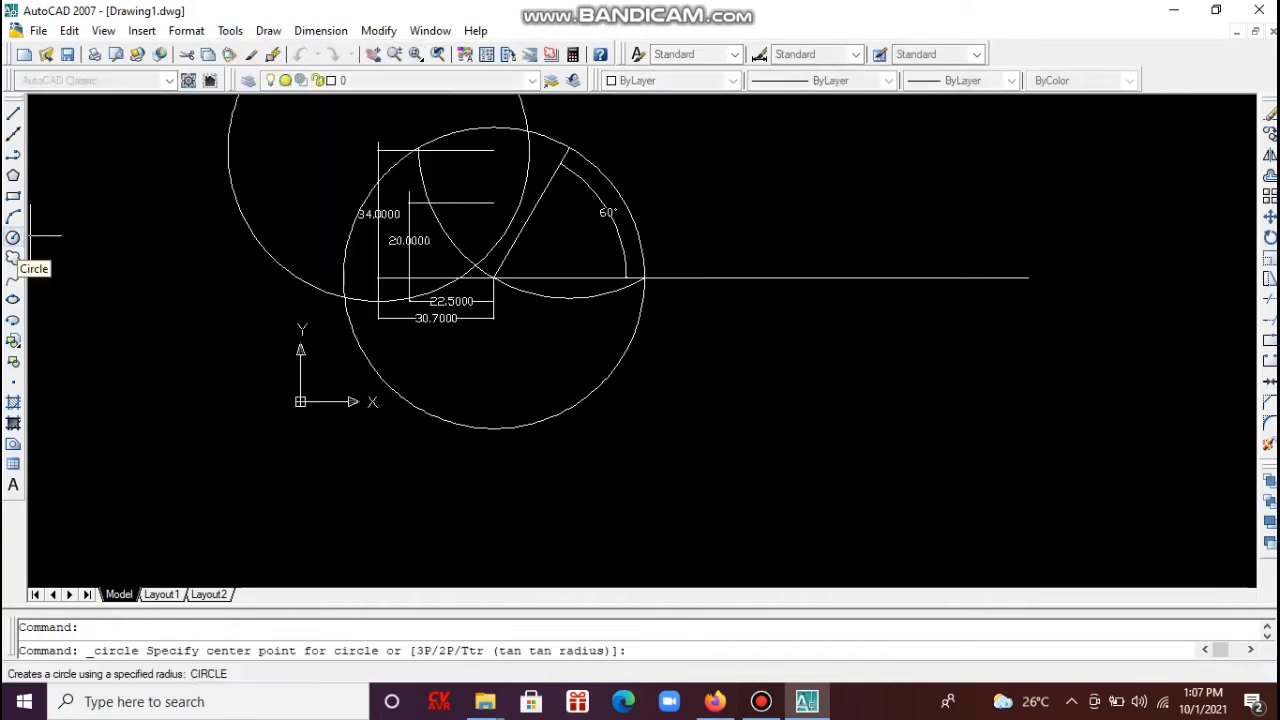
pyautogui.click(408, 203)
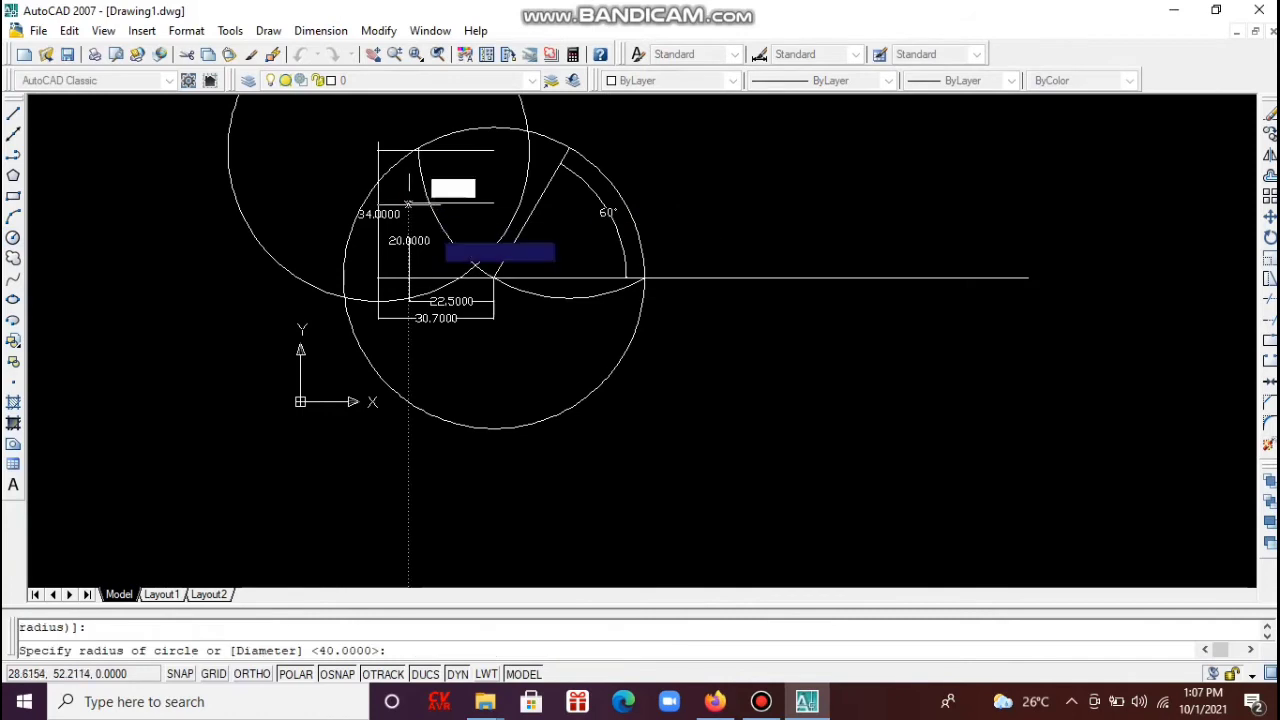
pyautogui.write('4')
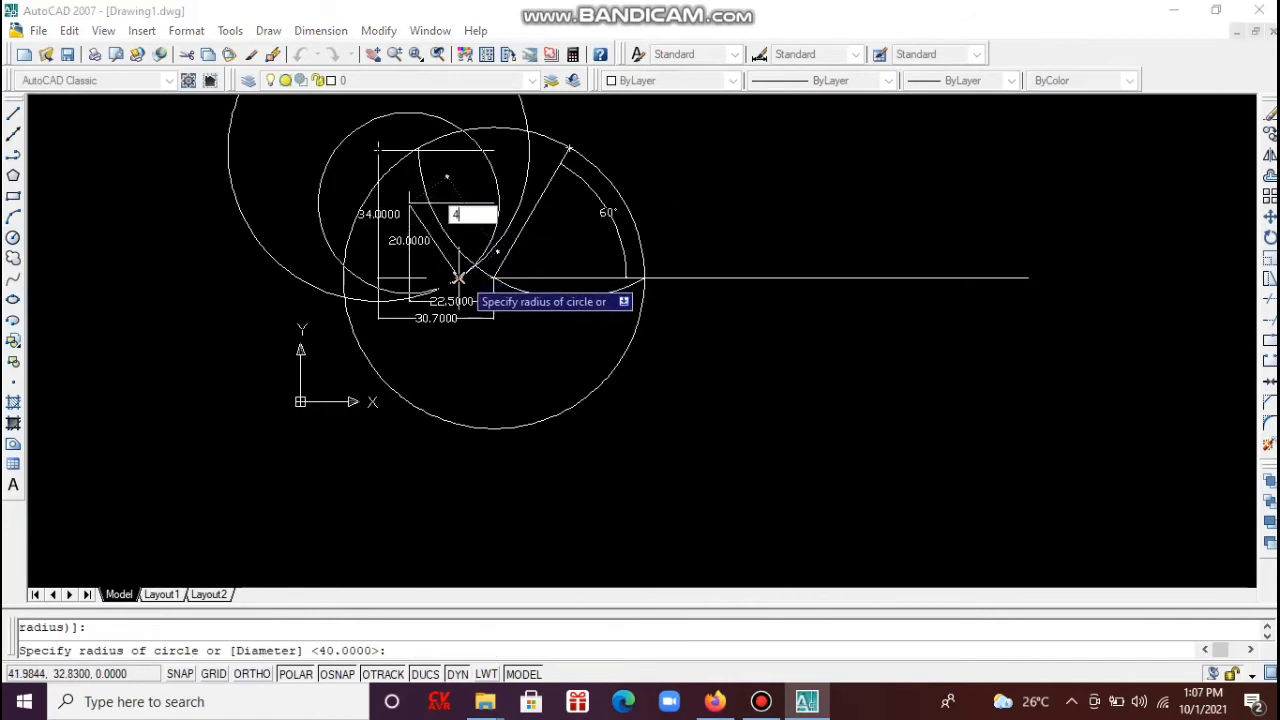
pyautogui.write('0')
pyautogui.press('Return')
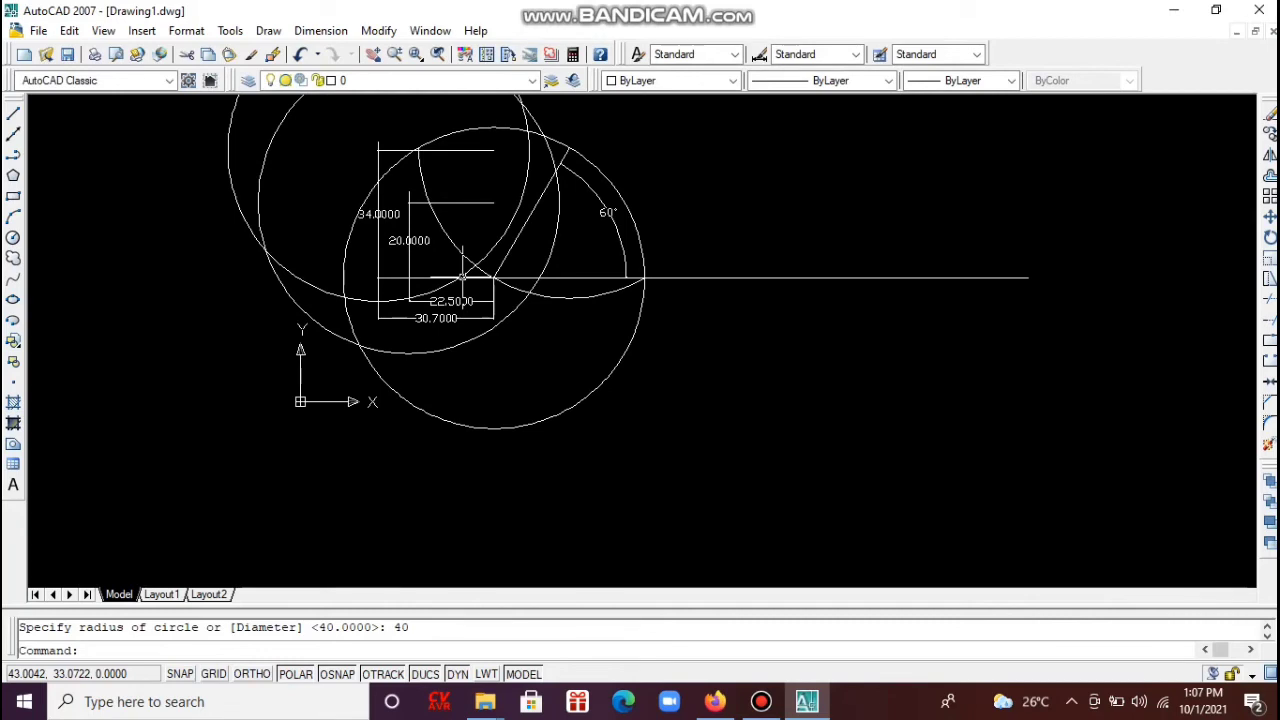
# Erase the radius 40 circle centered at the 20 dimension's upper end.
pyautogui.scroll(-5, 473, 265)
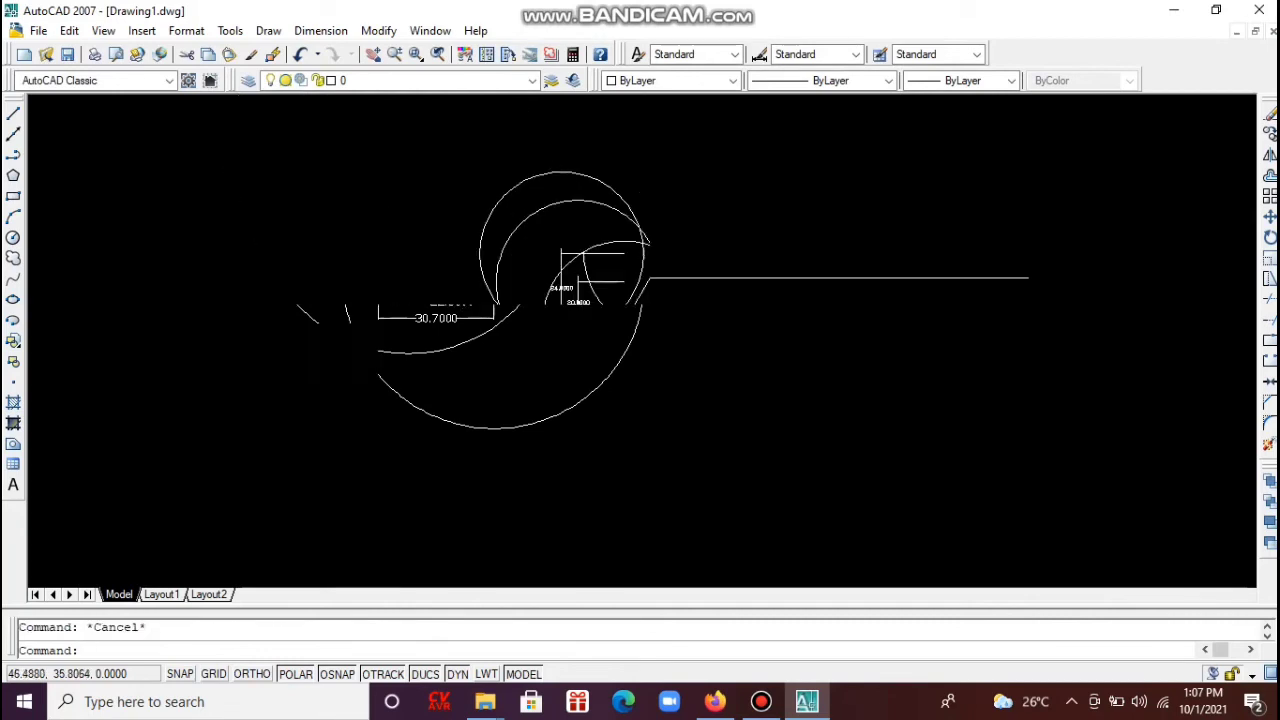
pyautogui.scroll(5, 477, 266)
pyautogui.scroll(2, 580, 263)
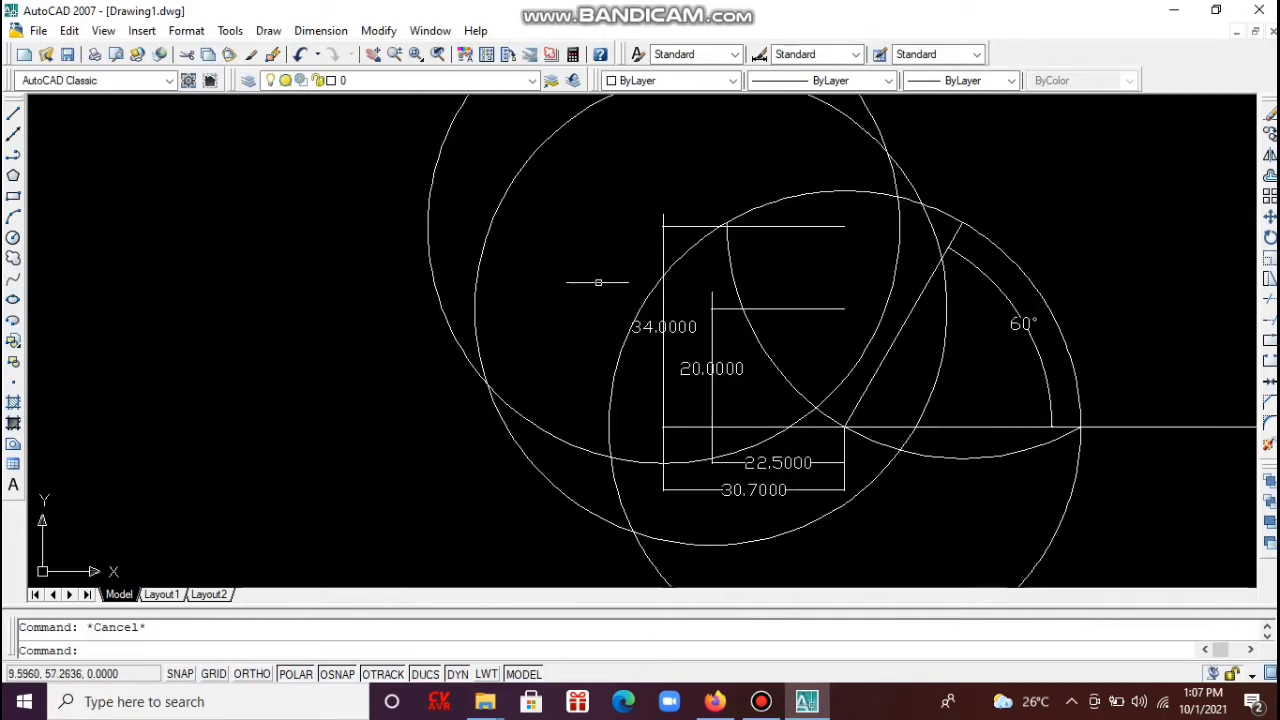
pyautogui.scroll(-2, 625, 327)
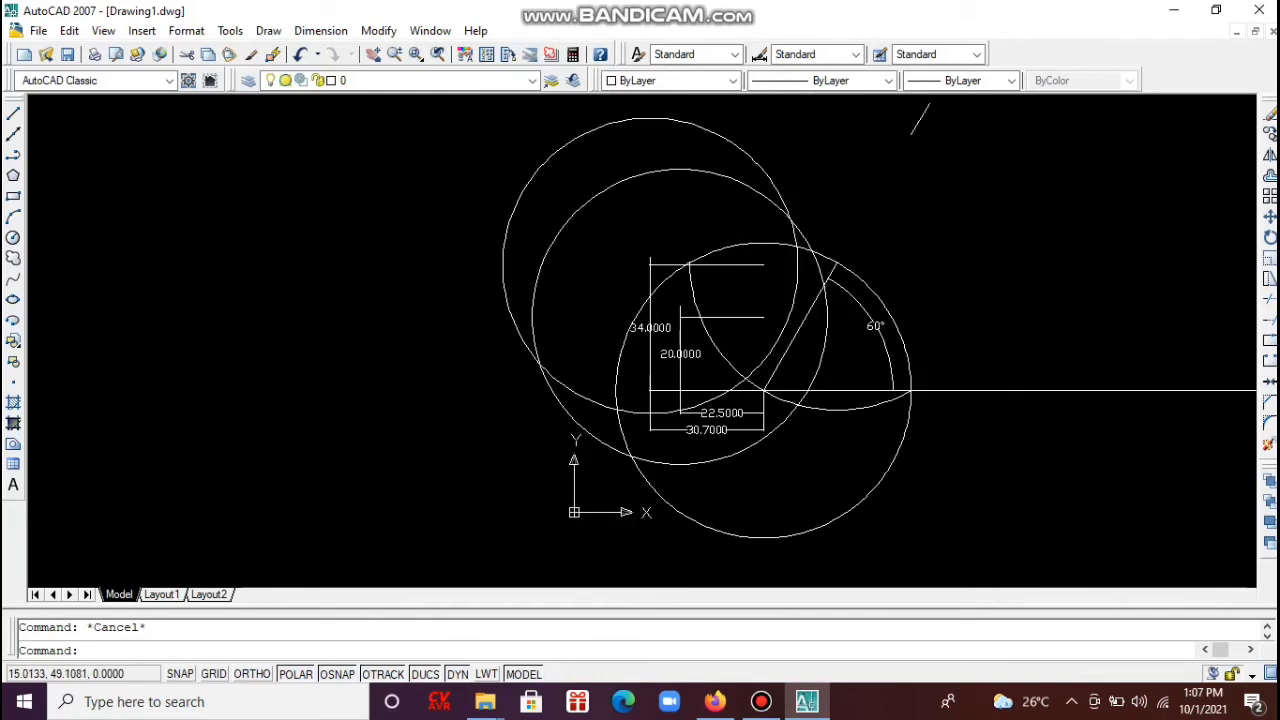
pyautogui.click(695, 463)
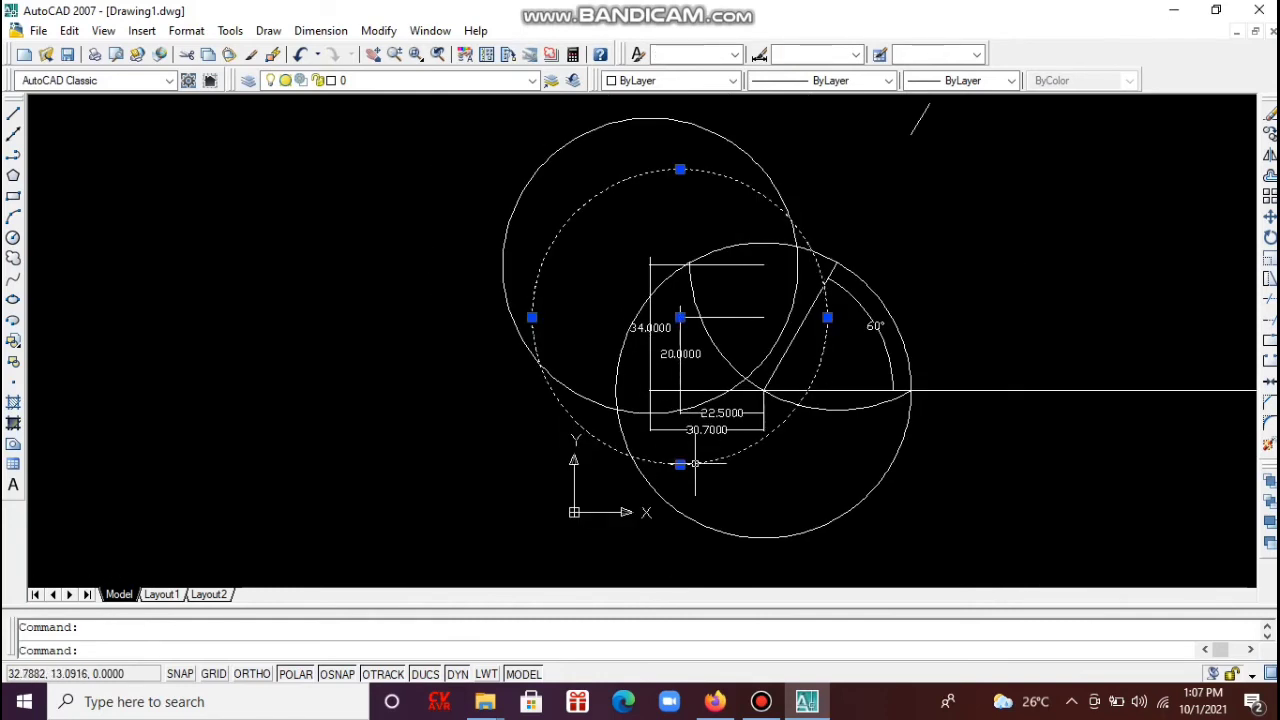
pyautogui.press('Delete')
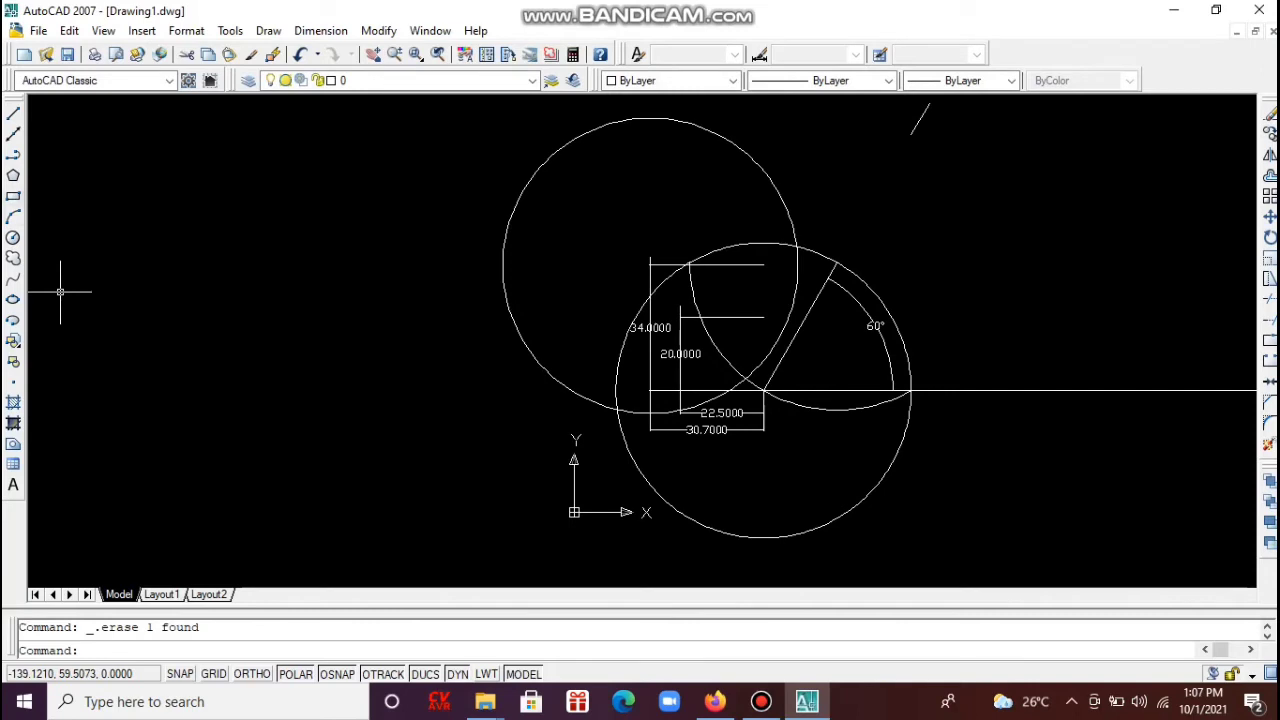
# Draw a circle of radius 35 centered where the 20 dimension's upper end meets the 22.5 dimension's extension line.
pyautogui.click(13, 237)
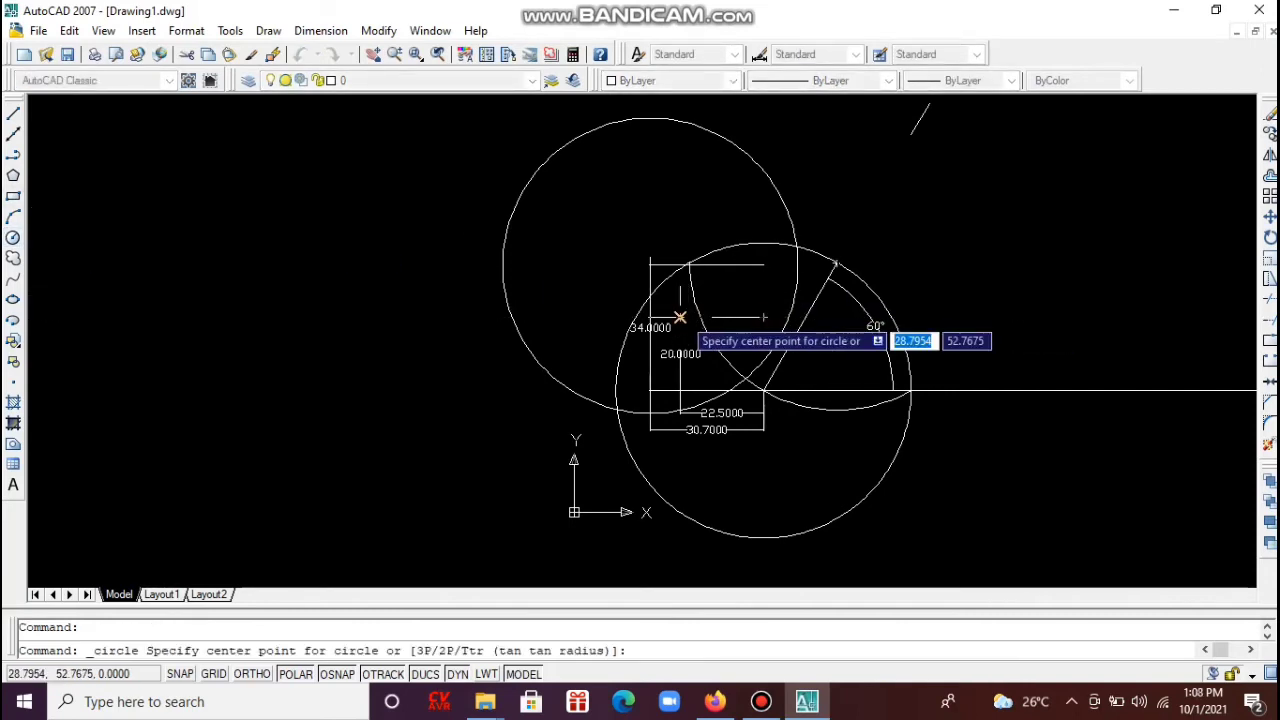
pyautogui.click(680, 316)
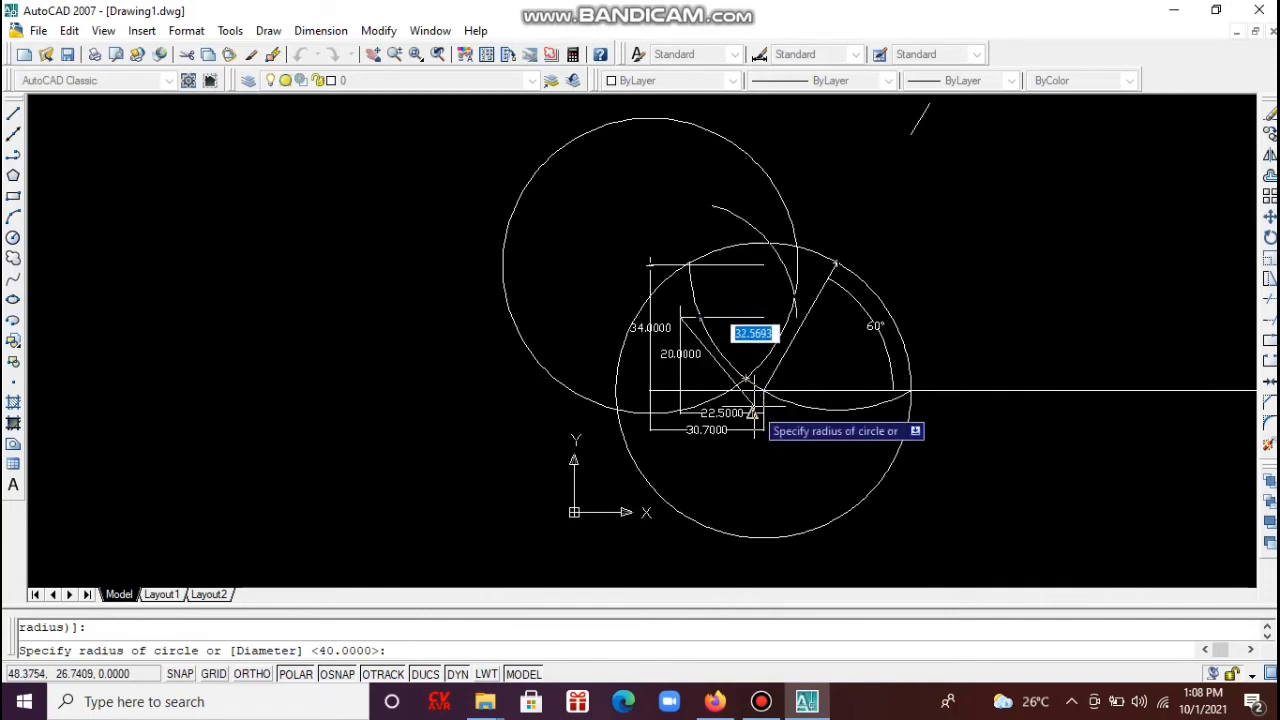
pyautogui.write('35')
pyautogui.press('Return')
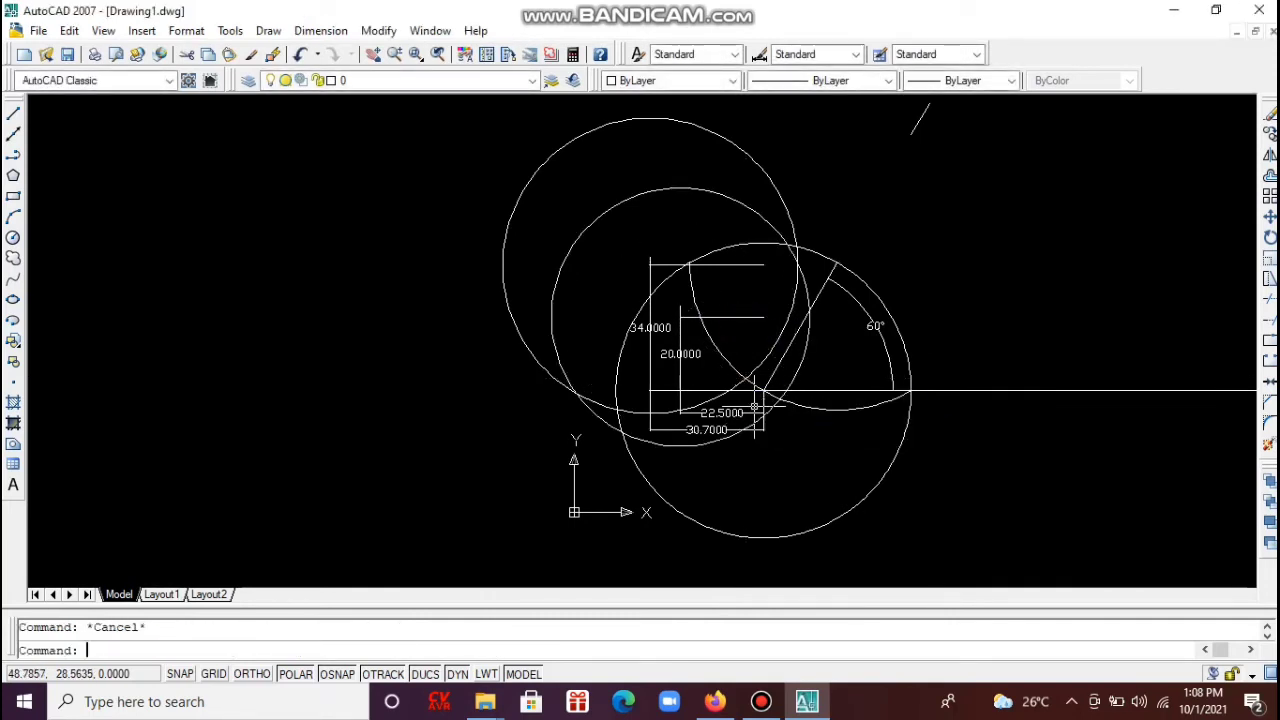
# Trim away the outer upper-left portions of the radius 35 circle and the upper radius 40 circle.
pyautogui.doubleClick(649, 302)
pyautogui.write('tr')
pyautogui.press('Return')
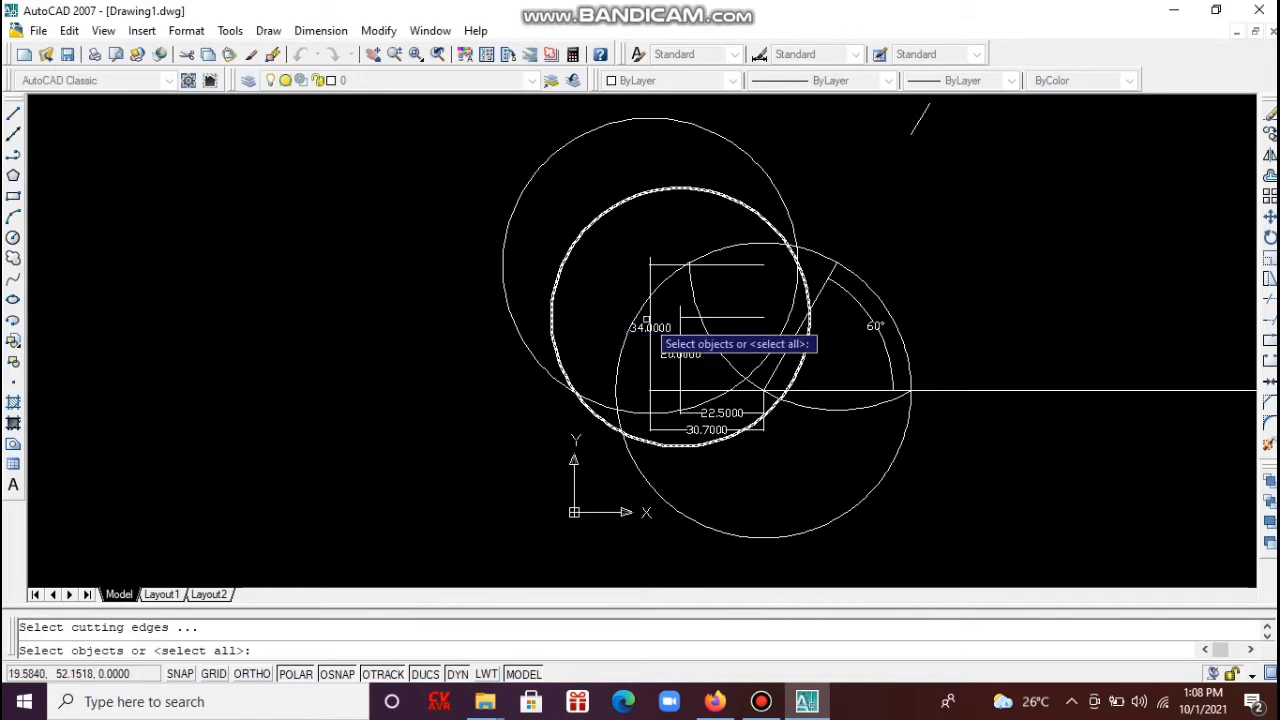
pyautogui.press('Return')
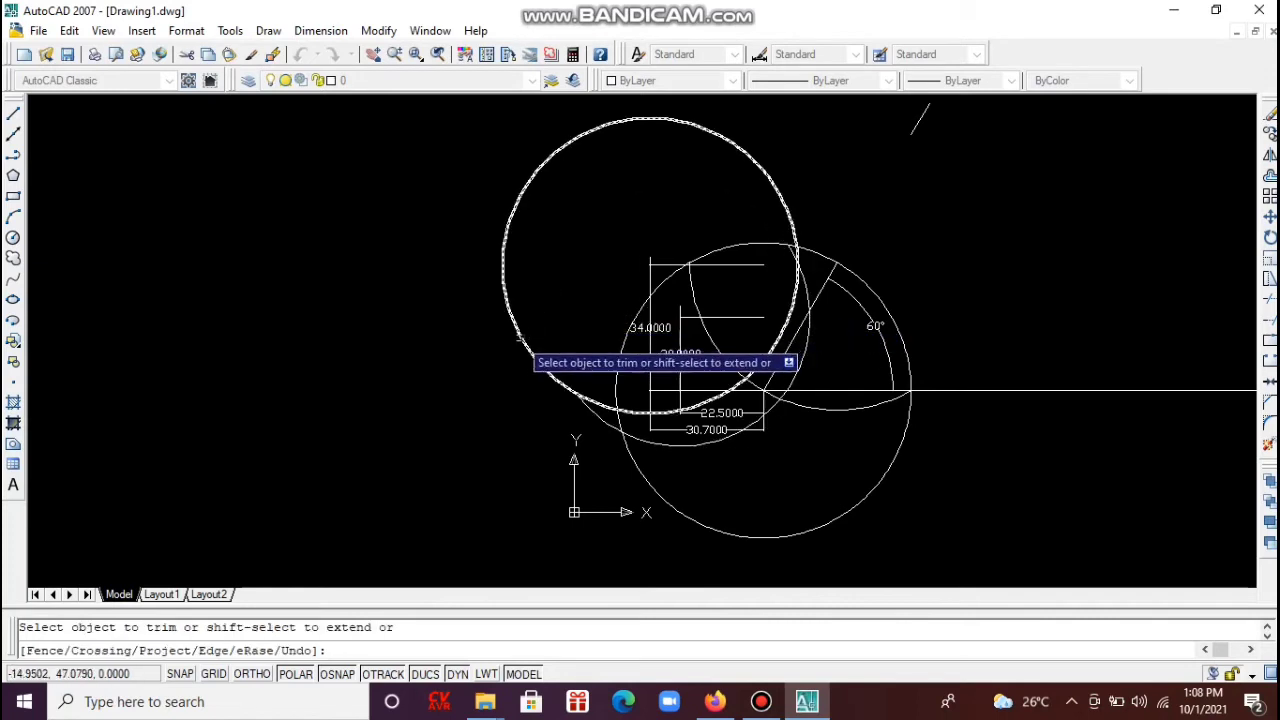
pyautogui.click(520, 340)
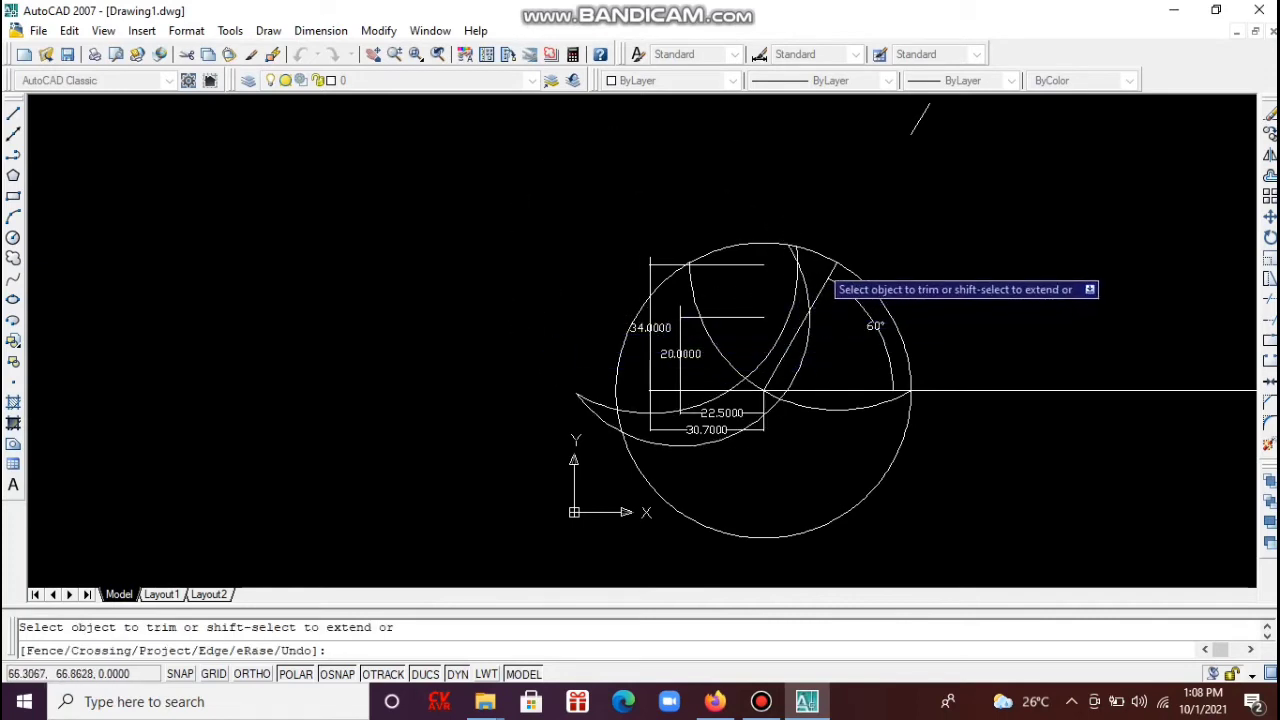
# Trim the original circle's top and upper-right arcs, from the tip of the left inner arc to the horizontal line.
pyautogui.click(829, 260)
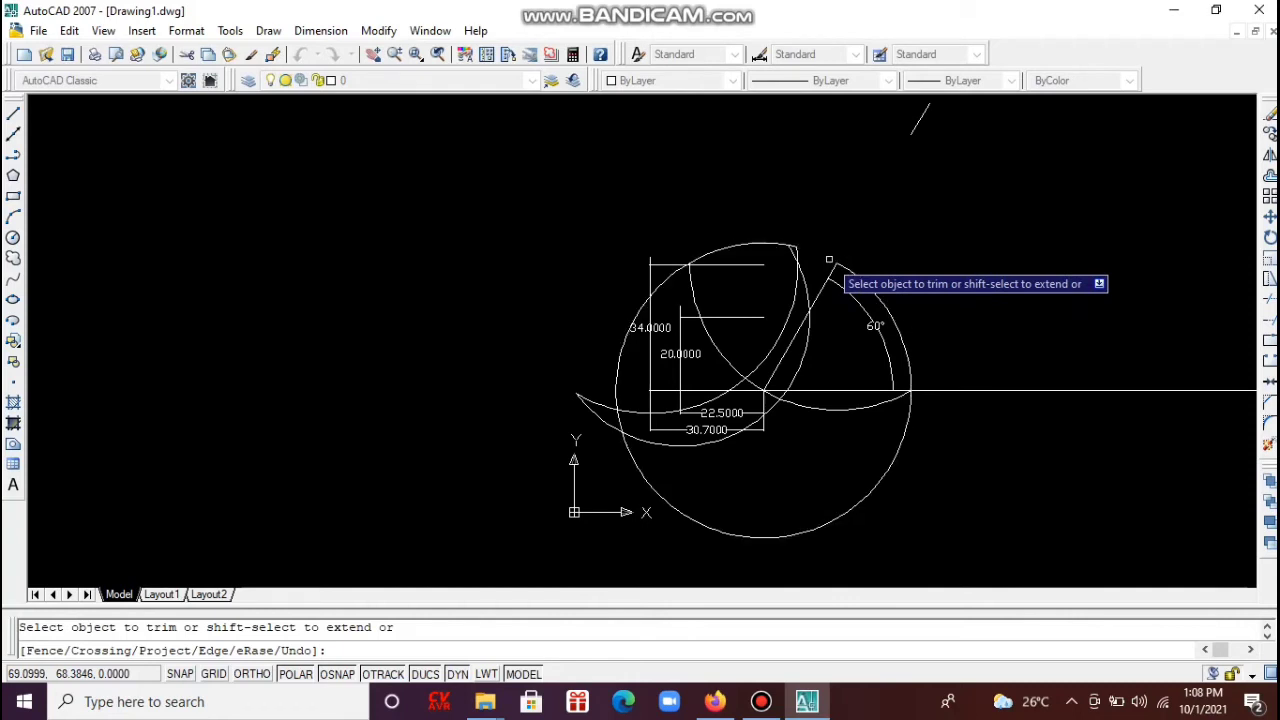
pyautogui.click(851, 273)
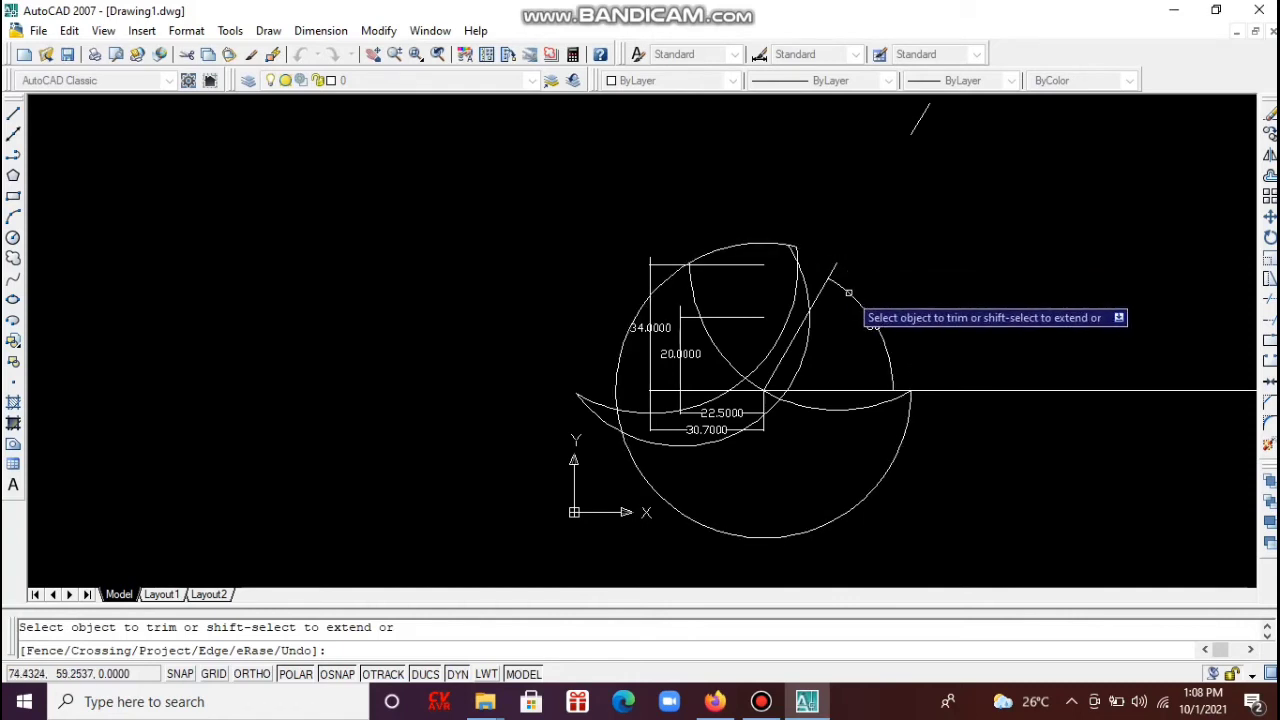
pyautogui.click(755, 244)
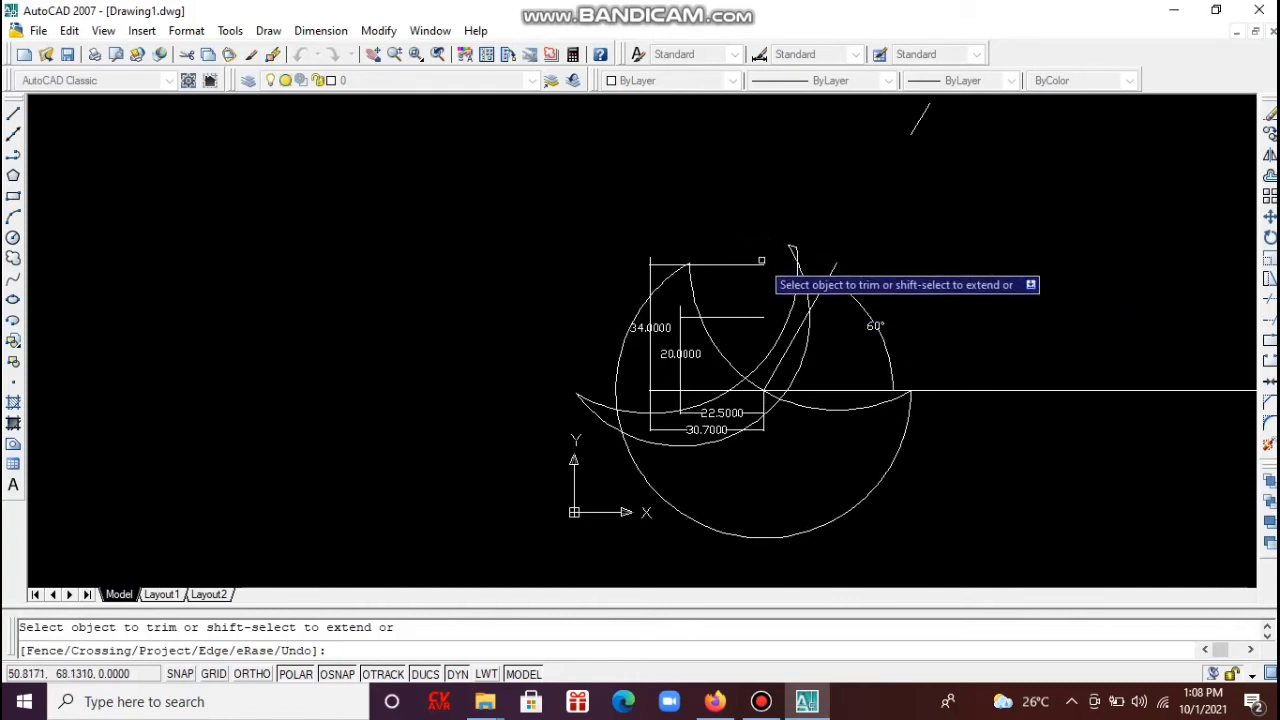
pyautogui.press('Escape')
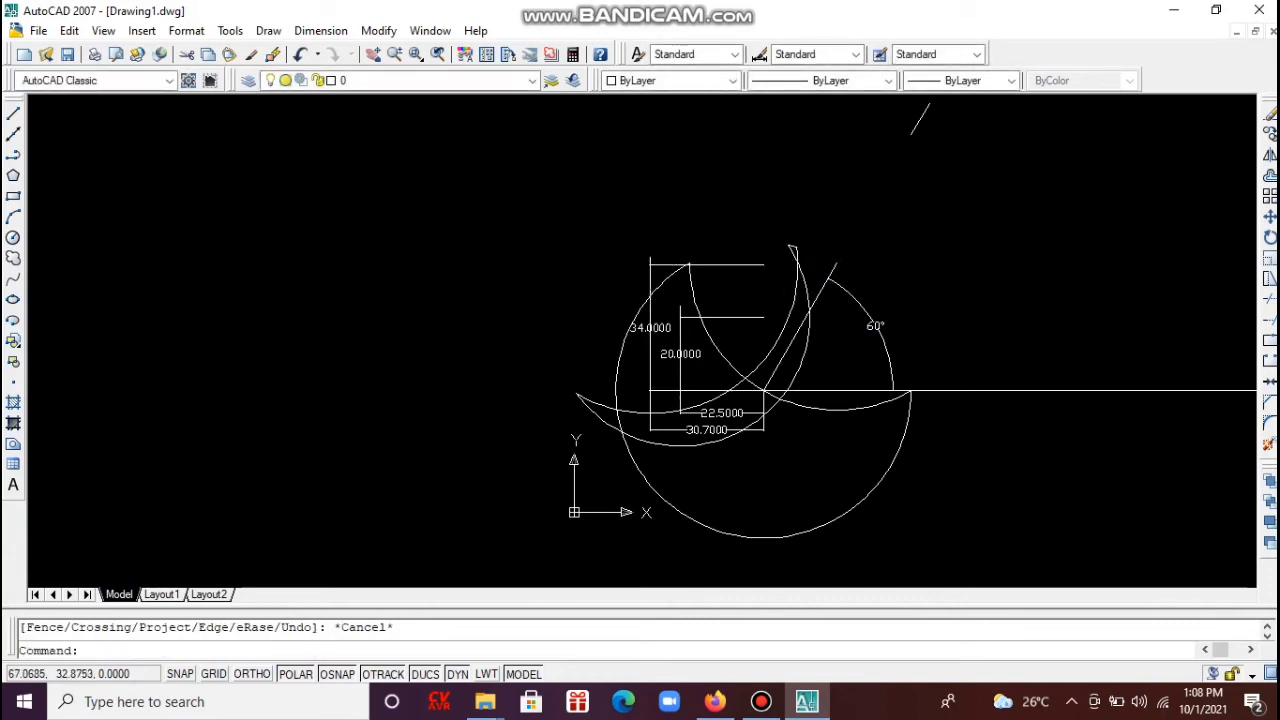
# Trim the lower-left portions of the two offset circles, outside and inside the original circle, back to the inner curved arcs.
pyautogui.write('tr')
pyautogui.press('Return')
pyautogui.press('Return')
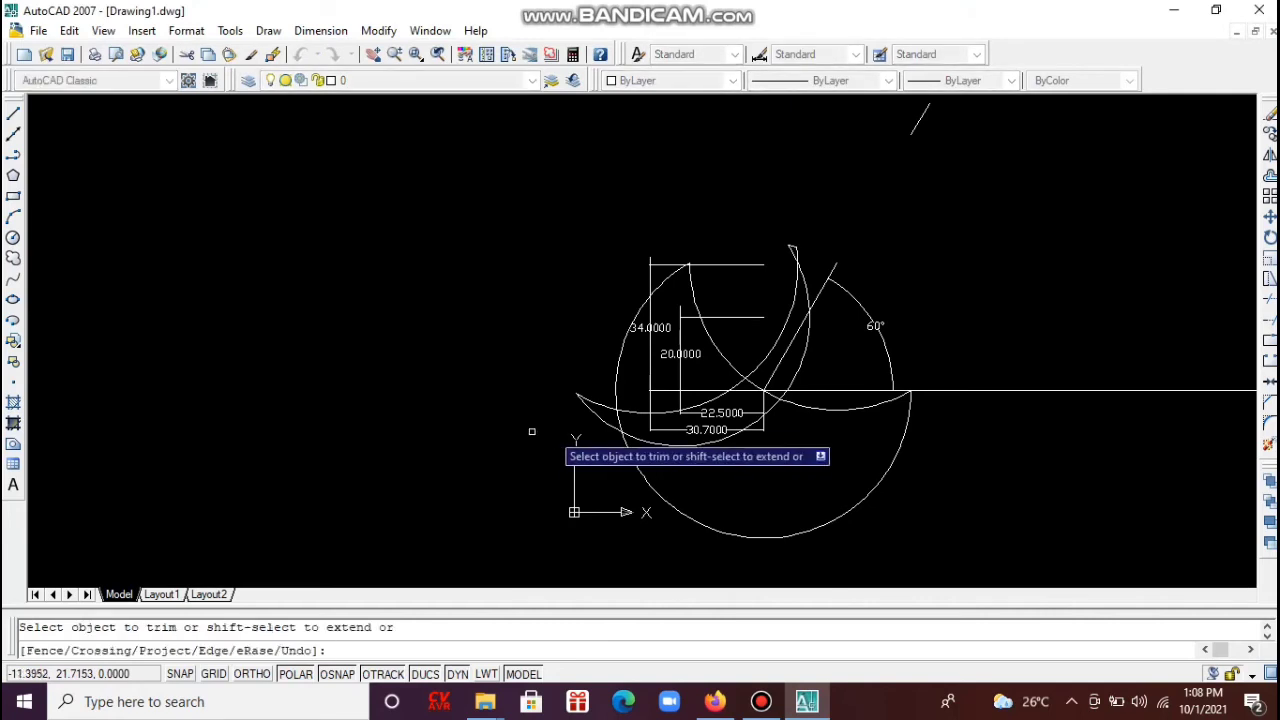
pyautogui.click(604, 410)
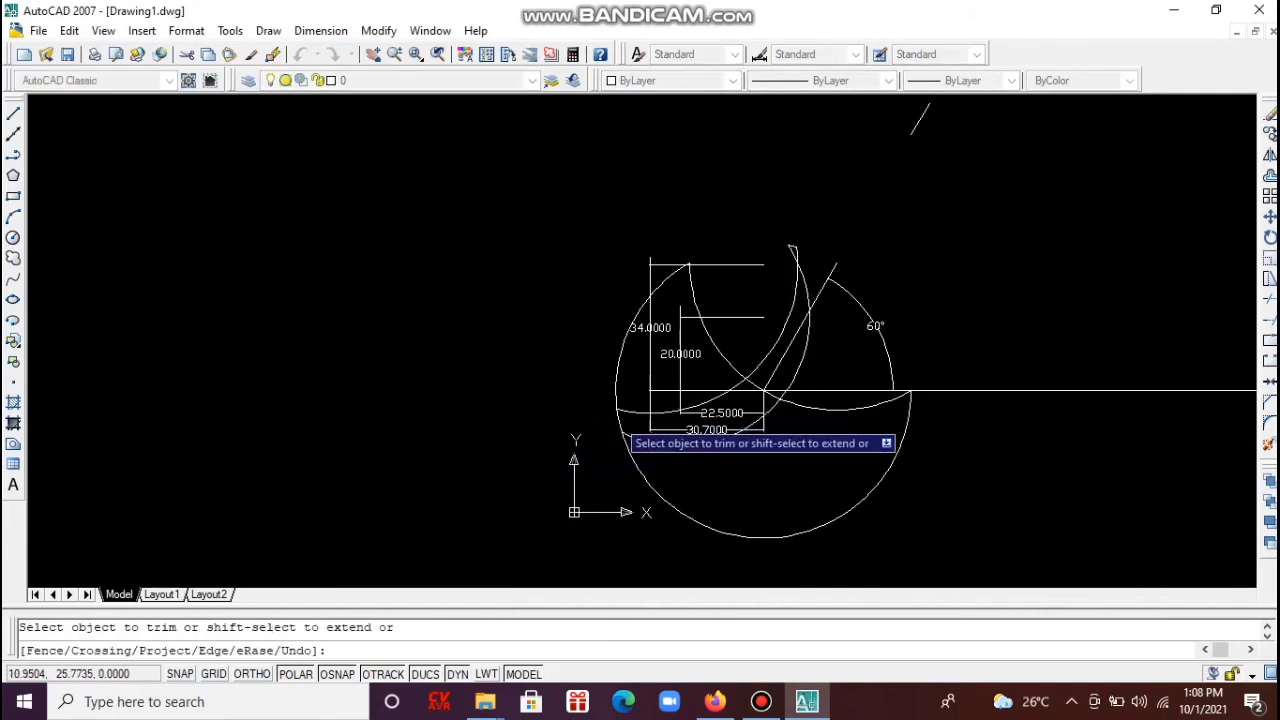
pyautogui.click(642, 411)
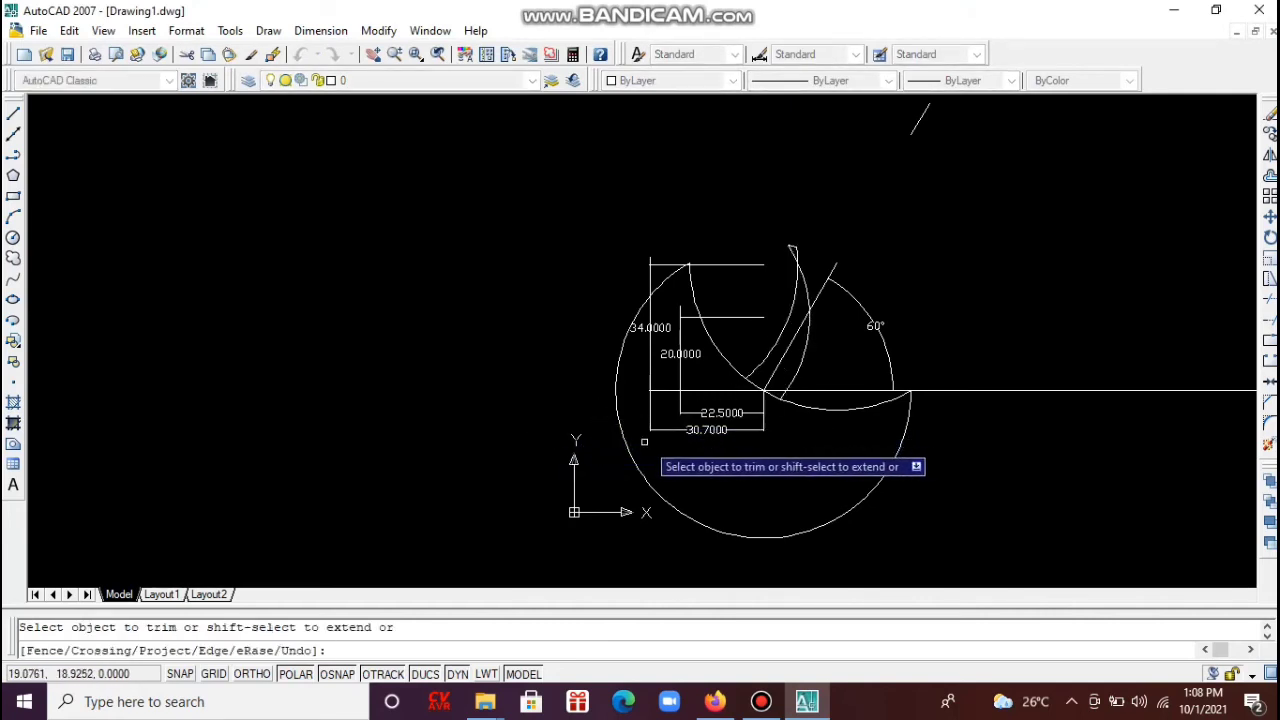
# Trim the arc and line segments between the two offset arcs, and the offset arc's tip above their crossing.
pyautogui.click(757, 389)
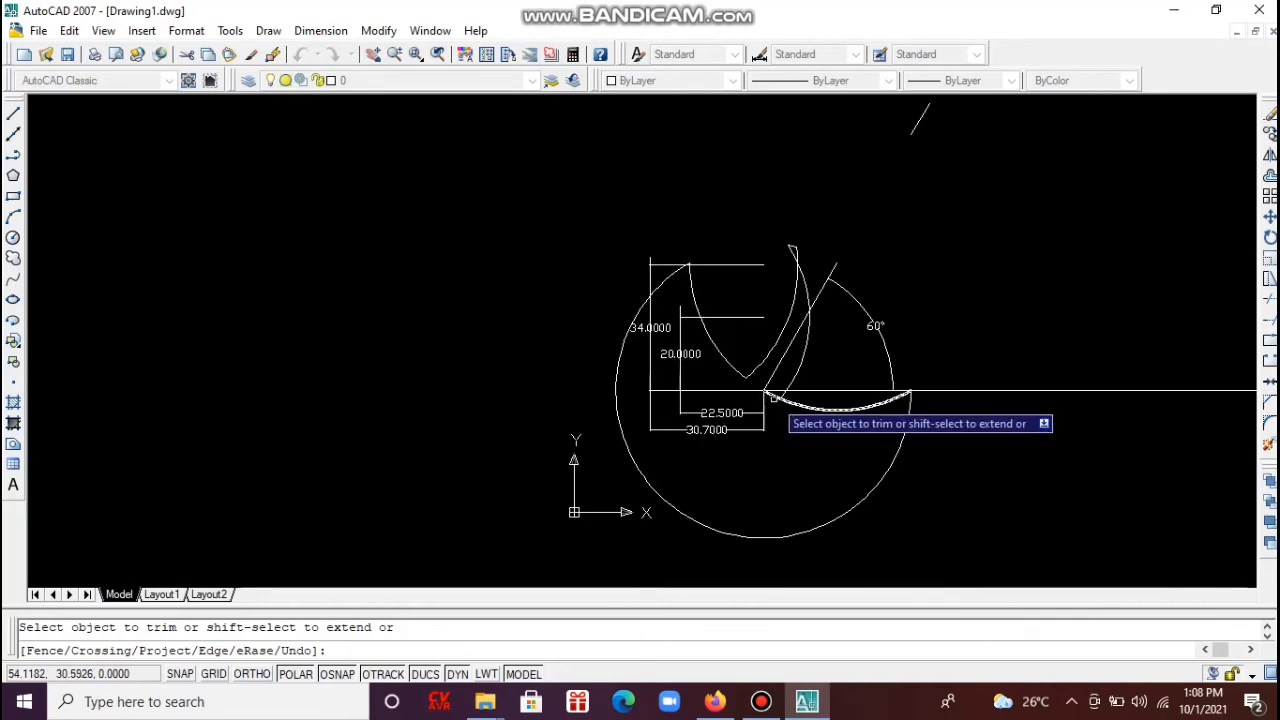
pyautogui.click(777, 392)
pyautogui.click(773, 383)
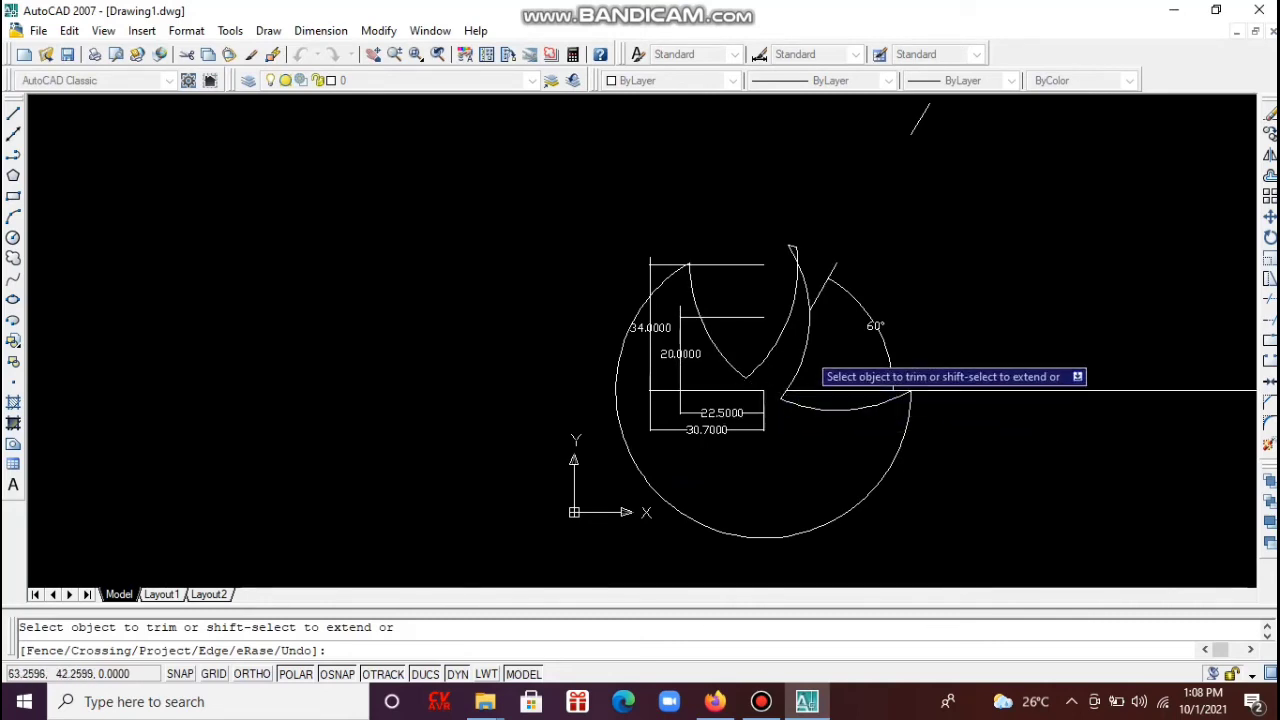
pyautogui.click(813, 303)
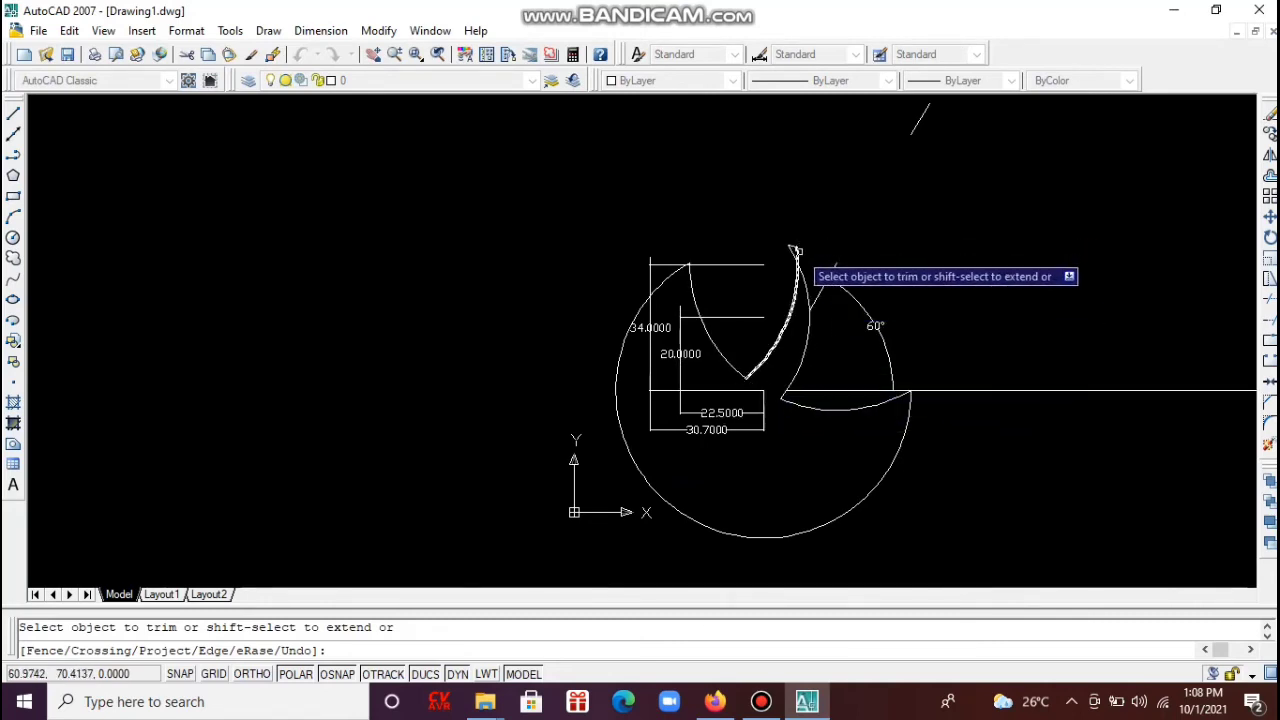
pyautogui.click(793, 253)
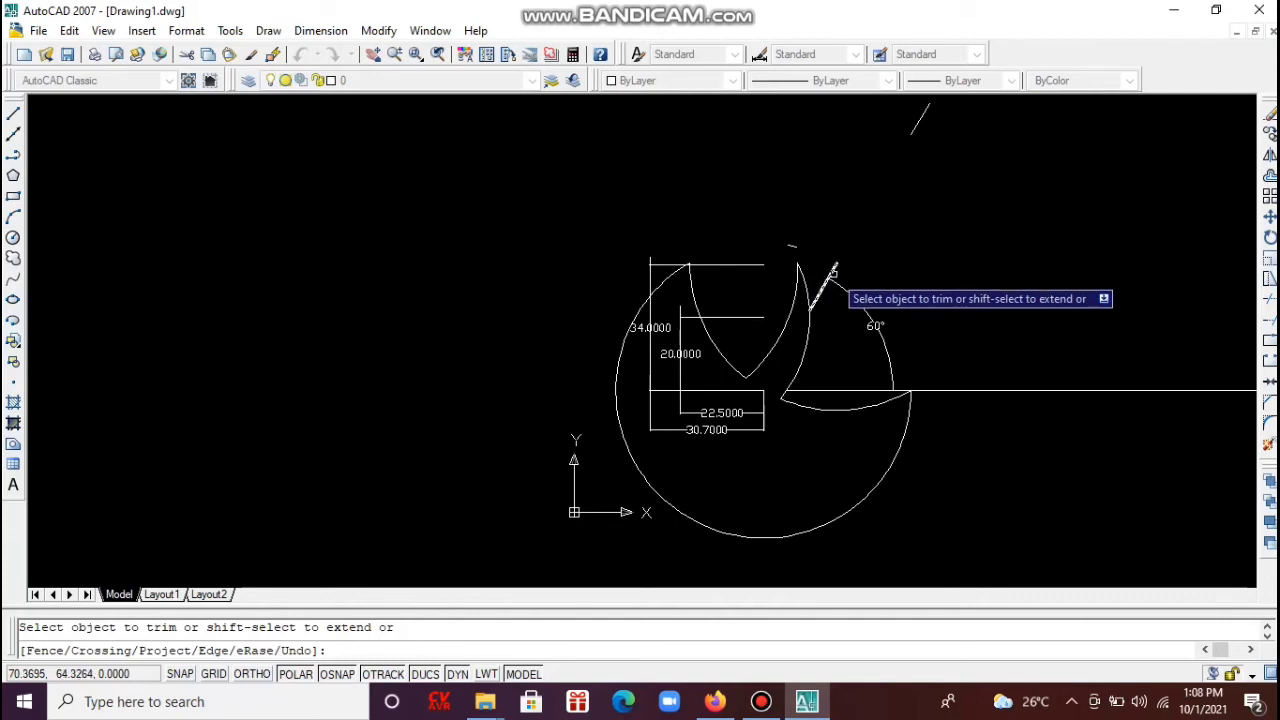
pyautogui.press('Escape')
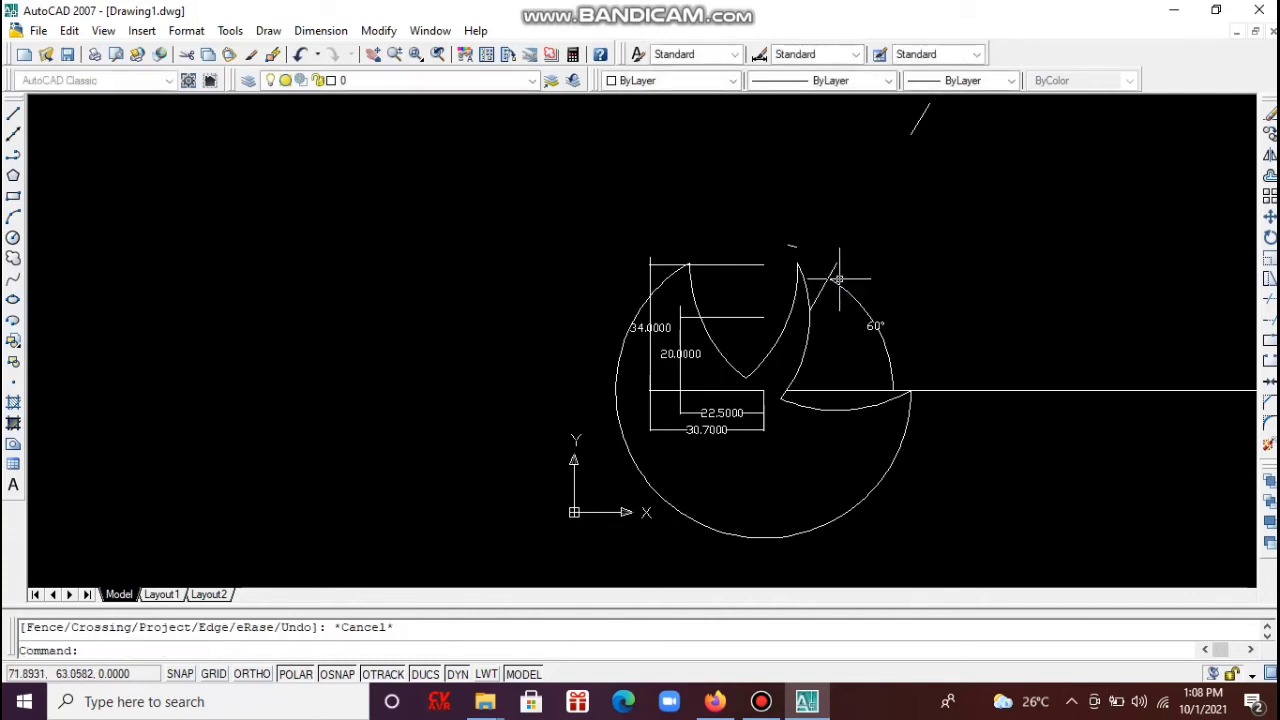
# Erase the 34, 30.7, 20 and 22.5 guide dimensions.
pyautogui.click(650, 327)
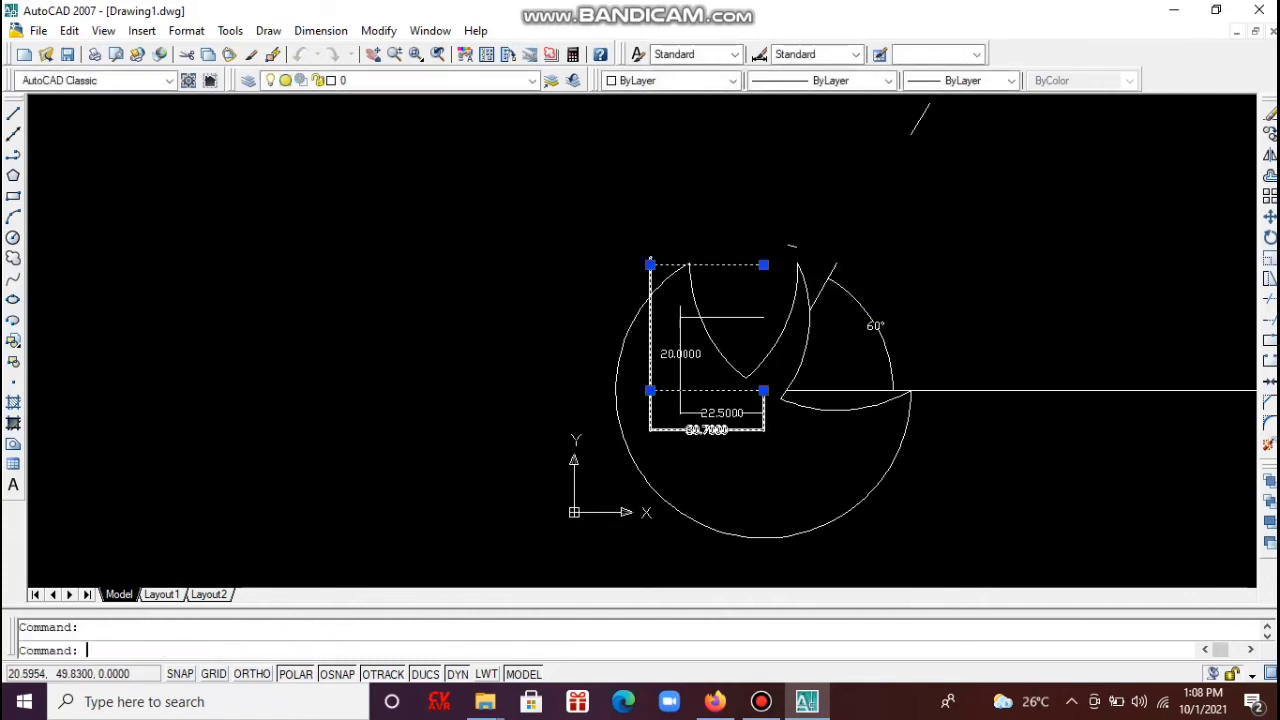
pyautogui.press('Delete')
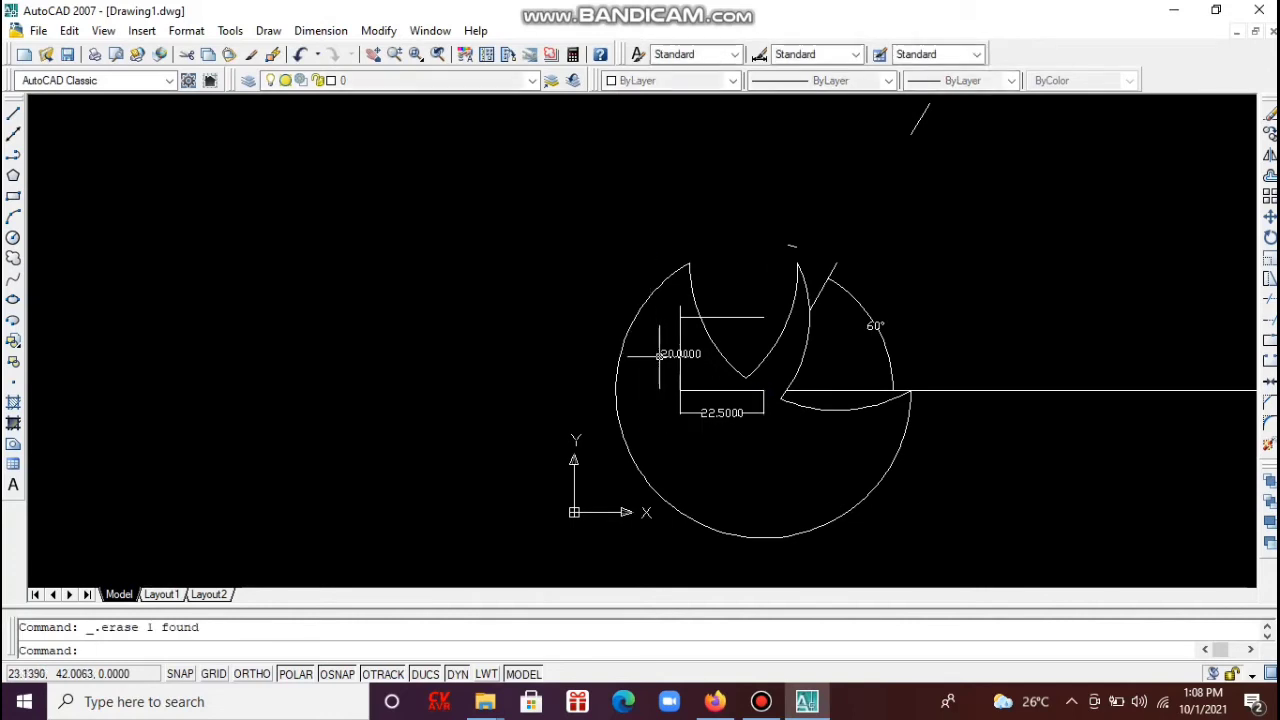
pyautogui.click(687, 389)
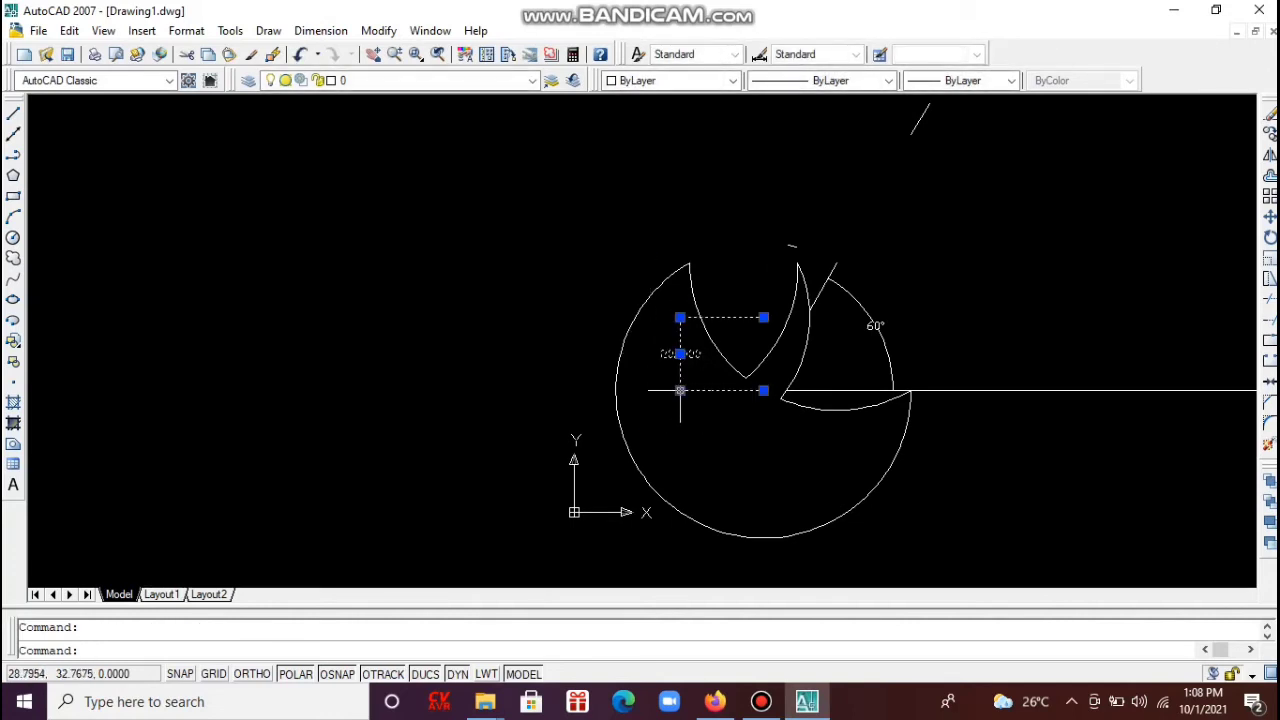
pyautogui.press('Delete')
# Erase the leftover arc sliver above the figure, the 60° angular dimension and the remaining sloped line pieces.
pyautogui.click(789, 240)
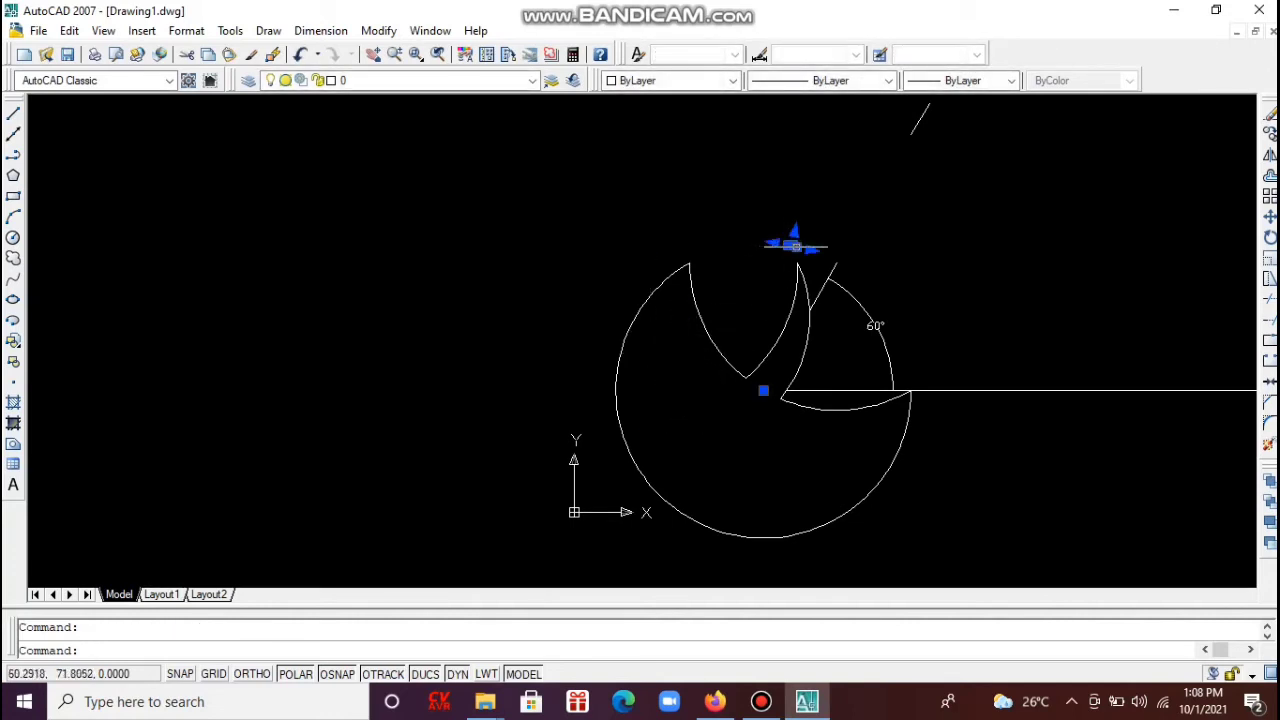
pyautogui.press('Delete')
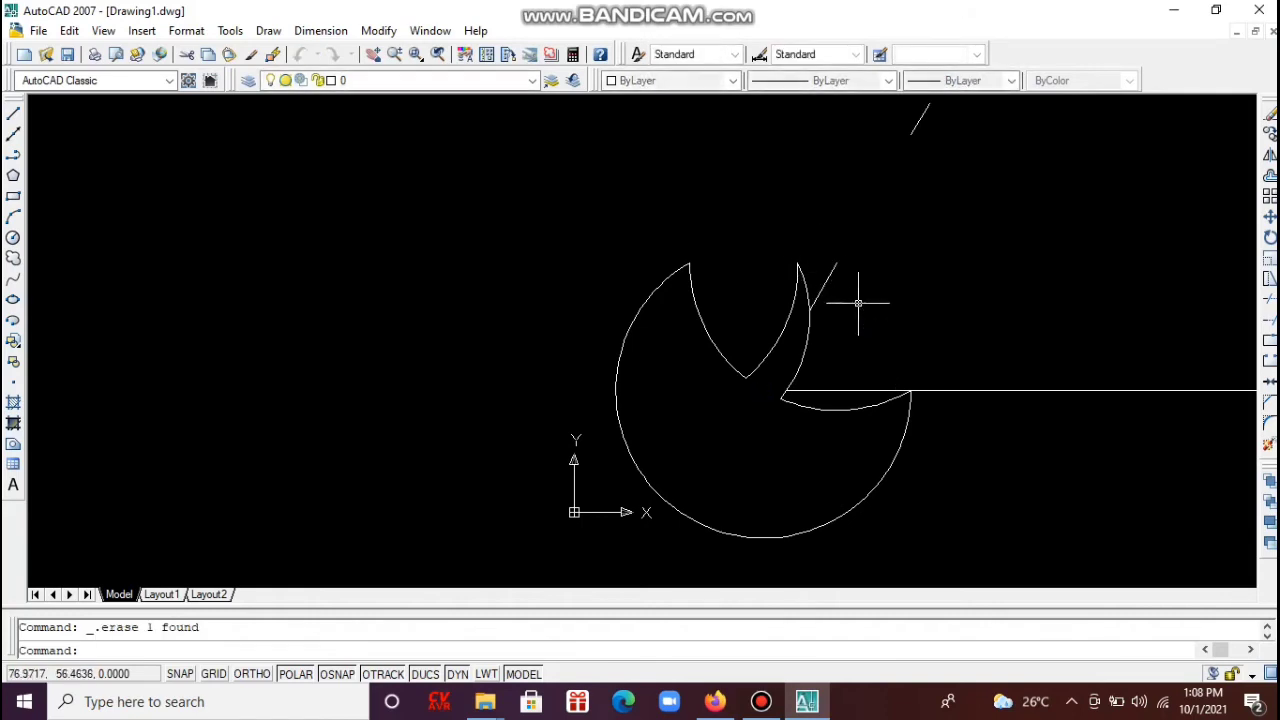
pyautogui.click(857, 295)
pyautogui.press('Delete')
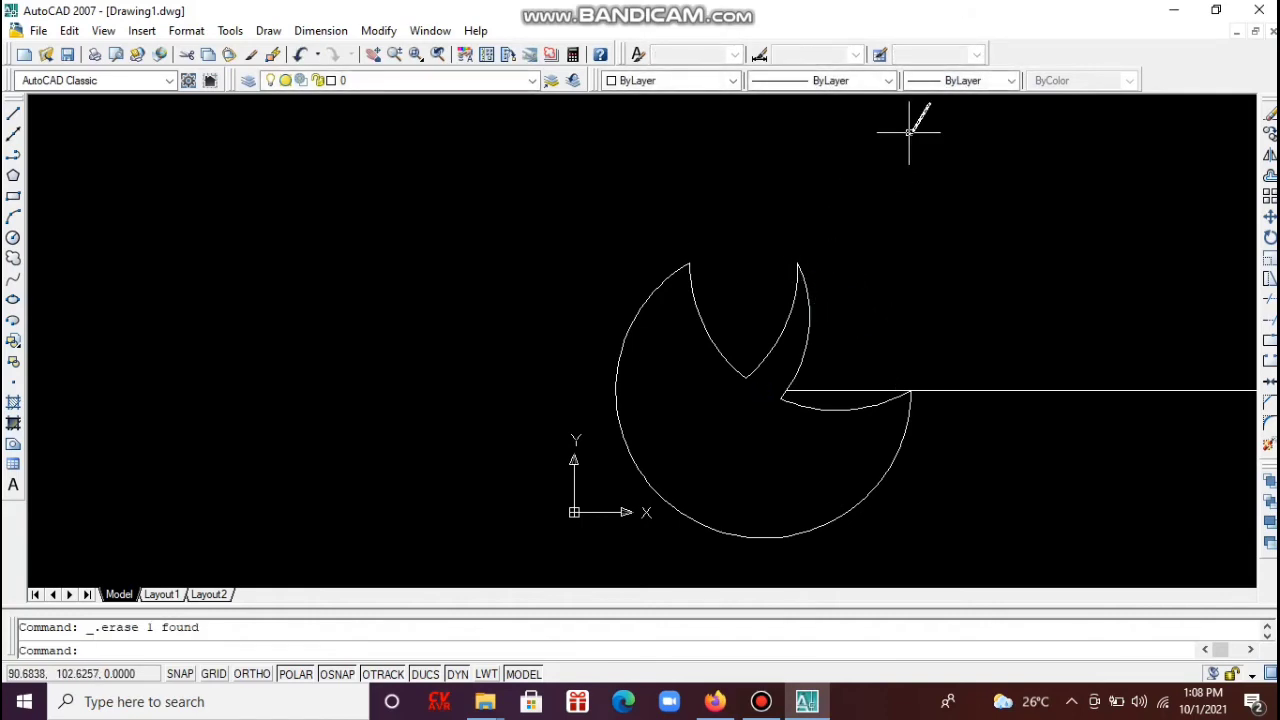
pyautogui.click(910, 132)
pyautogui.press('Delete')
pyautogui.click(761, 701)
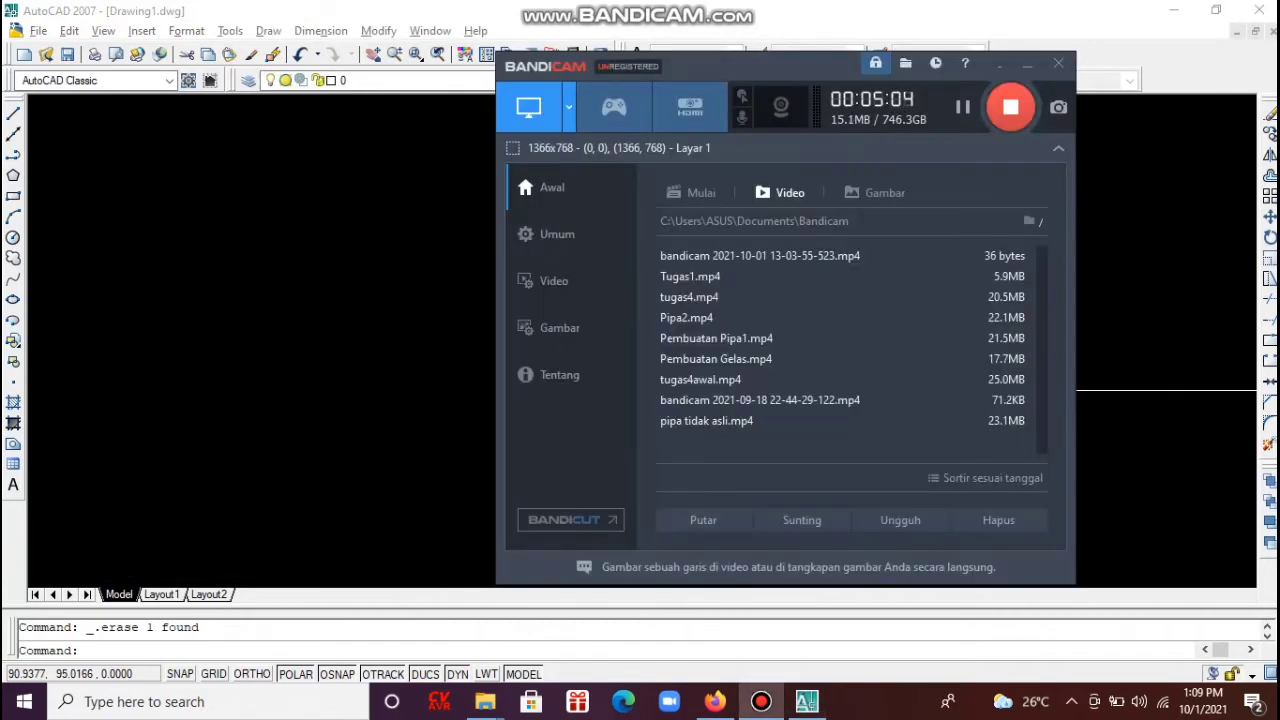
# Erase the leftover horizontal line running from the notch out past the large circle.
pyautogui.hotkey('alt', 'Tab')
pyautogui.click(905, 389)
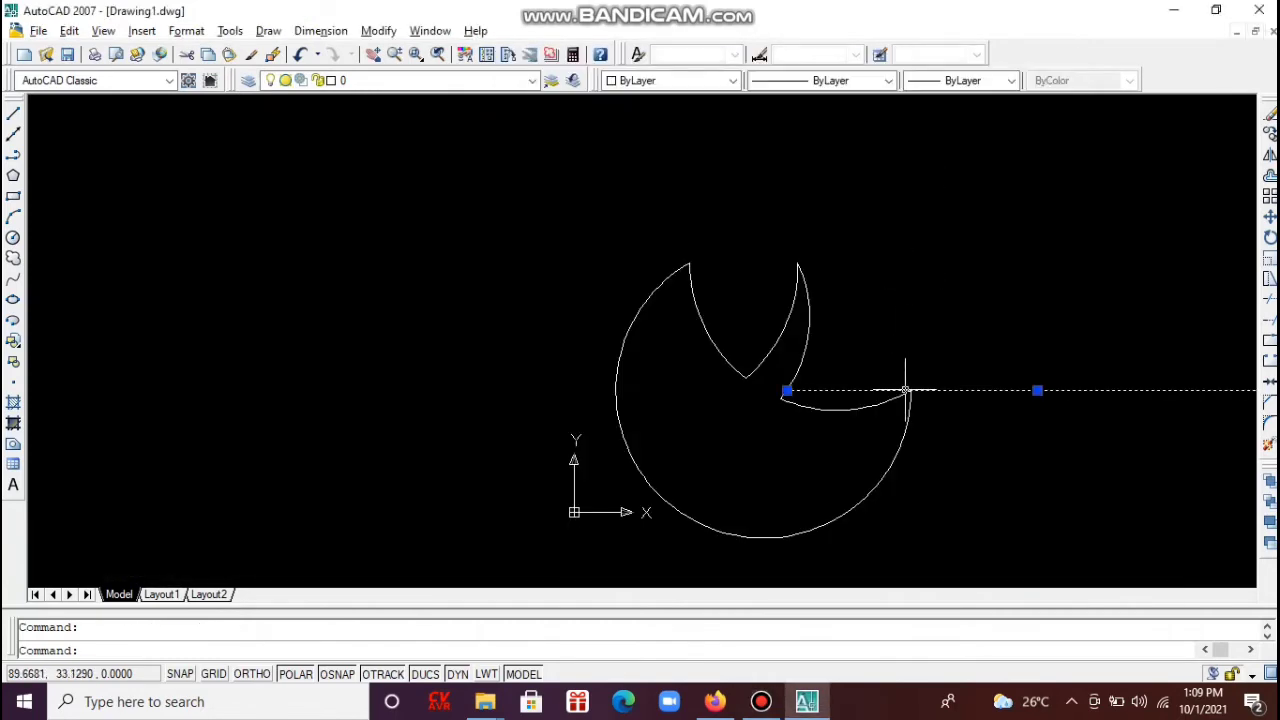
pyautogui.press('Delete')
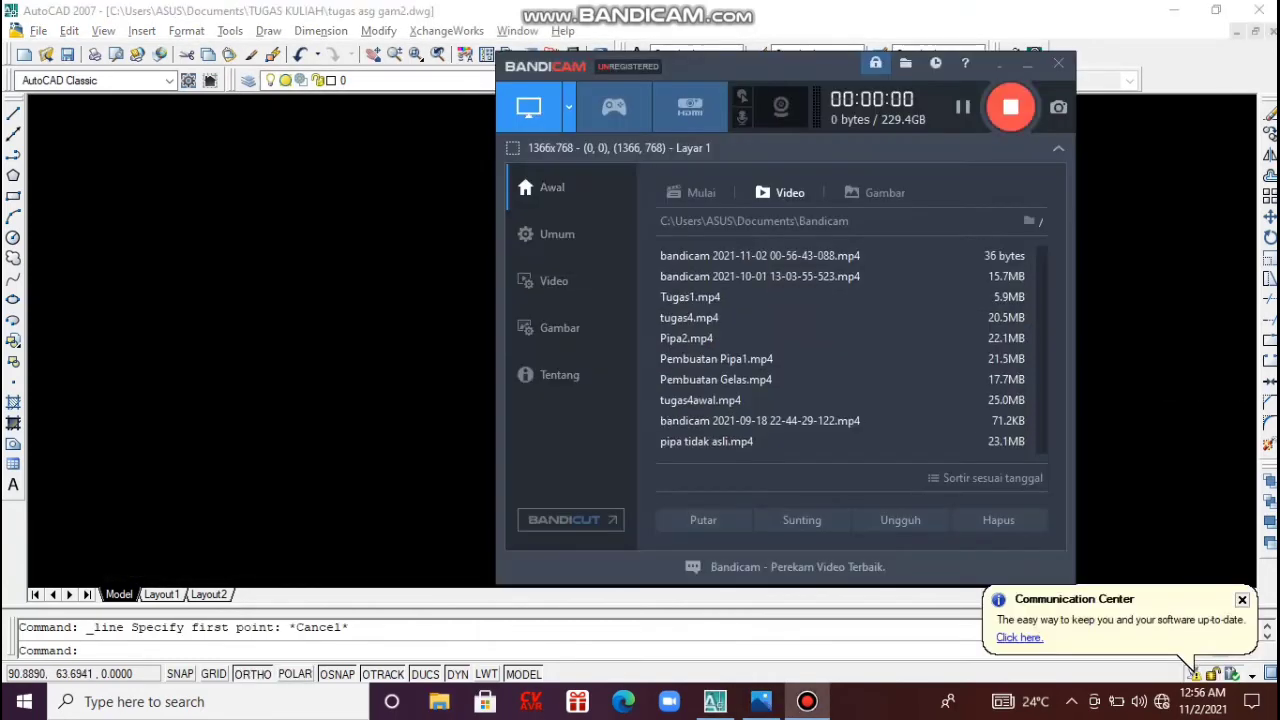
# Draw a vertical line 97 units long upward from the centre of the large circle.
pyautogui.click(382, 201)
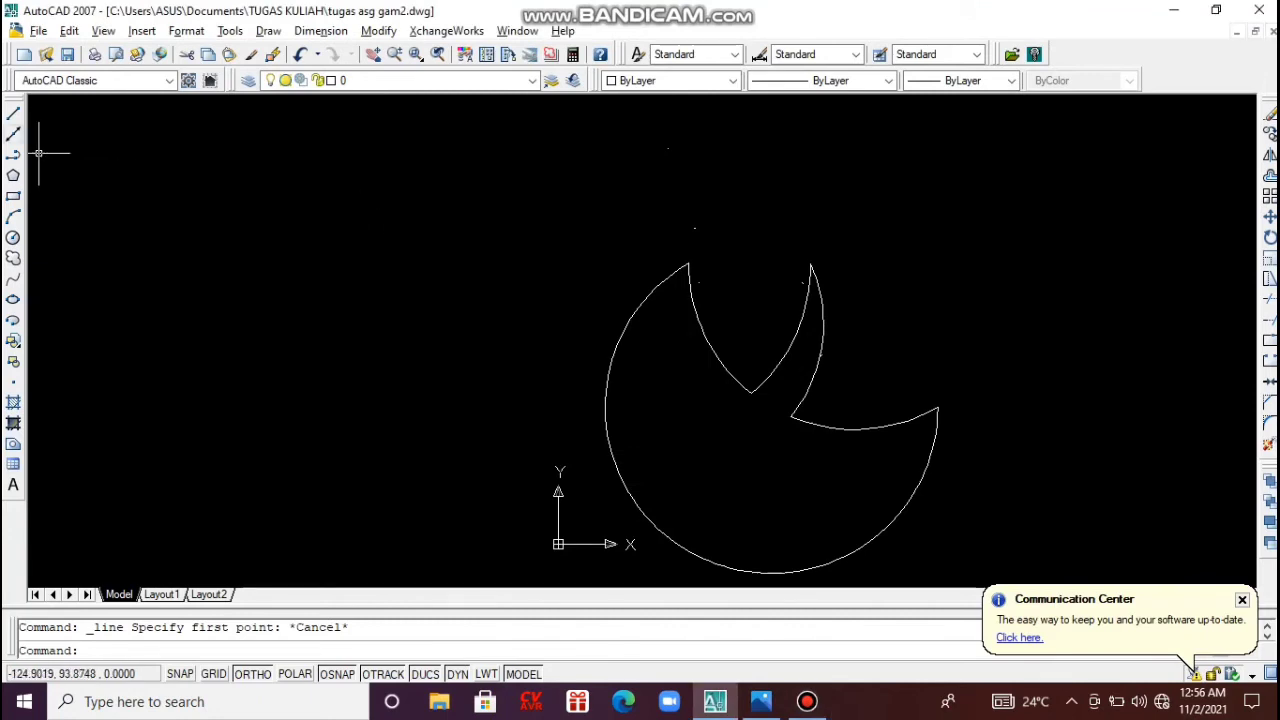
pyautogui.click(13, 113)
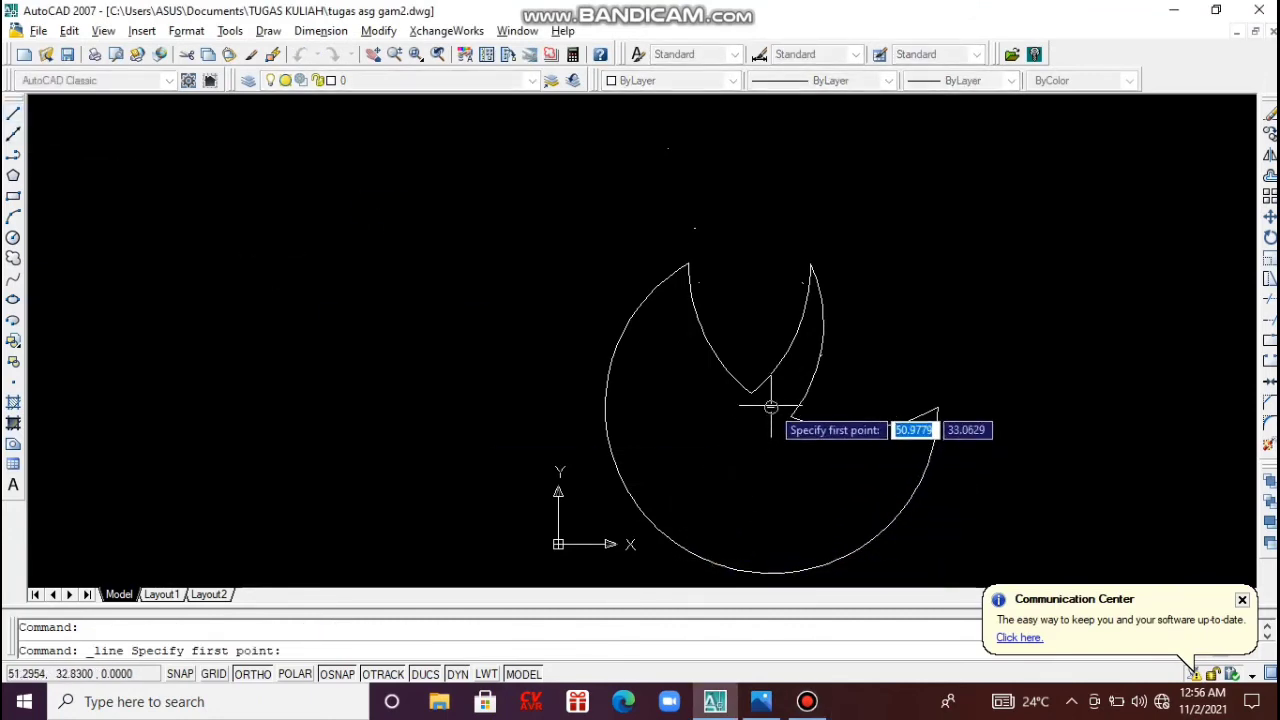
pyautogui.click(771, 407)
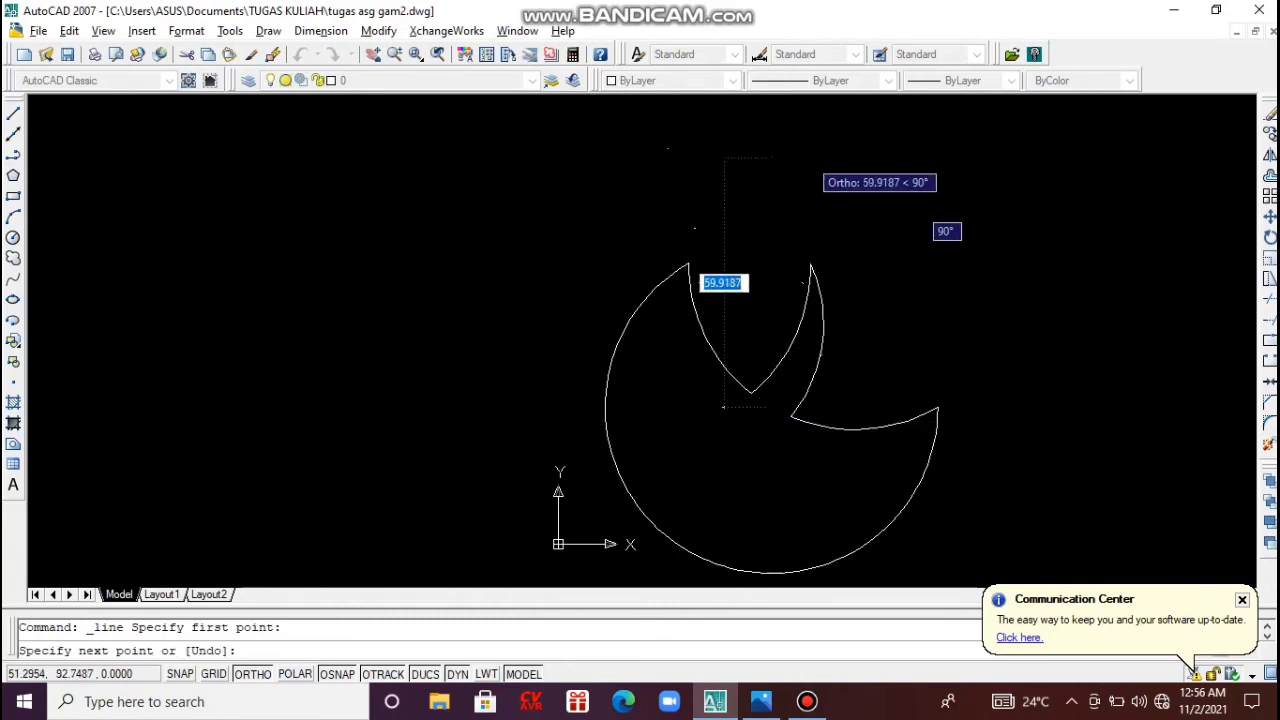
pyautogui.write('97')
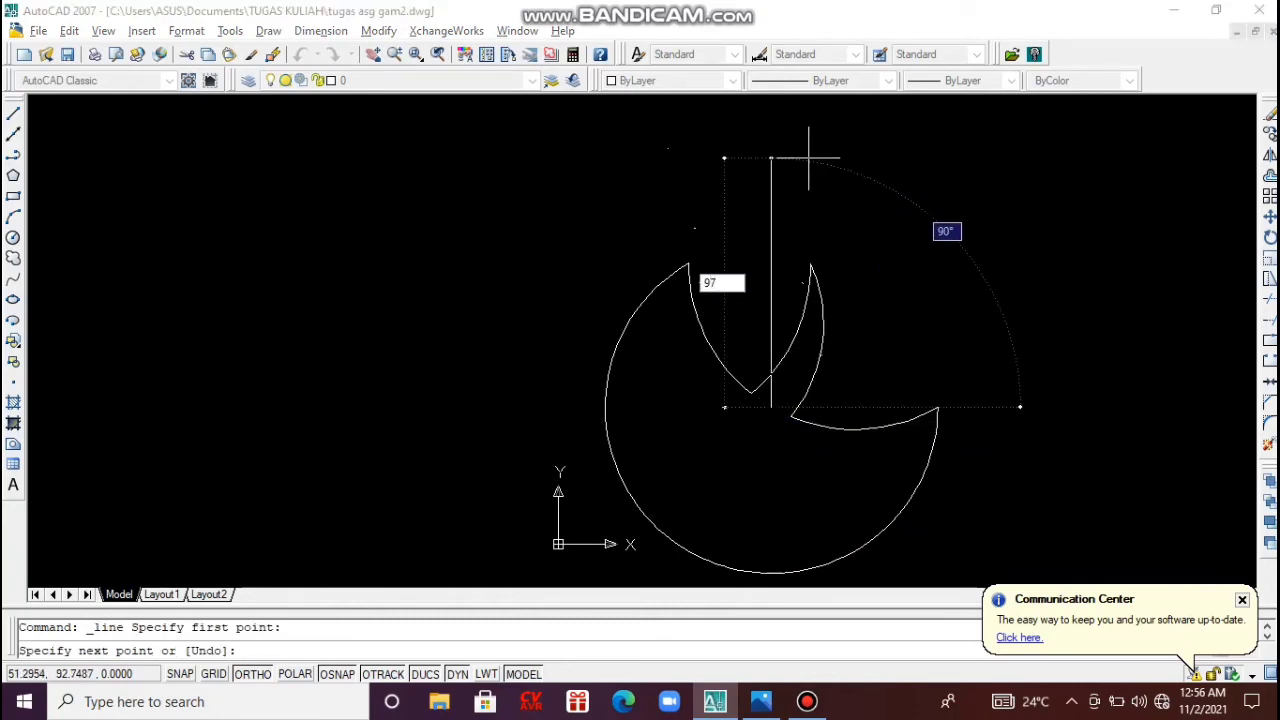
pyautogui.press('Return')
pyautogui.press('Escape')
# Place a 5-unit horizontal linear dimension extending left from the upper end of the vertical line.
pyautogui.scroll(-3, 825, 297)
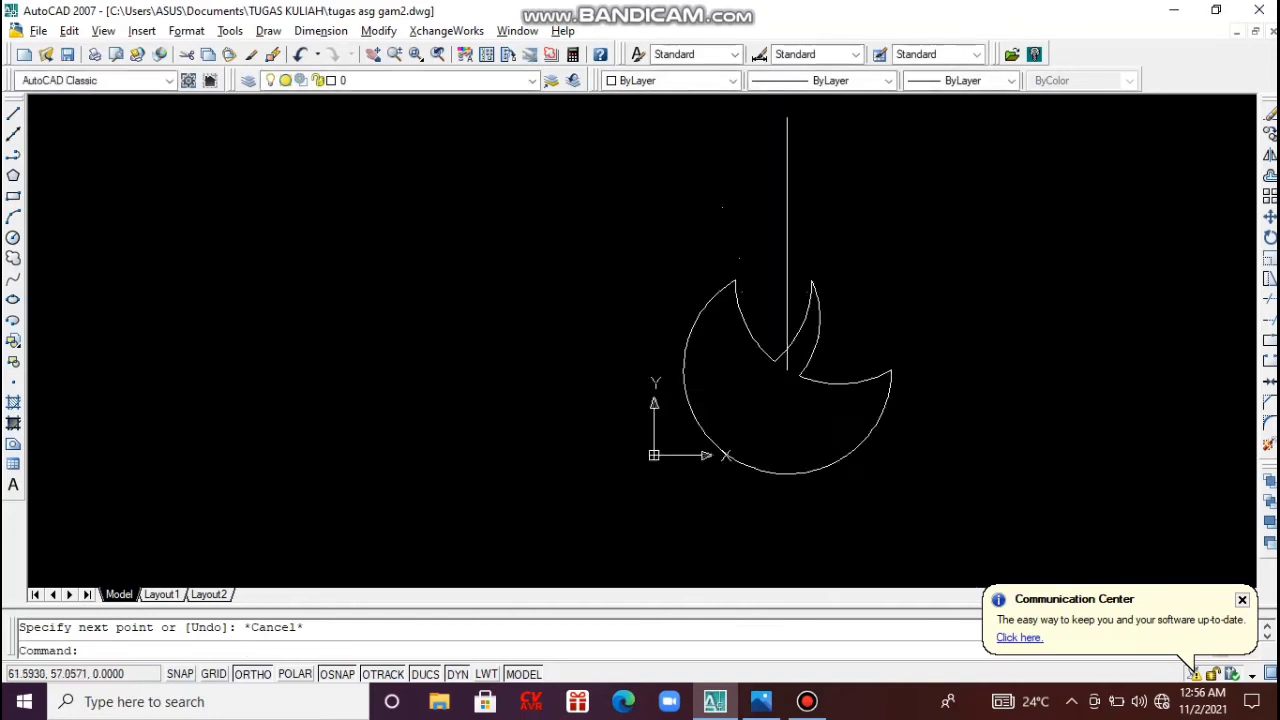
pyautogui.scroll(3, 770, 168)
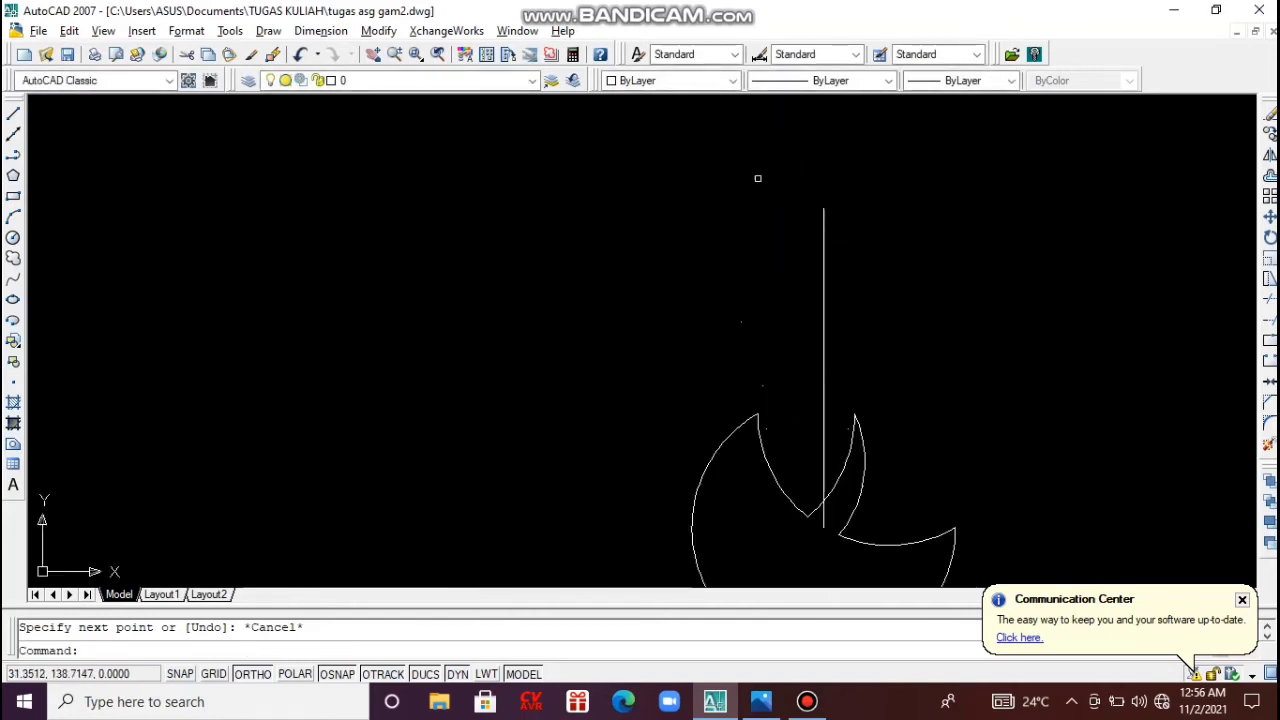
pyautogui.hotkey('alt', 'n')
pyautogui.press('Down')
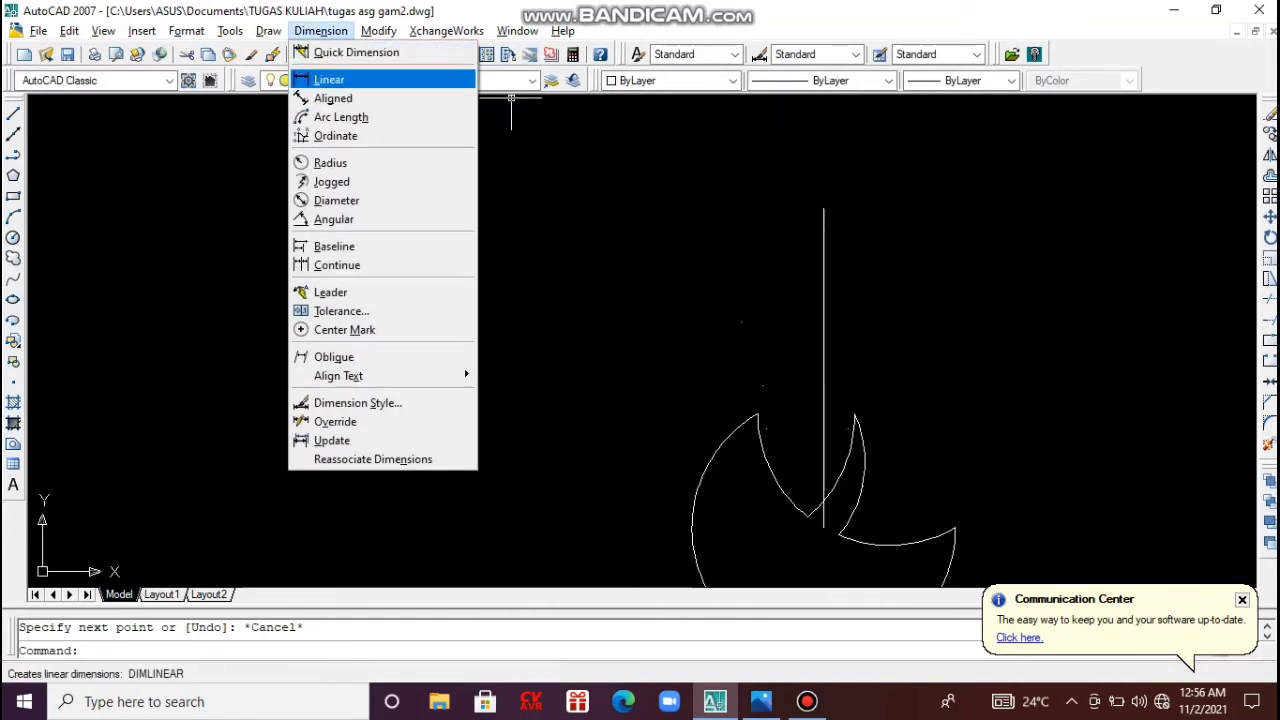
pyautogui.press('Return')
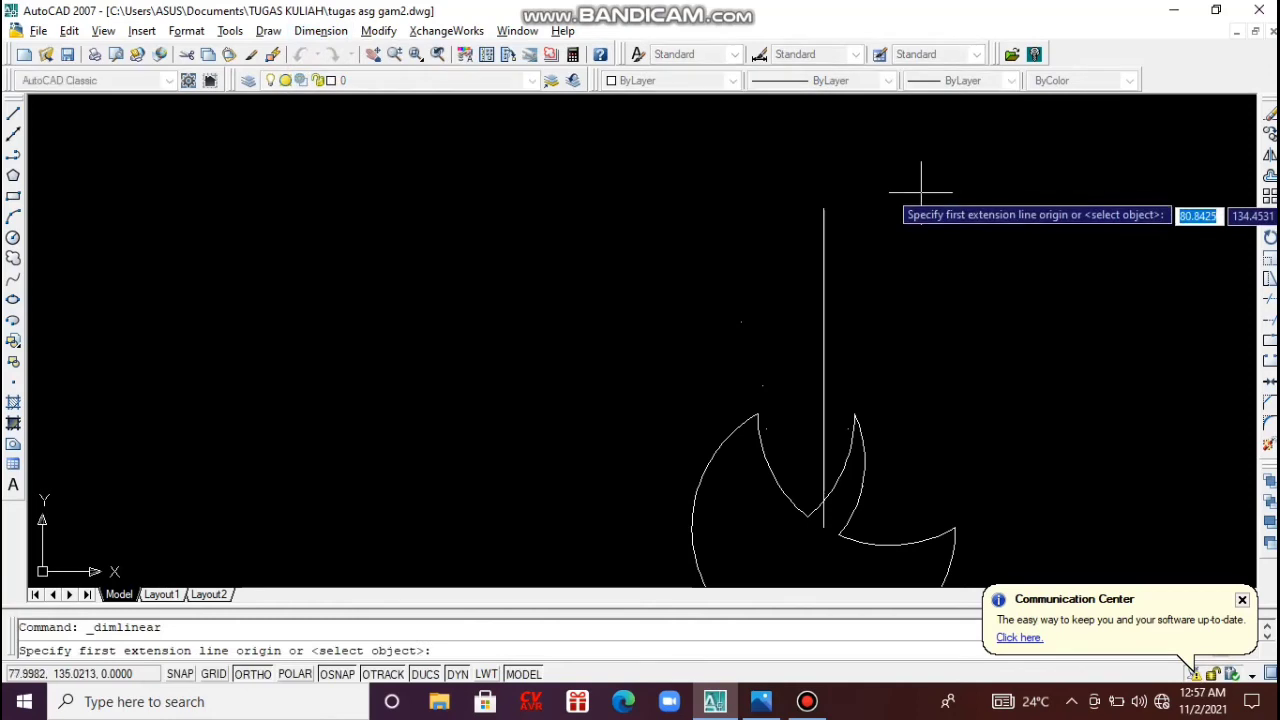
pyautogui.click(824, 209)
pyautogui.write('5')
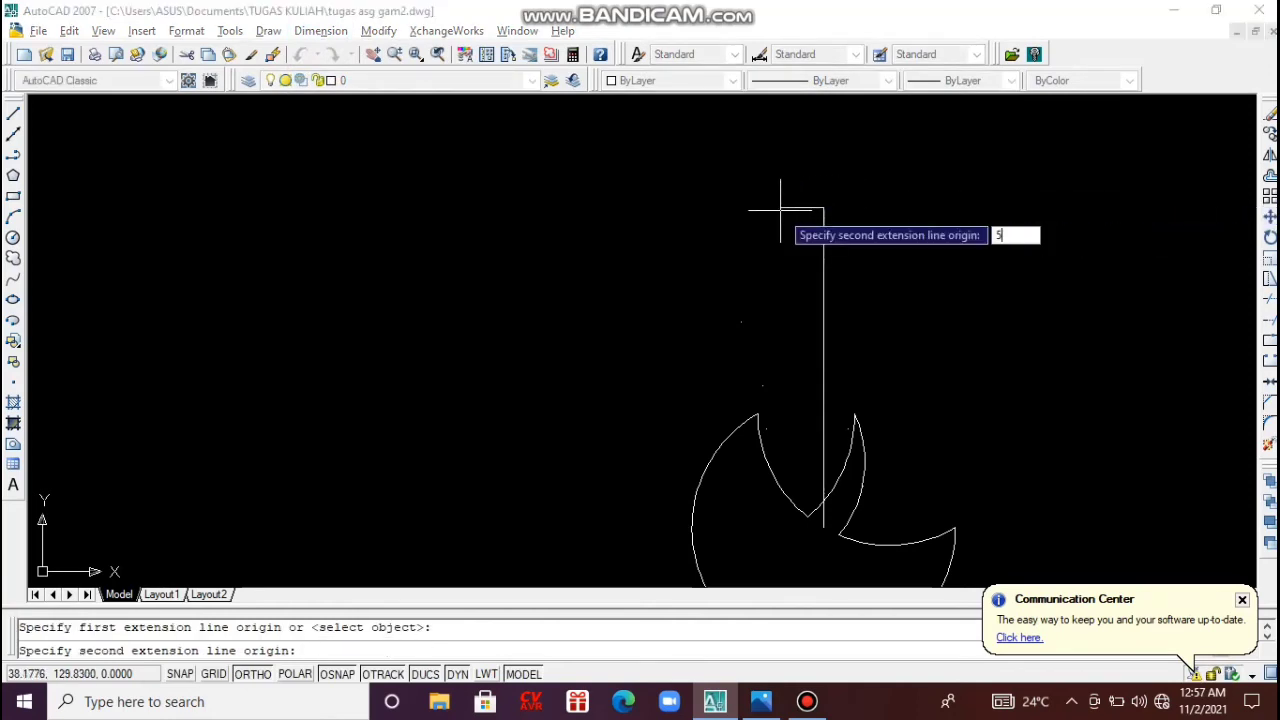
pyautogui.press('Return')
pyautogui.click(778, 191)
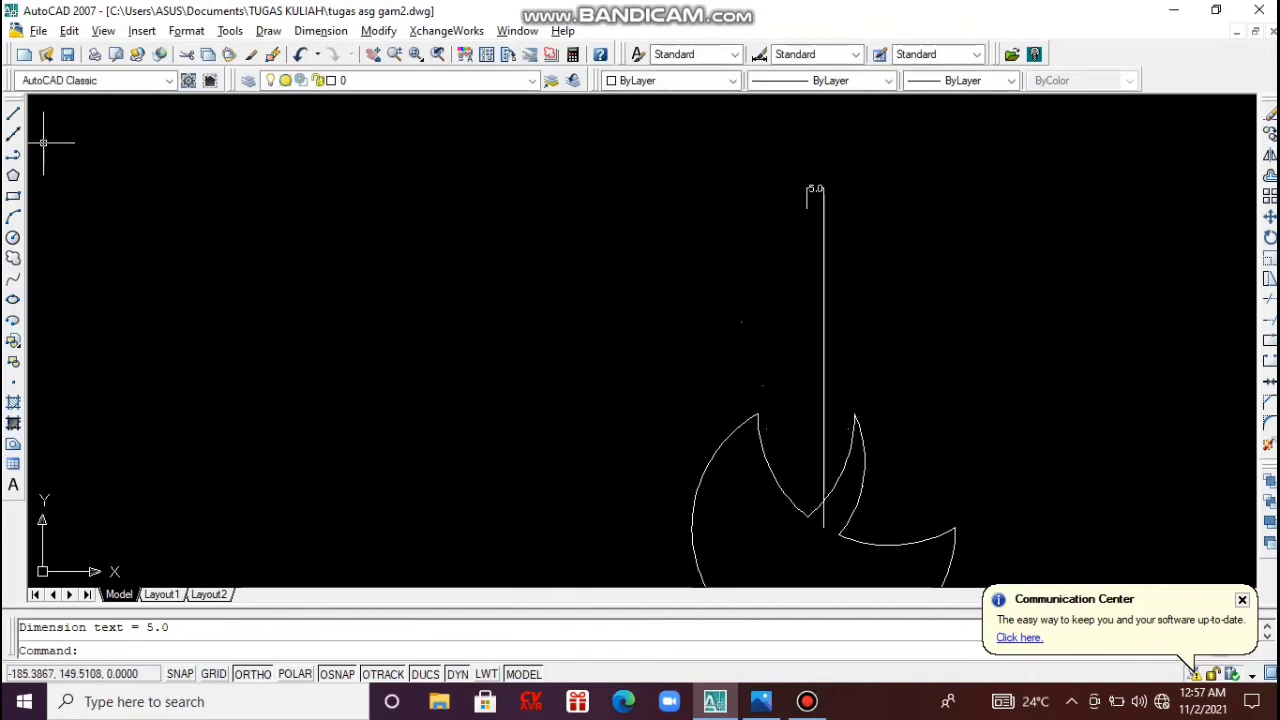
# Draw a second vertical line from the dimension's left origin down past the V-notch's lowest point, and erase the 5 guide dimension.
pyautogui.click(13, 113)
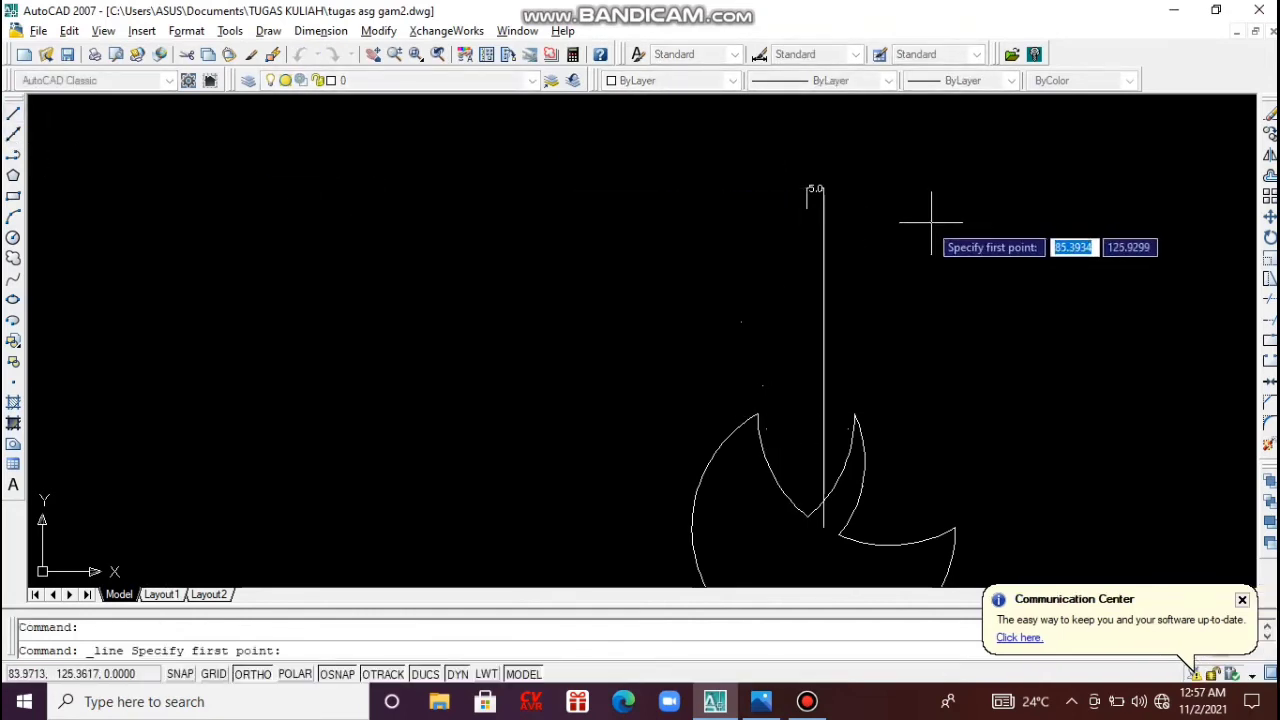
pyautogui.click(807, 207)
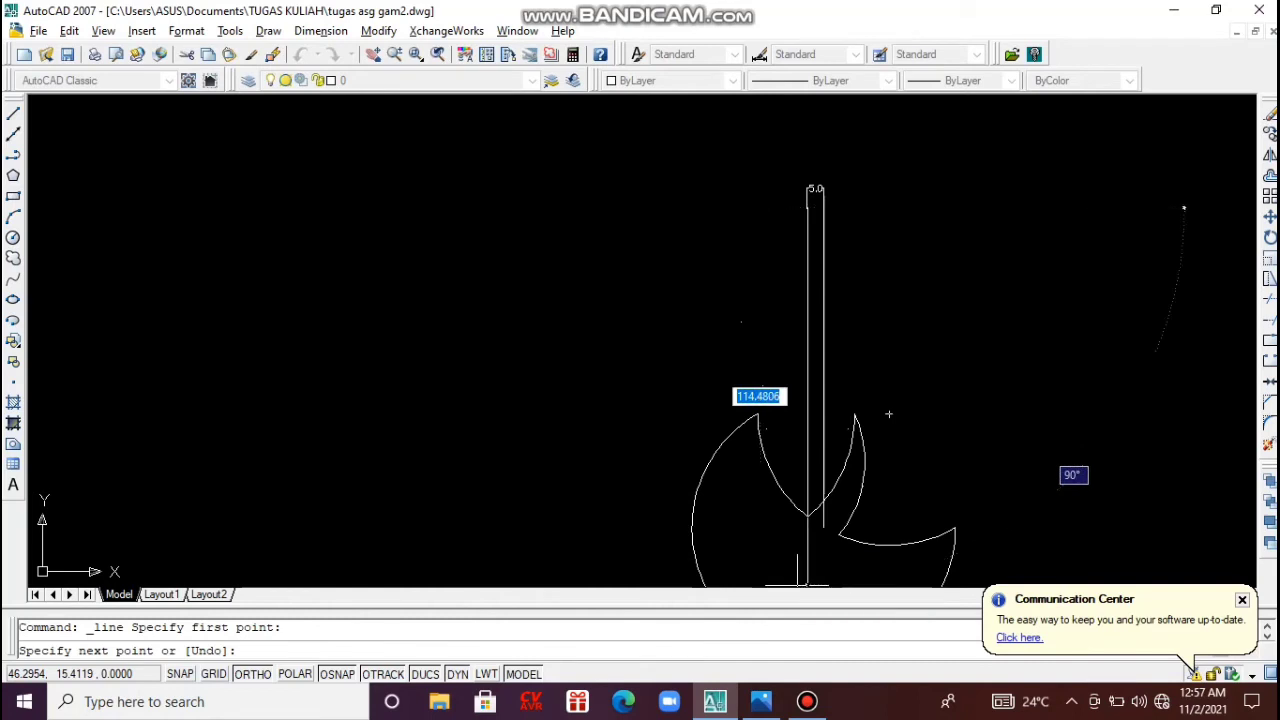
pyautogui.click(807, 568)
pyautogui.press('Escape')
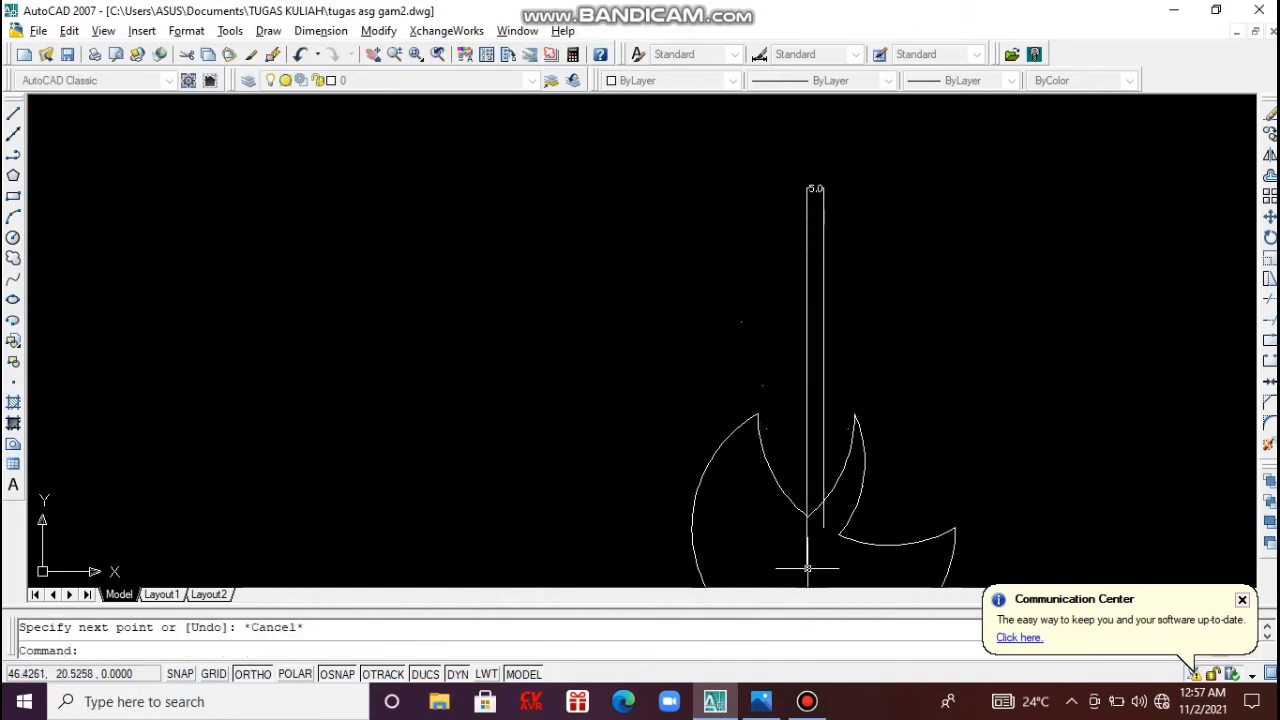
pyautogui.click(823, 188)
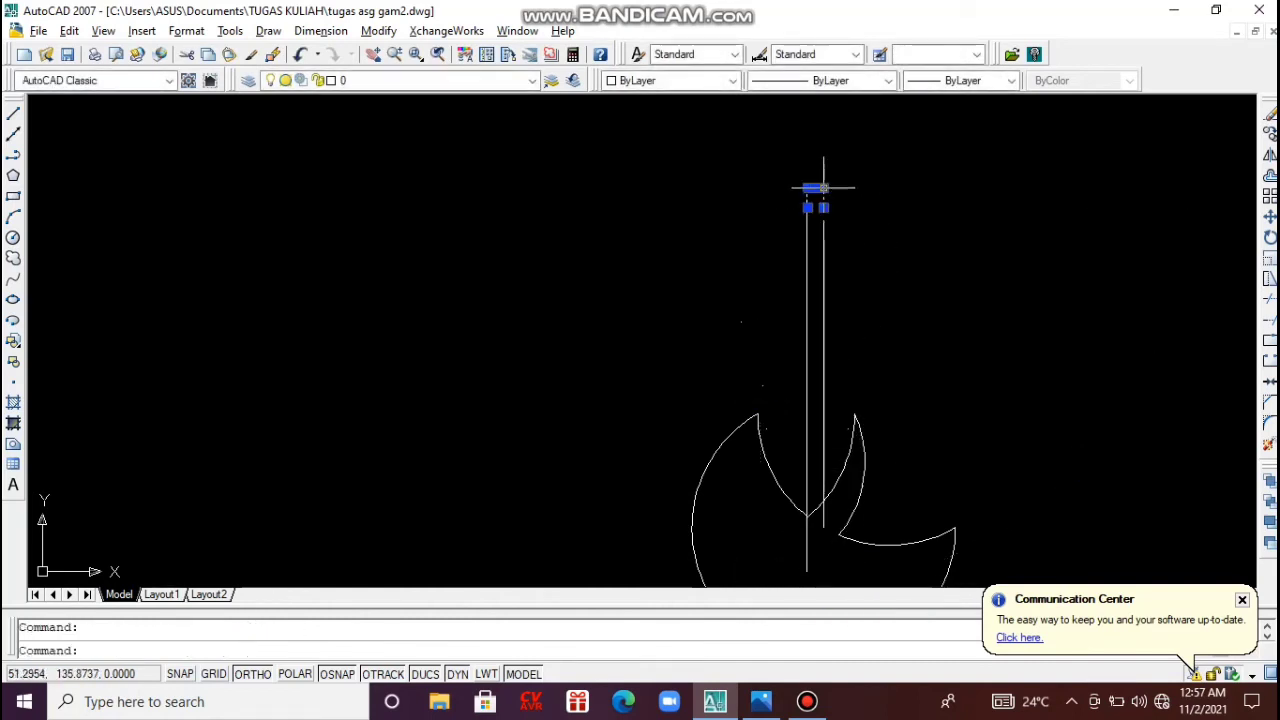
pyautogui.press('Delete')
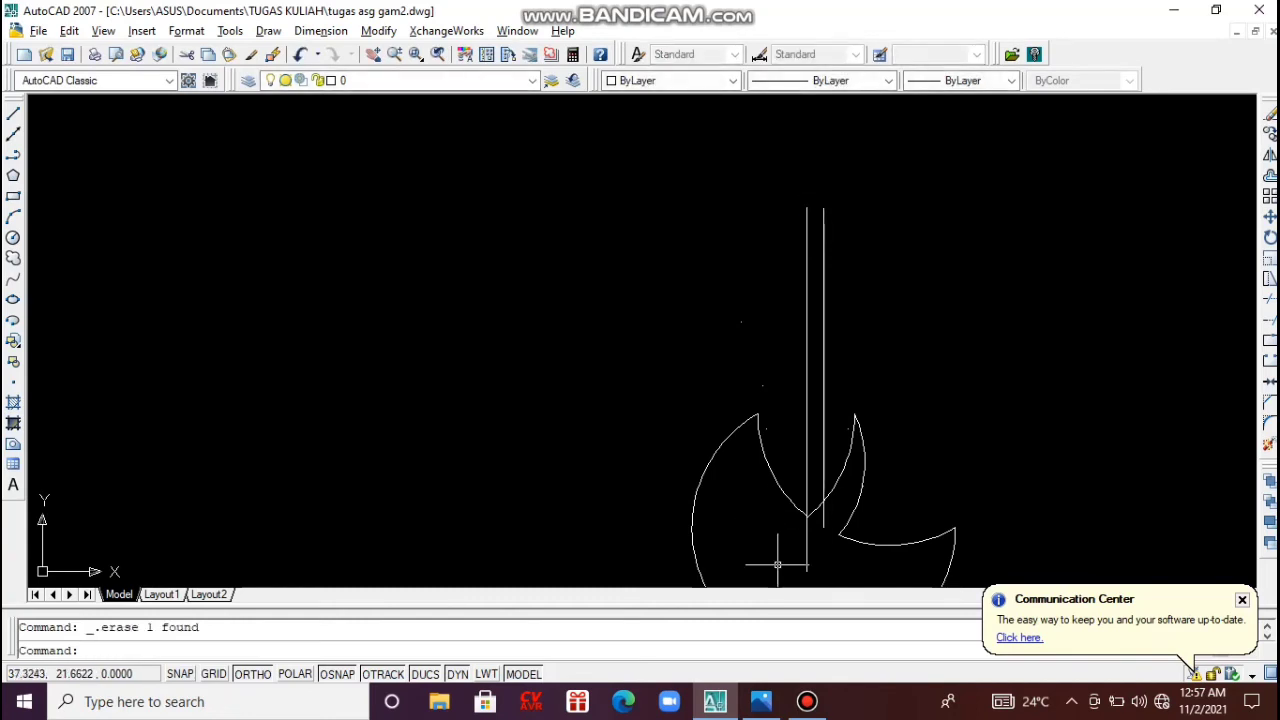
# Check the upper part of the Ex2 b.png reference in Photos and draw a radius 40 circle centred on the left vertical line's upper end.
pyautogui.hotkey('alt', 'Tab')
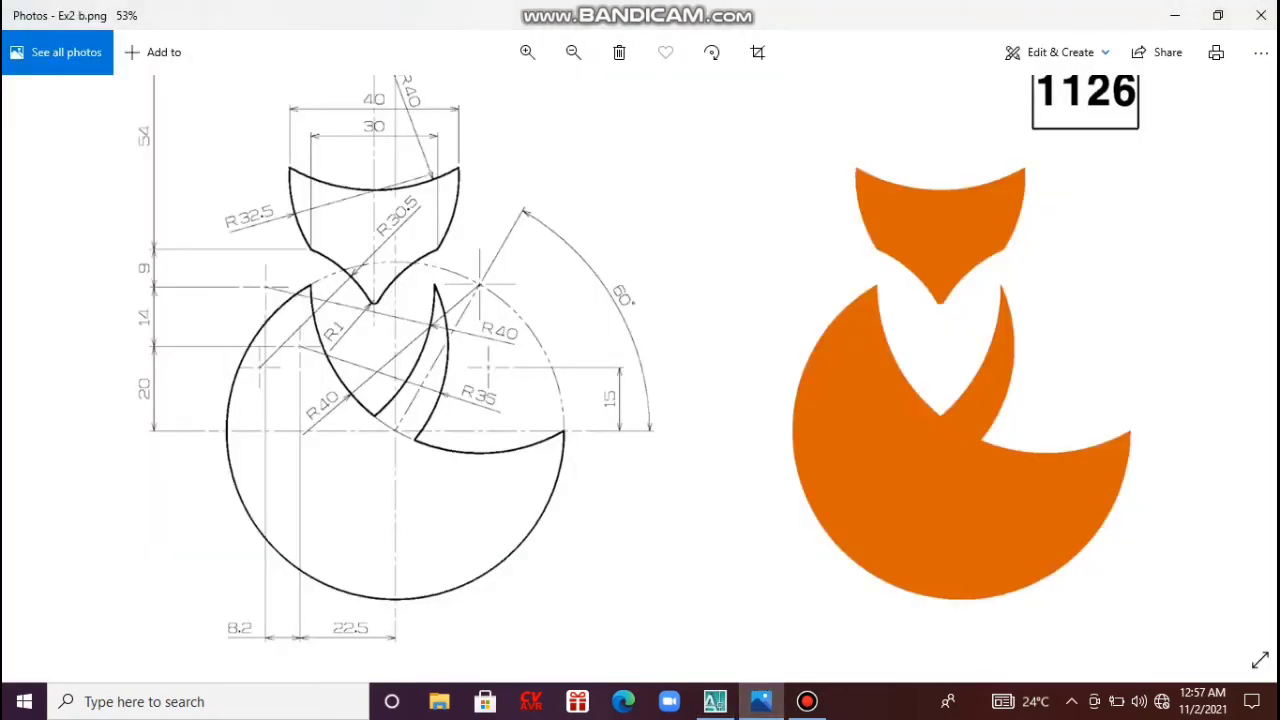
pyautogui.scroll(3, 640, 364)
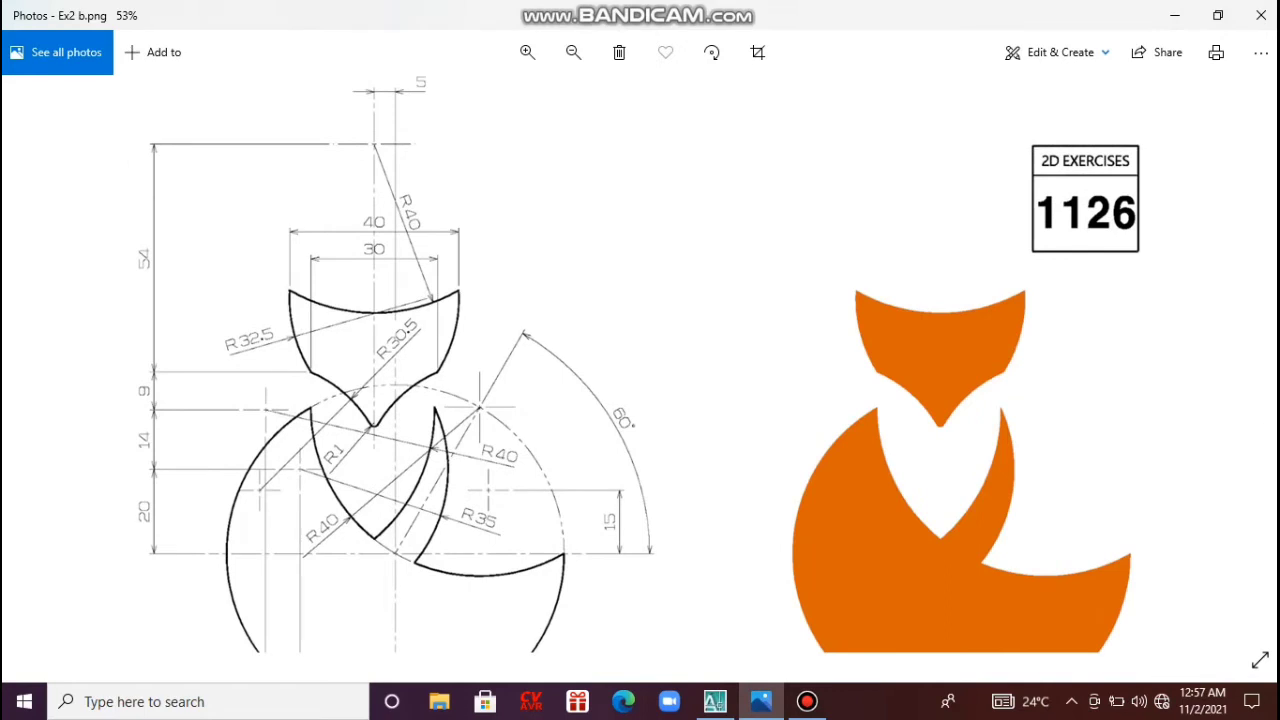
pyautogui.hotkey('alt', 'Tab')
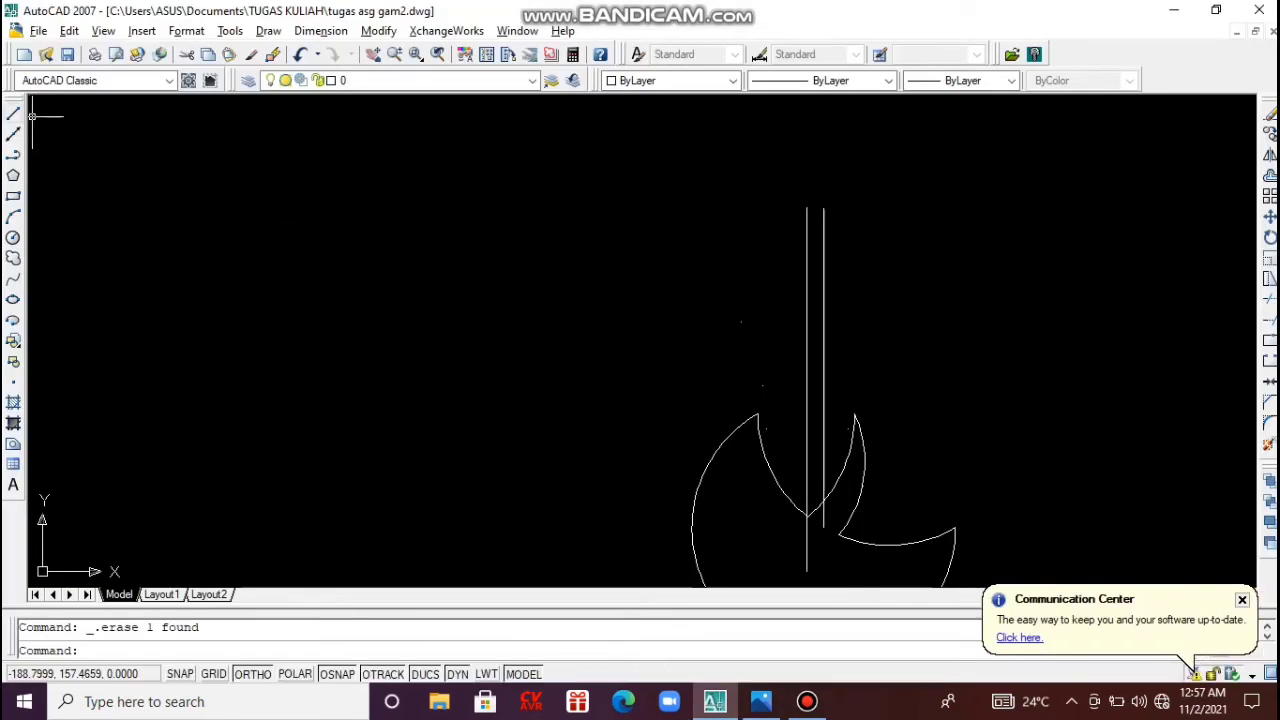
pyautogui.click(13, 237)
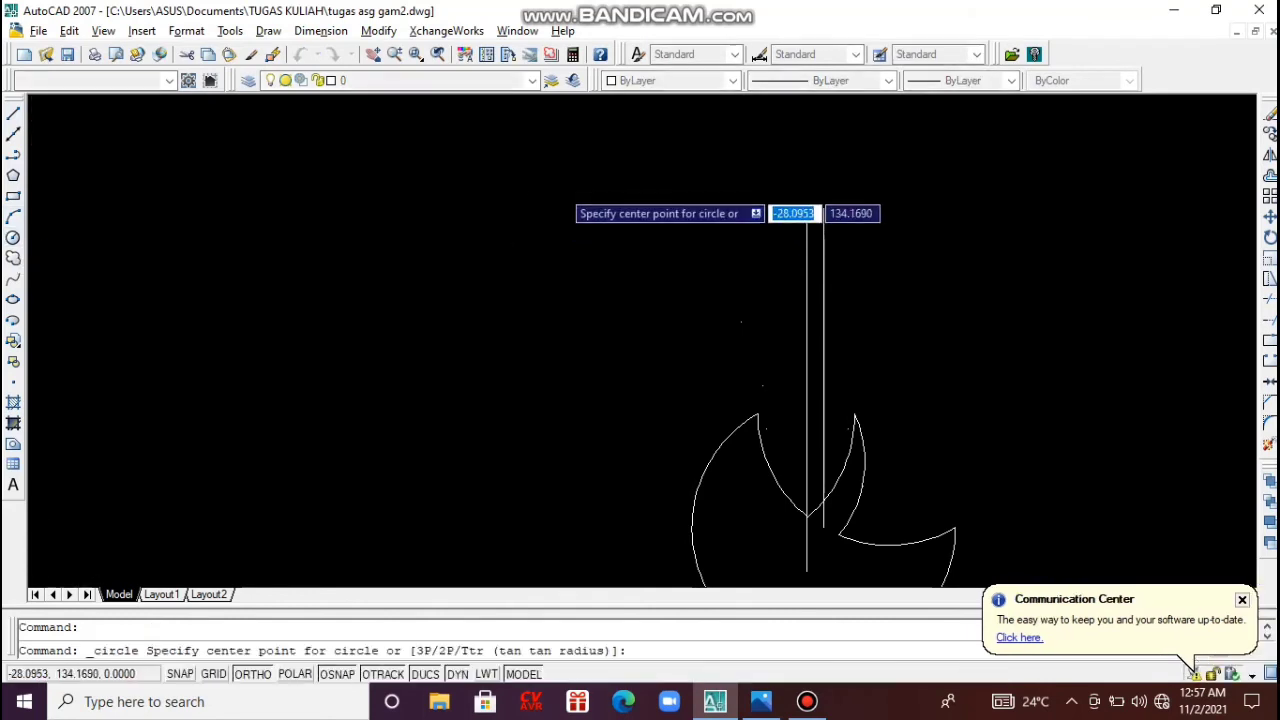
pyautogui.scroll(3, 734, 197)
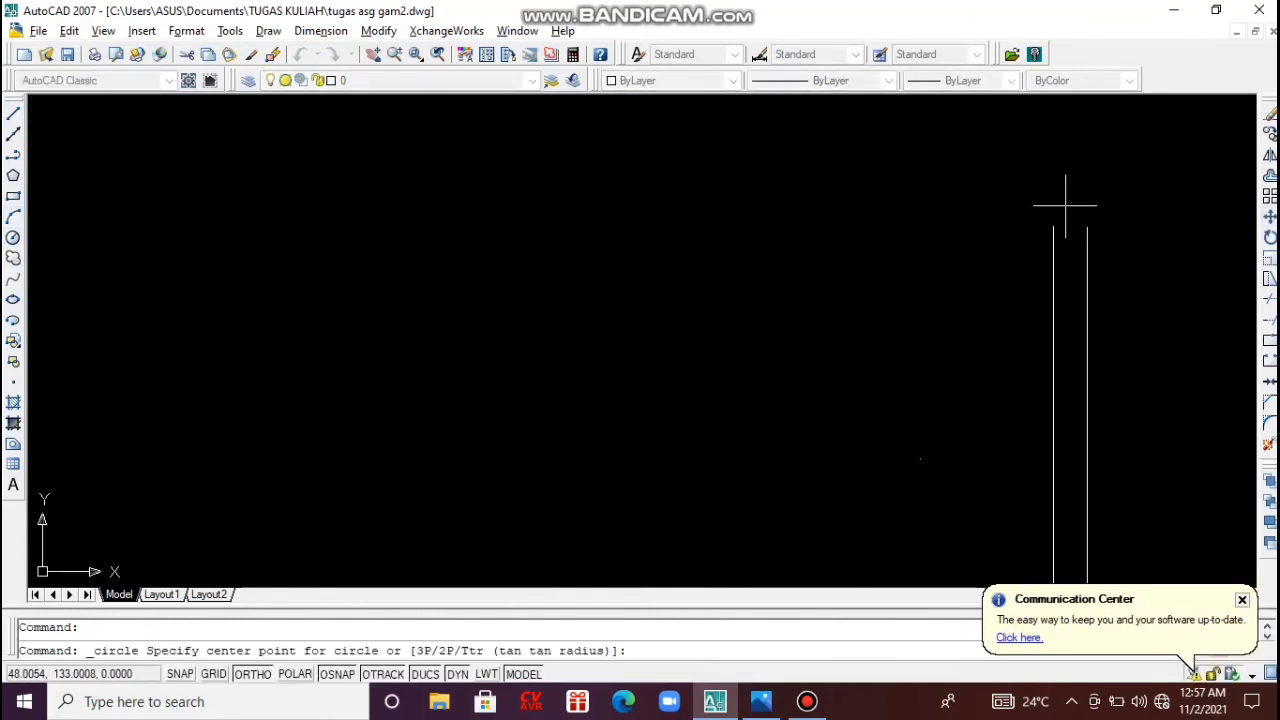
pyautogui.click(1055, 228)
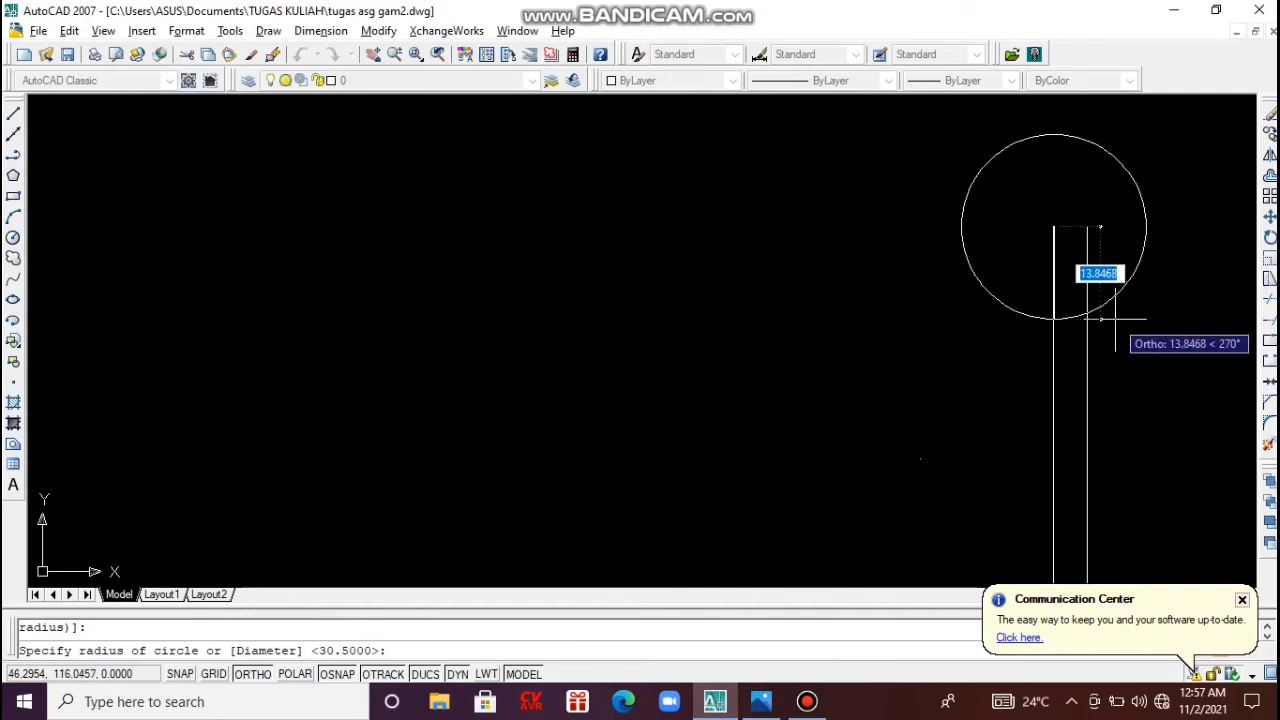
pyautogui.write('40')
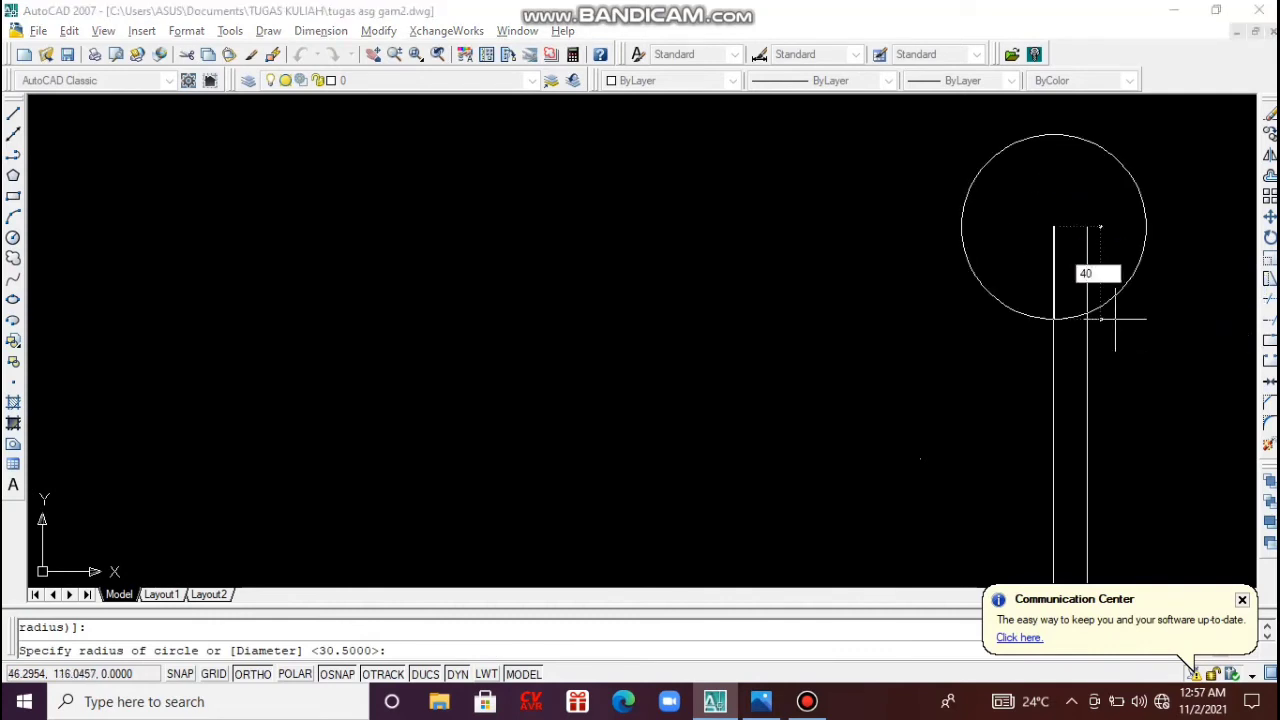
pyautogui.press('Return')
pyautogui.press('Escape')
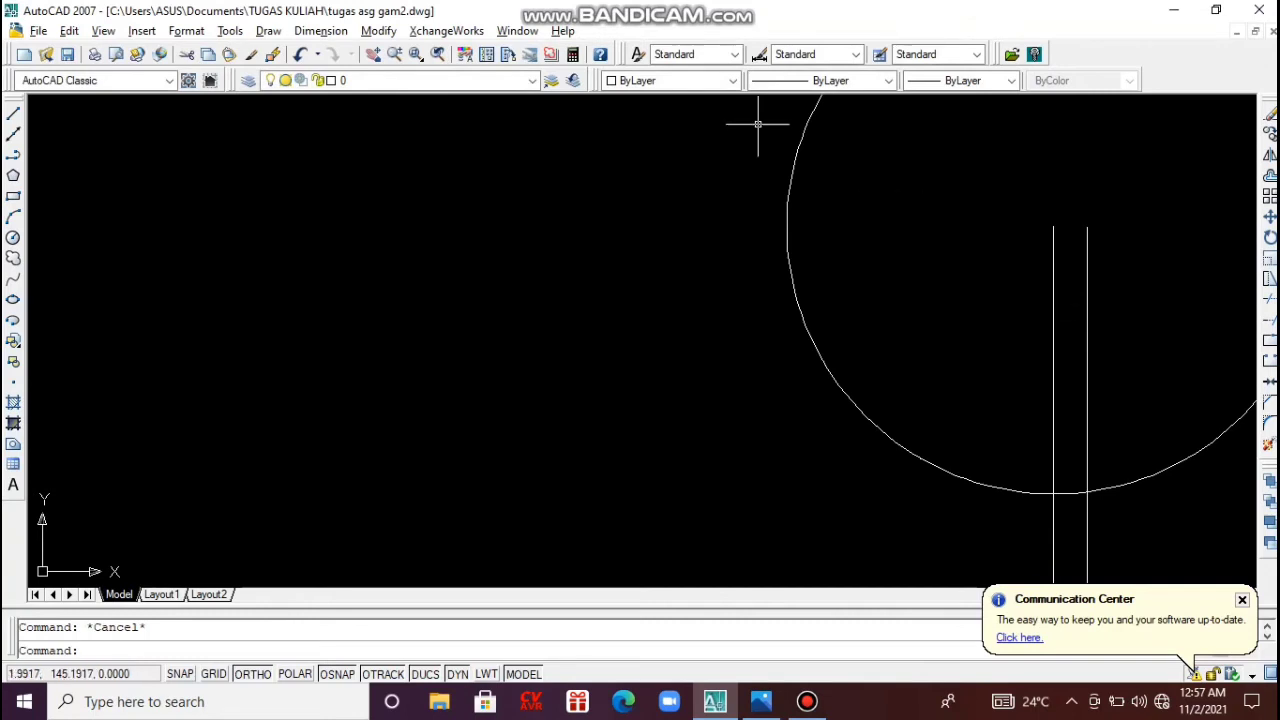
pyautogui.moveTo(950, 384)
pyautogui.mouseDown(button='middle')
pyautogui.moveTo(825, 325)
pyautogui.moveTo(603, 266)
pyautogui.mouseUp(button='middle')
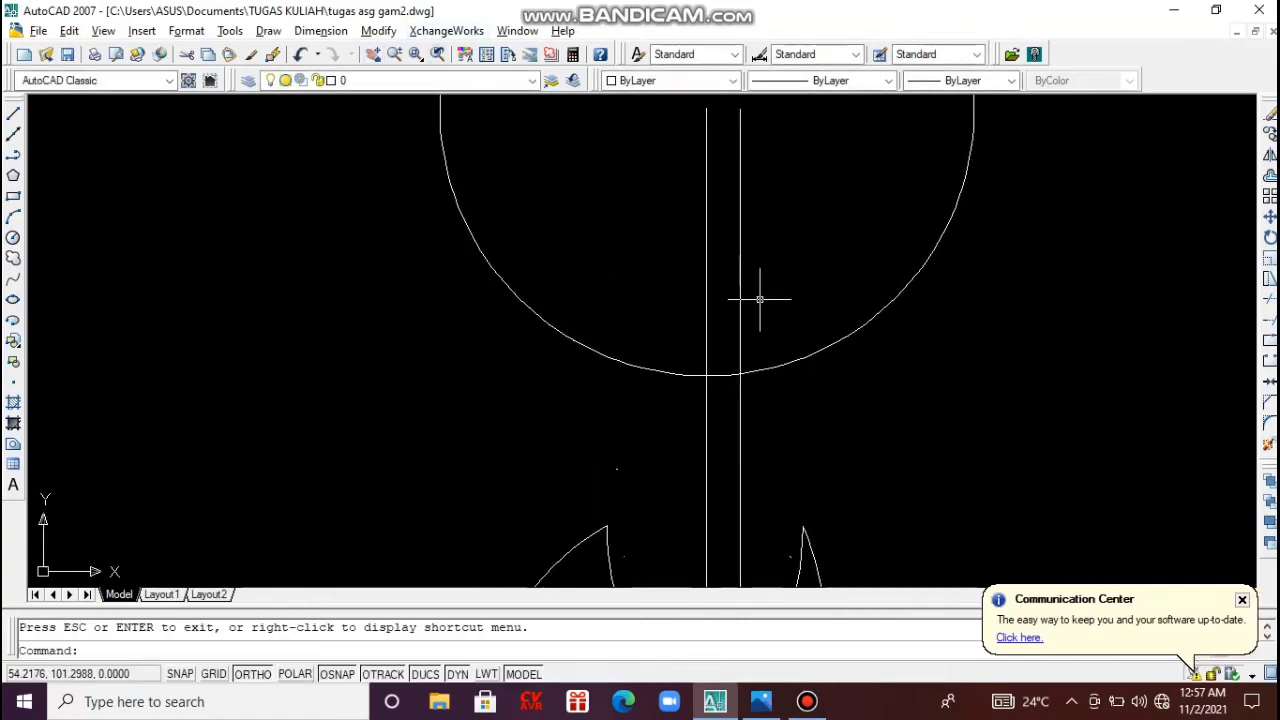
pyautogui.scroll(-1, 760, 296)
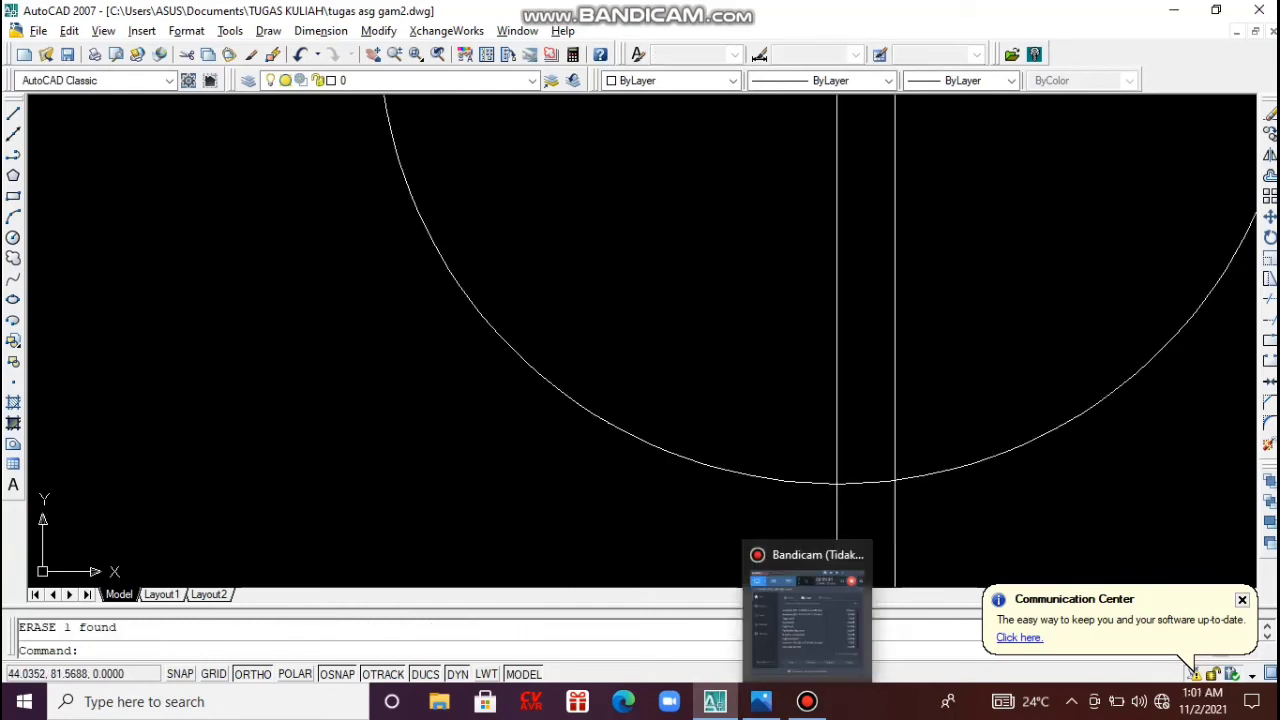
pyautogui.press('Escape')
pyautogui.write('l')
pyautogui.press('Return')
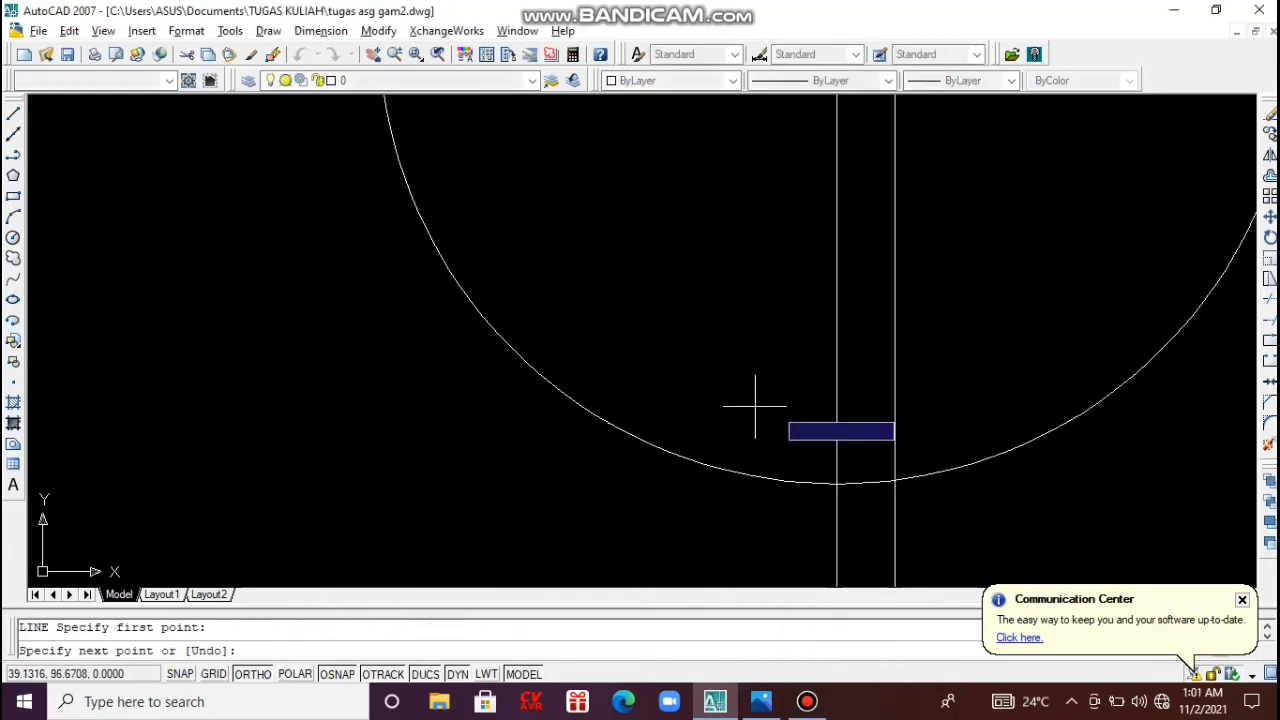
pyautogui.click(755, 406)
pyautogui.press('Escape')
# Draw a horizontal line 20 units long leftward from the left vertical line, between the radius 40 circle and the body's upper tips.
pyautogui.write('l')
pyautogui.press('Return')
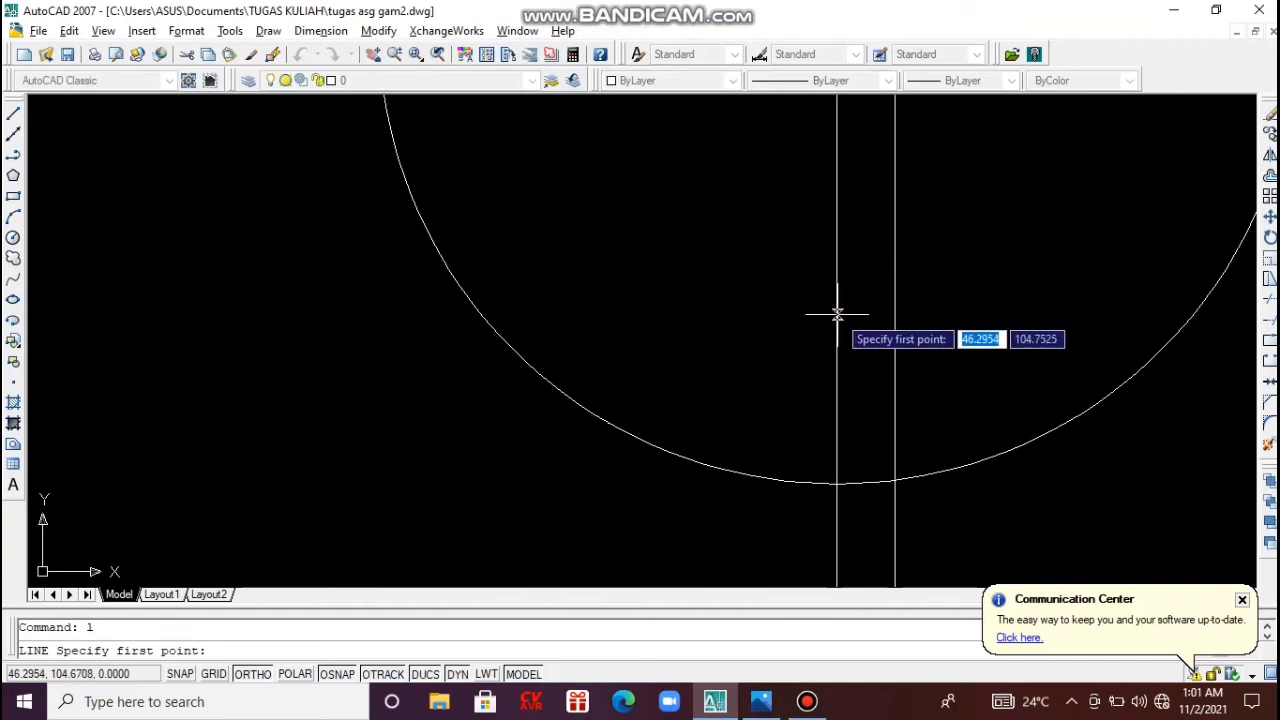
pyautogui.scroll(-5, 835, 210)
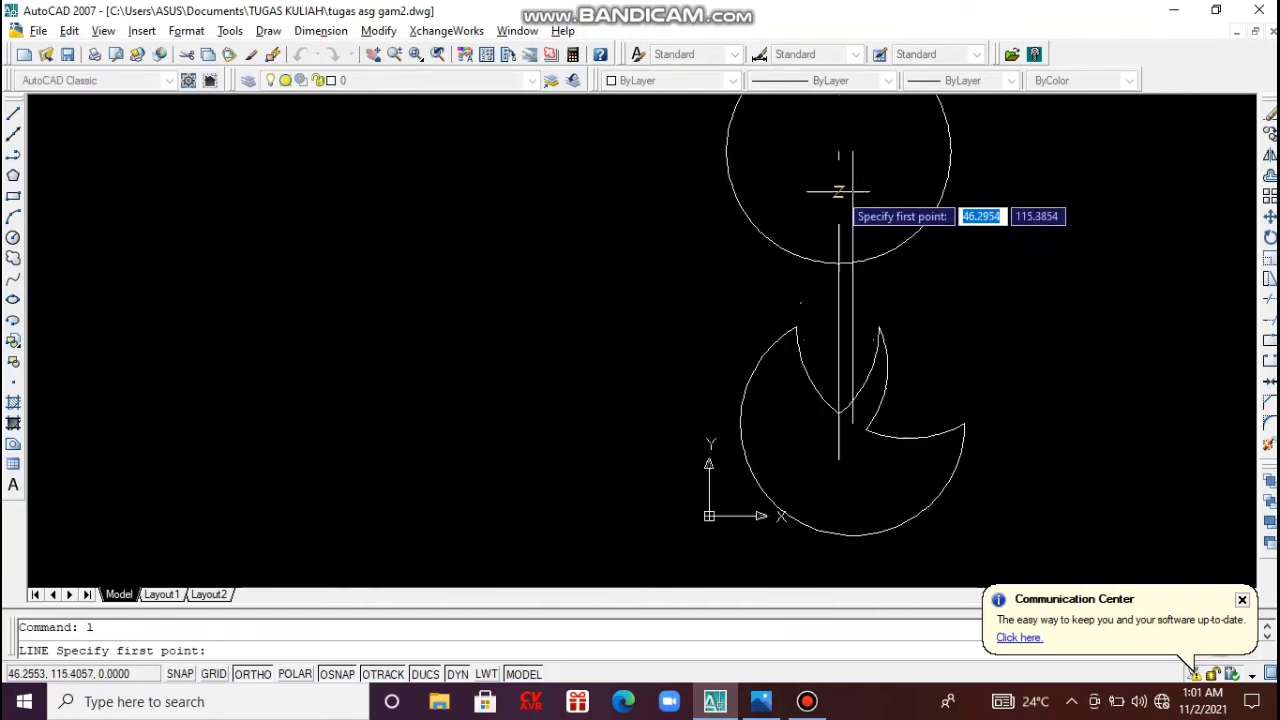
pyautogui.scroll(3, 830, 212)
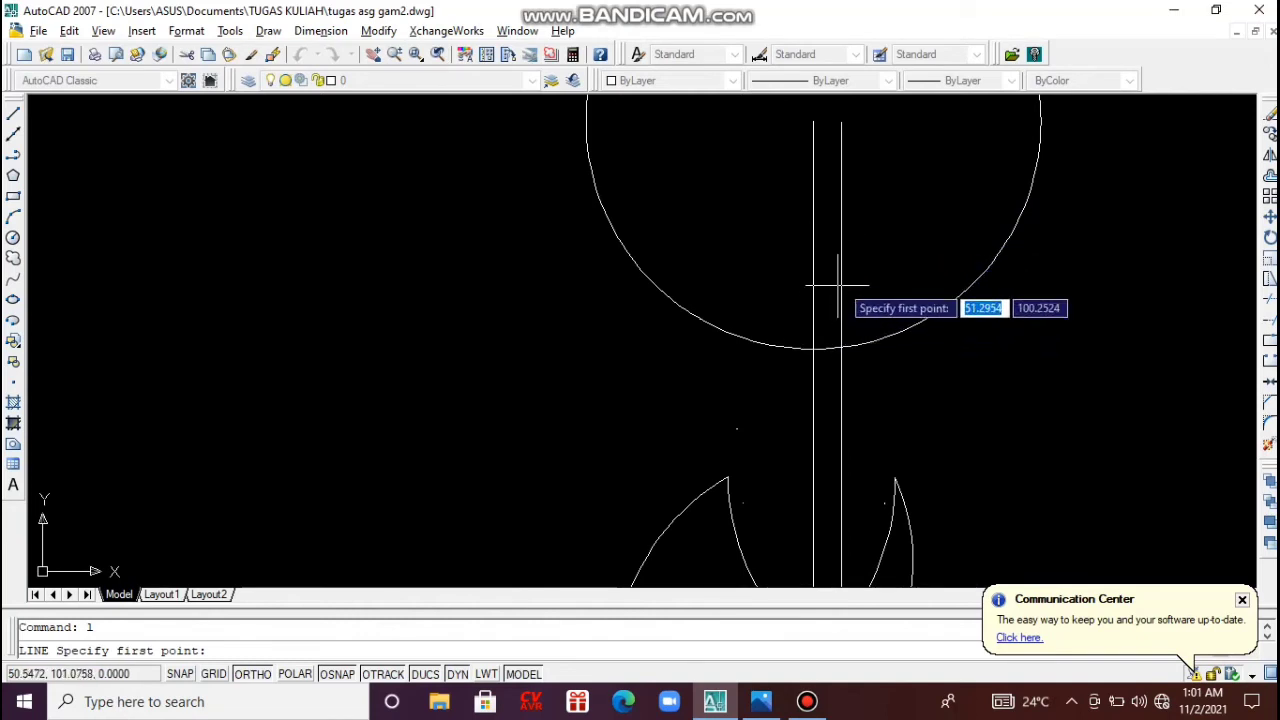
pyautogui.click(813, 435)
pyautogui.write('10')
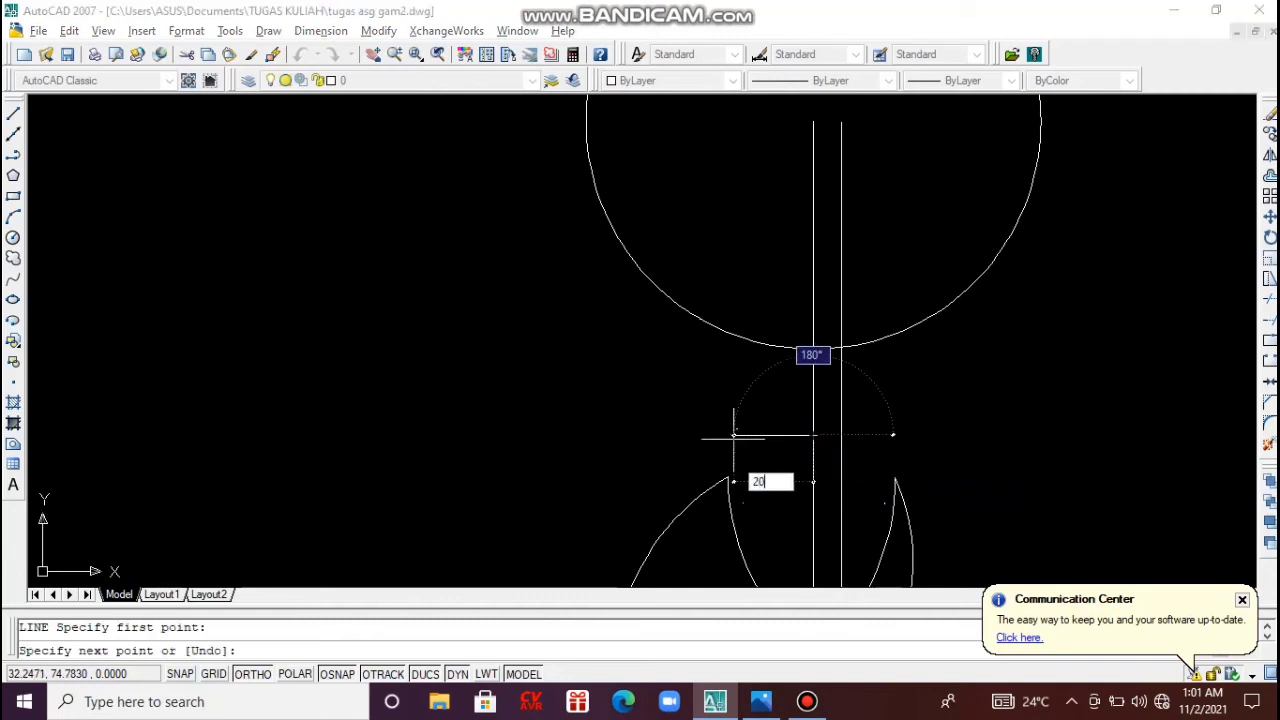
pyautogui.press('Return')
pyautogui.press('Escape')
# Move the 20-unit horizontal line straight up until its left end lies on the radius 40 circle.
pyautogui.scroll(4, 770, 456)
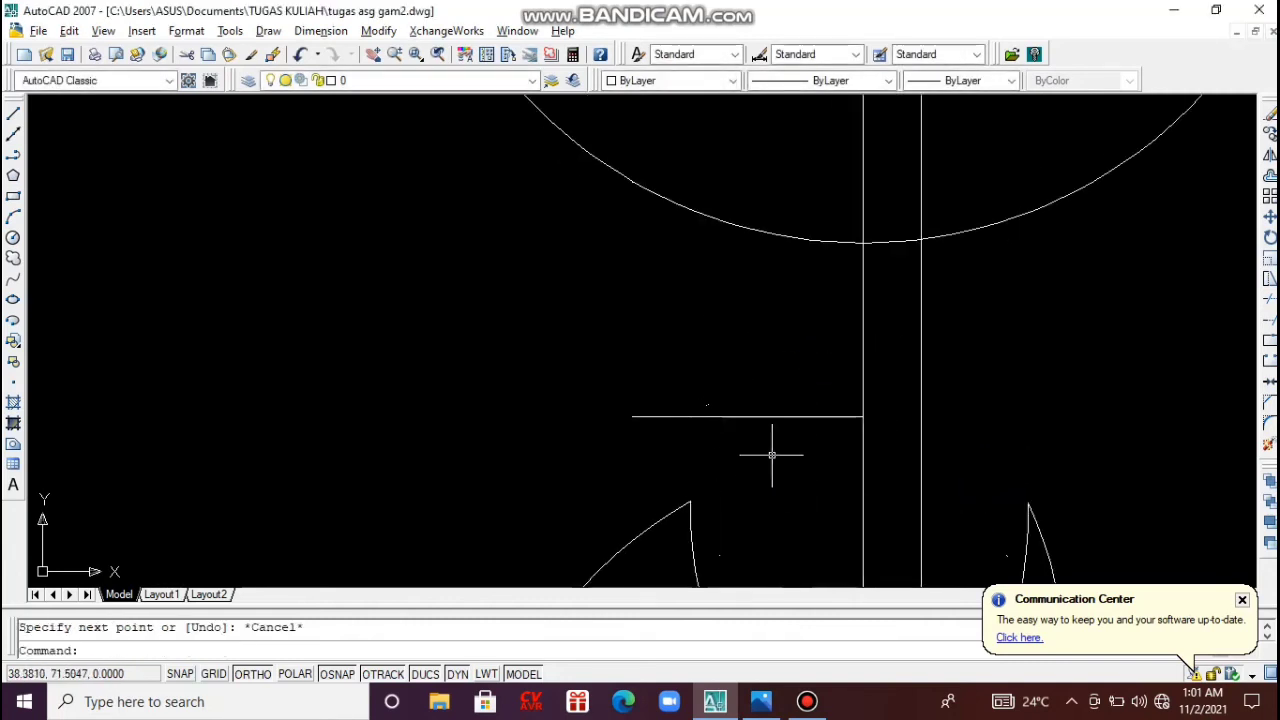
pyautogui.scroll(-2, 750, 419)
pyautogui.scroll(-1, 750, 422)
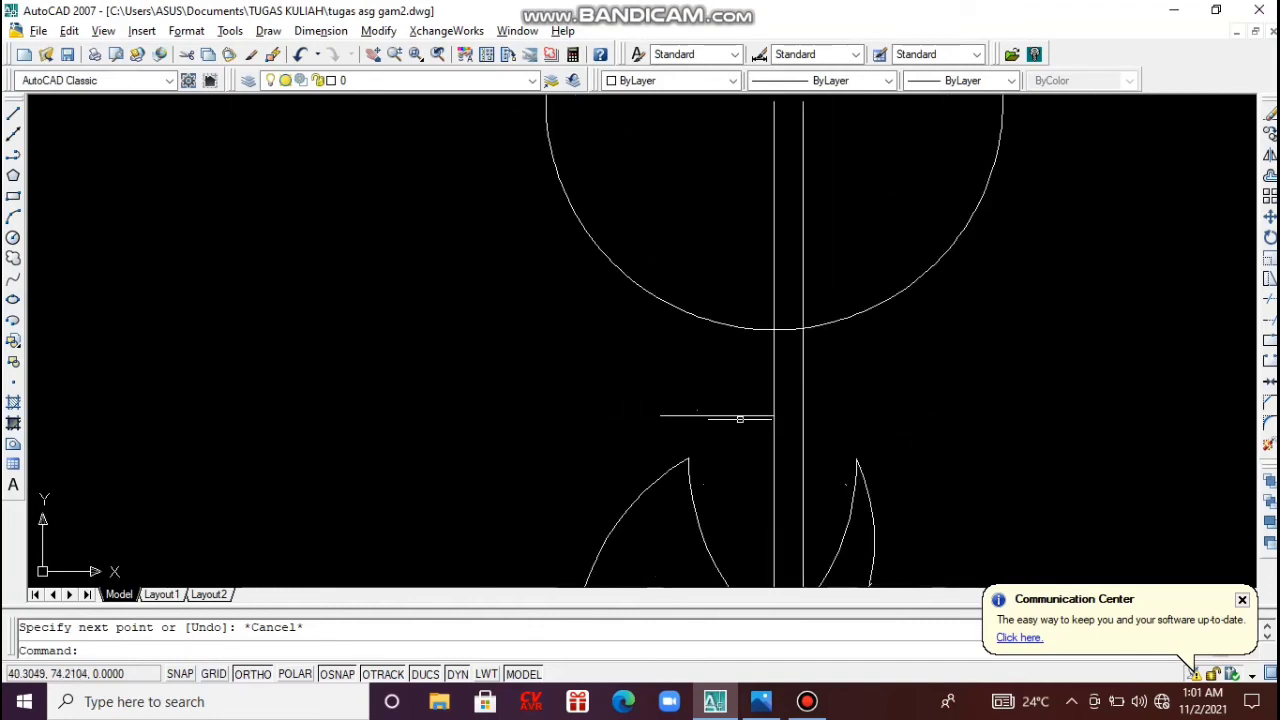
pyautogui.write('m')
pyautogui.press('Return')
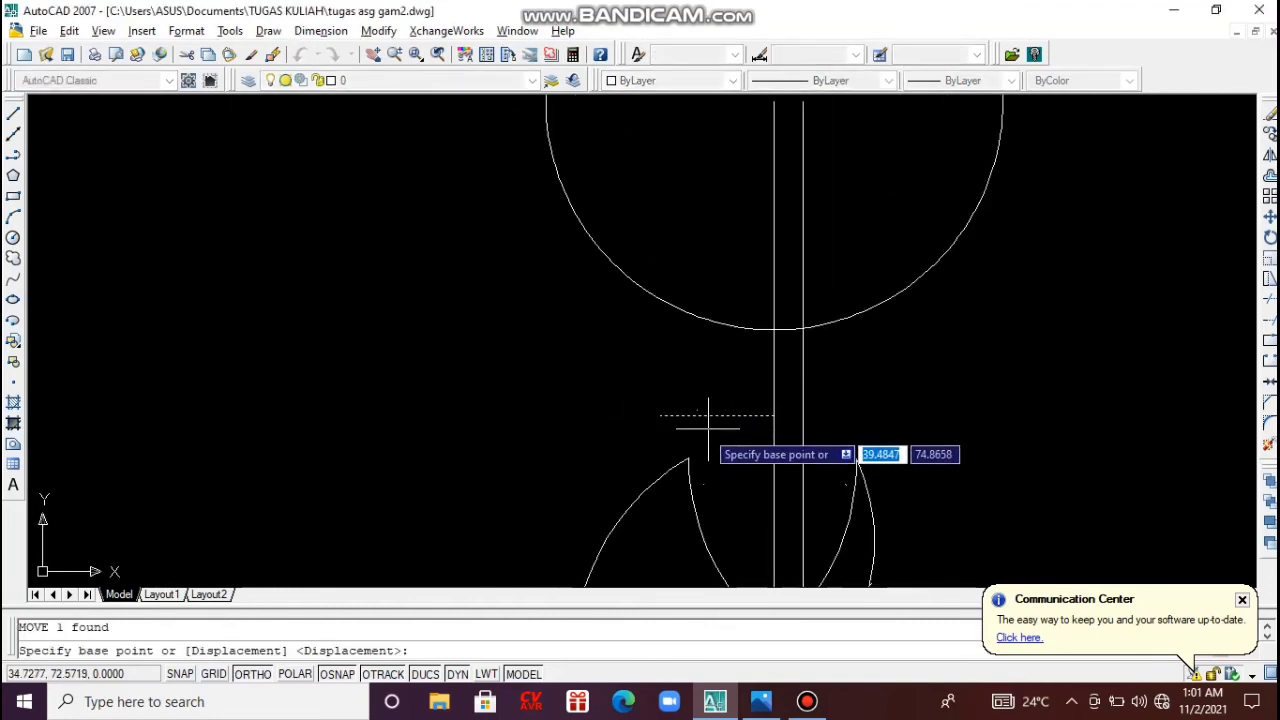
pyautogui.click(717, 416)
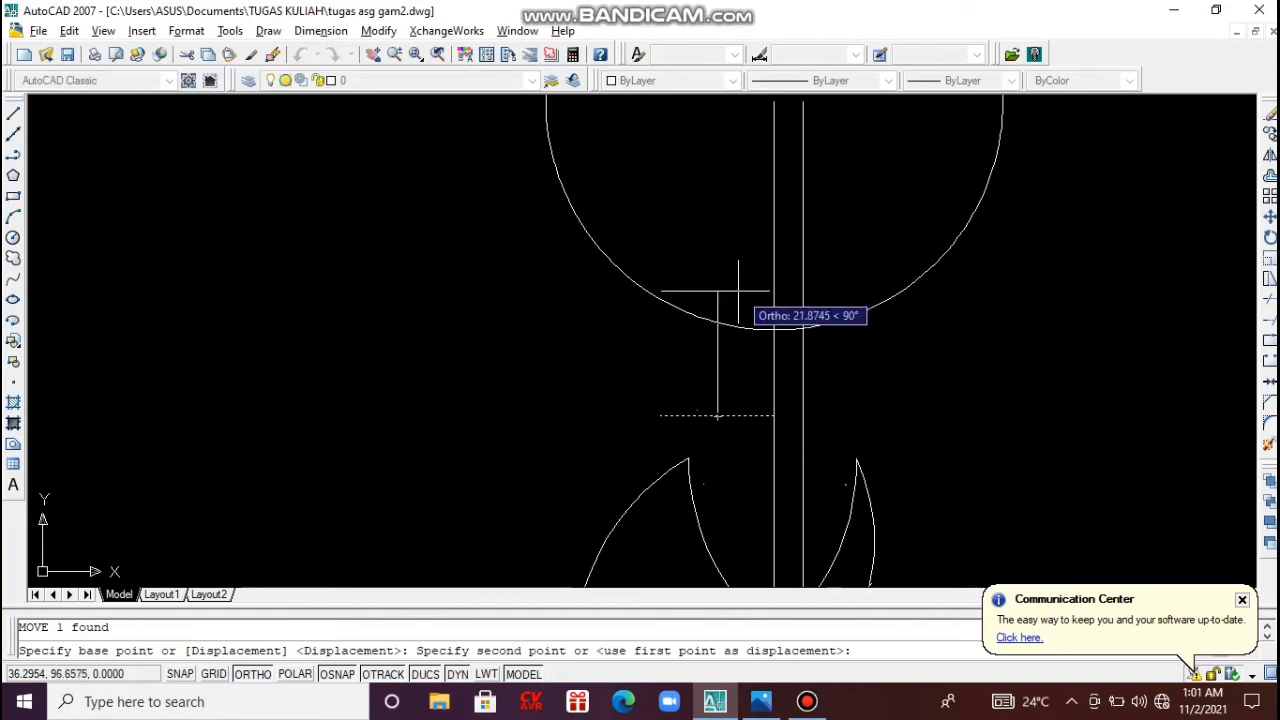
pyautogui.scroll(8, 737, 297)
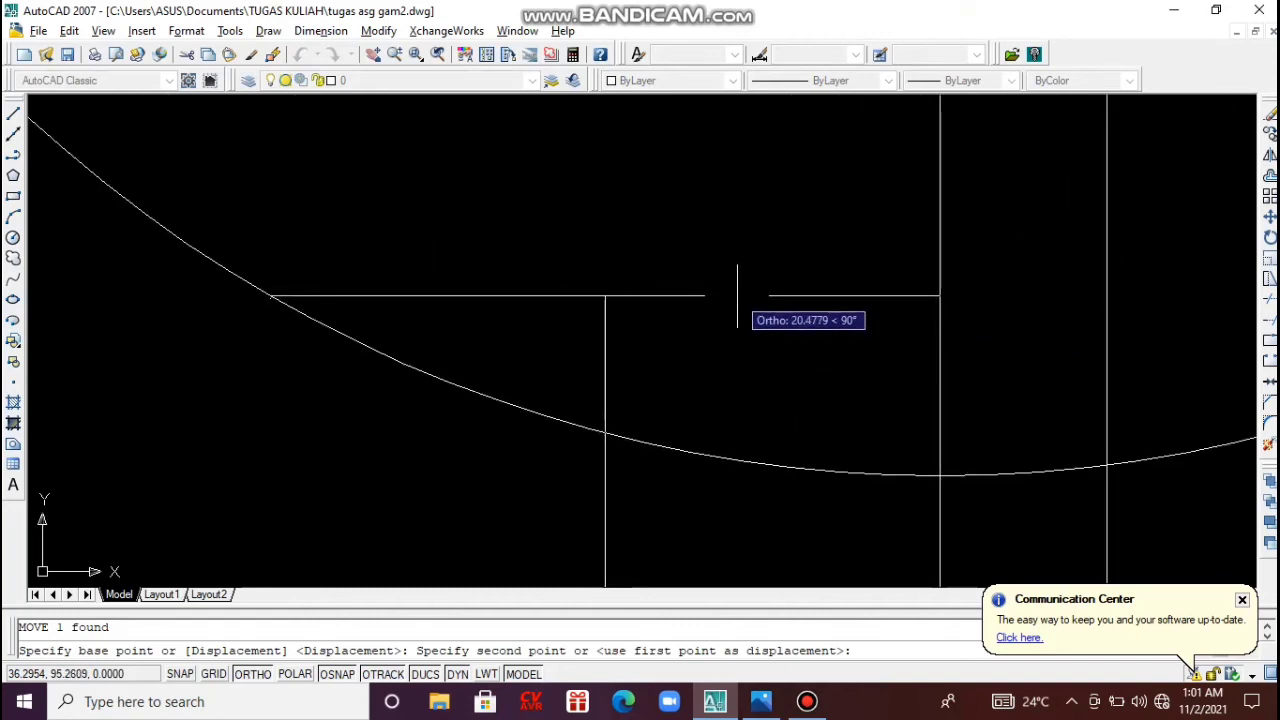
pyautogui.click(736, 296)
pyautogui.scroll(8, 300, 313)
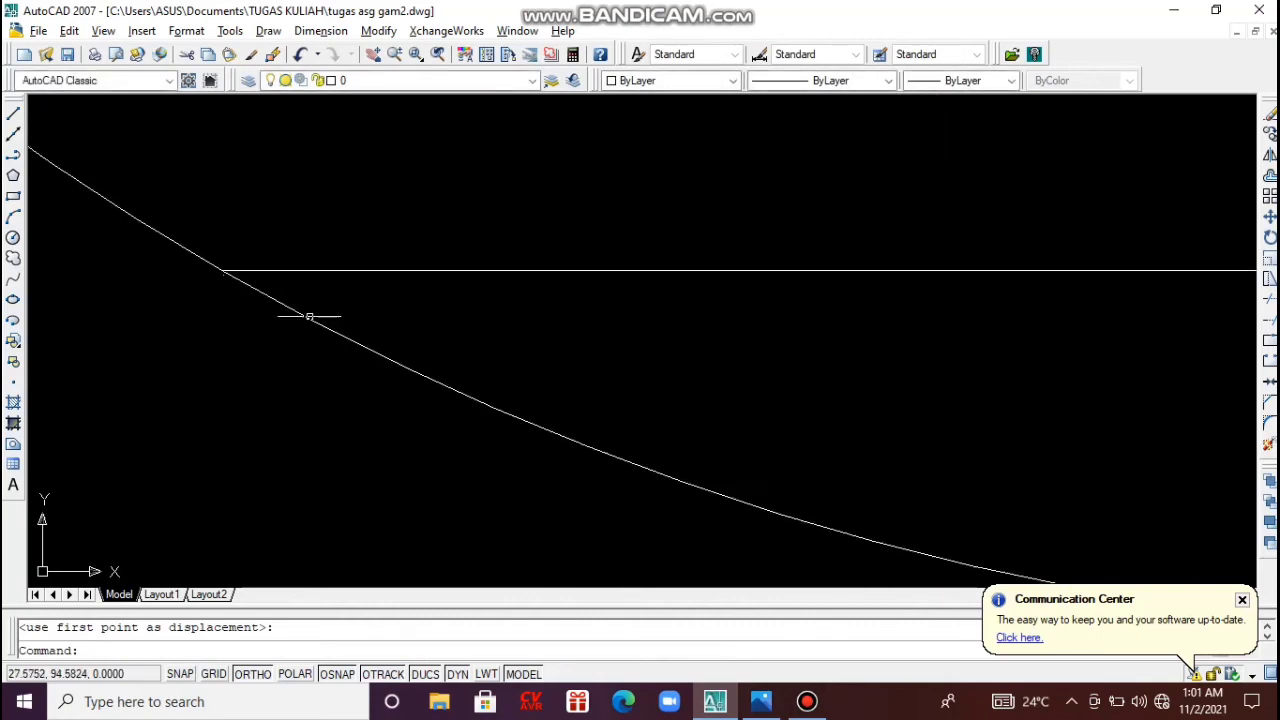
pyautogui.scroll(-13, 605, 270)
pyautogui.scroll(-5, 889, 302)
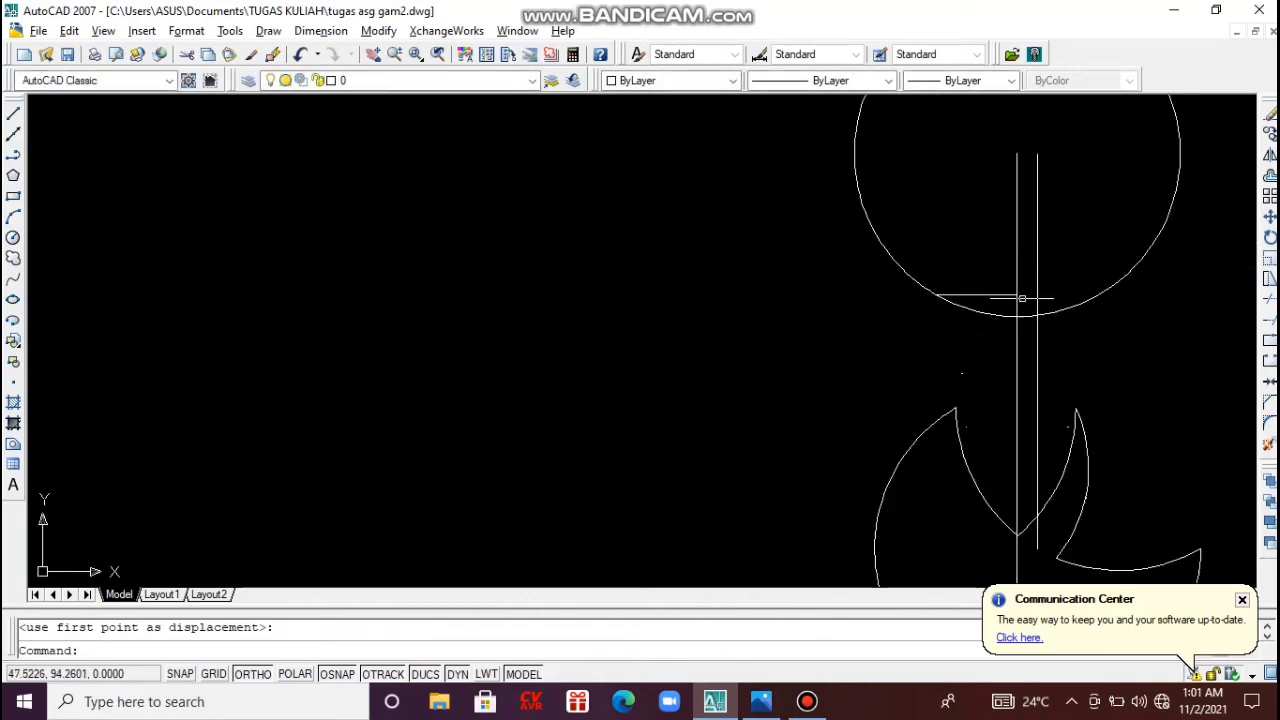
# Mirror the 20-unit horizontal line across the left vertical line, keeping the original.
pyautogui.scroll(7, 1000, 300)
pyautogui.click(634, 277)
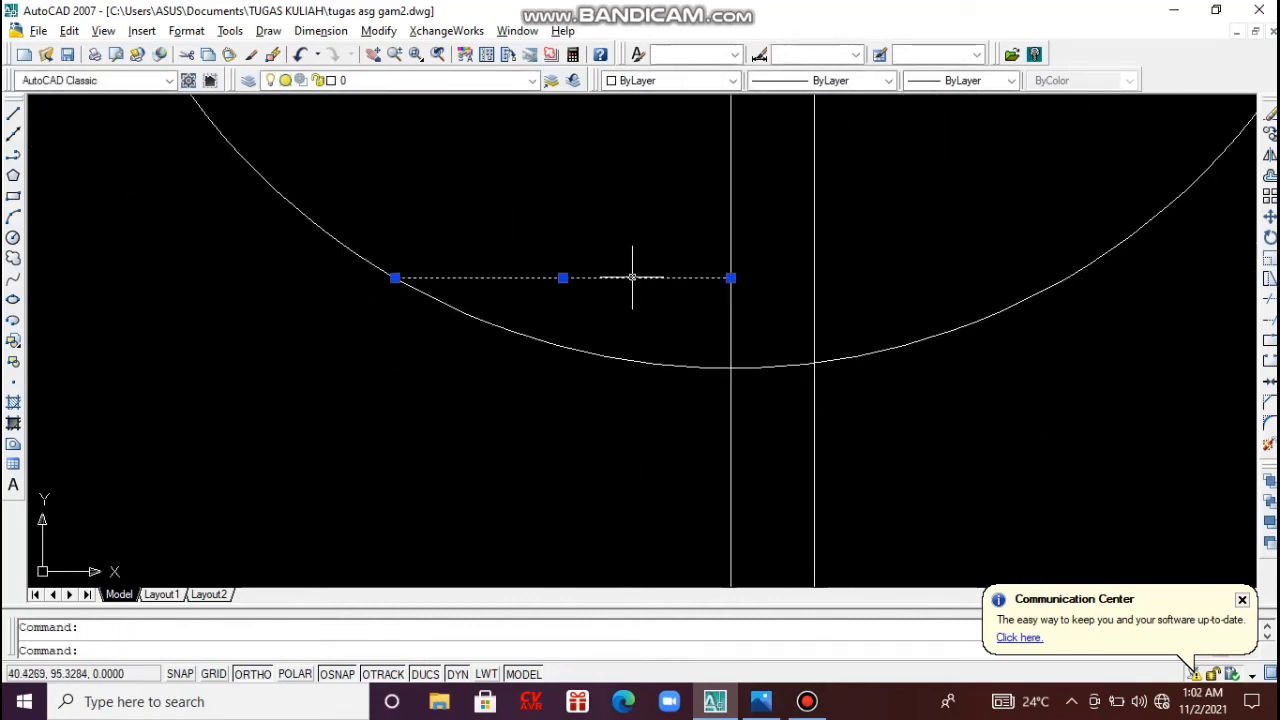
pyautogui.write('mi')
pyautogui.press('Return')
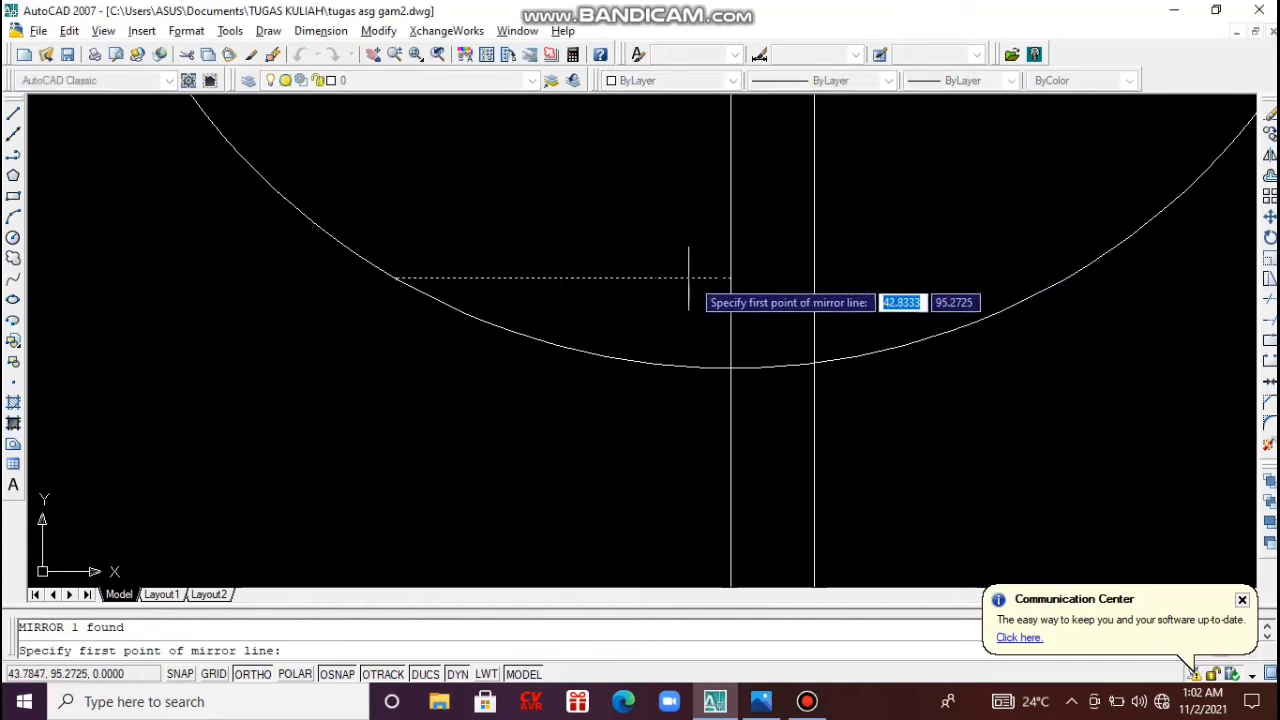
pyautogui.click(730, 278)
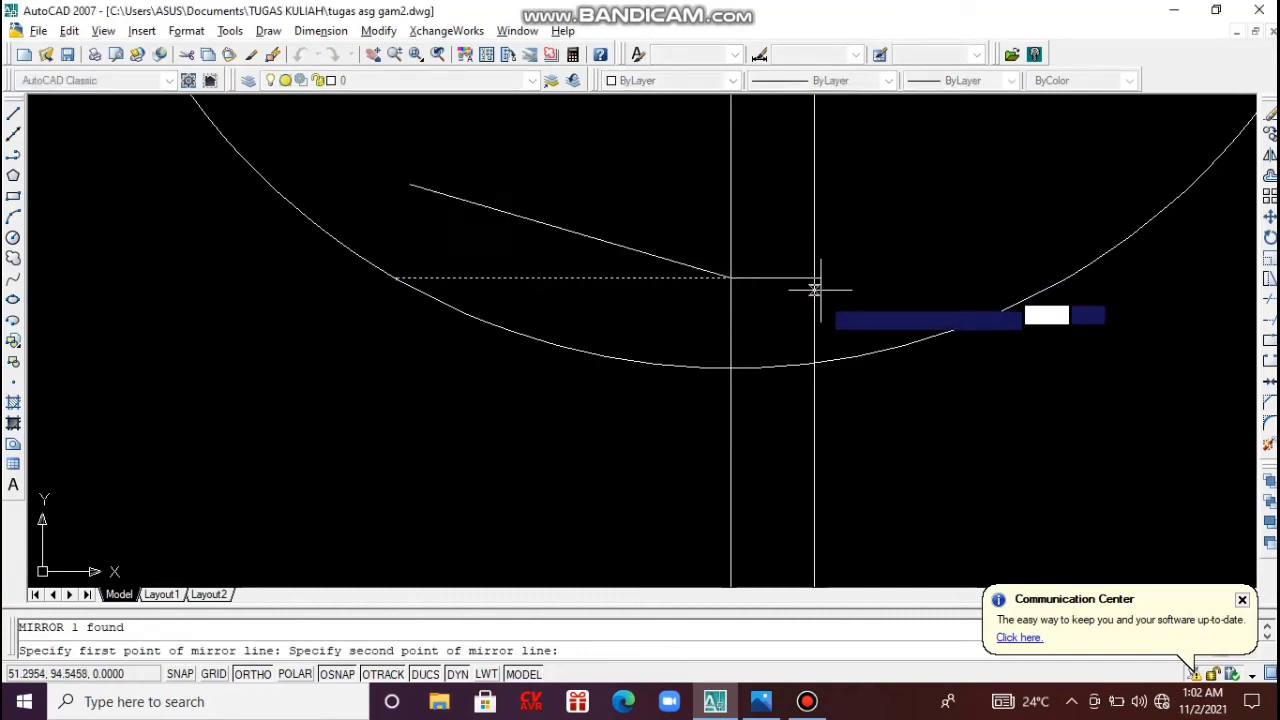
pyautogui.click(703, 383)
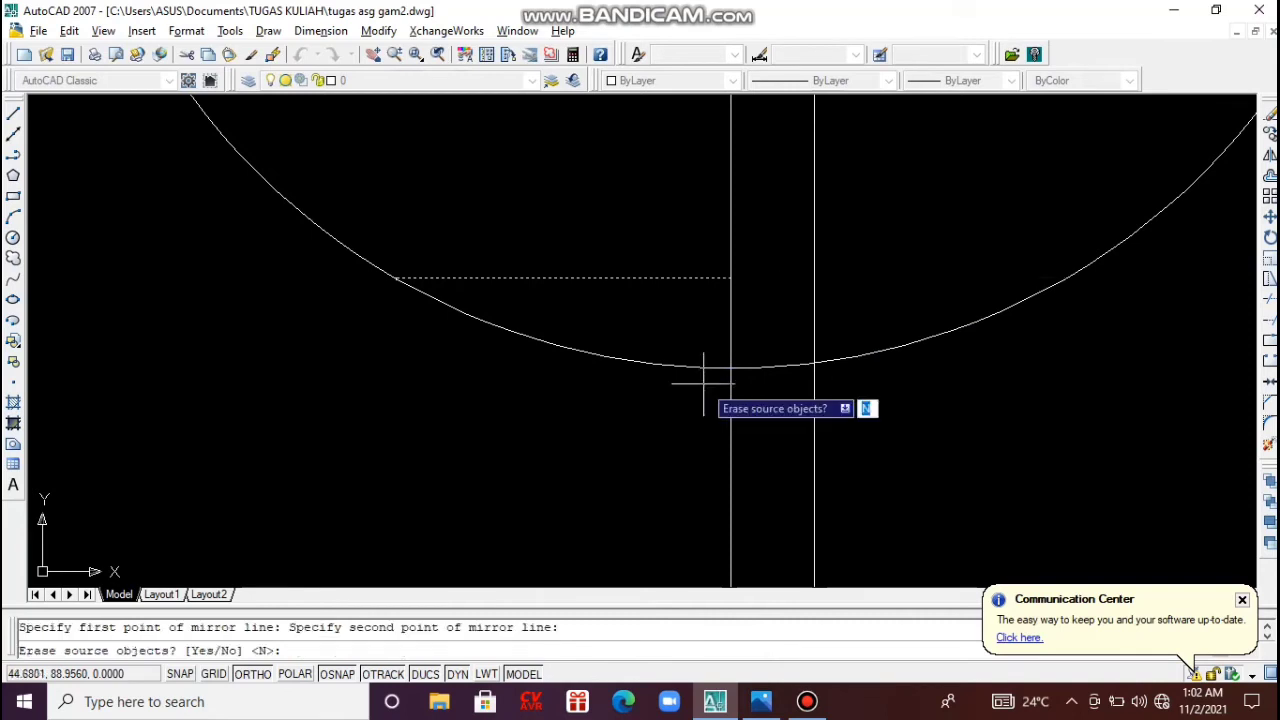
pyautogui.press('Return')
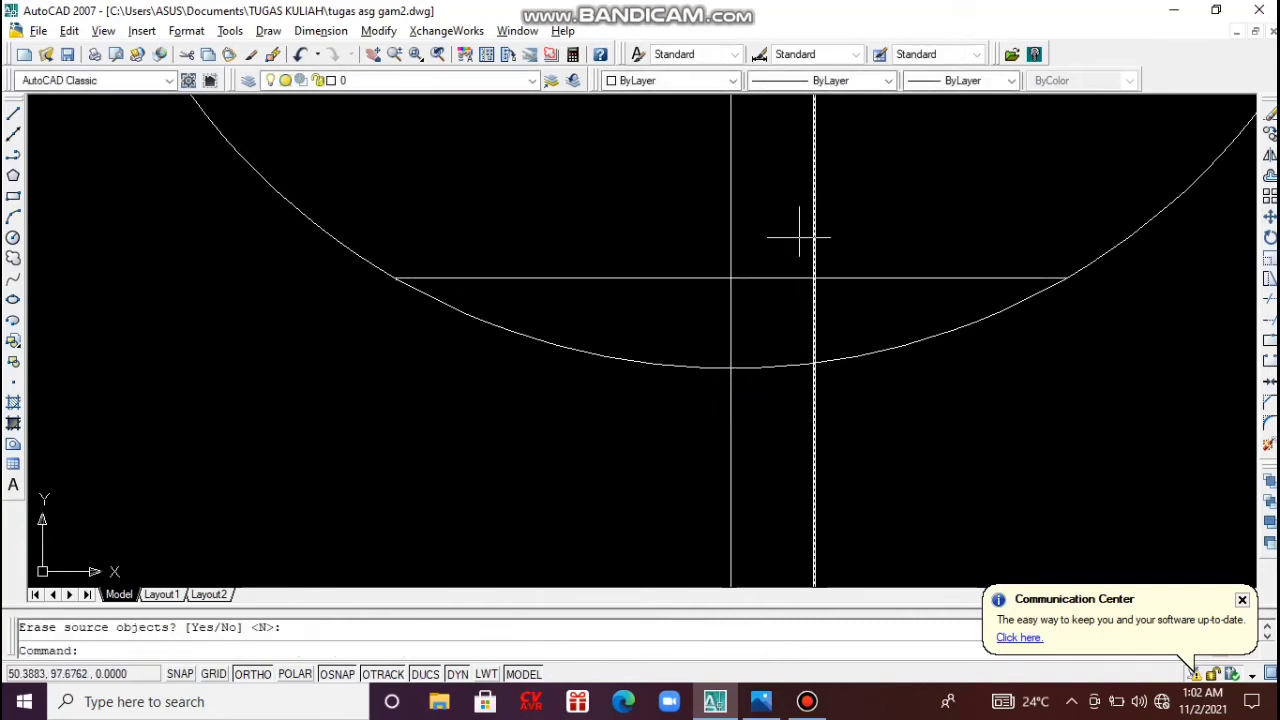
# Stretch the outer ends of both horizontal lines outward past the circle on either side.
pyautogui.scroll(-3, 662, 261)
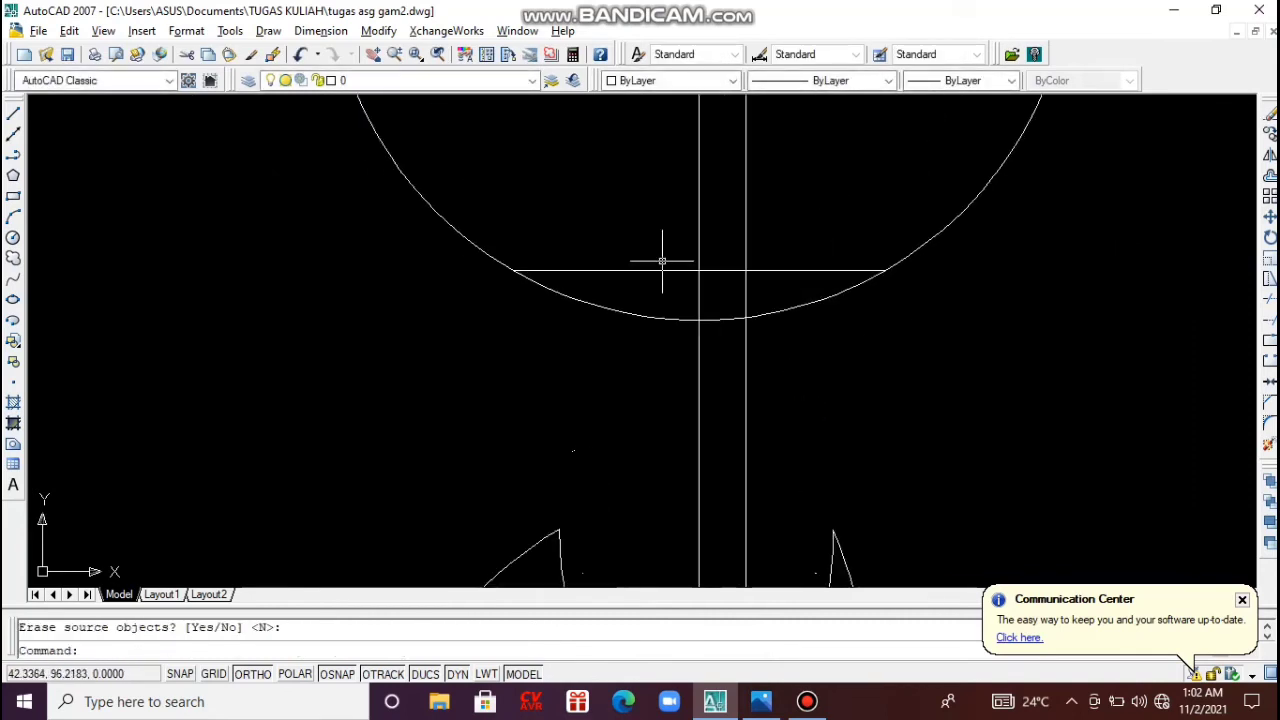
pyautogui.click(660, 269)
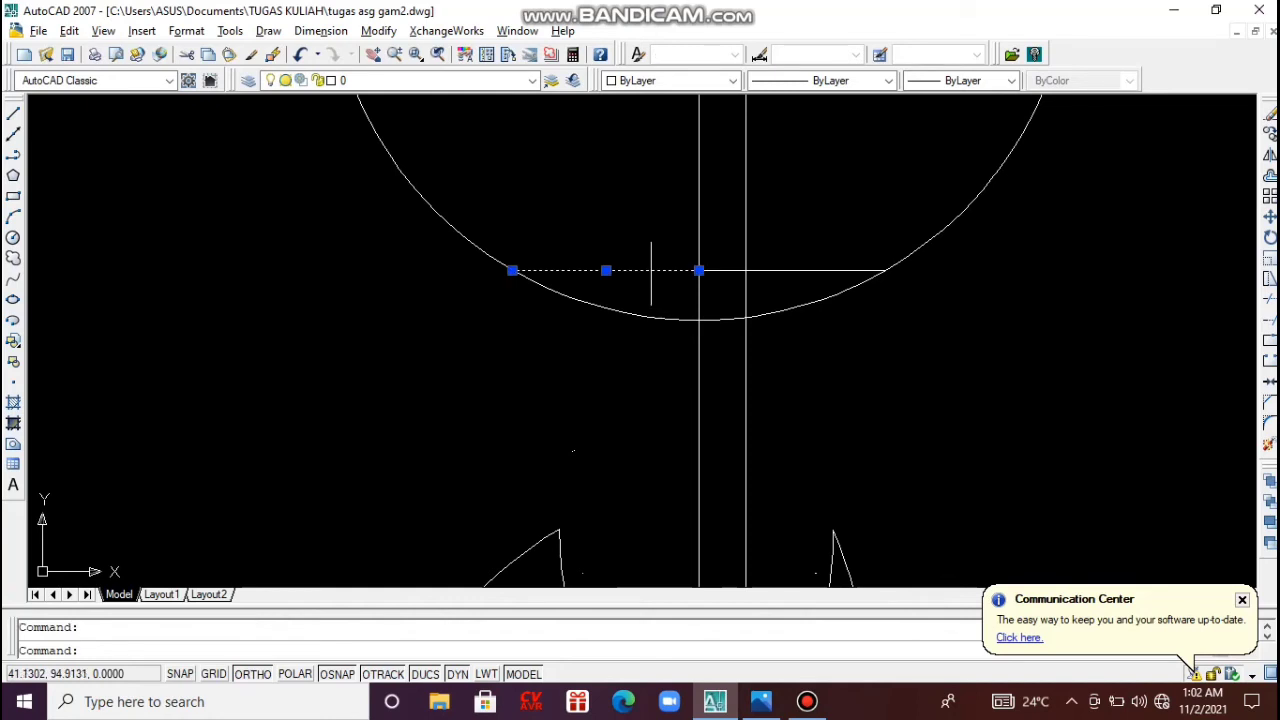
pyautogui.click(512, 271)
pyautogui.click(422, 270)
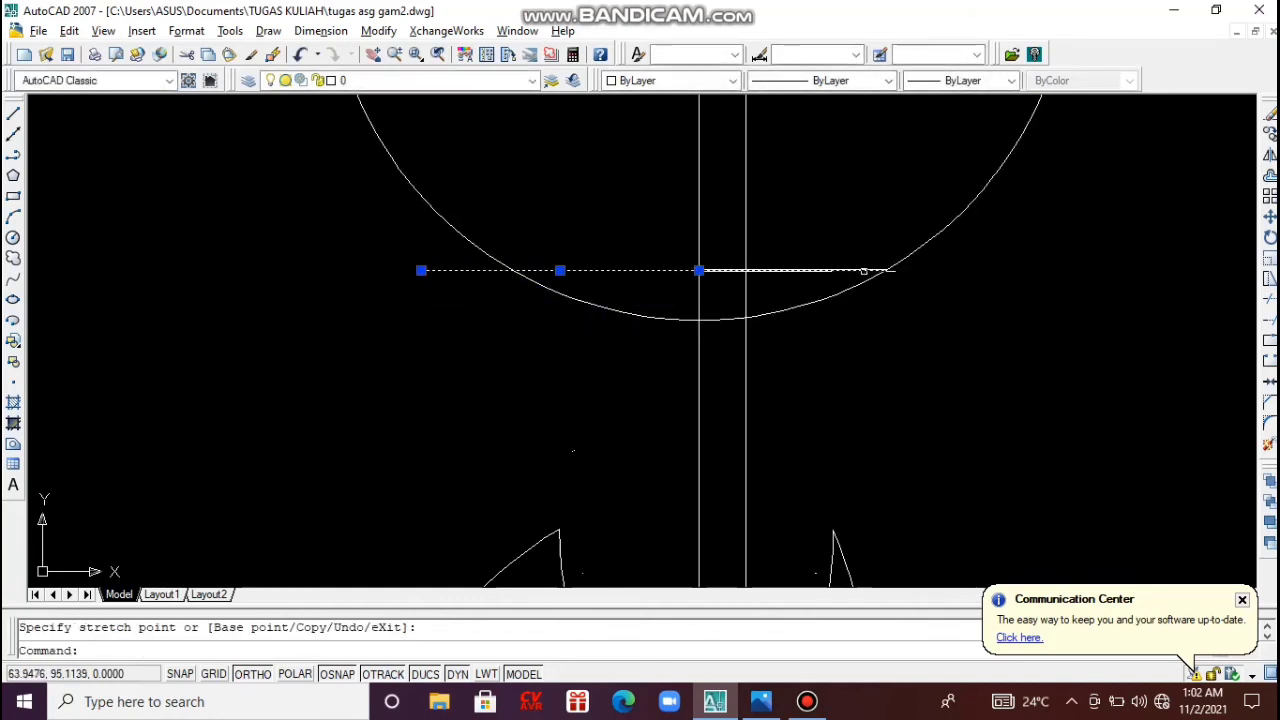
pyautogui.click(887, 270)
pyautogui.click(990, 270)
pyautogui.press('Escape')
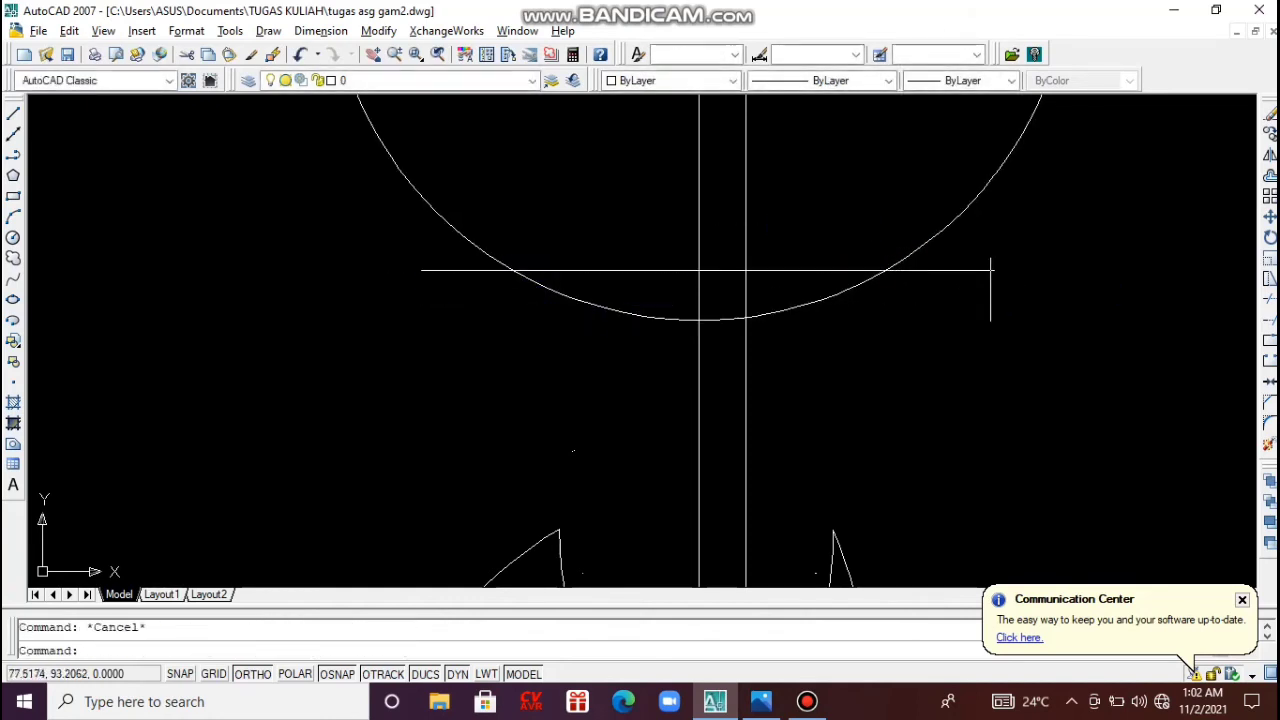
# Trim away the part of the circle above the horizontal lines and the right line's overhang beyond the circle.
pyautogui.write('tr')
pyautogui.press('Return')
pyautogui.press('Return')
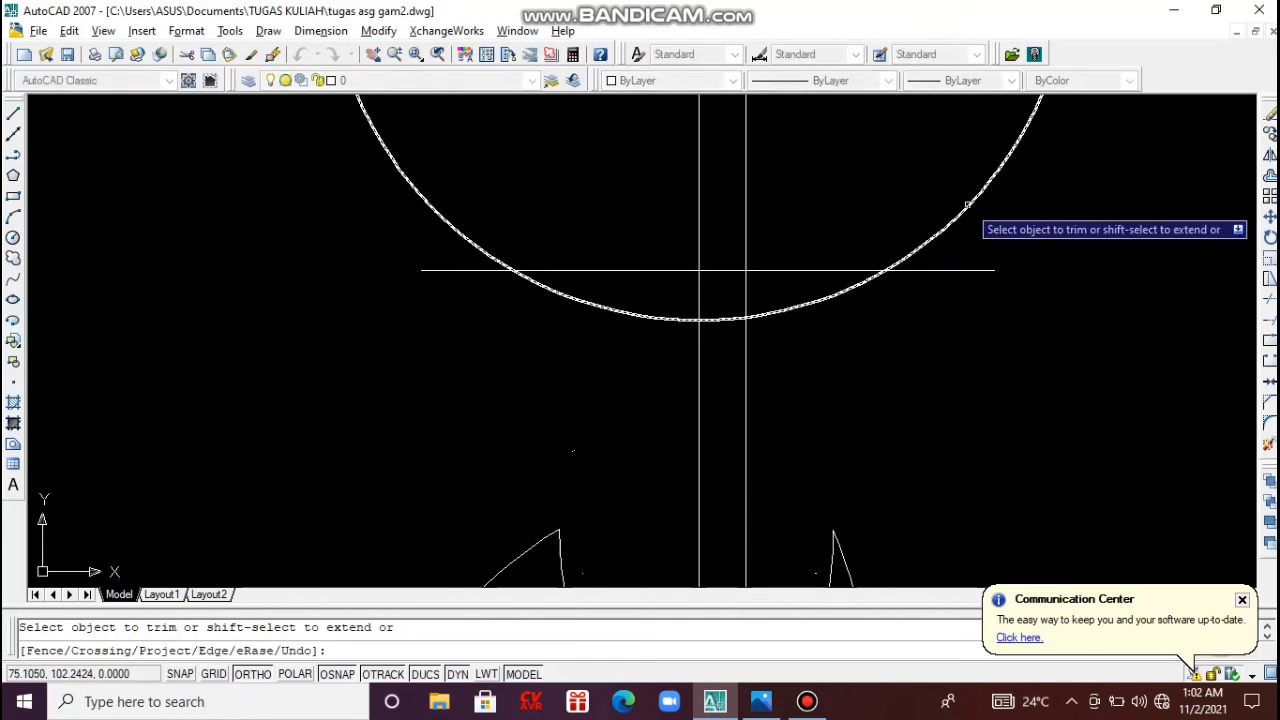
pyautogui.click(967, 205)
pyautogui.click(940, 270)
pyautogui.press('Escape')
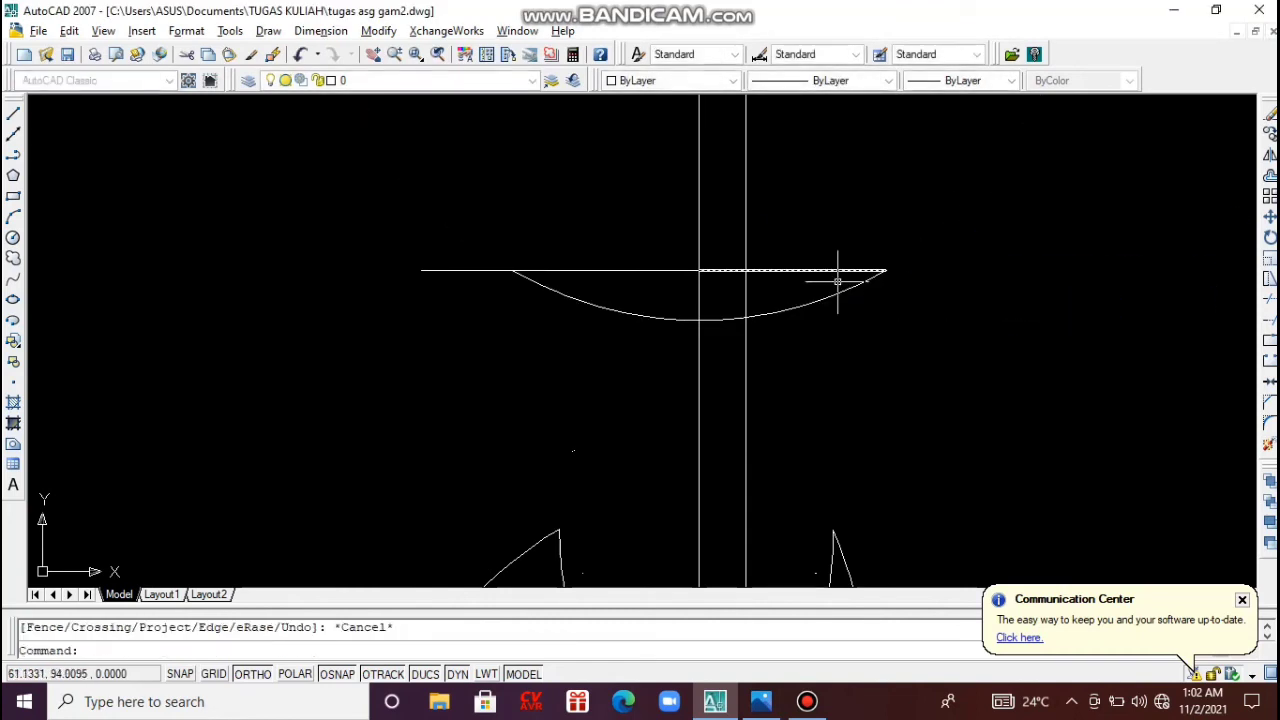
# Erase both horizontal lines, leaving only the lower arc of the circle.
pyautogui.press('Escape')
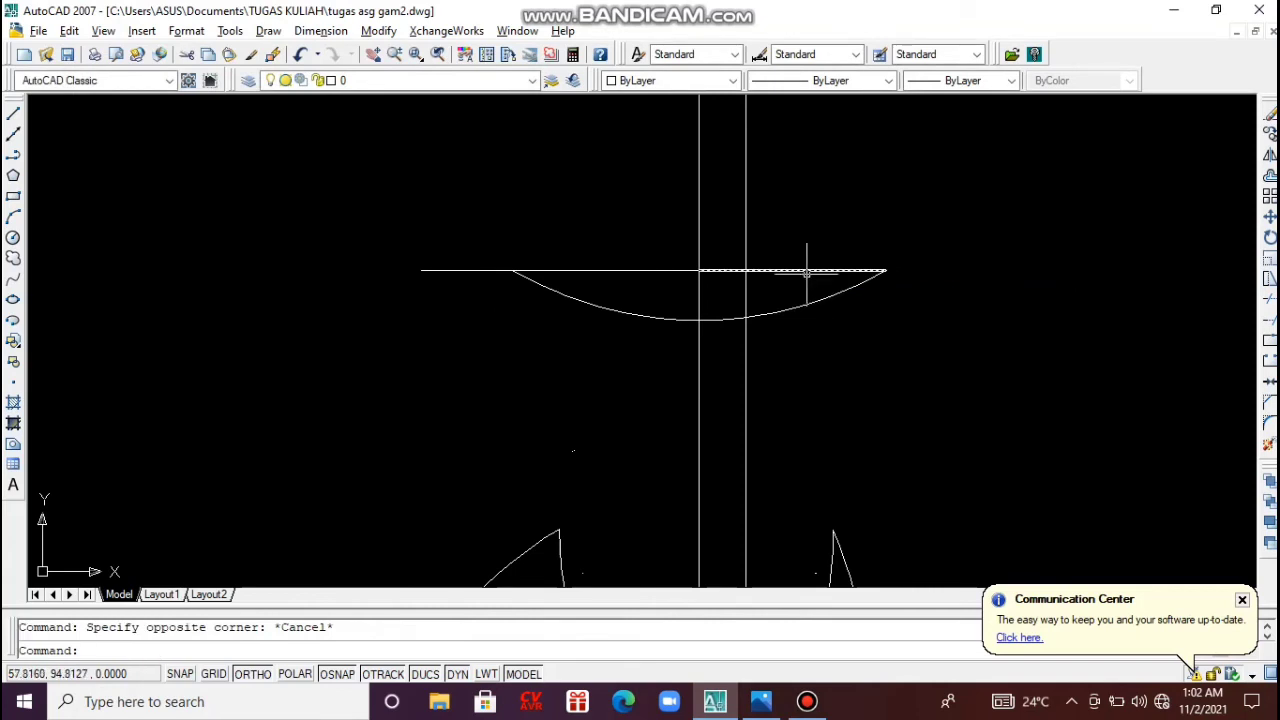
pyautogui.click(805, 274)
pyautogui.press('Escape')
pyautogui.click(807, 270)
pyautogui.press('Delete')
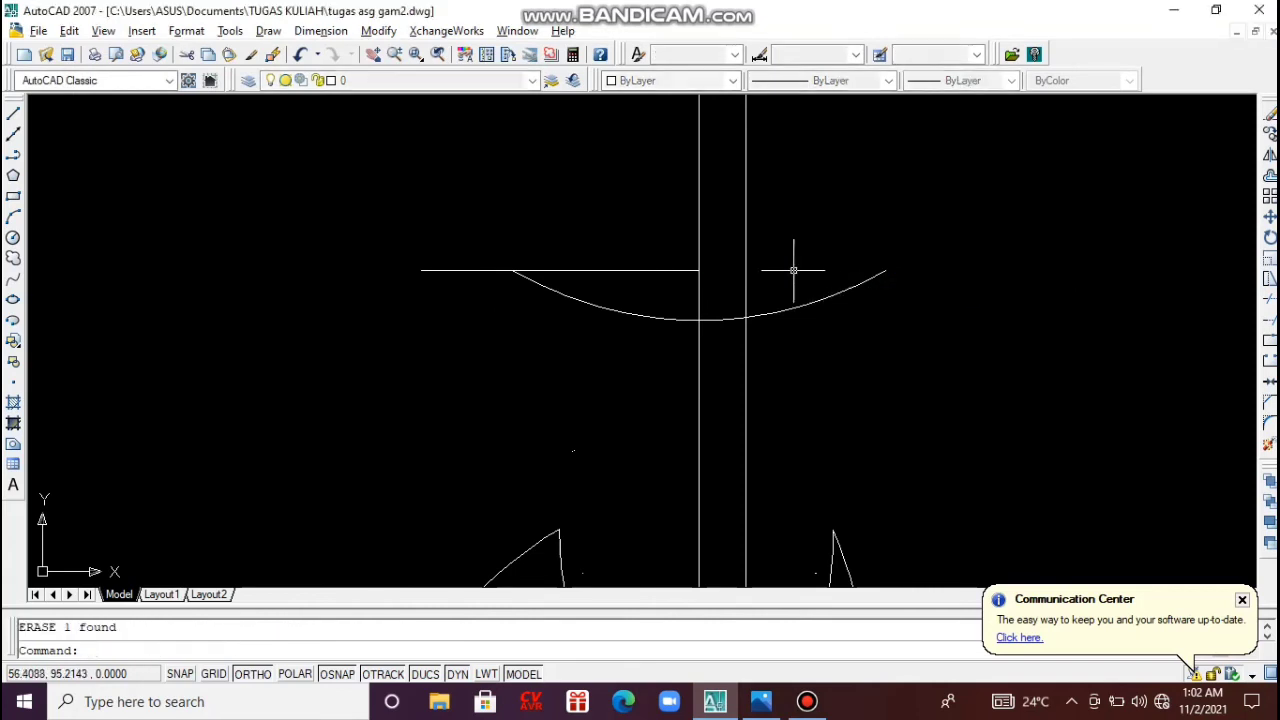
pyautogui.click(655, 270)
pyautogui.press('Delete')
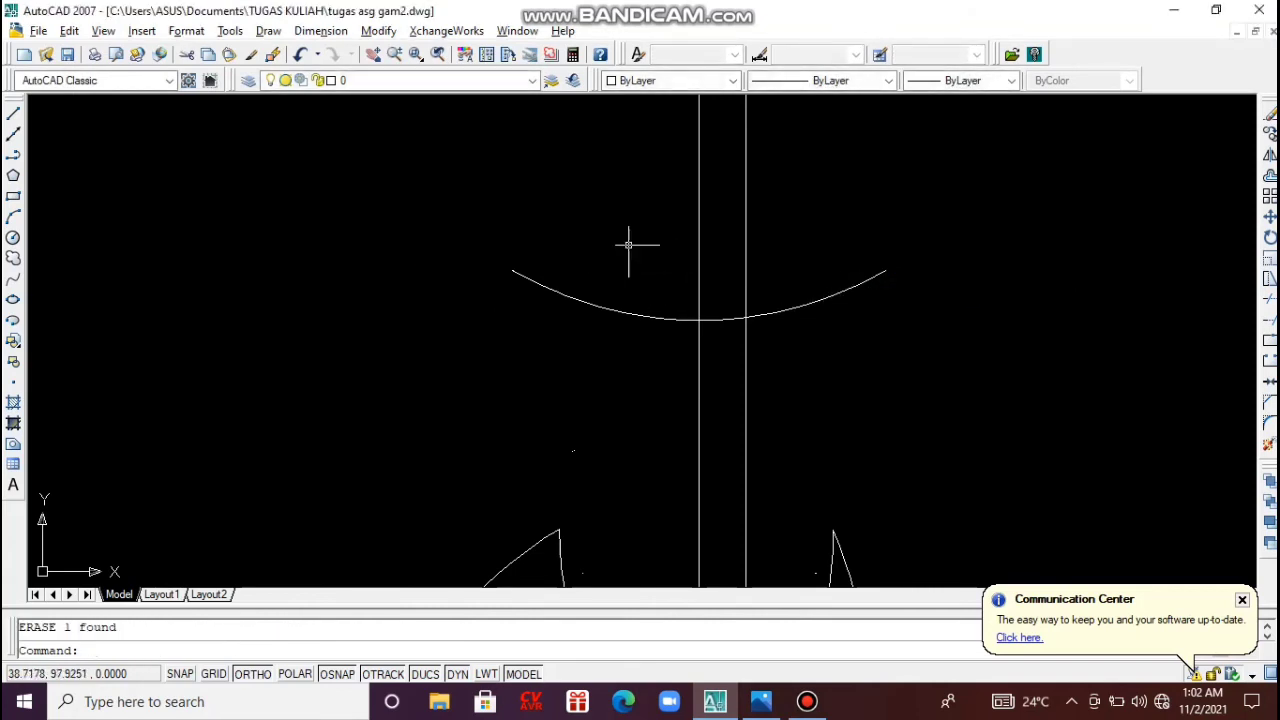
# Place a horizontal linear dimension between the two ends of the arc, with the dimension line above it.
pyautogui.click(320, 31)
pyautogui.click(335, 80)
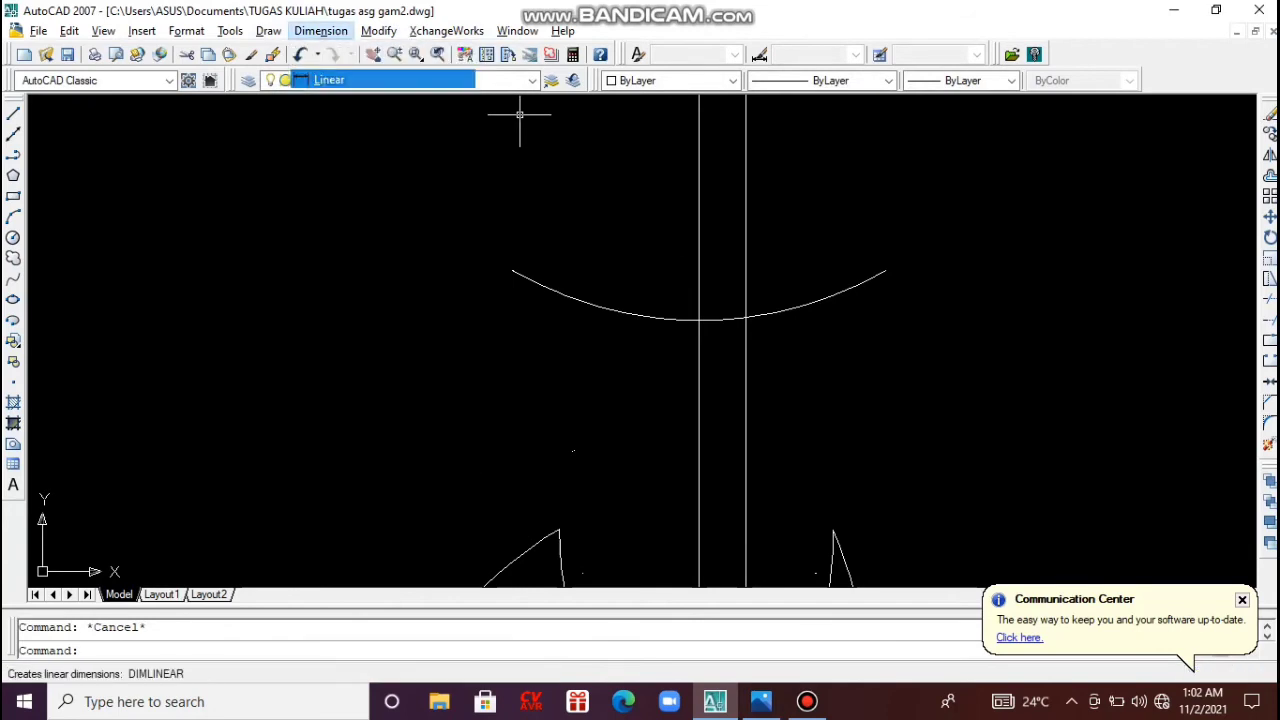
pyautogui.click(514, 270)
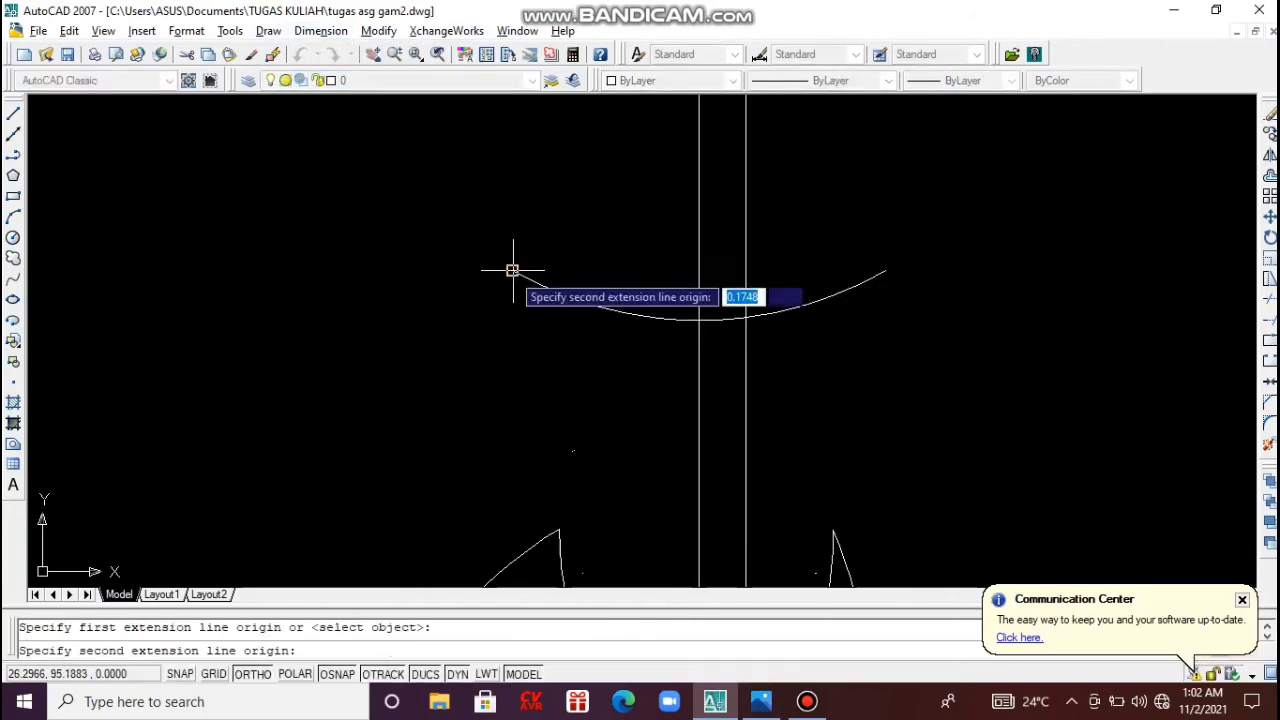
pyautogui.click(885, 270)
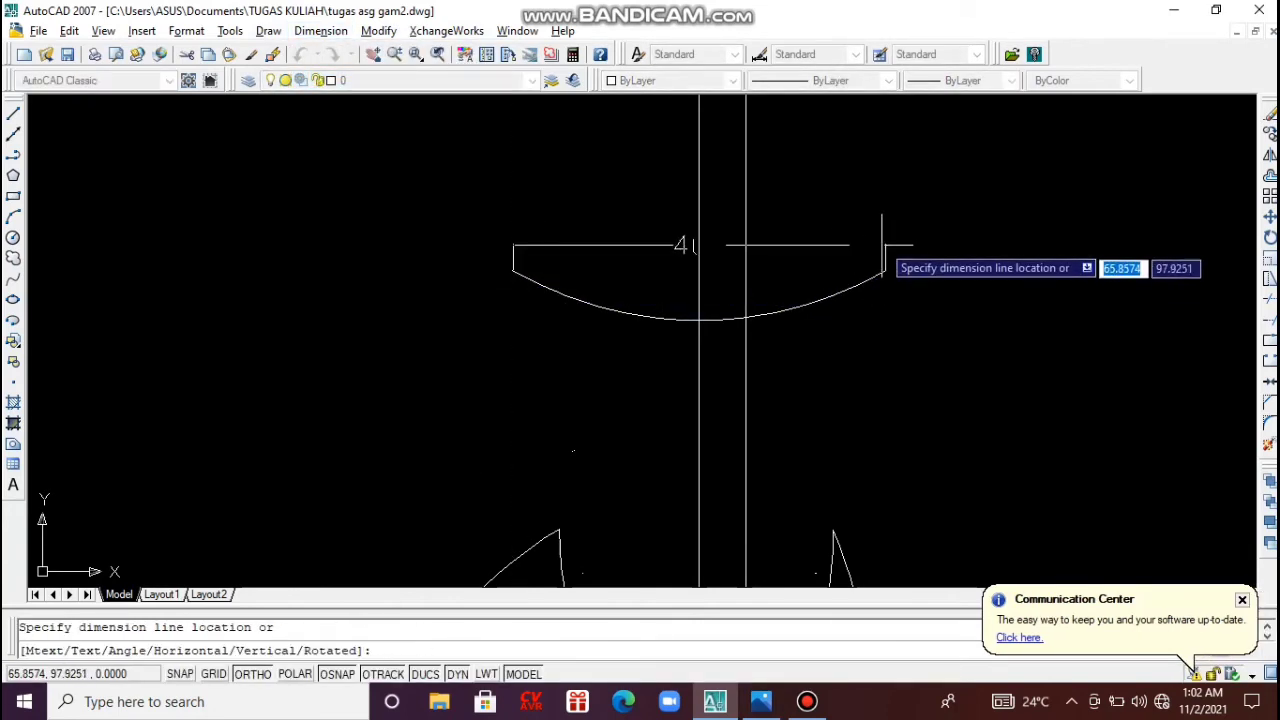
pyautogui.click(870, 215)
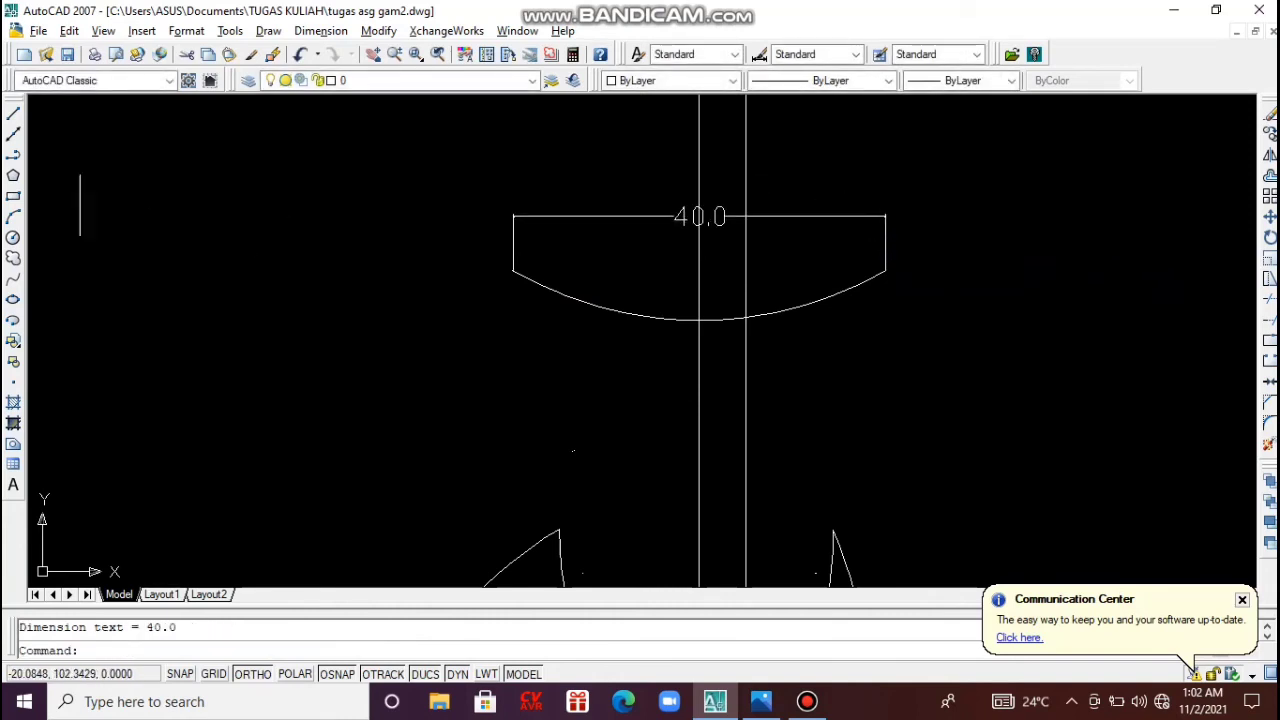
pyautogui.click(13, 113)
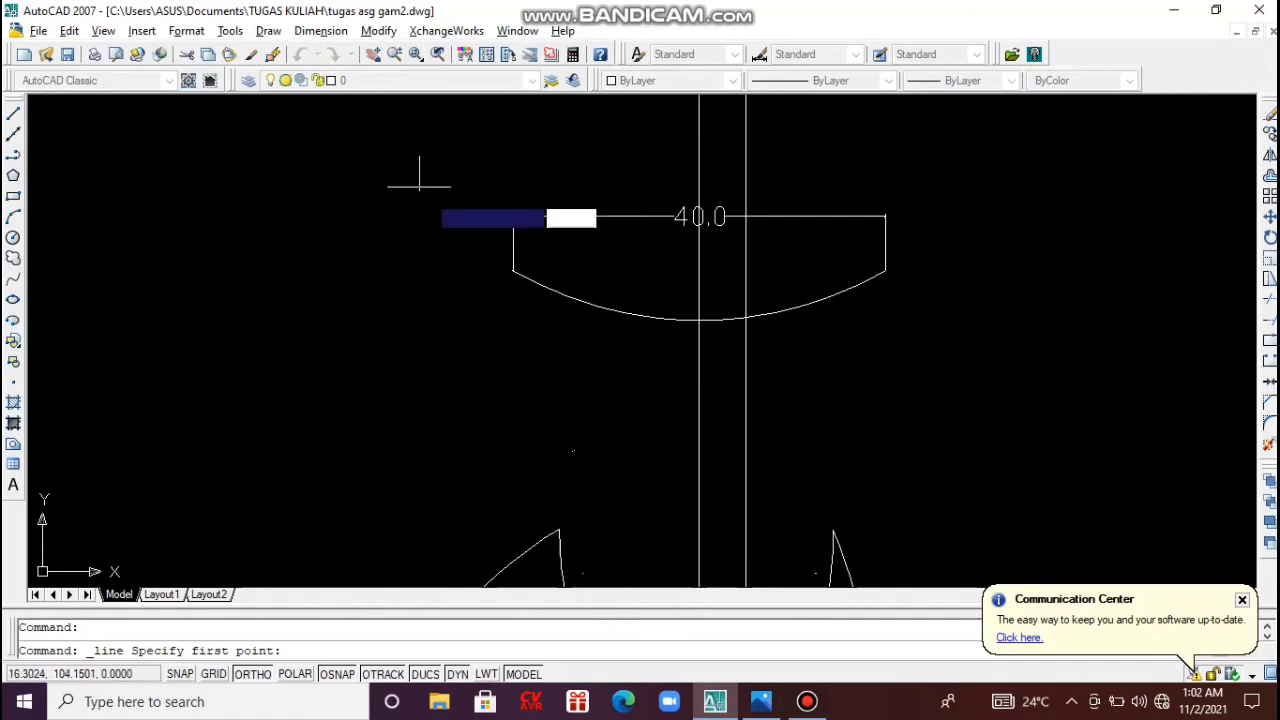
pyautogui.scroll(4, 515, 280)
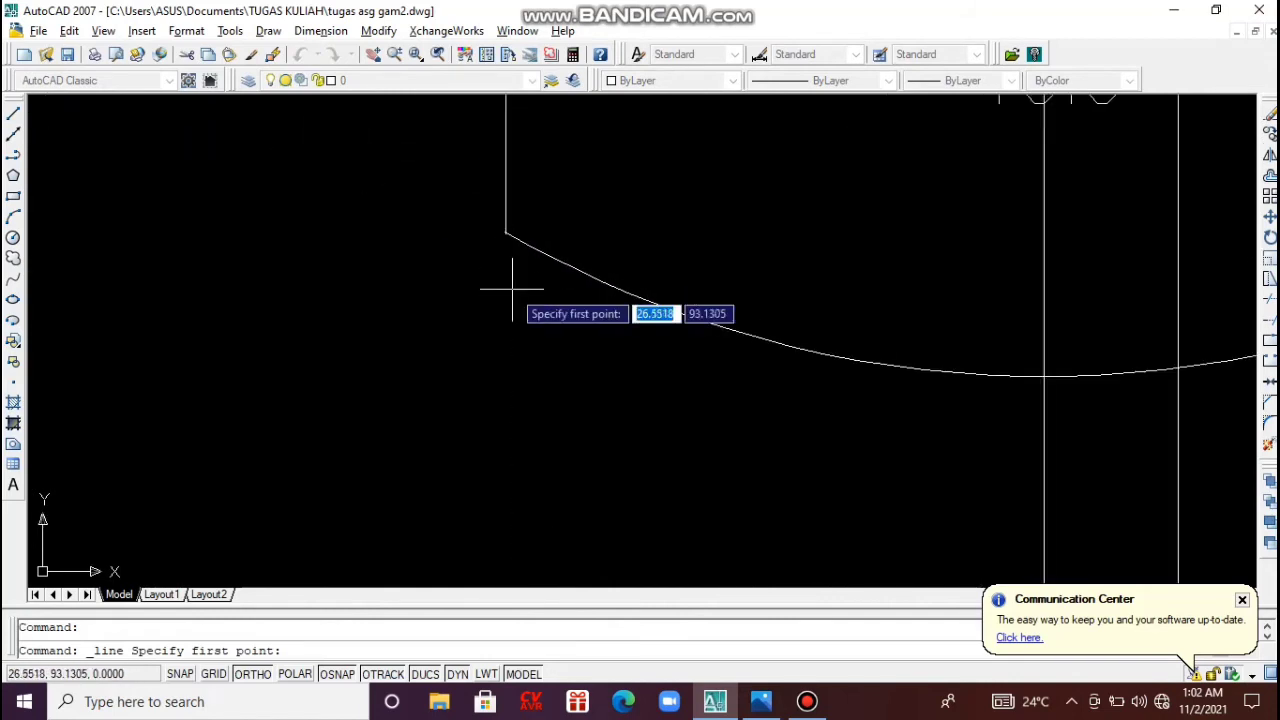
pyautogui.scroll(-4, 517, 284)
pyautogui.press('Escape')
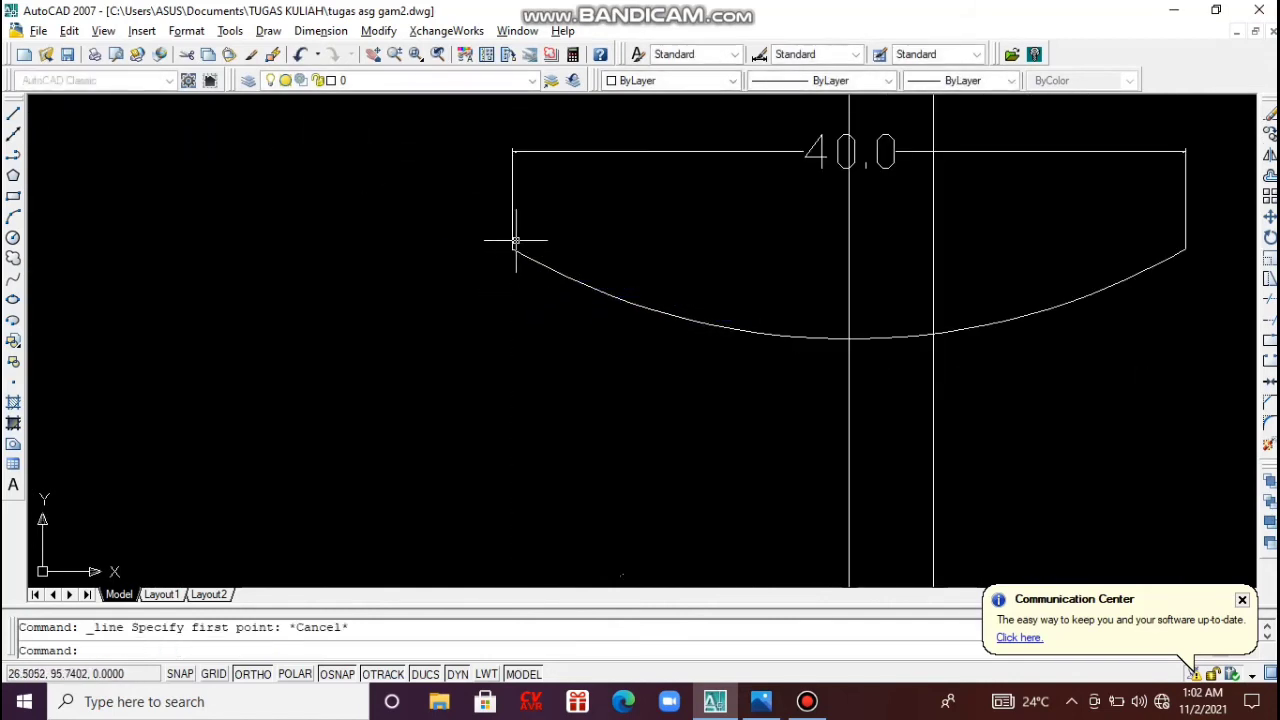
# Erase the linear dimension spanning the arc's ends.
pyautogui.click(512, 236)
pyautogui.press('Delete')
# Draw a 32.5-unit line straight down from the arc's left end, followed by a 32.5-unit line horizontally to the right.
pyautogui.write('l')
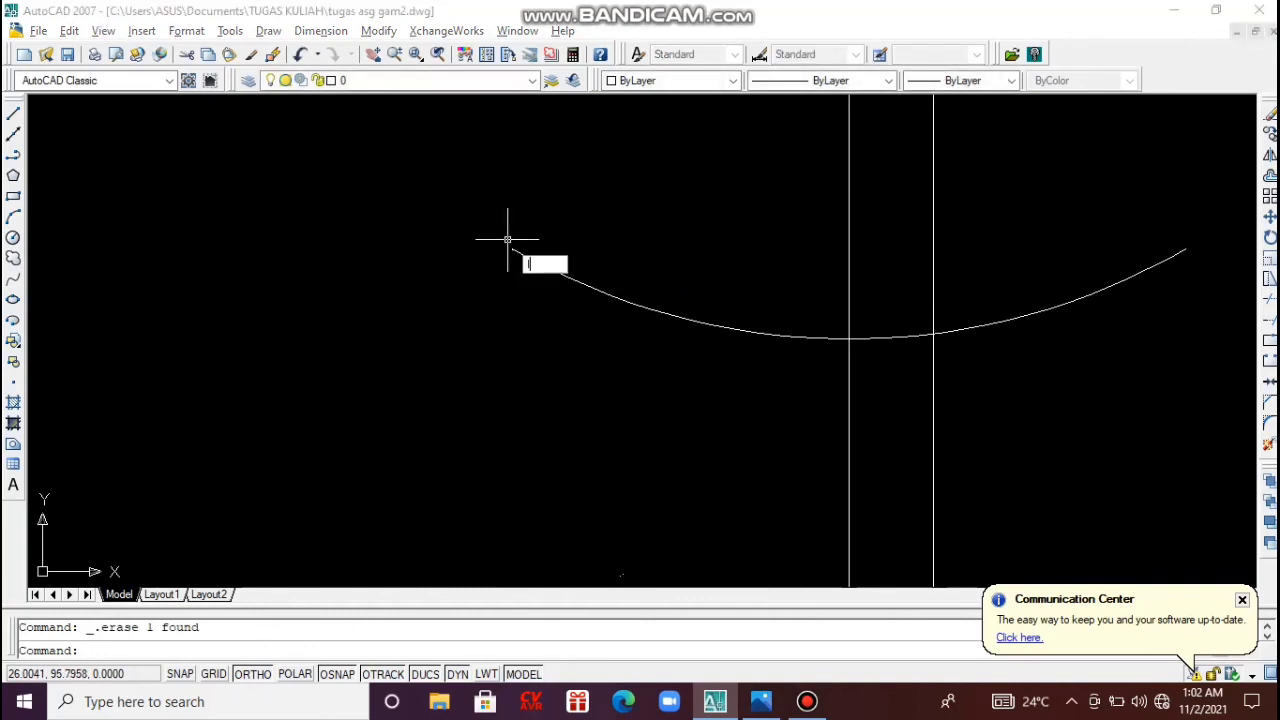
pyautogui.press('Return')
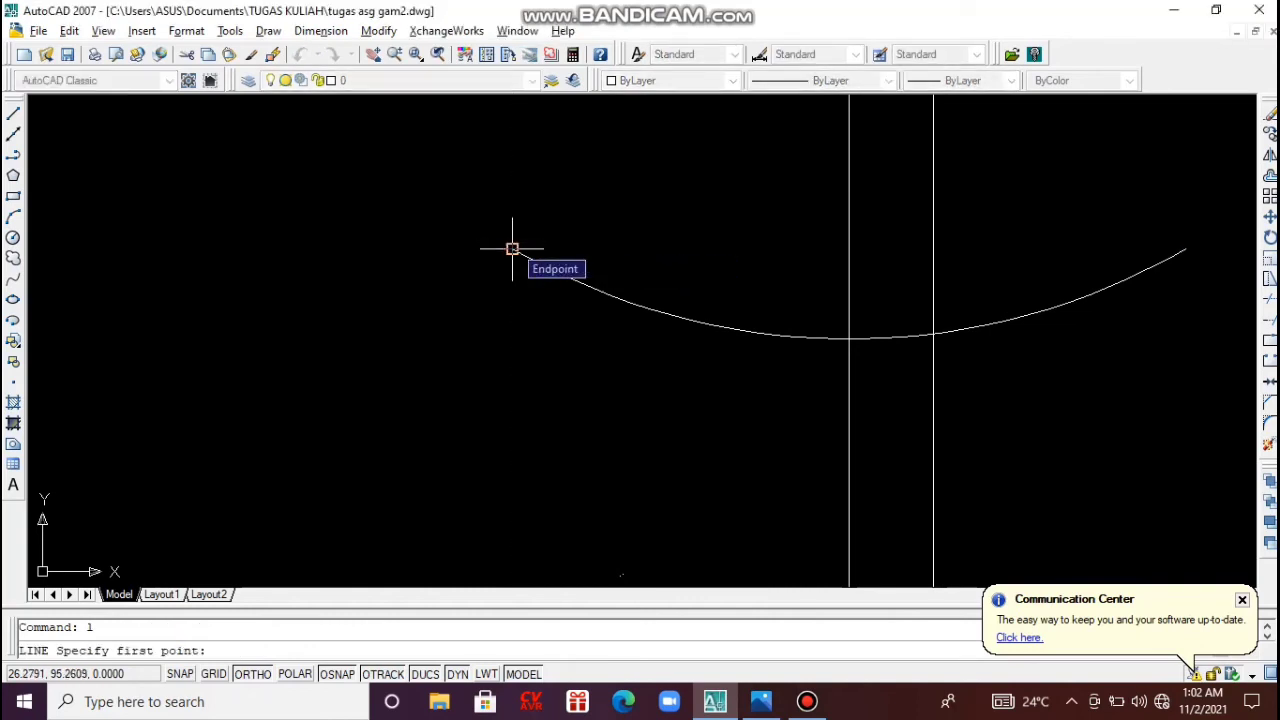
pyautogui.click(512, 249)
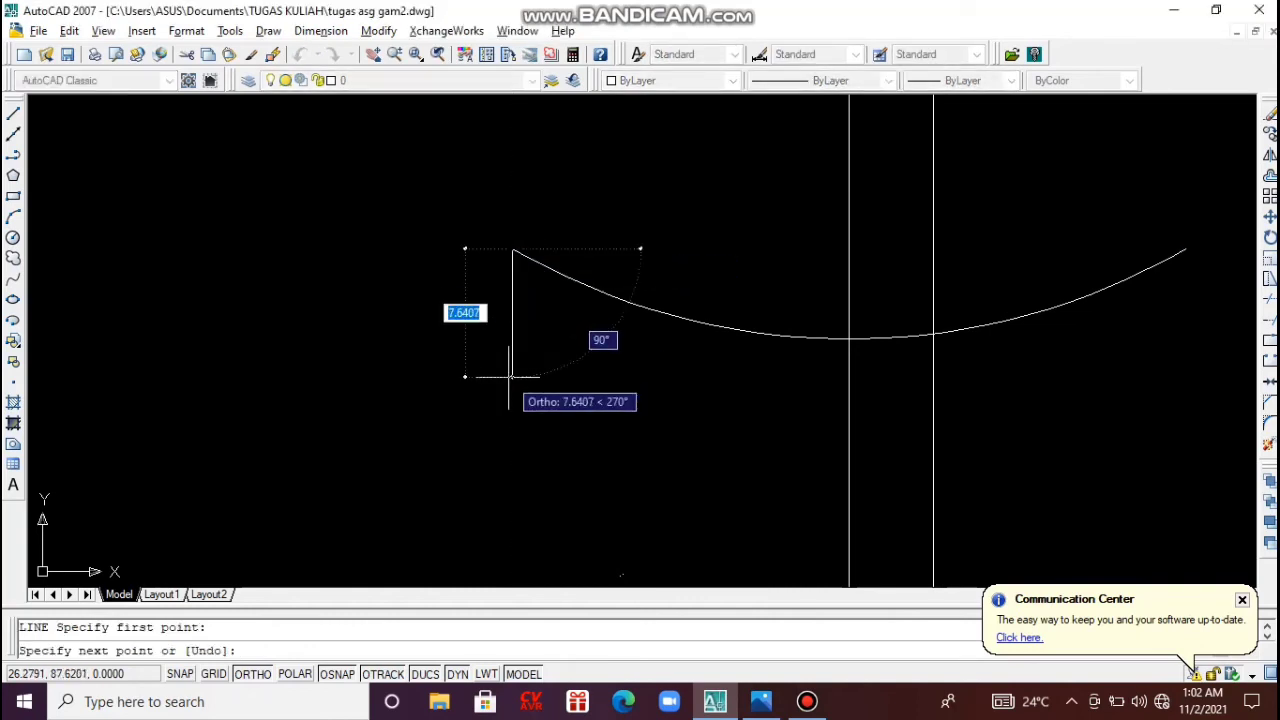
pyautogui.write('32.5')
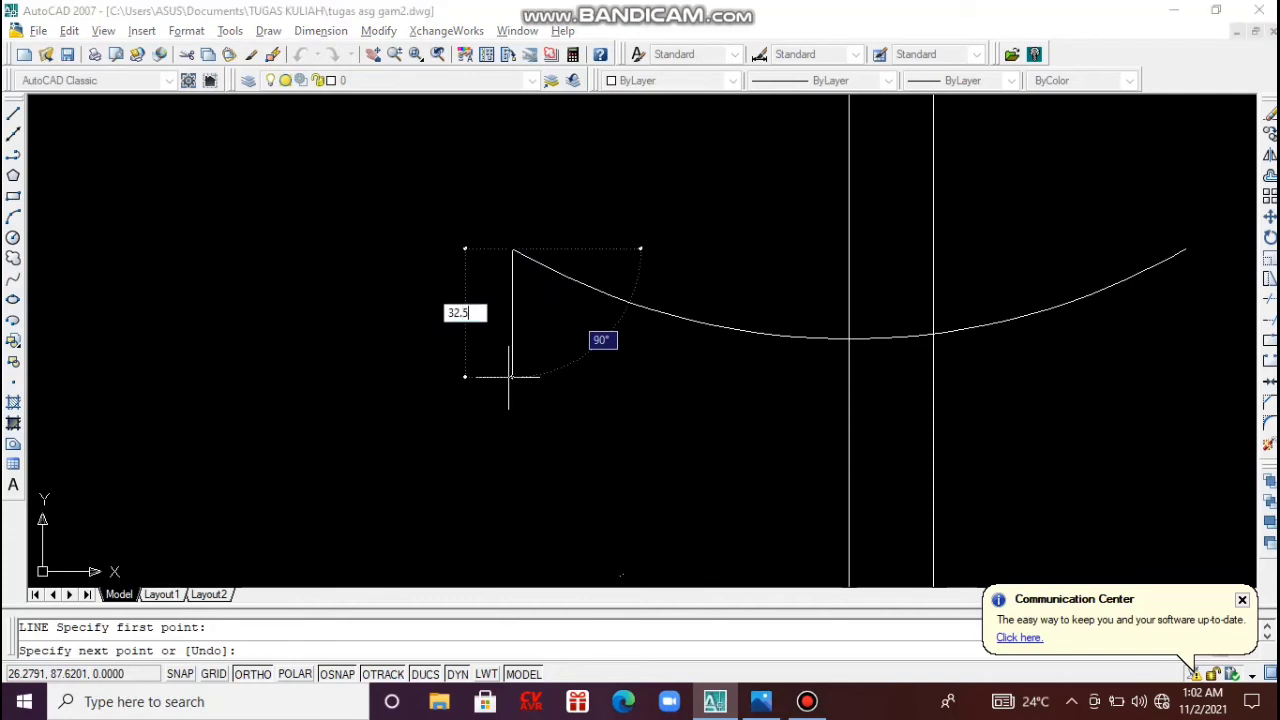
pyautogui.press('Return')
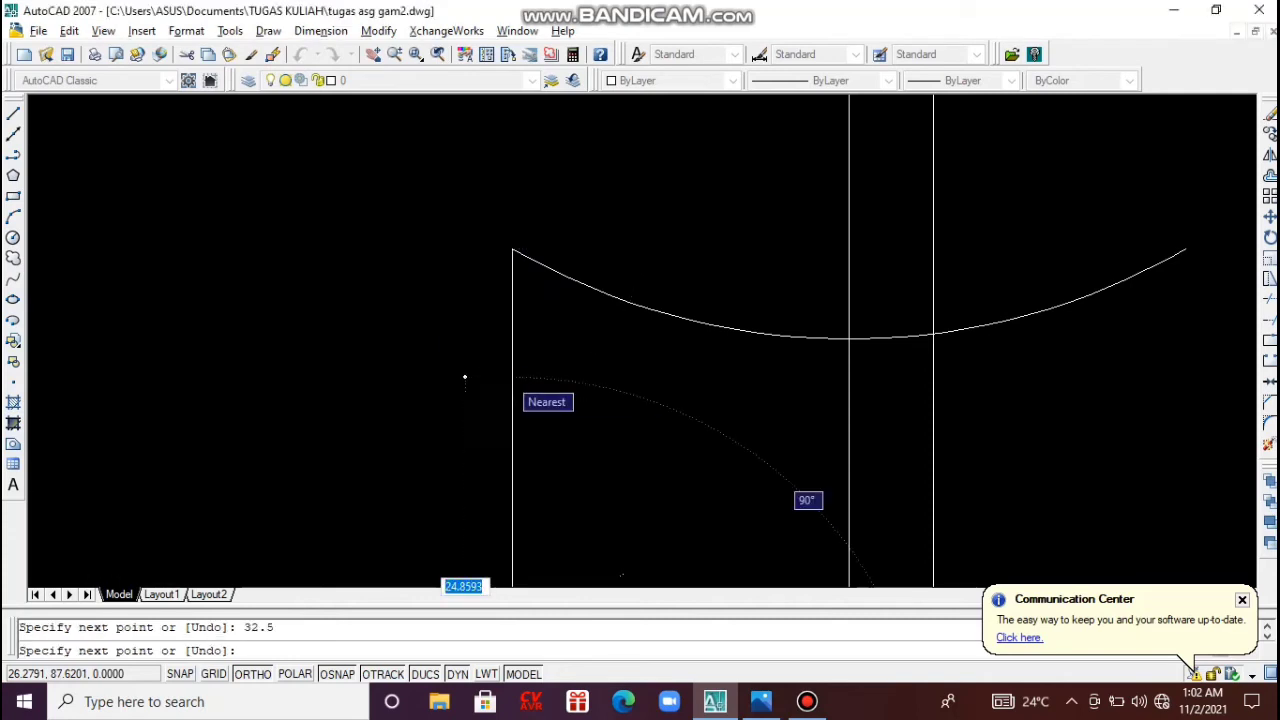
pyautogui.scroll(-3, 524, 404)
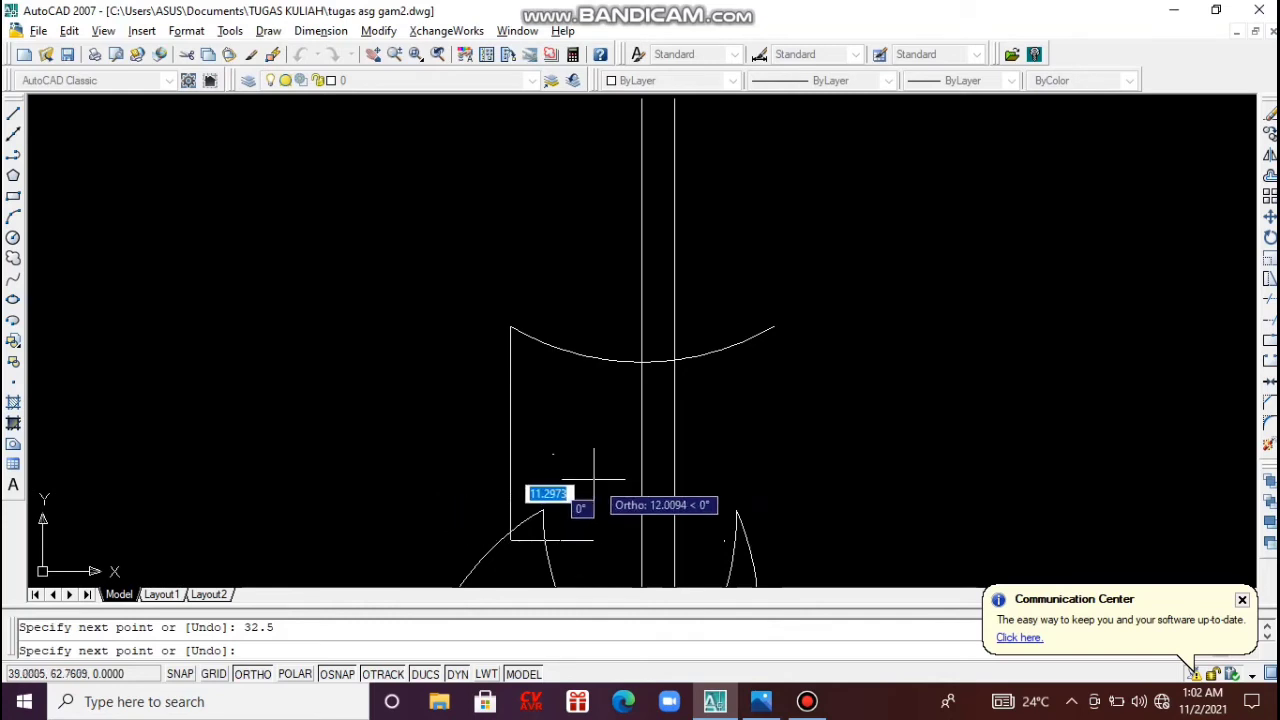
pyautogui.write('32.5')
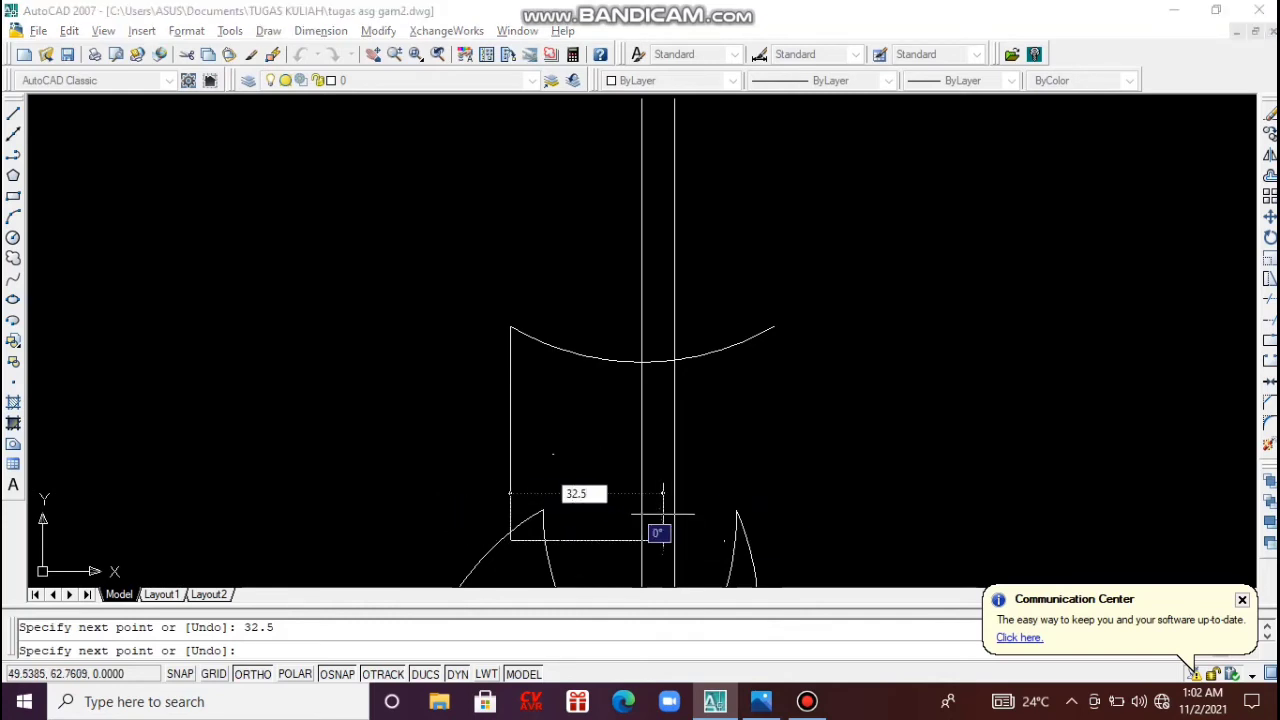
pyautogui.press('Return')
pyautogui.press('Escape')
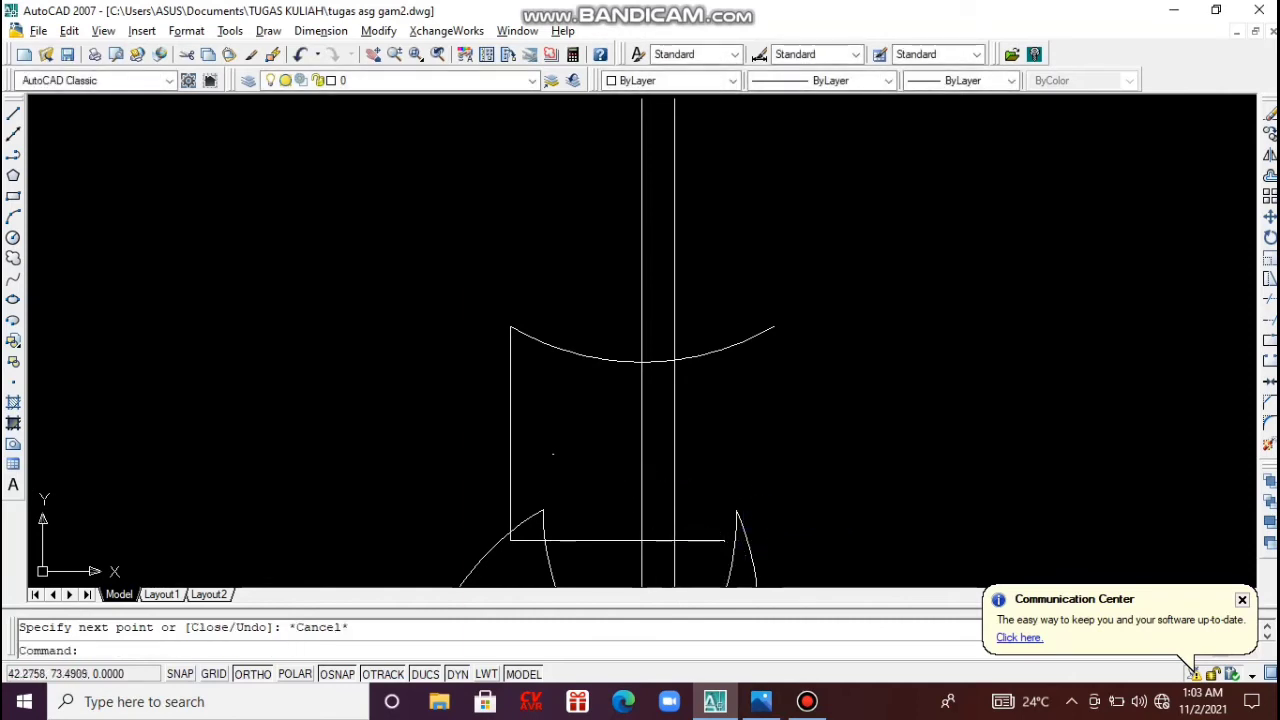
# Fillet the corner between the vertical and horizontal 32.5-unit lines with a radius of 32.5.
pyautogui.write('f')
pyautogui.press('Return')
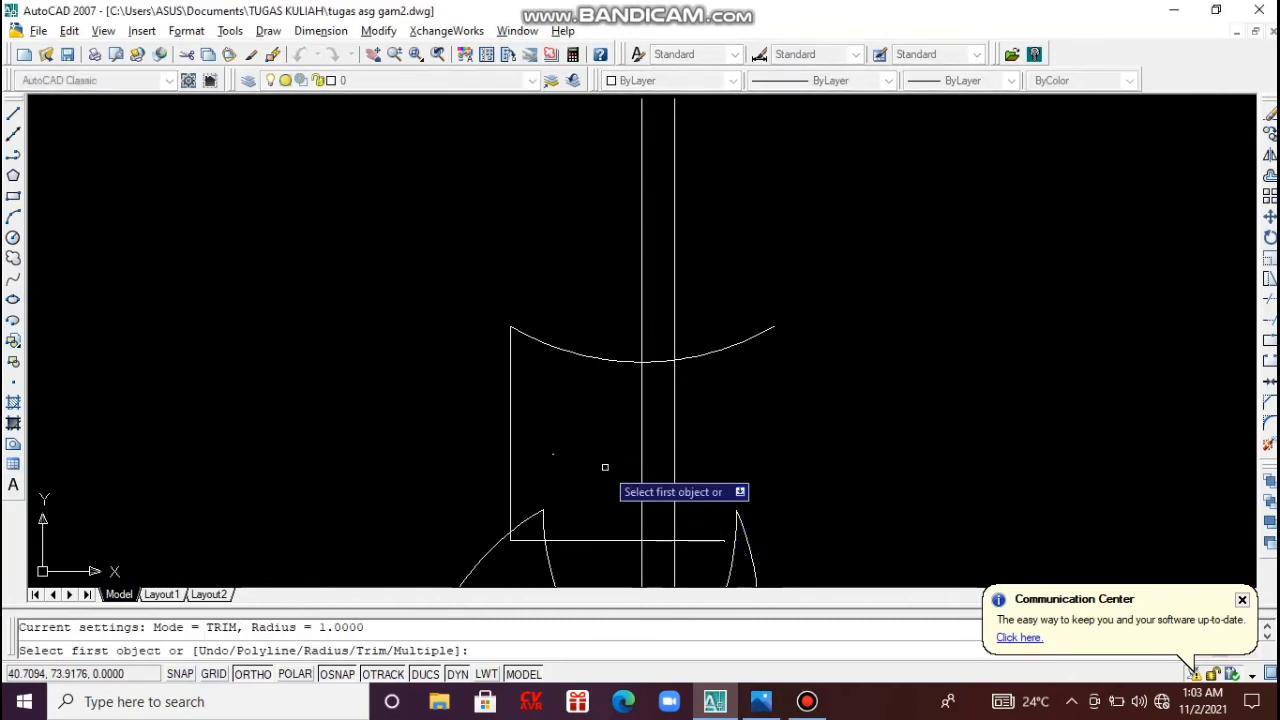
pyautogui.write('r')
pyautogui.press('Return')
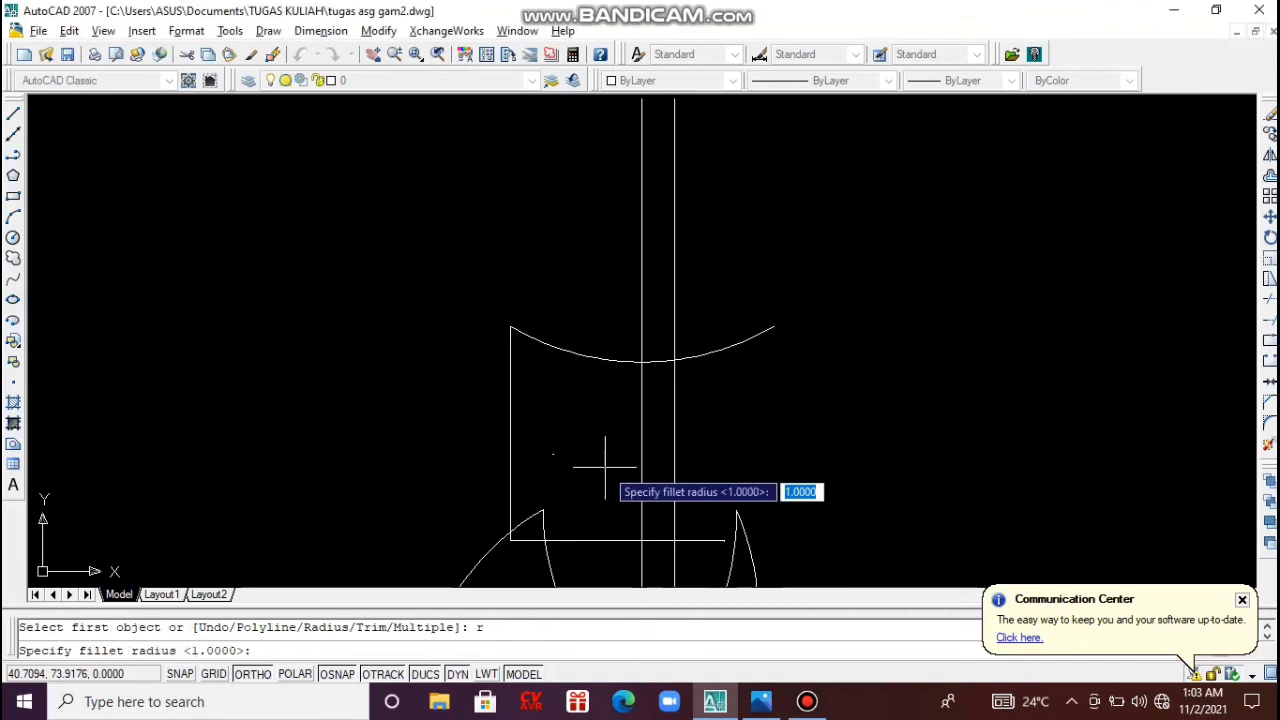
pyautogui.write('2')
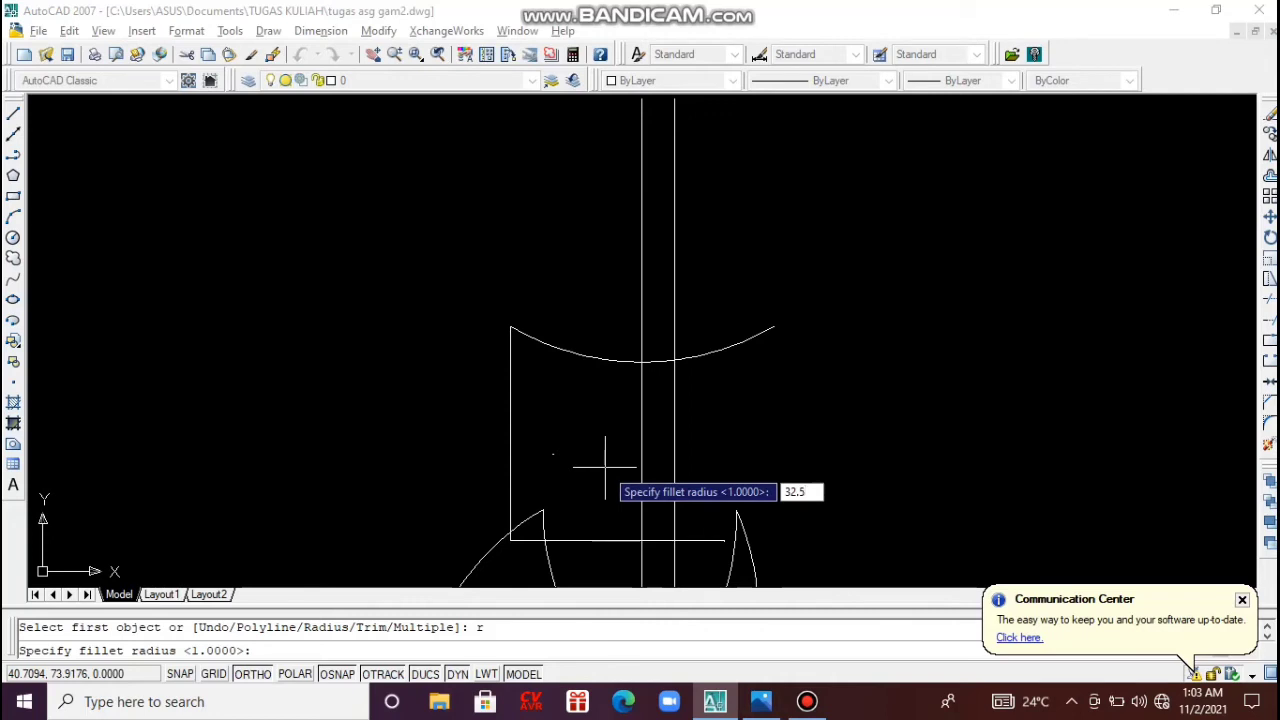
pyautogui.write('.5')
pyautogui.press('Return')
pyautogui.click(574, 541)
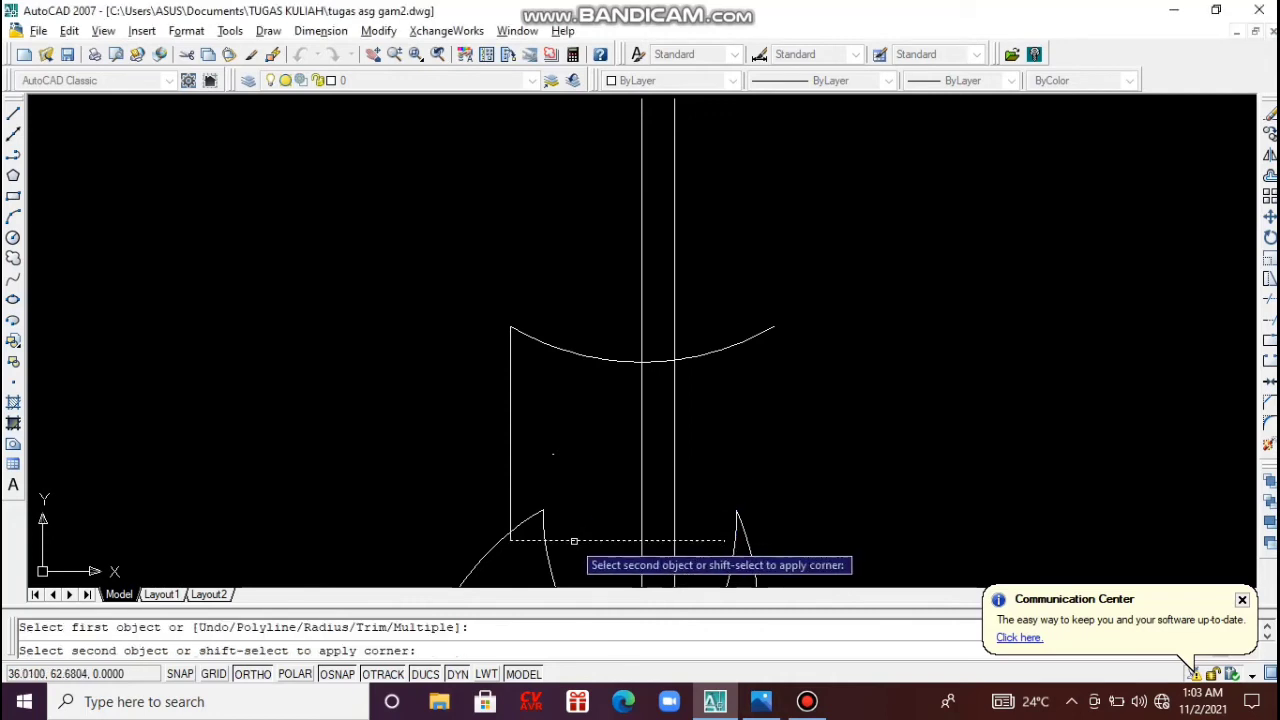
pyautogui.click(510, 473)
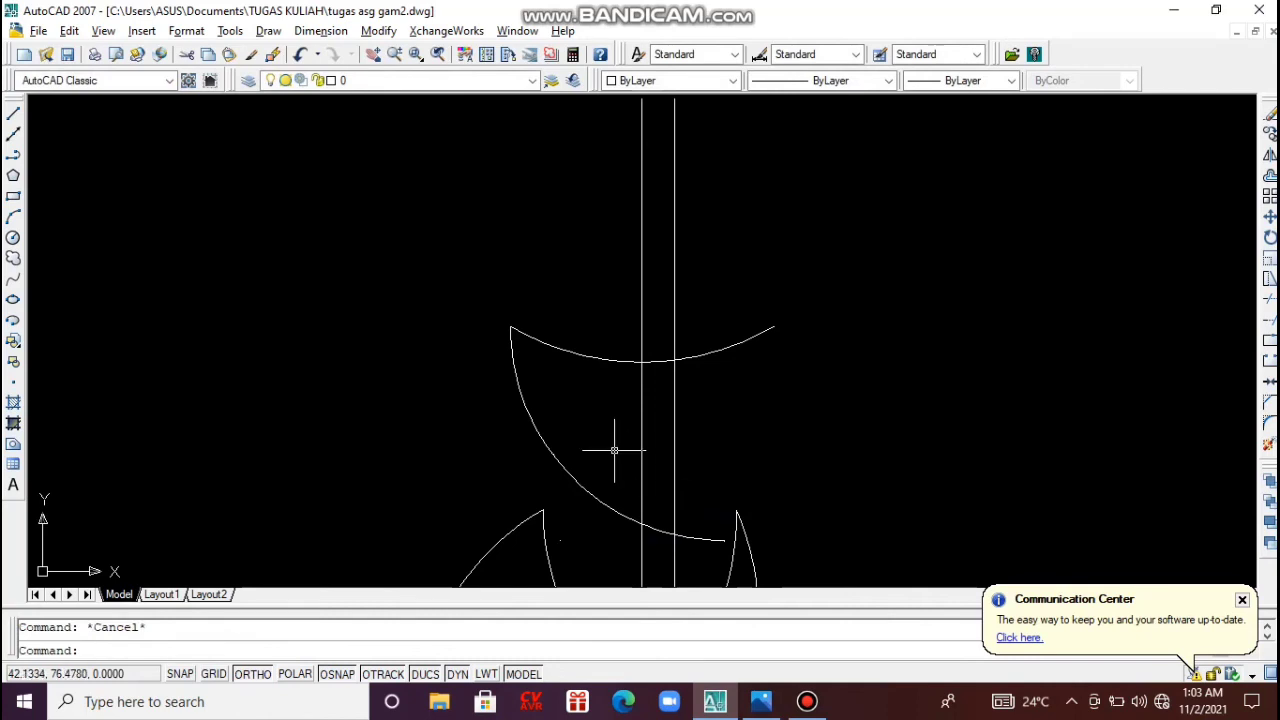
# Mirror the head's left side arc about the vertical centre line through the top arc's midpoint, keeping the original.
pyautogui.write('mi')
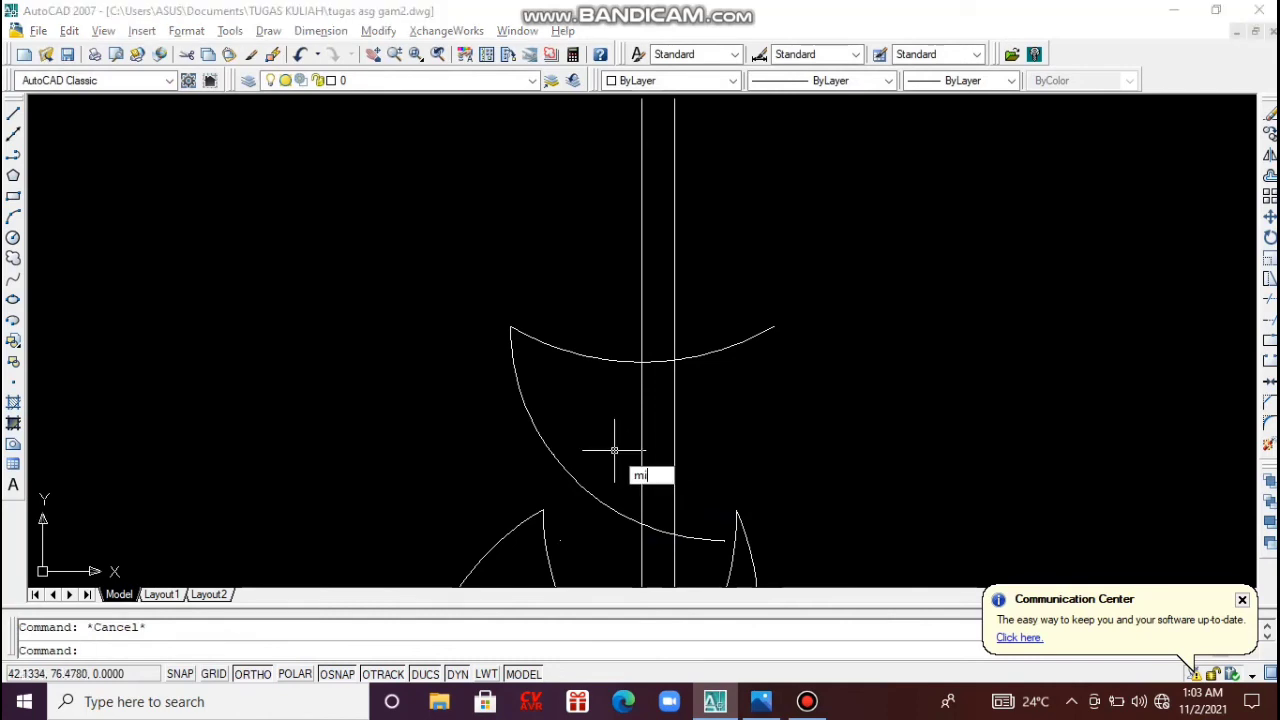
pyautogui.press('Return')
pyautogui.click(562, 464)
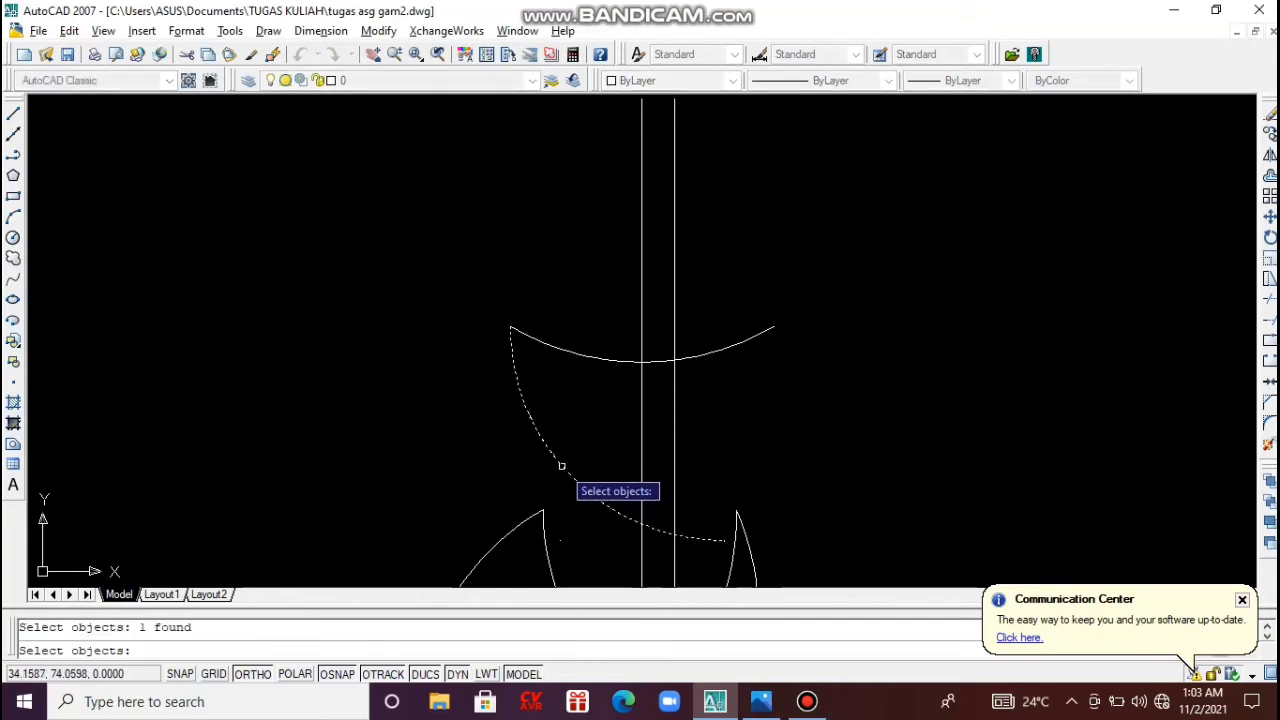
pyautogui.press('Return')
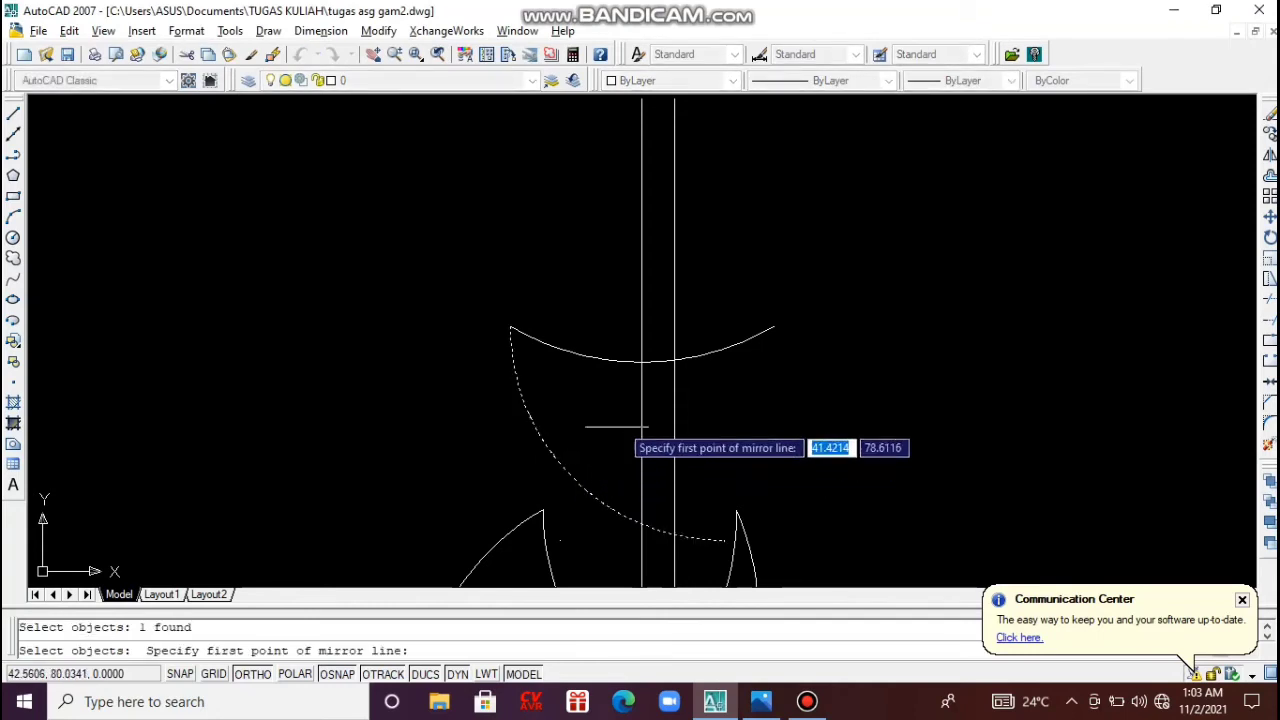
pyautogui.click(641, 362)
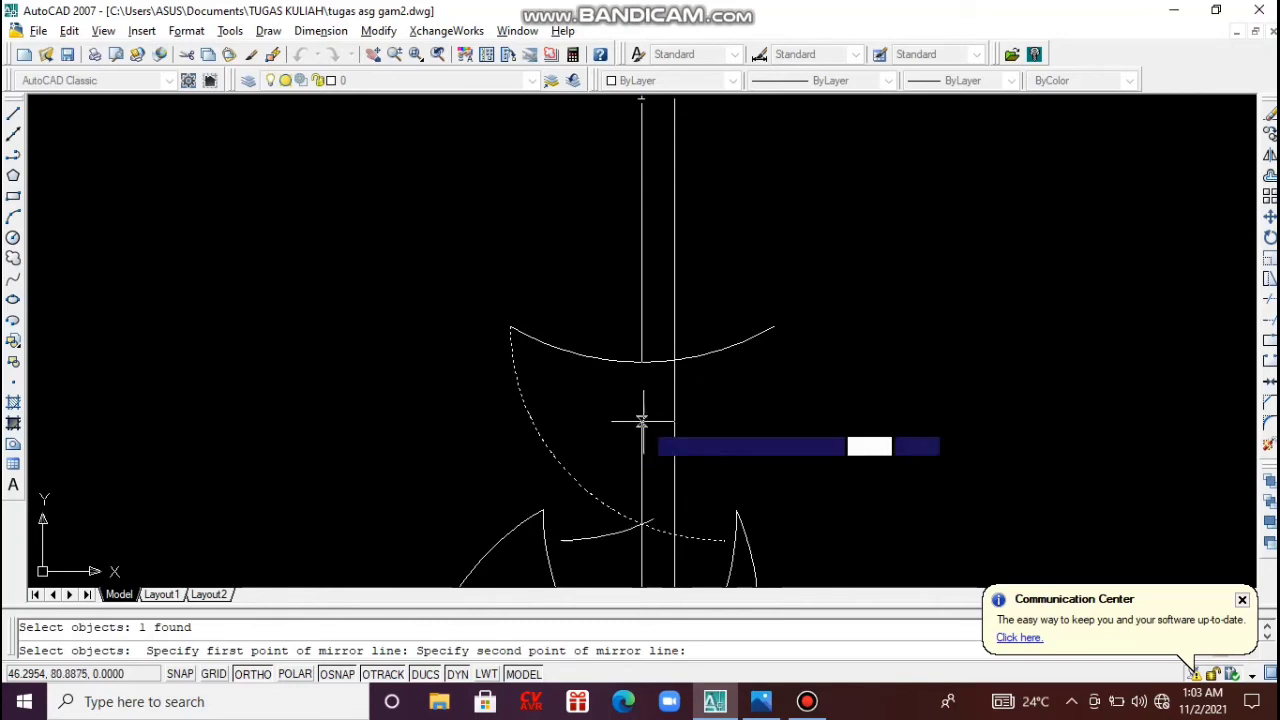
pyautogui.press('F8')
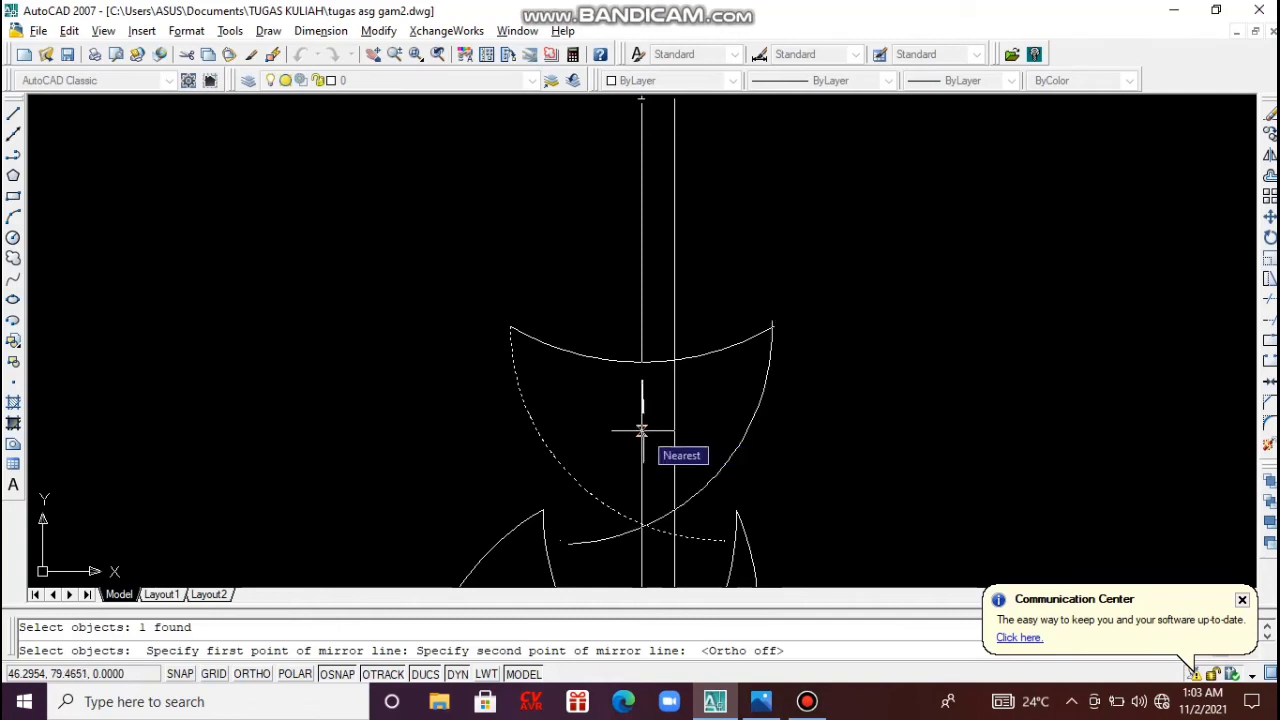
pyautogui.press('F8')
pyautogui.click(642, 431)
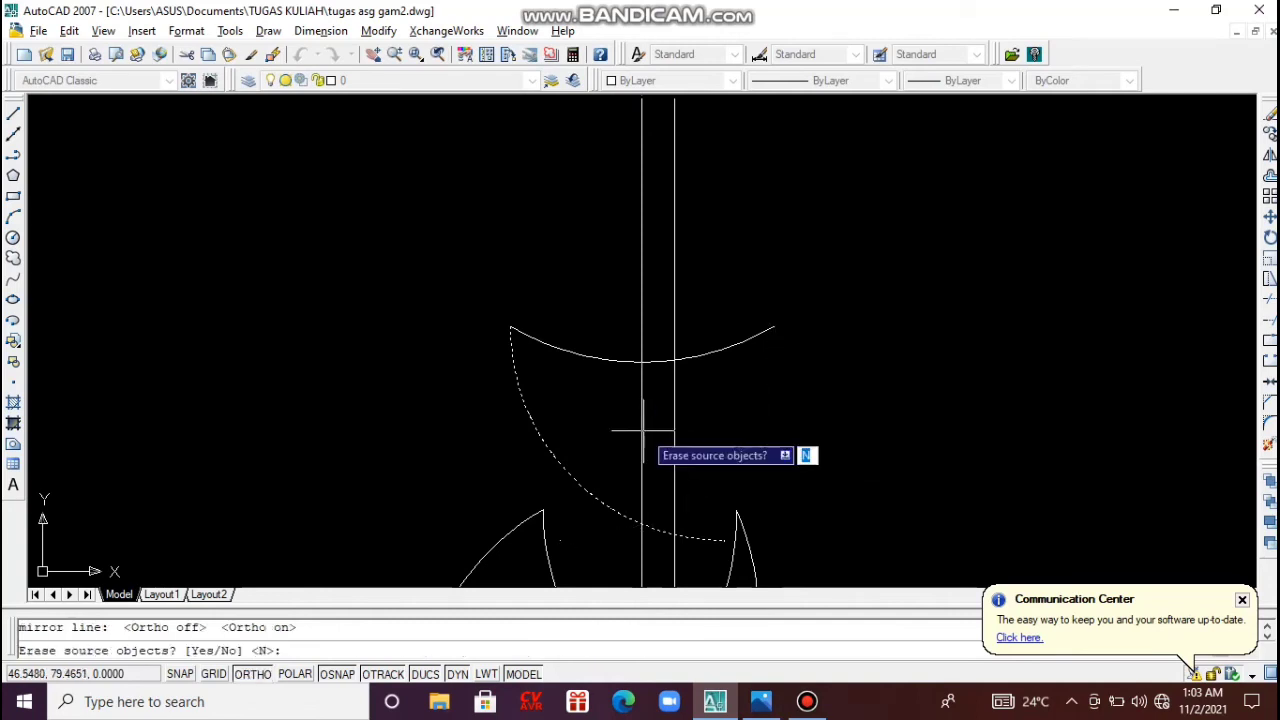
pyautogui.press('Return')
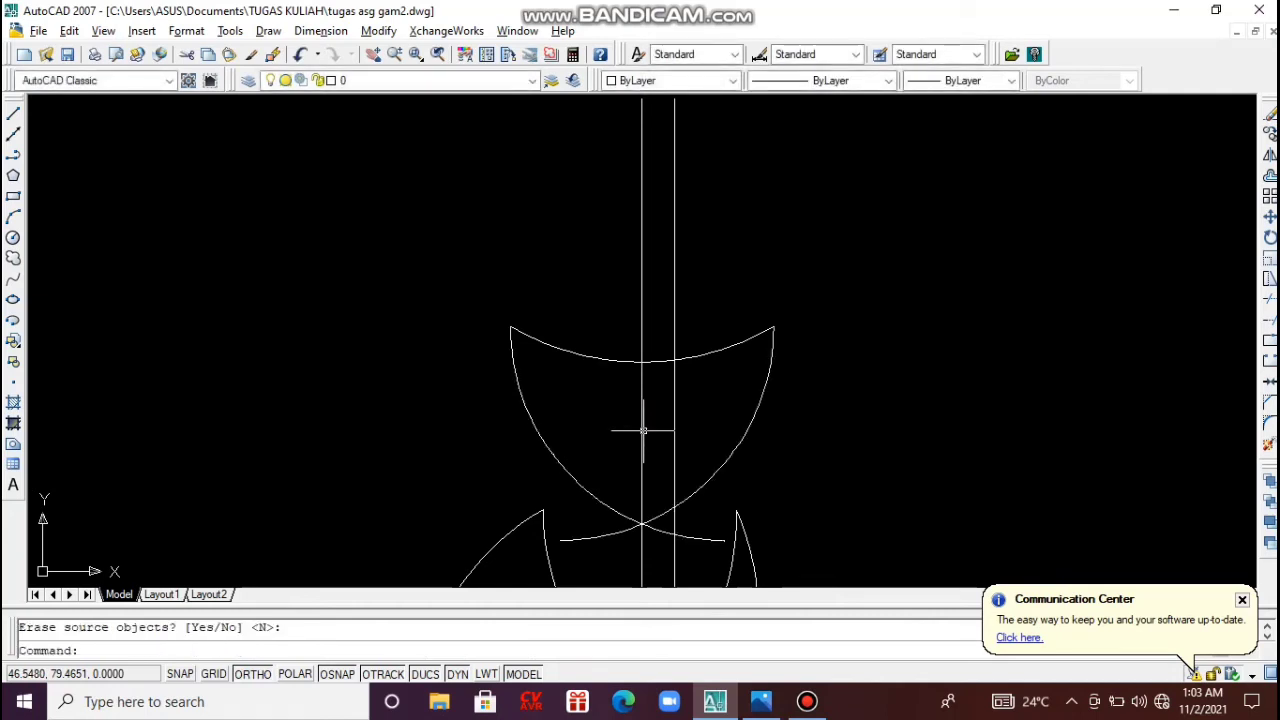
# Review the whole figure and check the head's lower dimensions in the Ex2 b.png reference in Photos.
pyautogui.scroll(2, 868, 450)
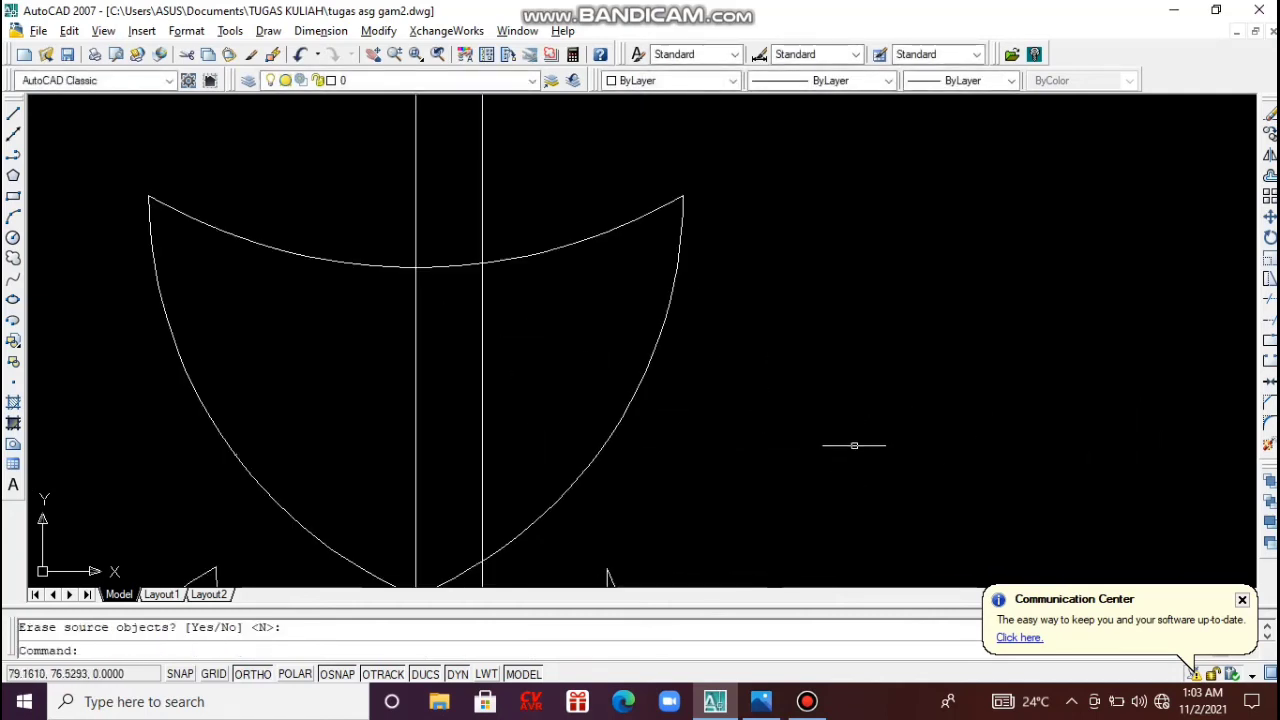
pyautogui.scroll(-1, 827, 363)
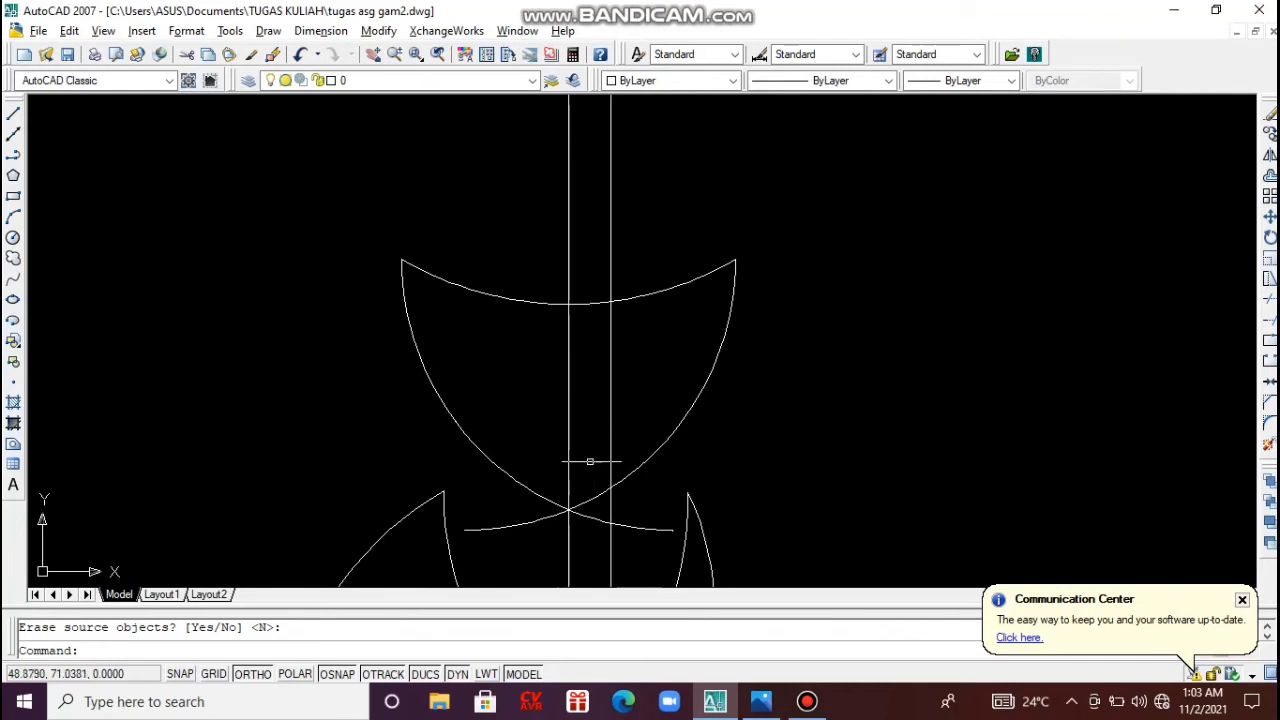
pyautogui.scroll(-1, 555, 464)
pyautogui.scroll(-1, 451, 505)
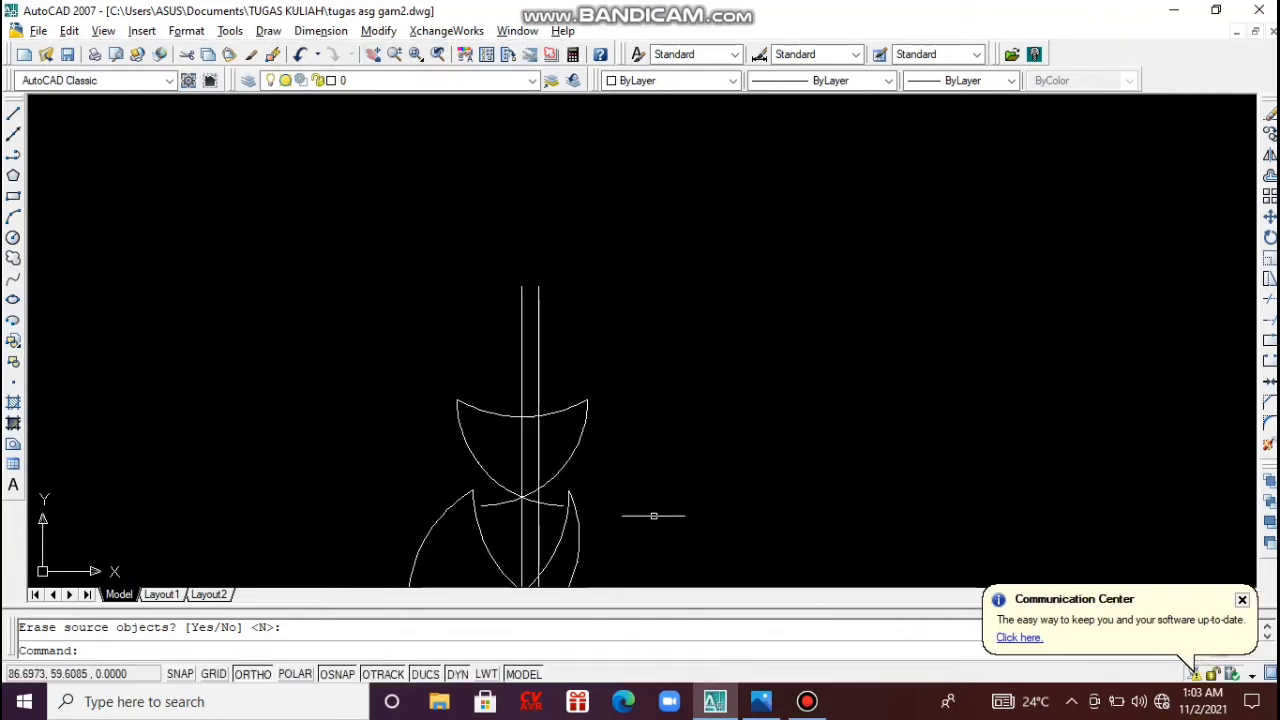
pyautogui.click(373, 54)
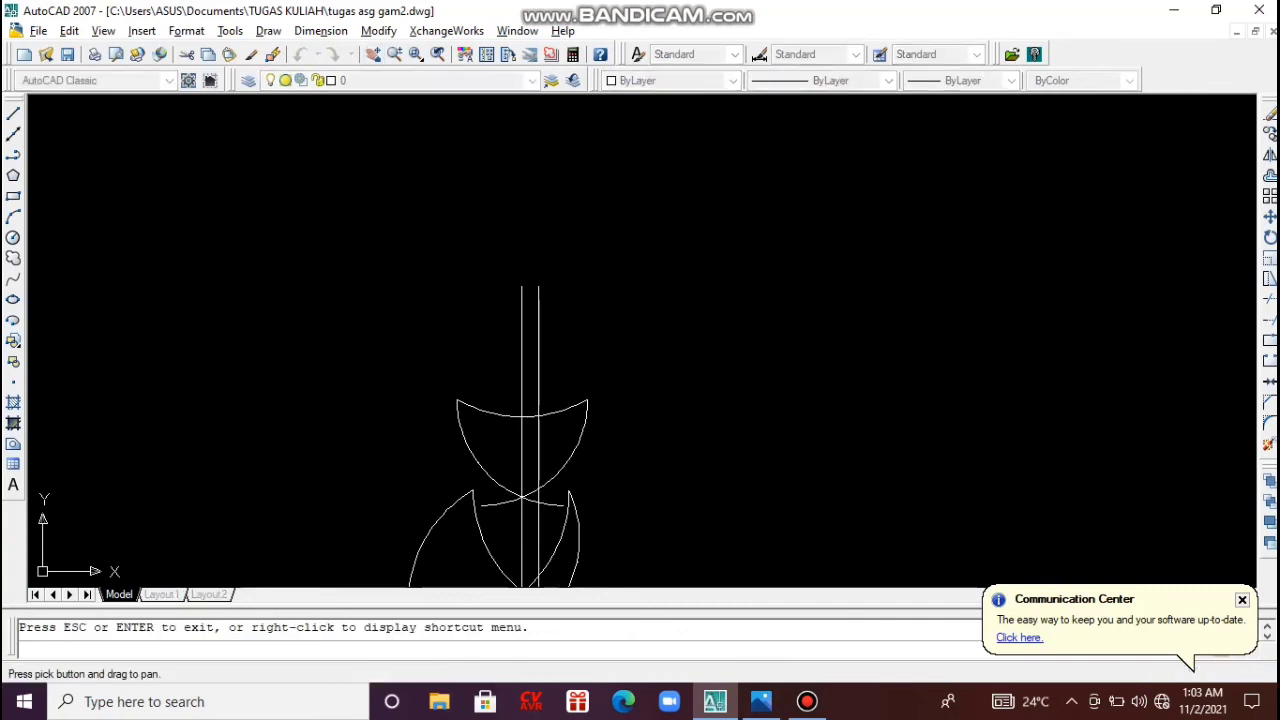
pyautogui.moveTo(480, 450)
pyautogui.mouseDown()
pyautogui.moveTo(552, 359)
pyautogui.moveTo(554, 214)
pyautogui.moveTo(543, 302)
pyautogui.mouseUp()
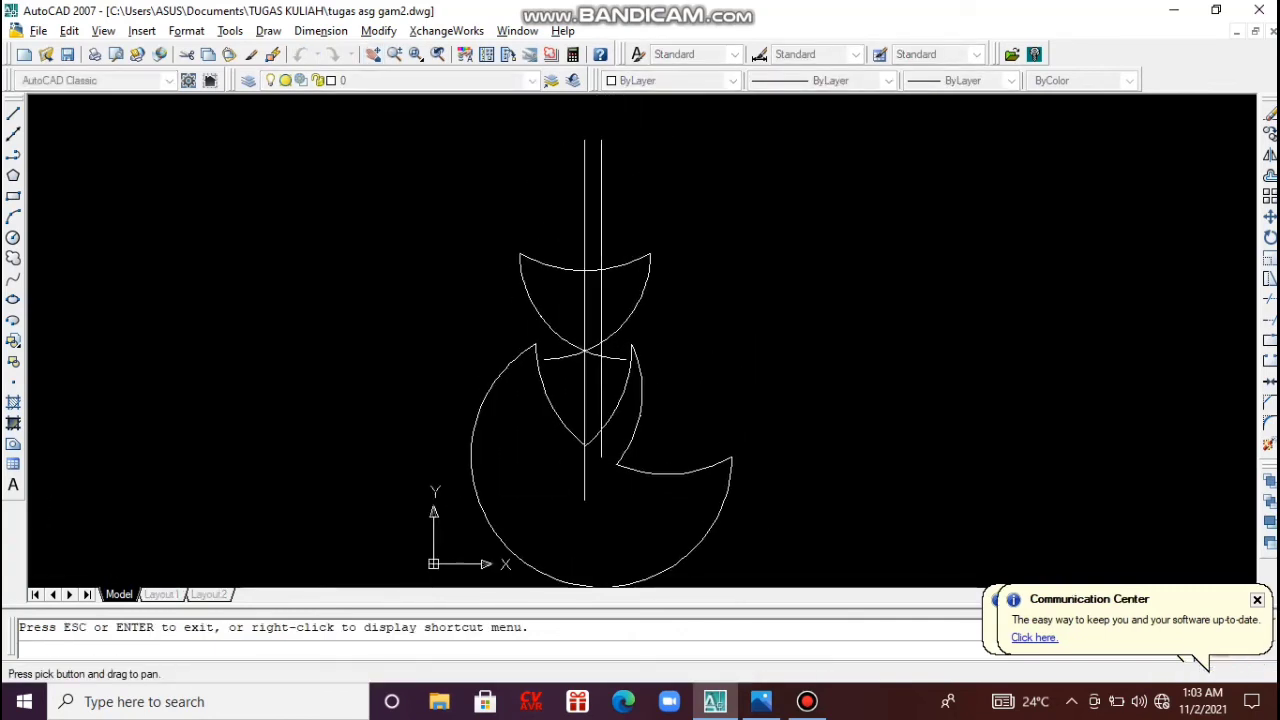
pyautogui.press('Escape')
pyautogui.hotkey('alt', 'Tab')
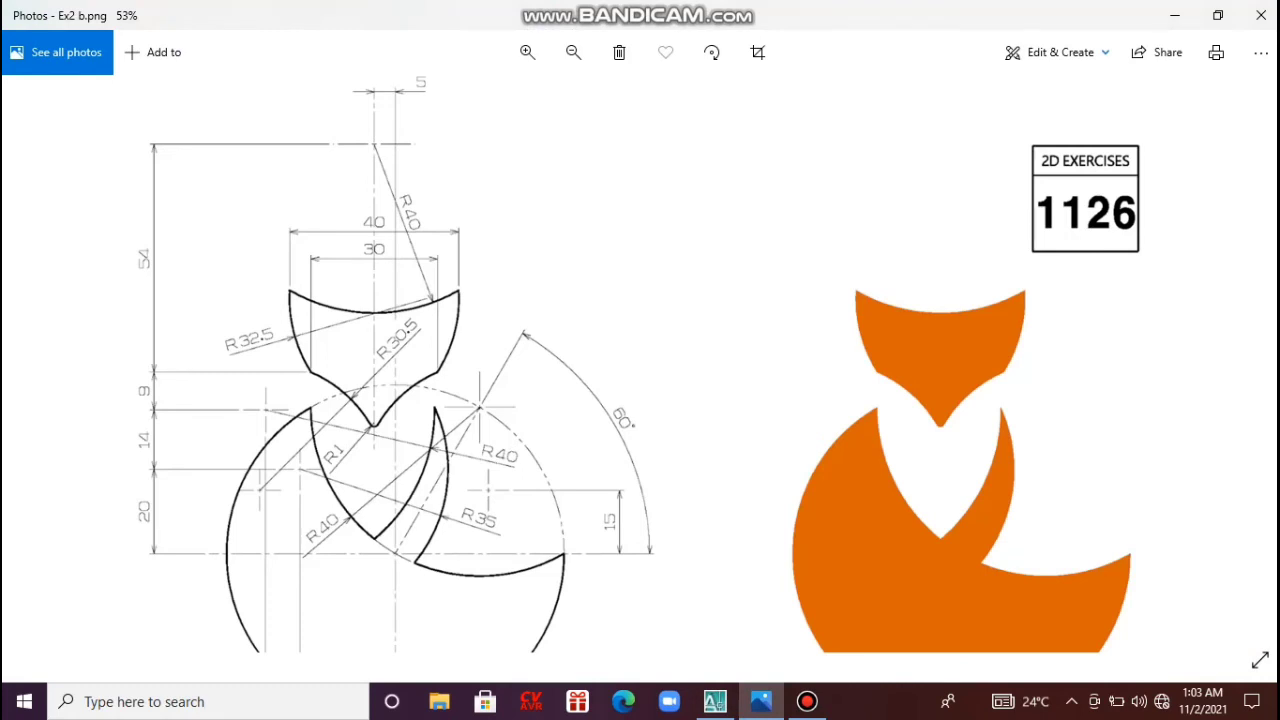
pyautogui.hotkey('alt', 'Tab')
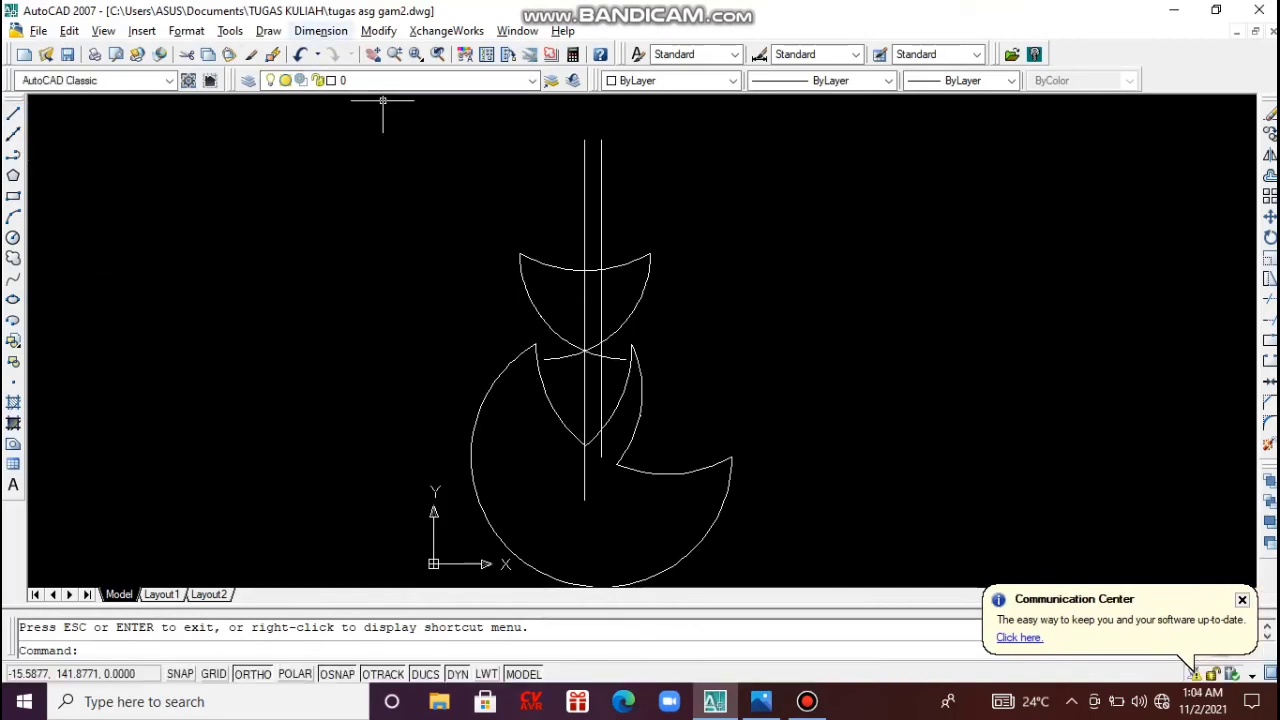
# Place a vertical linear dimension of 9 units upward from beside the body's left tip, with the dimension line to its left.
pyautogui.click(320, 30)
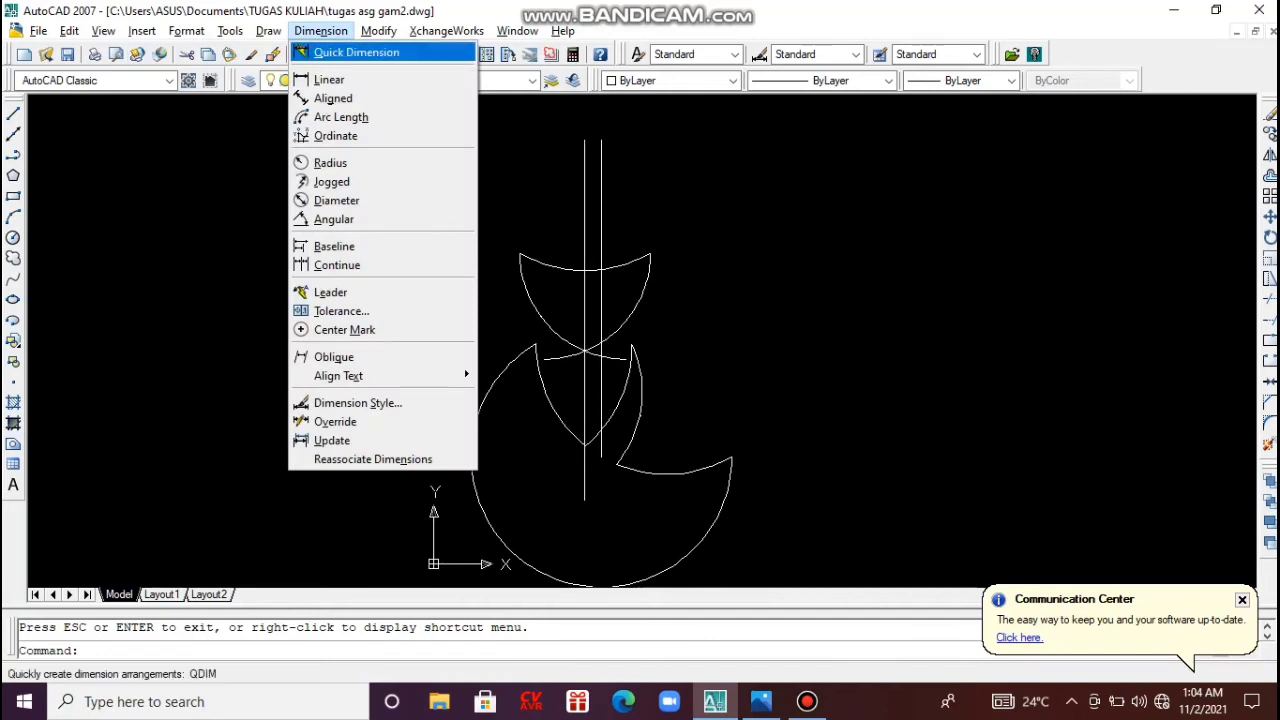
pyautogui.click(329, 79)
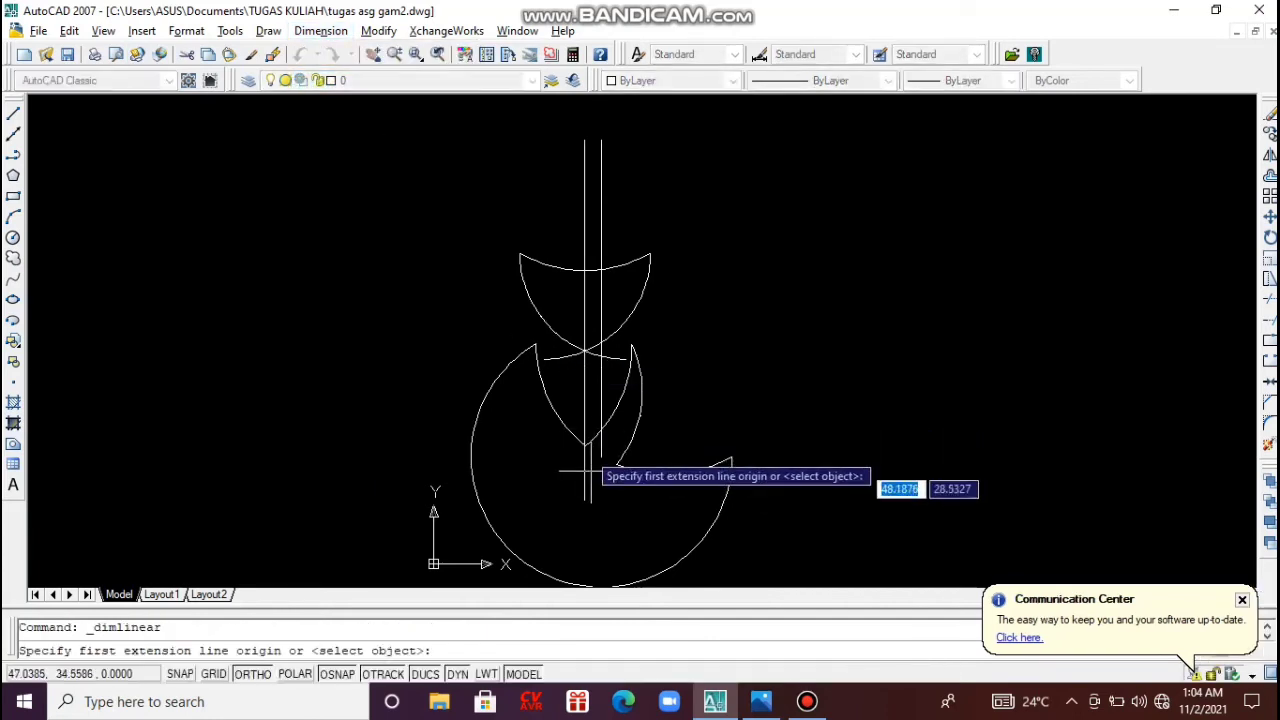
pyautogui.click(501, 346)
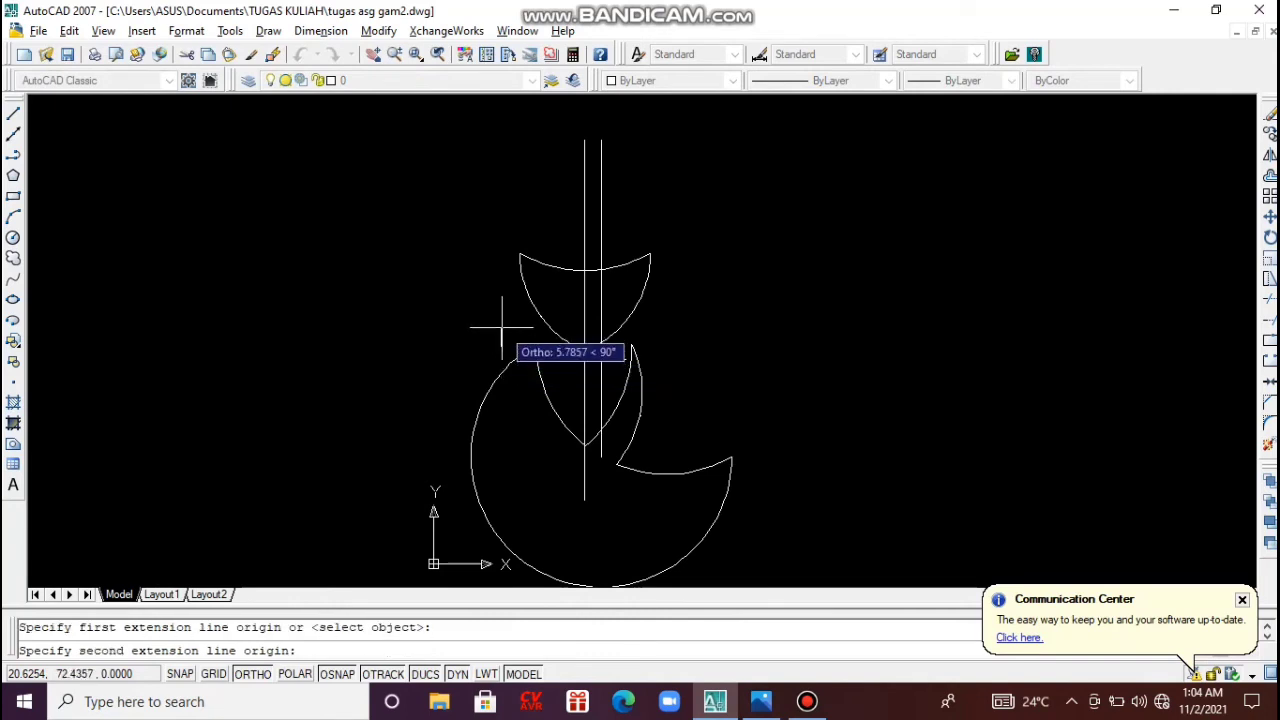
pyautogui.write('9')
pyautogui.press('Return')
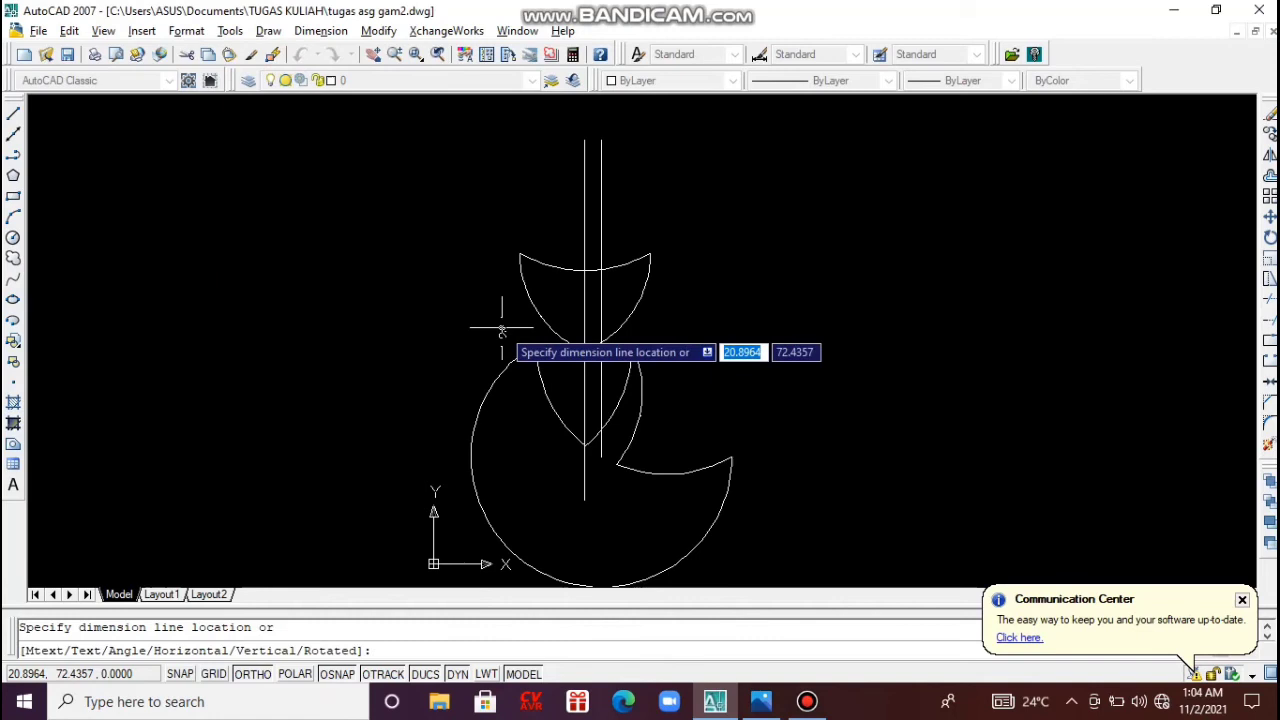
pyautogui.click(421, 330)
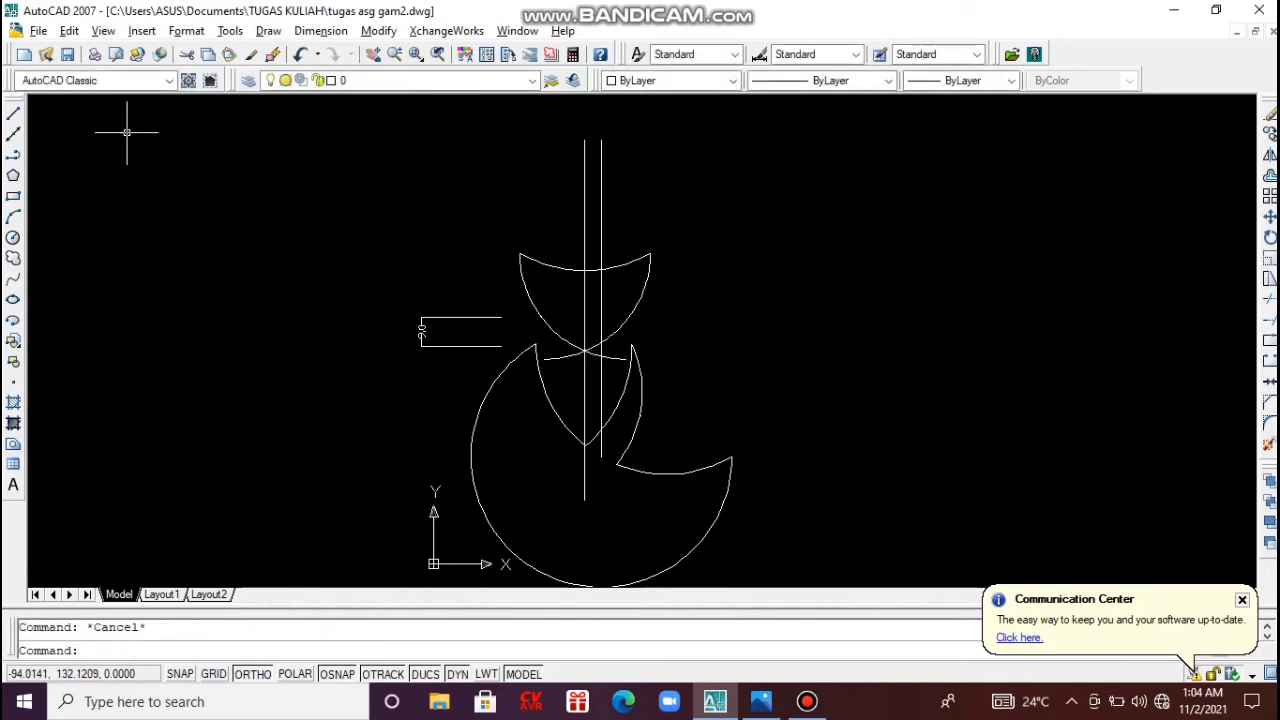
pyautogui.click(13, 113)
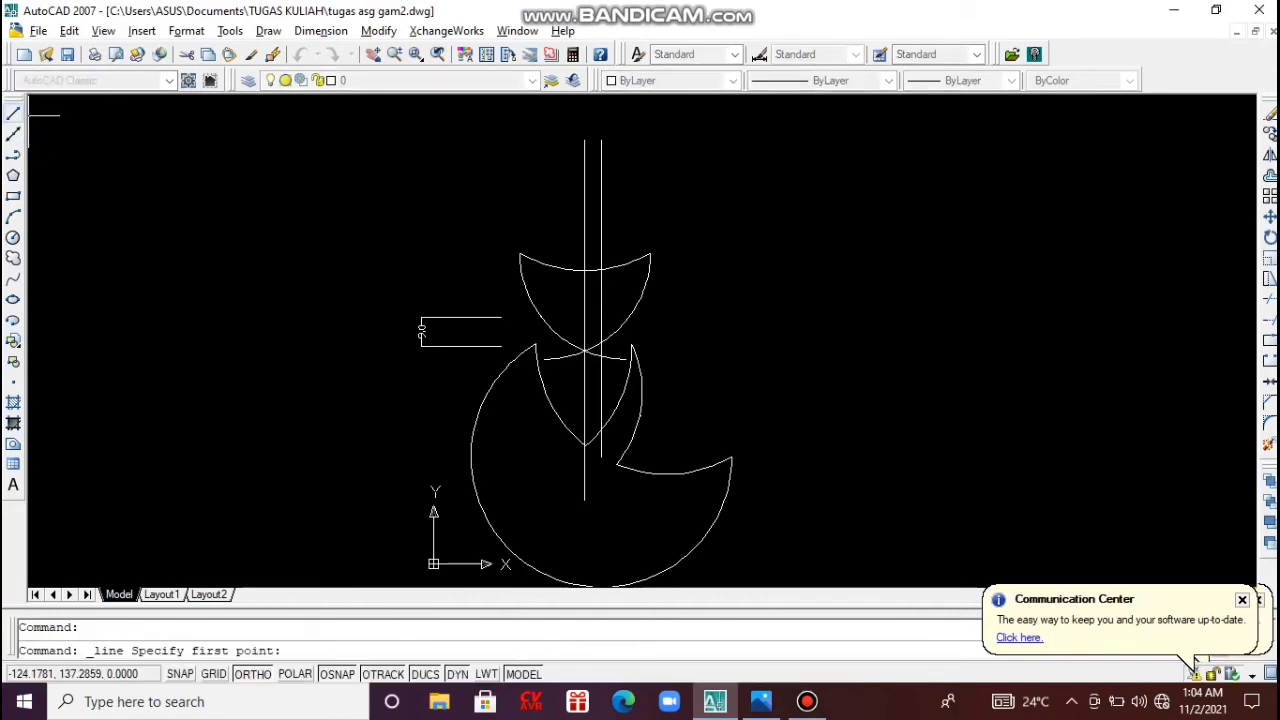
pyautogui.scroll(2, 585, 352)
pyautogui.scroll(2, 585, 352)
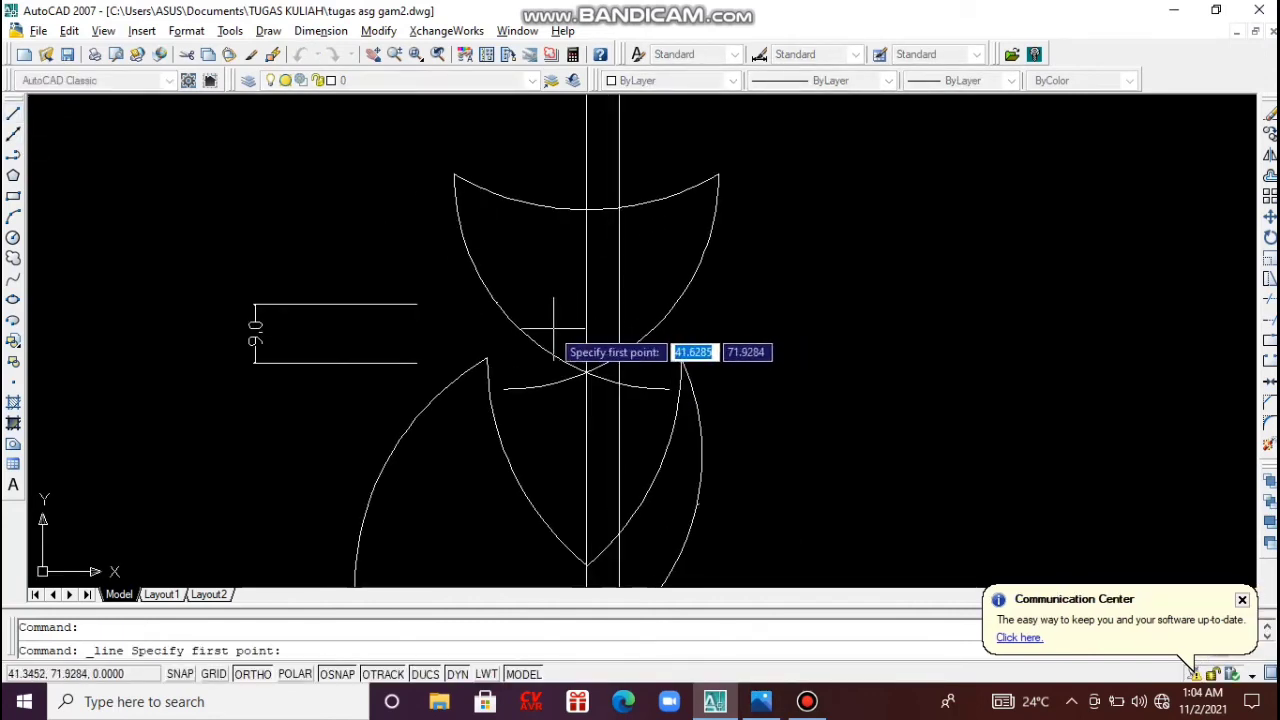
pyautogui.press('Escape')
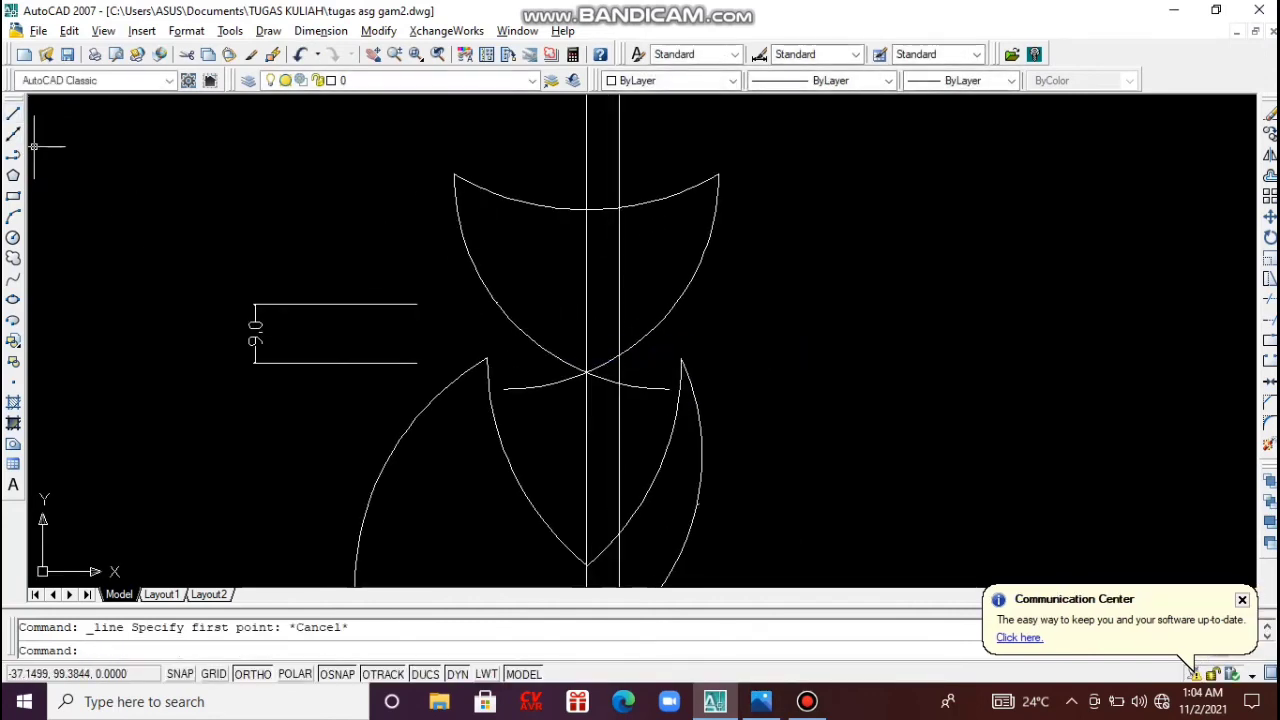
# Stretch the upper extension line of the 9-unit dimension rightward to the head's vertical centre line.
pyautogui.click(329, 324)
pyautogui.press('Escape')
pyautogui.click(316, 305)
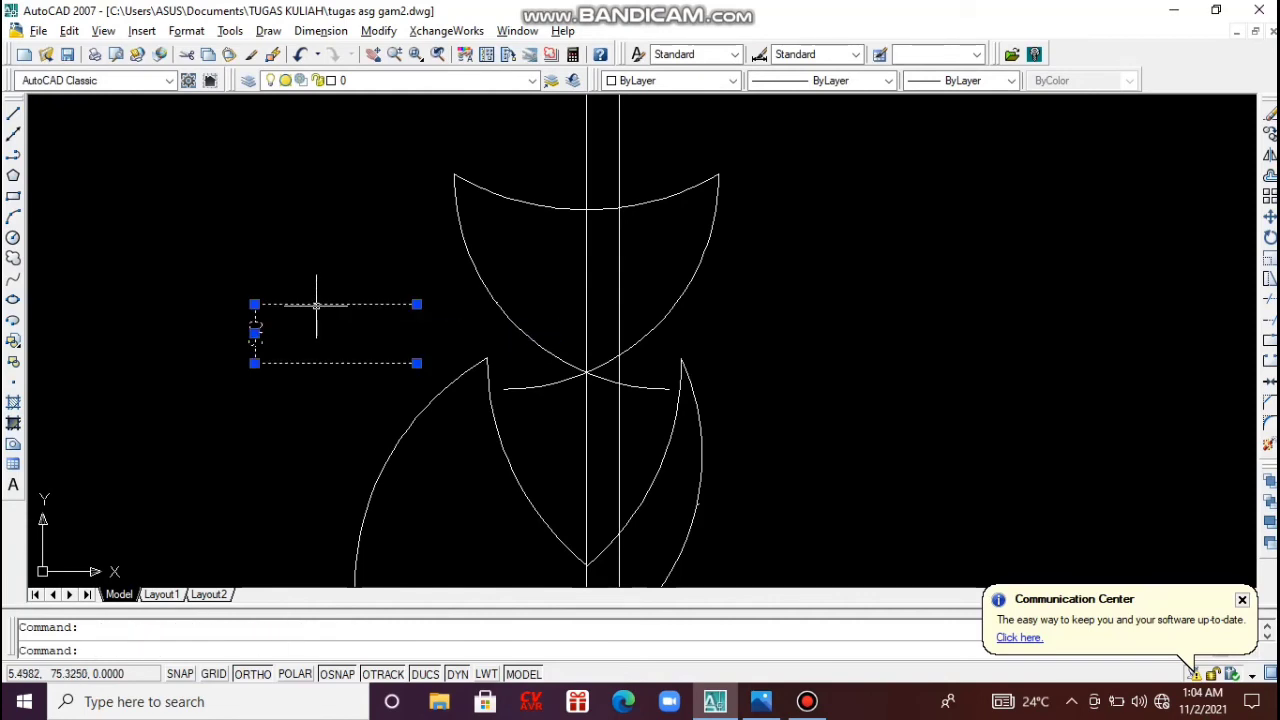
pyautogui.click(416, 304)
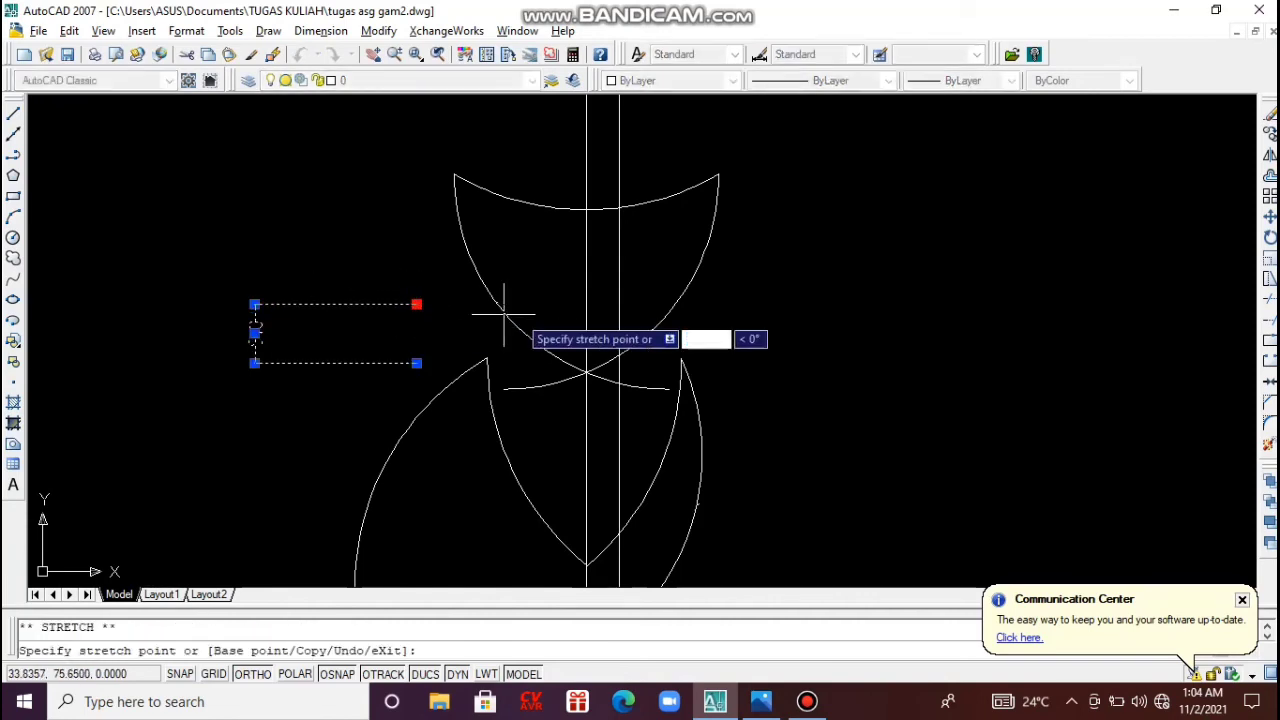
pyautogui.click(586, 306)
pyautogui.press('Escape')
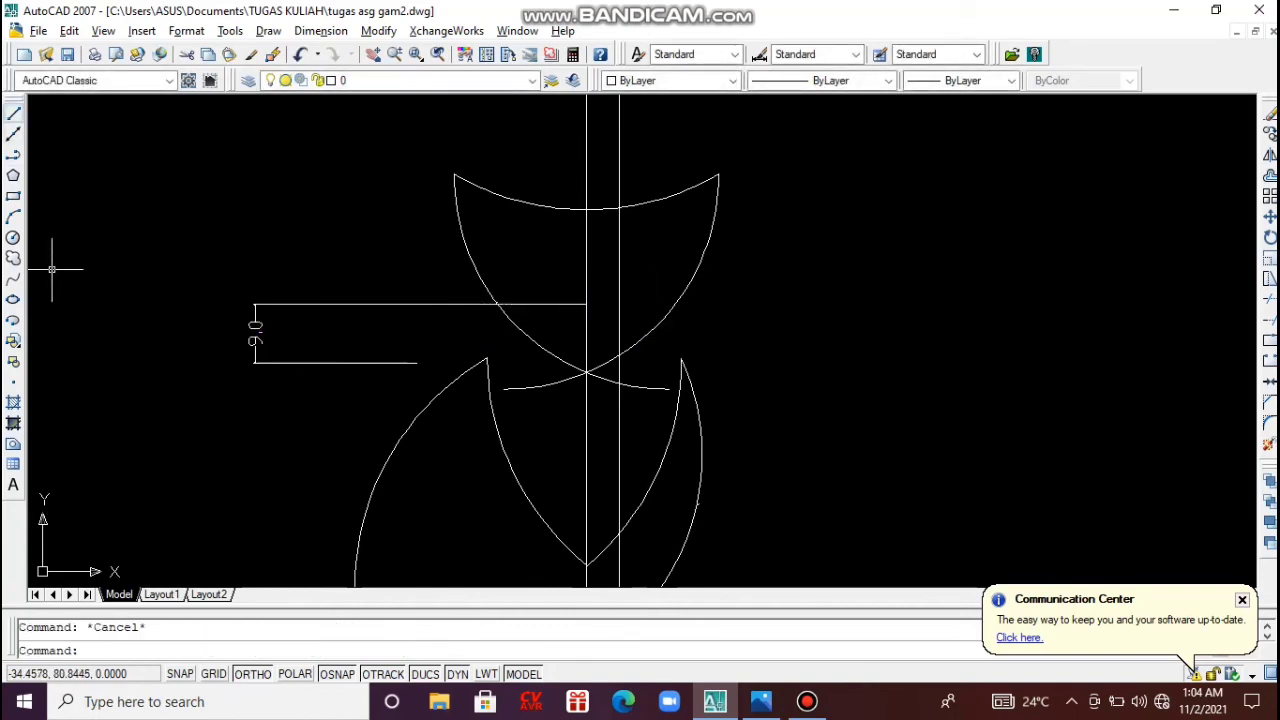
# Draw a 15-unit horizontal line leftward from the centre line along the 9-unit dimension's upper extension line.
pyautogui.click(13, 113)
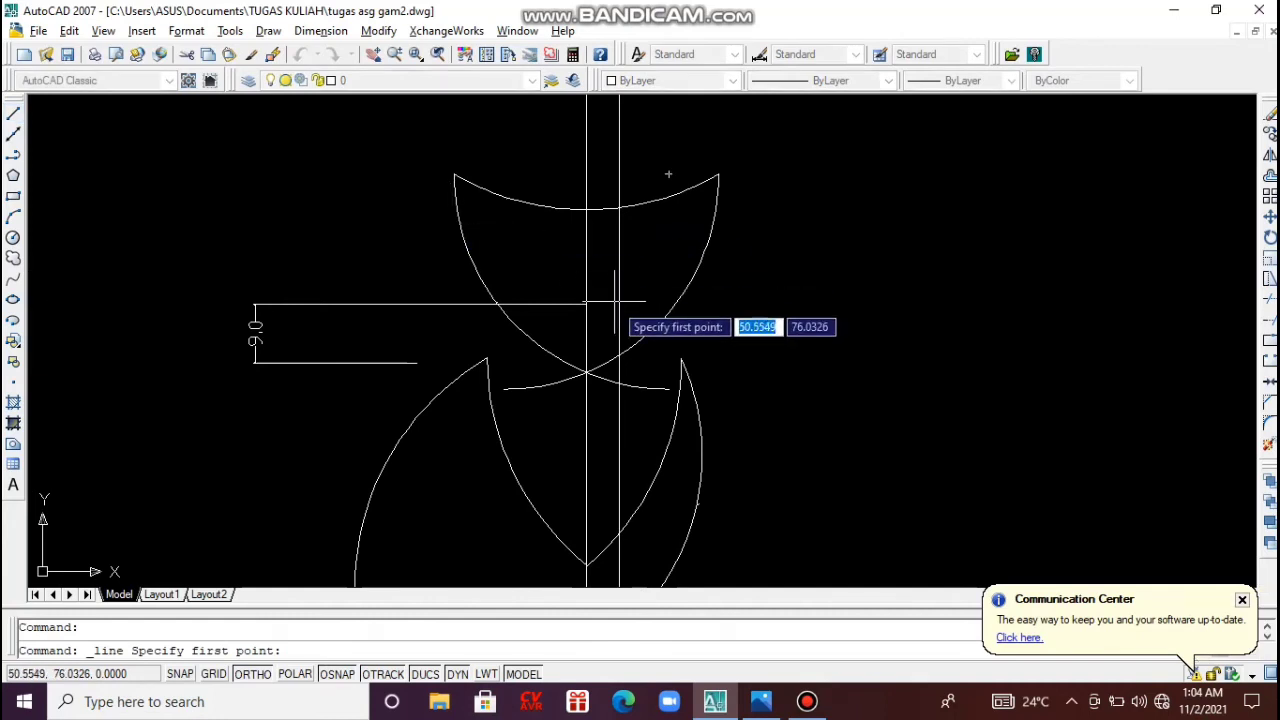
pyautogui.scroll(3, 586, 300)
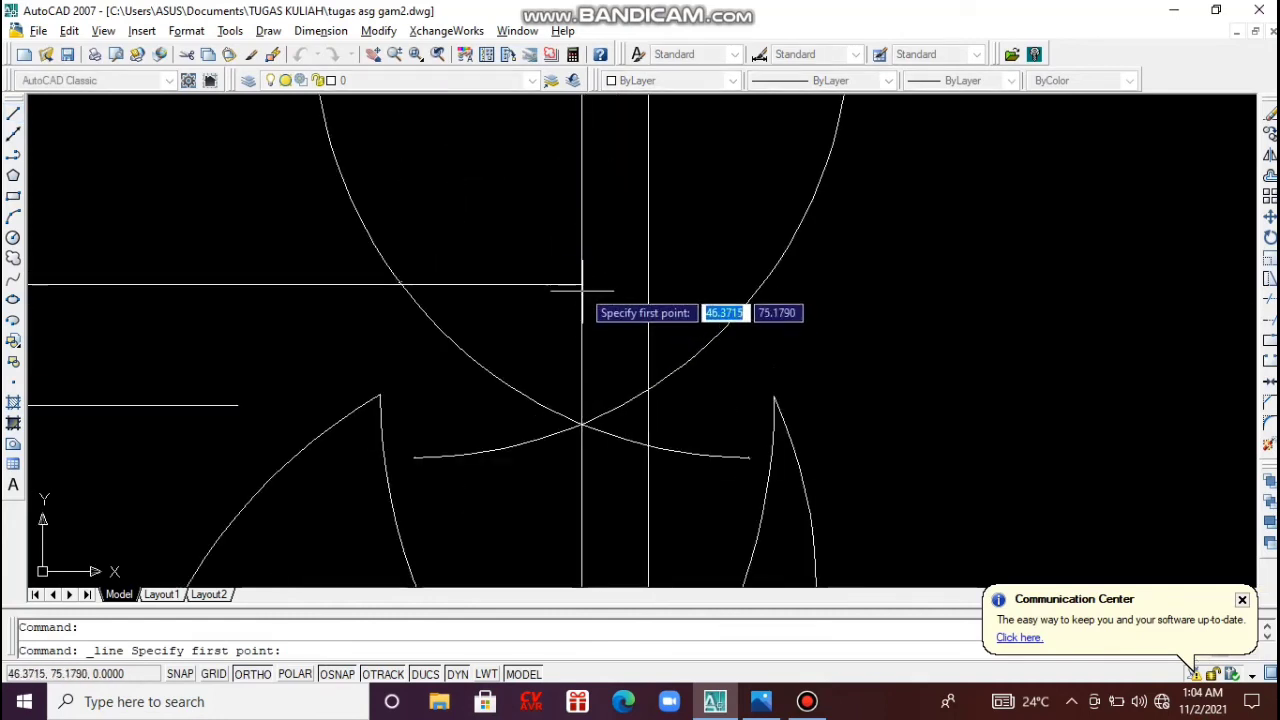
pyautogui.scroll(3, 581, 285)
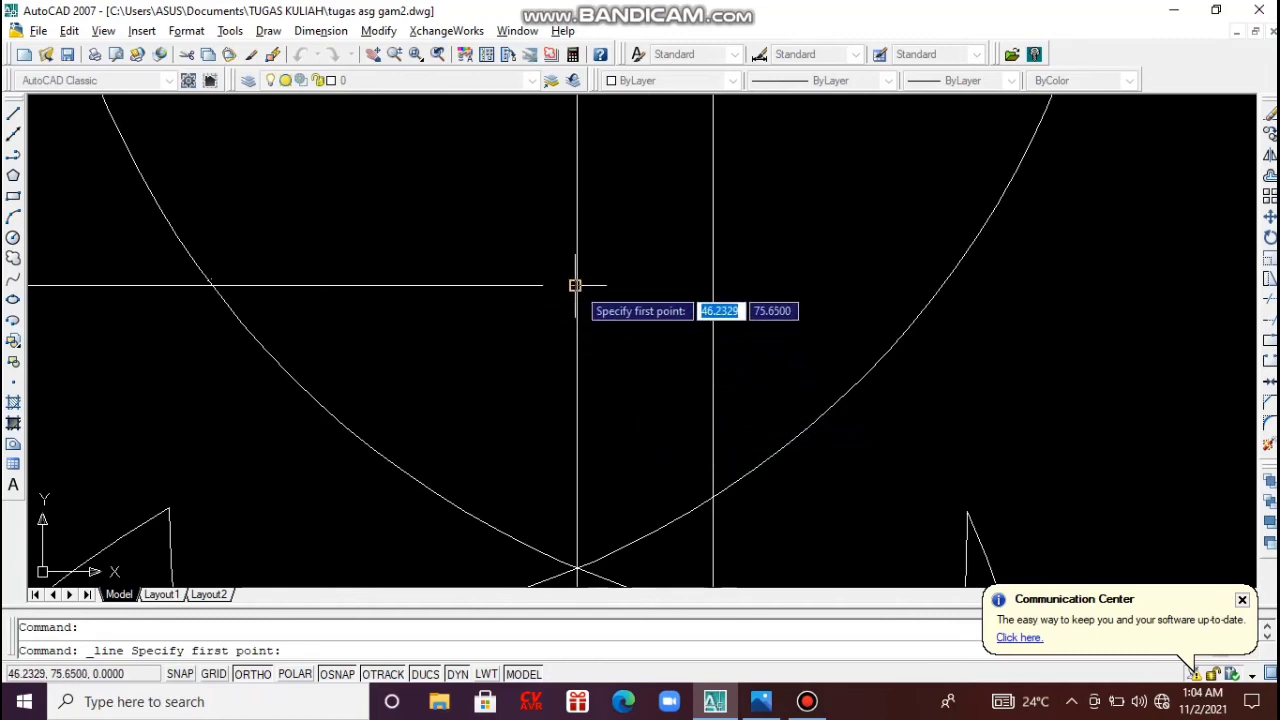
pyautogui.click(575, 285)
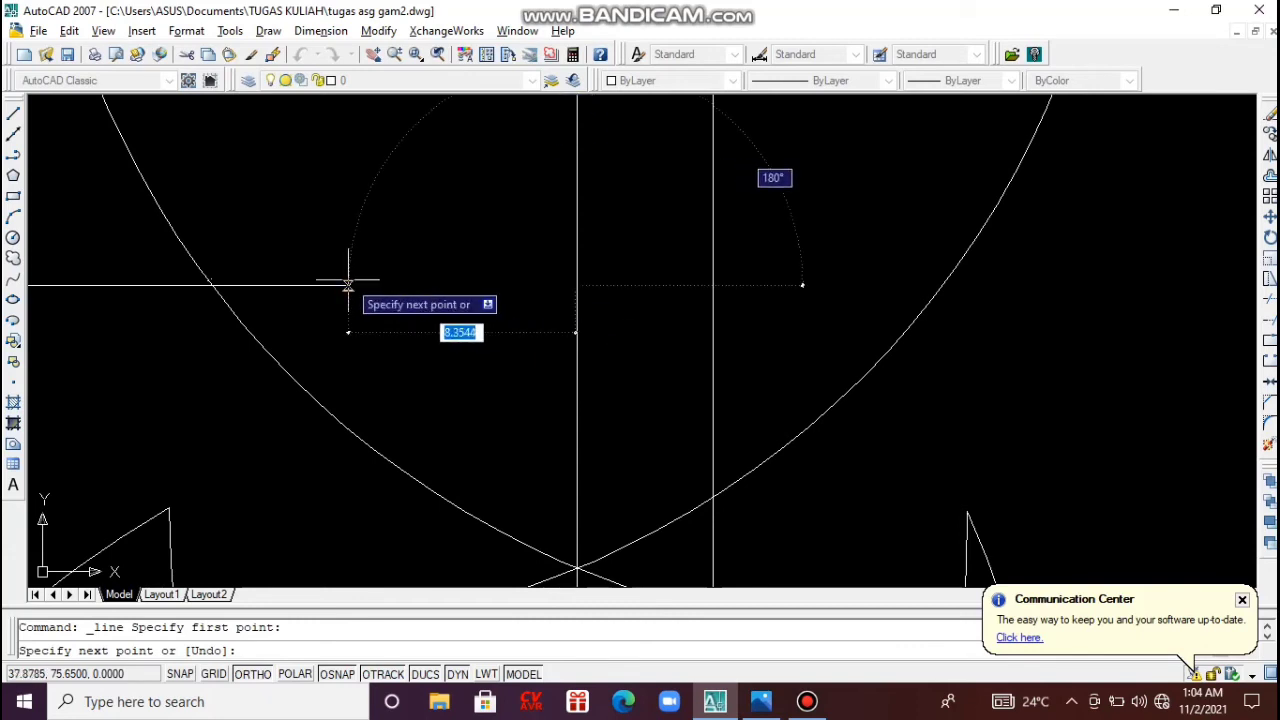
pyautogui.write('1')
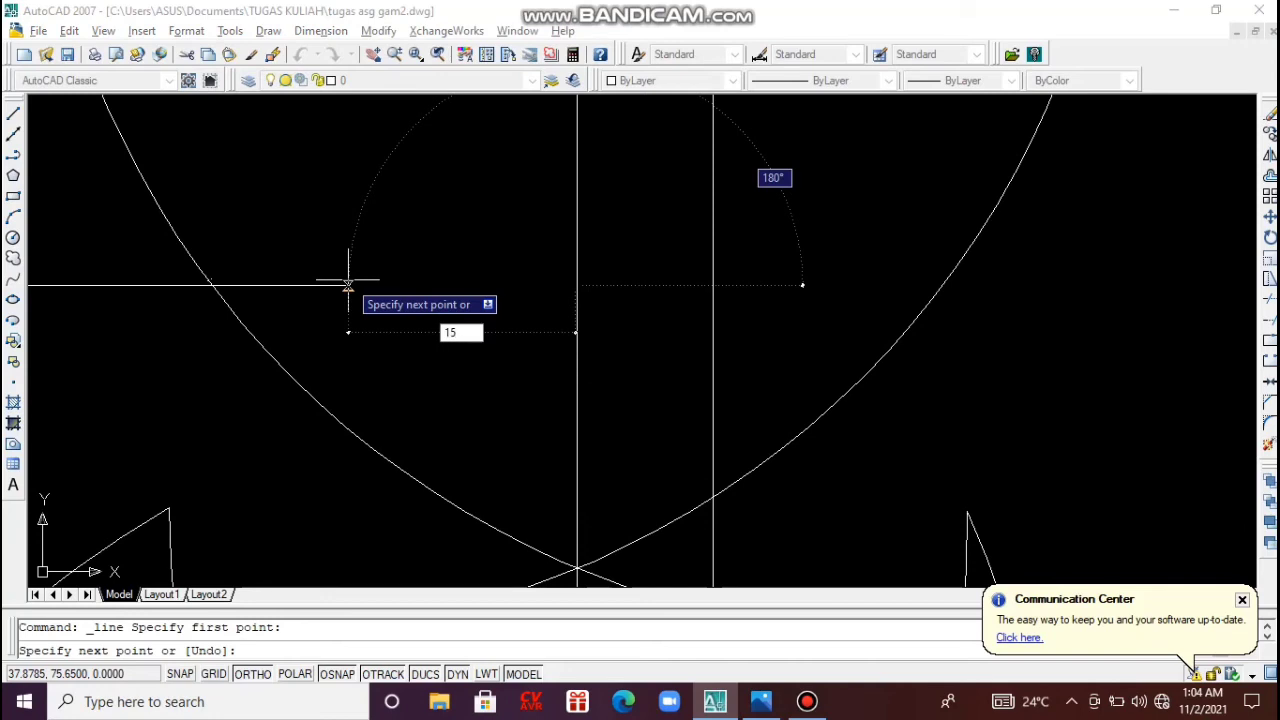
pyautogui.write('5')
pyautogui.press('Return')
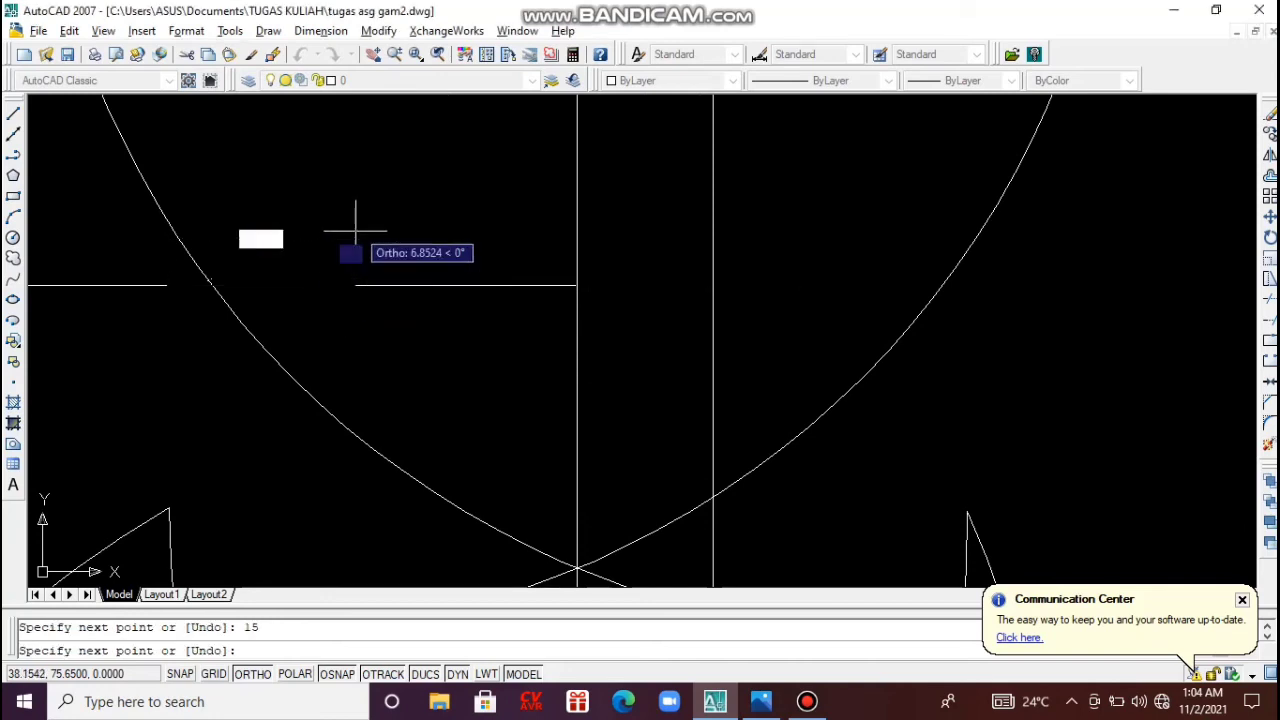
pyautogui.press('Return')
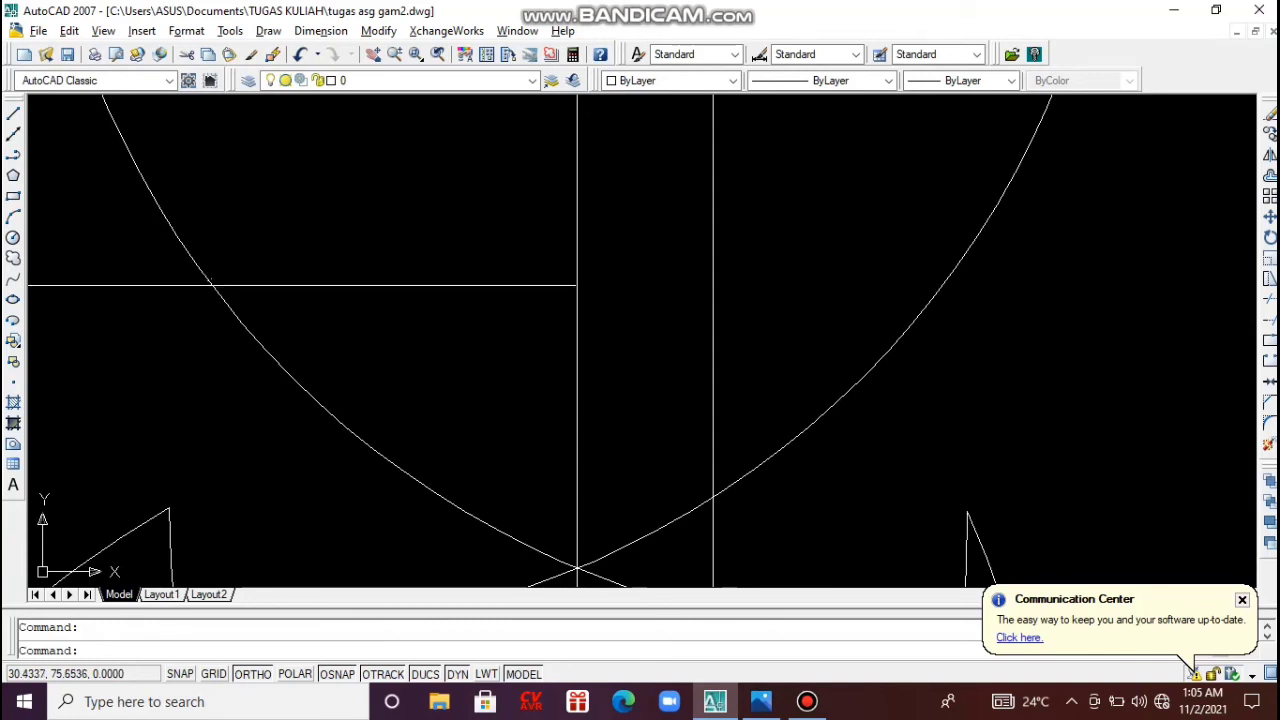
# Try shortening the 9-unit dimension's upper extension line, undo that stretch, and erase the 15-unit horizontal line.
pyautogui.click(577, 286)
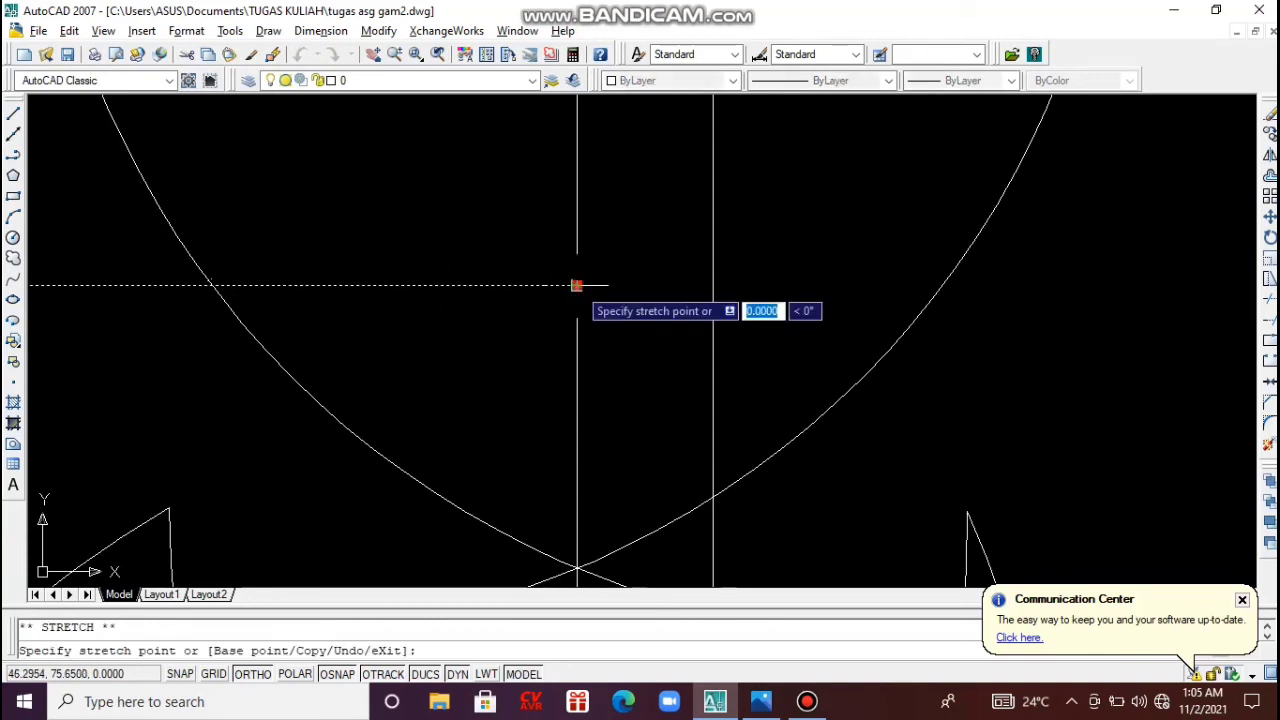
pyautogui.click(118, 286)
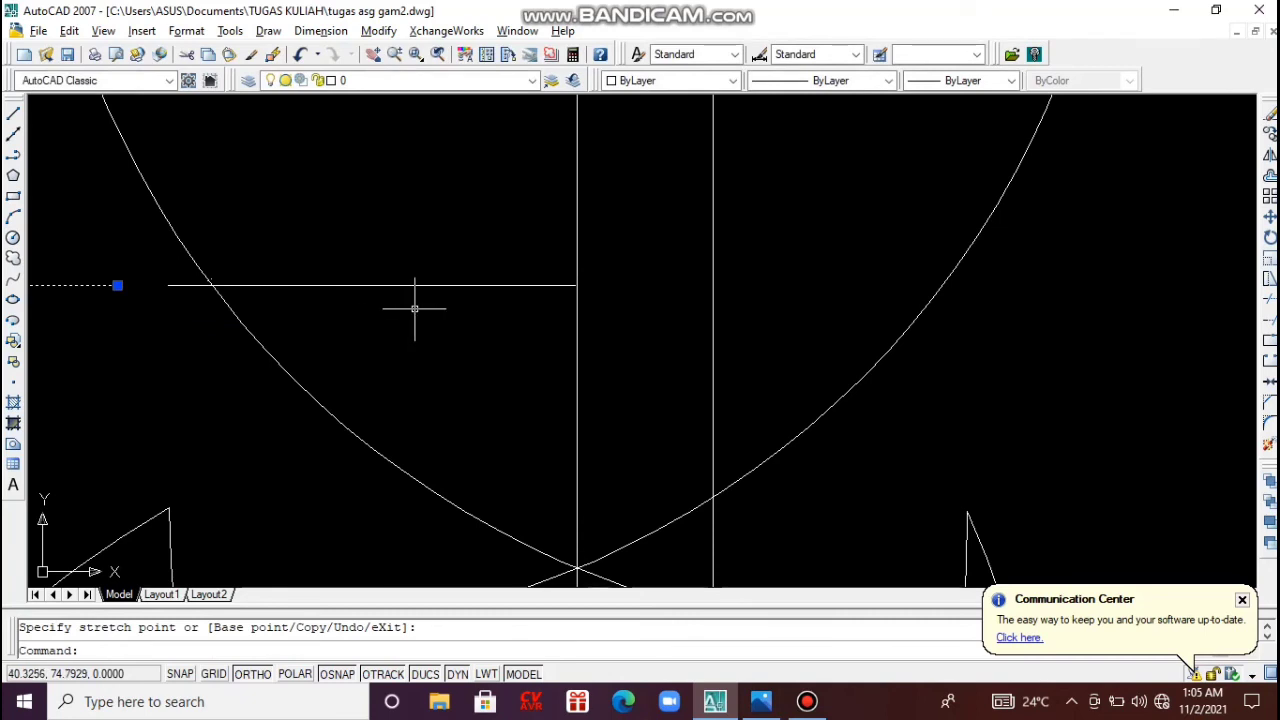
pyautogui.hotkey('ctrl', 'z')
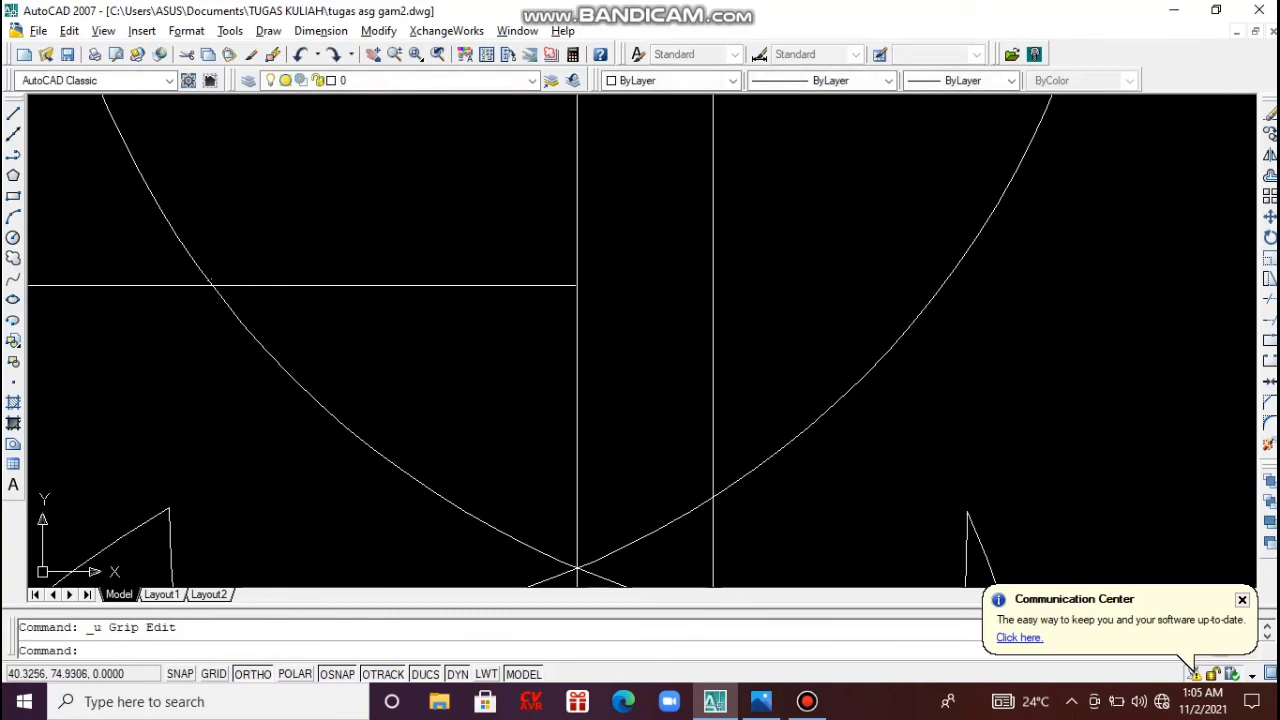
pyautogui.click(417, 284)
pyautogui.press('Delete')
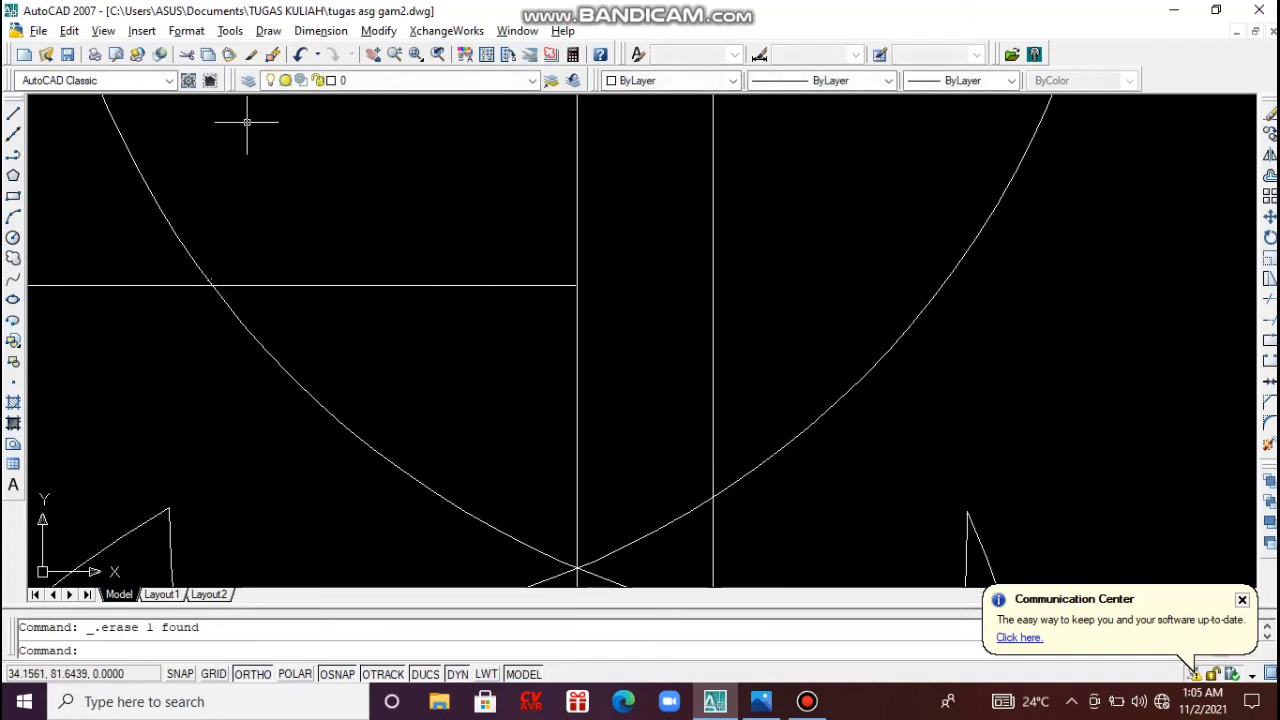
# Place a horizontal linear dimension of 15 units leftward from the upper extension line's end at the centre line, with its dimension line just above.
pyautogui.hotkey('alt', 'n')
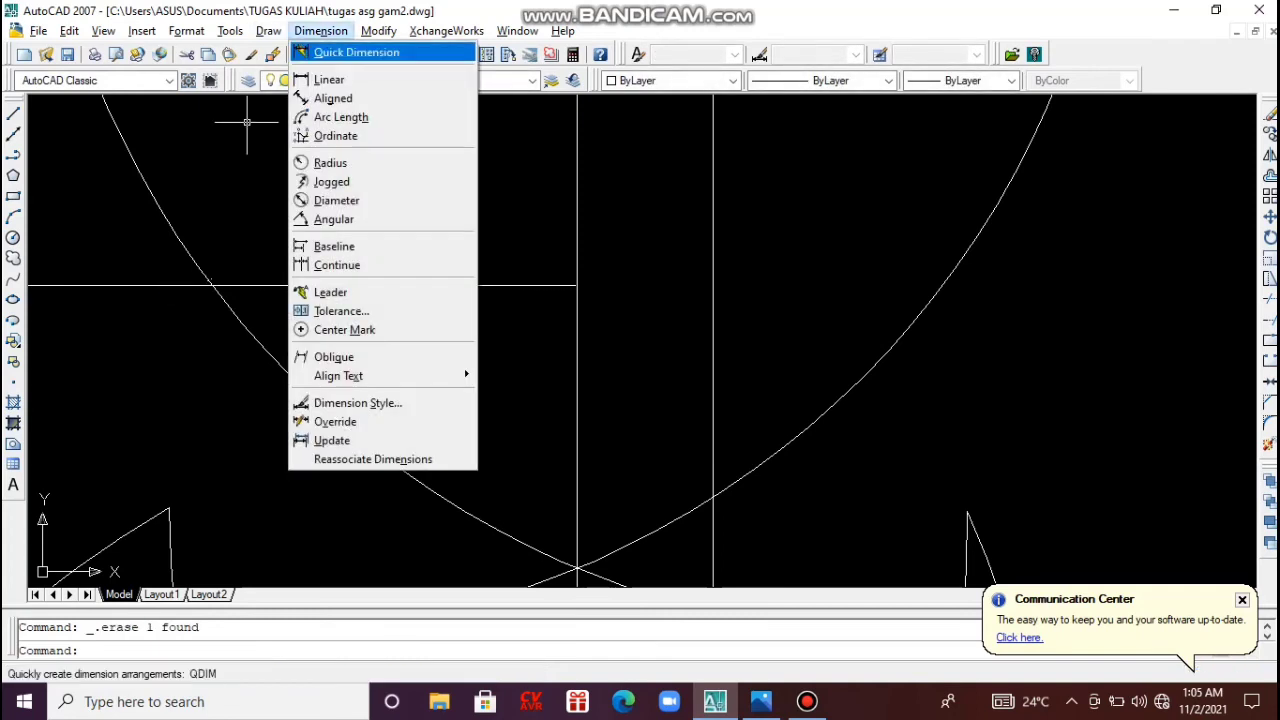
pyautogui.press('l')
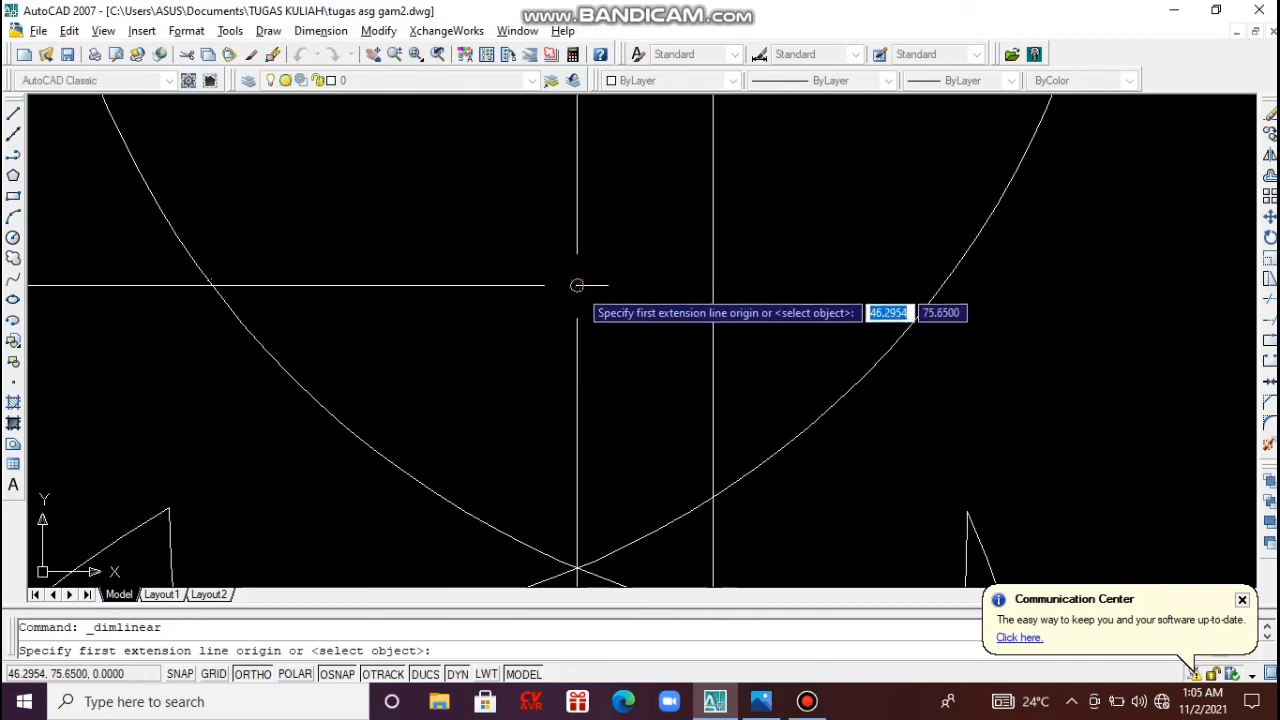
pyautogui.scroll(3, 570, 310)
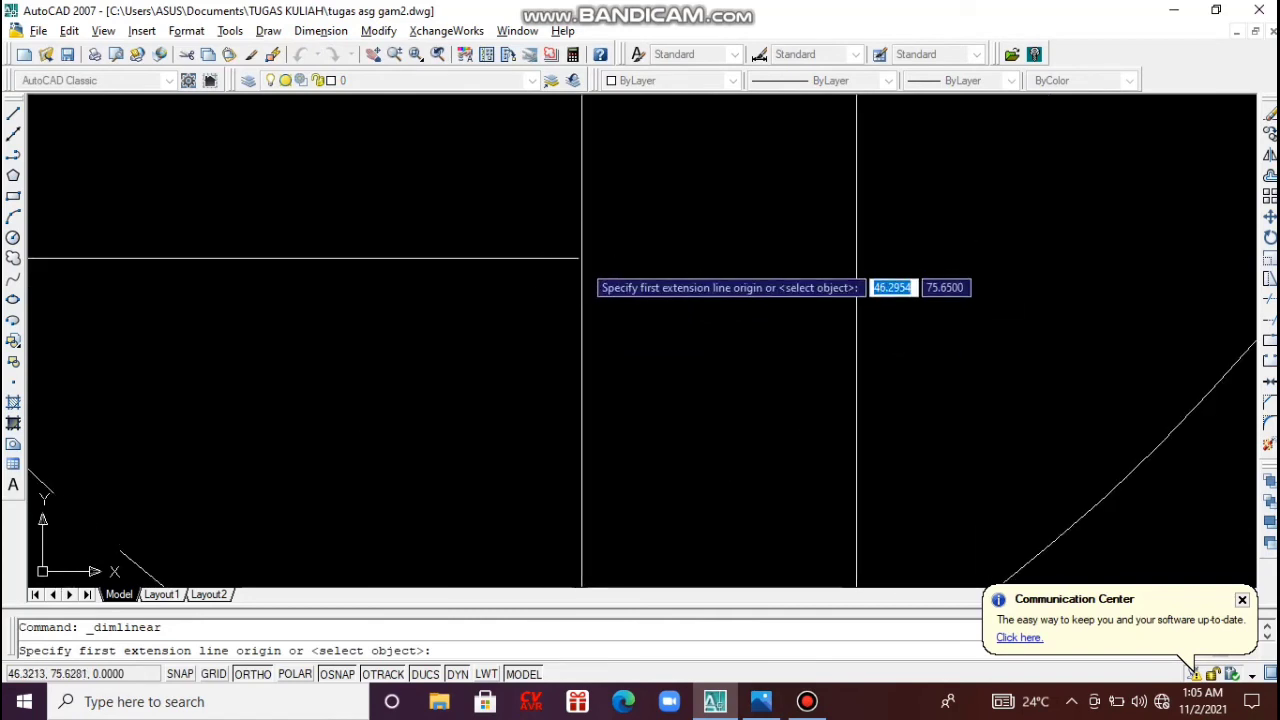
pyautogui.scroll(2, 566, 215)
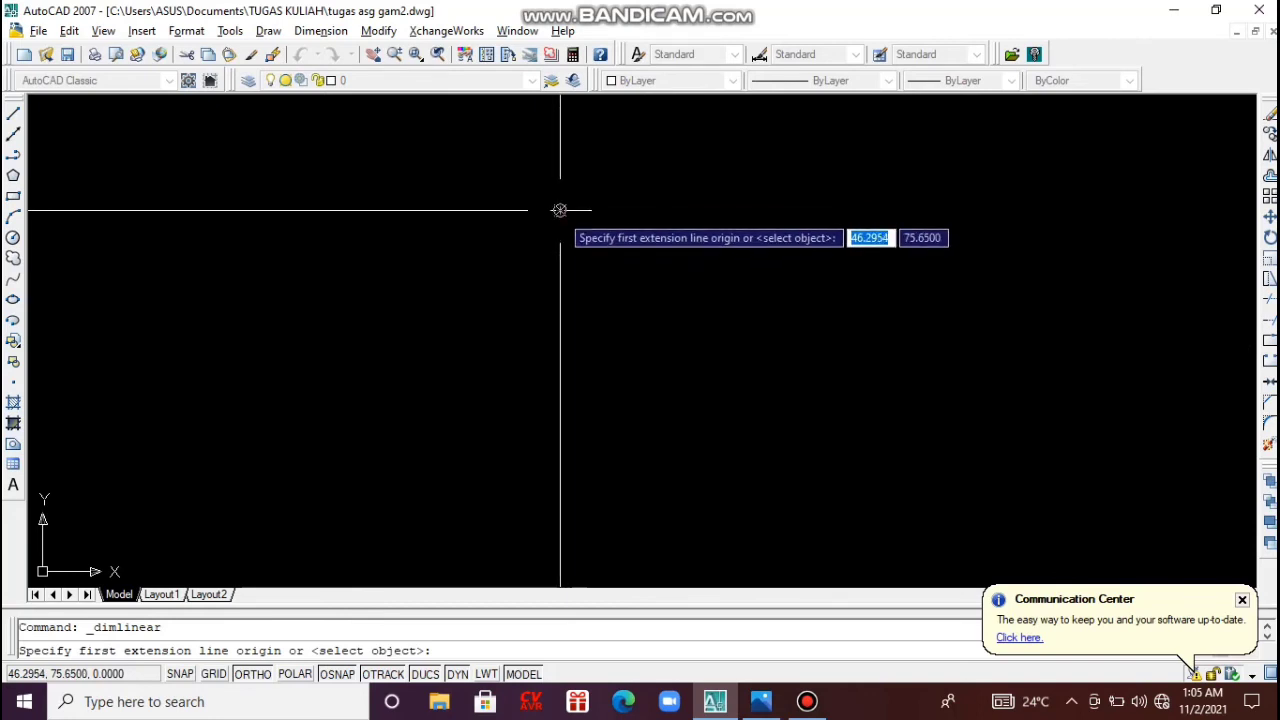
pyautogui.click(560, 210)
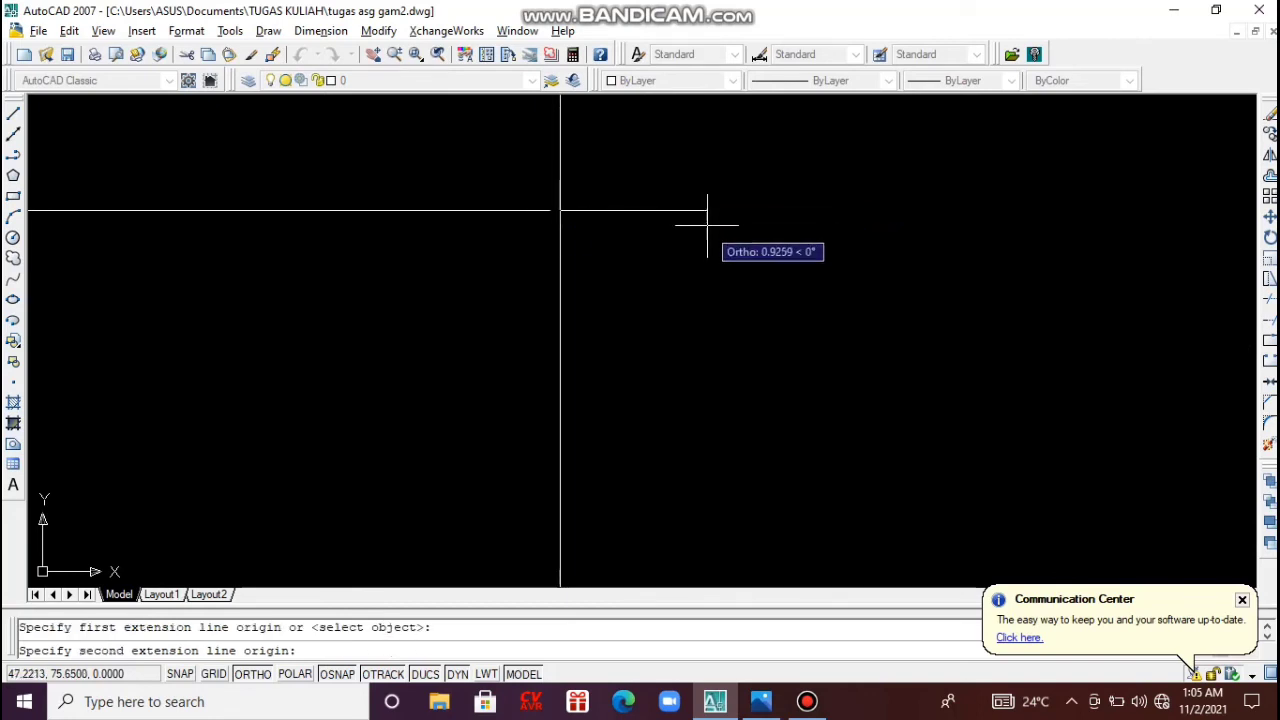
pyautogui.scroll(-1, 262, 230)
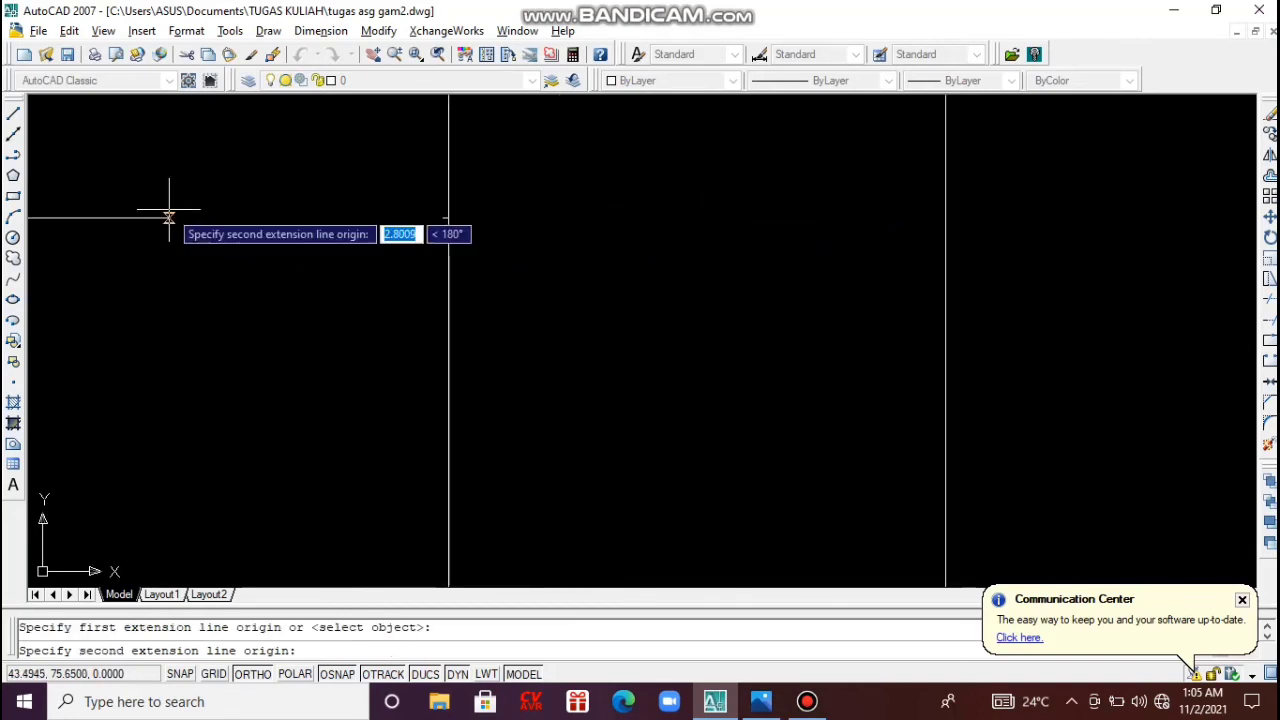
pyautogui.write('1')
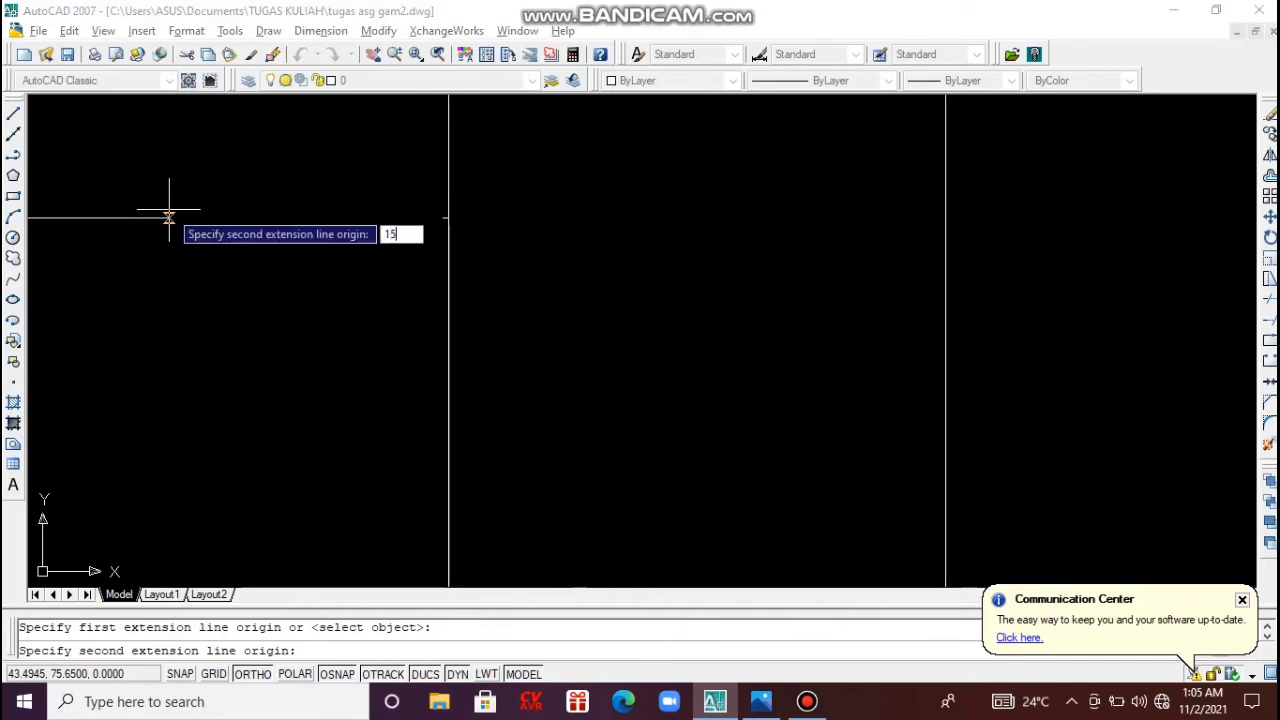
pyautogui.write('5')
pyautogui.press('Return')
pyautogui.scroll(-1, 168, 213)
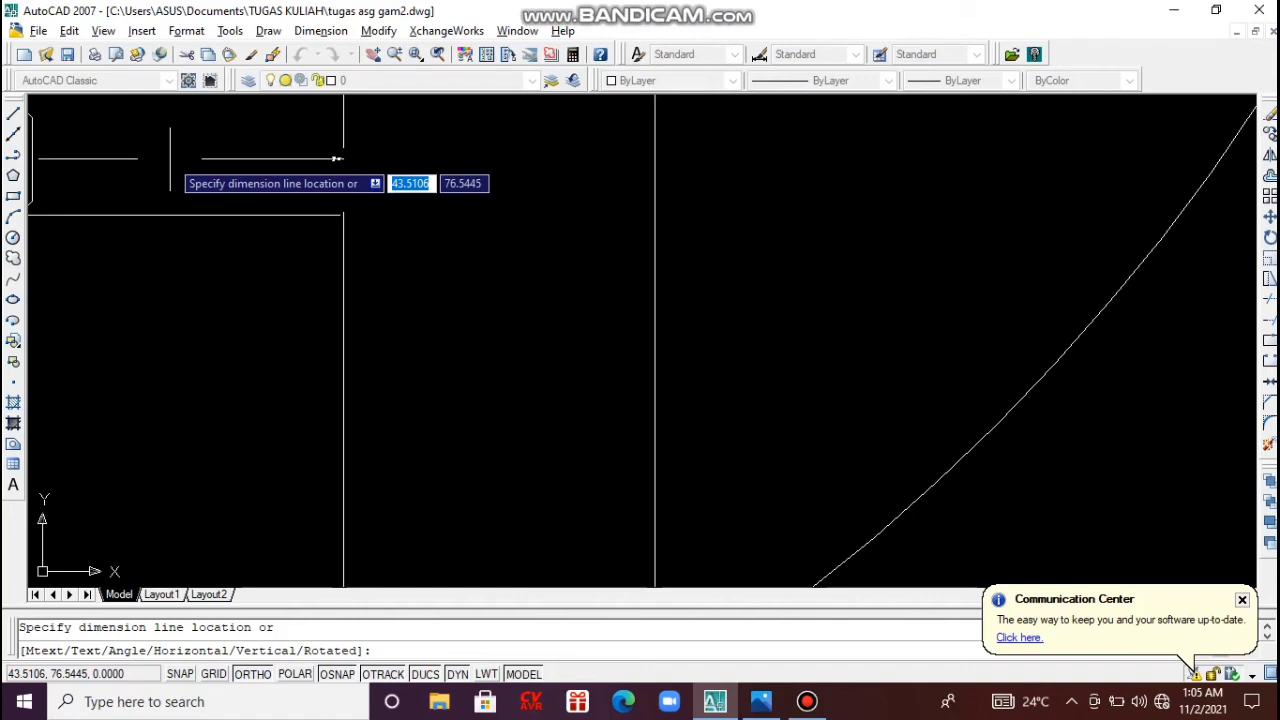
pyautogui.click(253, 198)
# Mirror the 15-unit dimension about the head's vertical centre line, keeping the original.
pyautogui.scroll(3, 280, 160)
pyautogui.scroll(-2, 250, 190)
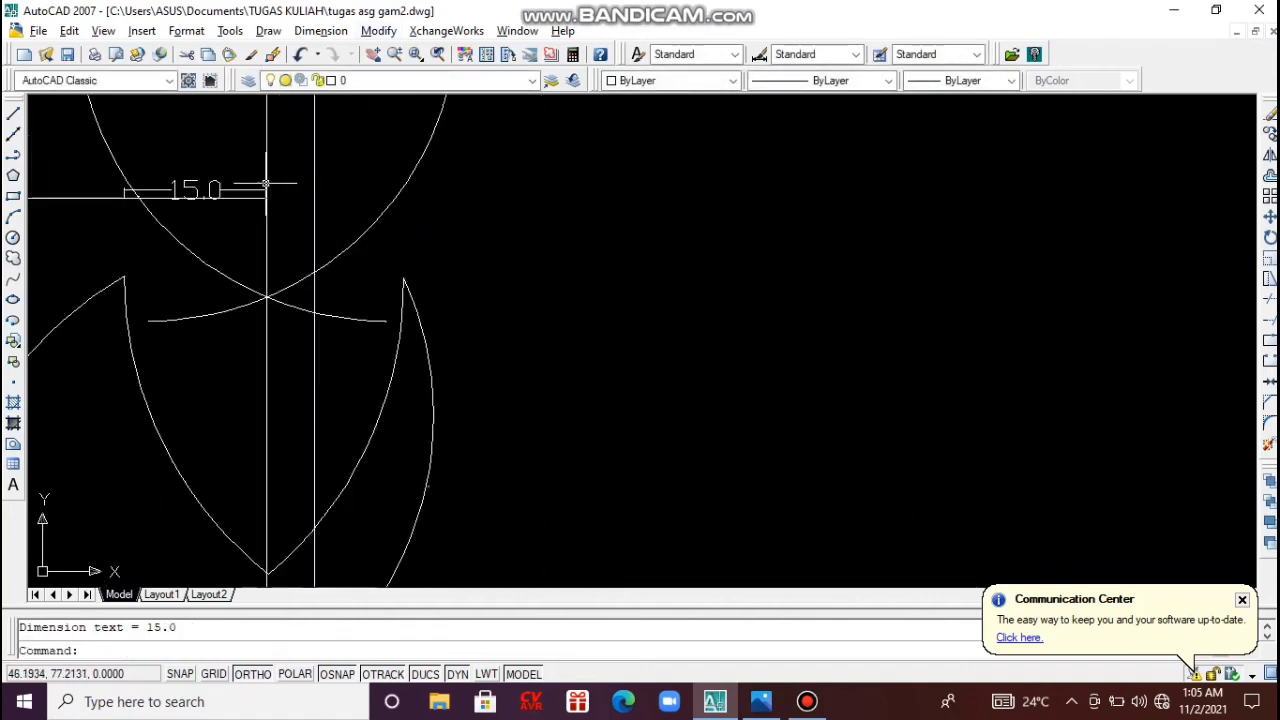
pyautogui.scroll(-2, 210, 195)
pyautogui.scroll(5, 229, 230)
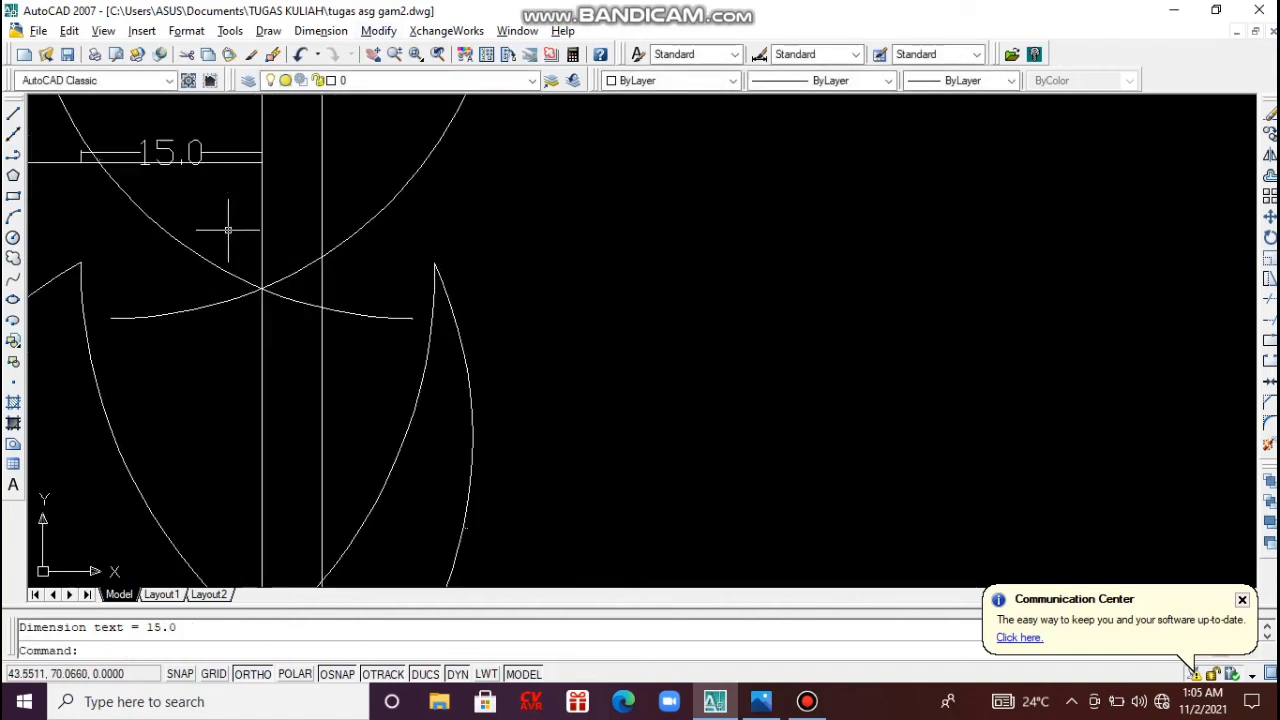
pyautogui.scroll(-2, 181, 171)
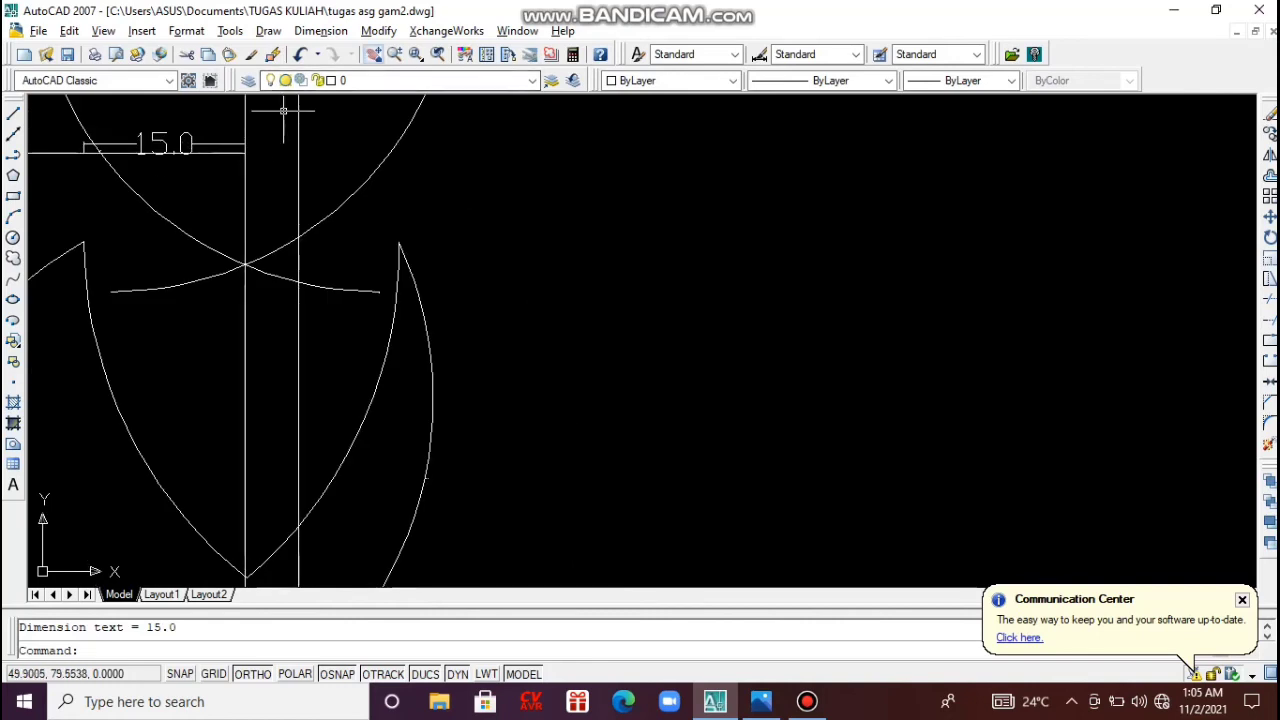
pyautogui.click(373, 54)
pyautogui.moveTo(340, 200)
pyautogui.mouseDown()
pyautogui.moveTo(612, 318)
pyautogui.moveTo(658, 316)
pyautogui.mouseUp()
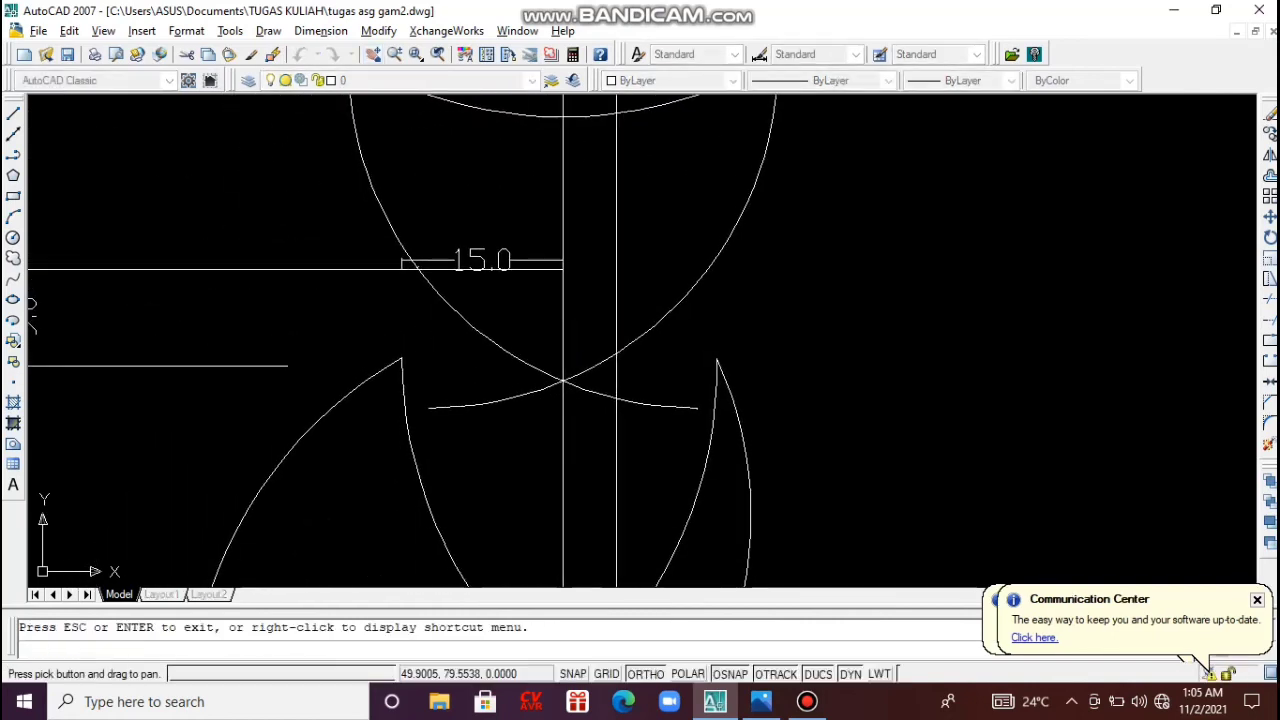
pyautogui.press('Escape')
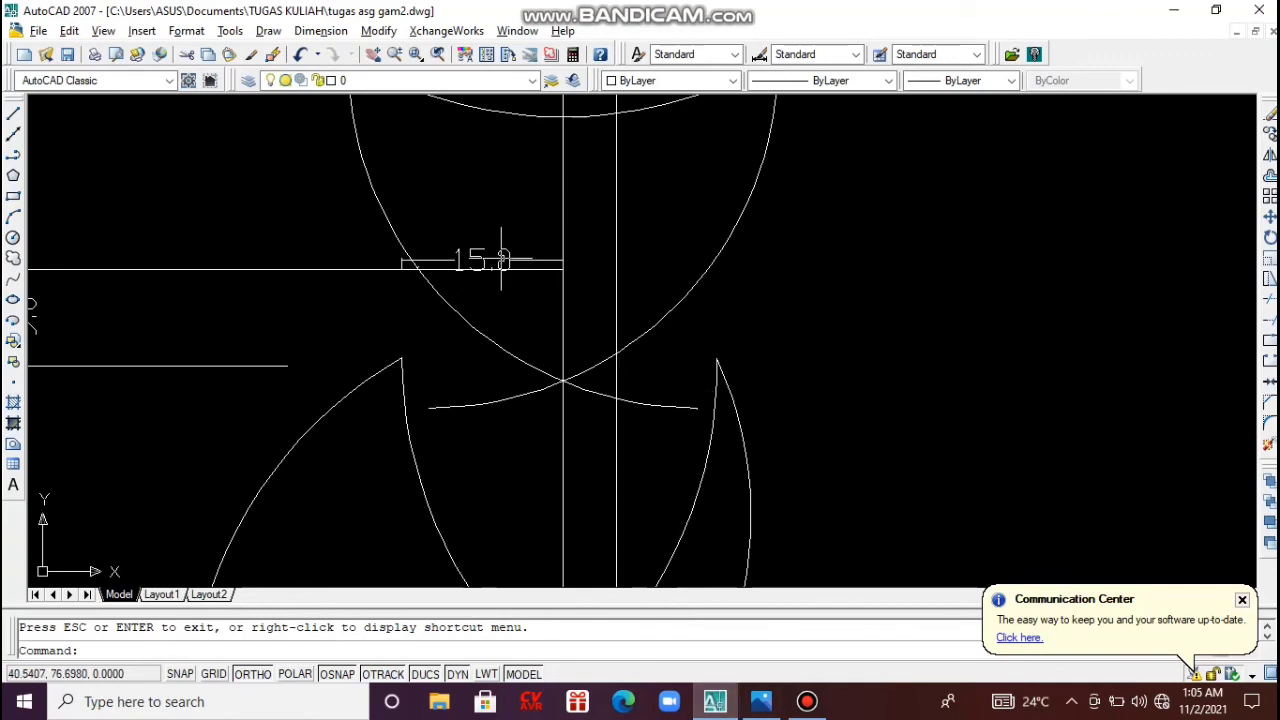
pyautogui.write('mi')
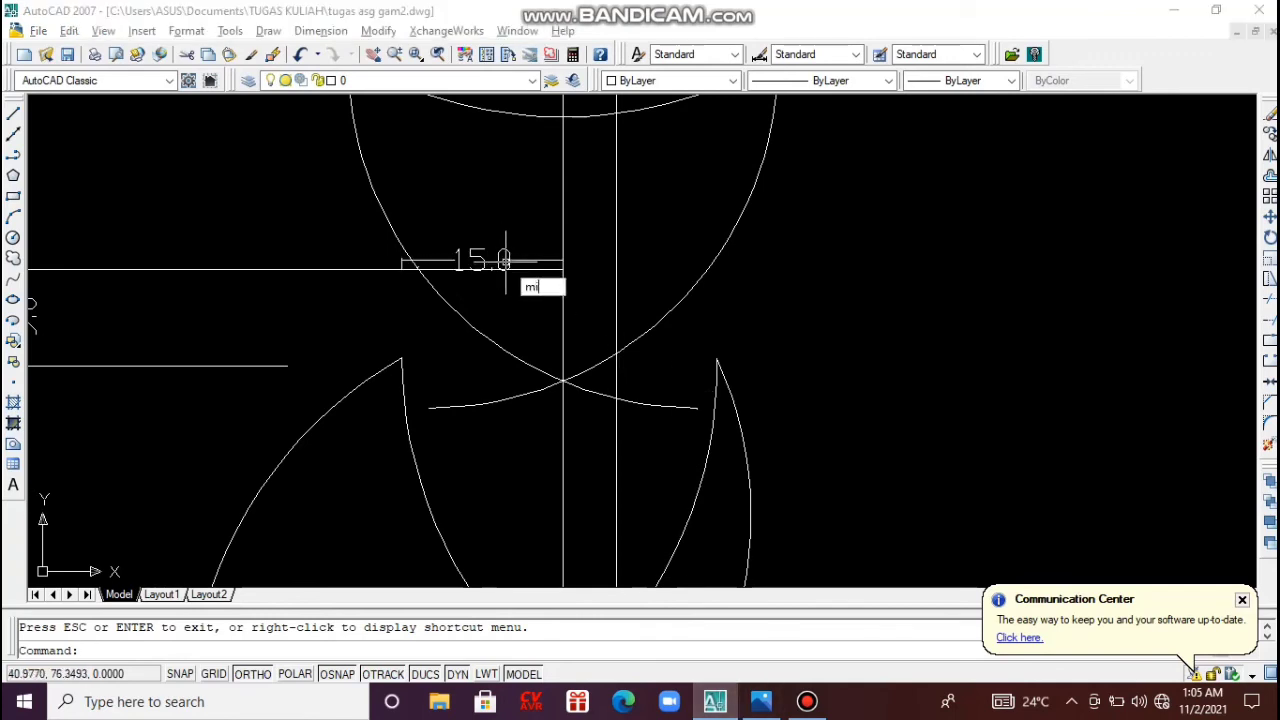
pyautogui.press('Return')
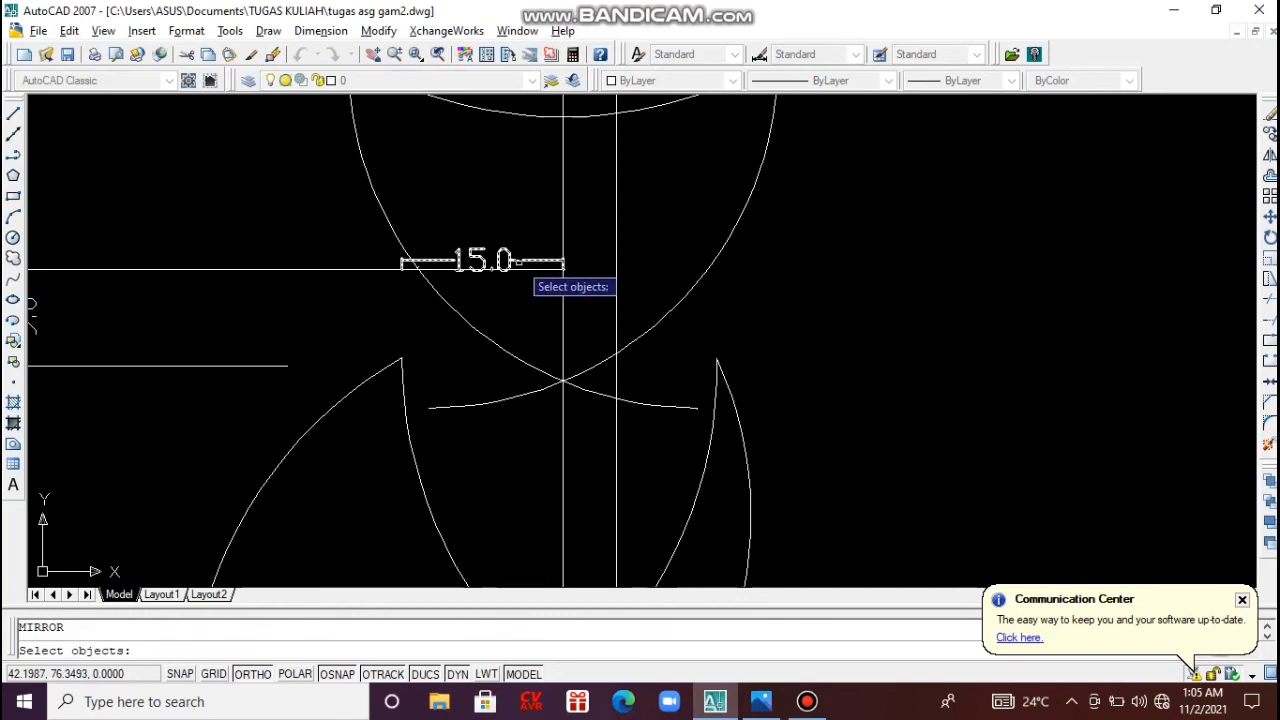
pyautogui.click(518, 261)
pyautogui.press('Return')
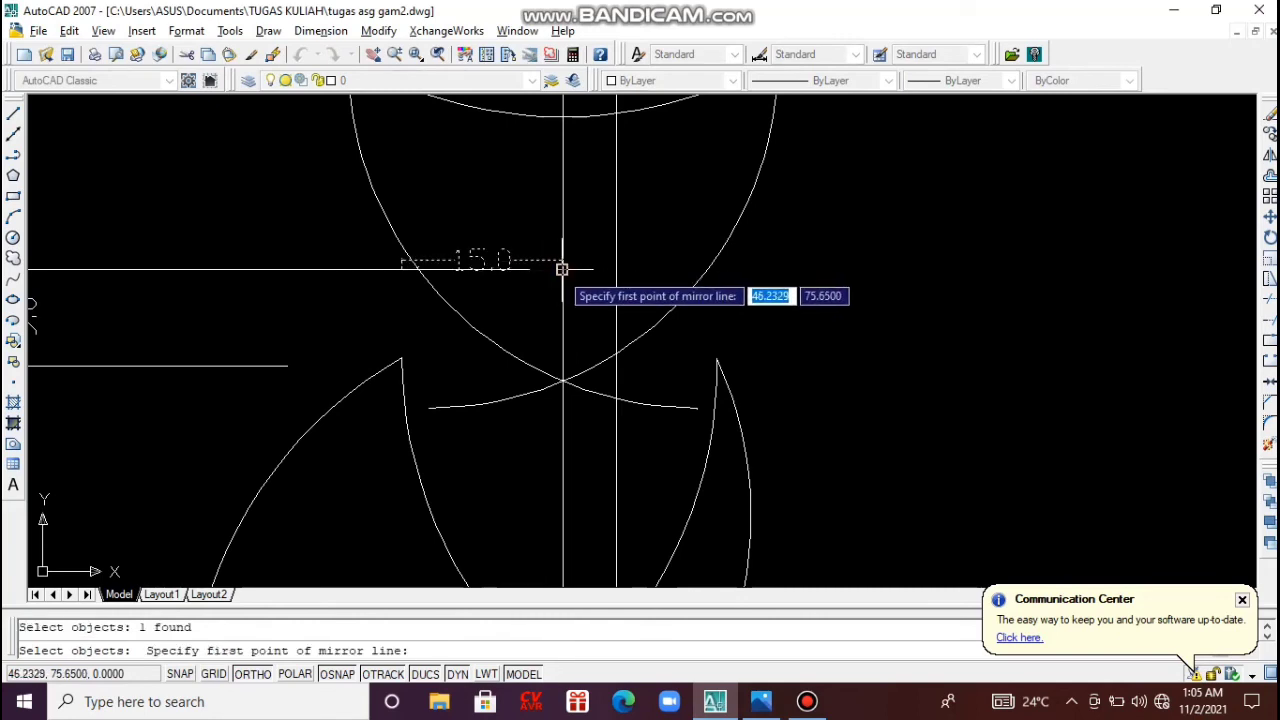
pyautogui.click(556, 268)
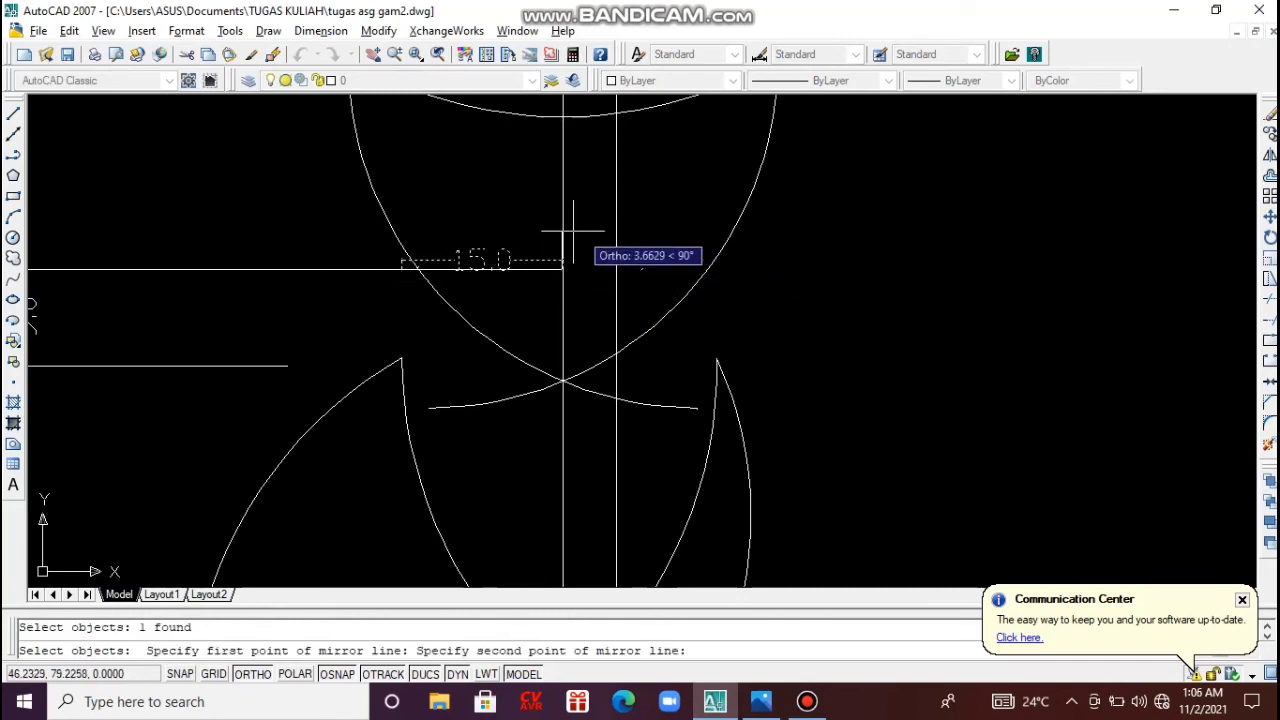
pyautogui.click(527, 210)
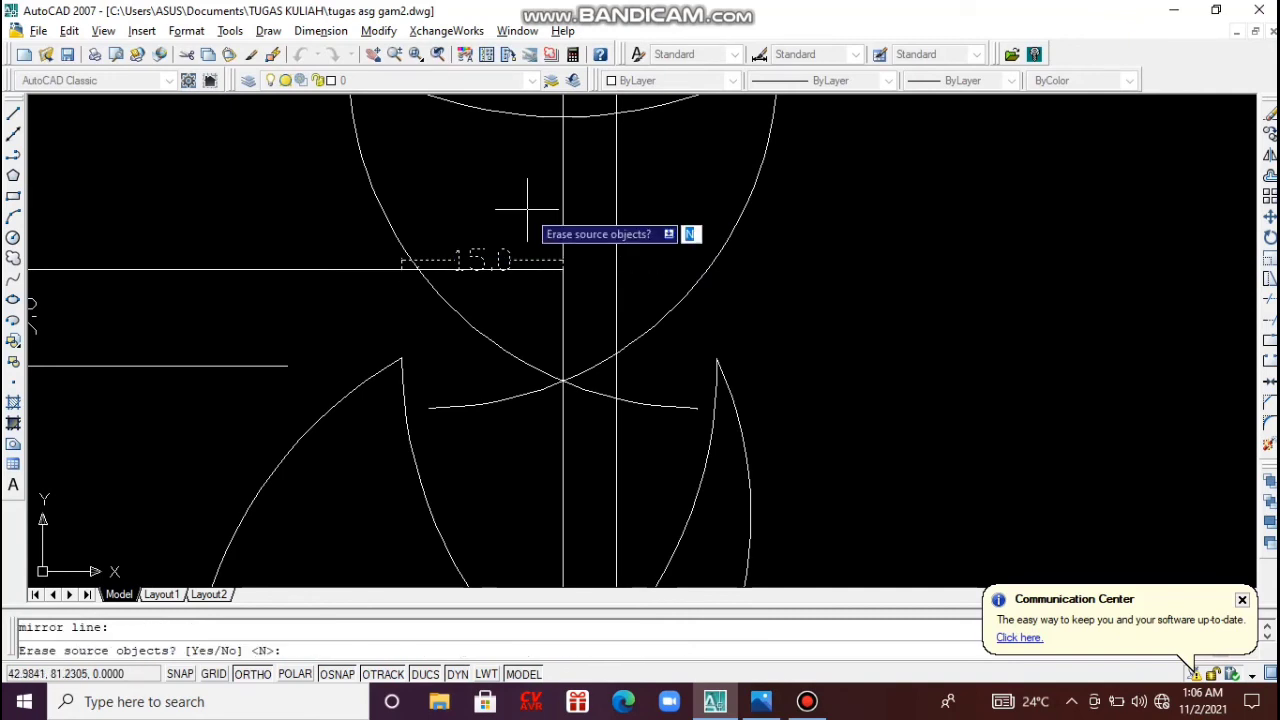
pyautogui.press('Return')
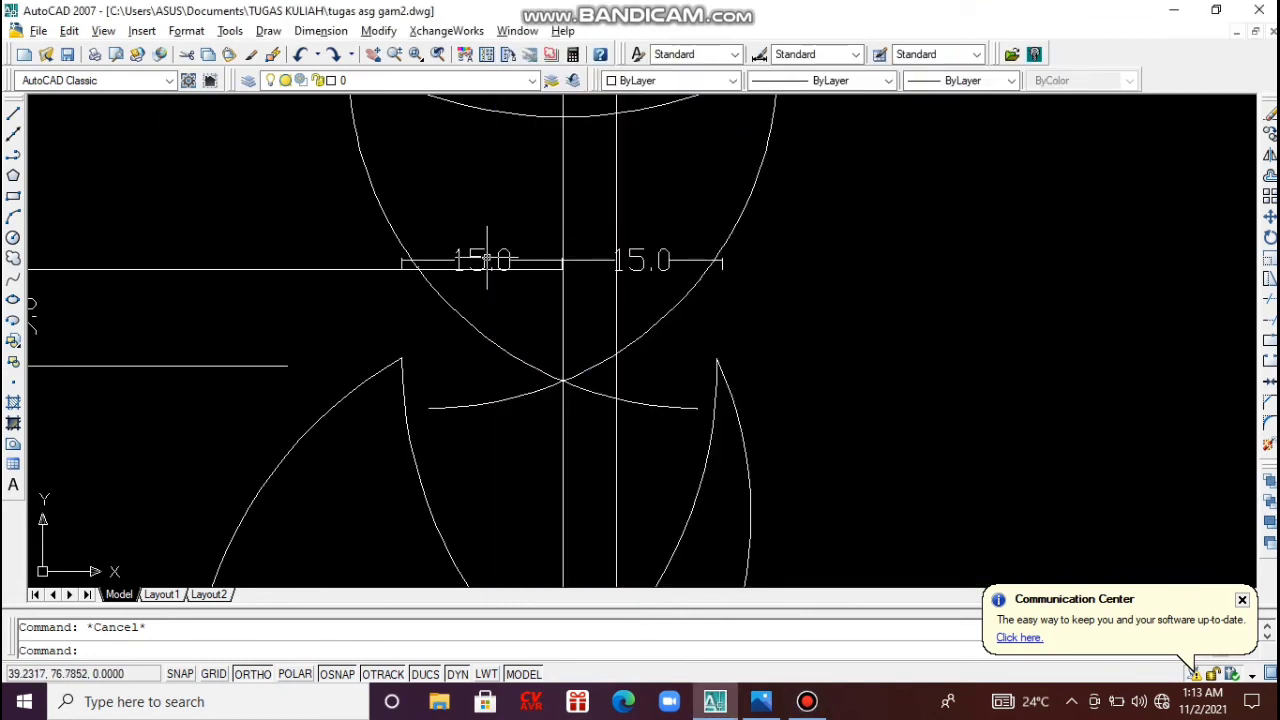
# Move the dimension lines of both 15-unit dimensions straight up, about 7.7 units above their current position.
pyautogui.click(477, 258)
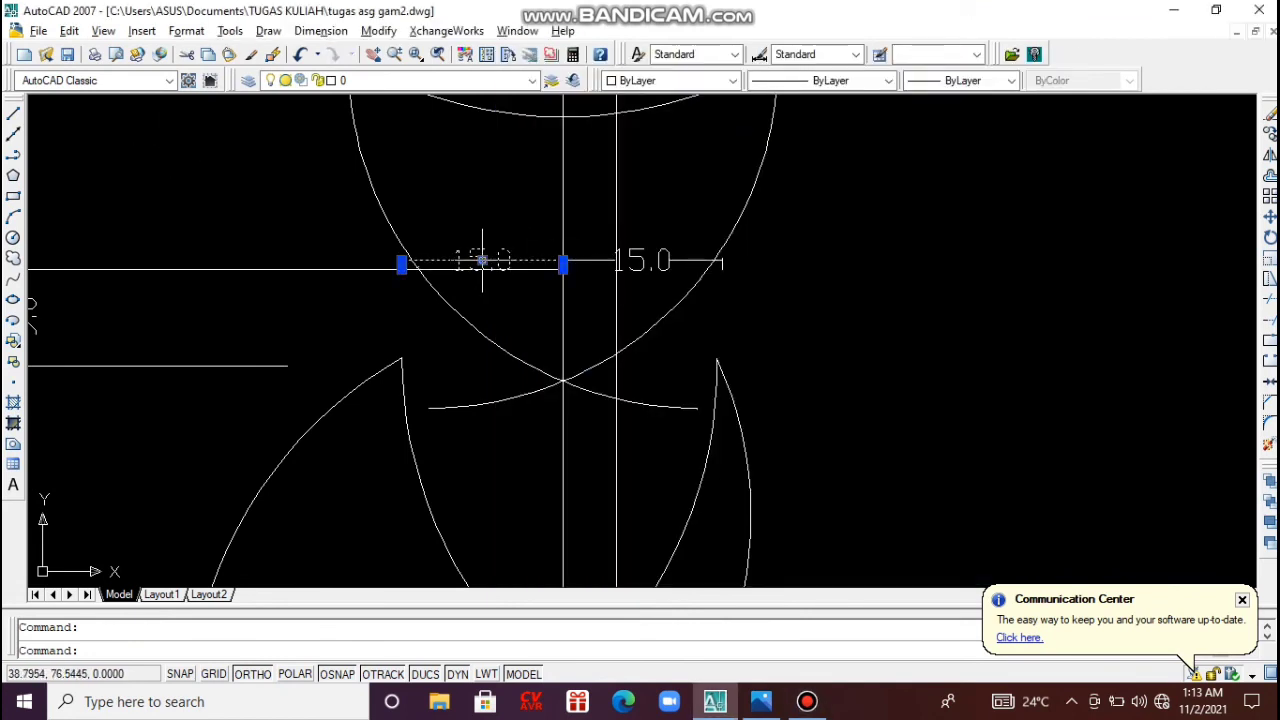
pyautogui.click(482, 260)
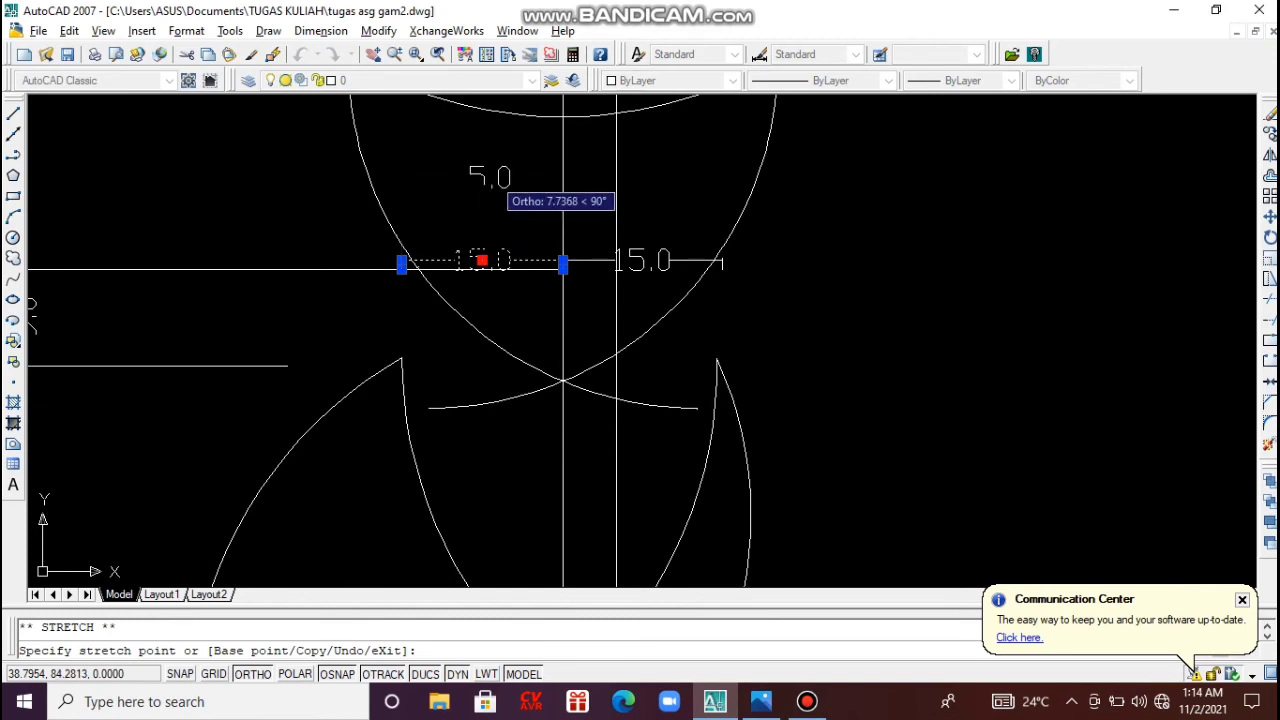
pyautogui.click(483, 177)
pyautogui.click(645, 260)
pyautogui.click(640, 260)
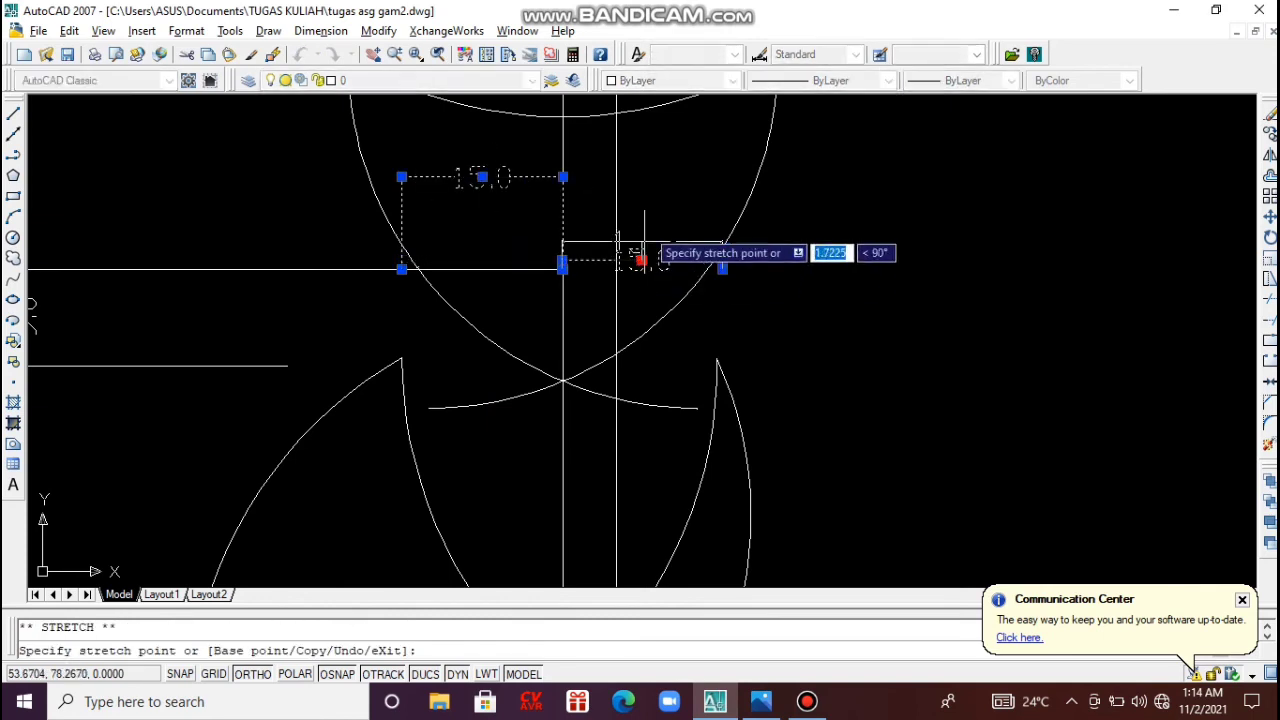
pyautogui.click(641, 177)
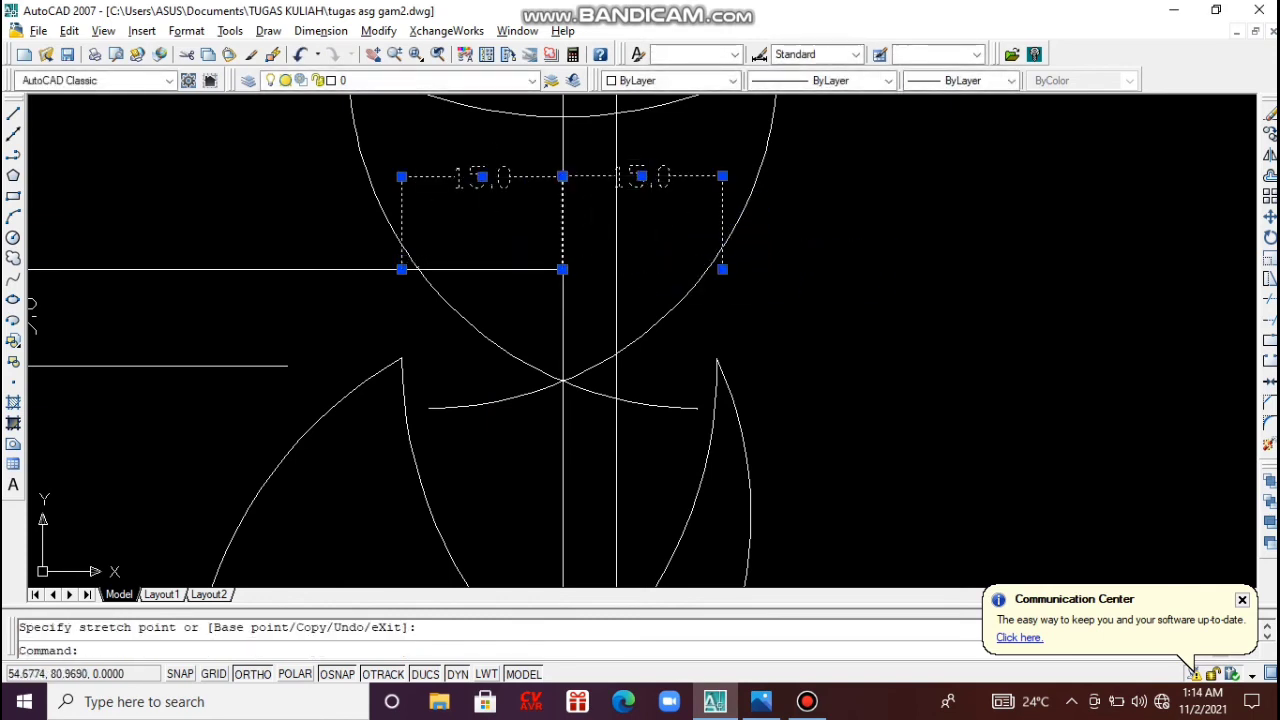
pyautogui.press('Escape')
# Shorten the outer extension lines of both 15-unit dimensions so they end where they cross the head's side arcs.
pyautogui.scroll(3, 423, 265)
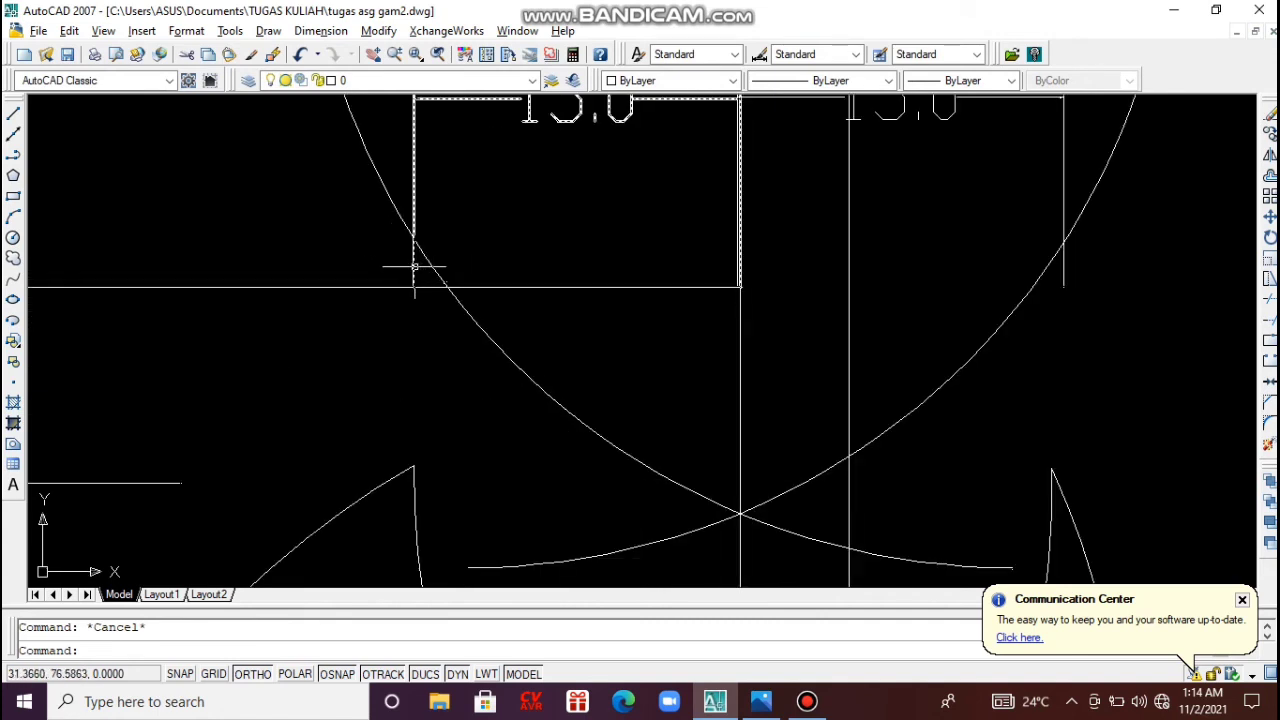
pyautogui.click(414, 267)
pyautogui.click(413, 287)
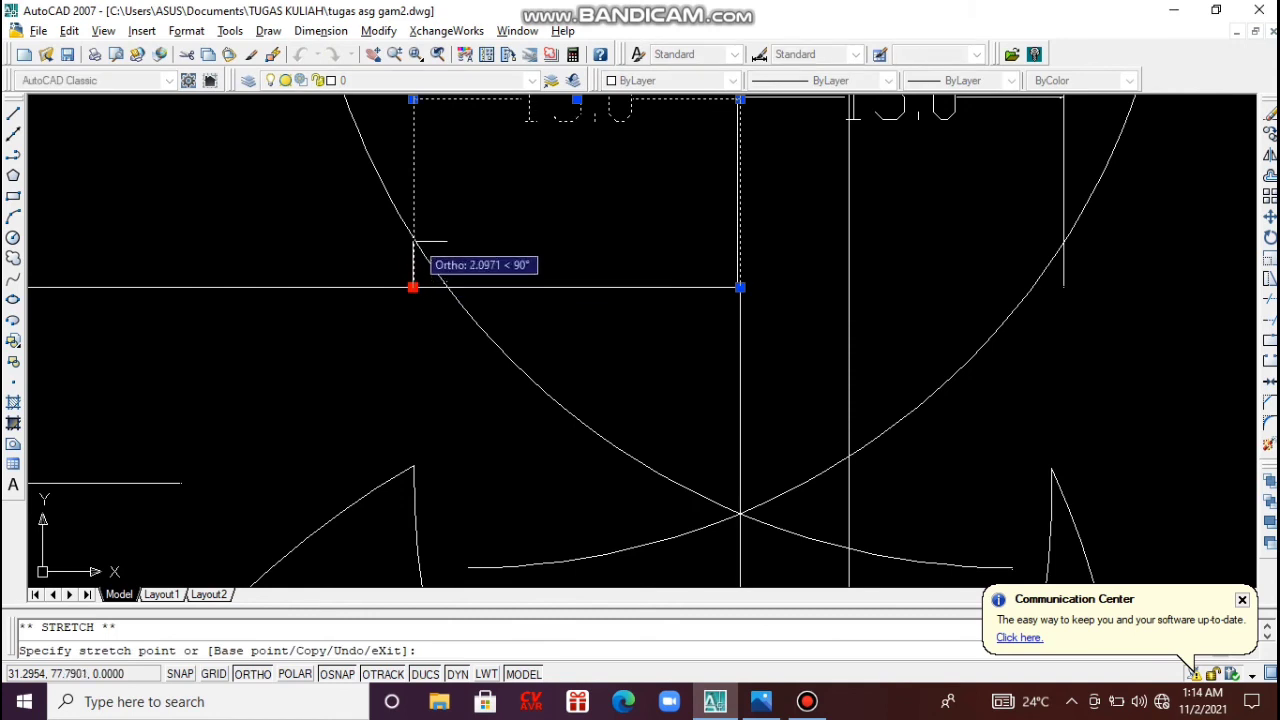
pyautogui.click(413, 237)
pyautogui.press('Escape')
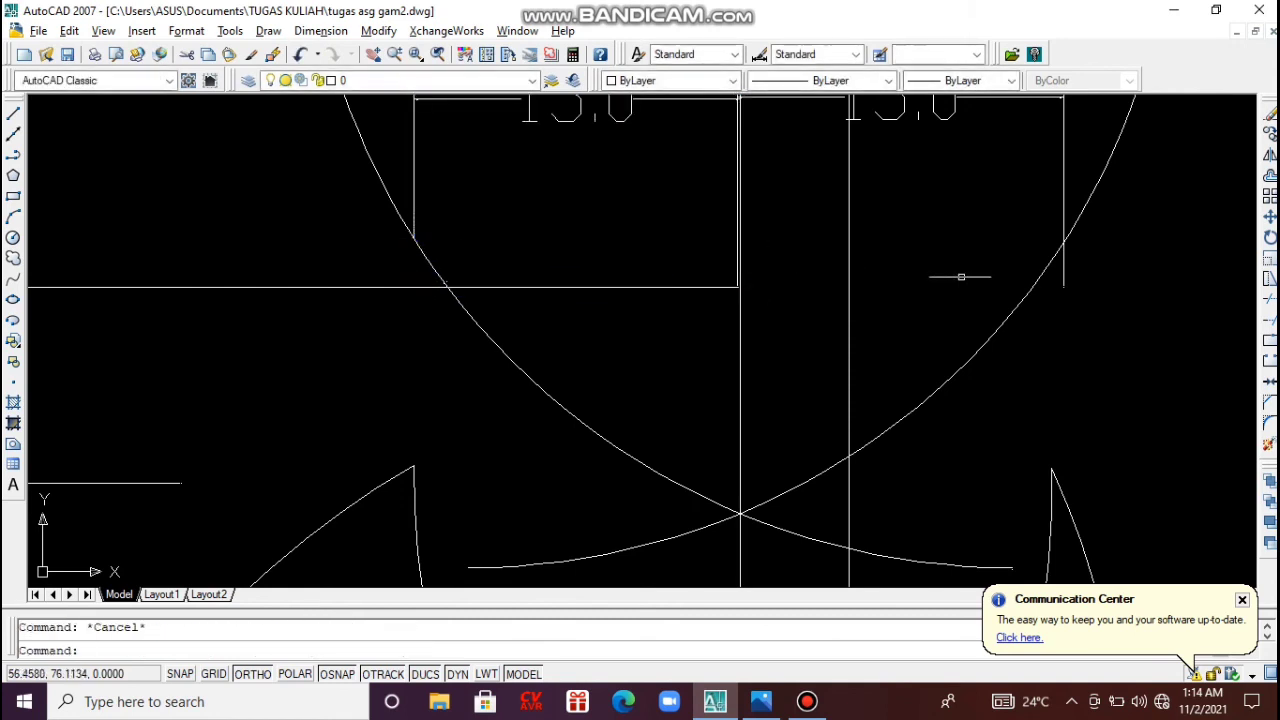
pyautogui.click(1056, 281)
pyautogui.click(1063, 287)
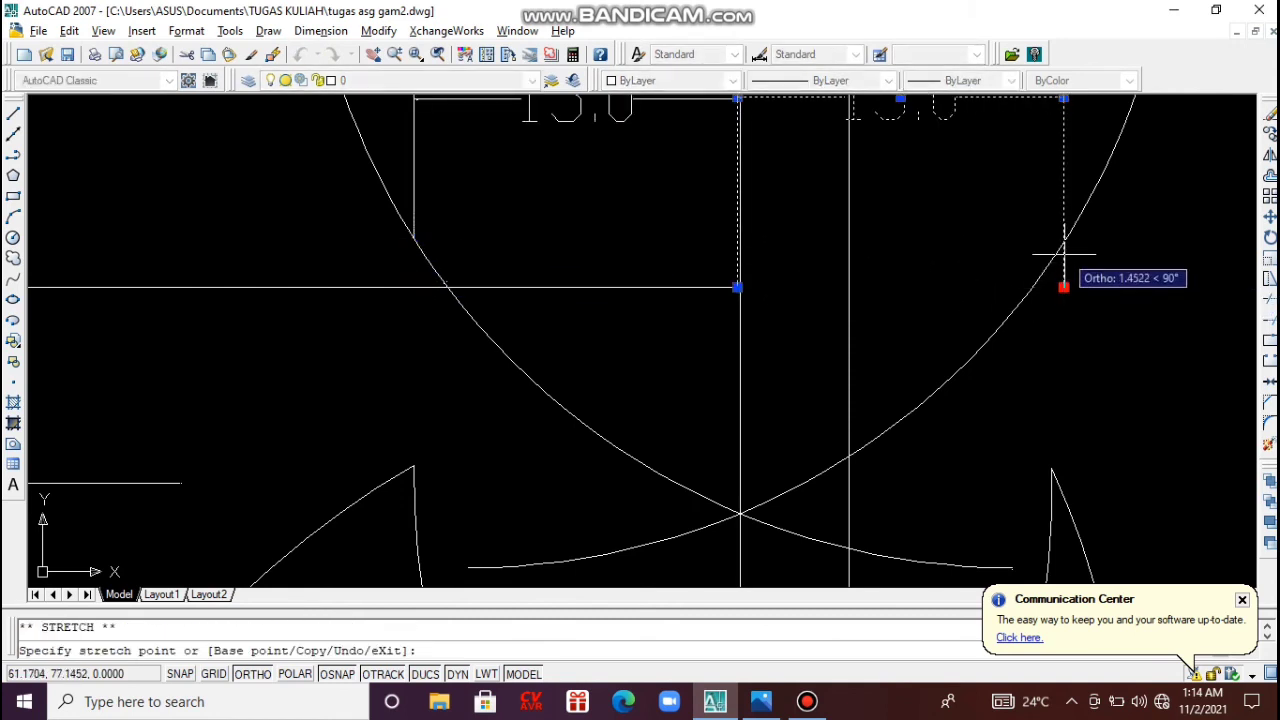
pyautogui.click(1063, 245)
pyautogui.press('Escape')
# Draw a horizontal line about 35 units rightward from the left extension line's lower end, and stretch its left end past the left head arc.
pyautogui.scroll(-1, 1073, 289)
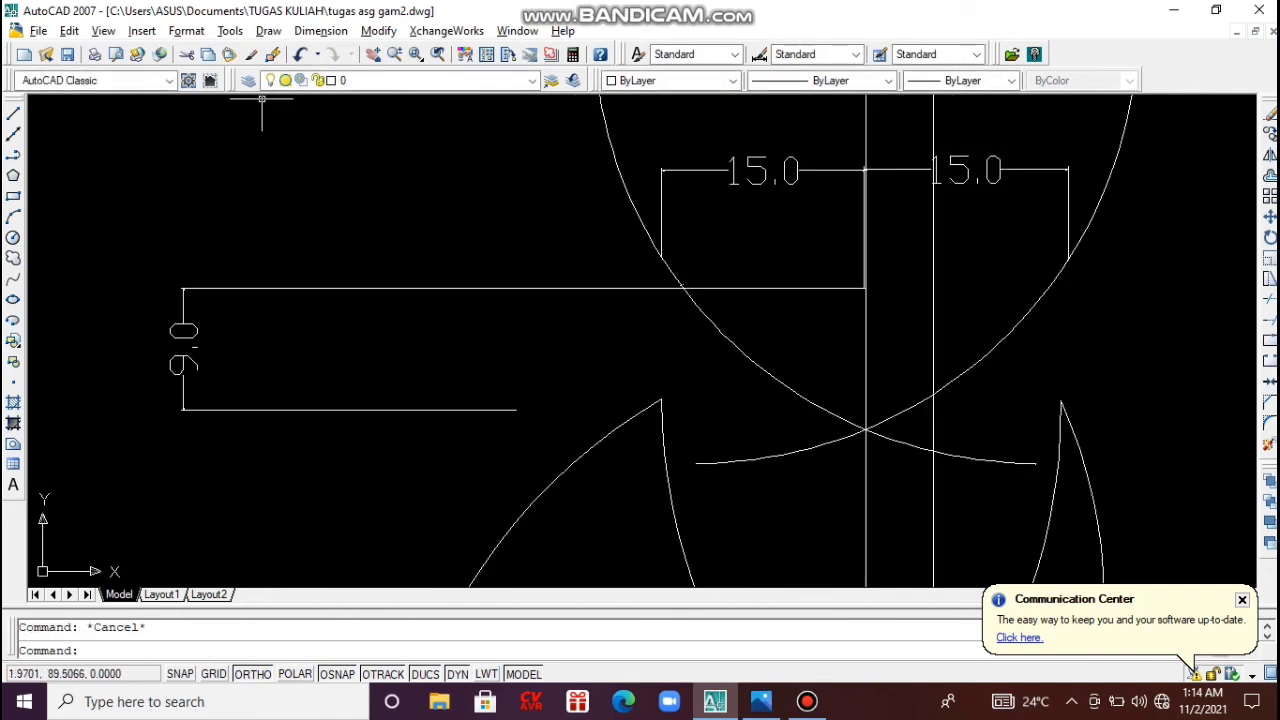
pyautogui.click(13, 114)
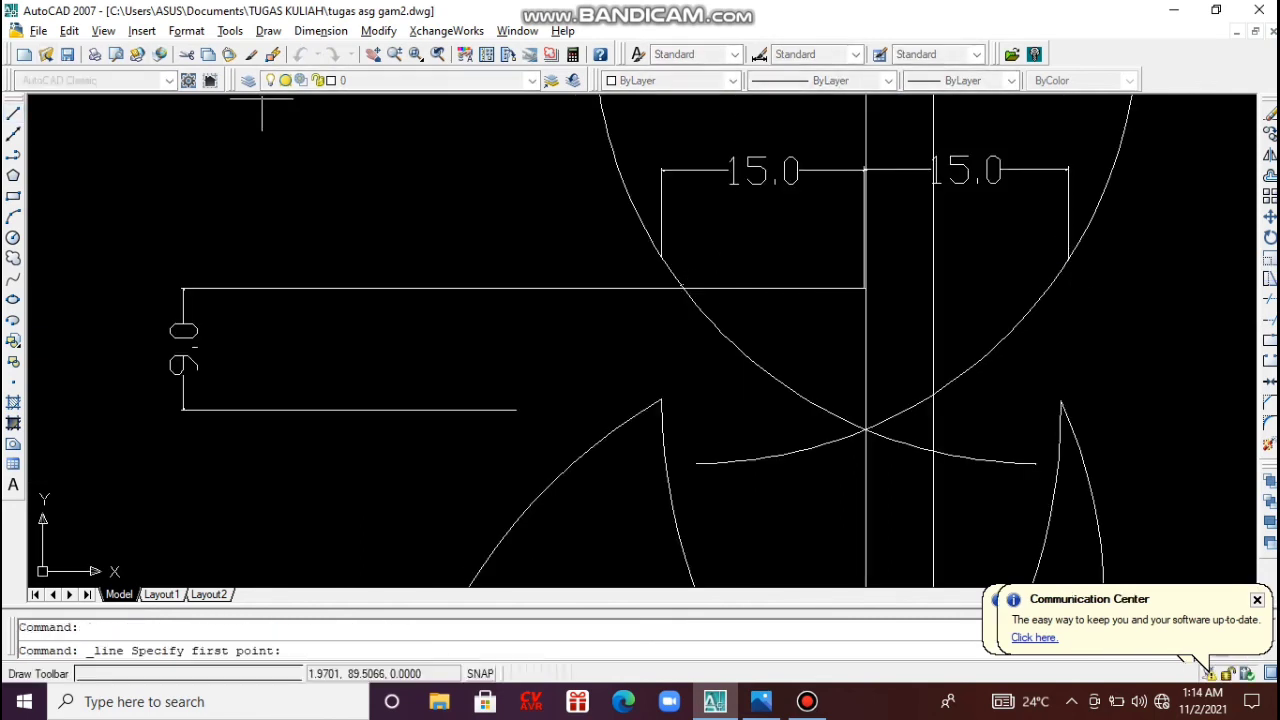
pyautogui.click(661, 256)
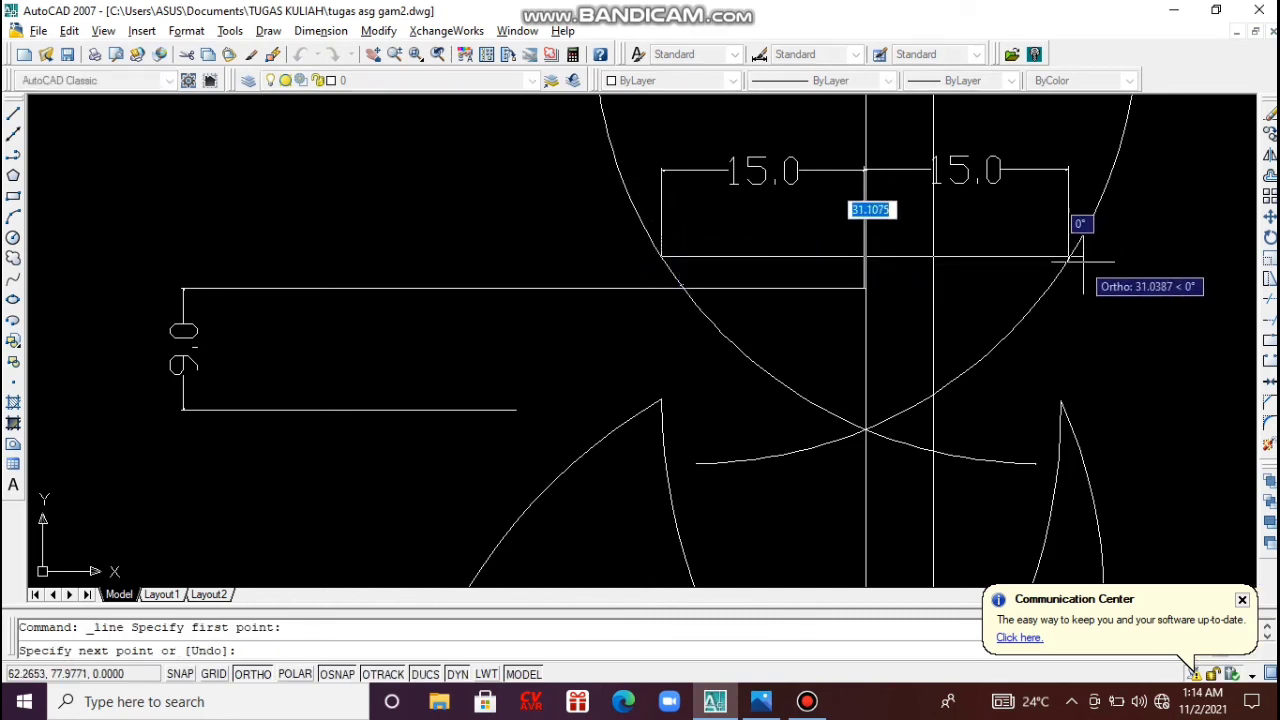
pyautogui.click(1136, 256)
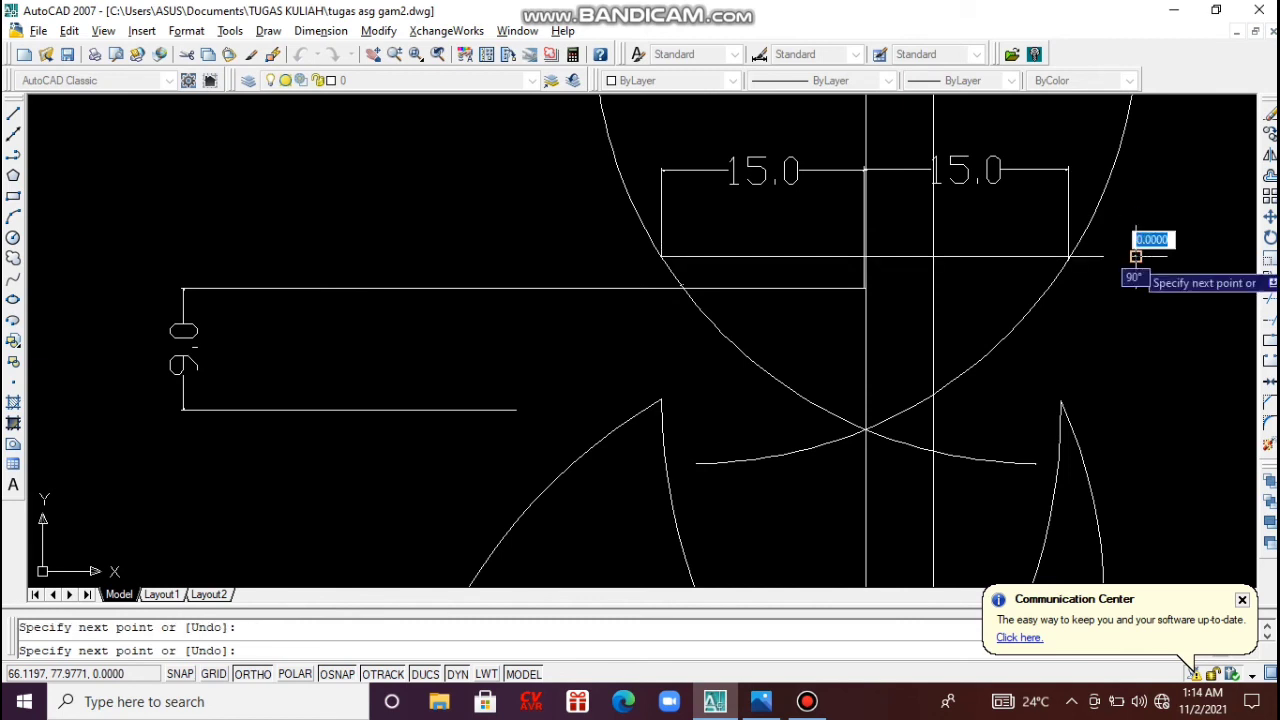
pyautogui.press('Escape')
pyautogui.click(684, 256)
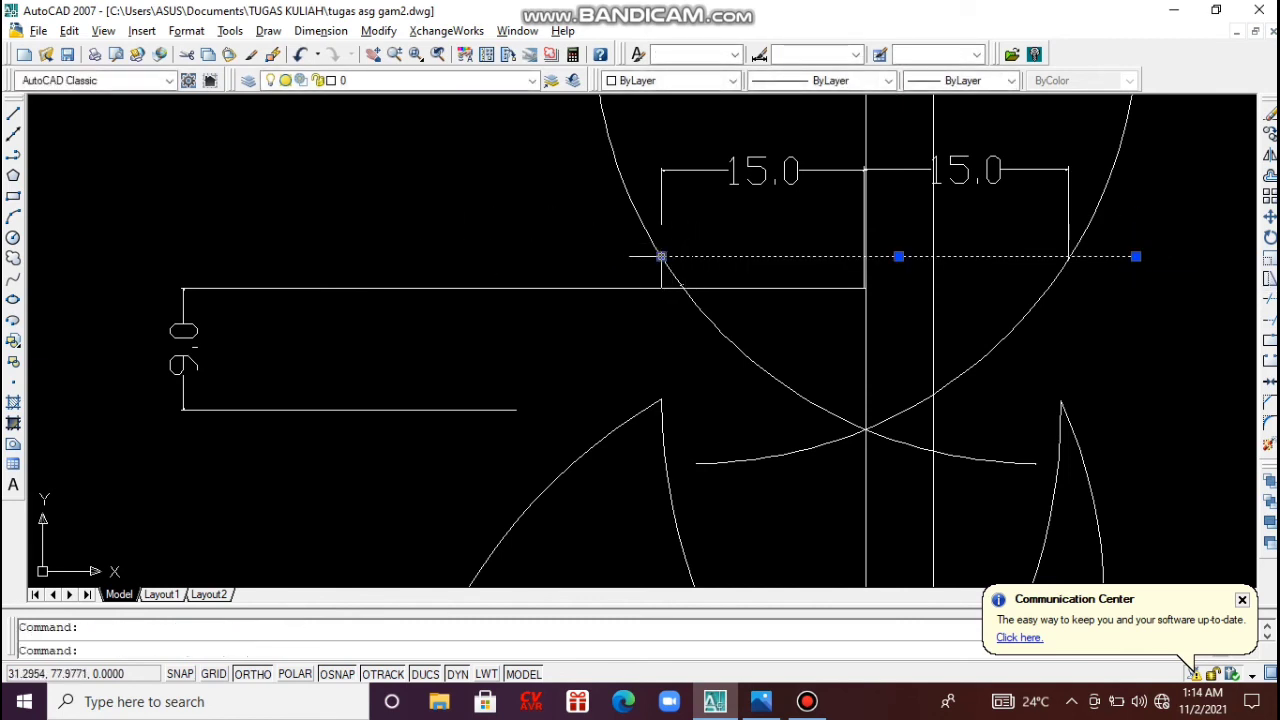
pyautogui.click(661, 256)
pyautogui.click(598, 256)
pyautogui.press('Escape')
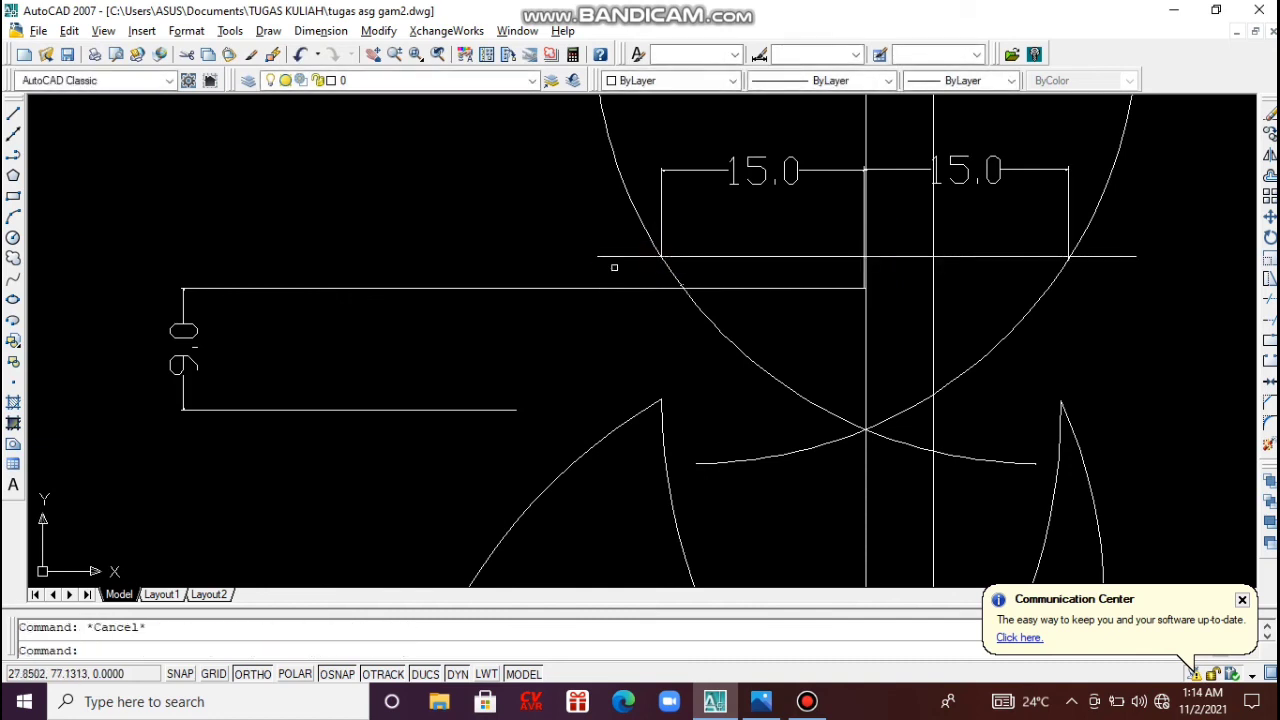
# Trim the horizontal line's left overhang and the head arcs' tails next to their crossing point on the centre line.
pyautogui.write('tr')
pyautogui.press('Return')
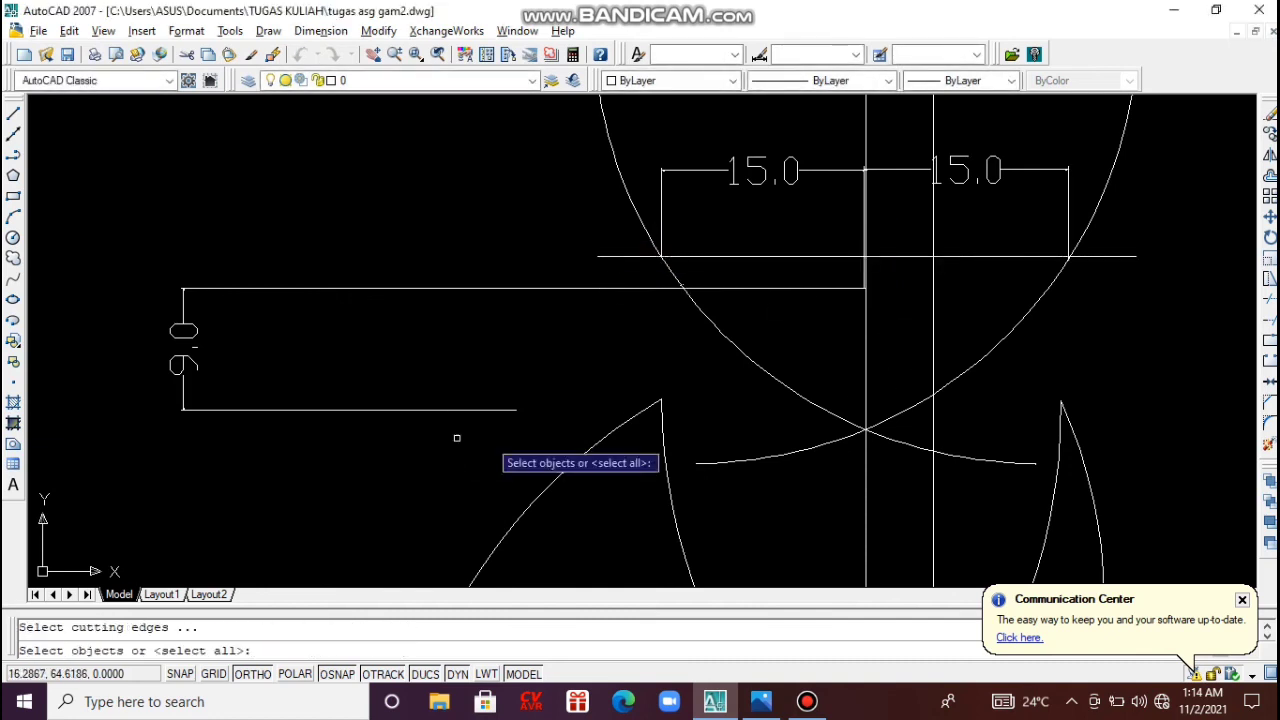
pyautogui.press('Return')
pyautogui.click(610, 256)
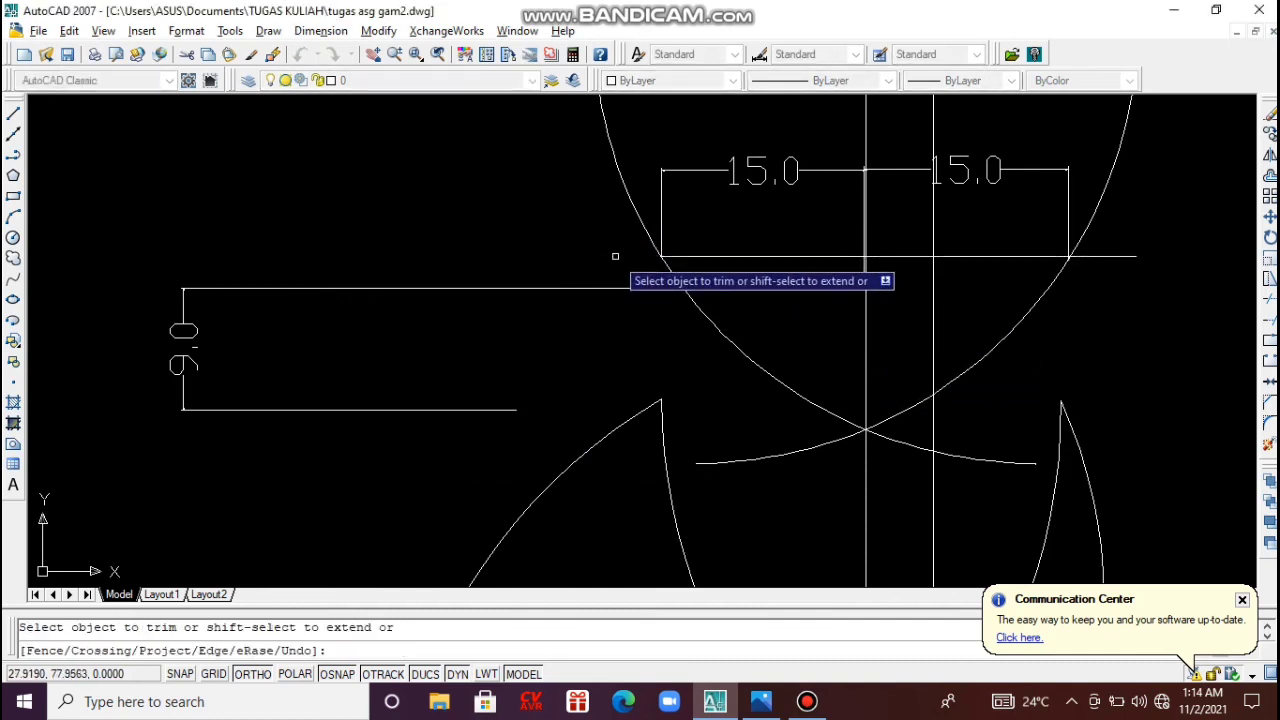
pyautogui.click(761, 460)
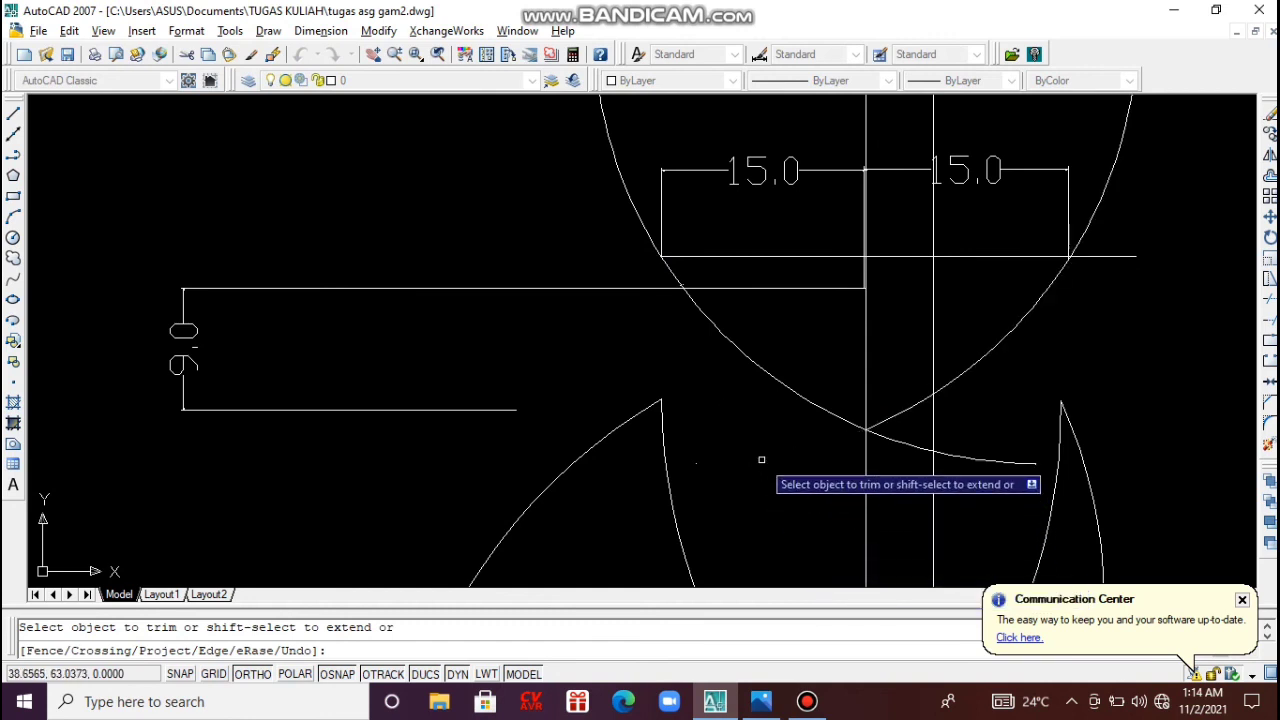
pyautogui.click(916, 446)
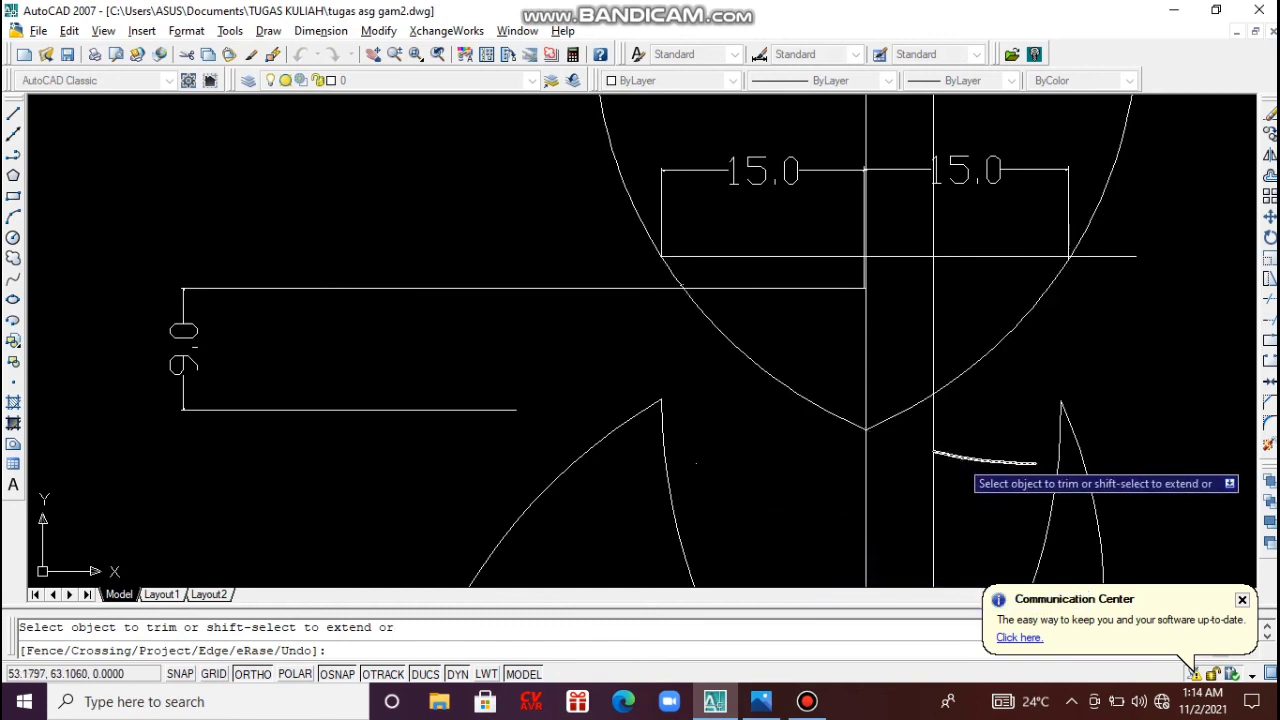
pyautogui.press('Escape')
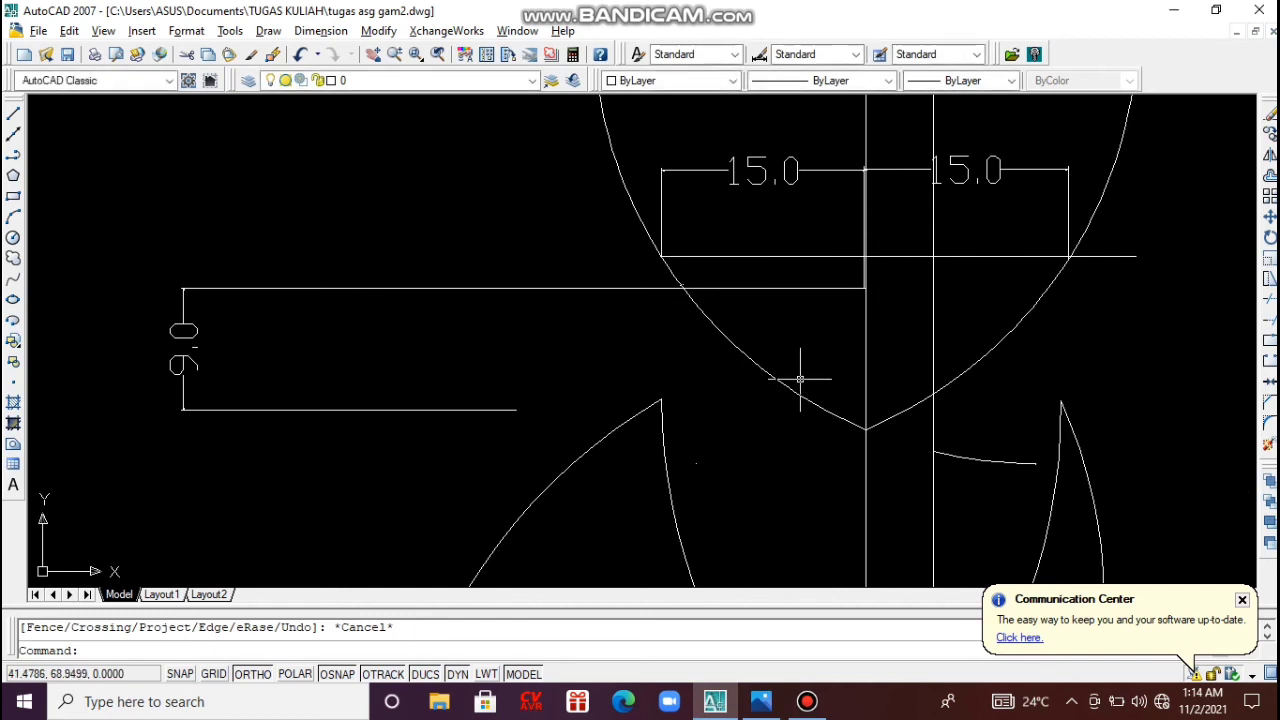
# Trim both head arcs below the horizontal line, using all objects as cutting edges.
pyautogui.write('tr')
pyautogui.press('Return')
pyautogui.press('Return')
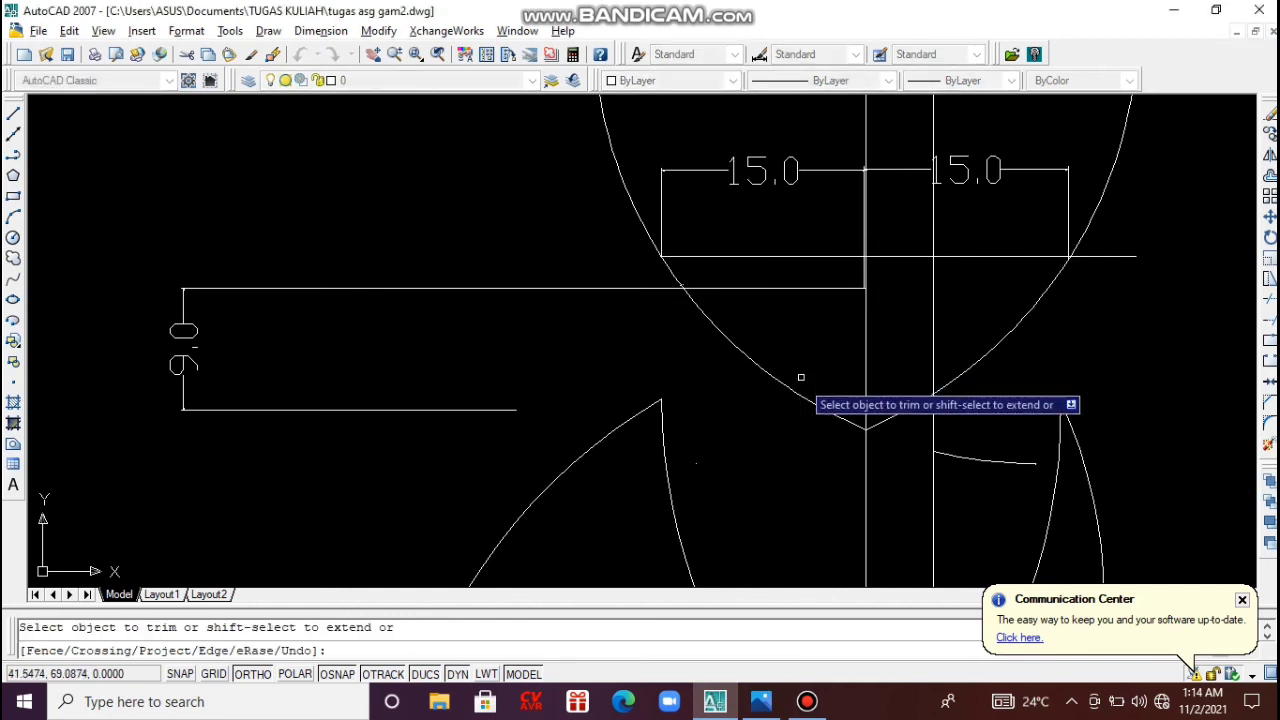
pyautogui.click(793, 390)
pyautogui.click(966, 368)
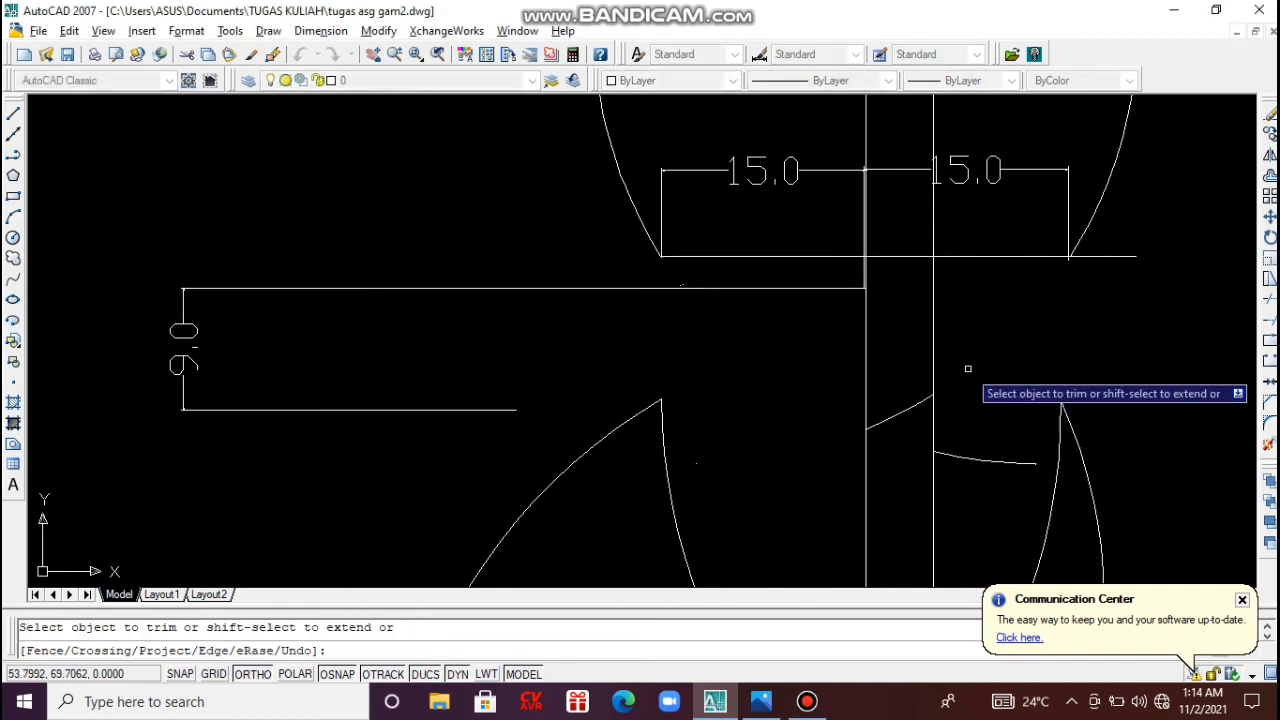
pyautogui.press('Escape')
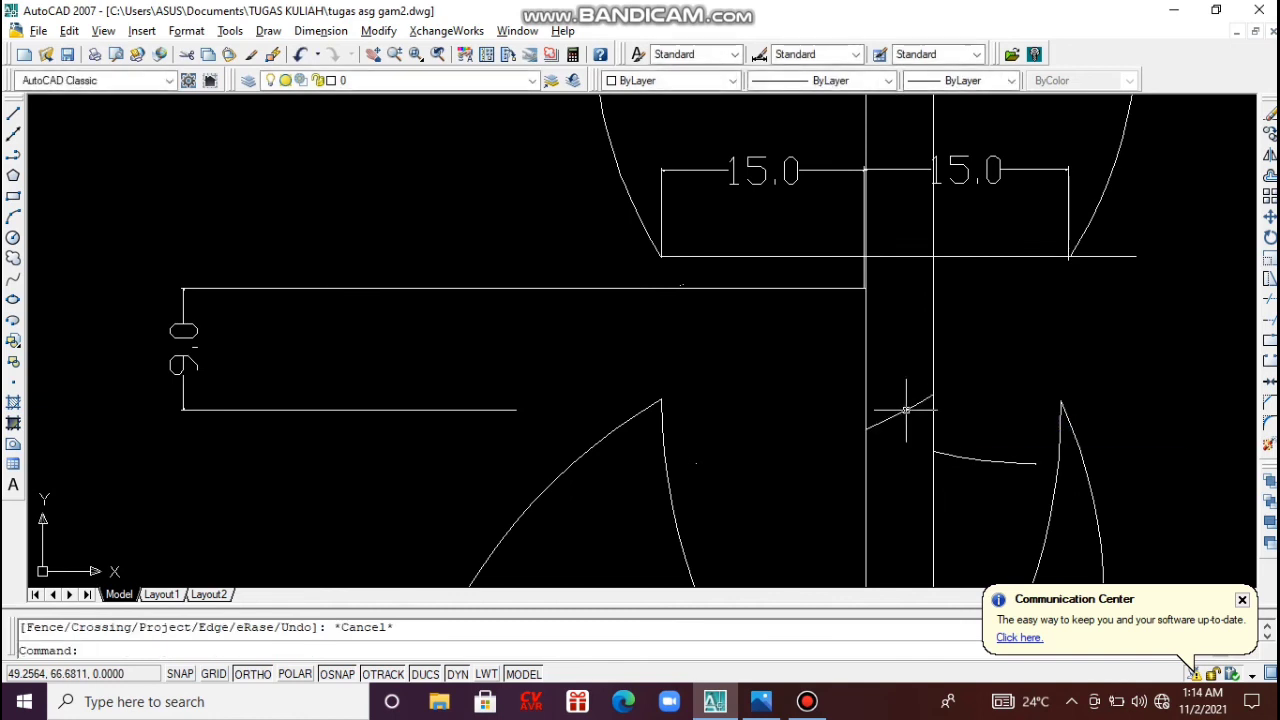
# Erase the two leftover arc pieces beside the centre line and the horizontal construction line across the head.
pyautogui.click(905, 411)
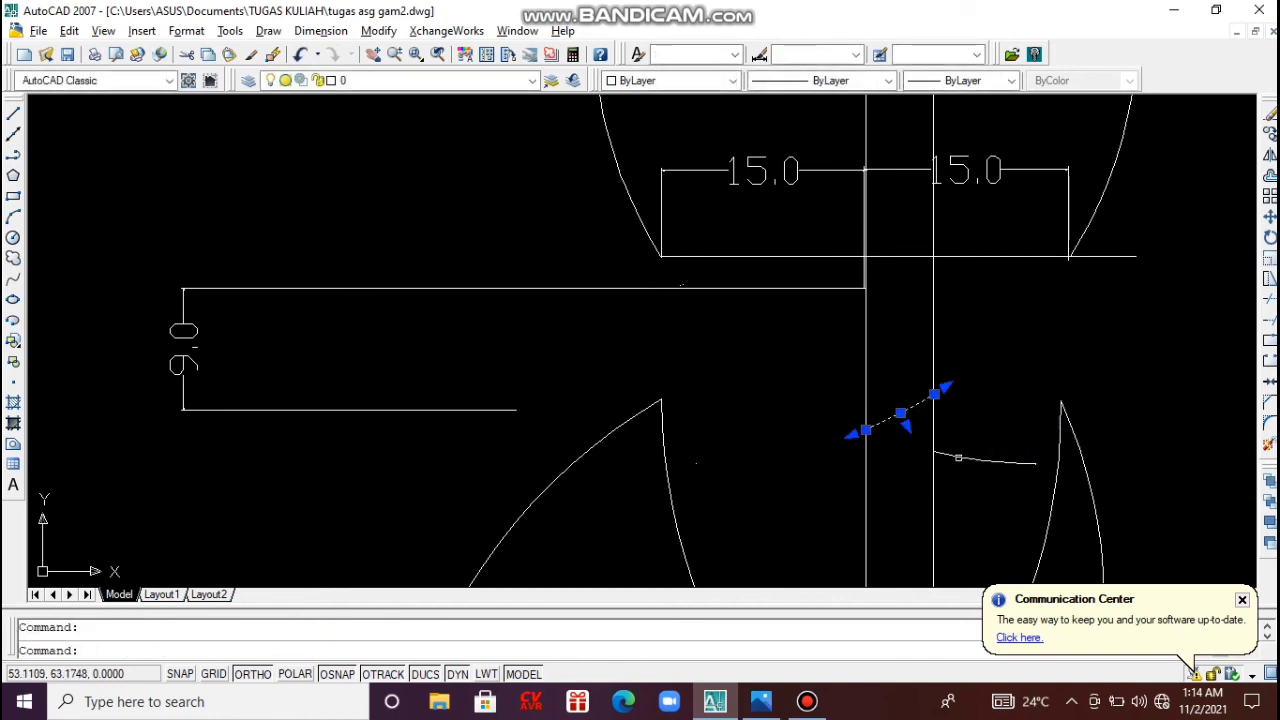
pyautogui.click(958, 457)
pyautogui.press('Escape')
pyautogui.press('Delete')
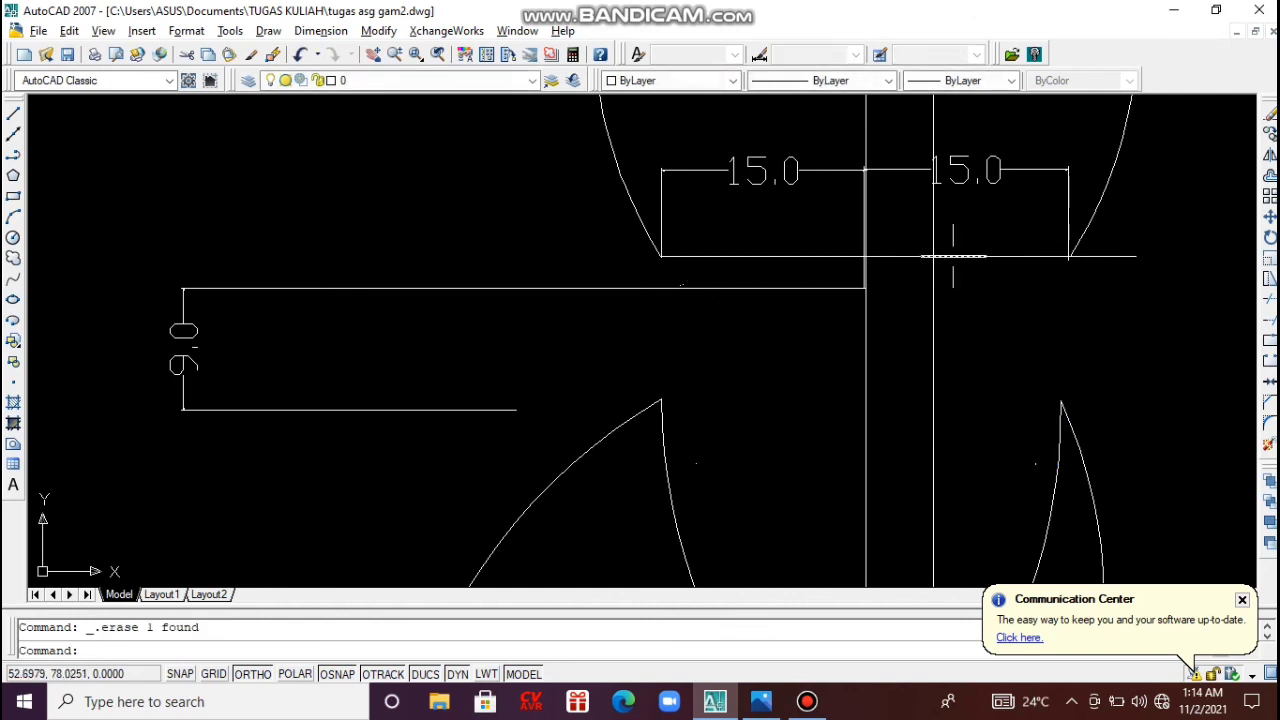
pyautogui.click(953, 256)
pyautogui.press('Delete')
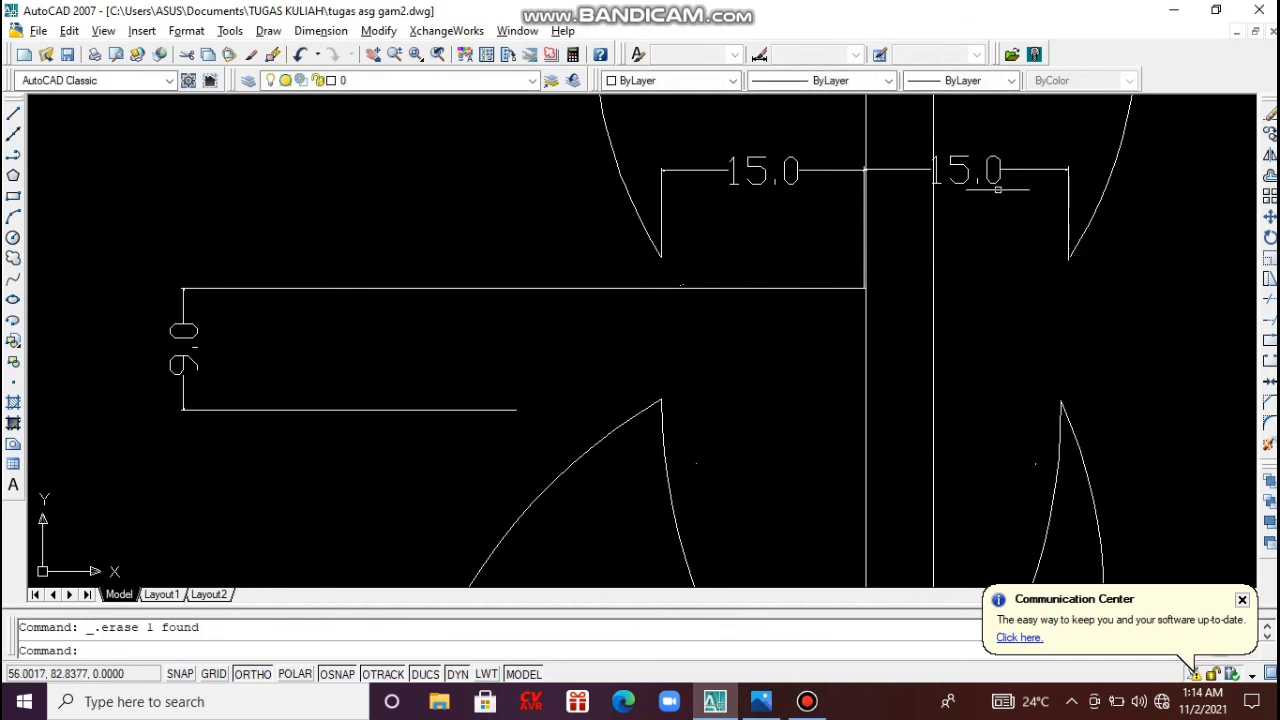
# Erase both 15-unit dimensions inside the head.
pyautogui.click(997, 188)
pyautogui.press('Escape')
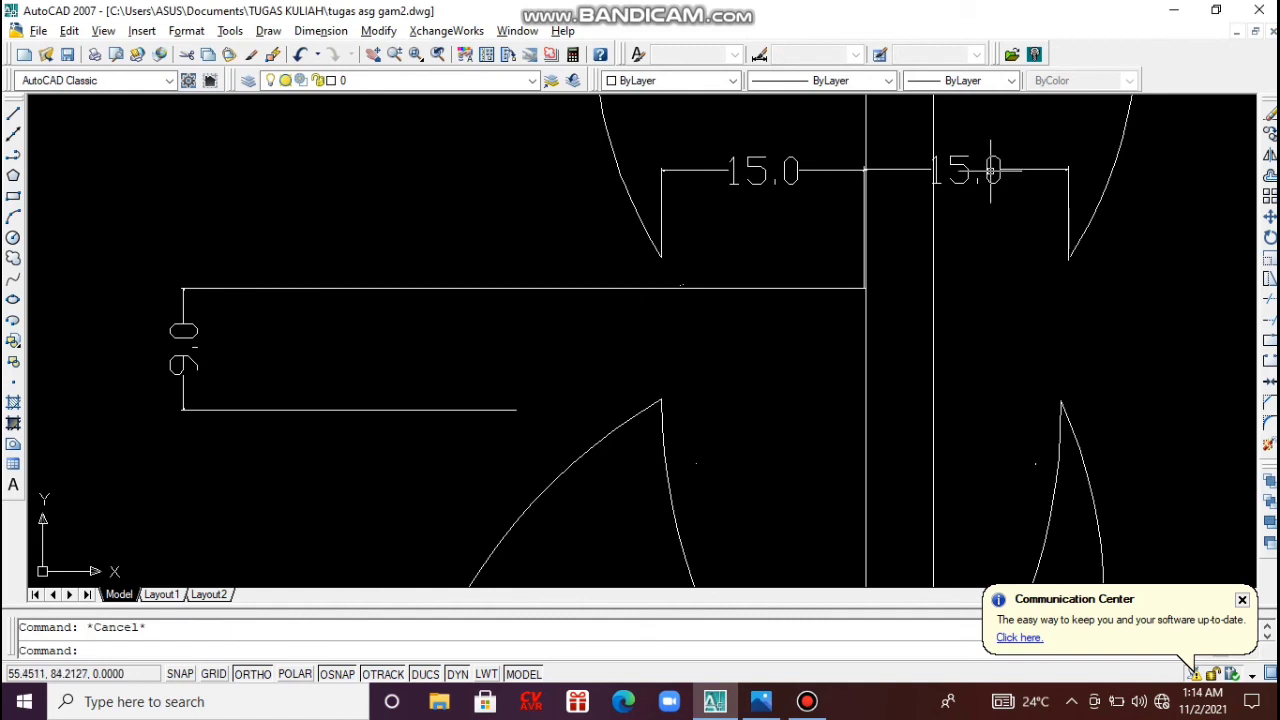
pyautogui.click(1066, 174)
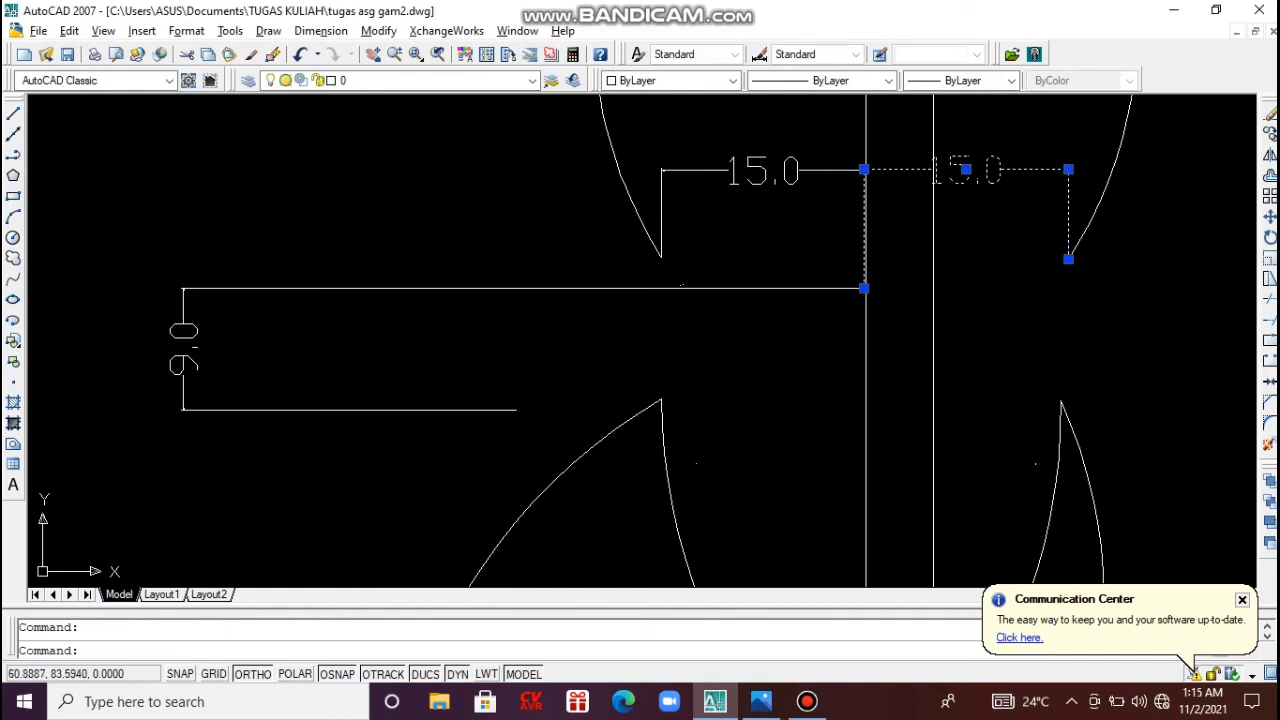
pyautogui.press('Delete')
pyautogui.click(829, 168)
pyautogui.press('Delete')
pyautogui.click(619, 288)
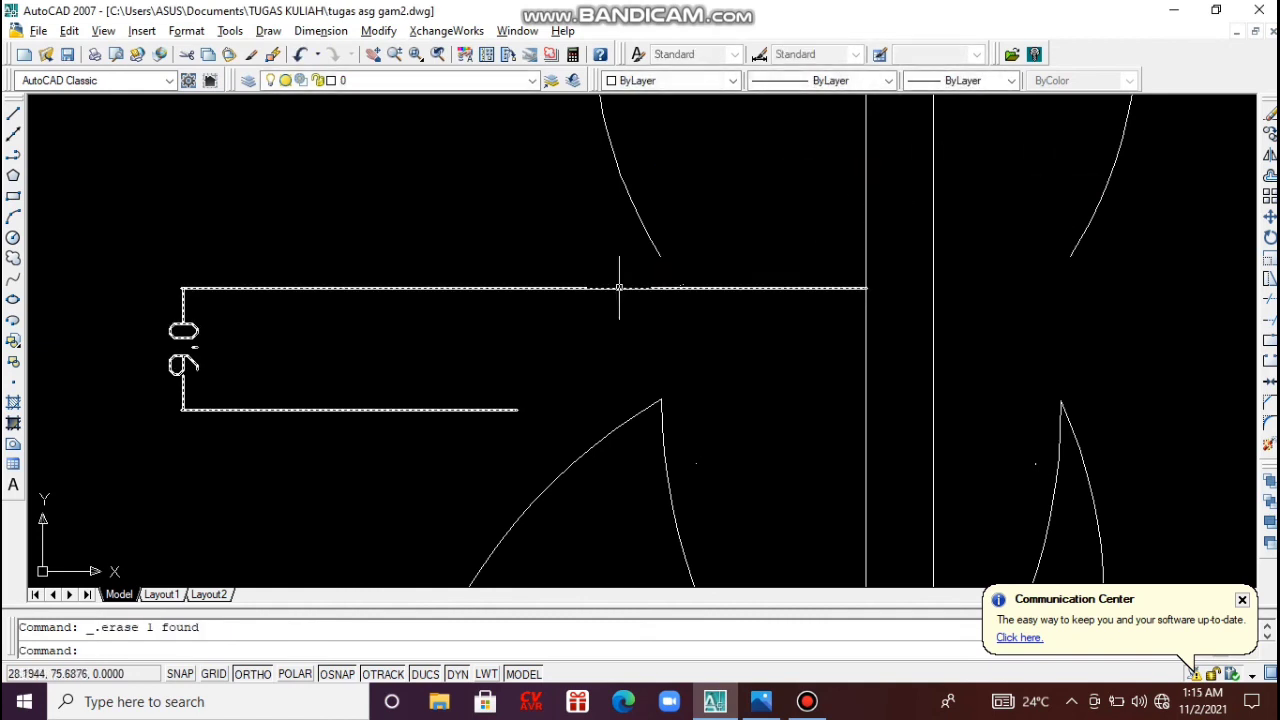
pyautogui.scroll(-4, 619, 288)
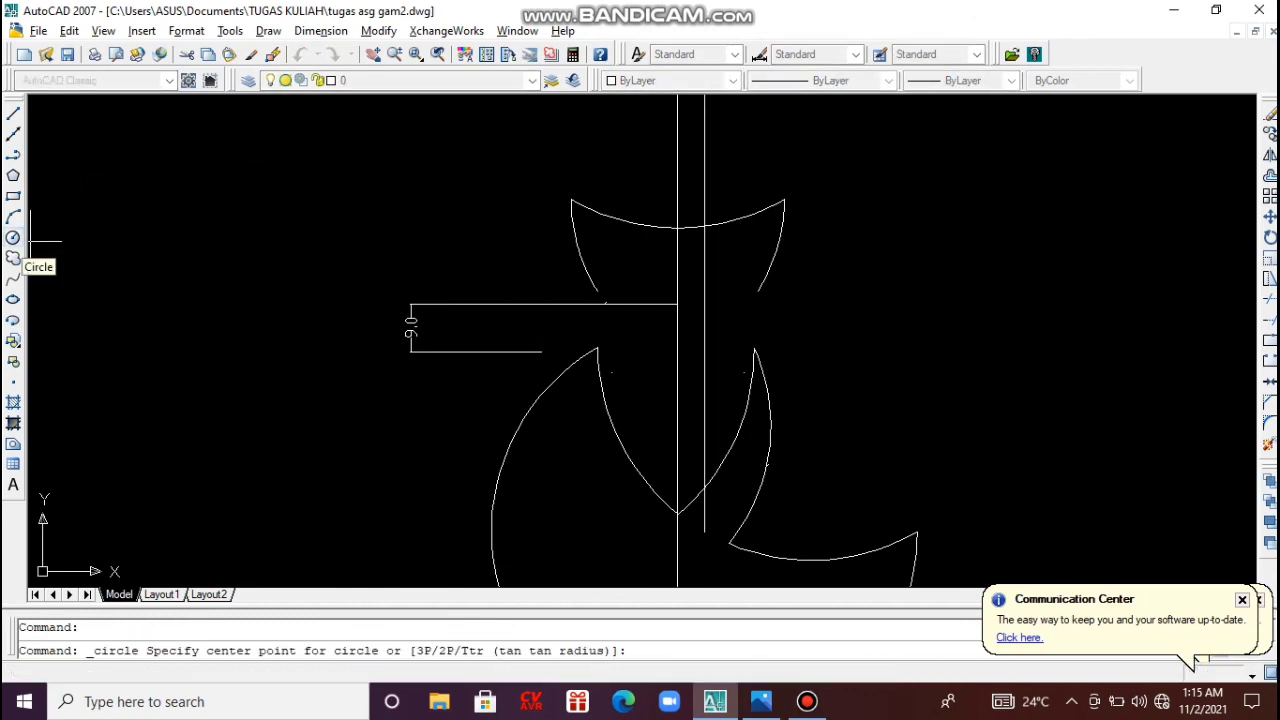
pyautogui.write('t')
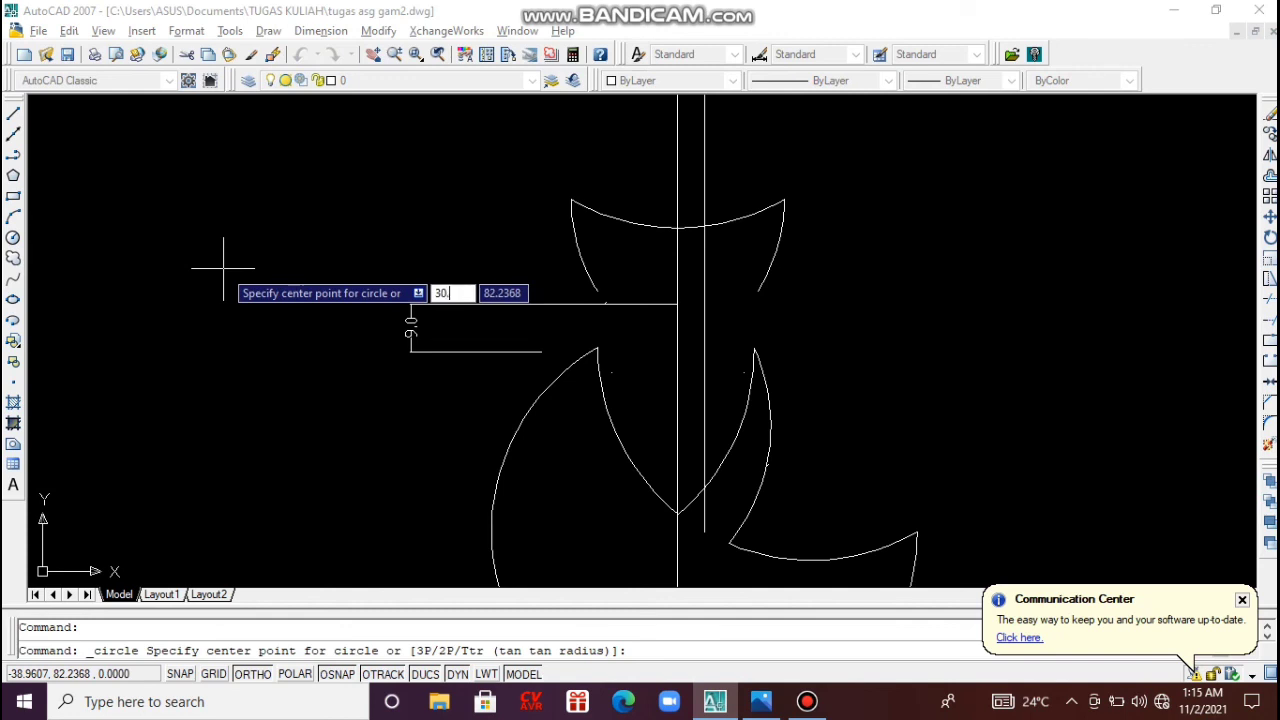
pyautogui.press('Return')
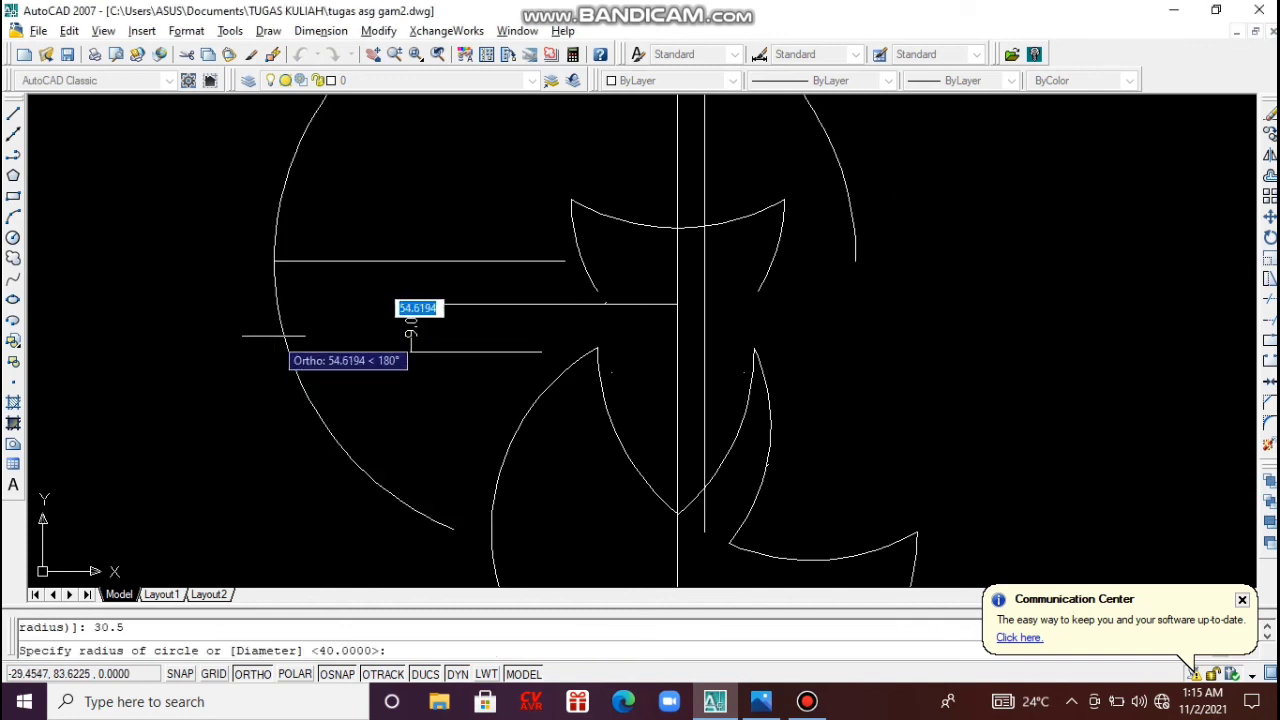
pyautogui.press('Escape')
# Draw a circle of radius 30.5 in the empty area left of the fox's head.
pyautogui.press('Return')
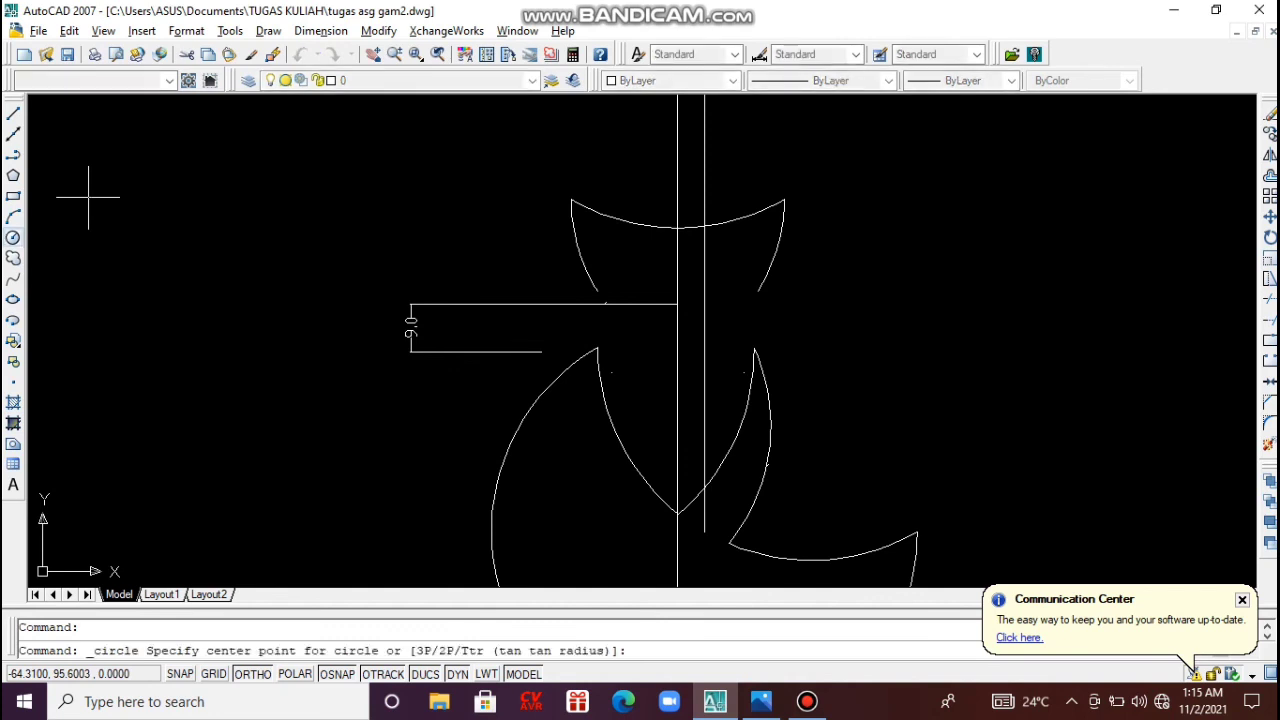
pyautogui.click(194, 260)
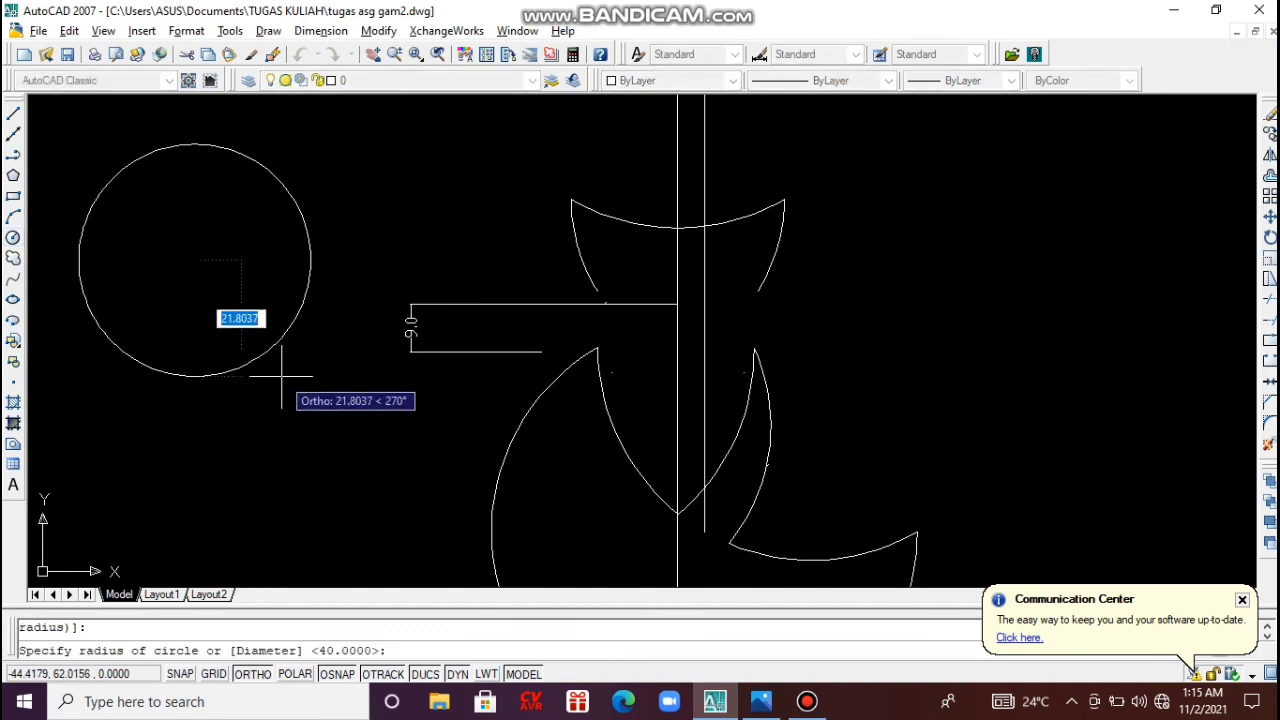
pyautogui.write('30.5')
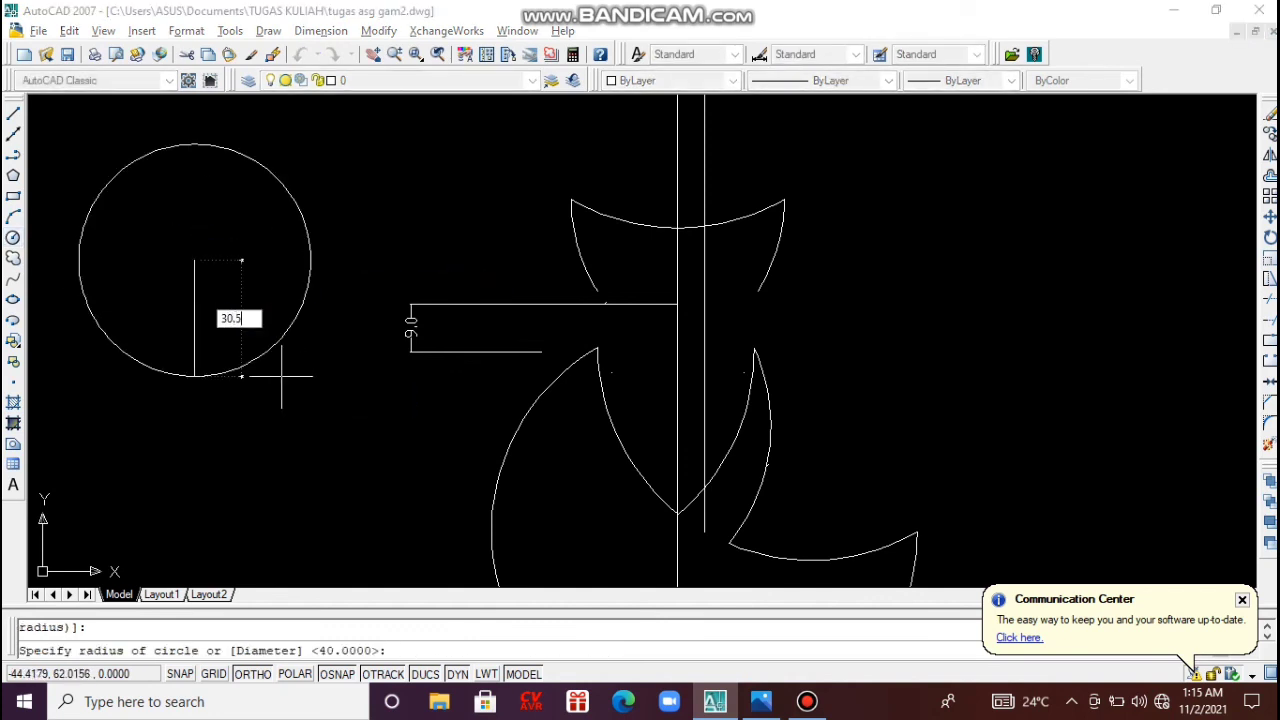
pyautogui.press('Return')
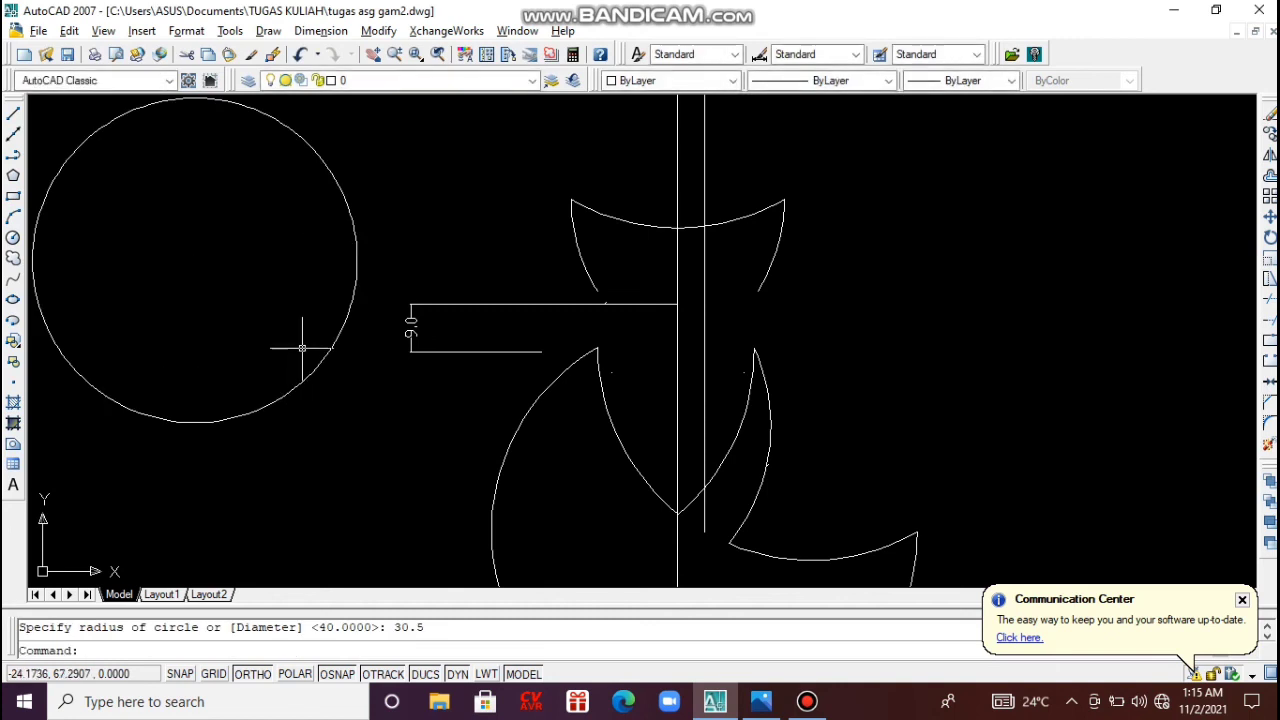
pyautogui.press('Escape')
pyautogui.write('m')
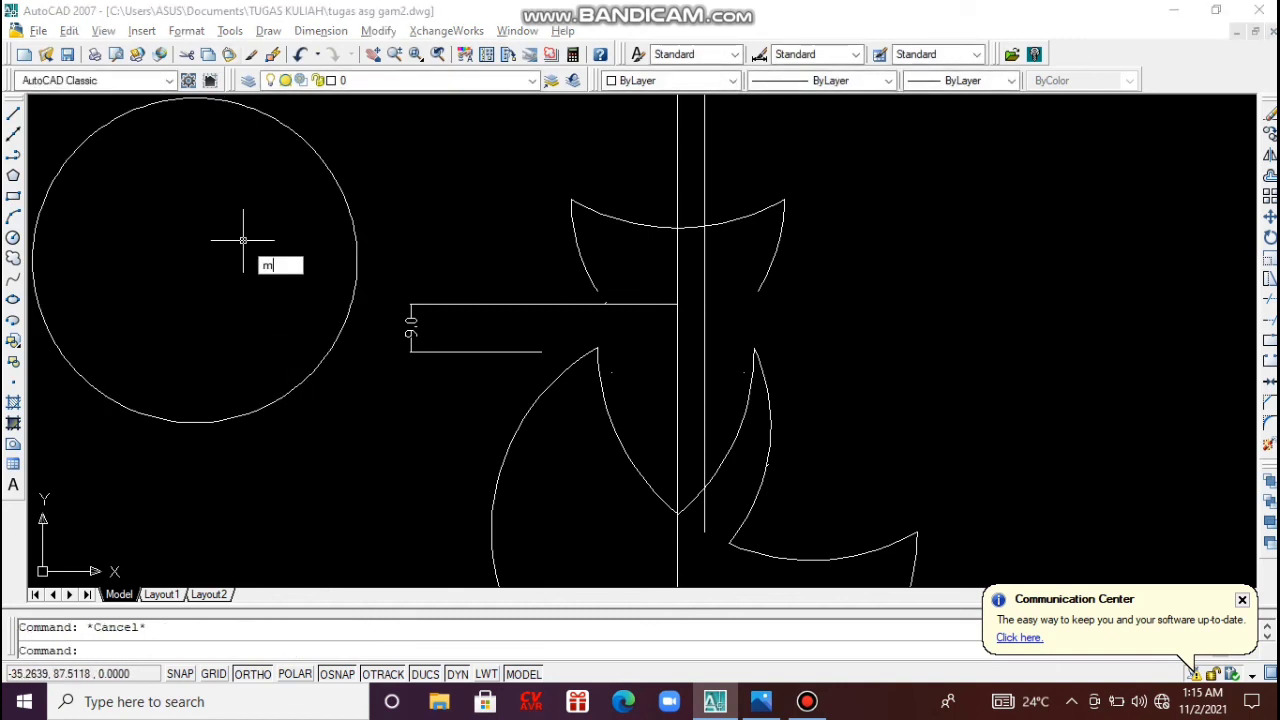
pyautogui.click(243, 240)
pyautogui.click(243, 240)
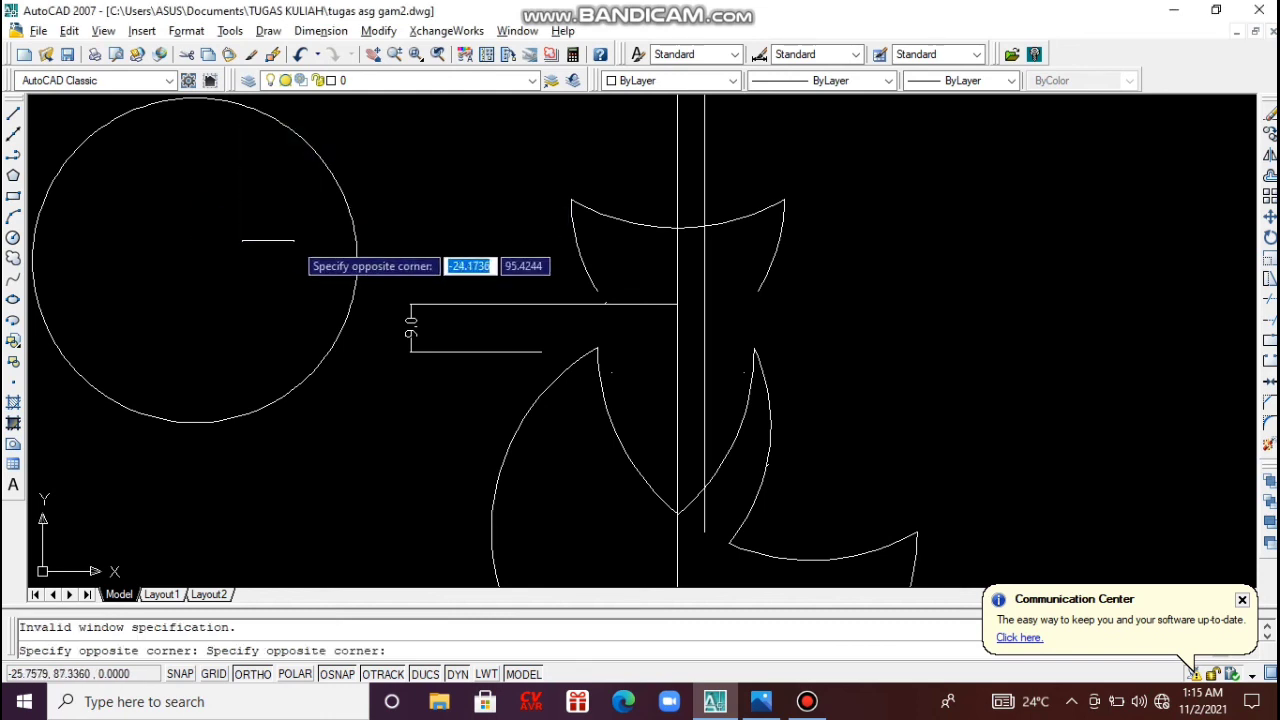
pyautogui.press('Escape')
pyautogui.write('m')
pyautogui.press('Return')
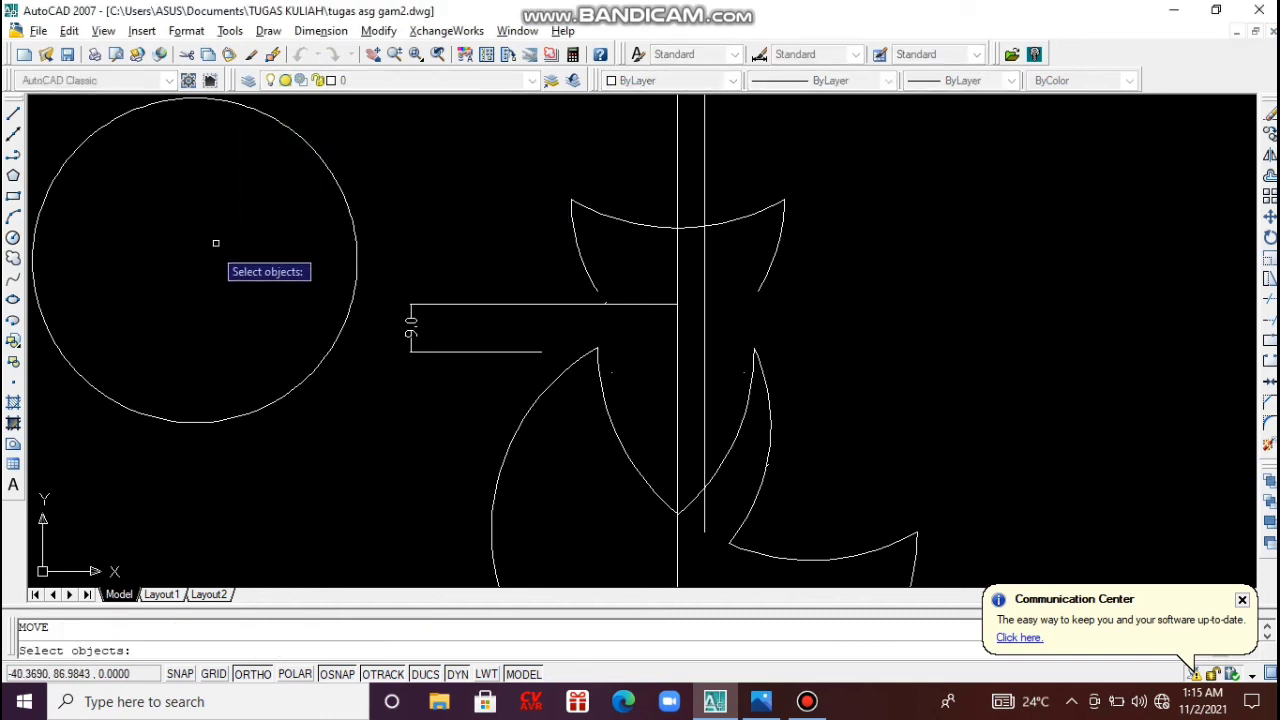
pyautogui.click(355, 232)
pyautogui.press('Return')
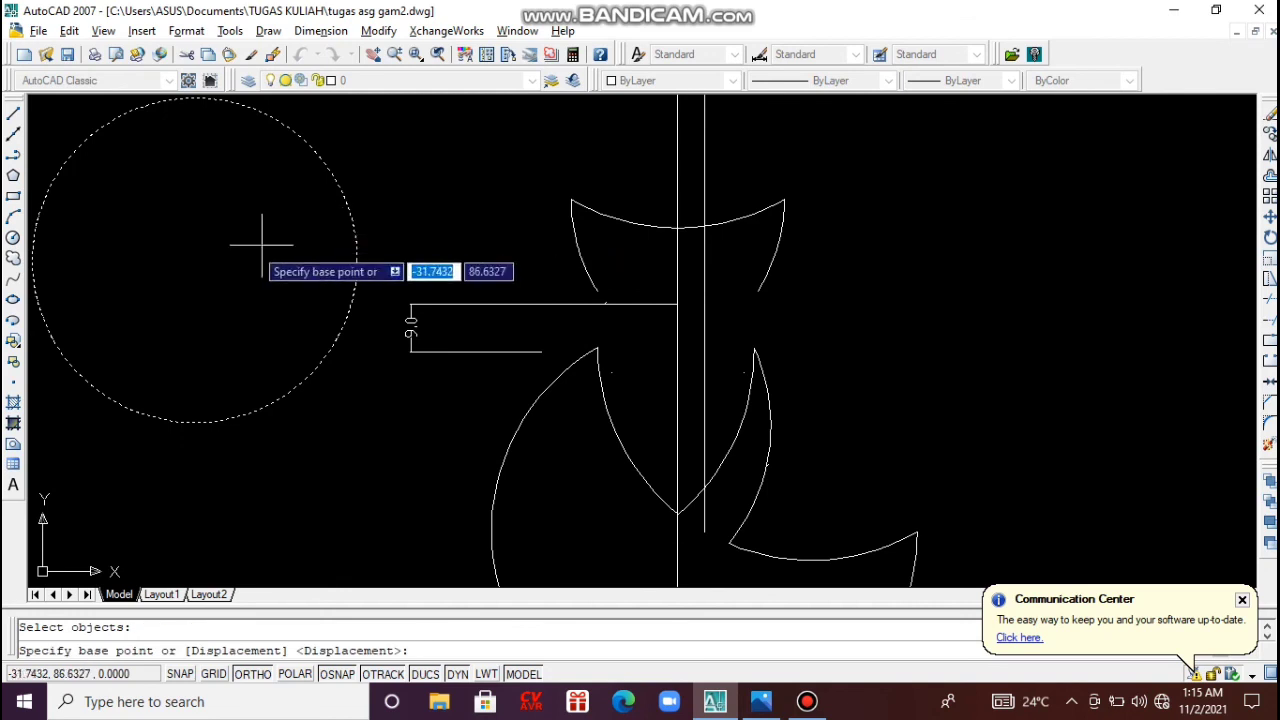
pyautogui.press('Escape')
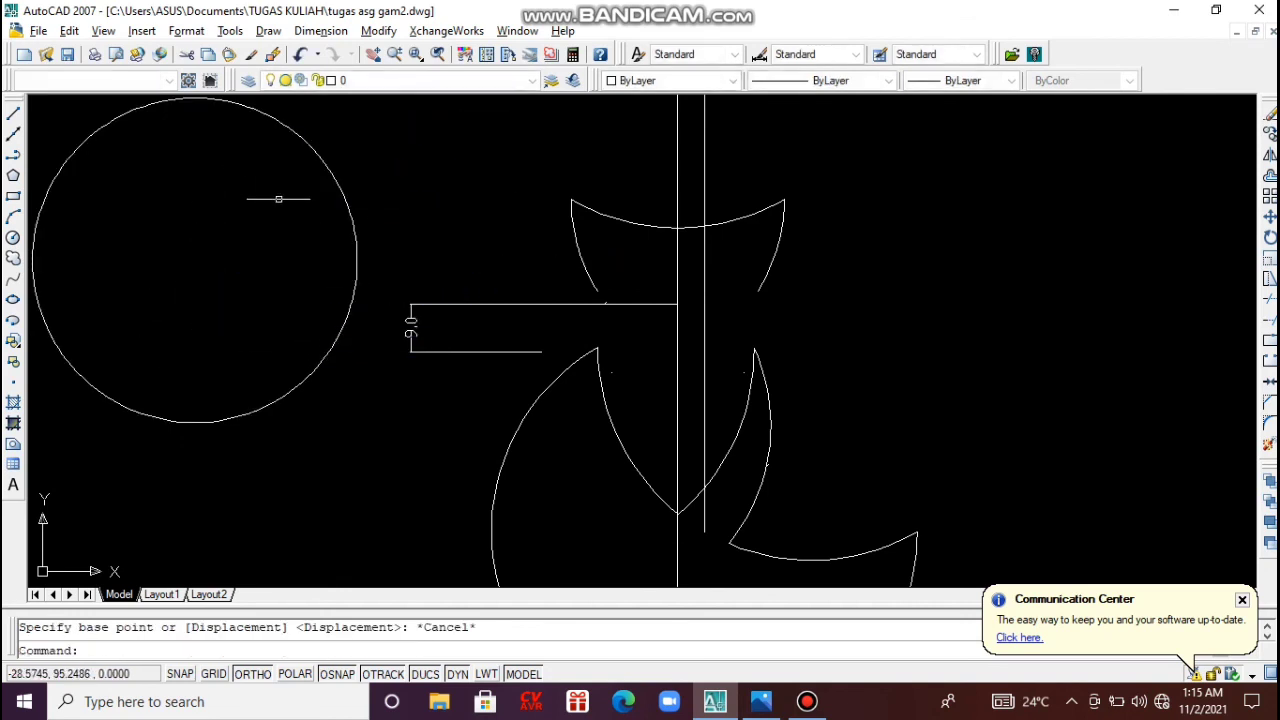
# Move the radius 30.5 circle by its centre, with Ortho off, so it passes through the lower end of the head's left arc.
pyautogui.write('m')
pyautogui.press('Return')
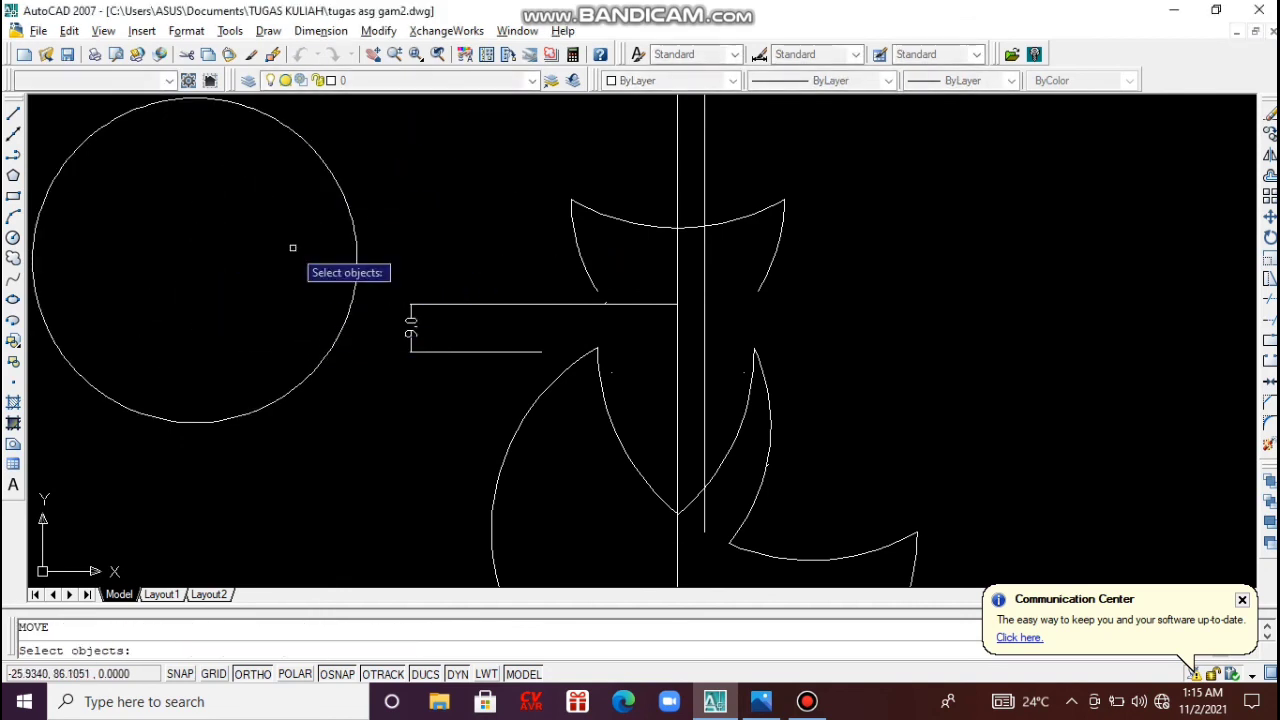
pyautogui.click(356, 236)
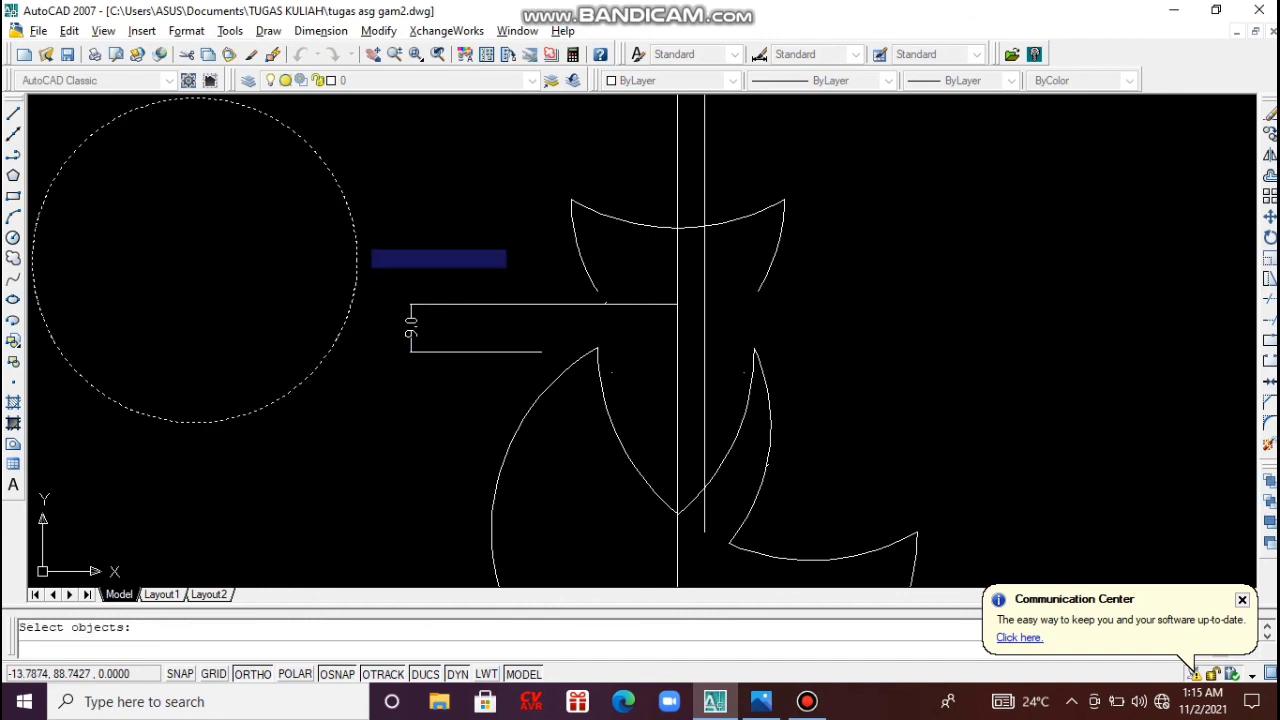
pyautogui.press('Return')
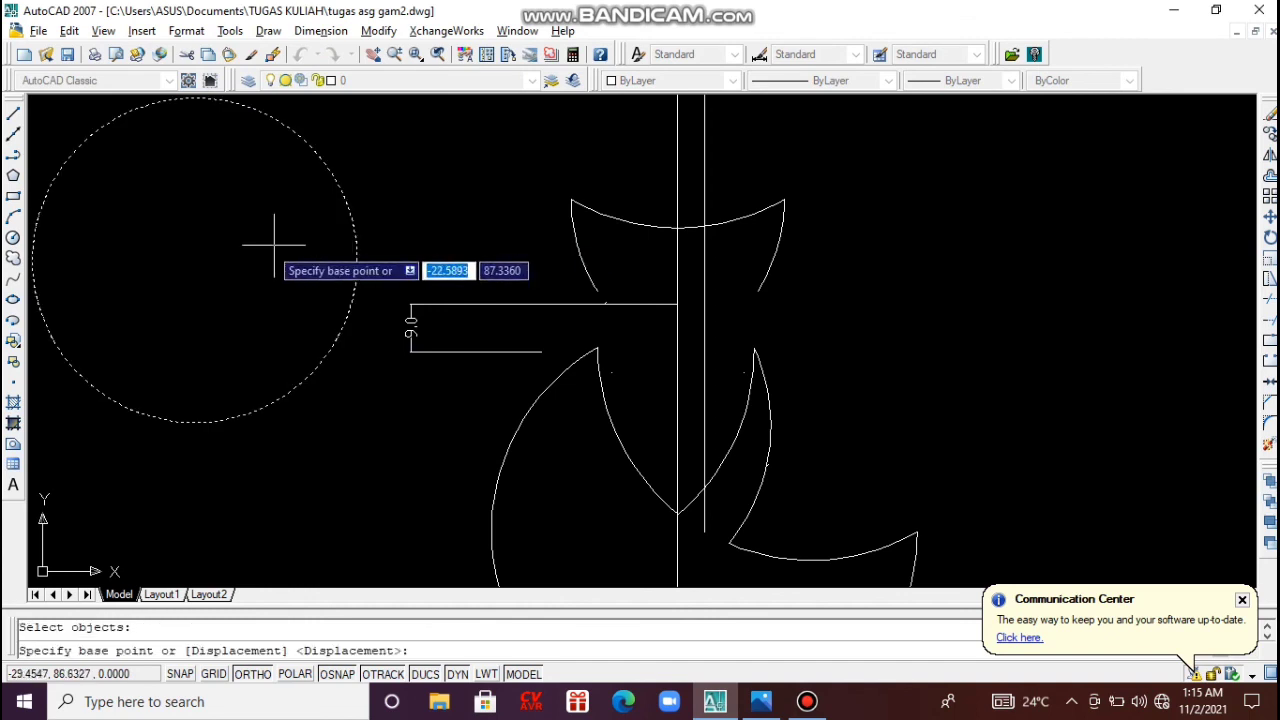
pyautogui.click(195, 259)
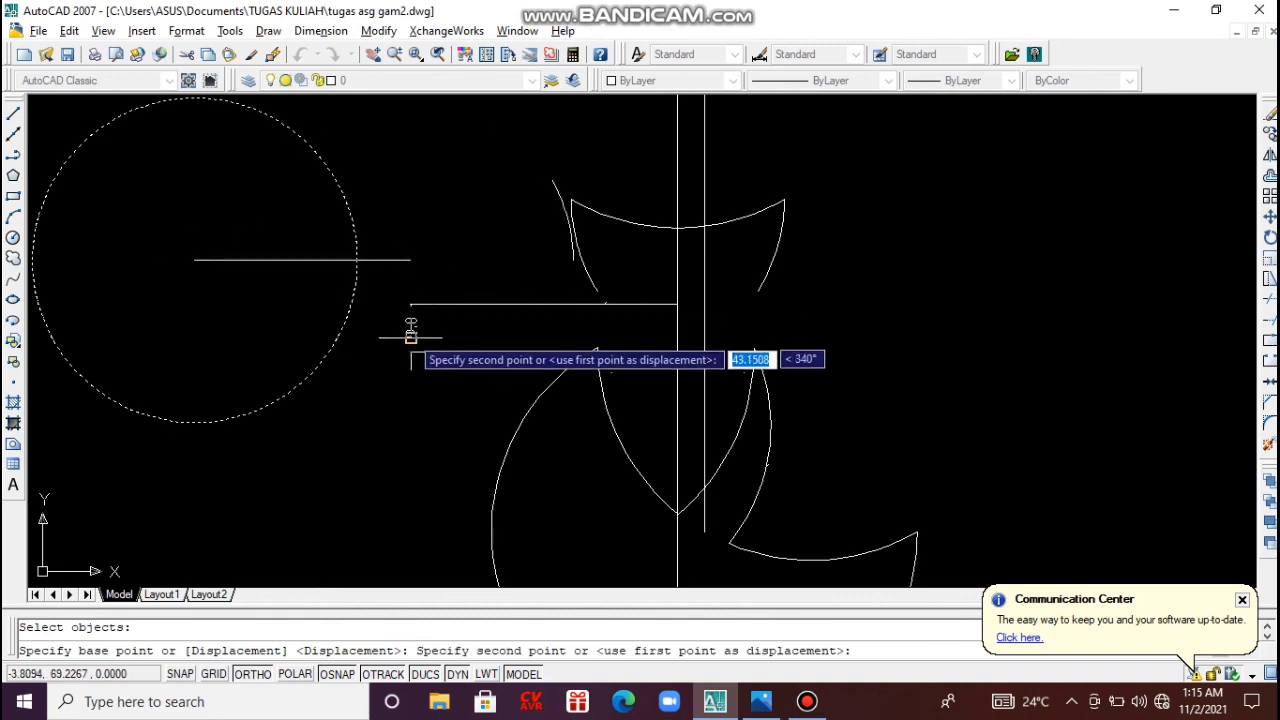
pyautogui.press('F8')
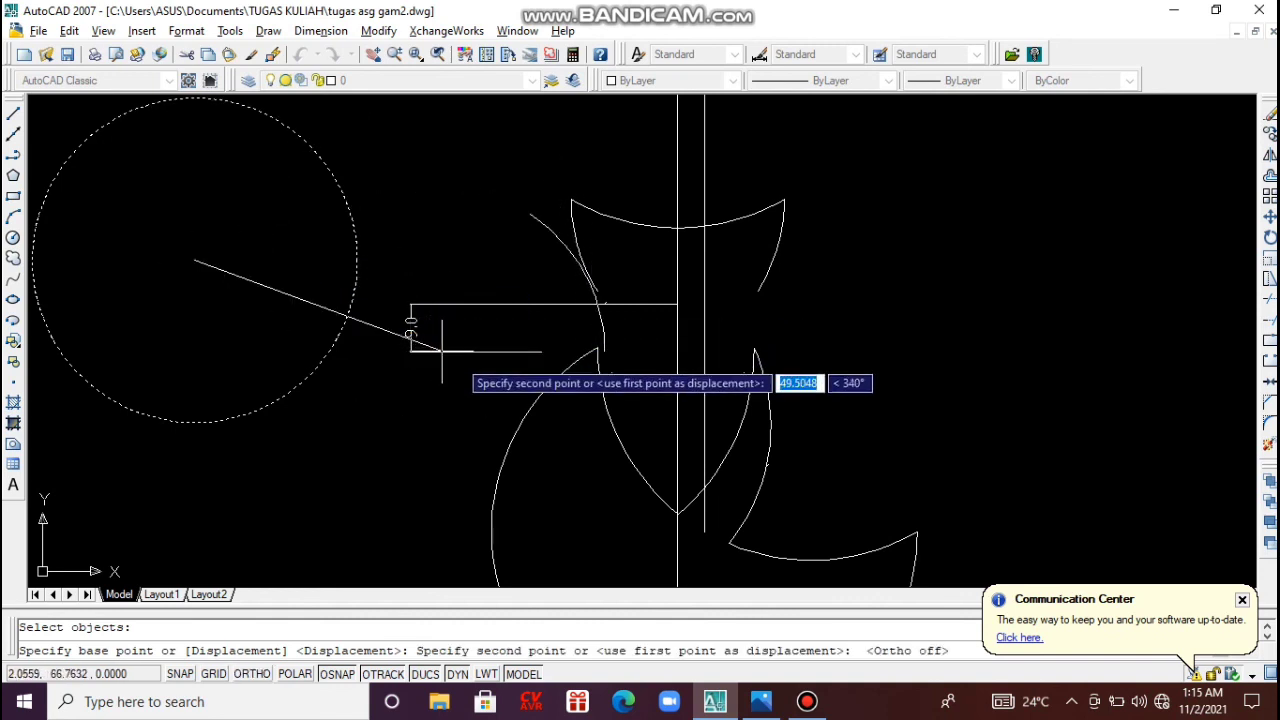
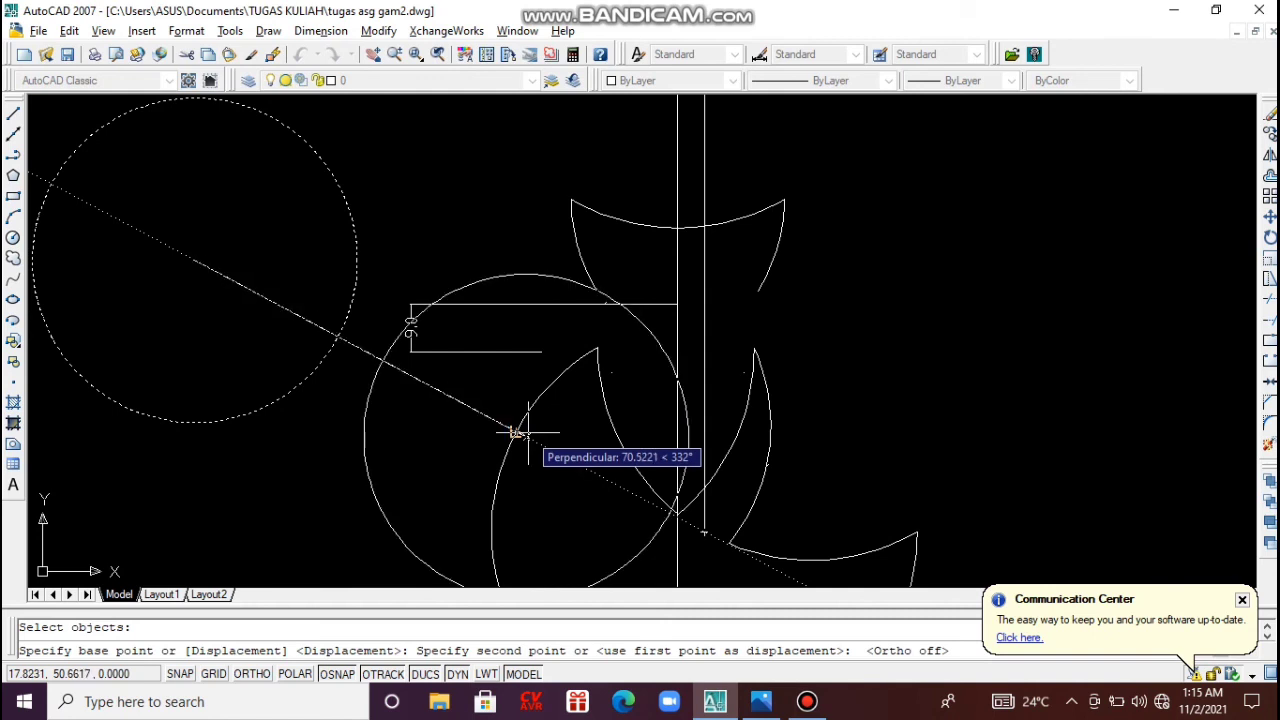
pyautogui.click(528, 432)
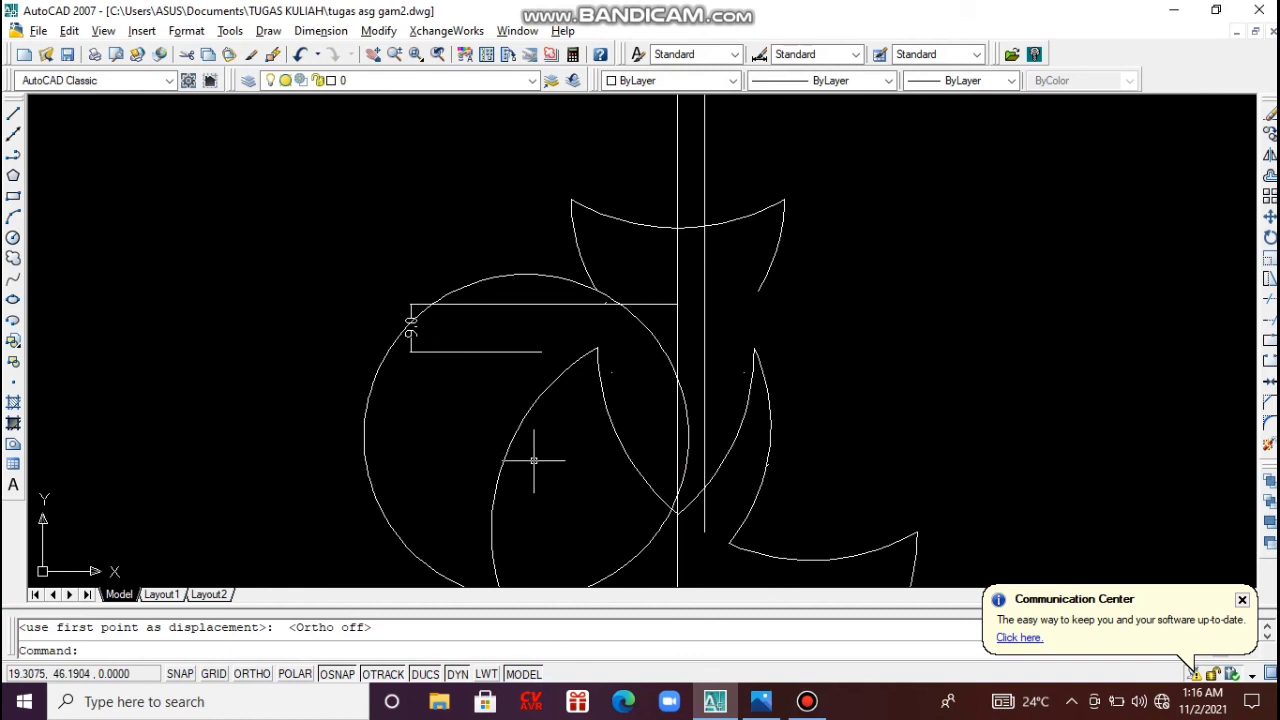
# Trim the circle to the arc between the head's left side and the centre line, using all objects as cutting edges.
pyautogui.scroll(4, 597, 343)
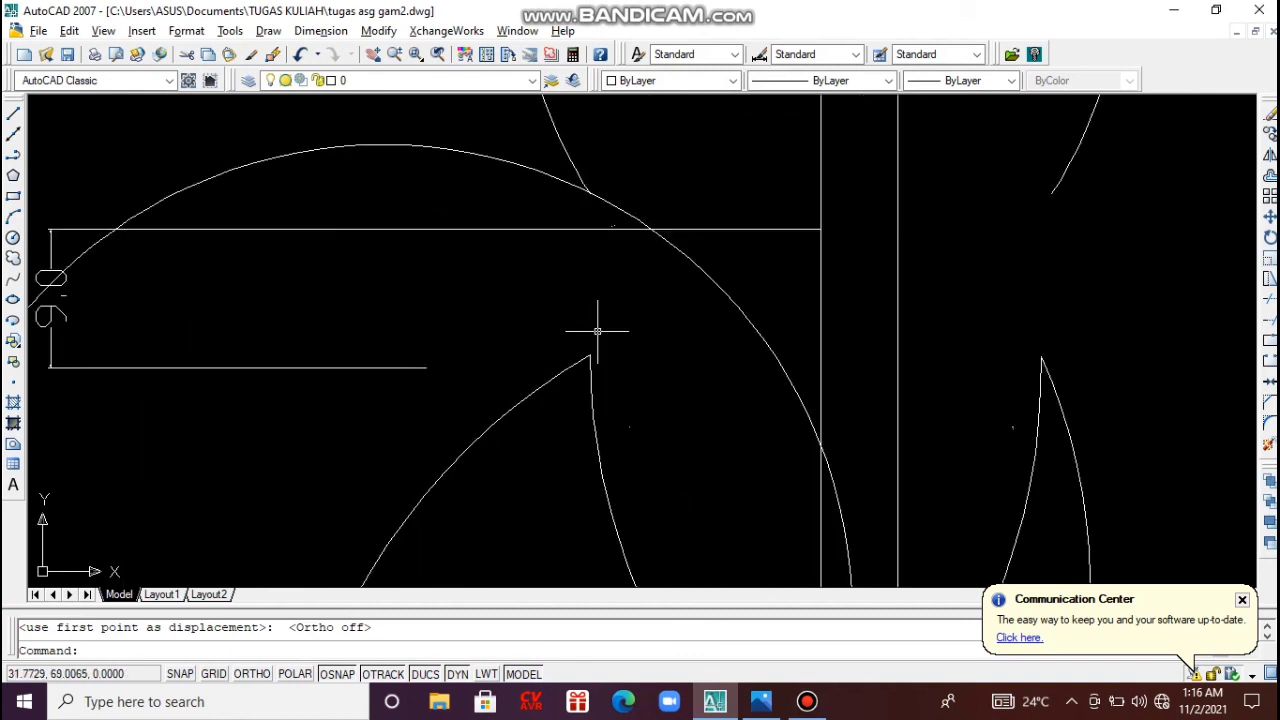
pyautogui.scroll(-5, 597, 331)
pyautogui.write('t')
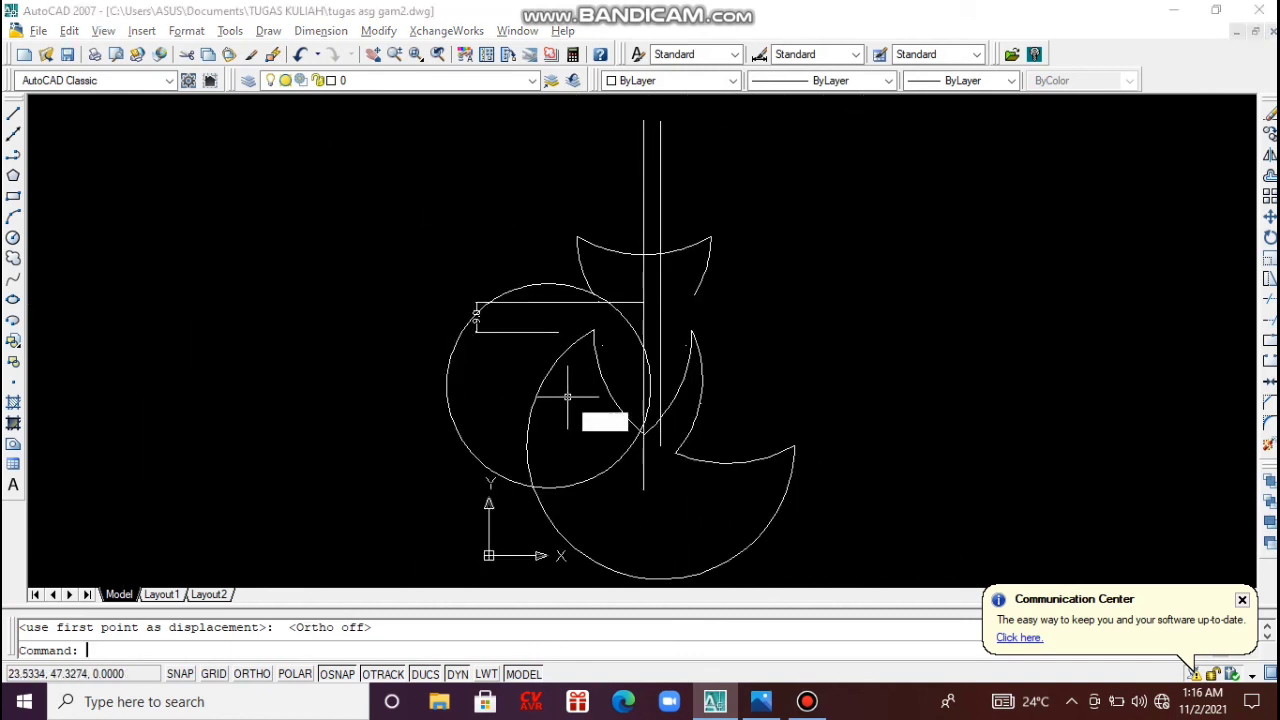
pyautogui.write('r')
pyautogui.press('Return')
pyautogui.press('Return')
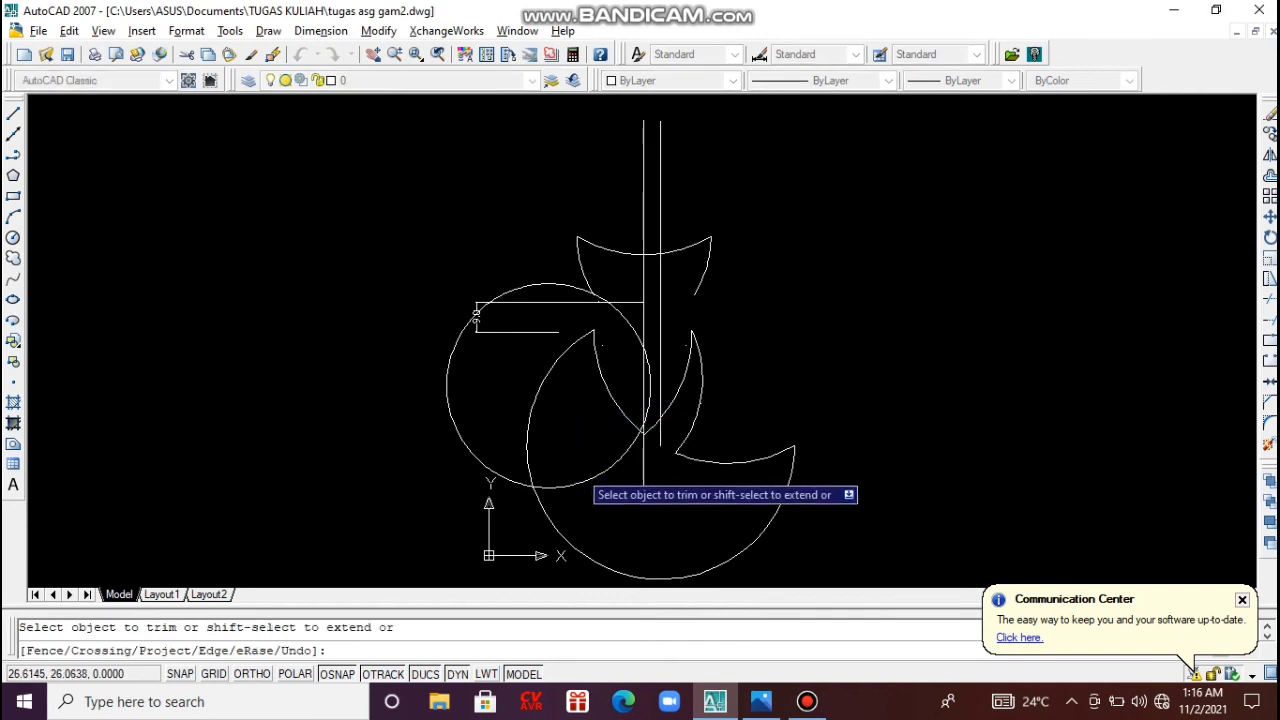
pyautogui.click(450, 413)
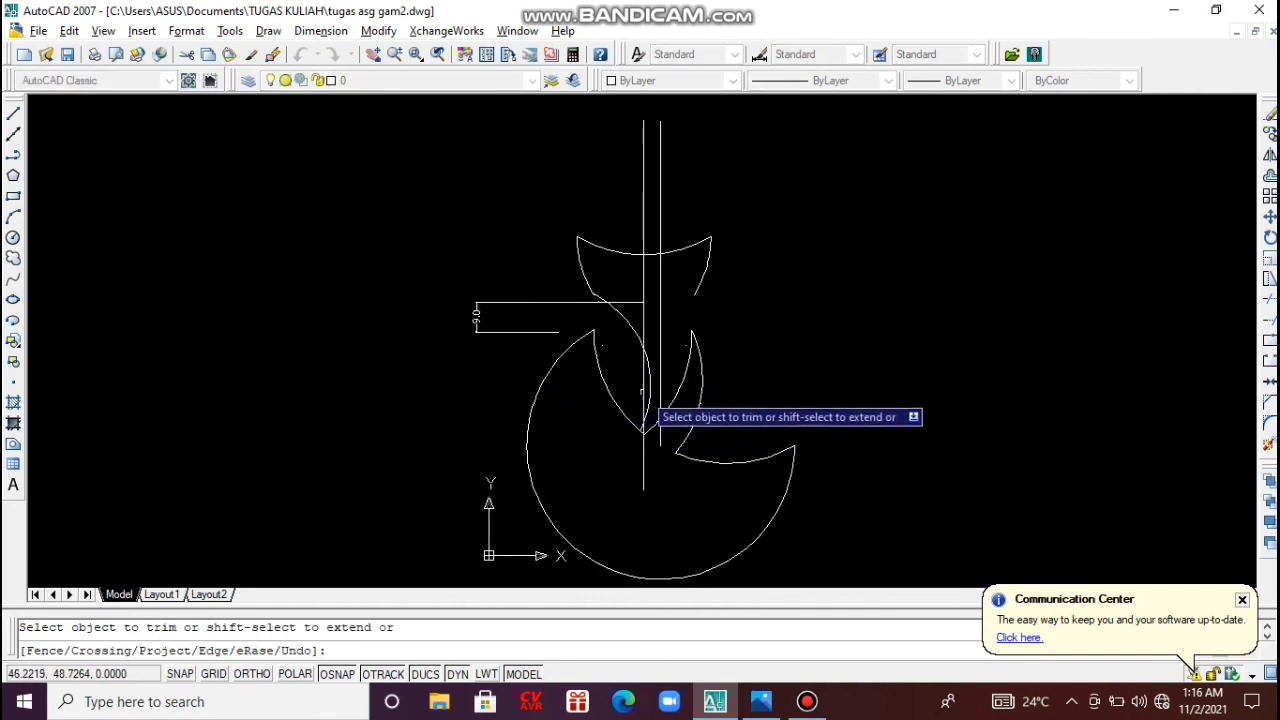
pyautogui.press('Escape')
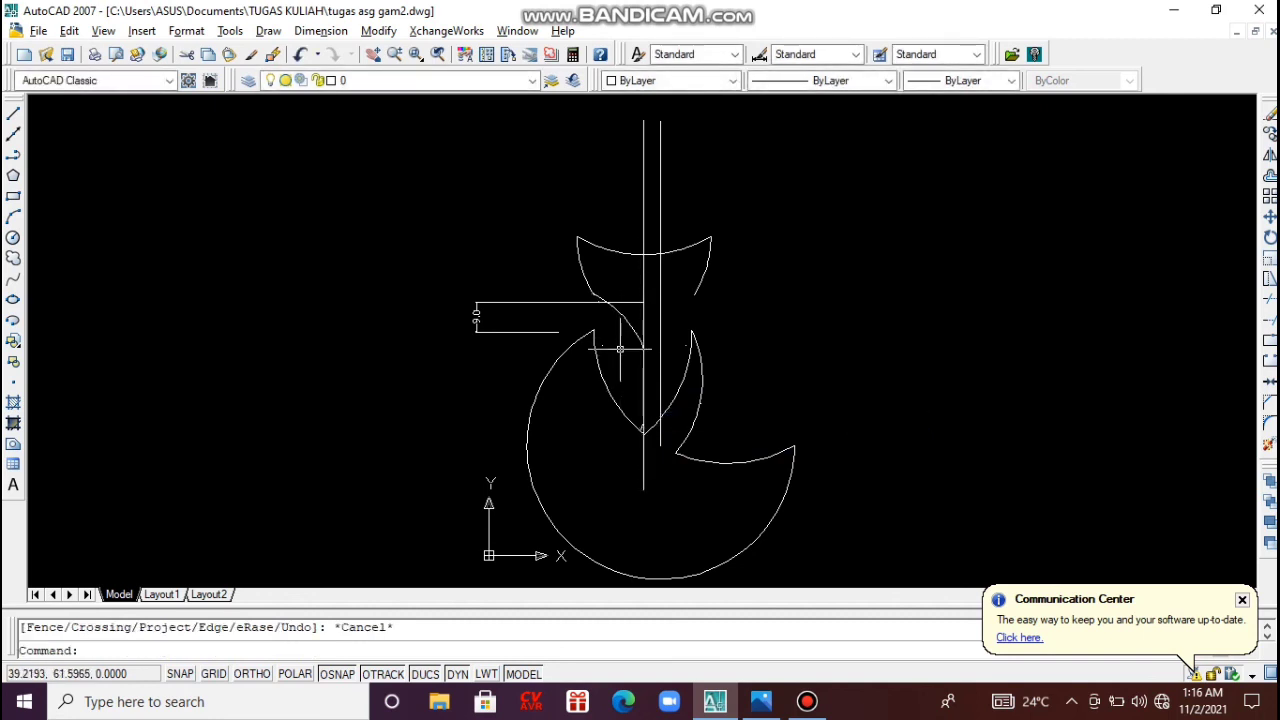
# Try to mirror the lower left head arc about a vertical line beside the centre line, and undo the mirror.
pyautogui.write('mi')
pyautogui.press('Return')
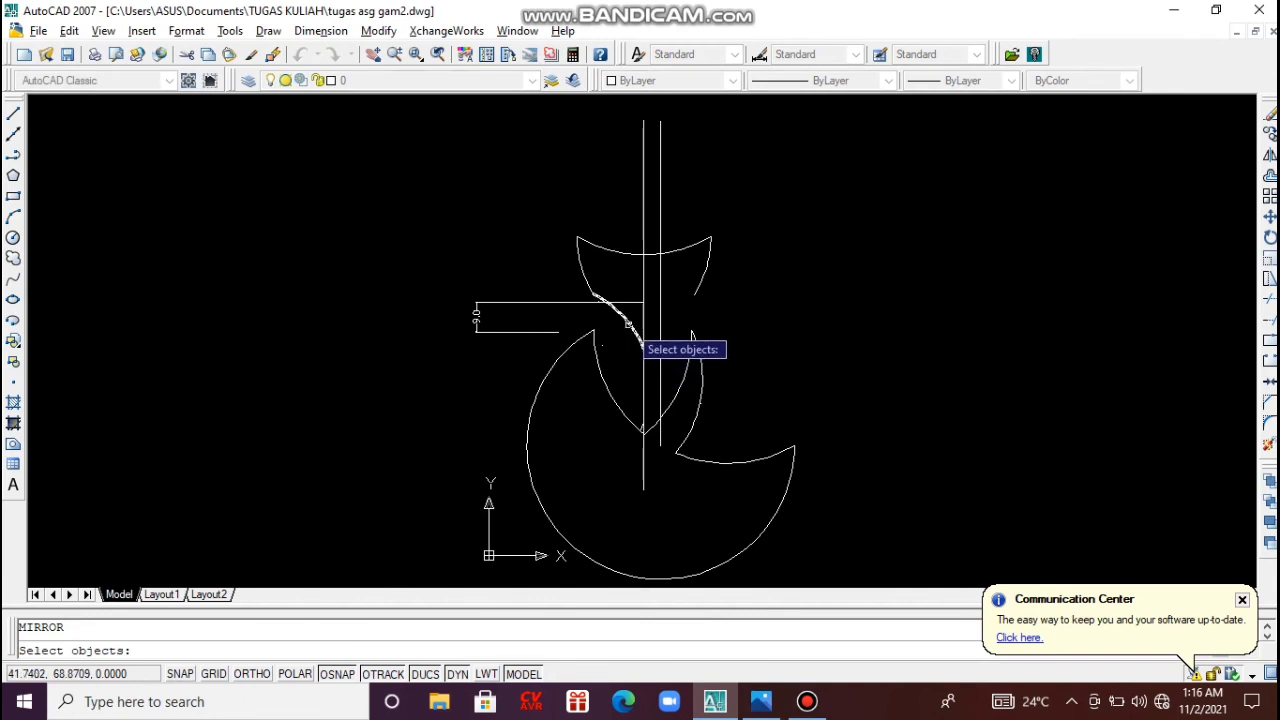
pyautogui.press('Return')
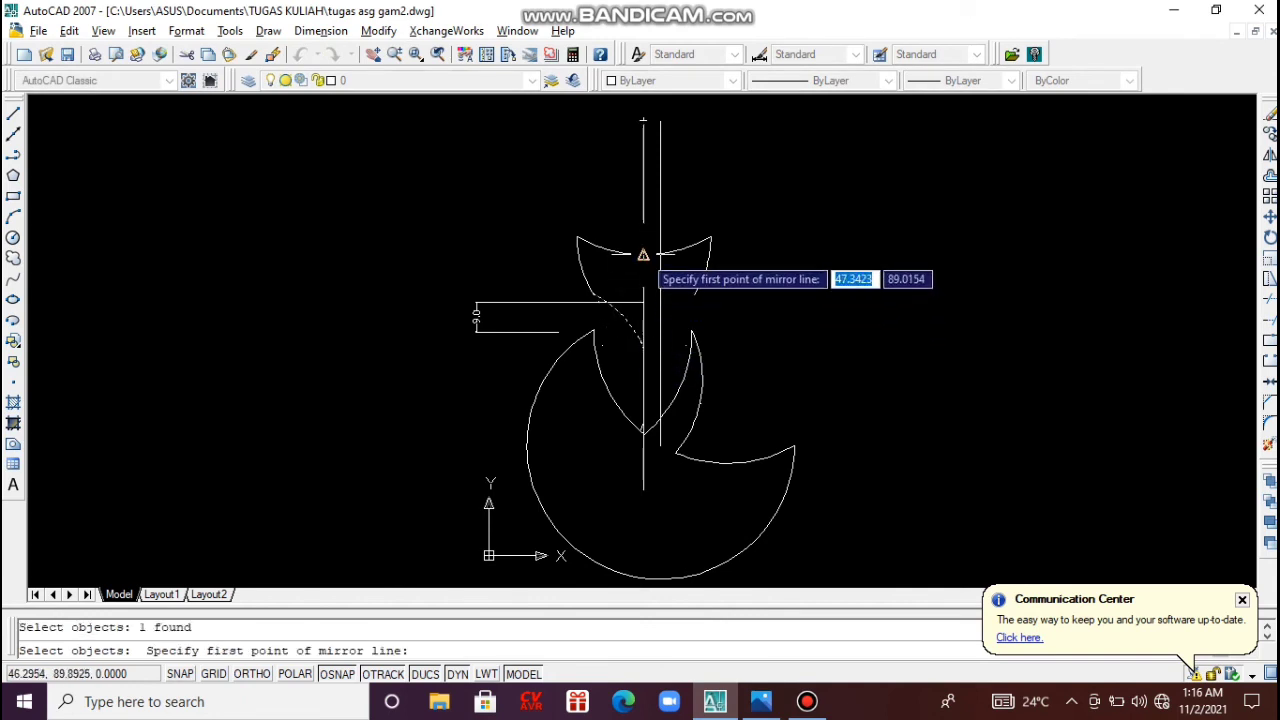
pyautogui.click(651, 260)
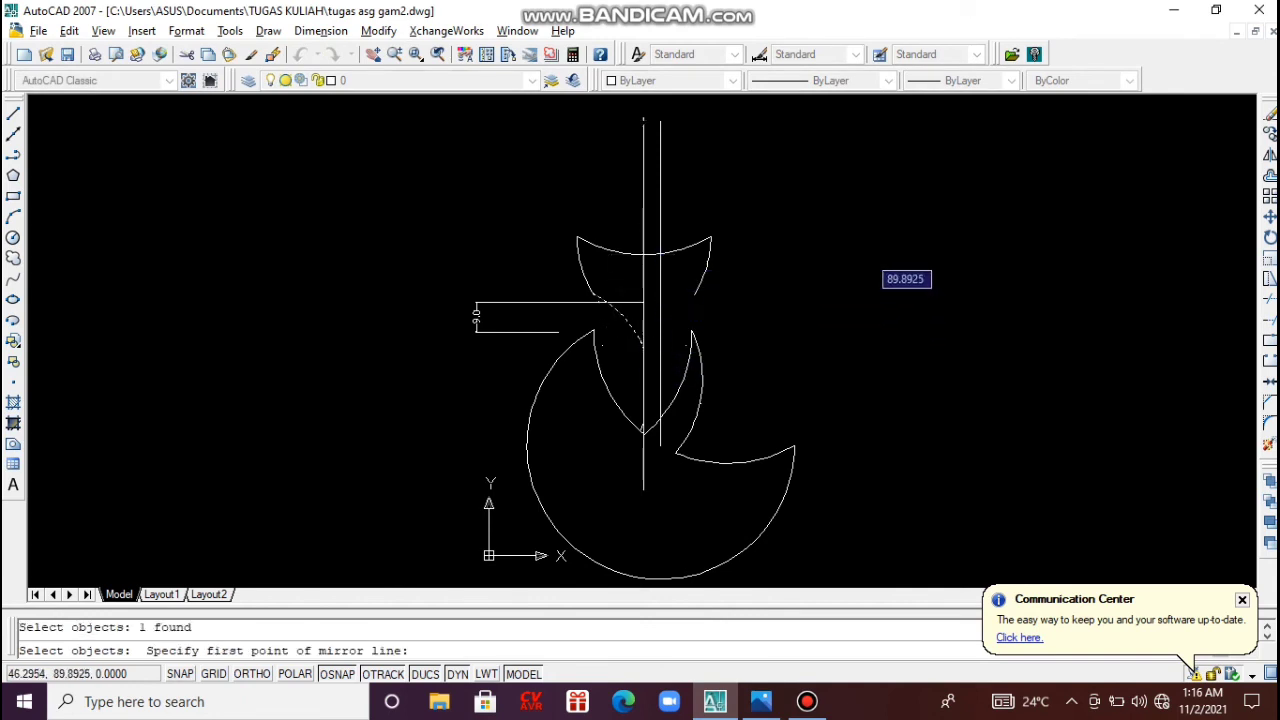
pyautogui.press('F8')
pyautogui.click(653, 342)
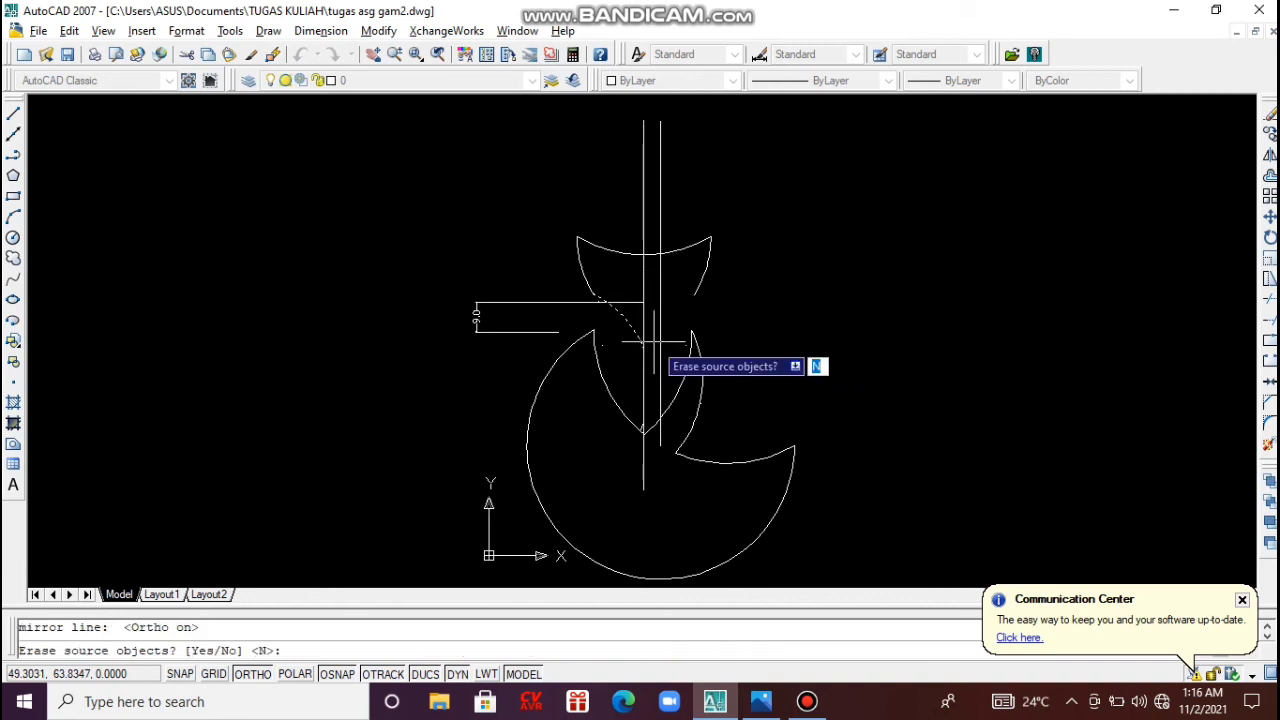
pyautogui.press('Return')
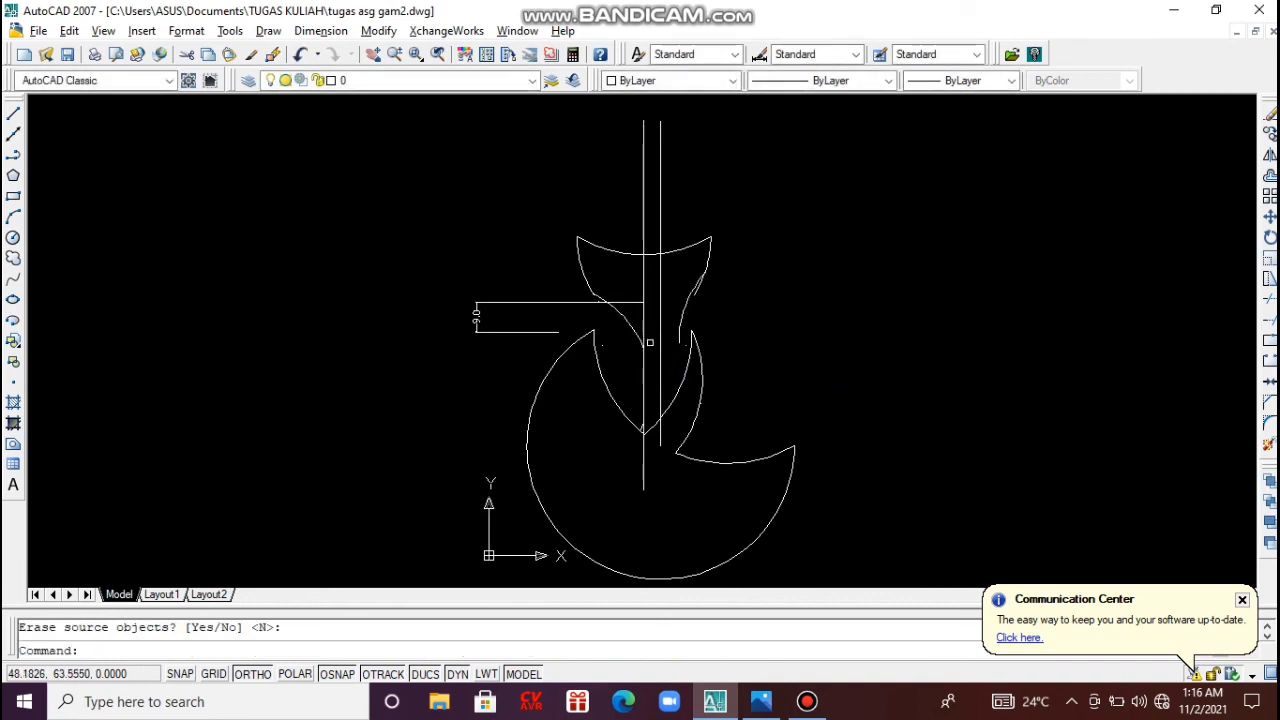
pyautogui.hotkey('ctrl', 'z')
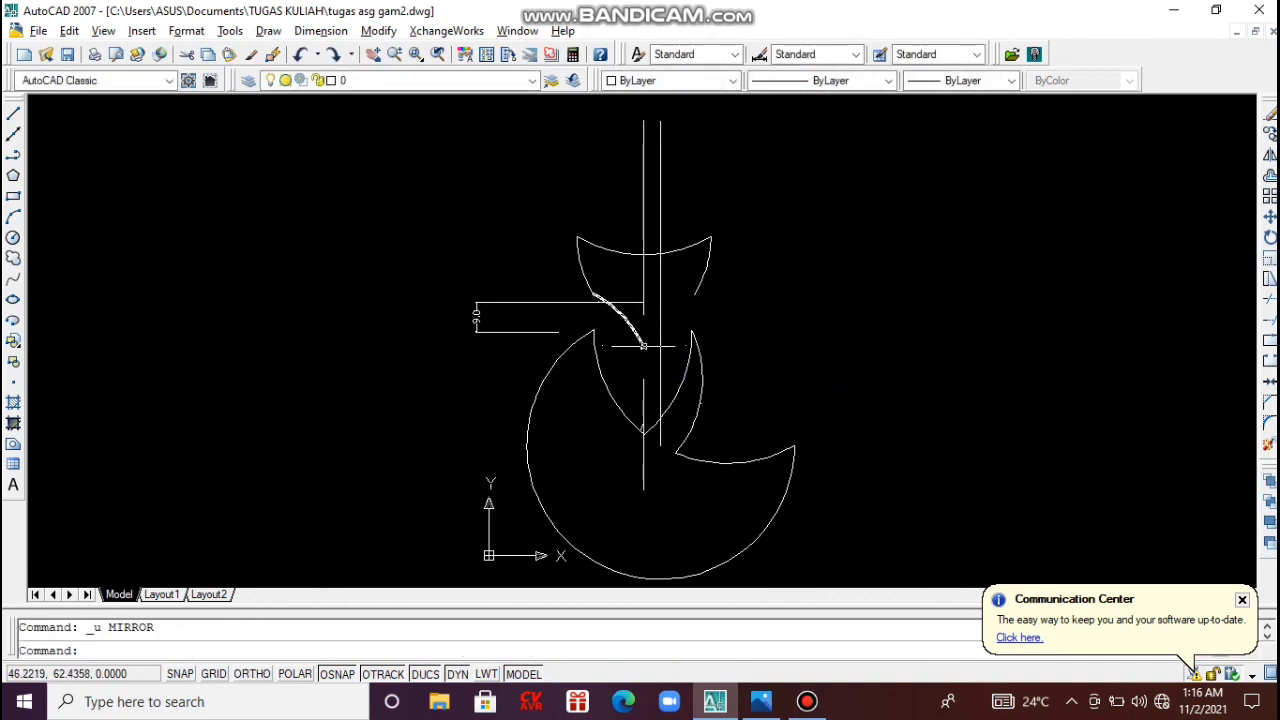
# Mirror the lower left head arc about the head's vertical centre line, keeping the source arc.
pyautogui.write('mi')
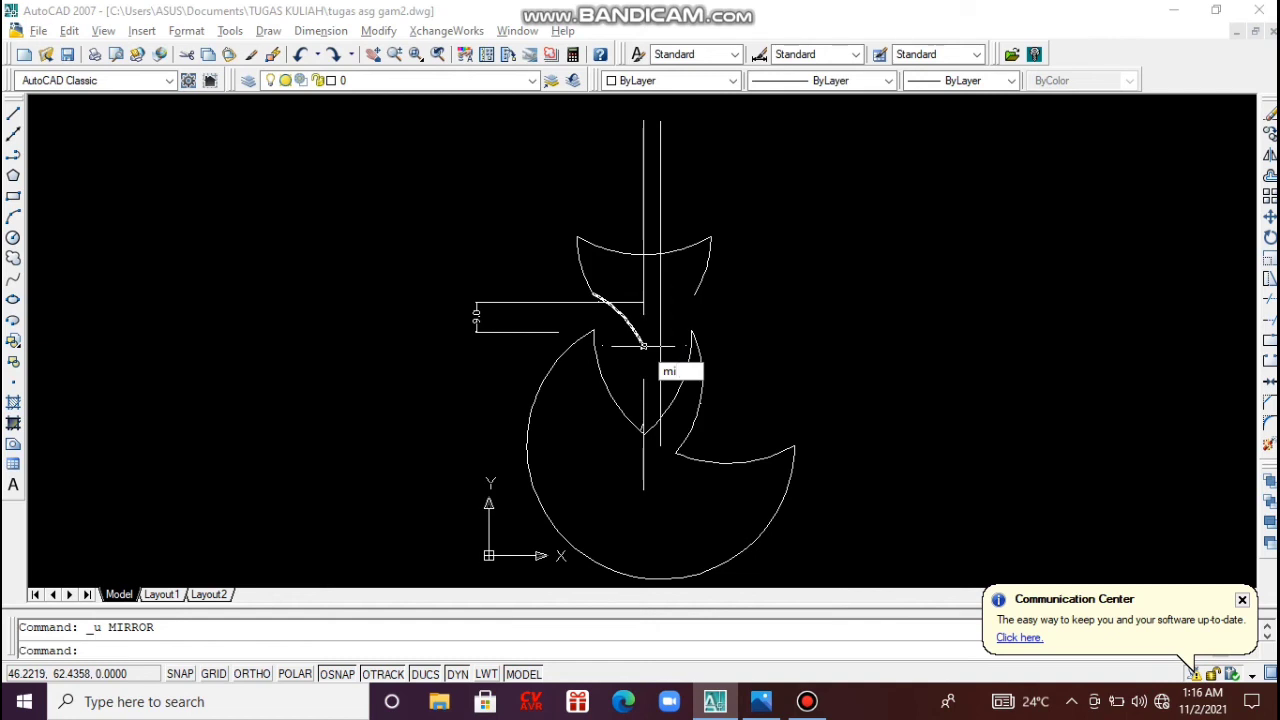
pyautogui.press('Escape')
pyautogui.write('mi')
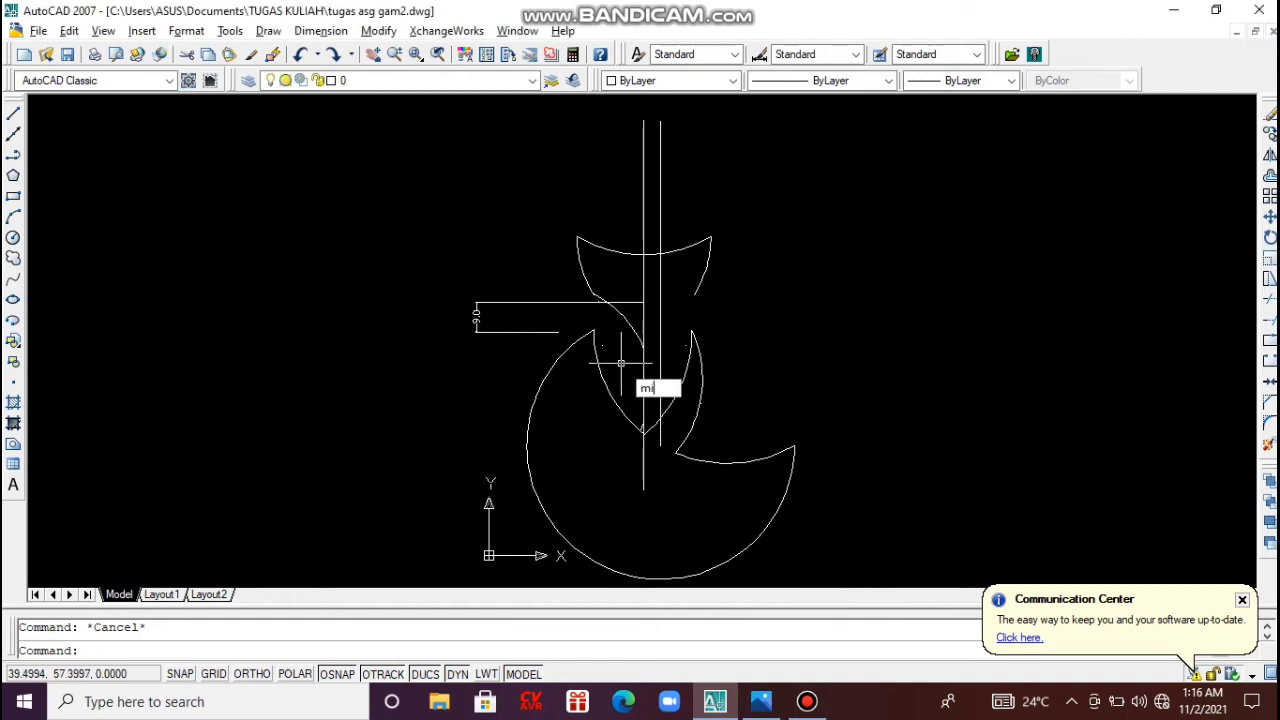
pyautogui.press('Return')
pyautogui.click(643, 342)
pyautogui.press('Return')
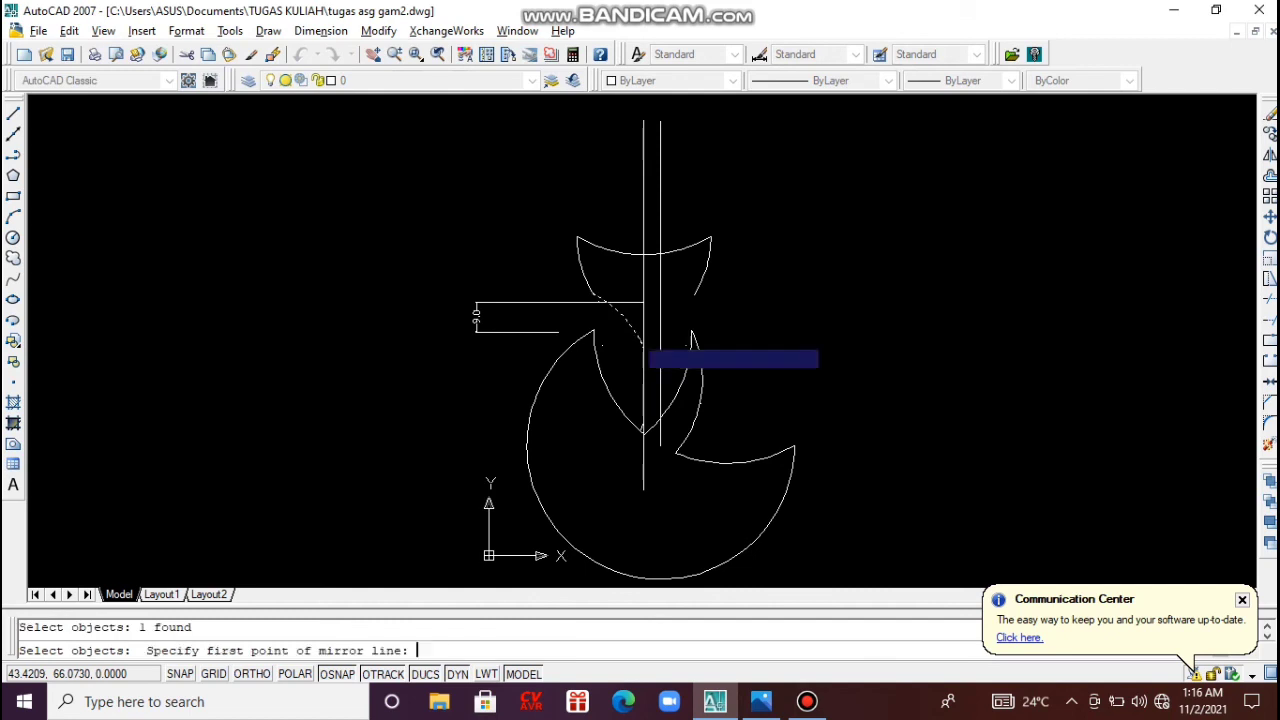
pyautogui.click(643, 254)
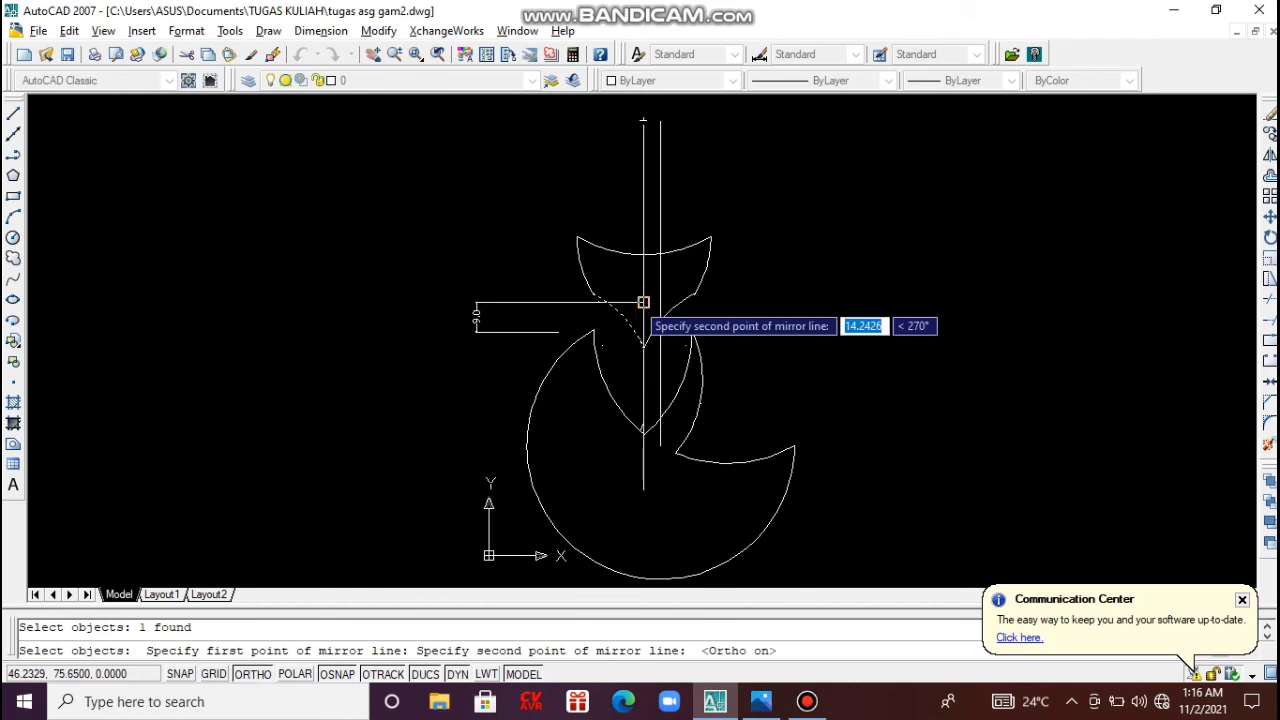
pyautogui.click(643, 302)
pyautogui.press('Return')
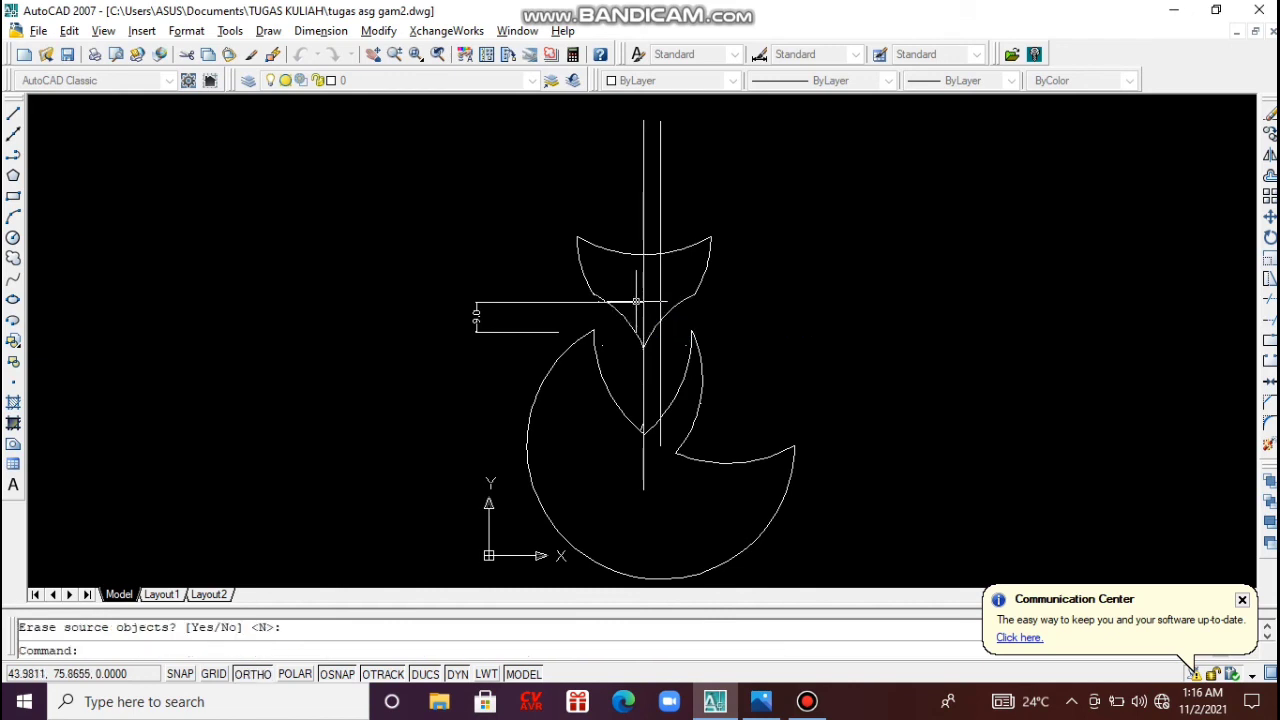
pyautogui.press('Escape')
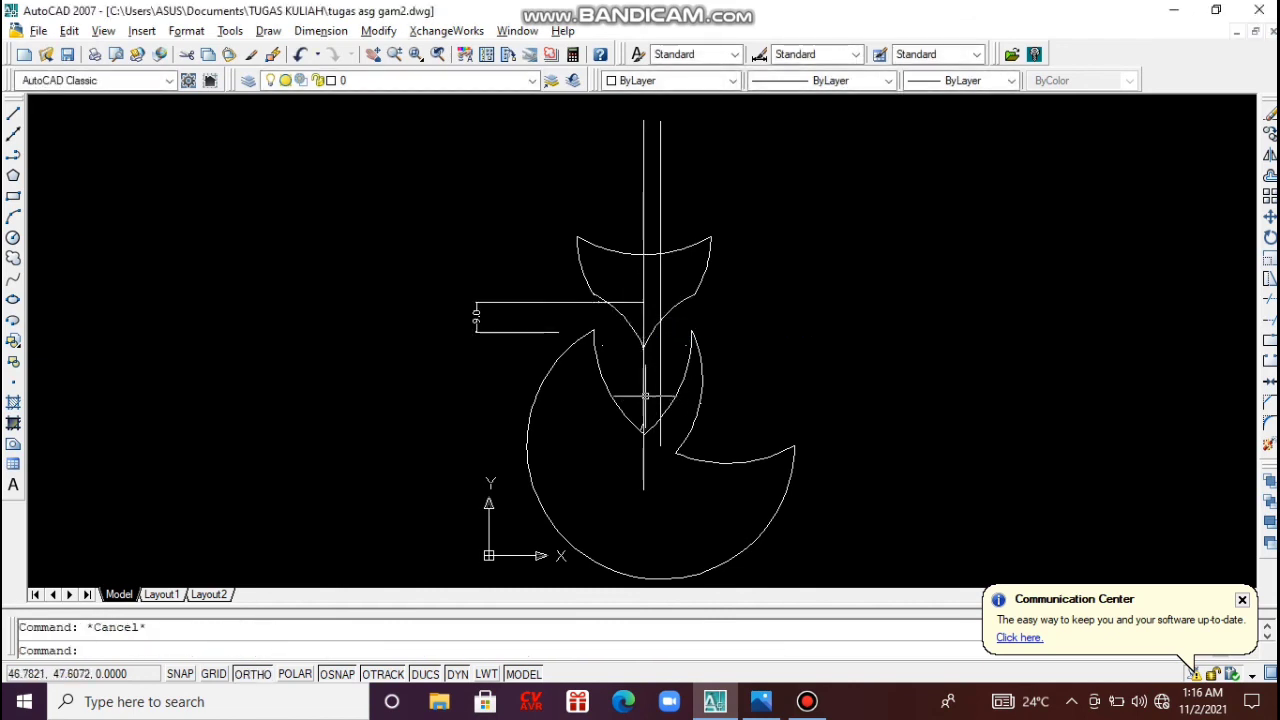
# Fillet the two lower head arcs at the chin with radius 1.
pyautogui.write('f')
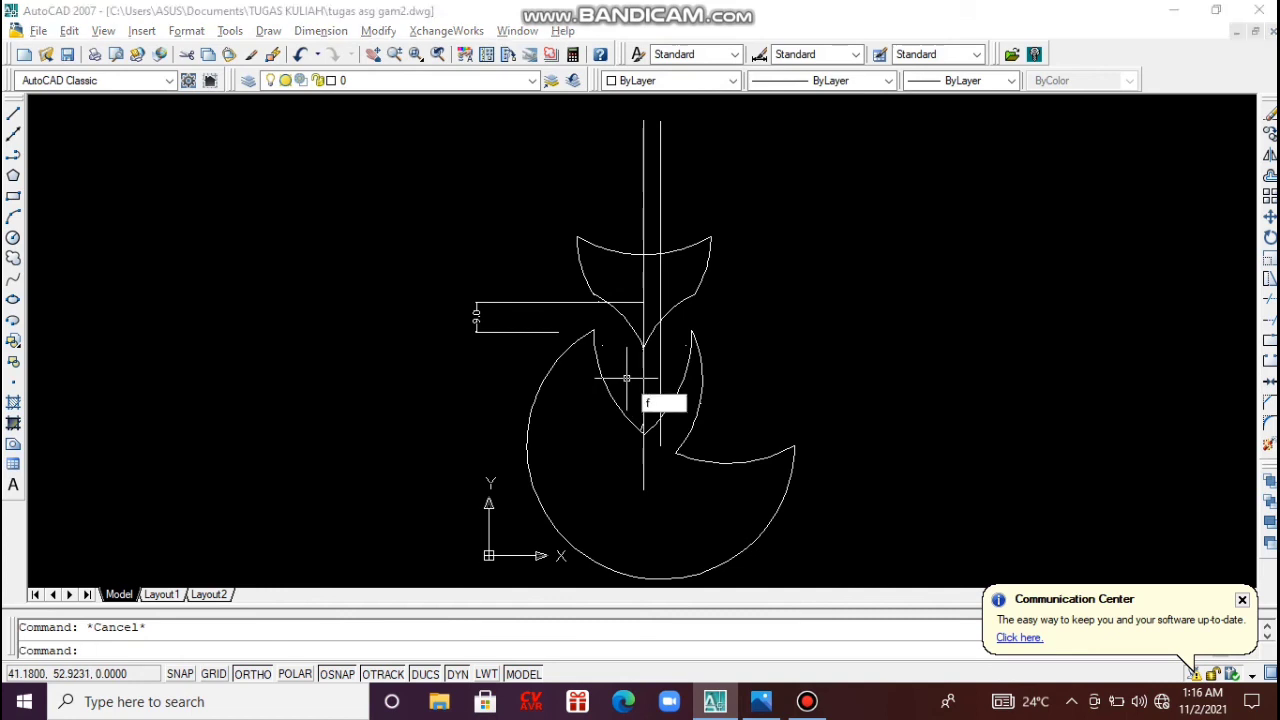
pyautogui.press('Return')
pyautogui.write('r')
pyautogui.press('Return')
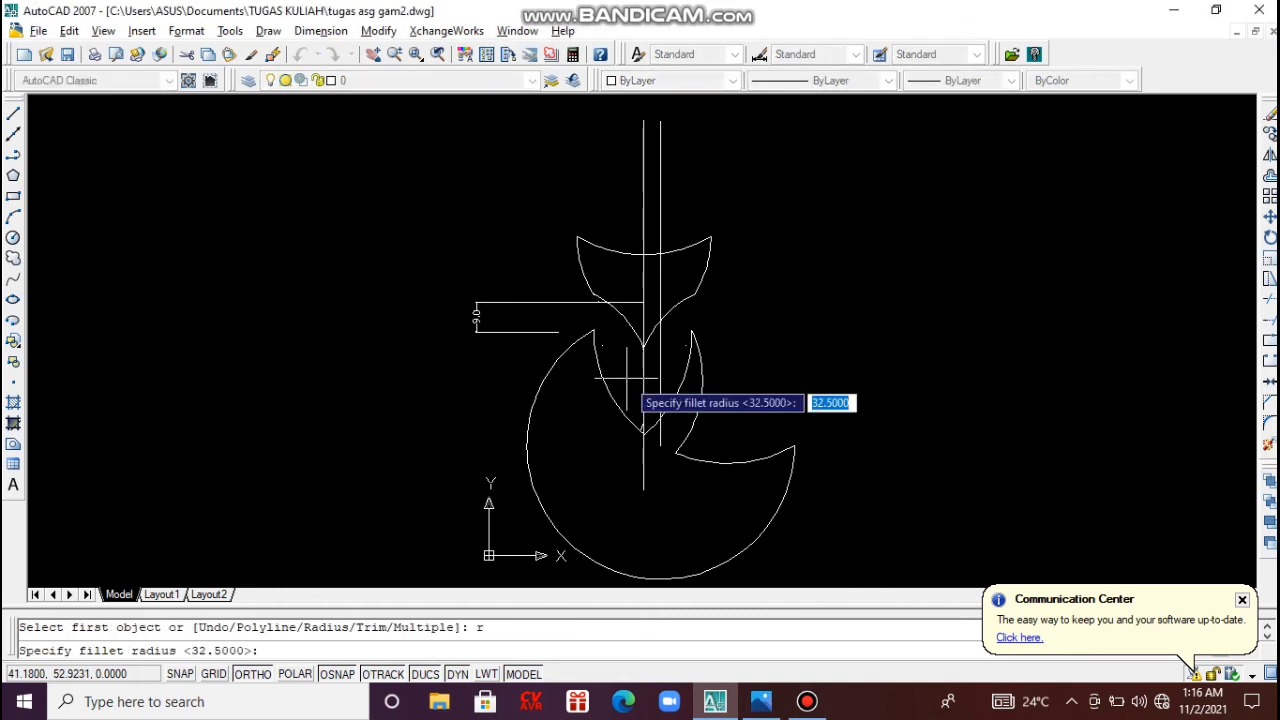
pyautogui.write('1')
pyautogui.press('Return')
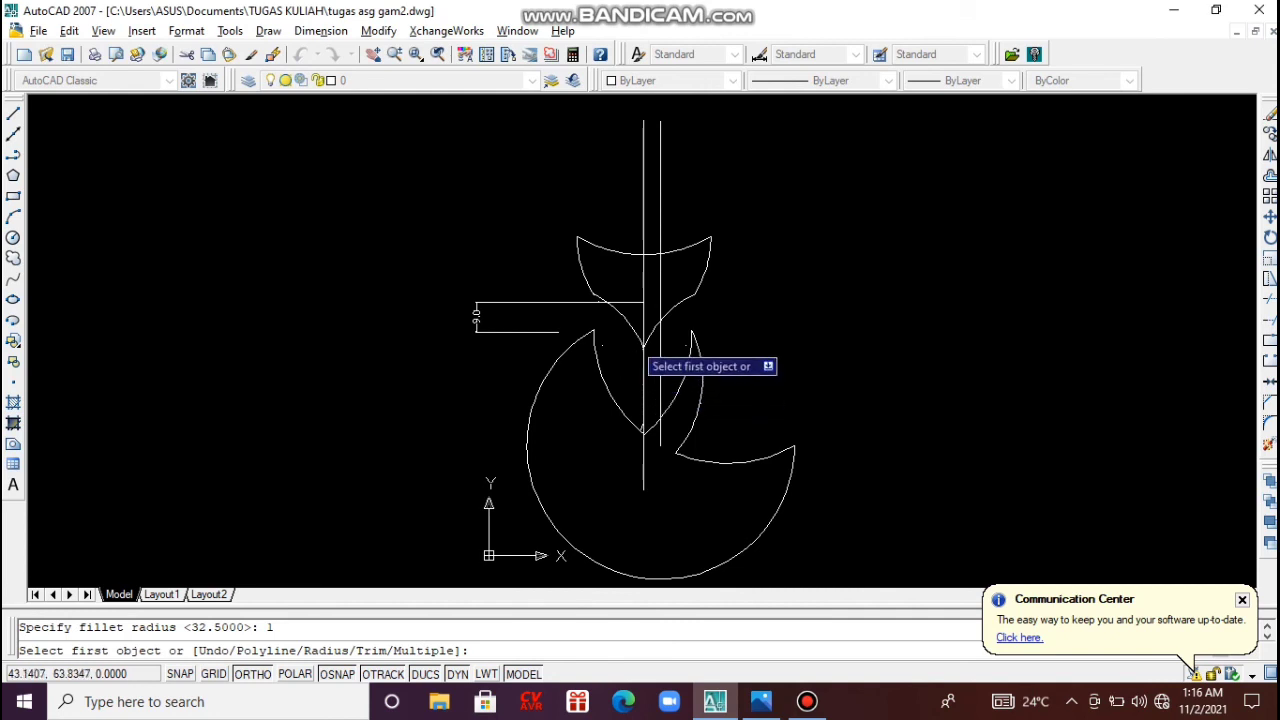
pyautogui.click(643, 336)
pyautogui.click(688, 365)
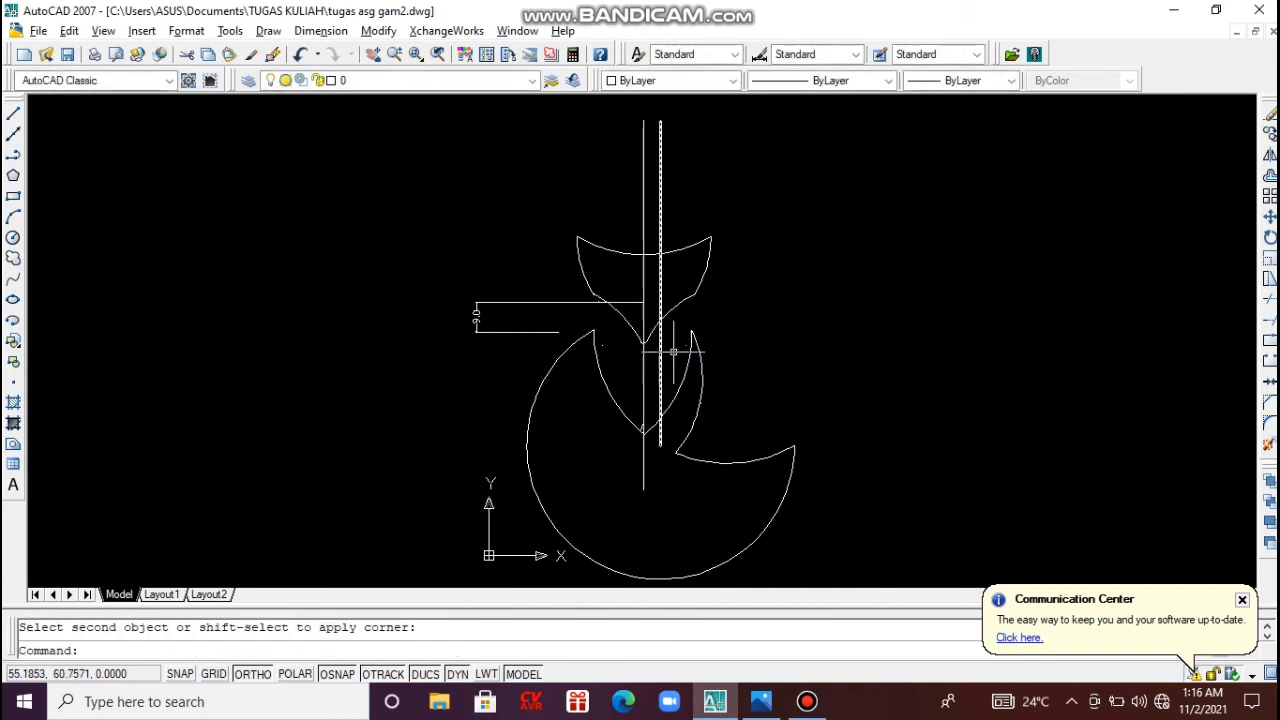
pyautogui.press('Escape')
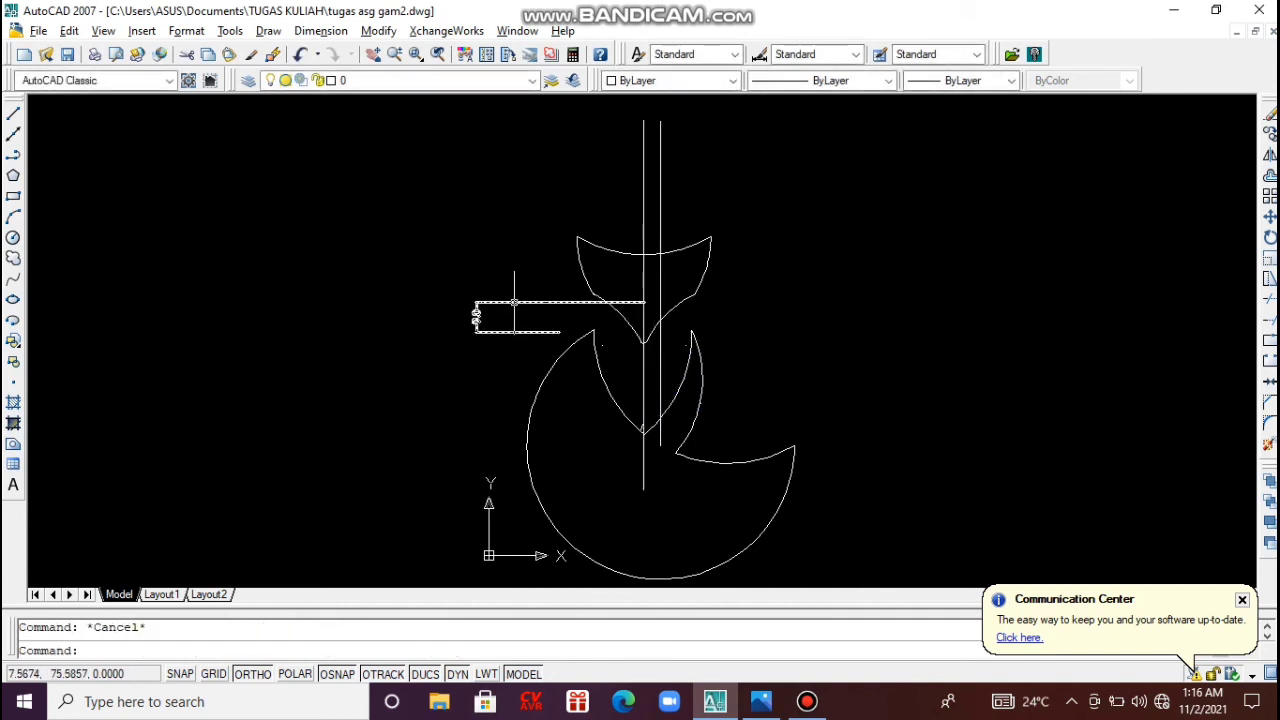
# Erase the 9-unit dimension, both vertical construction lines and the leftover arc at the chest point, and check the figure against Ex2 b.png.
pyautogui.press('Delete')
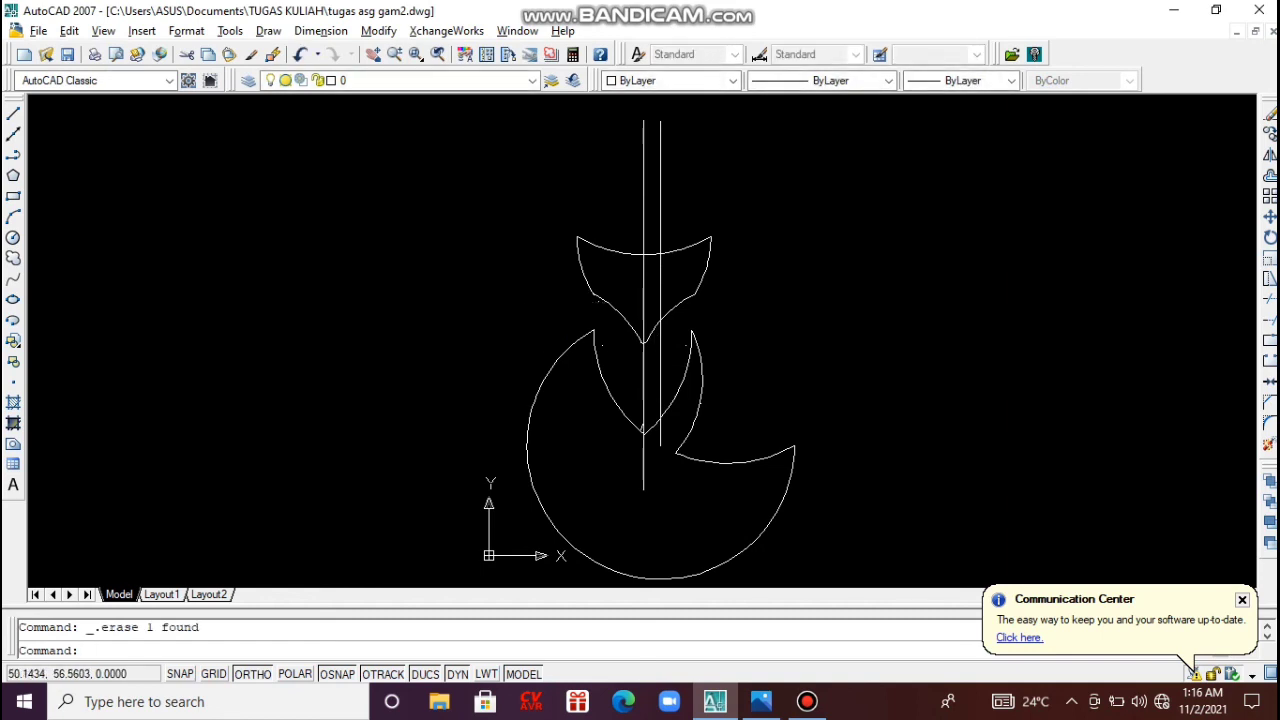
pyautogui.click(645, 370)
pyautogui.press('Delete')
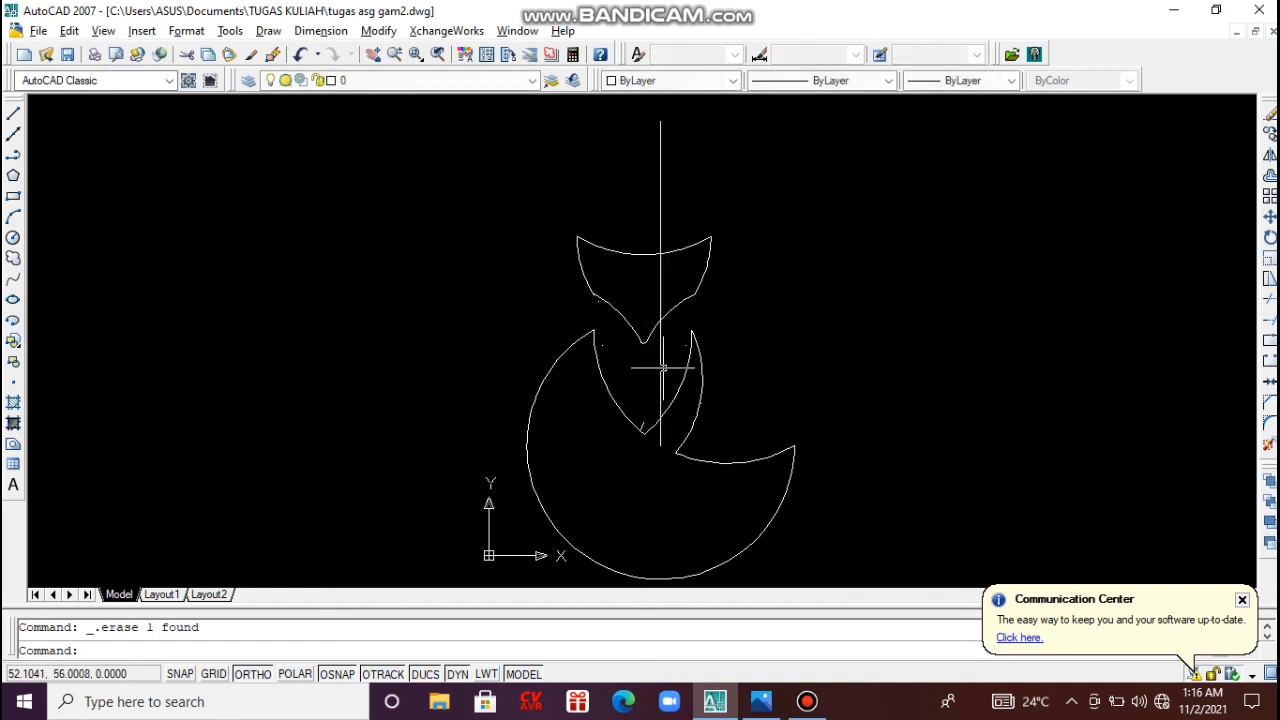
pyautogui.click(660, 369)
pyautogui.press('Delete')
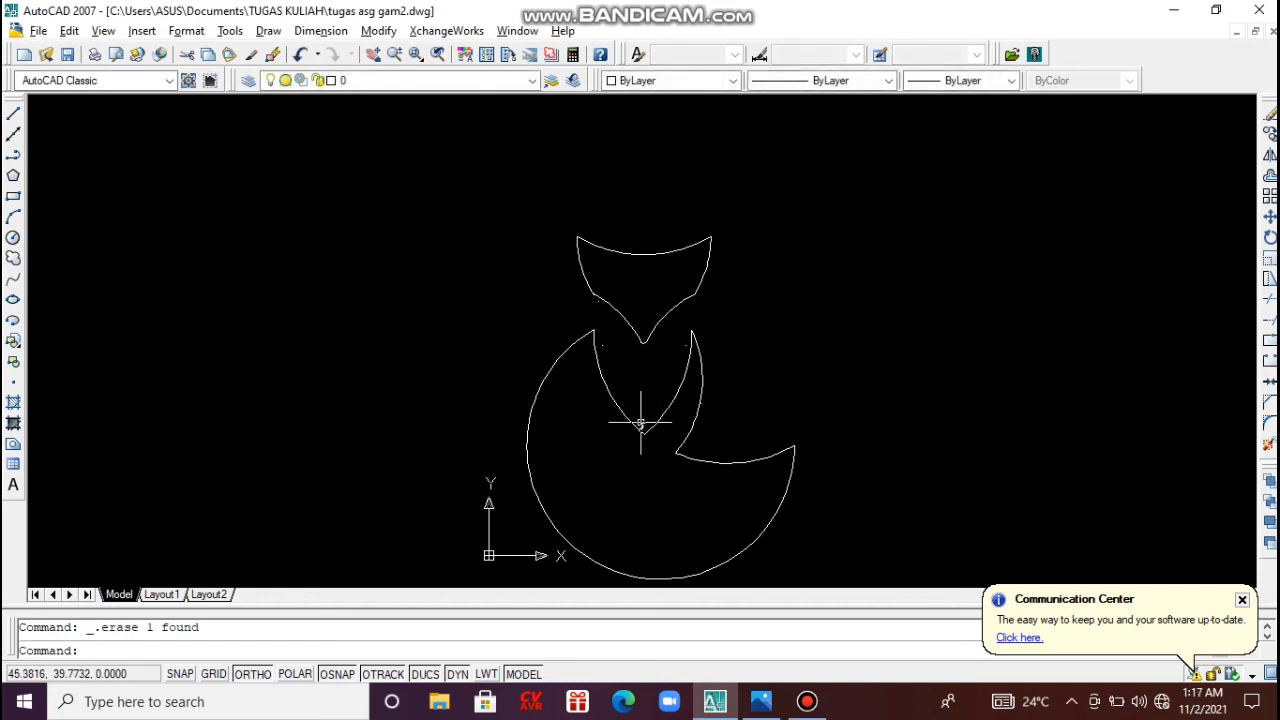
pyautogui.click(646, 420)
pyautogui.press('Delete')
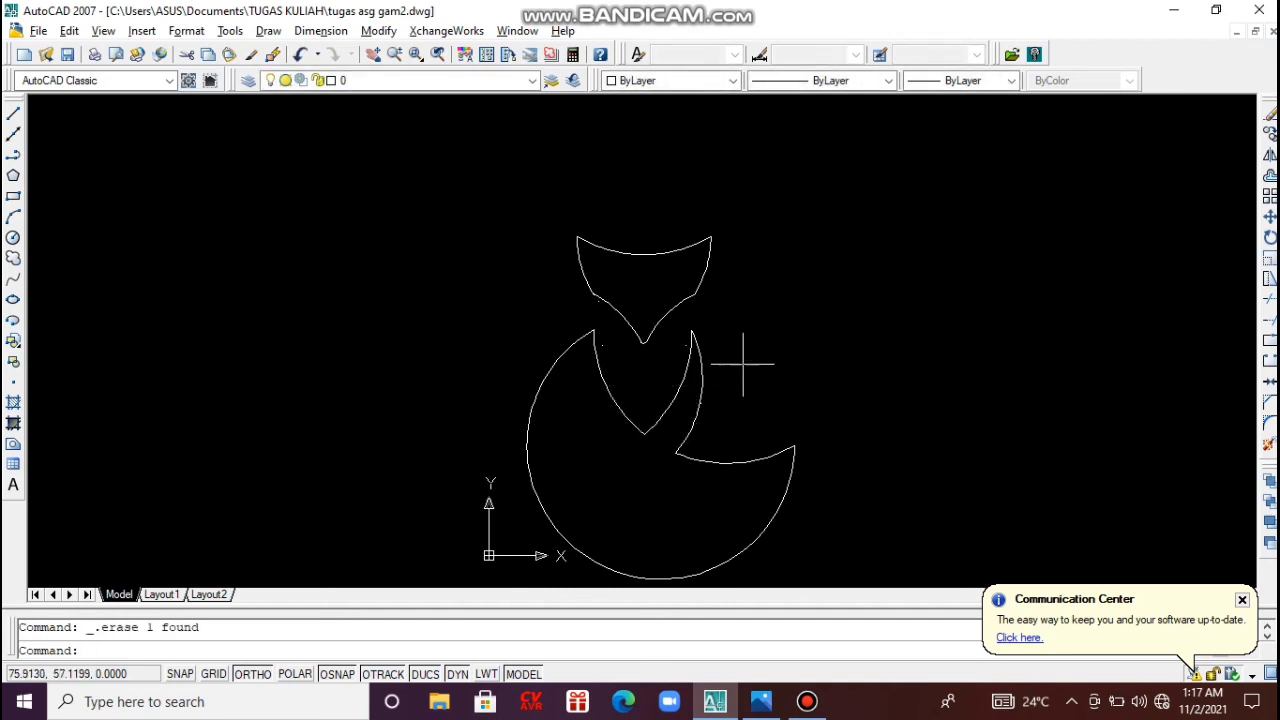
pyautogui.hotkey('alt', 'Tab')
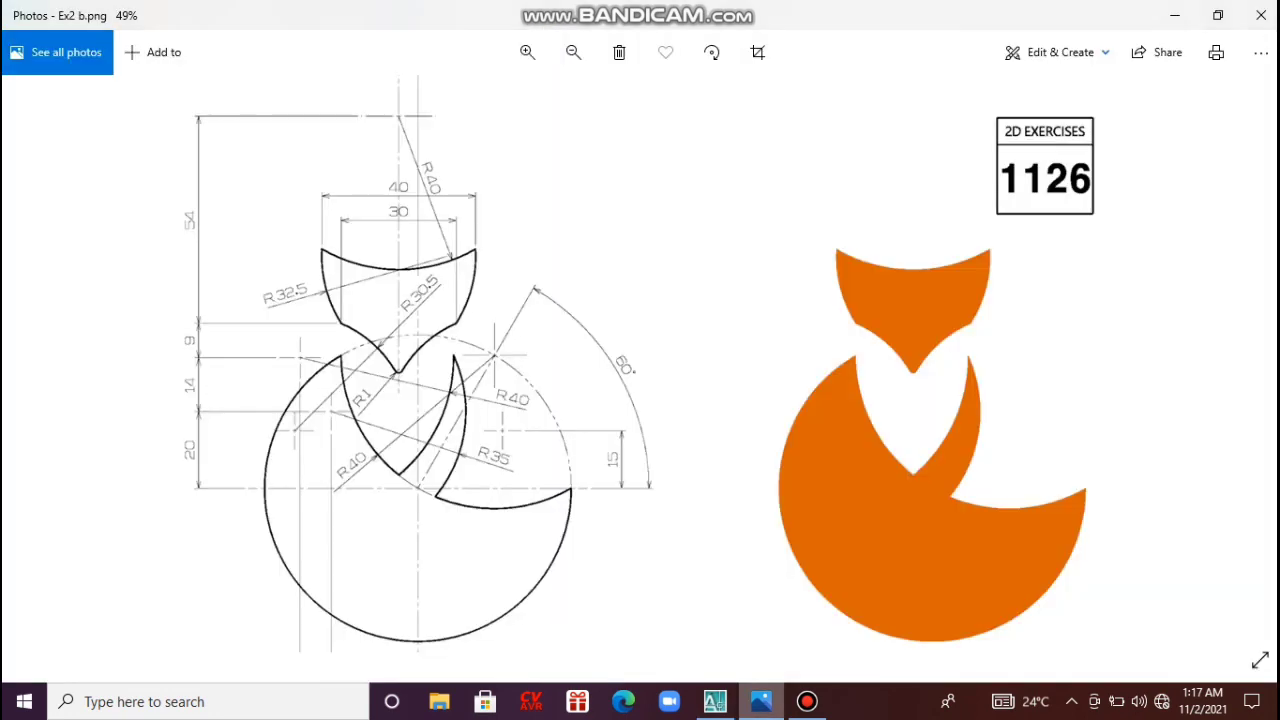
pyautogui.hotkey('alt', 'Tab')
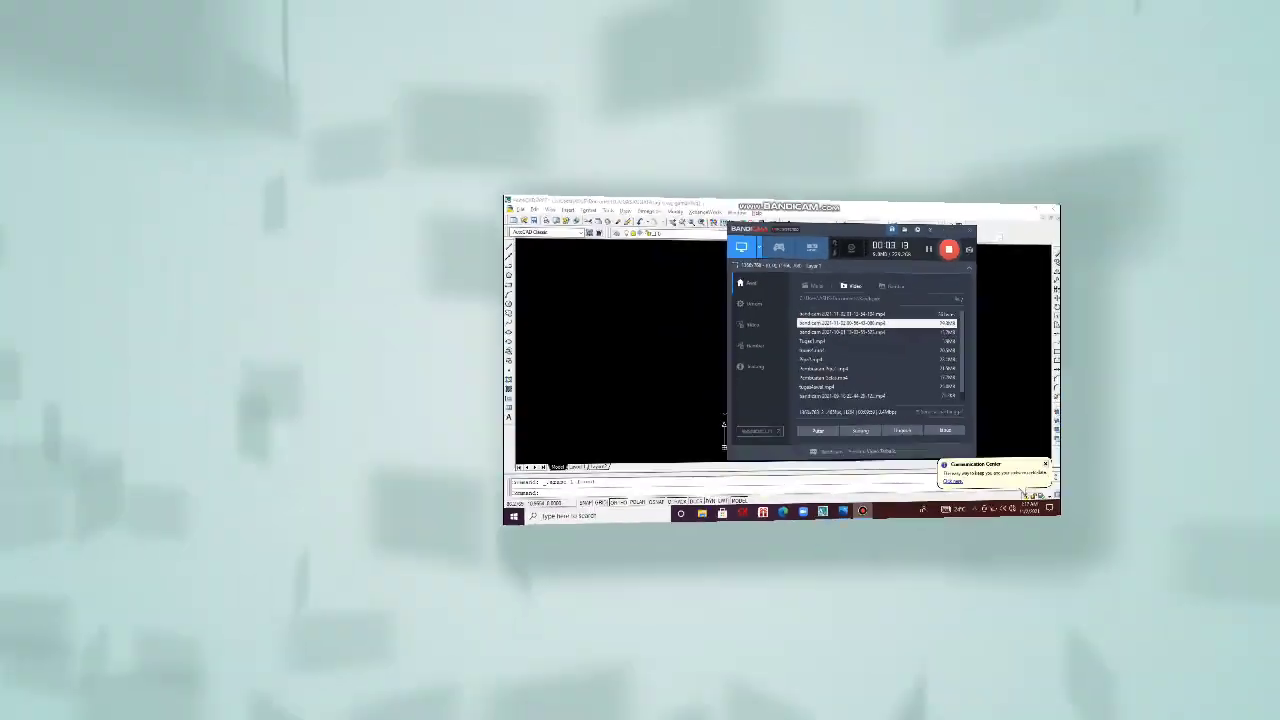